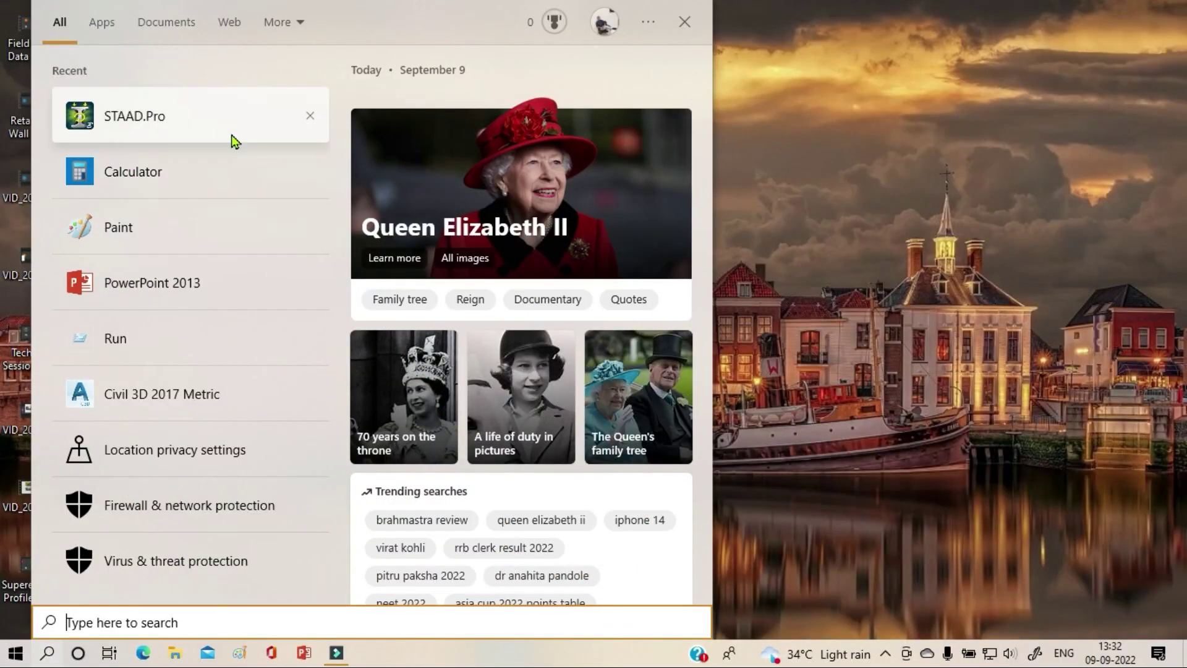
- Launch STAAD.Pro and start a new project
{"action": "left_click", "coordinate": [232, 134]}
{"action": "left_click", "coordinate": [232, 135]}
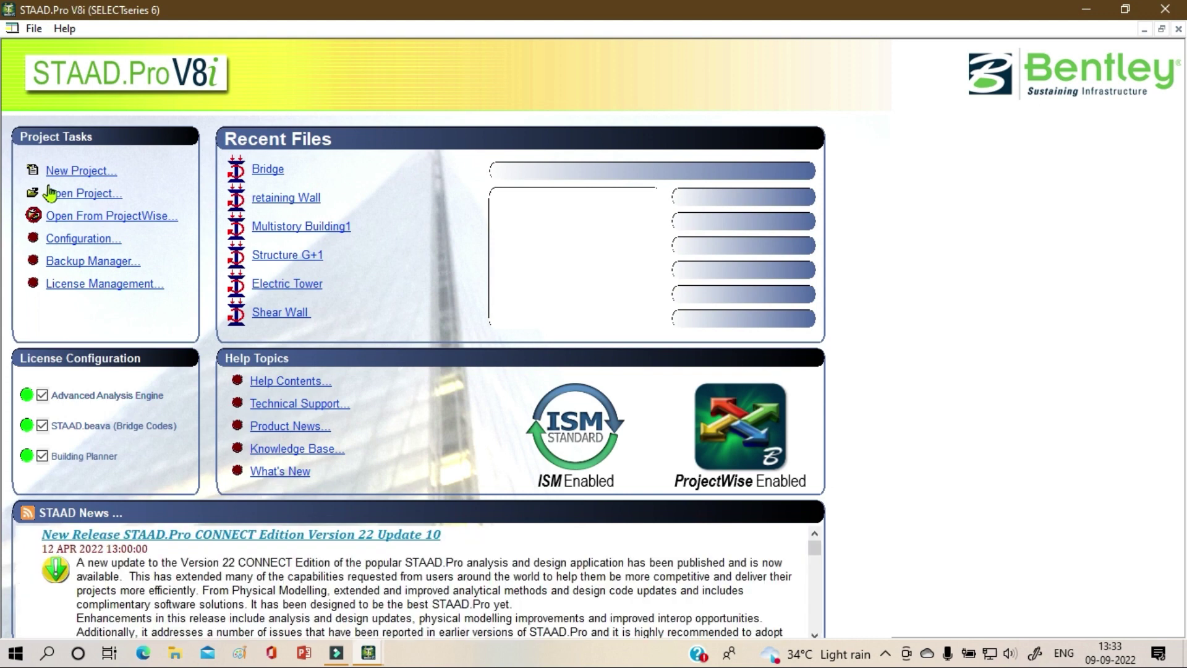
{"action": "left_click", "coordinate": [74, 175]}
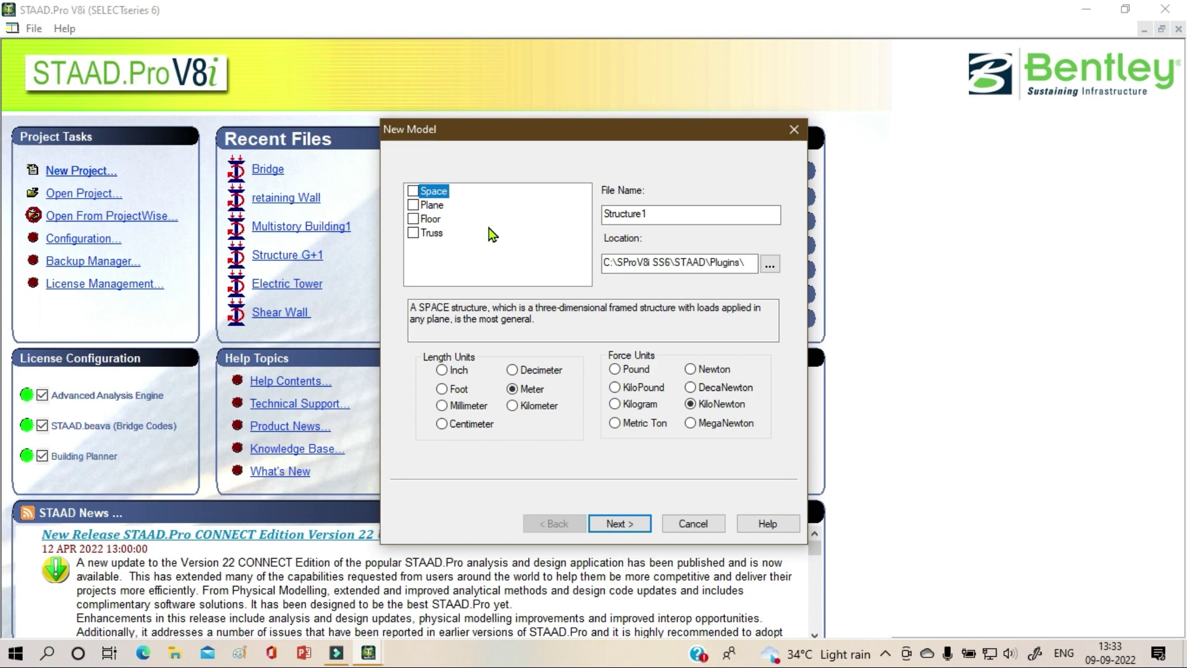
- Set up the new model as a Space structure named "G + 8" and finish with the Add Beam option
{"action": "left_click", "coordinate": [413, 191]}
{"action": "double_click", "coordinate": [664, 214]}
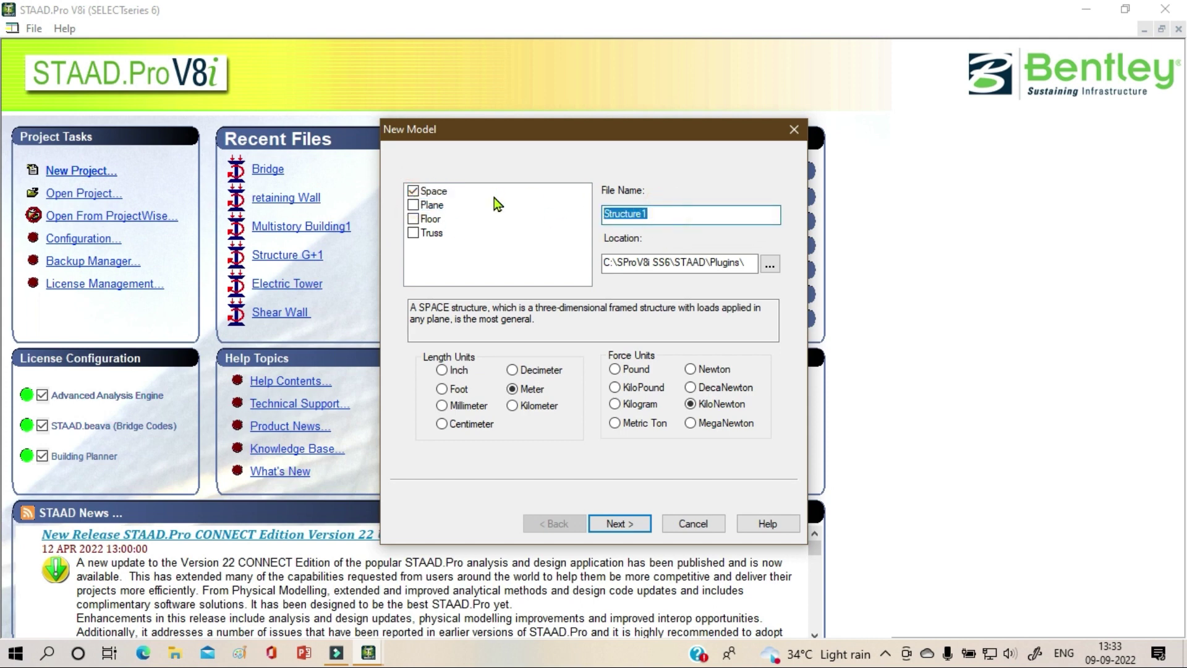
{"action": "type", "text": "G + 8"}
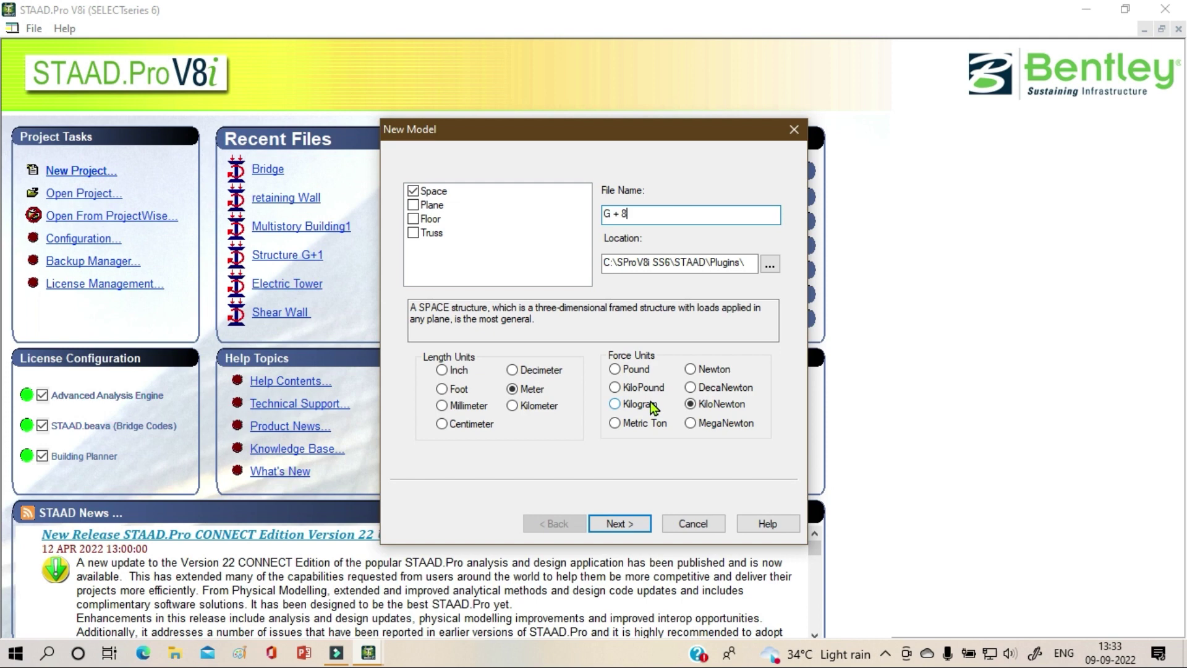
{"action": "left_click", "coordinate": [626, 525]}
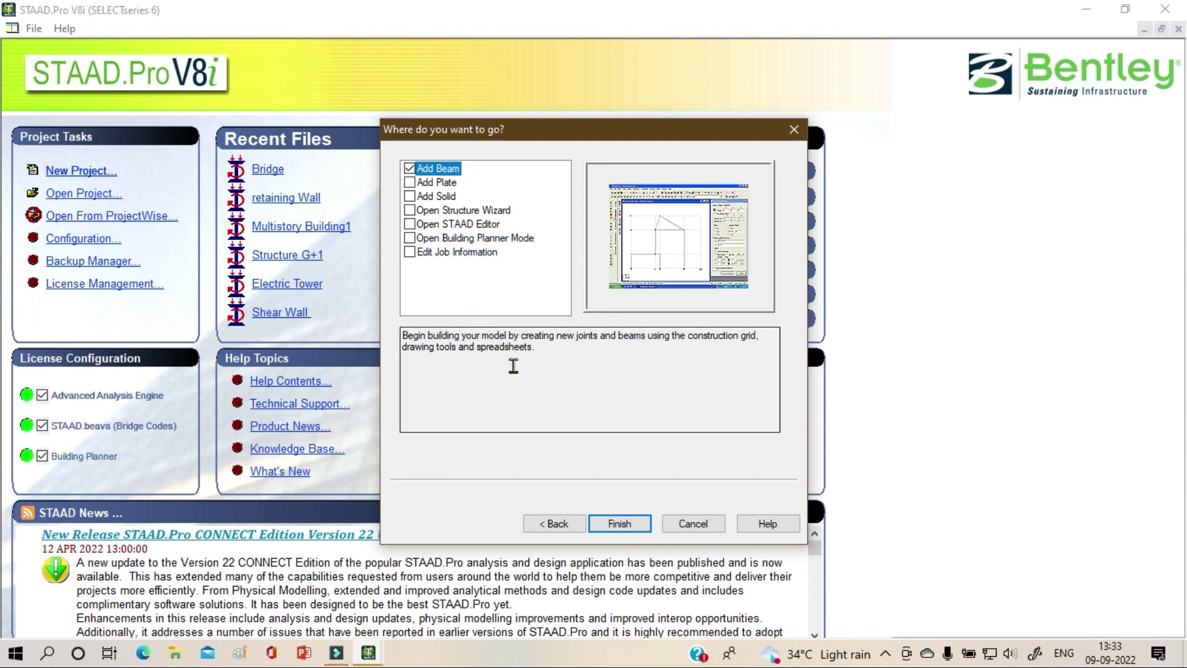
{"action": "left_click", "coordinate": [618, 524]}
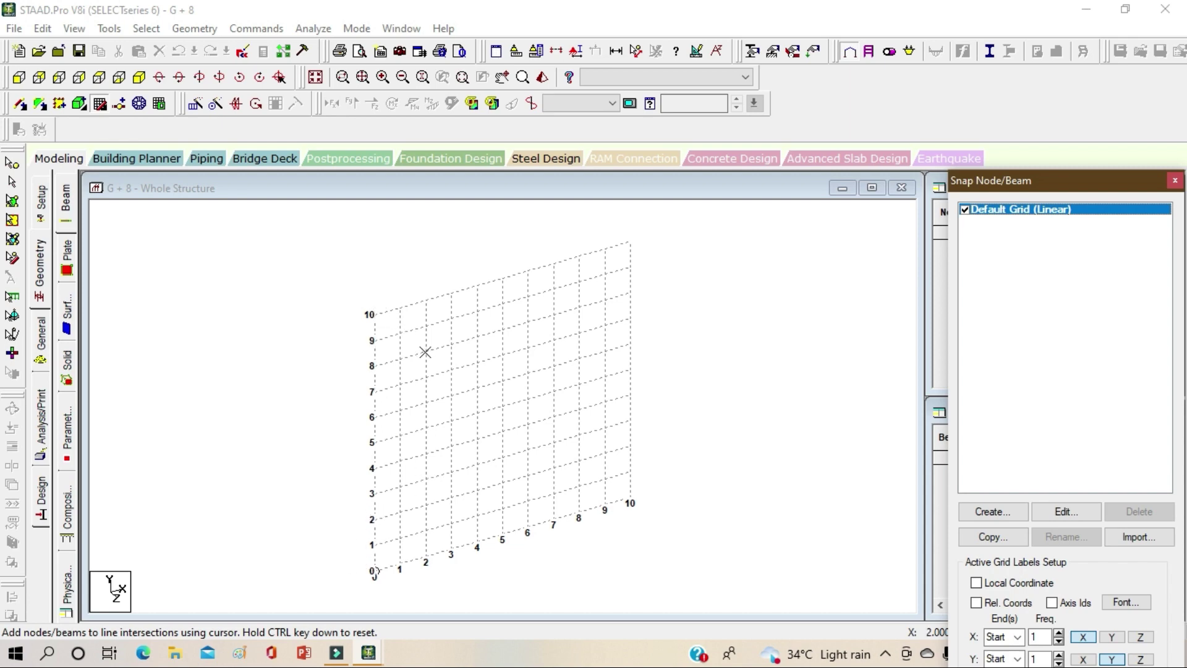
- Run the Structure Wizard and insert a Bay Frame prototype from the Frame Models
{"action": "left_click", "coordinate": [194, 29]}
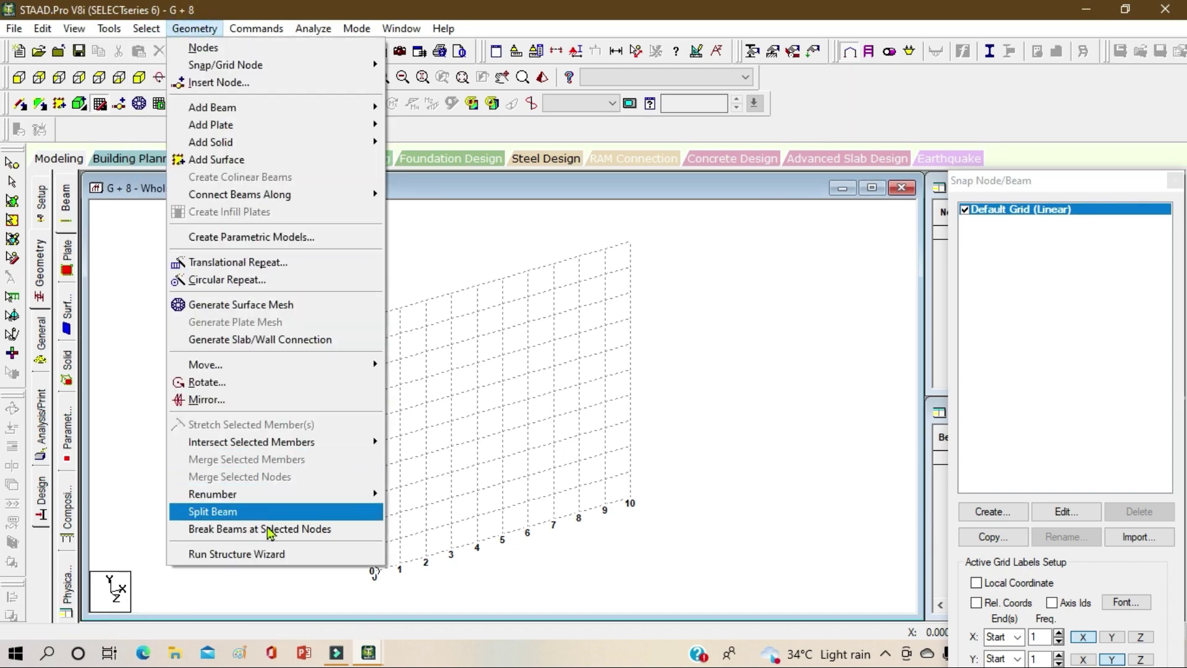
{"action": "left_click", "coordinate": [277, 561]}
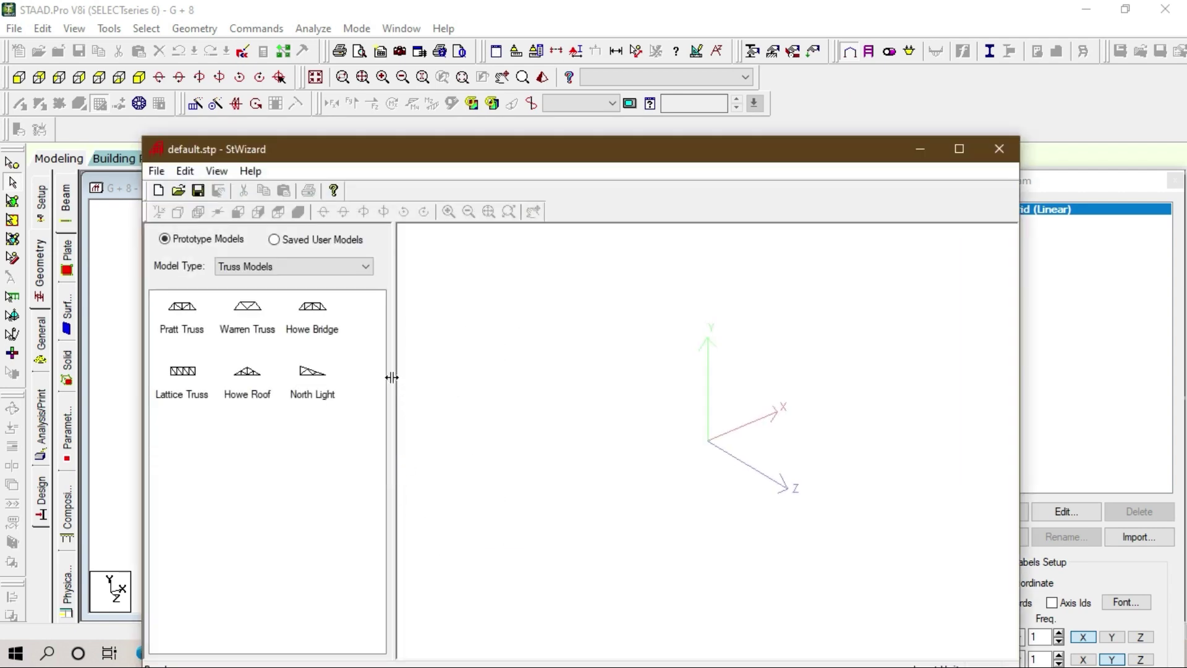
{"action": "left_click", "coordinate": [324, 267]}
{"action": "left_click", "coordinate": [311, 296]}
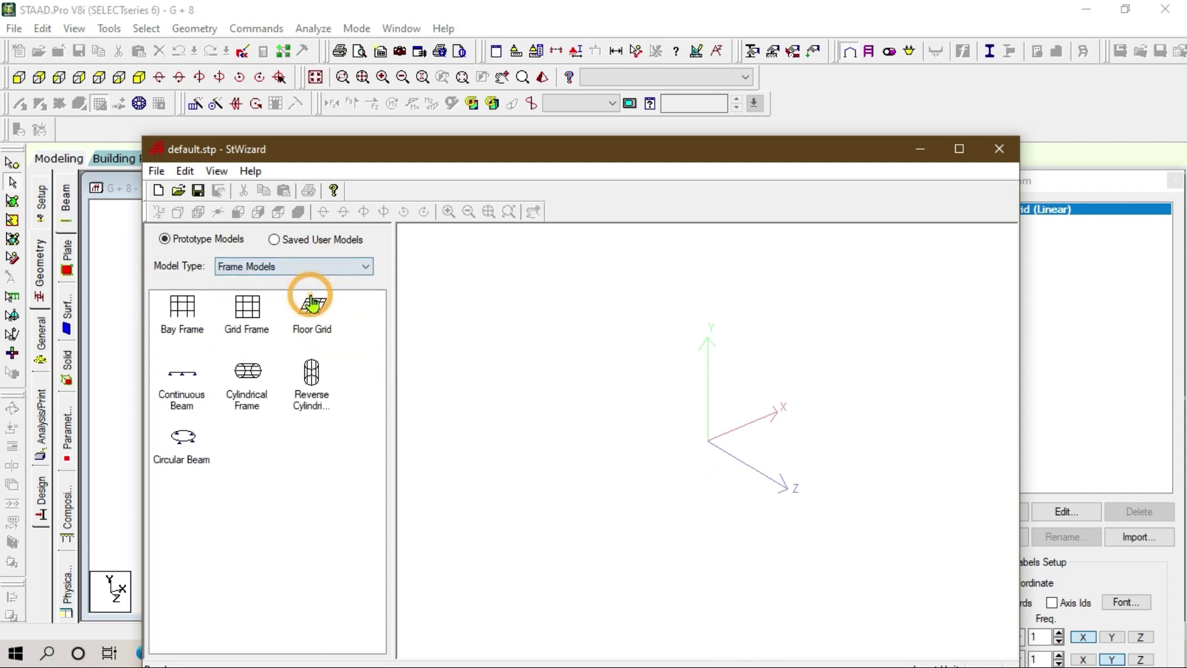
{"action": "left_click", "coordinate": [313, 302]}
{"action": "left_click_drag", "start_coordinate": [181, 307], "coordinate": [495, 351]}
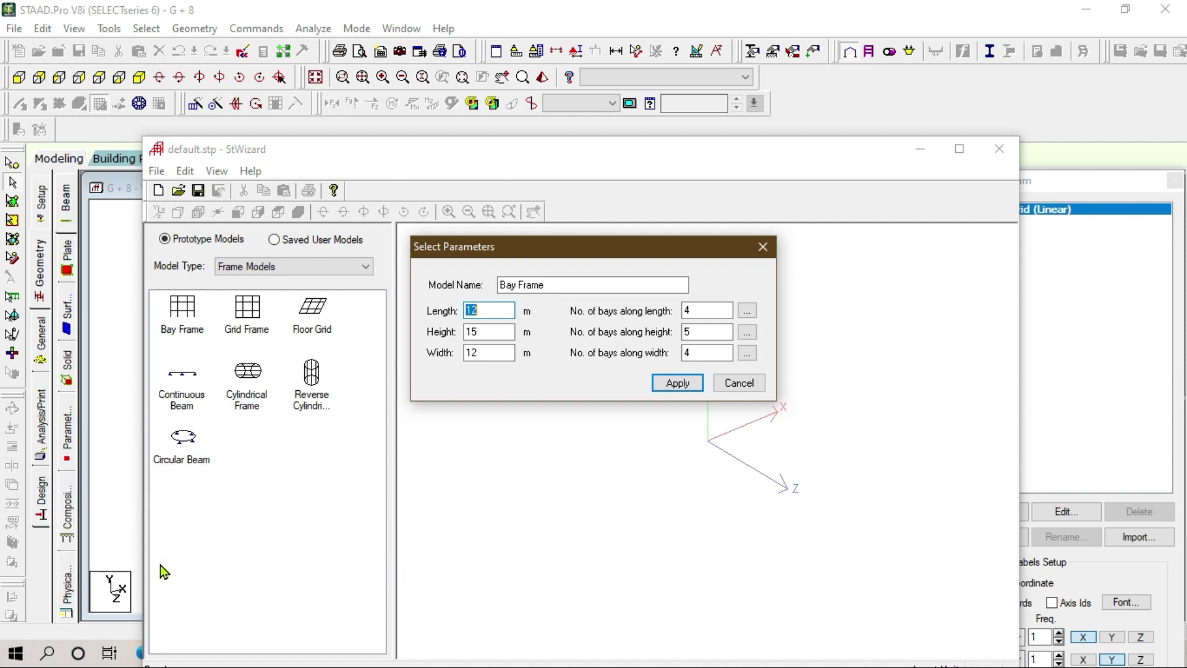
- Set the bay frame's length to 8 m and height to 24 m, with 2 bays along length and 8 along height
{"action": "type", "text": "8"}
{"action": "double_click", "coordinate": [503, 331]}
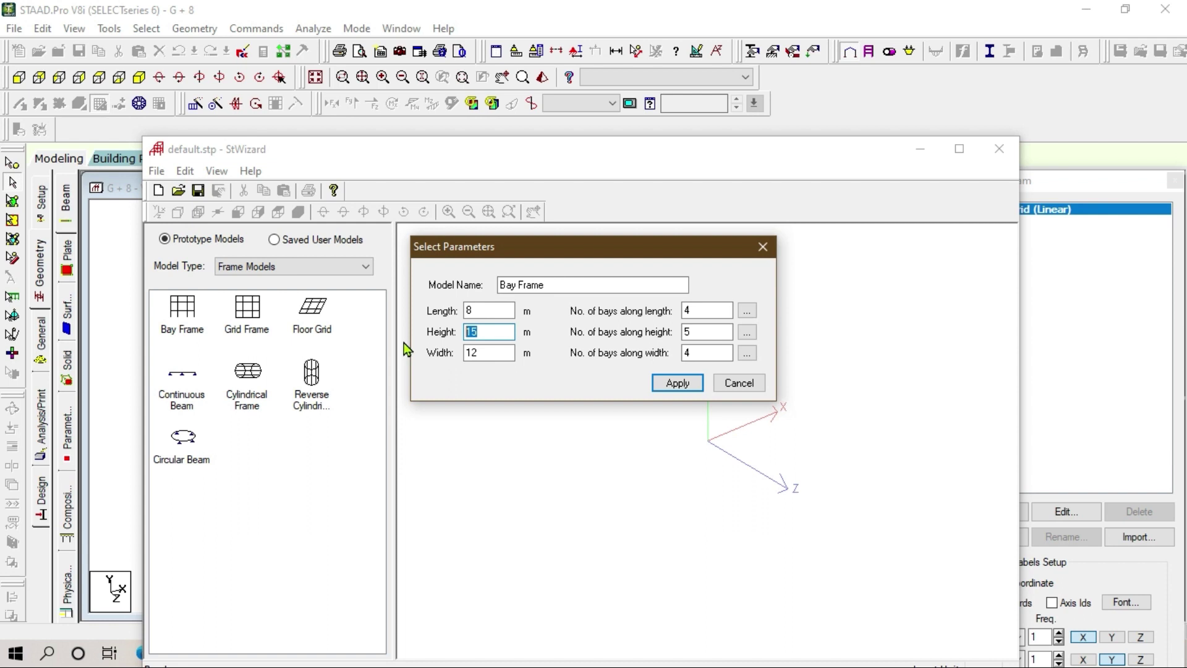
{"action": "type", "text": "25"}
{"action": "key", "text": "BackSpace"}
{"action": "type", "text": "4"}
{"action": "double_click", "coordinate": [710, 310]}
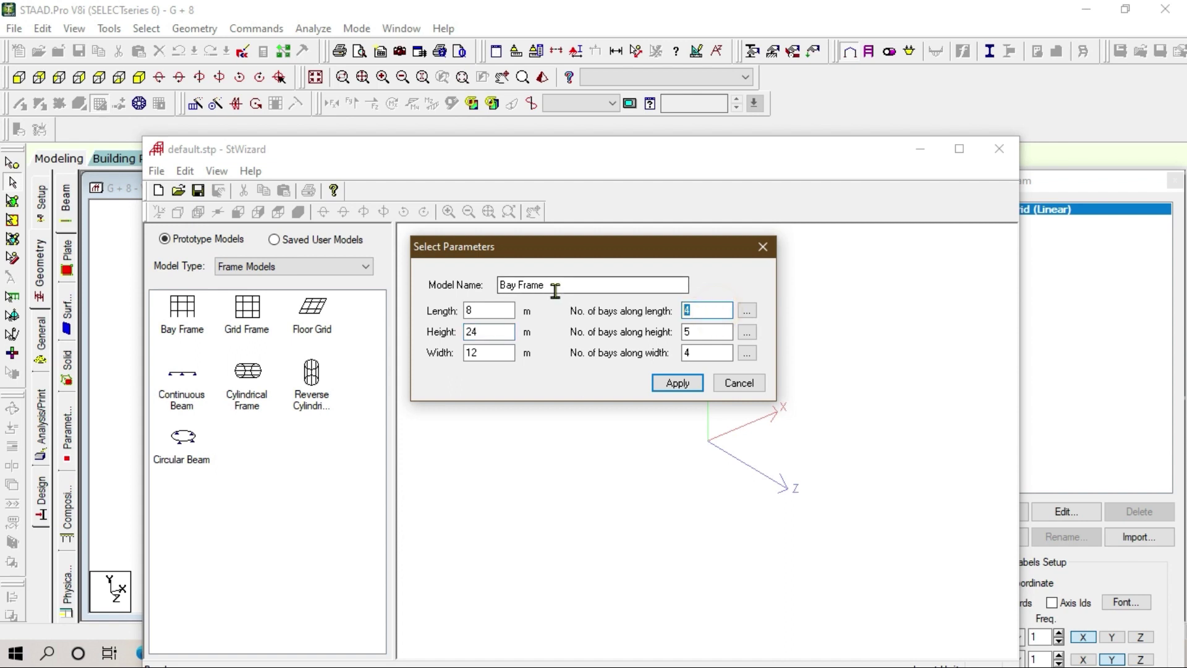
{"action": "type", "text": "2"}
{"action": "double_click", "coordinate": [717, 334]}
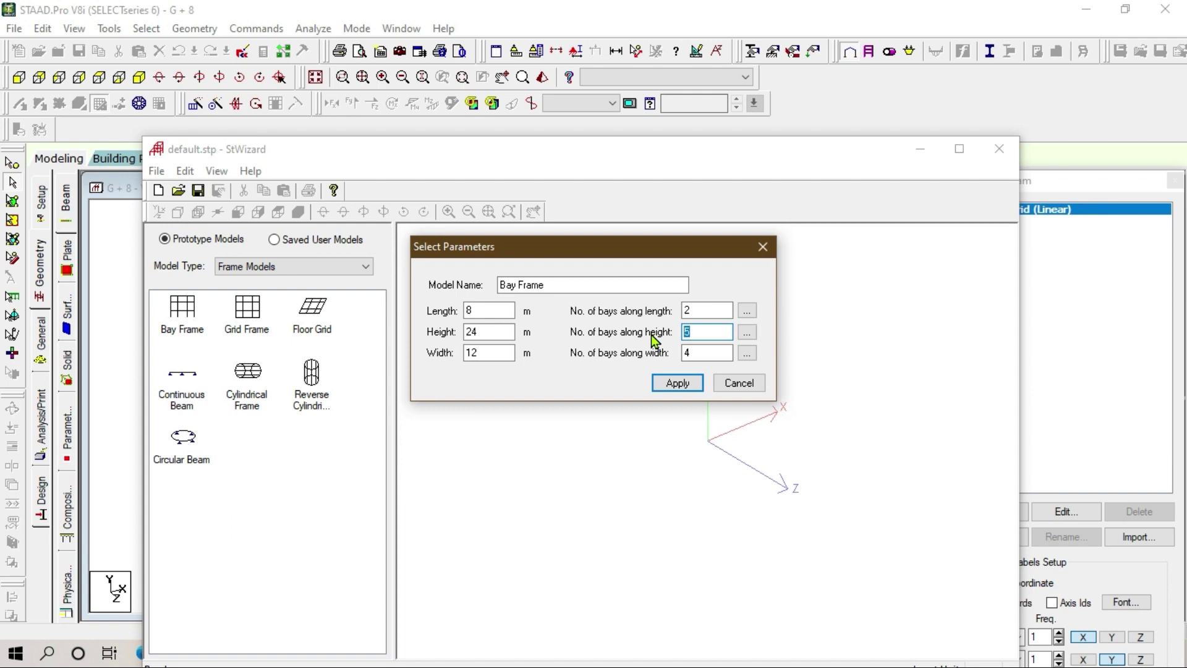
{"action": "type", "text": "8"}
- Set the height to 27 m with 9 bays along height and 3 along width, and generate the bay frame
{"action": "double_click", "coordinate": [492, 332]}
{"action": "type", "text": "27"}
{"action": "double_click", "coordinate": [705, 331]}
{"action": "type", "text": "9"}
{"action": "double_click", "coordinate": [701, 352]}
{"action": "type", "text": "3"}
{"action": "left_click", "coordinate": [686, 383]}
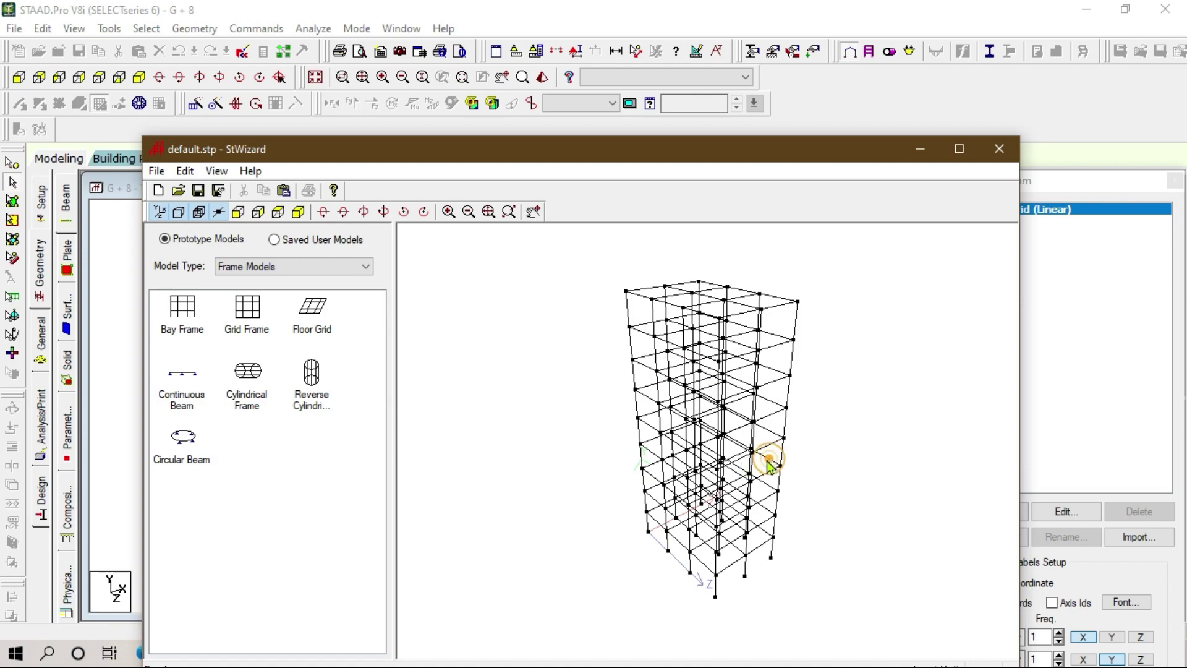
- Close the Structure Wizard and transfer the bay frame into the G + 8 model with X, Y and Z offsets of 0 m
{"action": "left_click_drag", "start_coordinate": [768, 463], "coordinate": [837, 445]}
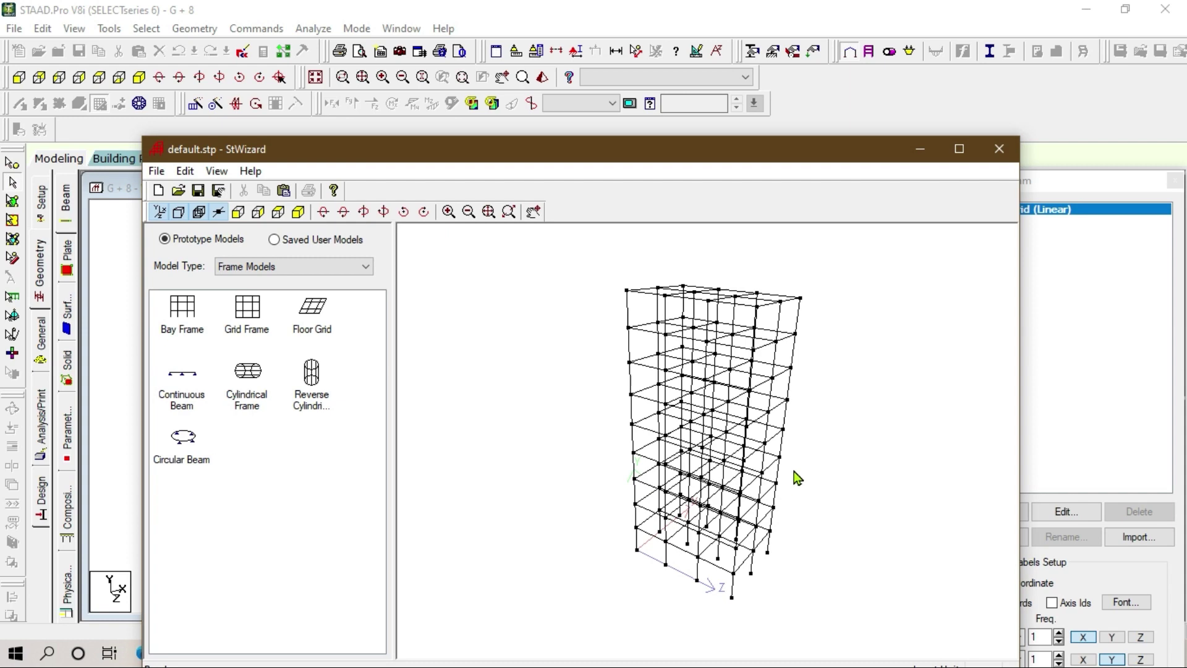
{"action": "left_click_drag", "start_coordinate": [789, 506], "coordinate": [846, 550]}
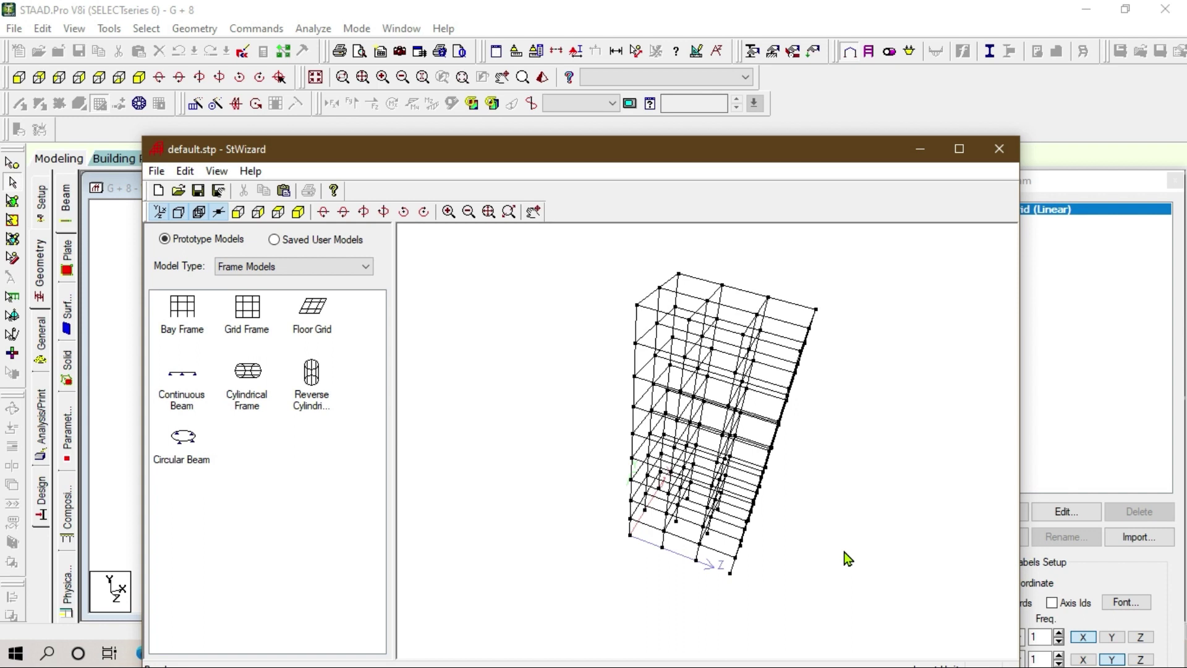
{"action": "left_click", "coordinate": [999, 150]}
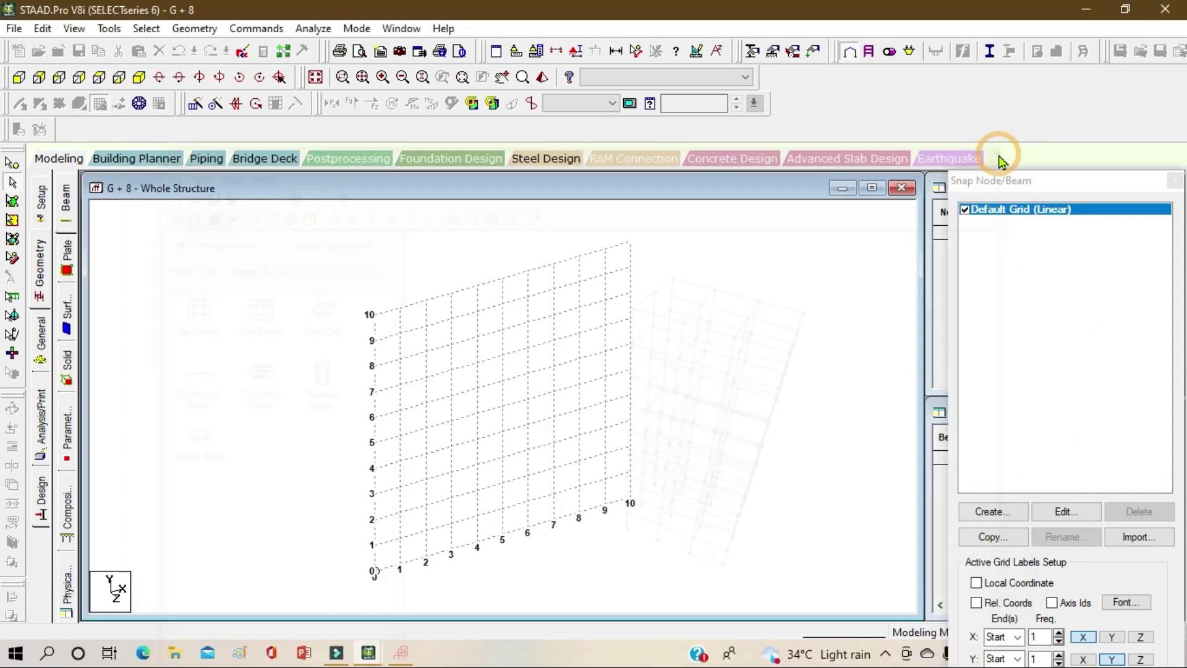
{"action": "left_click", "coordinate": [635, 365]}
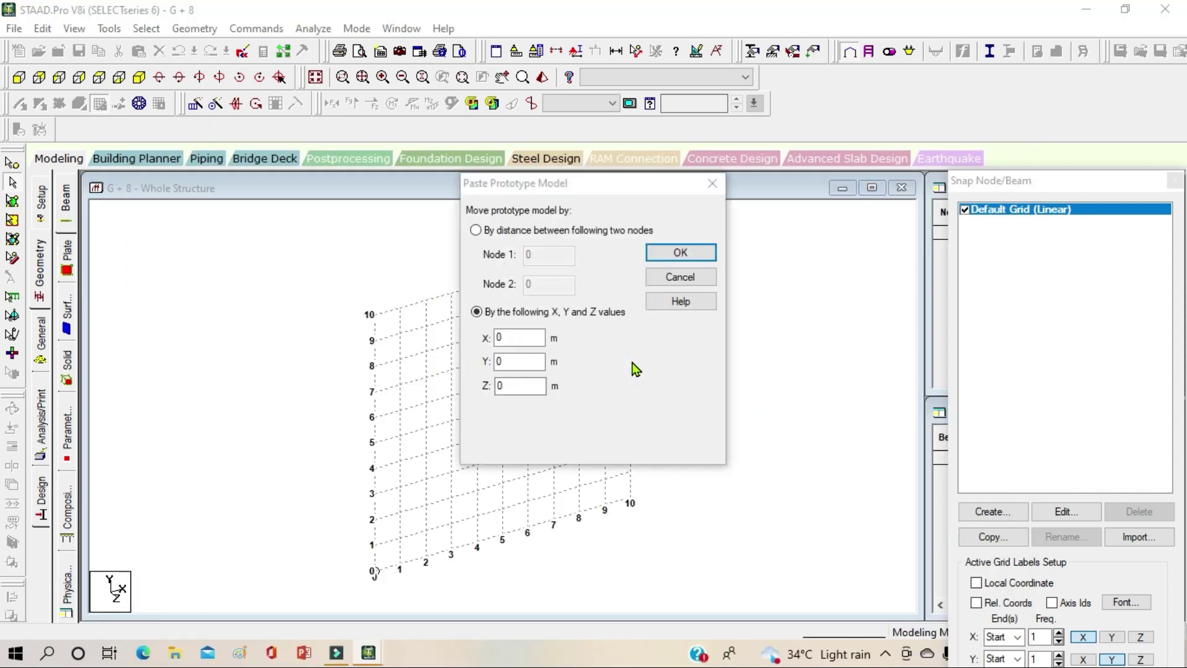
{"action": "left_click", "coordinate": [680, 252]}
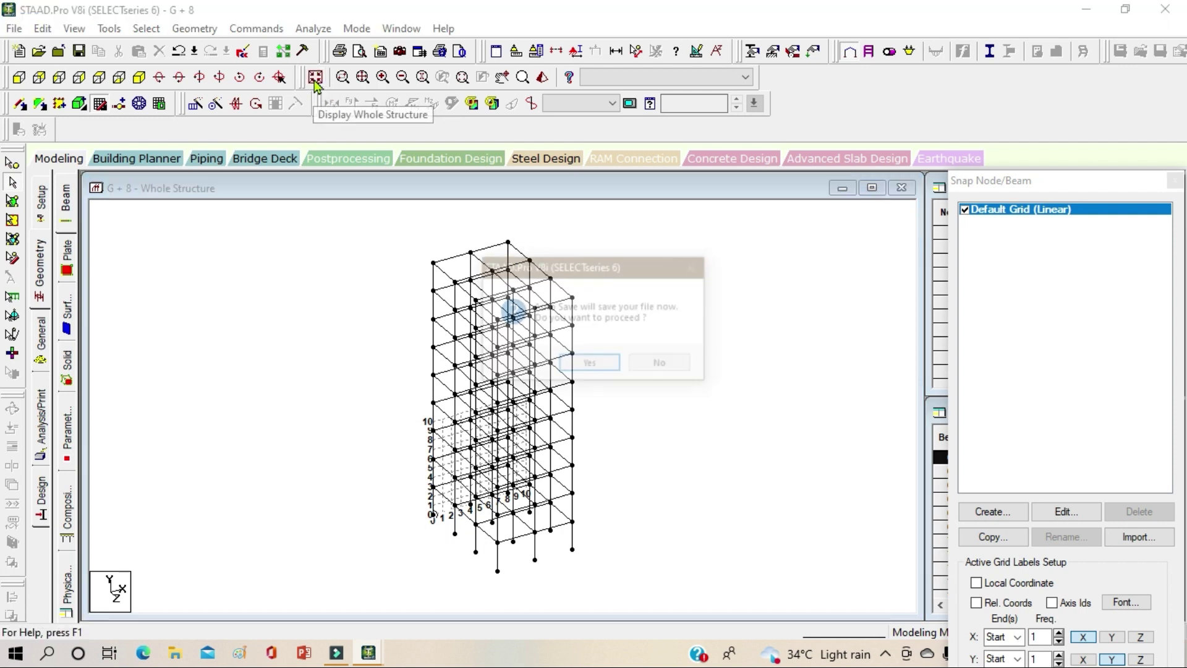
- Save the modified structure and hide the snap node/beam grid
{"action": "left_click", "coordinate": [590, 365]}
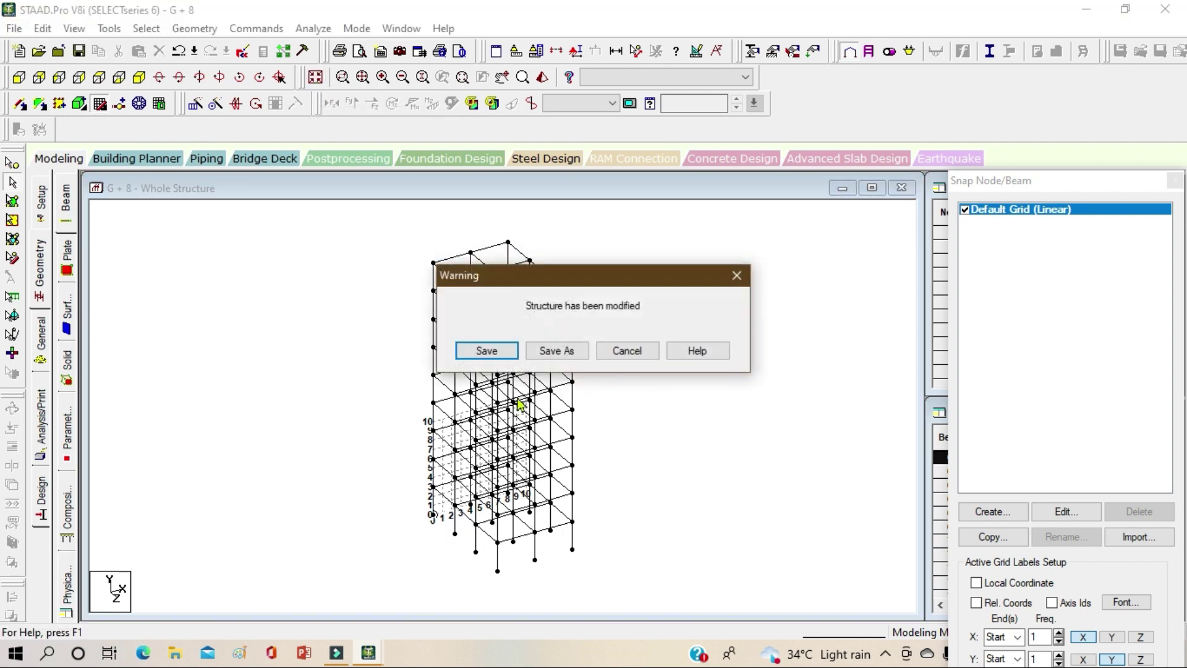
{"action": "left_click", "coordinate": [485, 350]}
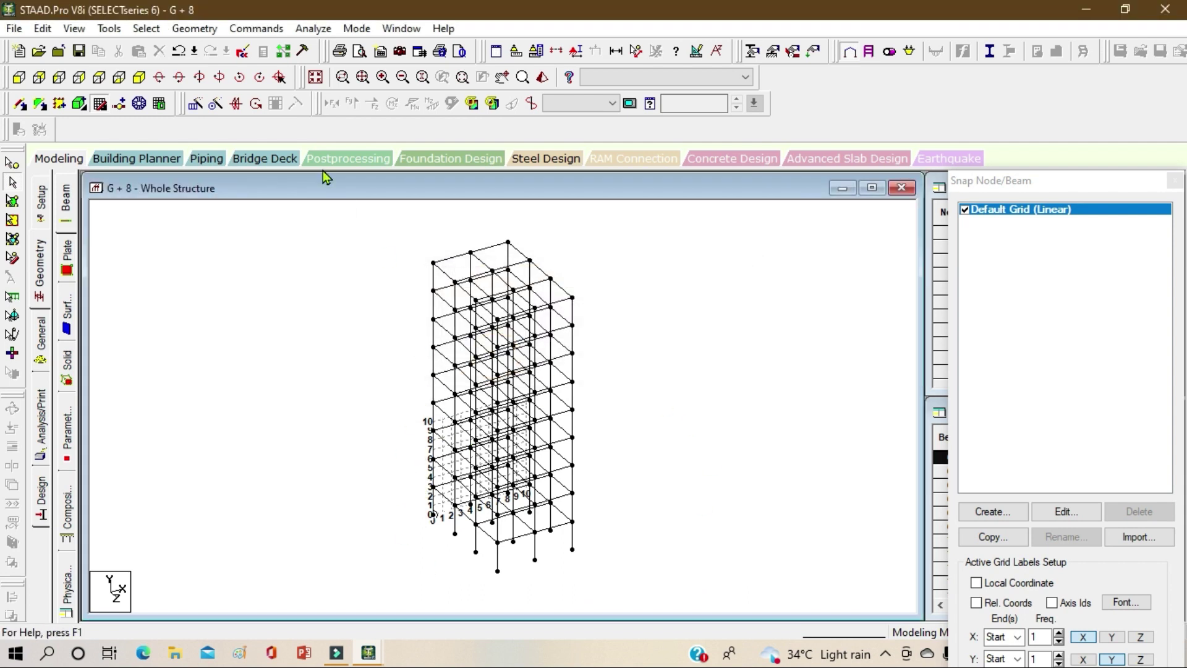
{"action": "left_click", "coordinate": [101, 105]}
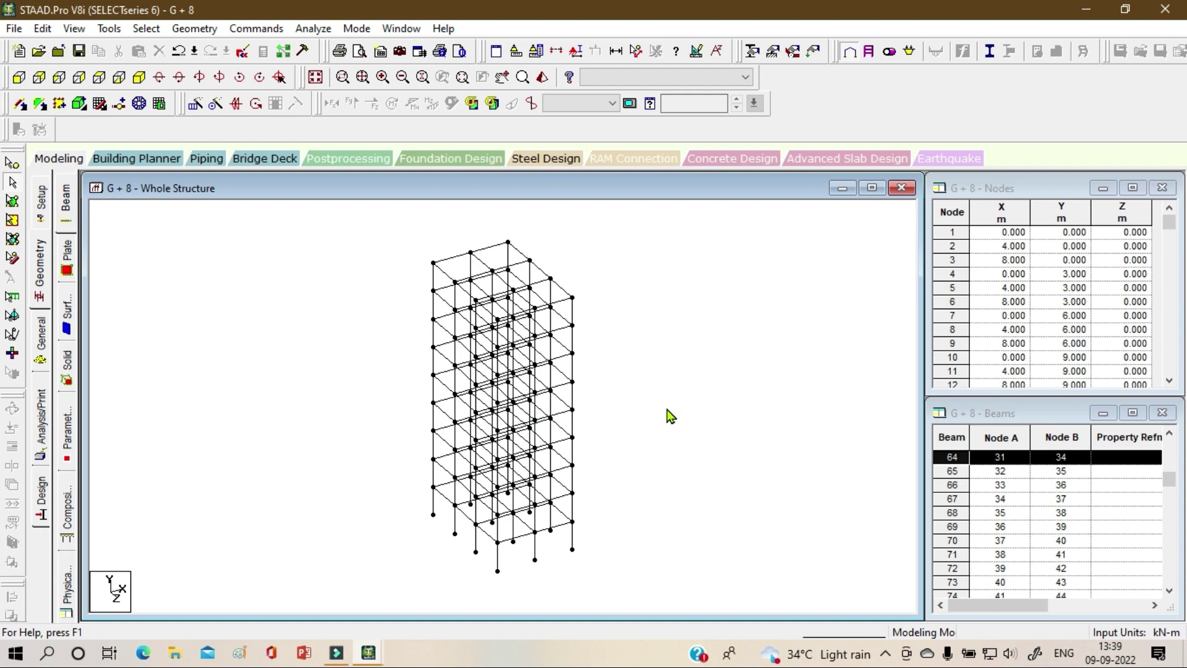
- Examine the coordinates of the last nodes in the Nodes table and locate nodes 118, 119 and 120 on the frame
{"action": "left_click_drag", "start_coordinate": [1168, 222], "coordinate": [1168, 368]}
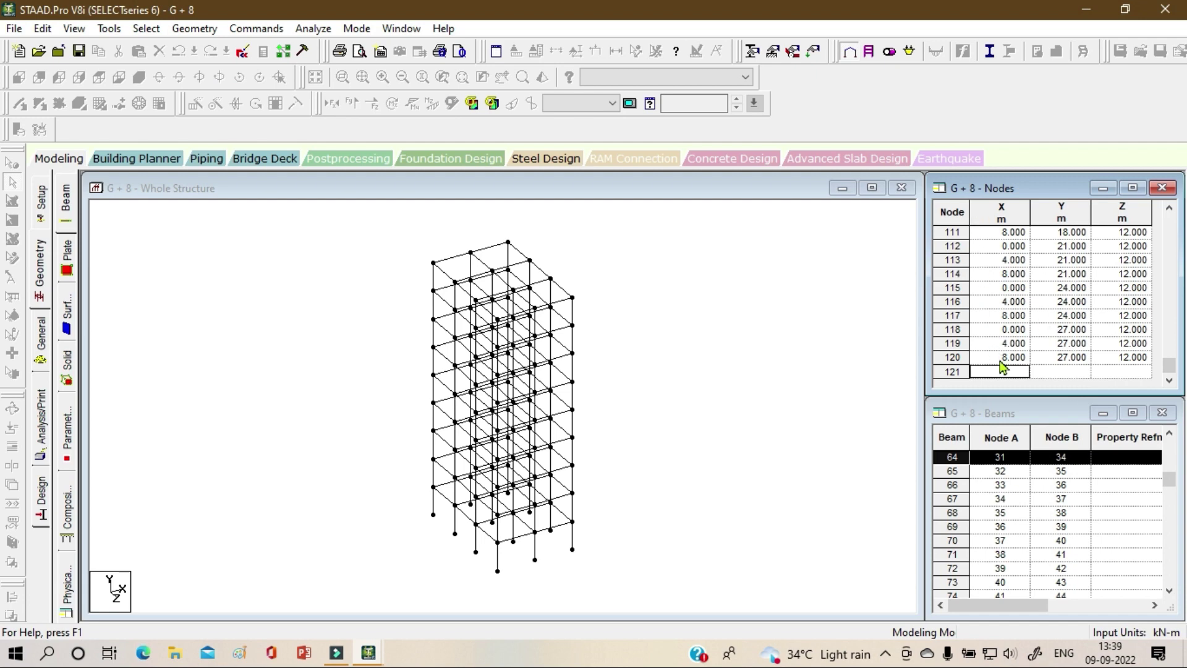
{"action": "left_click", "coordinate": [1013, 359]}
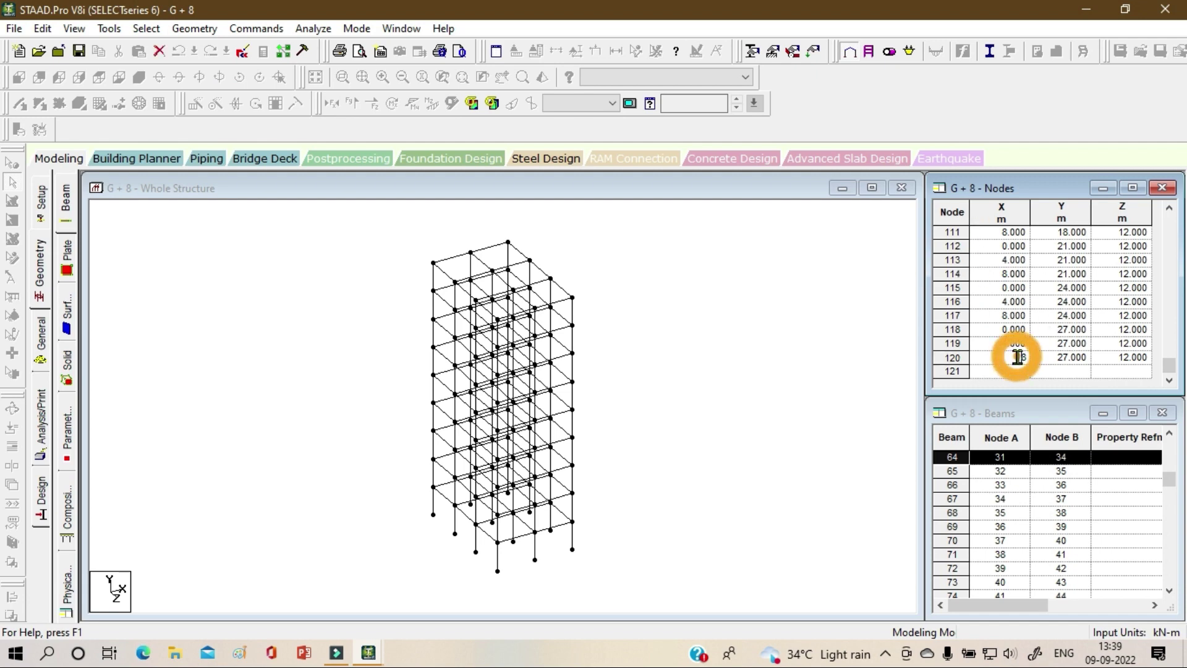
{"action": "left_click", "coordinate": [1068, 360]}
{"action": "left_click", "coordinate": [1125, 360]}
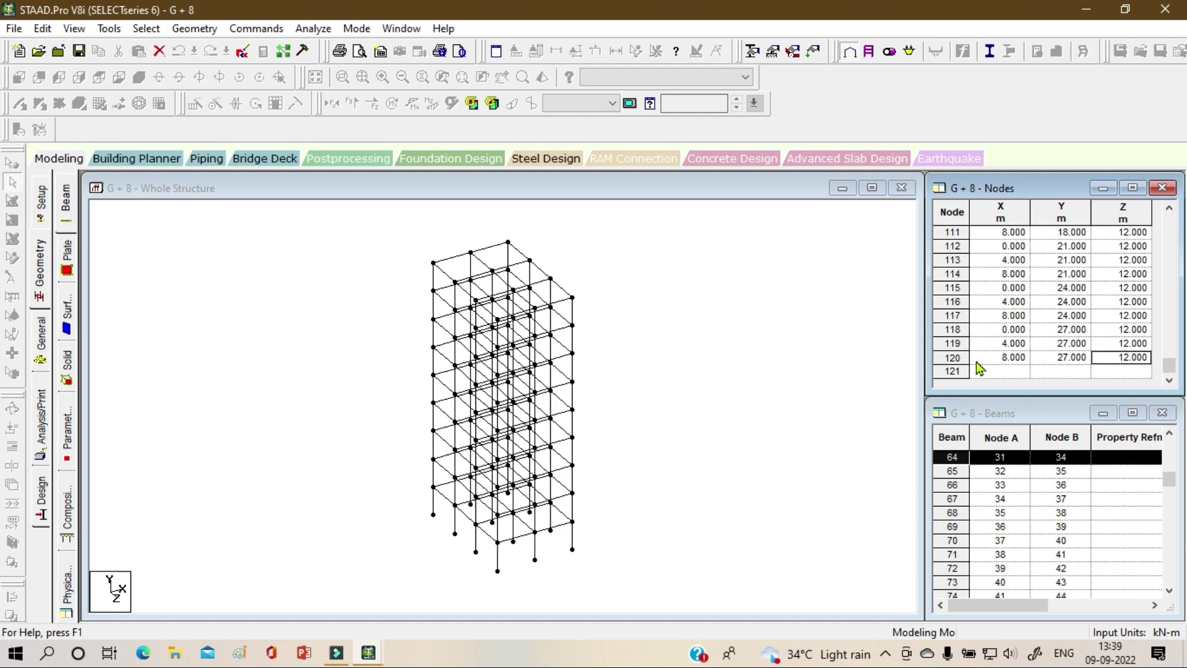
{"action": "left_click", "coordinate": [952, 330]}
{"action": "left_click", "coordinate": [951, 343]}
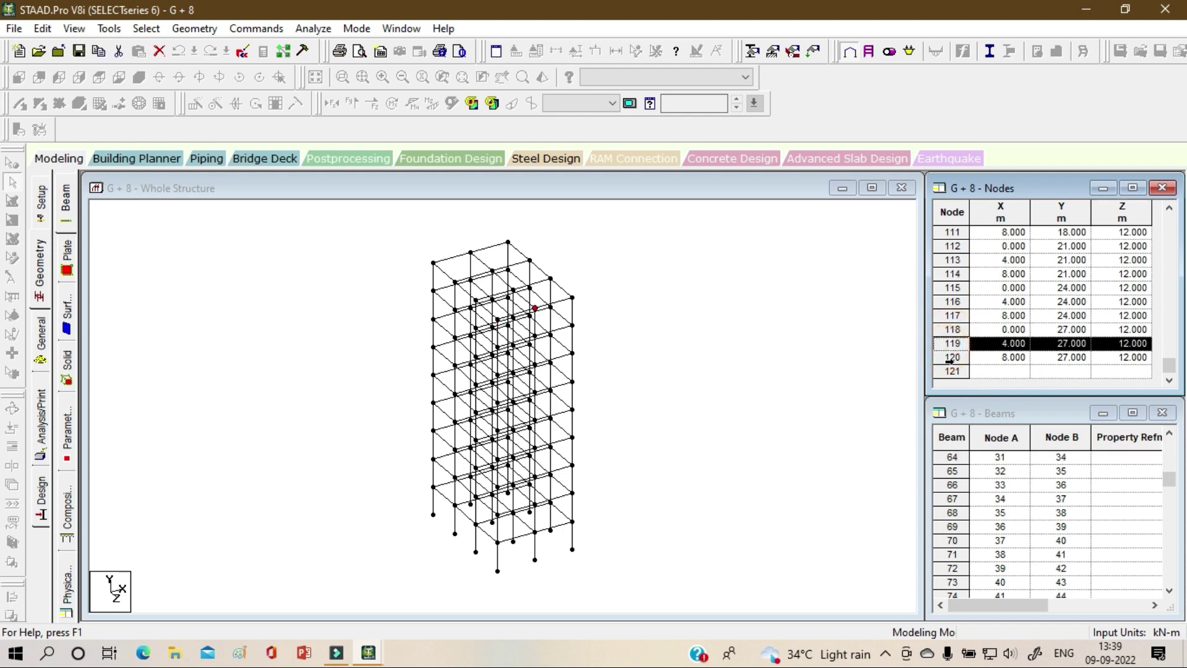
{"action": "left_click", "coordinate": [952, 358]}
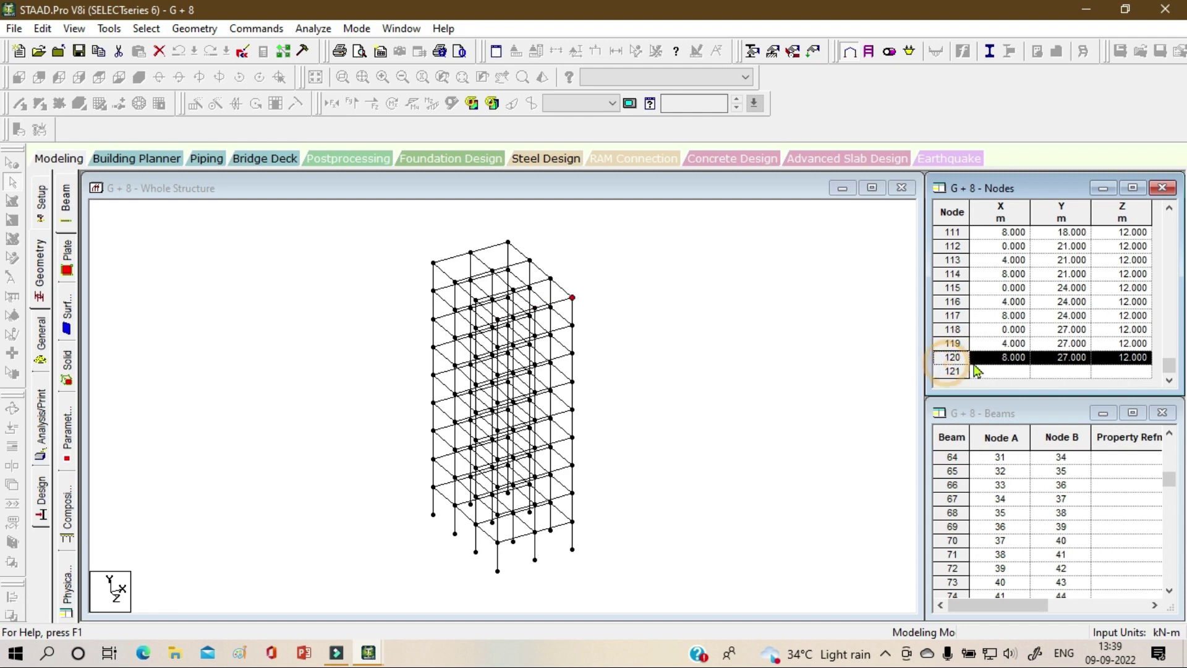
{"action": "left_click", "coordinate": [955, 329]}
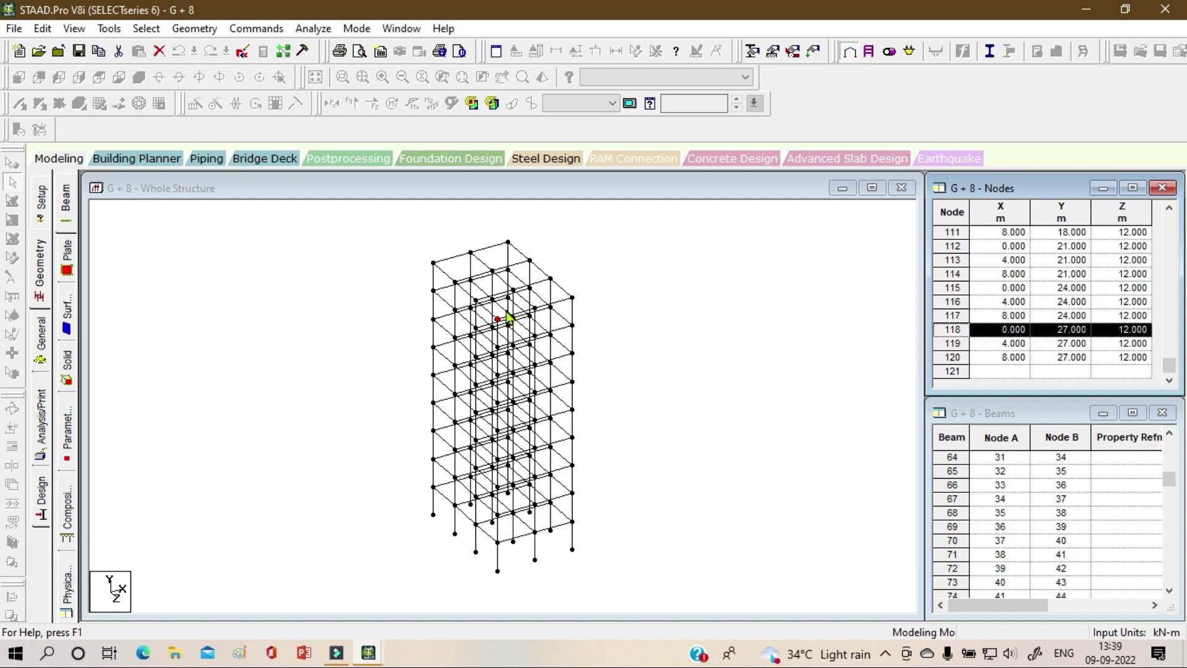
{"action": "left_click", "coordinate": [945, 344]}
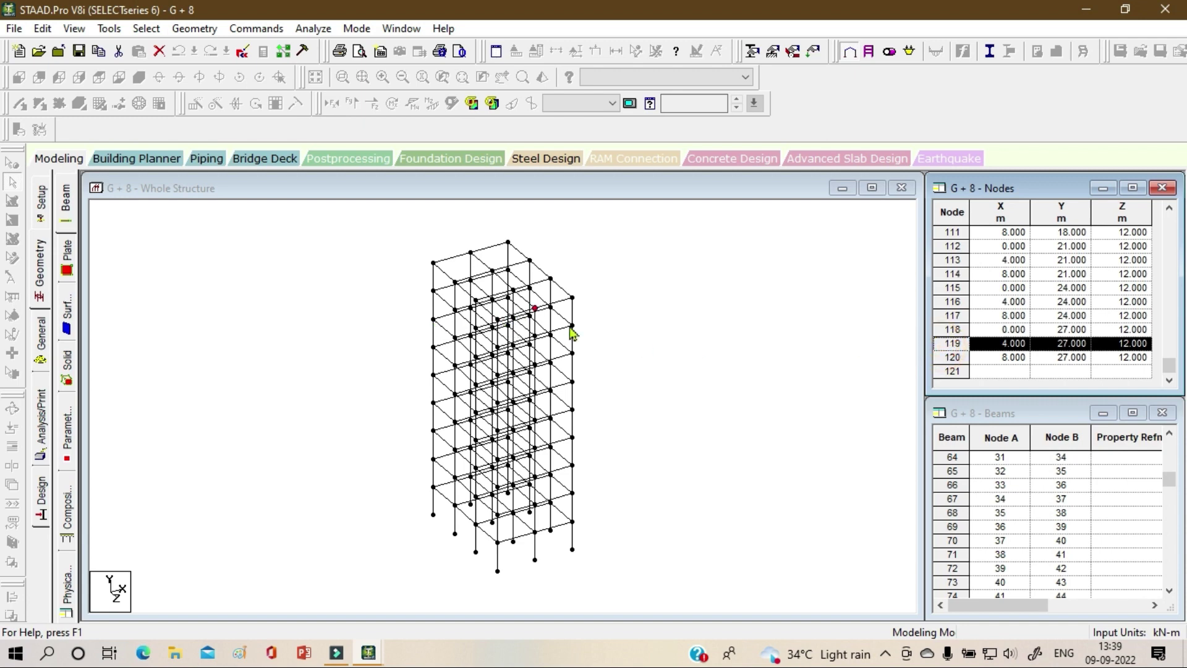
{"action": "left_click", "coordinate": [947, 358]}
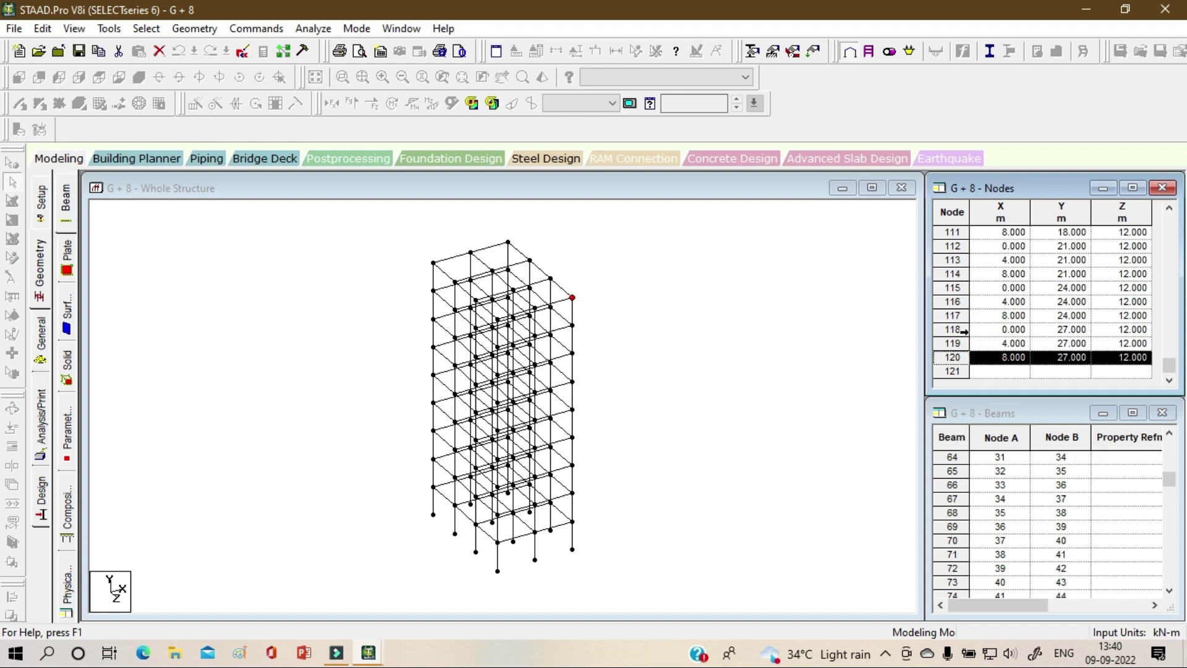
{"action": "left_click", "coordinate": [944, 330]}
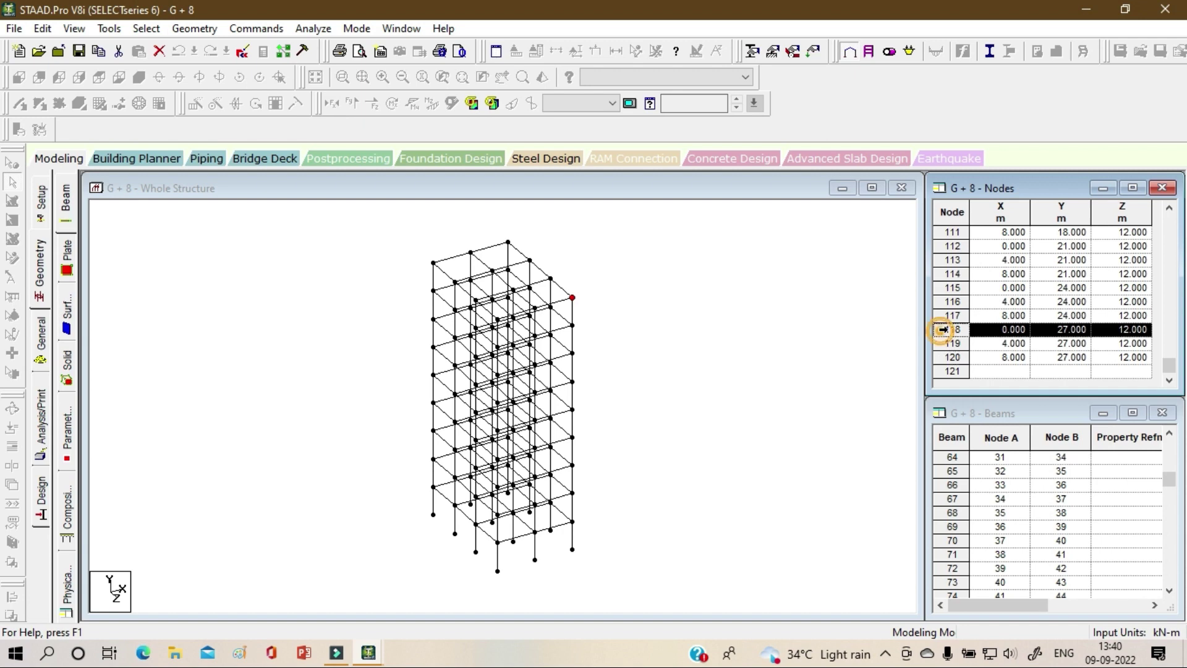
{"action": "left_click", "coordinate": [952, 343]}
{"action": "left_click", "coordinate": [954, 330]}
- Delete node 120 at the frame's top corner together with its connected members
{"action": "left_click", "coordinate": [943, 366]}
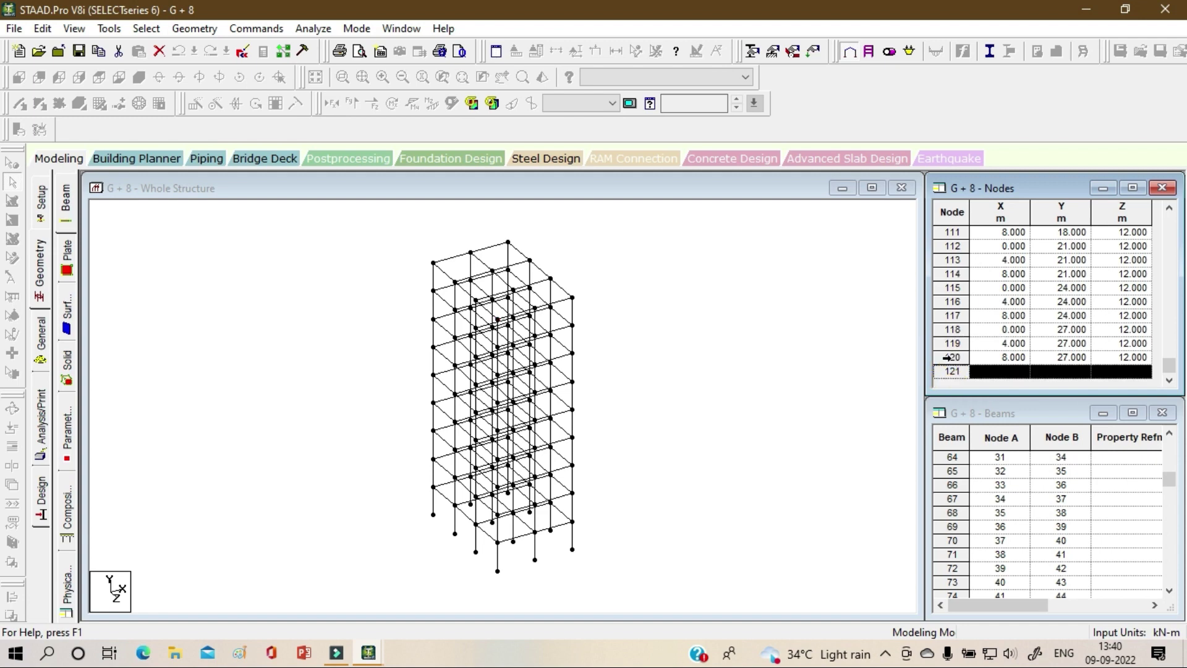
{"action": "left_click", "coordinate": [945, 357]}
{"action": "key", "text": "Delete"}
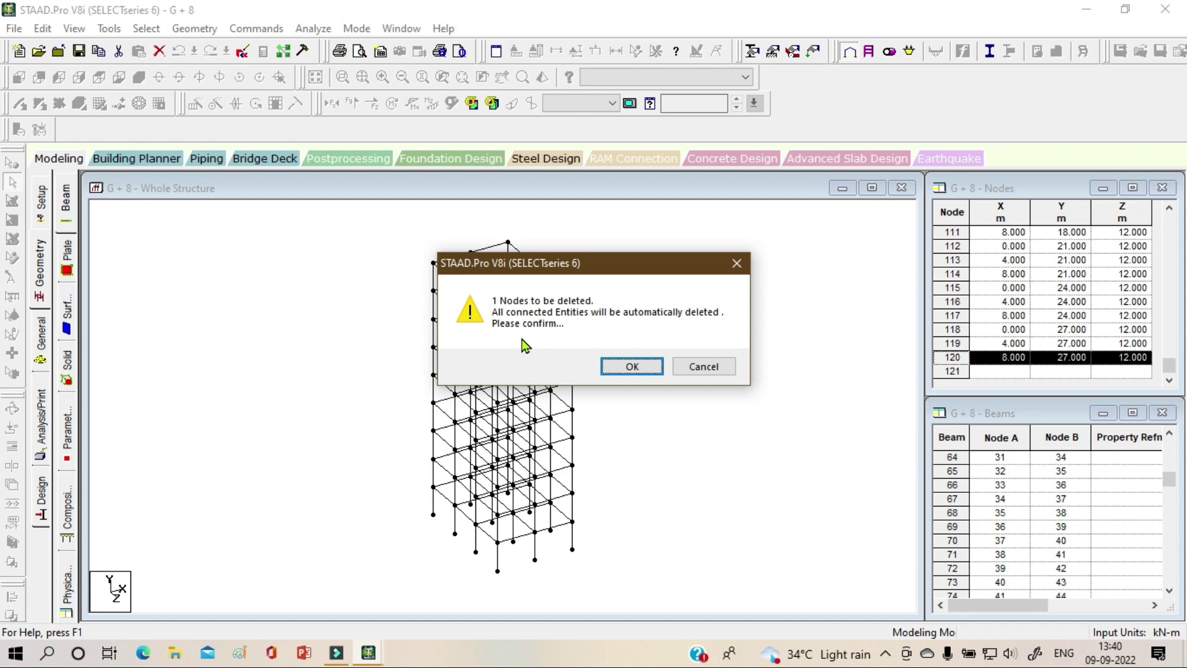
{"action": "left_click", "coordinate": [630, 367]}
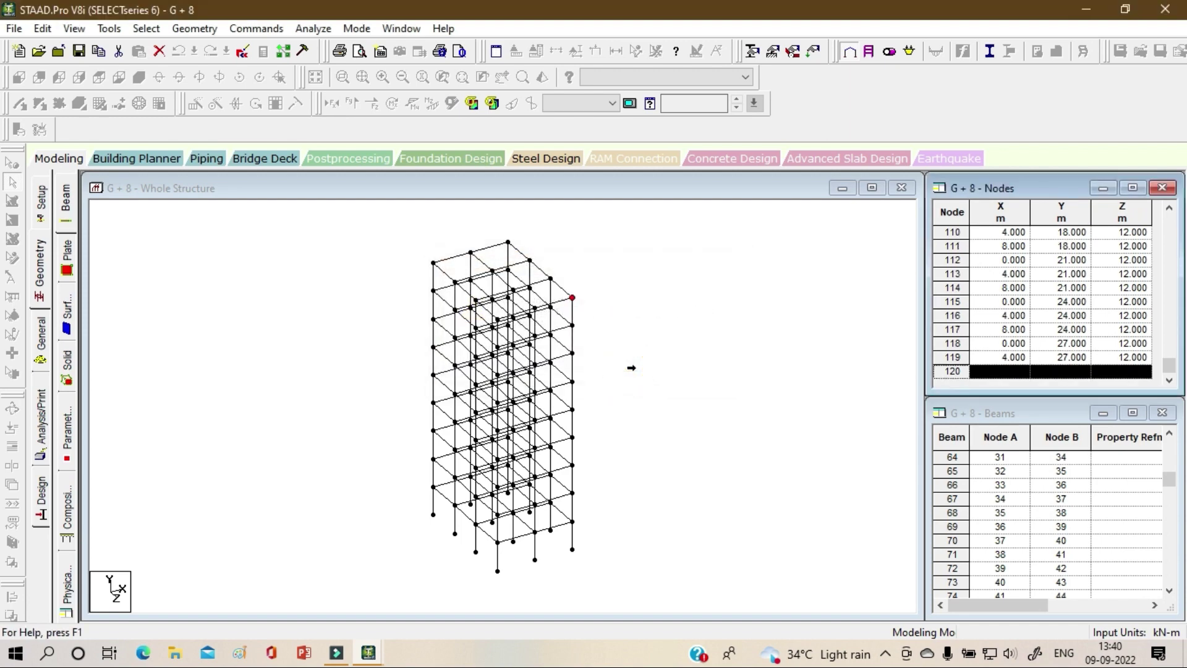
{"action": "left_click", "coordinate": [1051, 371]}
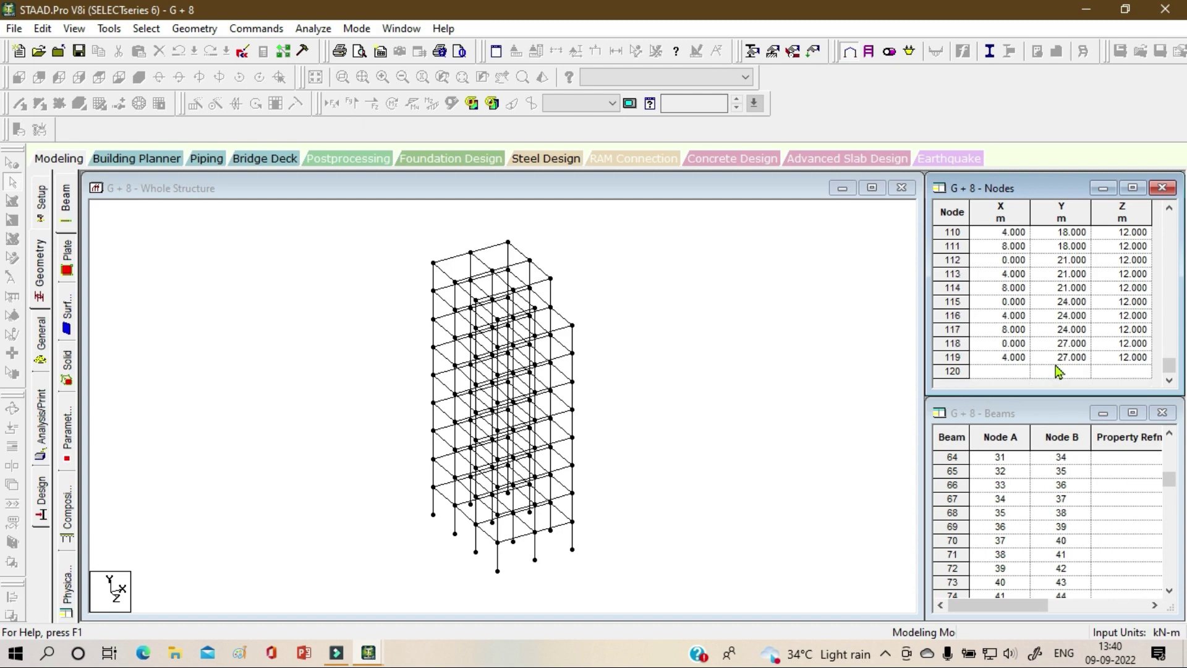
- Delete nodes 119 and 118 at the 27 m level together with their connected members
{"action": "left_click", "coordinate": [943, 357]}
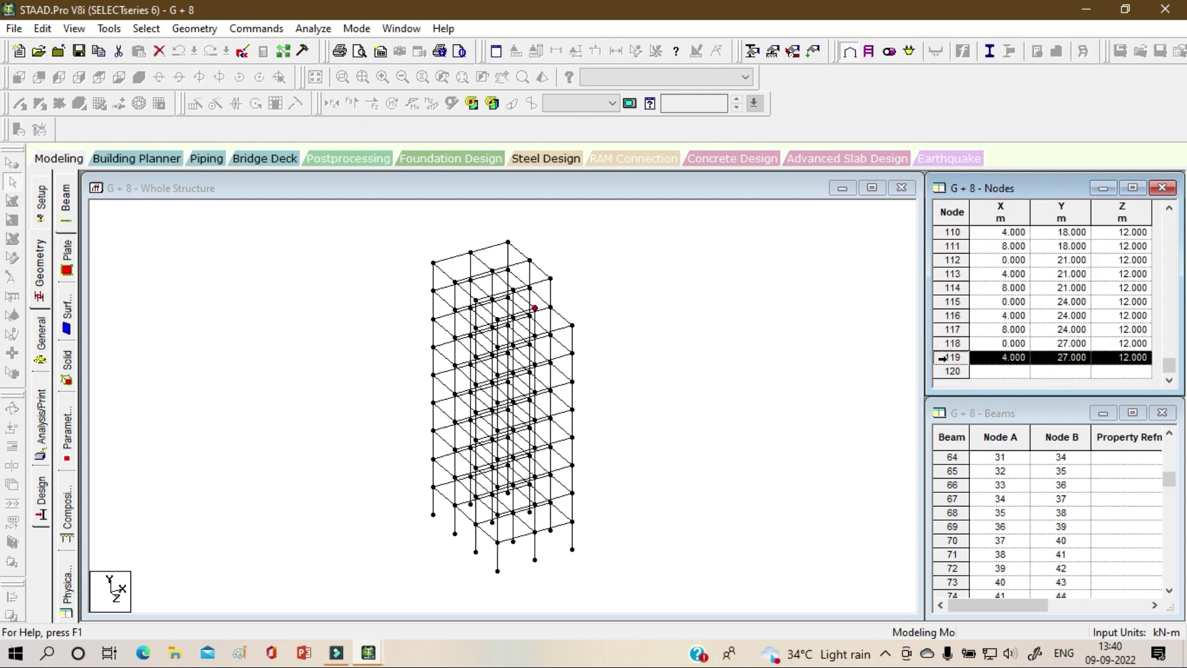
{"action": "key", "text": "Delete"}
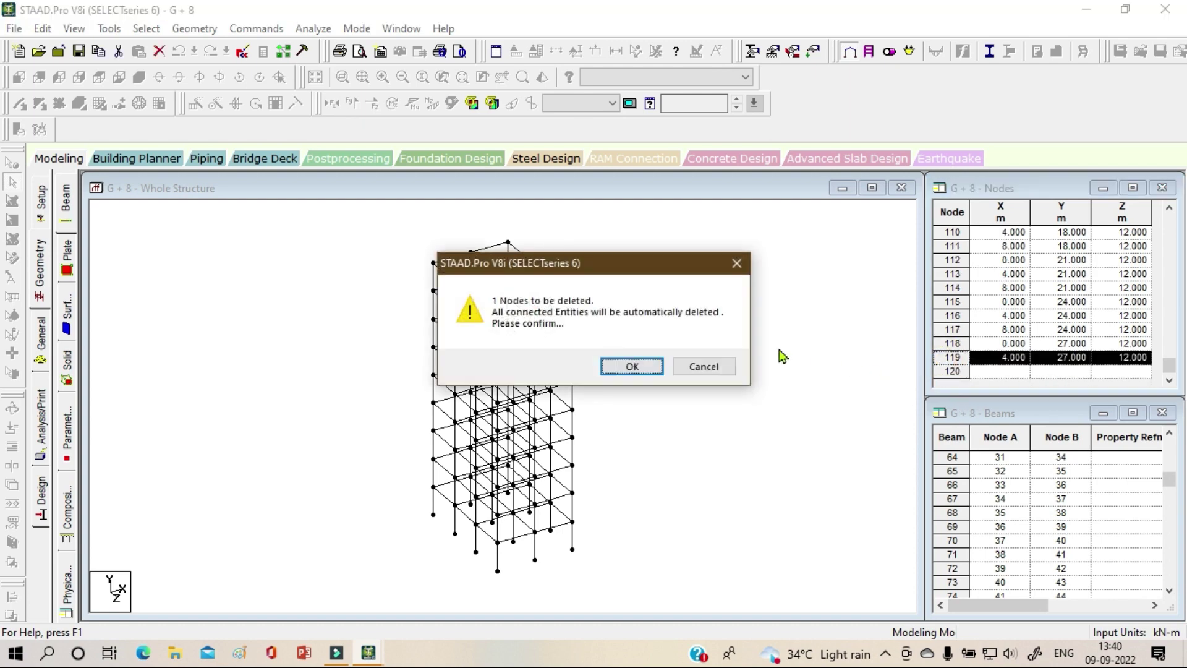
{"action": "left_click", "coordinate": [631, 367]}
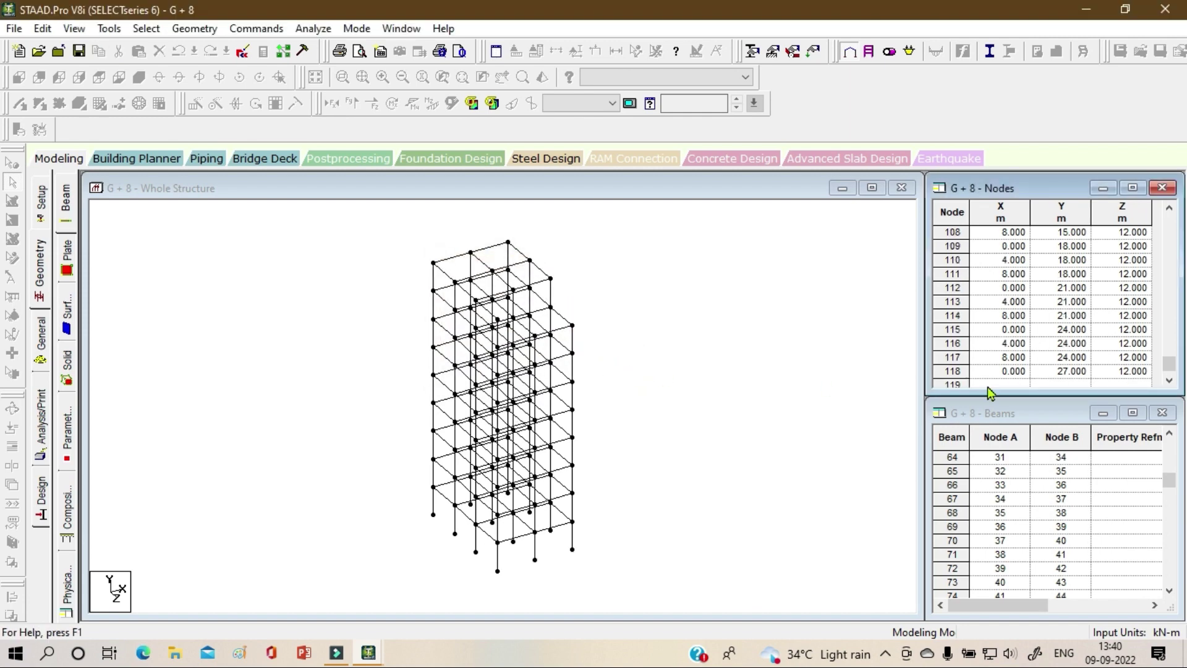
{"action": "left_click", "coordinate": [953, 371]}
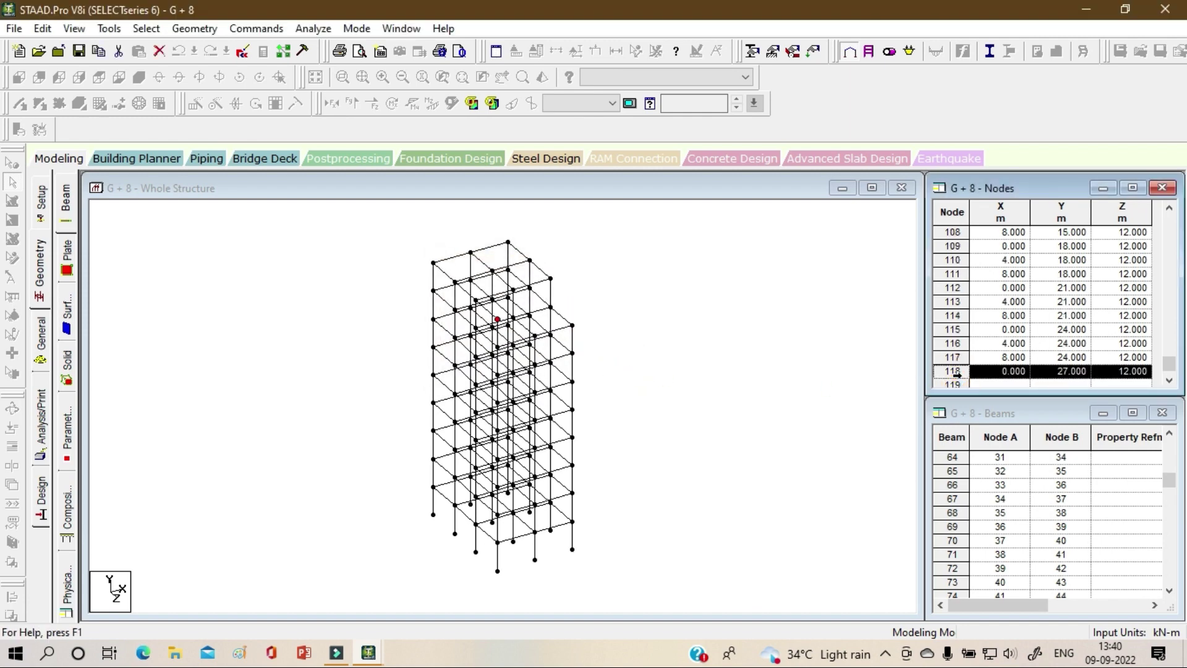
{"action": "key", "text": "Delete"}
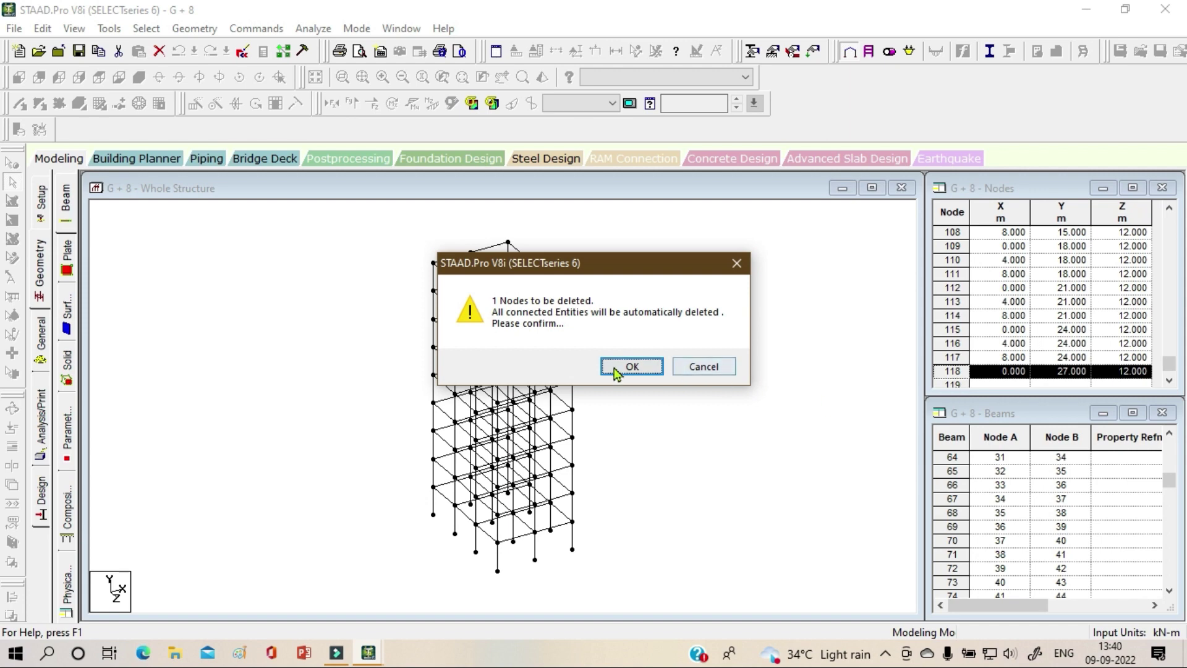
{"action": "left_click", "coordinate": [616, 364]}
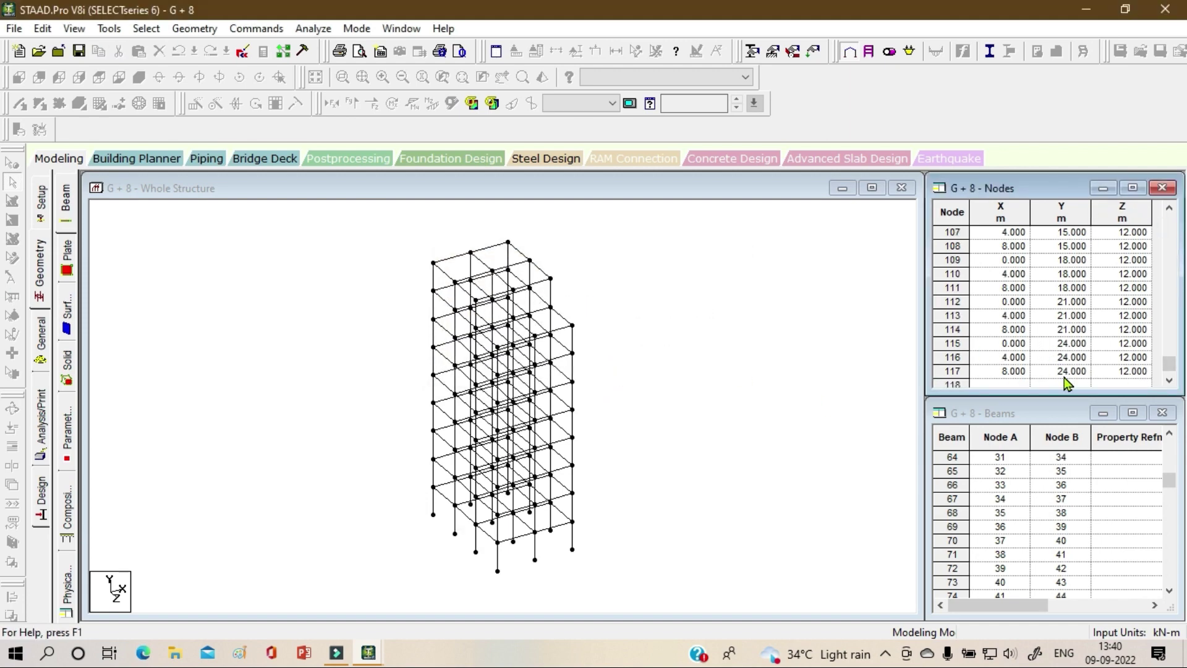
{"action": "left_click", "coordinate": [800, 410]}
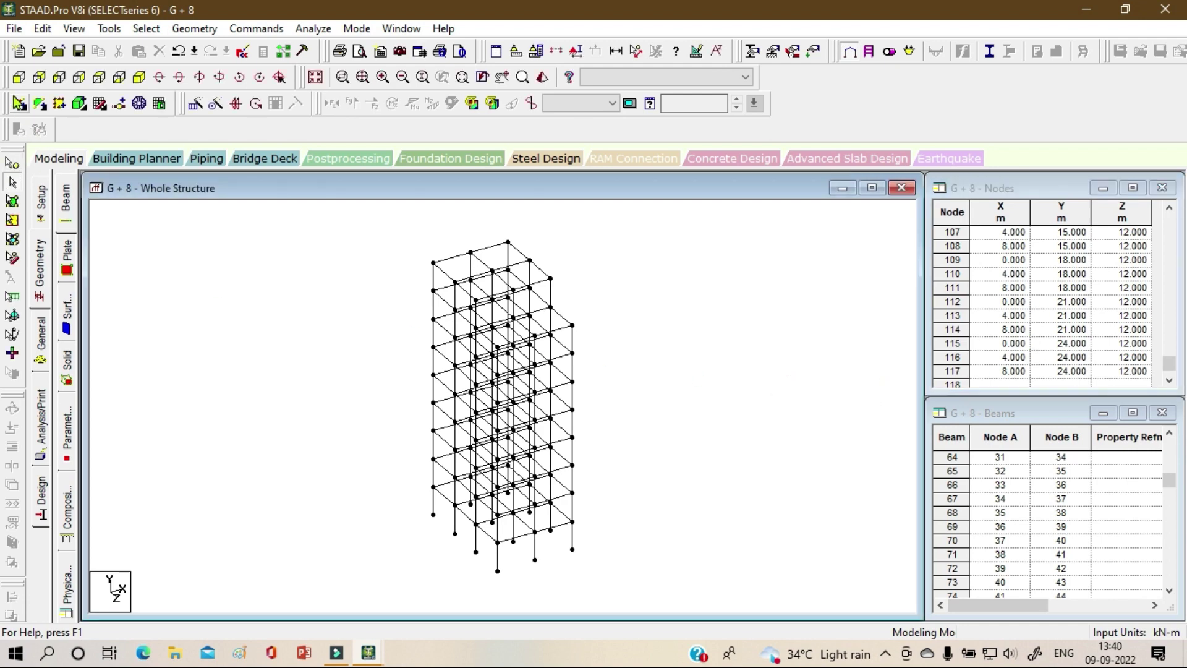
- Delete all remaining top-storey beams and columns of the frame, including the nodes left without attached members
{"action": "left_click", "coordinate": [19, 77]}
{"action": "left_click", "coordinate": [567, 262]}
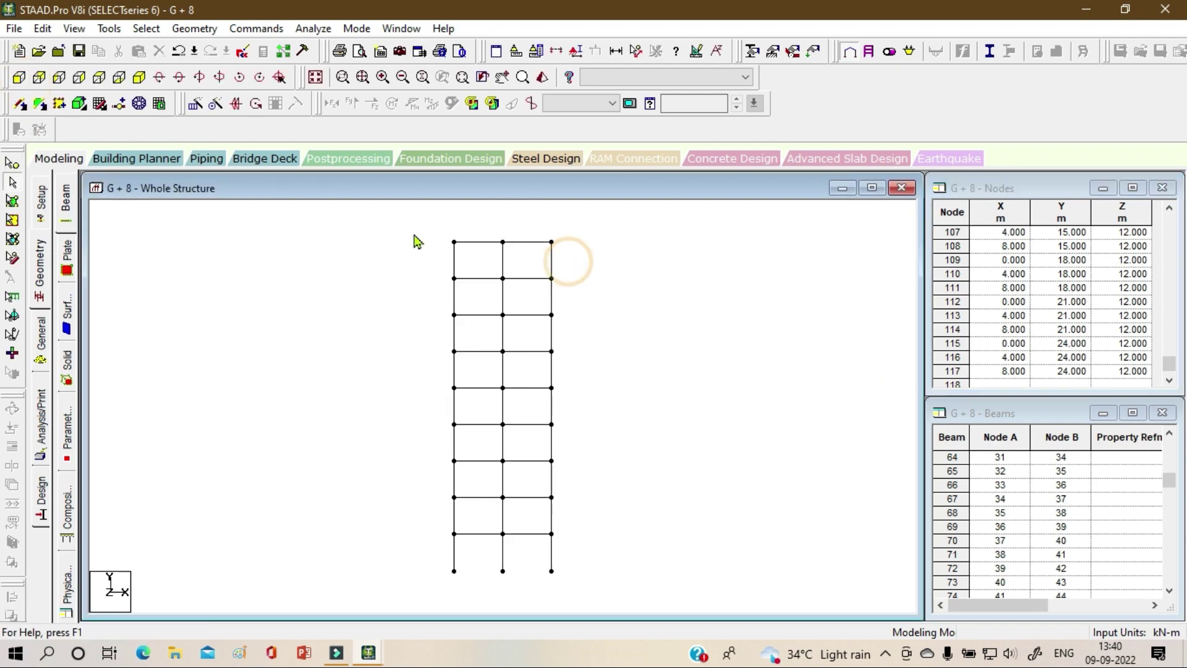
{"action": "left_click", "coordinate": [139, 77]}
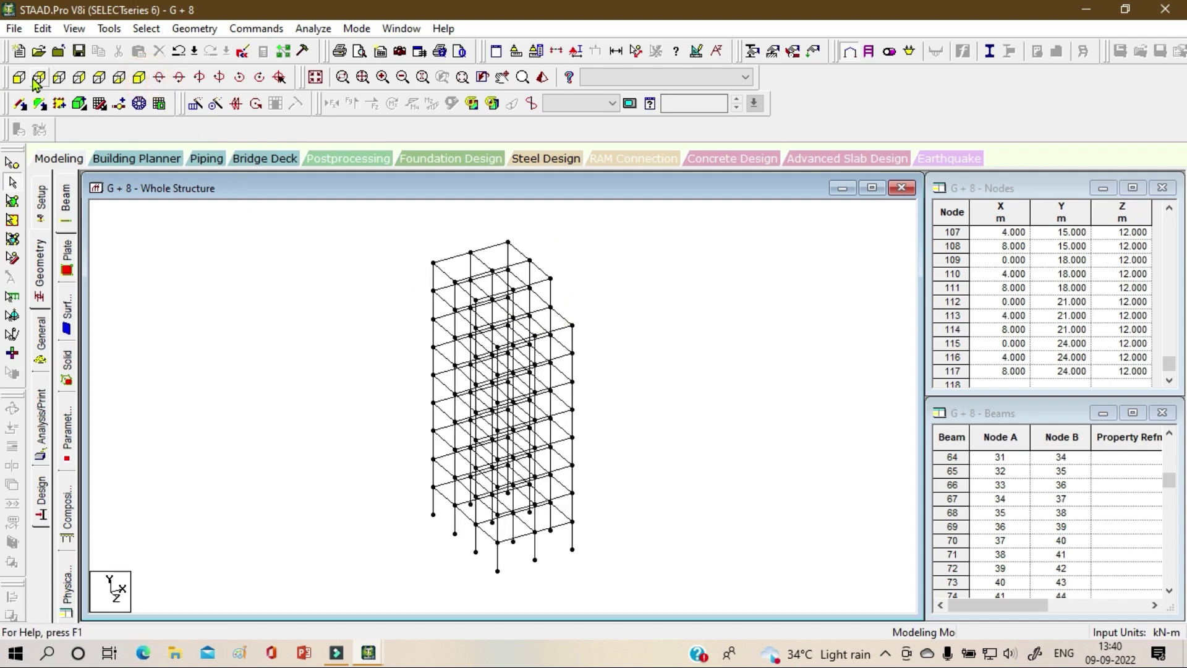
{"action": "left_click", "coordinate": [544, 274]}
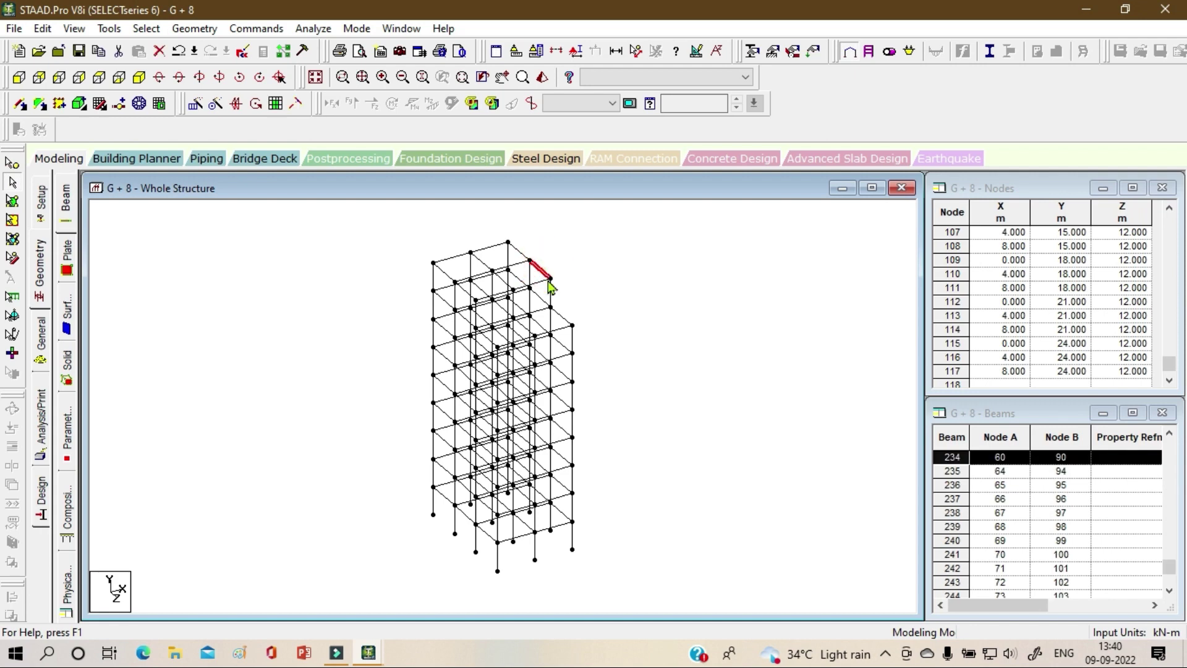
{"action": "left_click", "coordinate": [549, 278]}
{"action": "left_click", "coordinate": [18, 77]}
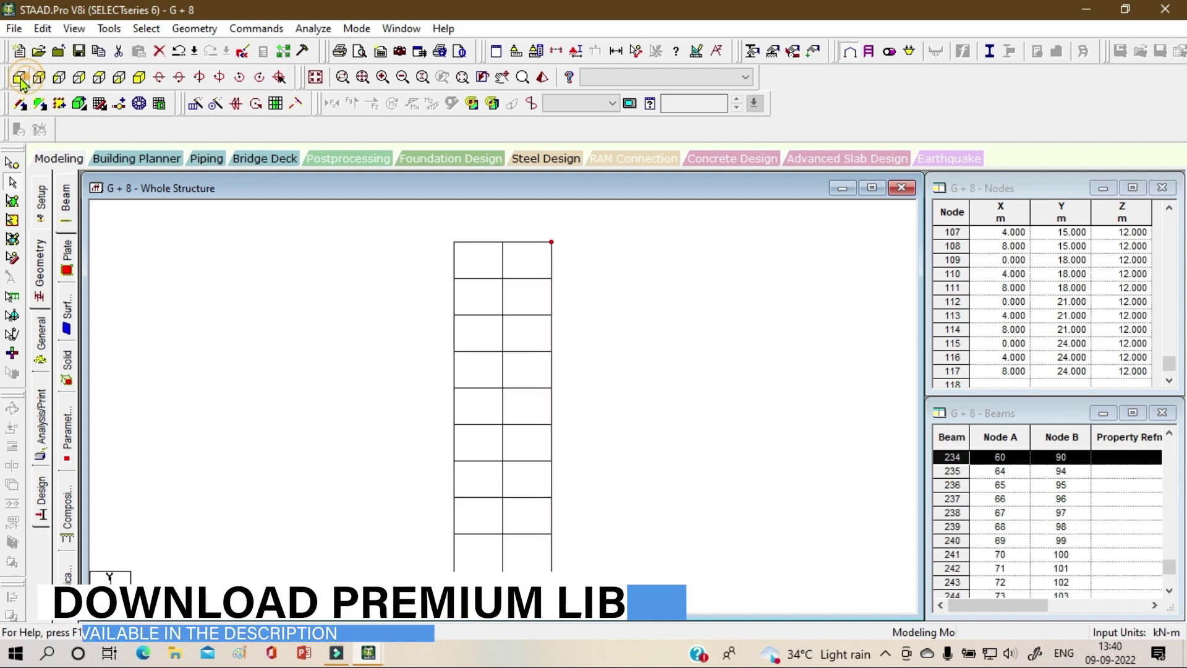
{"action": "left_click", "coordinate": [608, 401]}
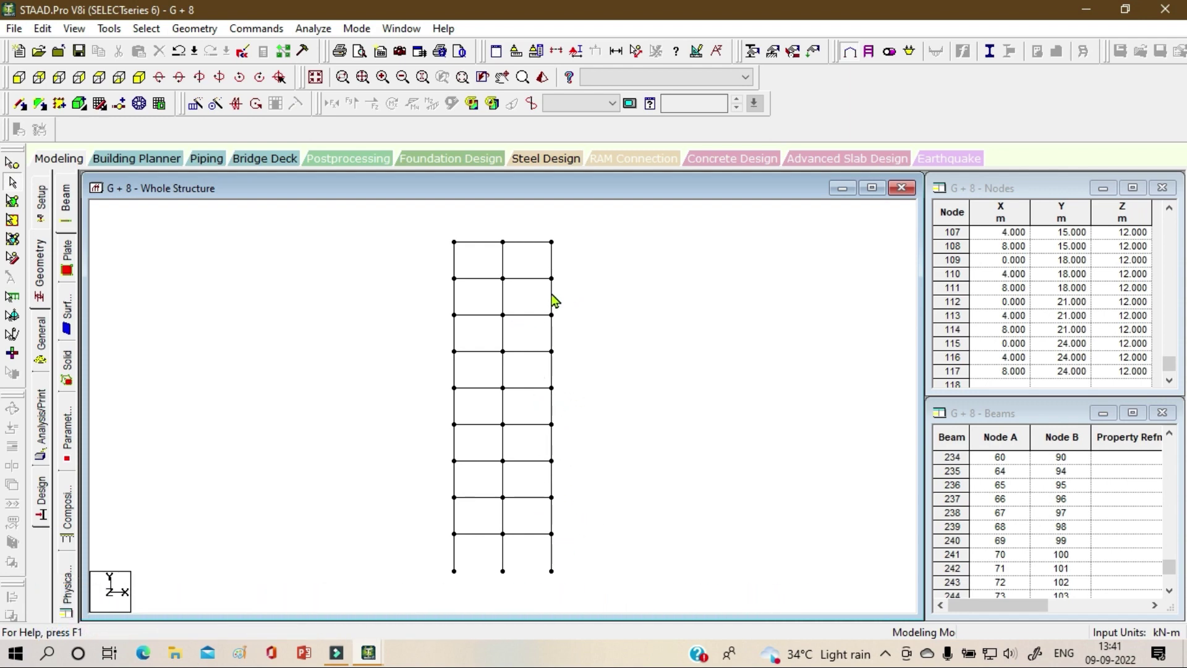
{"action": "left_click_drag", "start_coordinate": [598, 258], "coordinate": [408, 216]}
{"action": "left_click", "coordinate": [575, 272]}
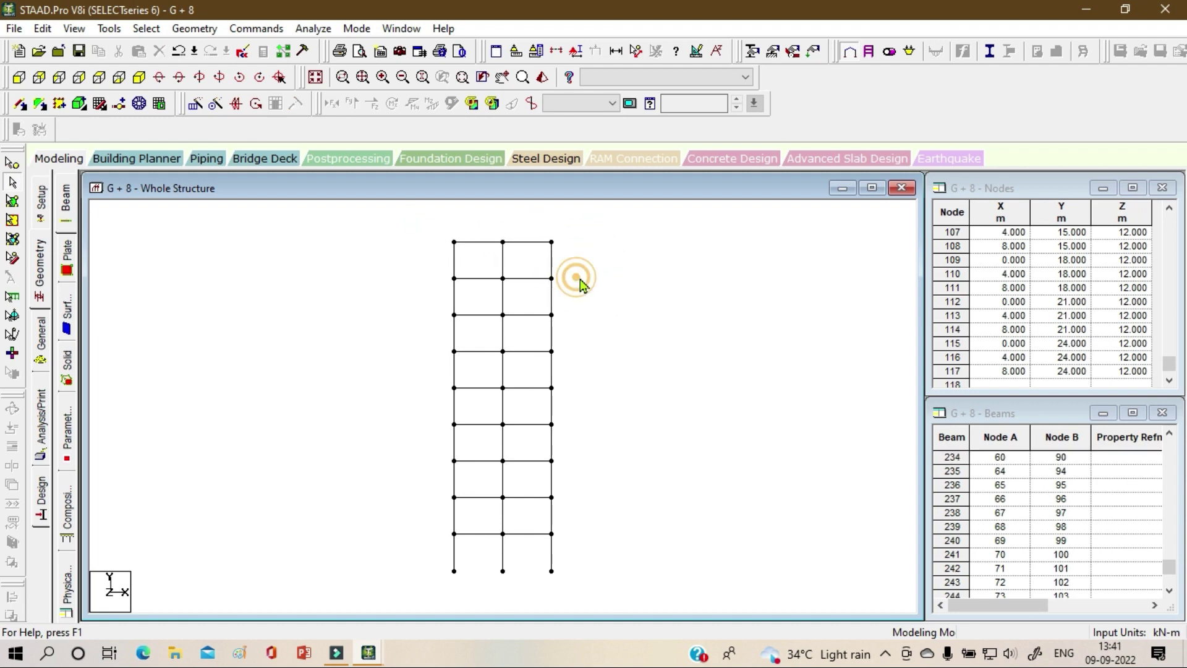
{"action": "left_click_drag", "start_coordinate": [599, 277], "coordinate": [431, 232]}
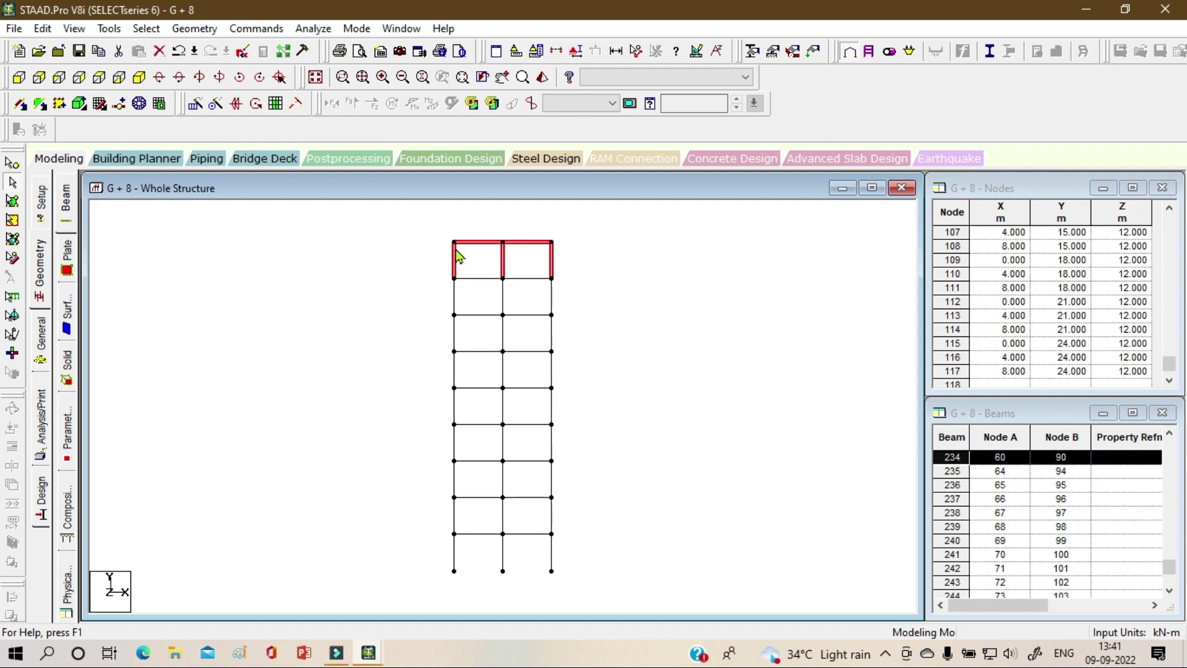
{"action": "key", "text": "Delete"}
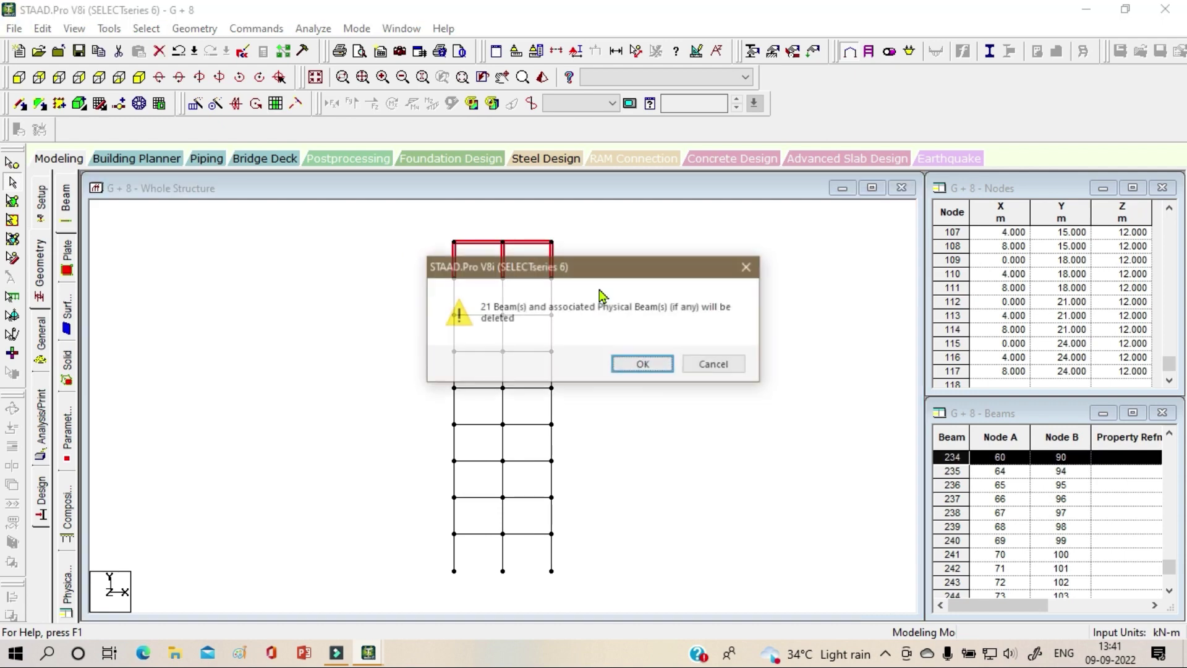
{"action": "key", "text": "Return"}
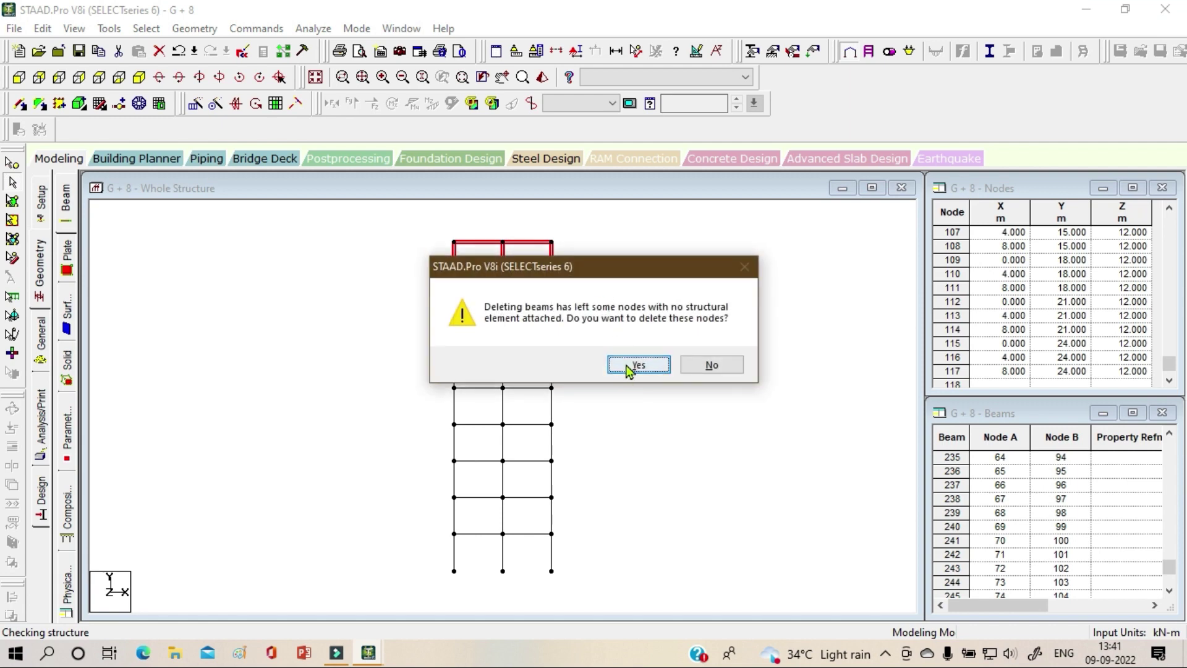
{"action": "left_click", "coordinate": [632, 369]}
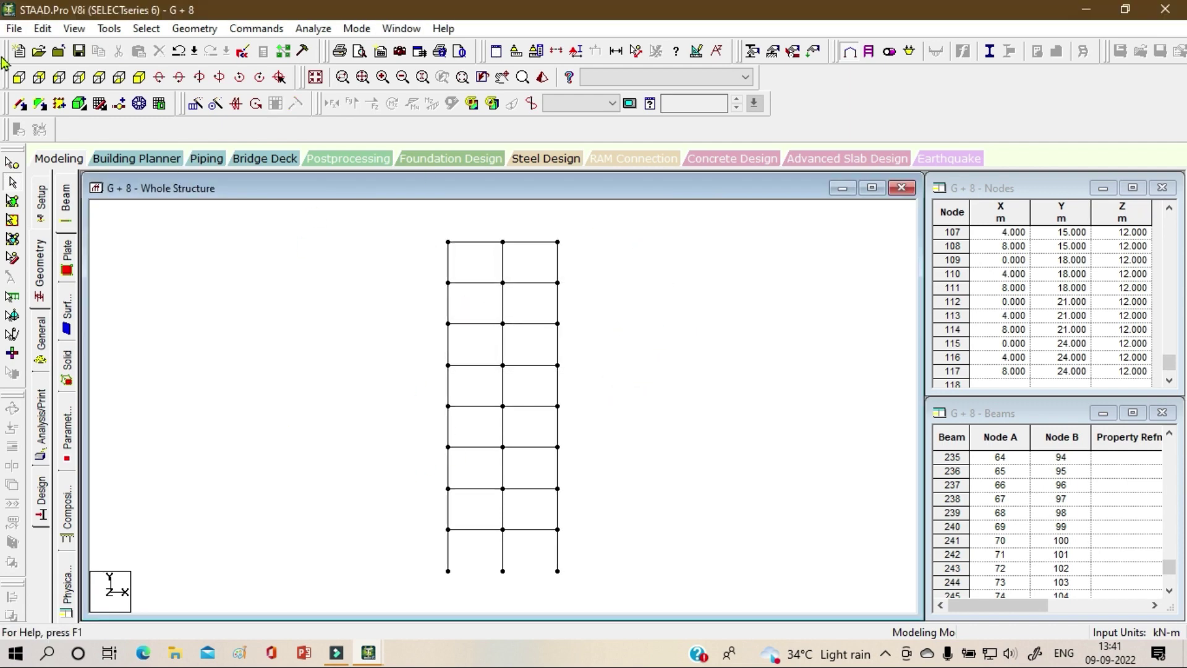
{"action": "left_click", "coordinate": [139, 102]}
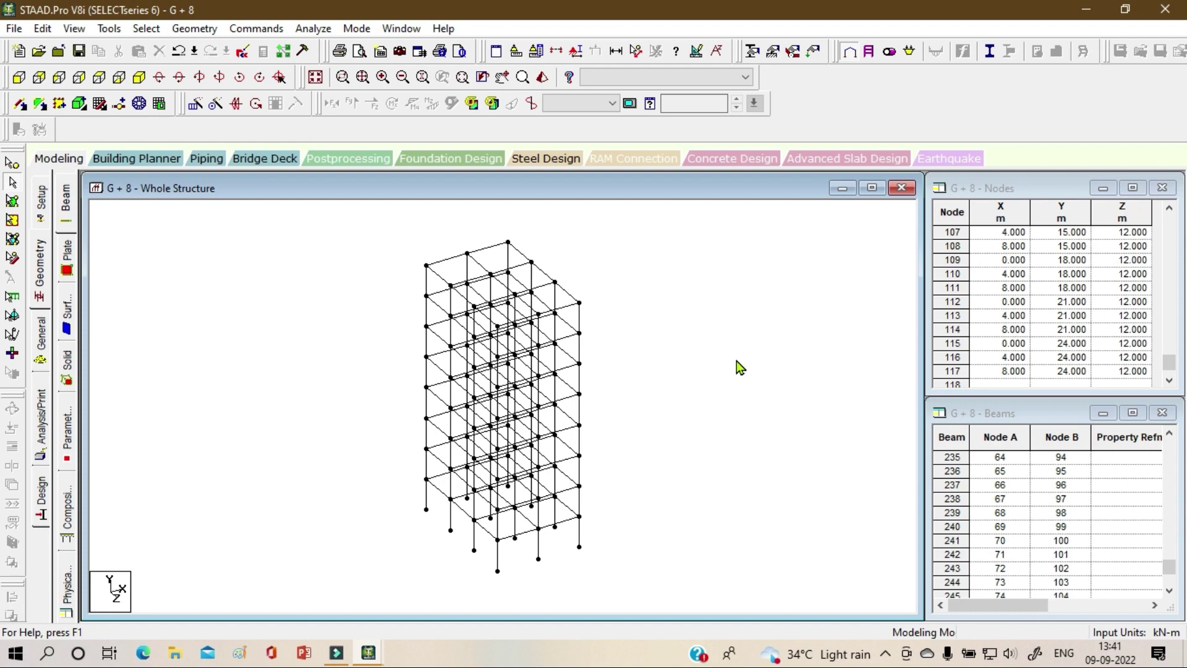
- Restrict the front view to the lowest storey's columns and beams with a Window / Rubber Band section
{"action": "left_click", "coordinate": [19, 76]}
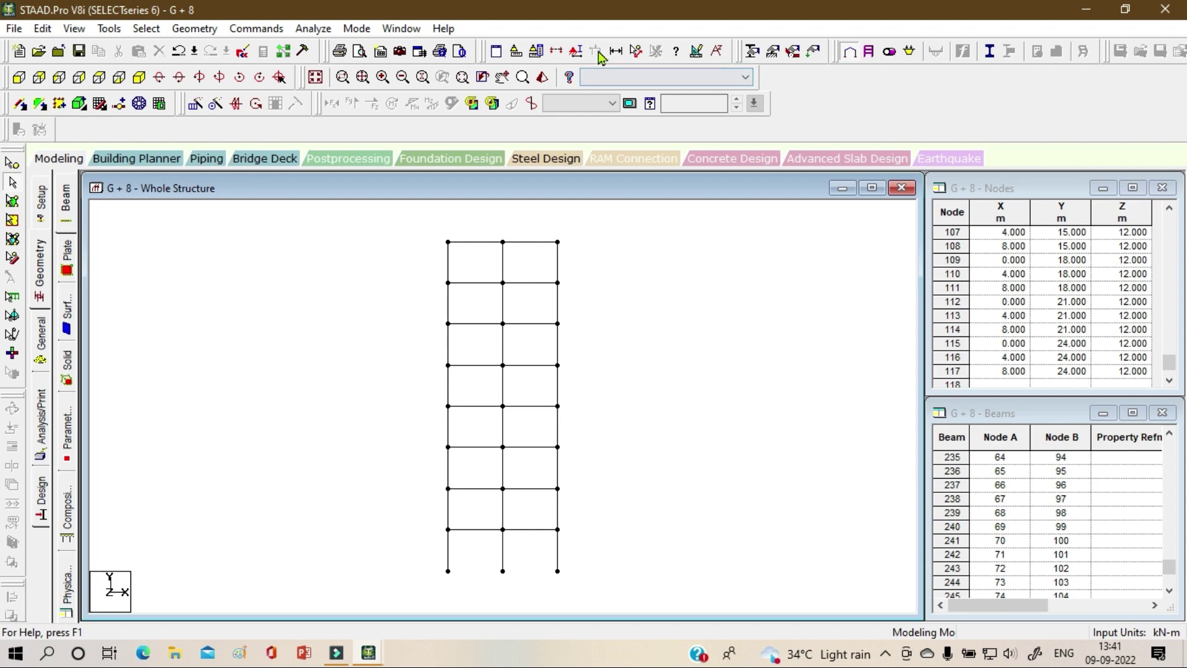
{"action": "left_click", "coordinate": [548, 53]}
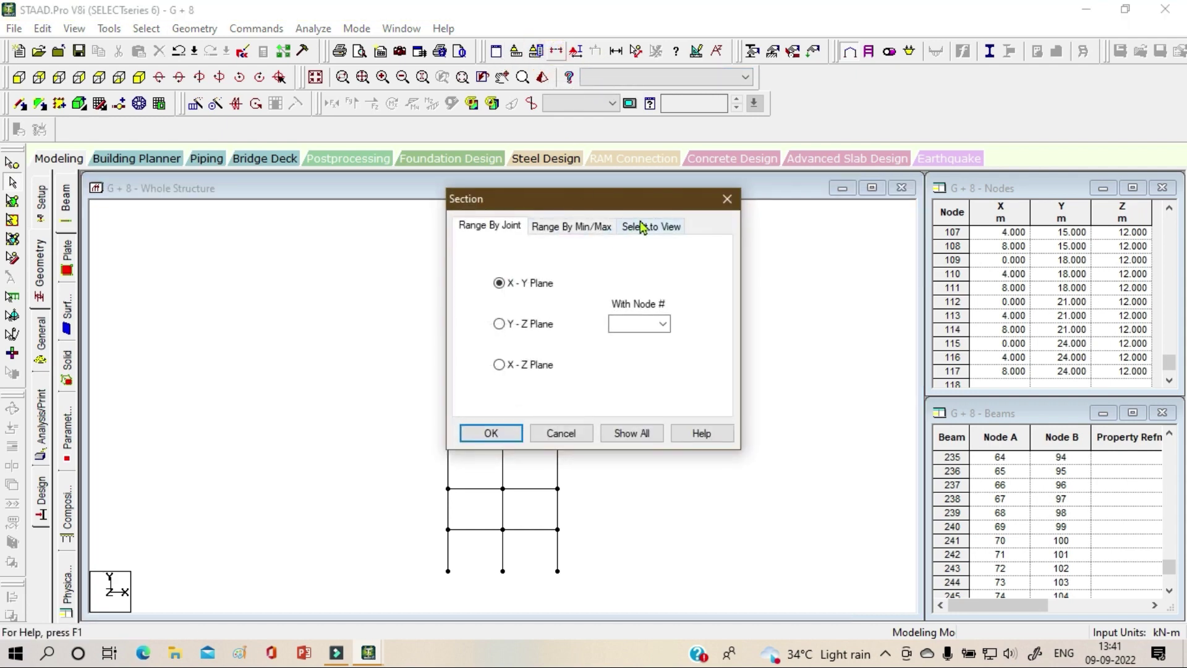
{"action": "left_click", "coordinate": [647, 228]}
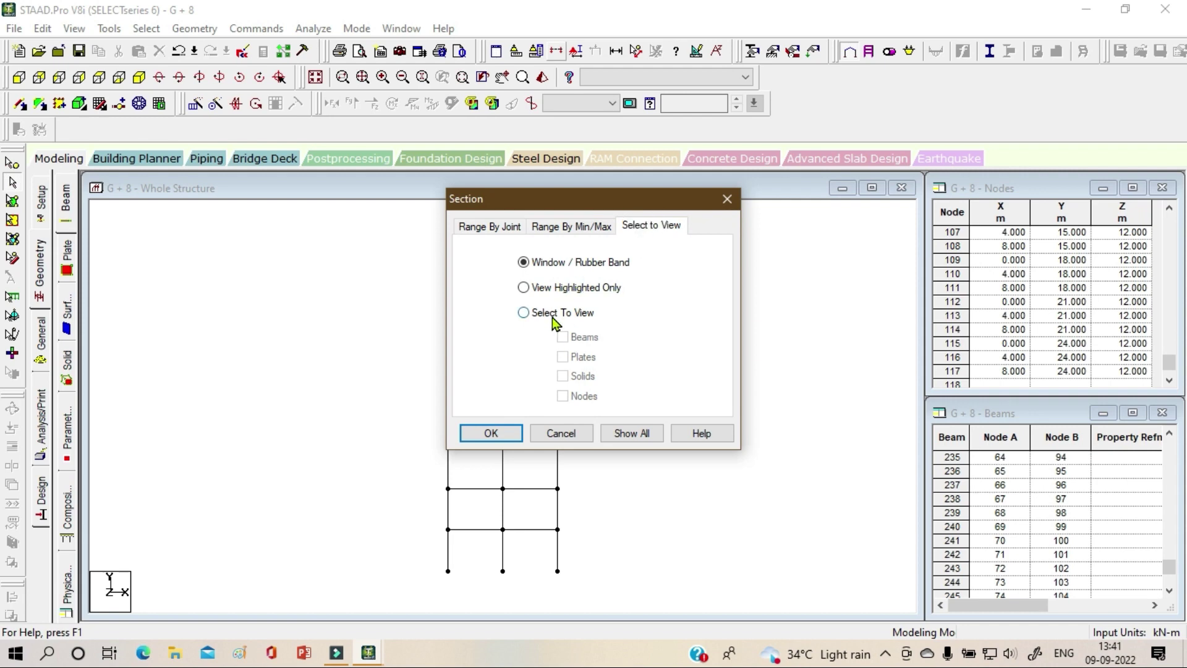
{"action": "left_click", "coordinate": [491, 433]}
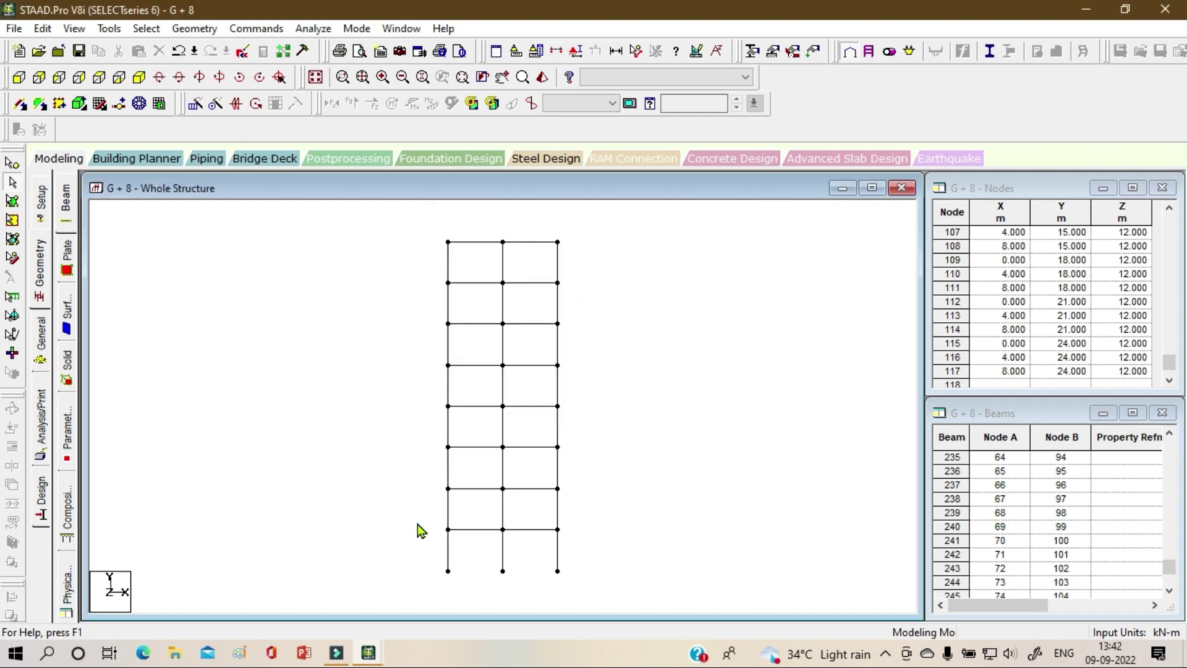
{"action": "left_click_drag", "start_coordinate": [416, 521], "coordinate": [585, 592]}
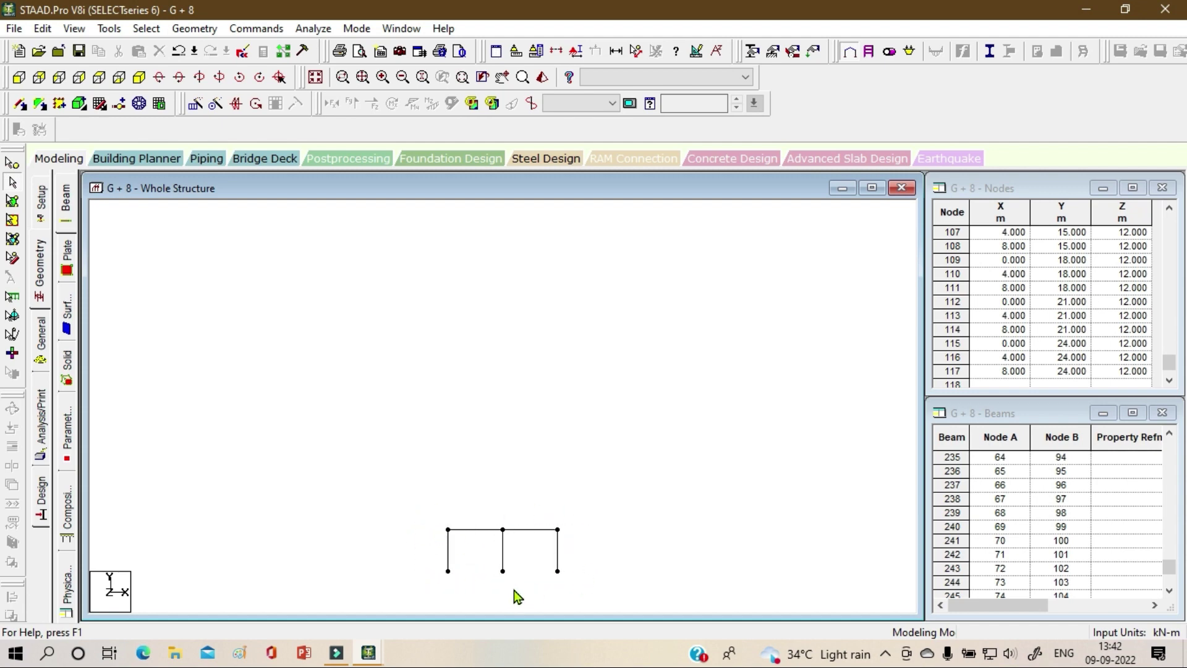
- In the isometric view, insert a midpoint node at 1.5 m into the nearest corner column of the lowest storey
{"action": "left_click", "coordinate": [139, 76]}
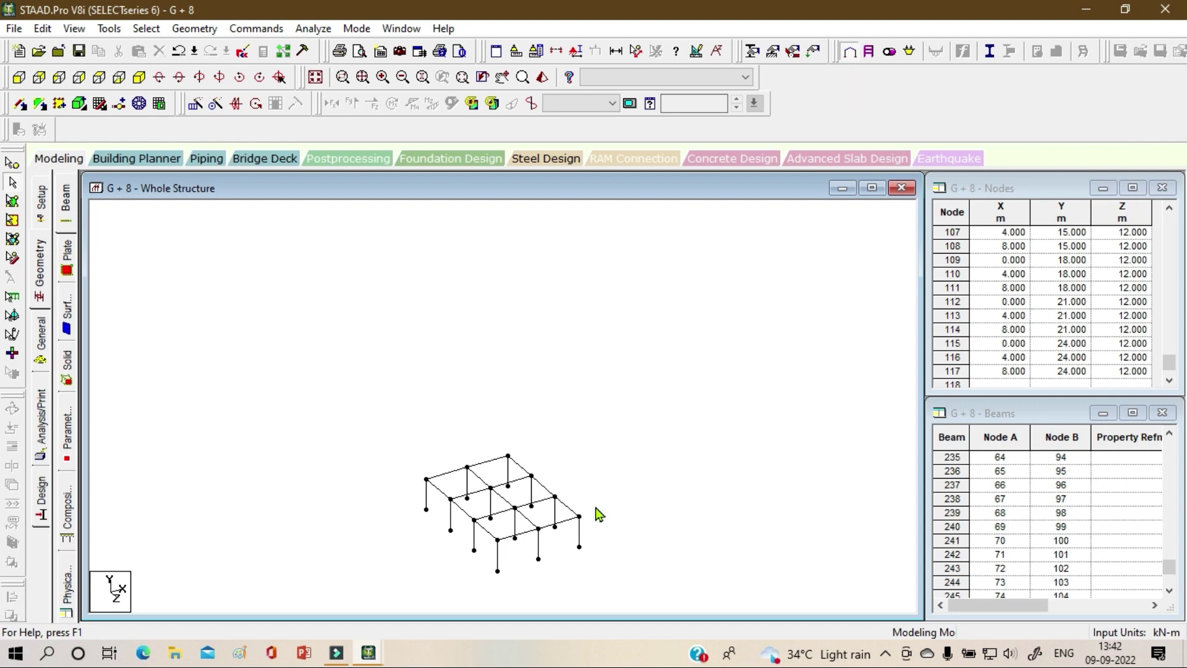
{"action": "scroll", "coordinate": [531, 546], "scroll_direction": "up", "scroll_amount": 1}
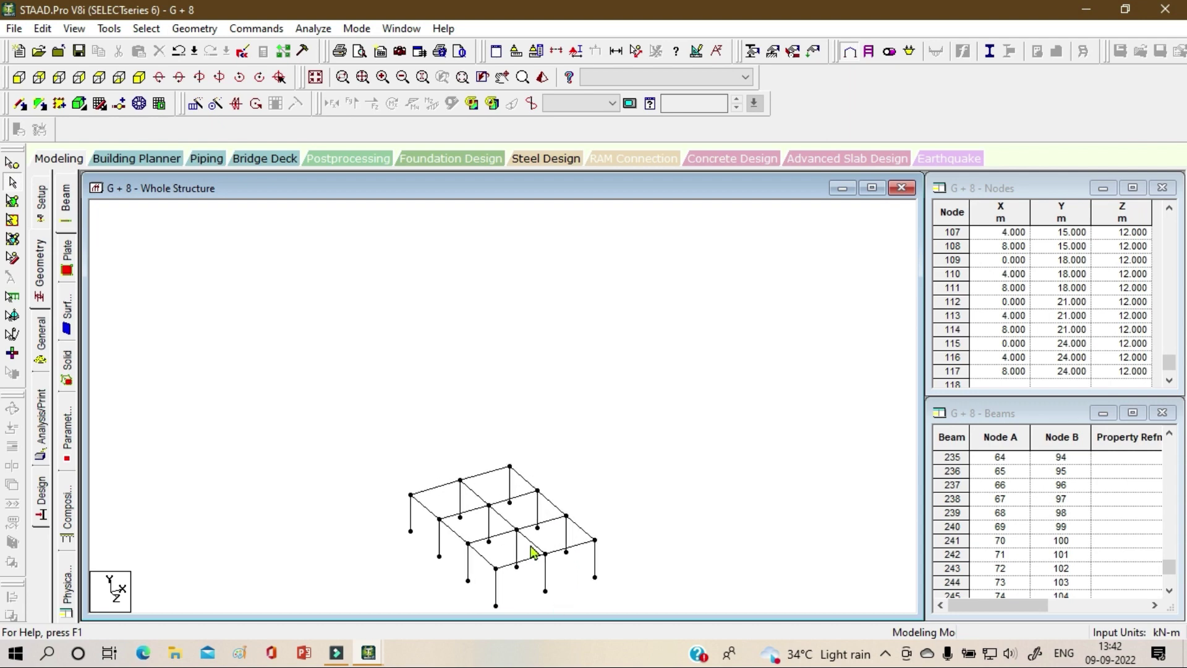
{"action": "middle_click_drag", "start_coordinate": [531, 547], "coordinate": [478, 352]}
{"action": "scroll", "coordinate": [482, 358], "scroll_direction": "up", "scroll_amount": 6}
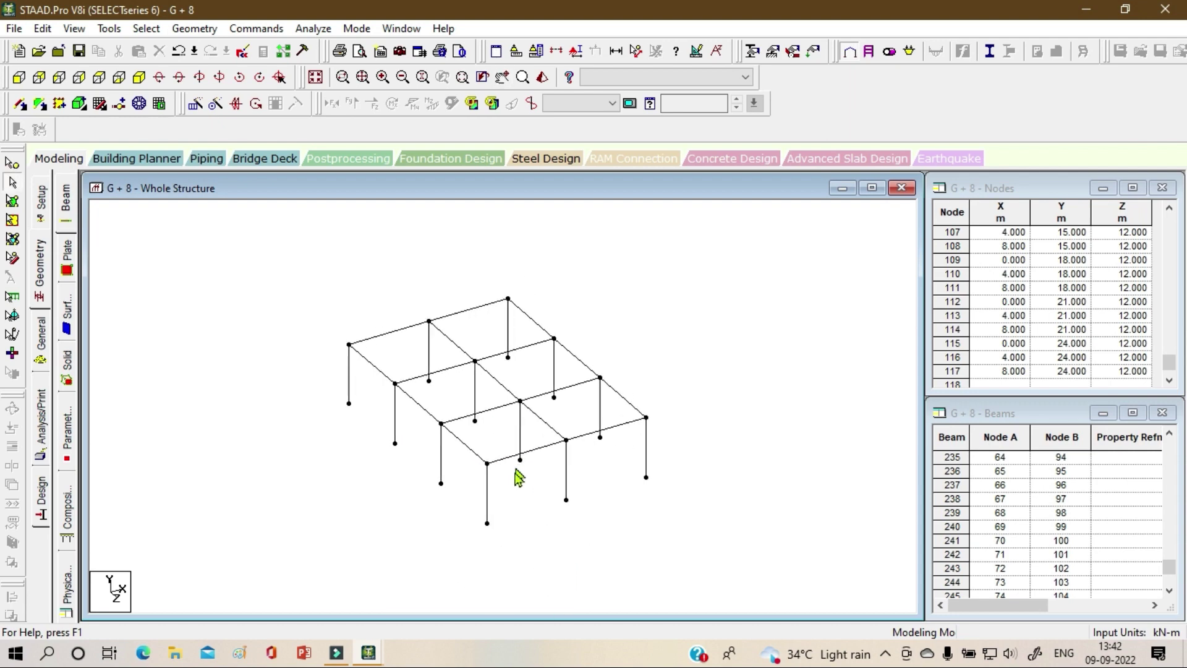
{"action": "middle_click_drag", "start_coordinate": [515, 498], "coordinate": [504, 417]}
{"action": "scroll", "coordinate": [495, 440], "scroll_direction": "up", "scroll_amount": 2}
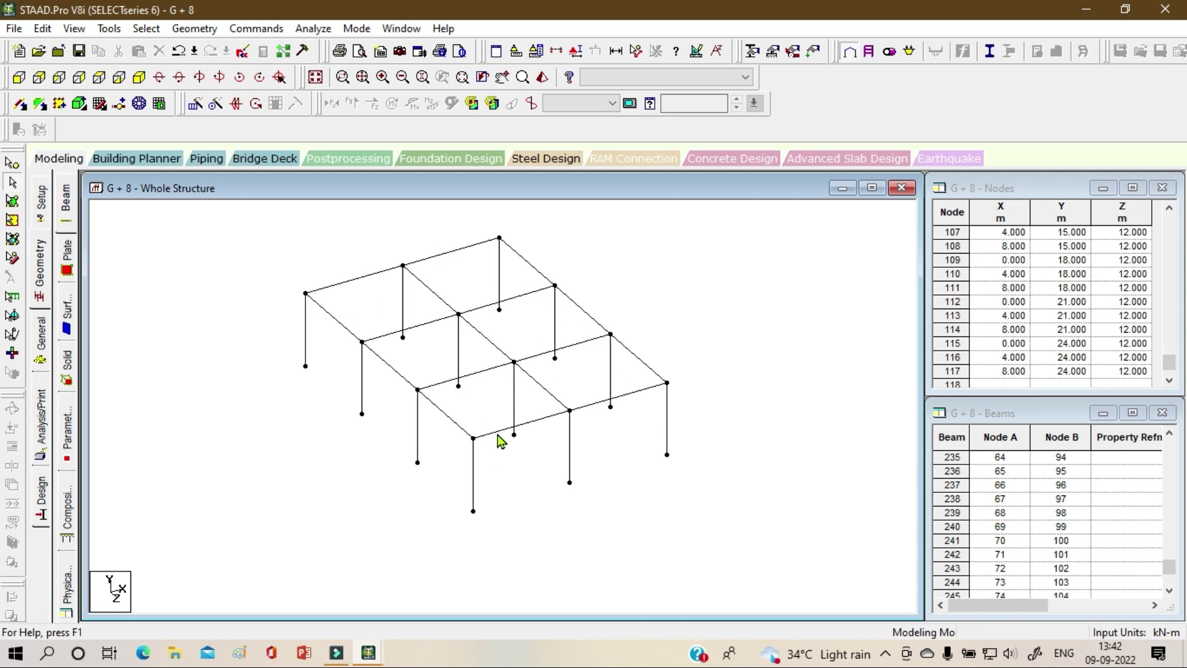
{"action": "left_click", "coordinate": [474, 504]}
{"action": "right_click", "coordinate": [517, 505]}
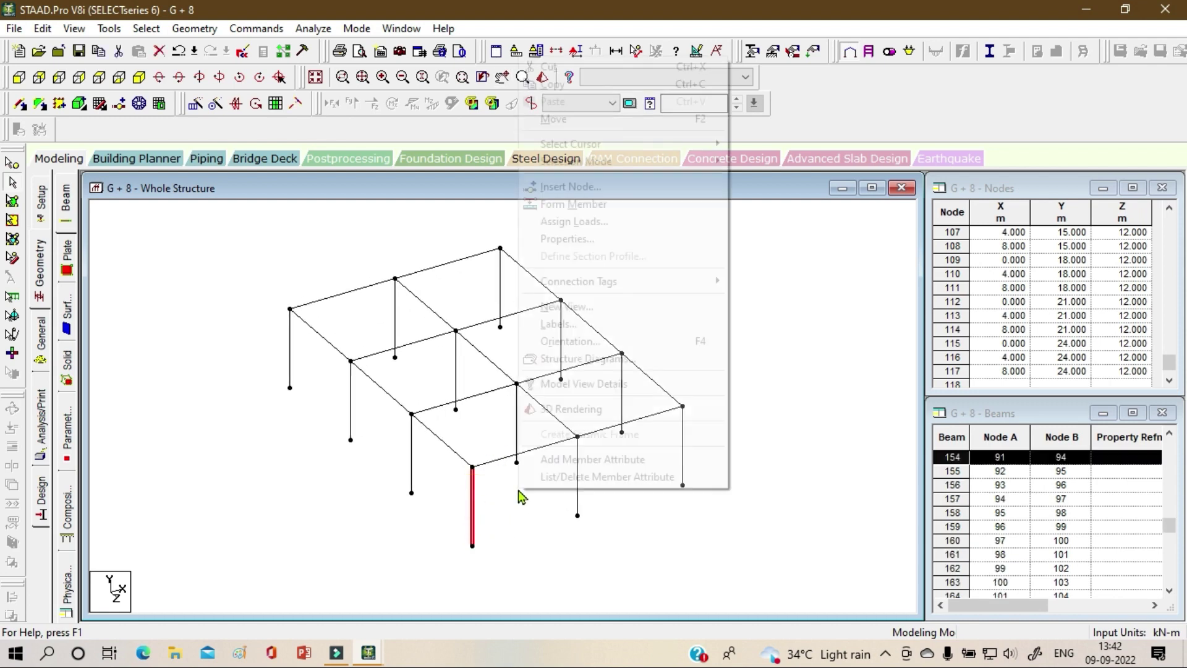
{"action": "left_click", "coordinate": [615, 187]}
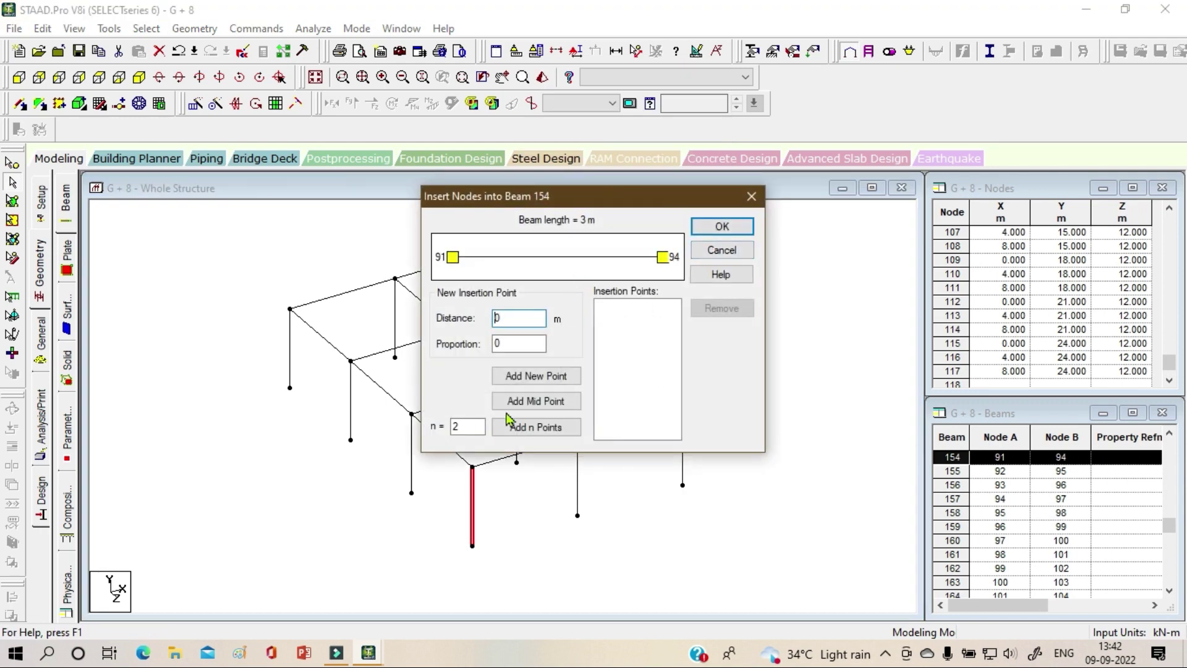
{"action": "left_click", "coordinate": [542, 403]}
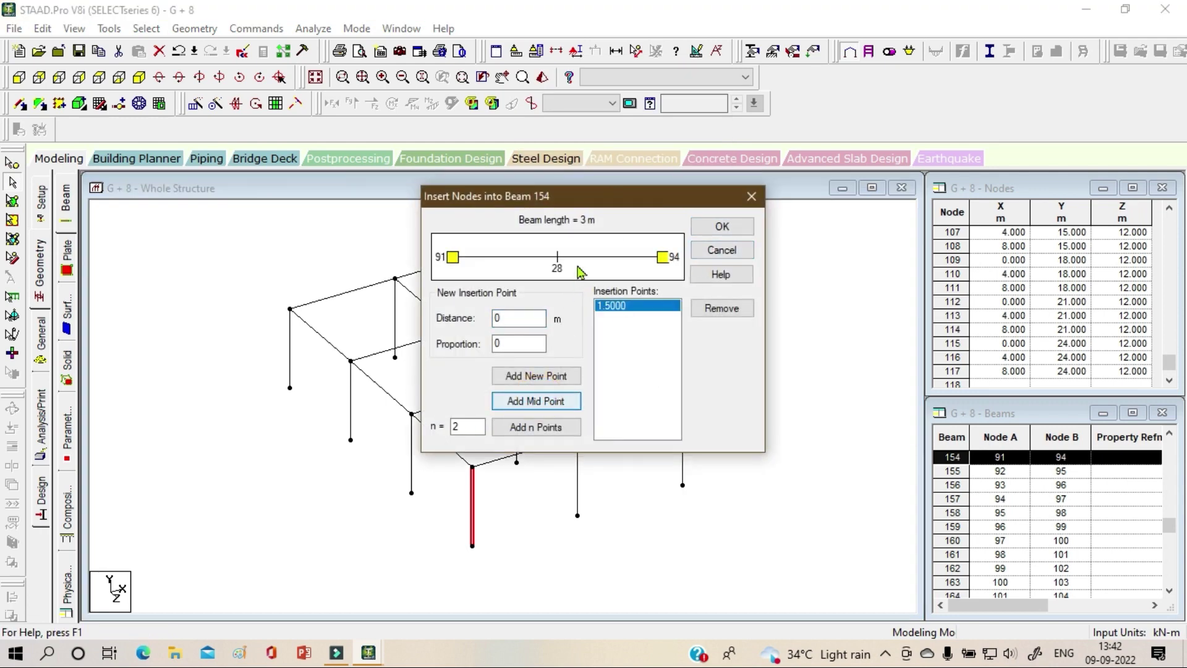
{"action": "left_click", "coordinate": [723, 227]}
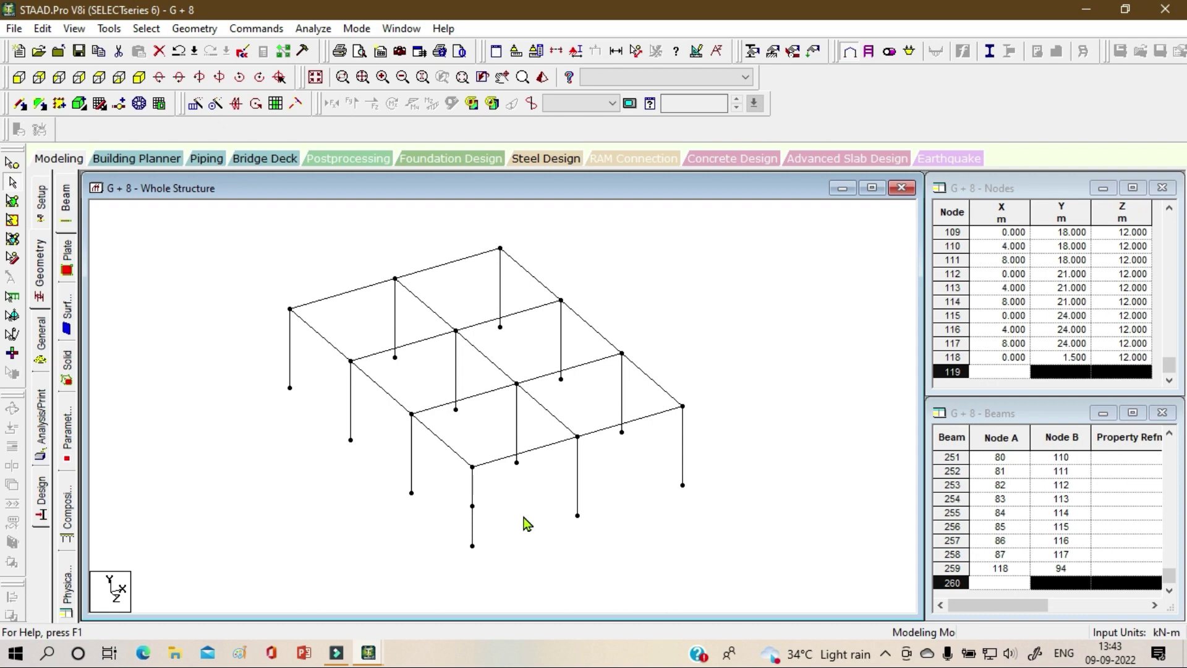
- Copy the corner column's 1.5 m midpoint node together with the base and top nodes of the adjacent front middle column
{"action": "left_click", "coordinate": [12, 163]}
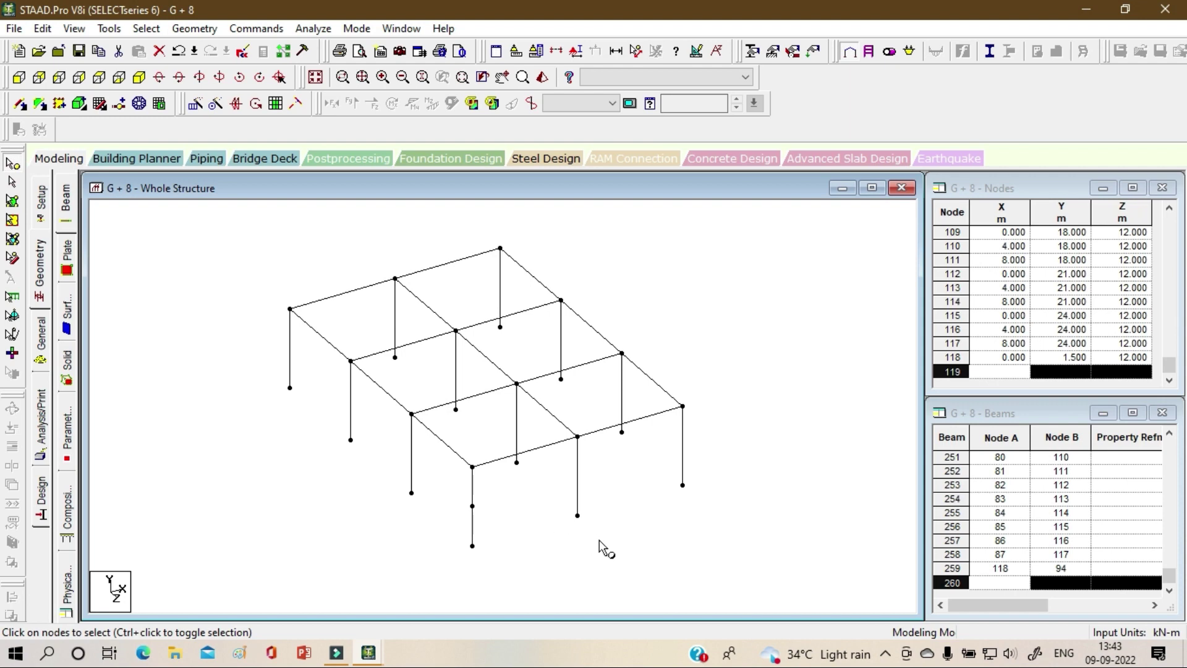
{"action": "left_click", "coordinate": [473, 506]}
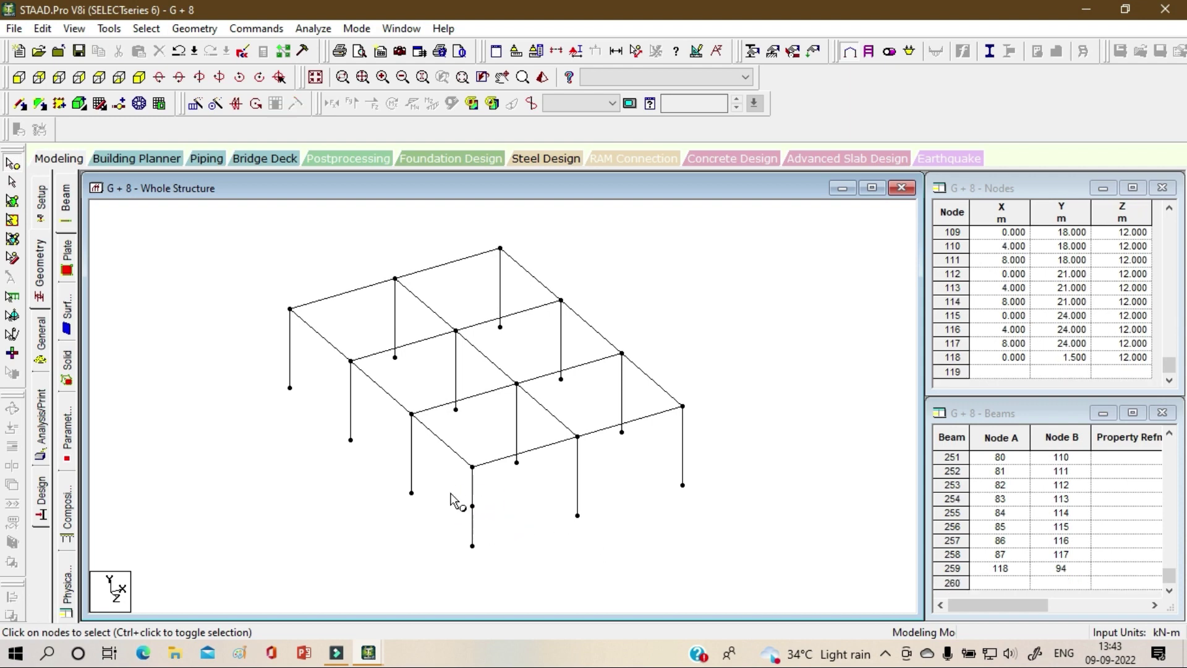
{"action": "left_click", "coordinate": [577, 515], "text": "ctrl"}
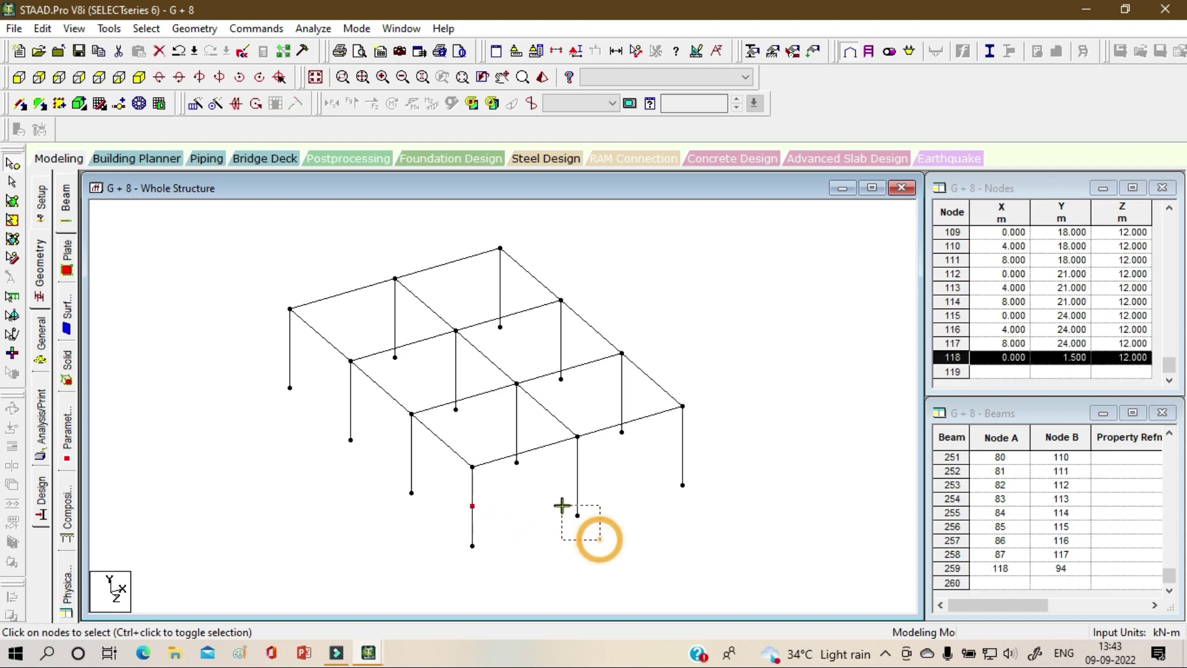
{"action": "left_click", "coordinate": [577, 437], "text": "ctrl"}
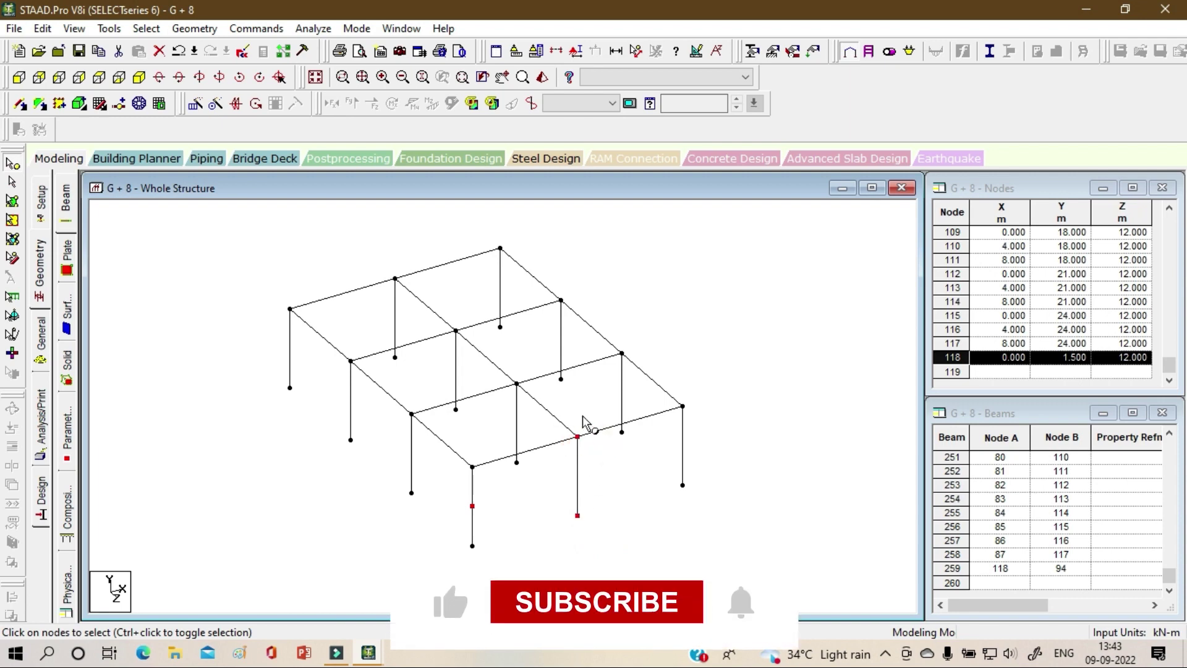
{"action": "right_click", "coordinate": [785, 259]}
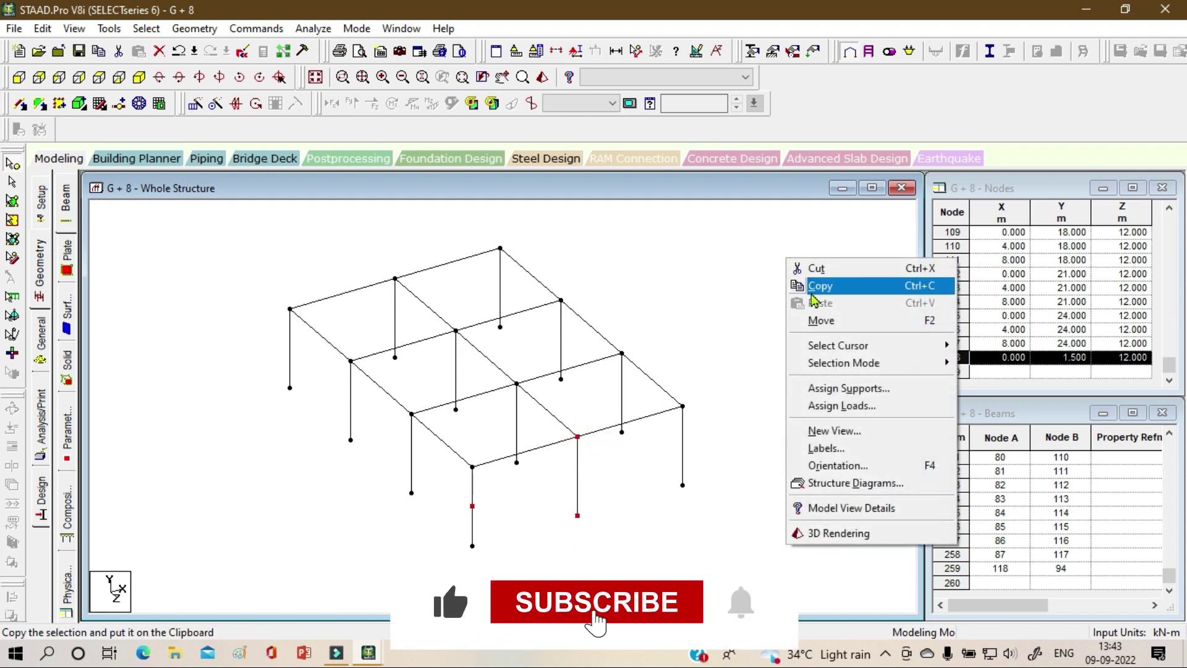
{"action": "left_click", "coordinate": [836, 286]}
- Paste the three copied nodes with a Z offset of 1.5 m
{"action": "right_click", "coordinate": [777, 257]}
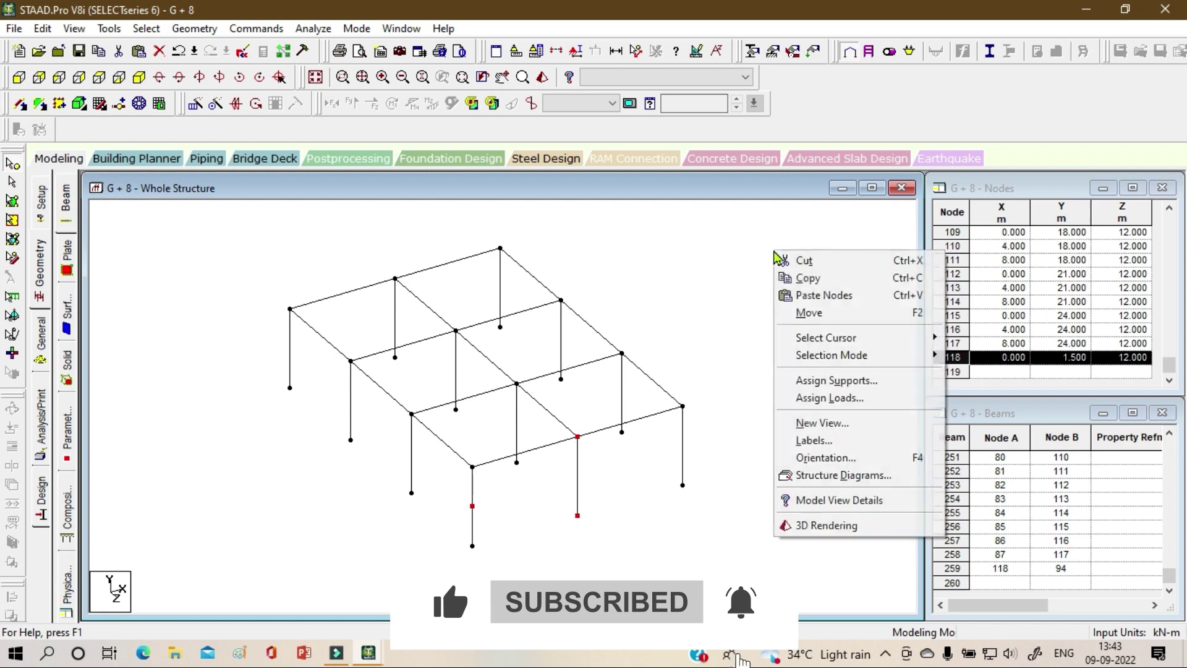
{"action": "left_click", "coordinate": [843, 294]}
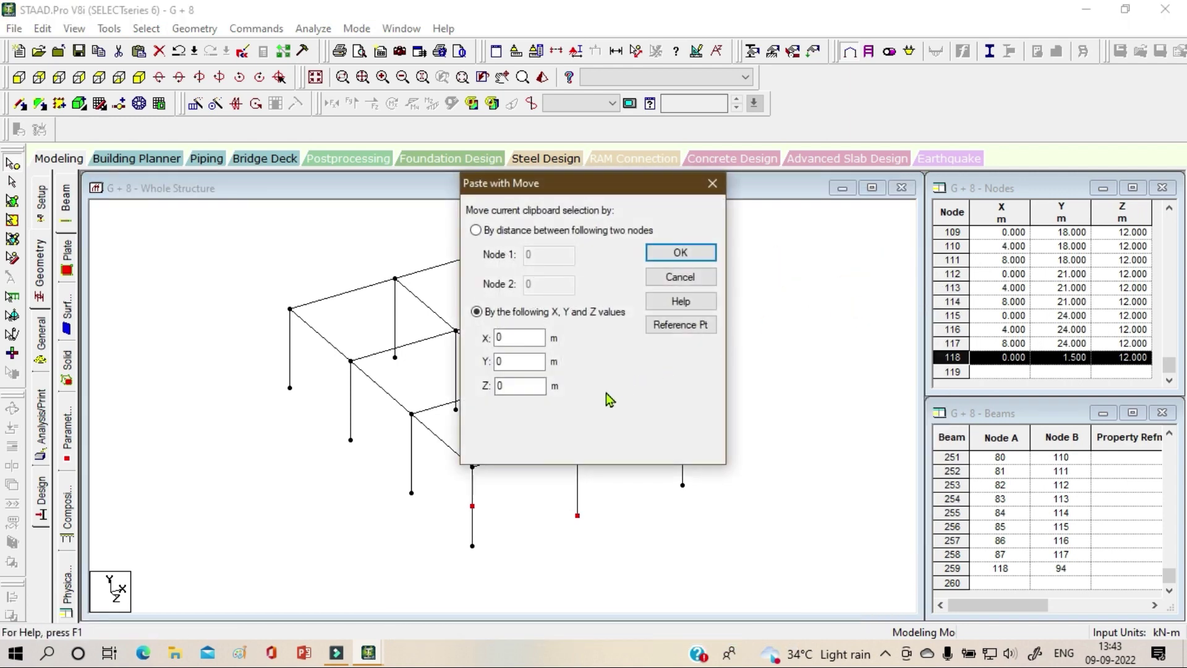
{"action": "left_click", "coordinate": [525, 388]}
{"action": "left_click_drag", "start_coordinate": [594, 186], "coordinate": [316, 130]}
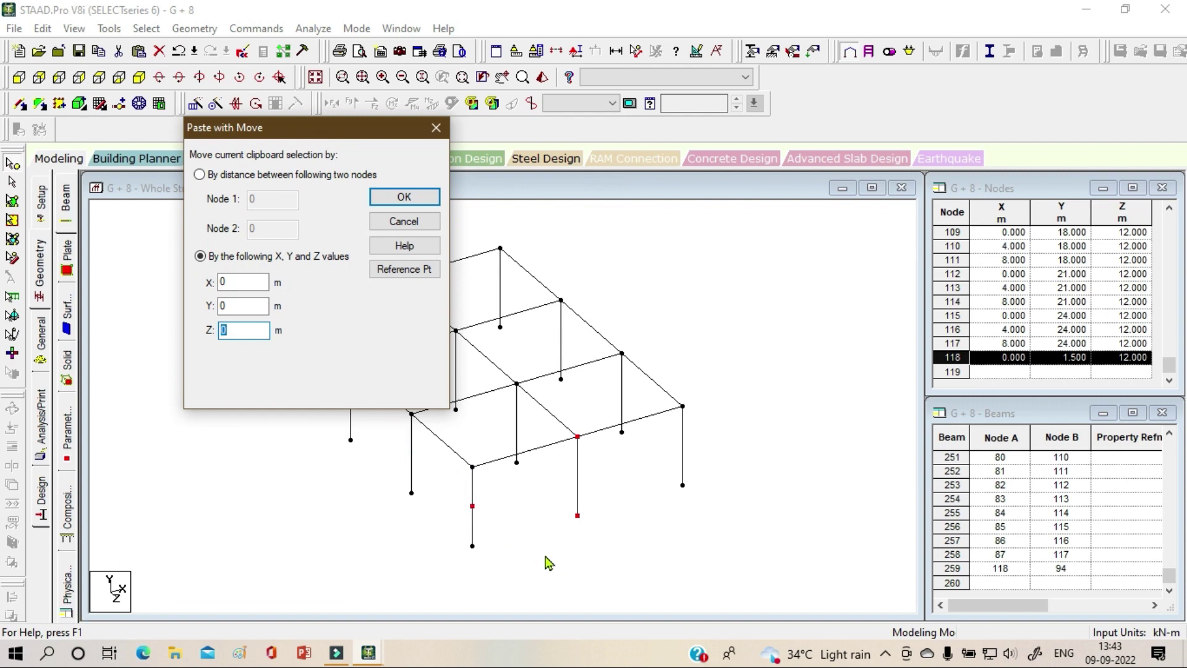
{"action": "type", "text": "1.5"}
{"action": "left_click", "coordinate": [403, 197]}
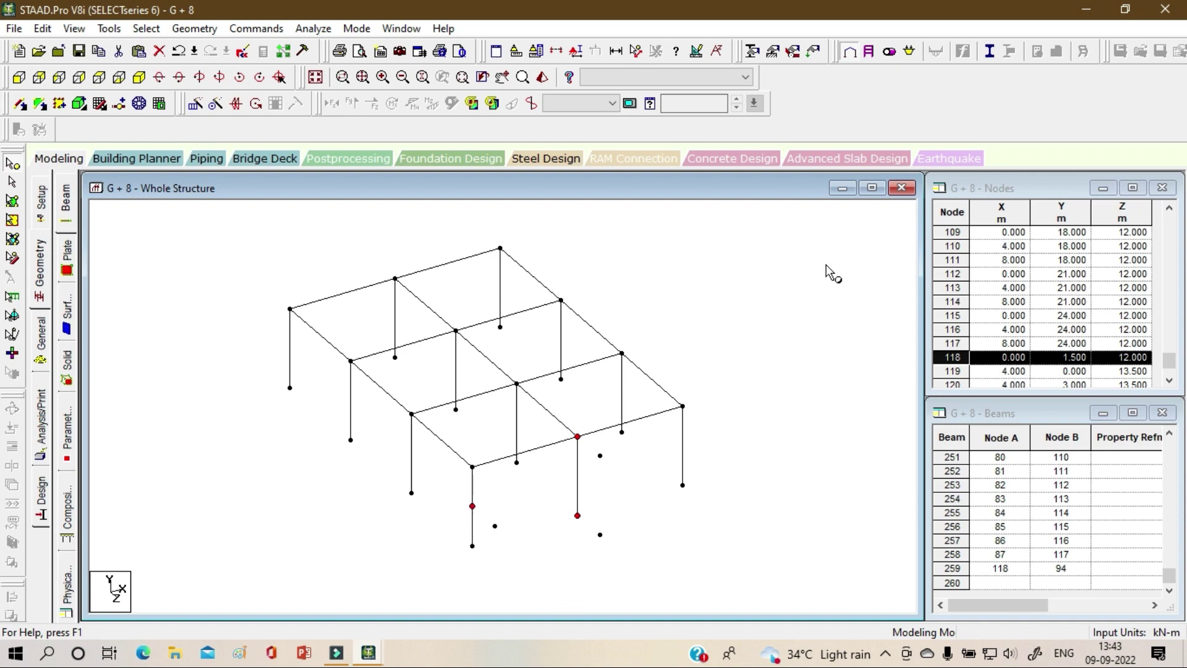
- Paste the same three nodes again with a Z offset of 3 m
{"action": "right_click", "coordinate": [832, 244]}
{"action": "left_click", "coordinate": [890, 283]}
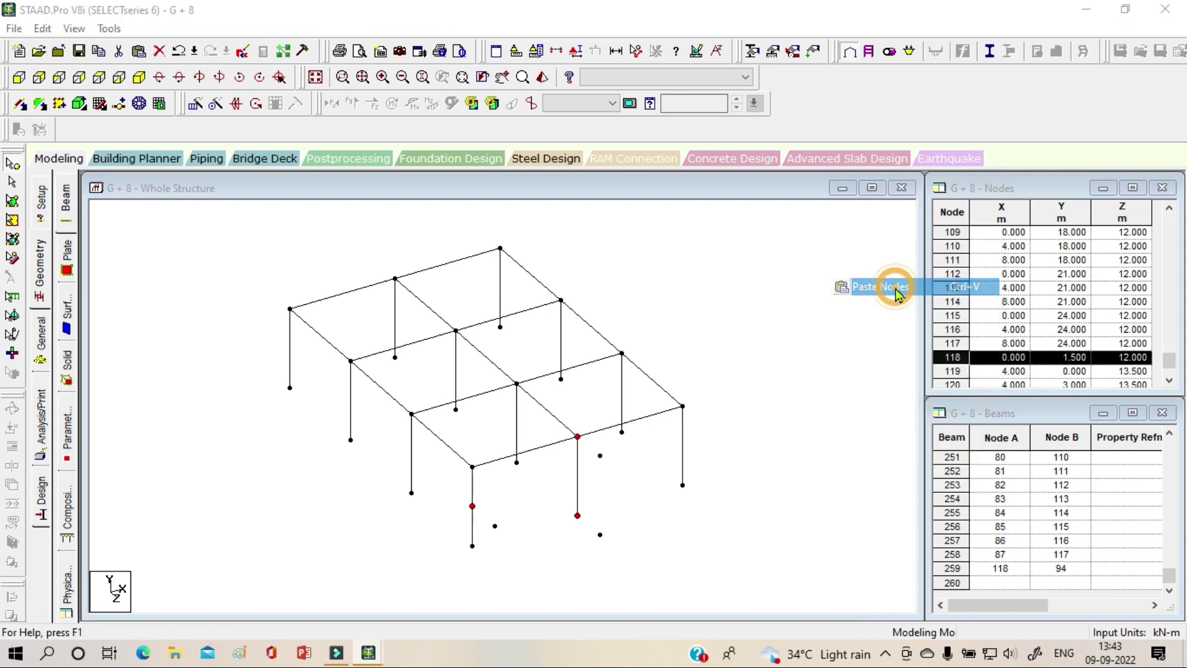
{"action": "double_click", "coordinate": [516, 385]}
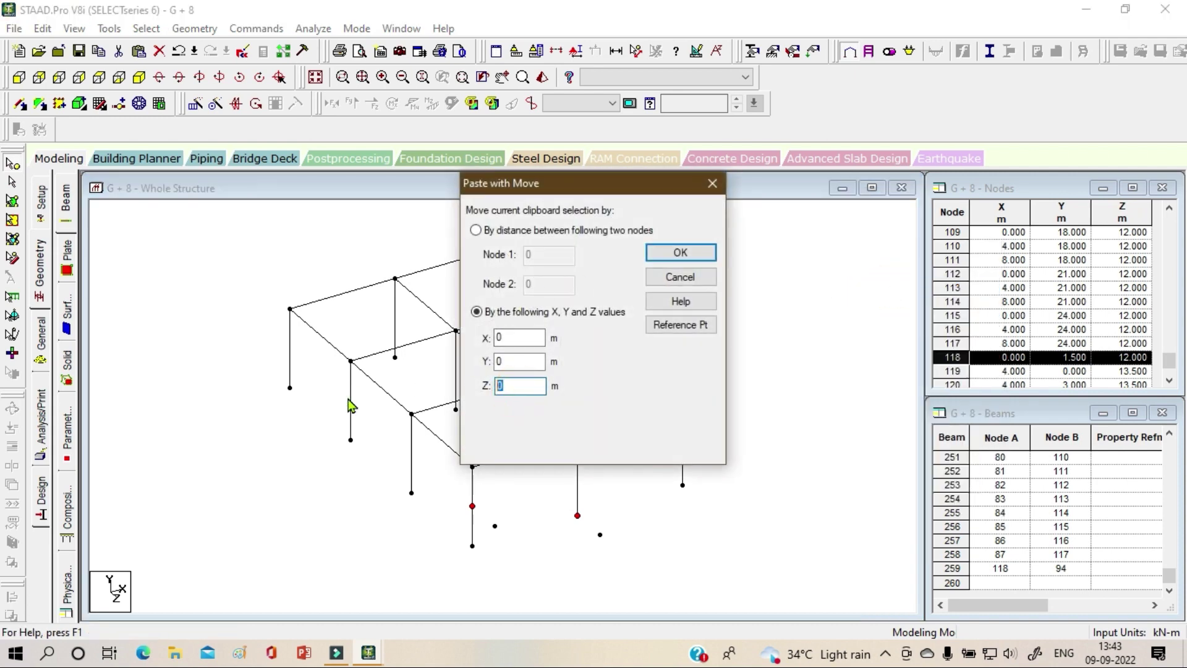
{"action": "type", "text": "3"}
{"action": "left_click", "coordinate": [659, 254]}
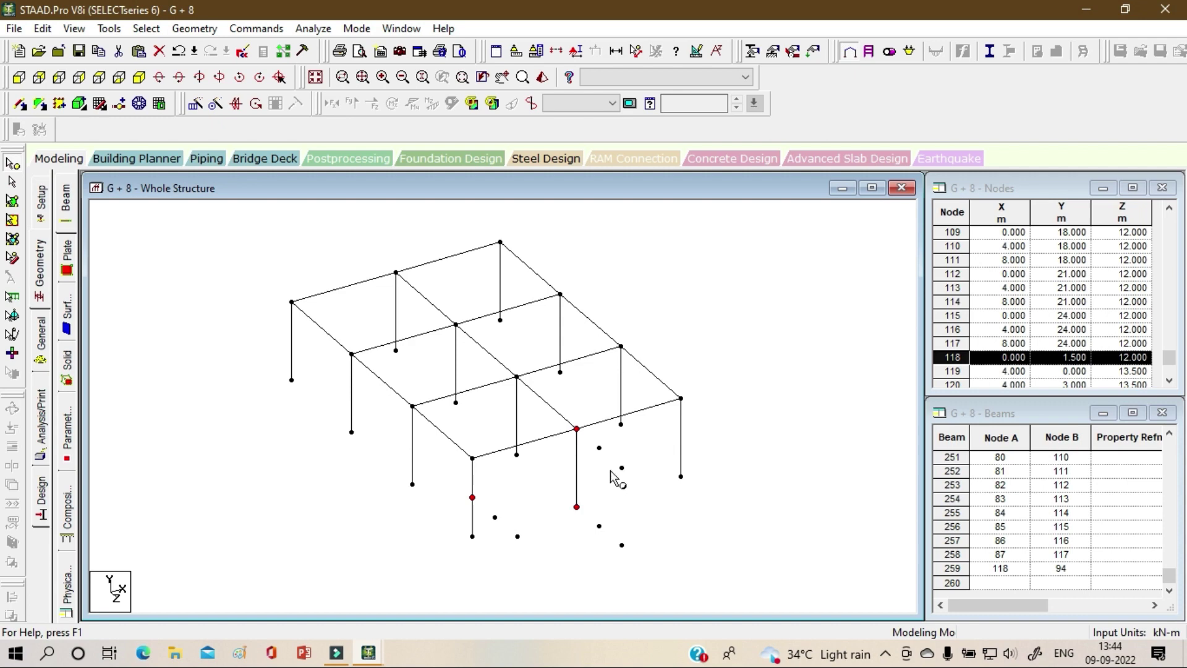
- Copy the corner column's midpoint node and the two nodes in front of it at the 1.5 m level
{"action": "left_click", "coordinate": [542, 551]}
{"action": "left_click_drag", "start_coordinate": [487, 497], "coordinate": [530, 545]}
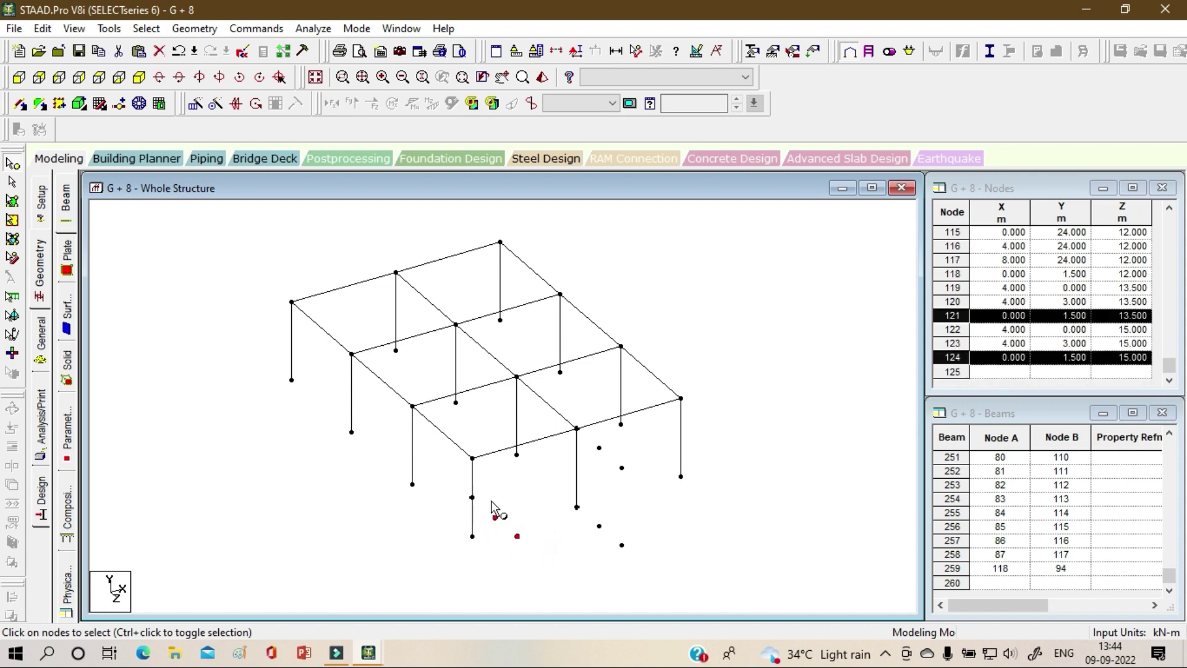
{"action": "left_click", "coordinate": [471, 497], "text": "ctrl"}
{"action": "right_click", "coordinate": [526, 494]}
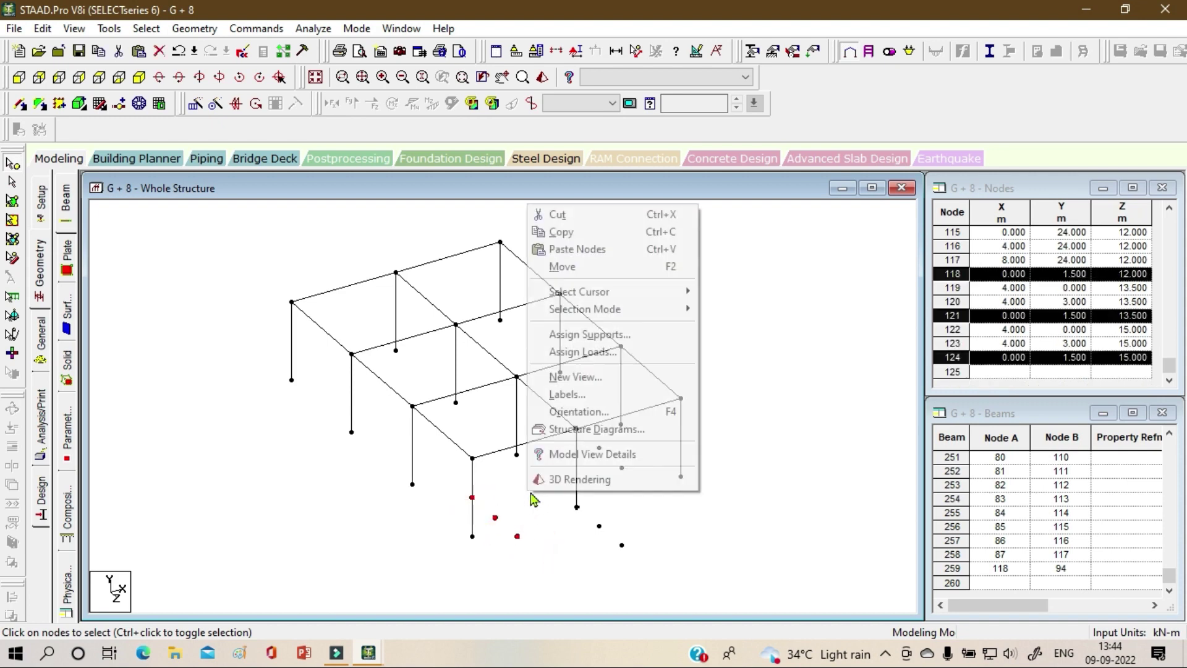
{"action": "left_click", "coordinate": [611, 234]}
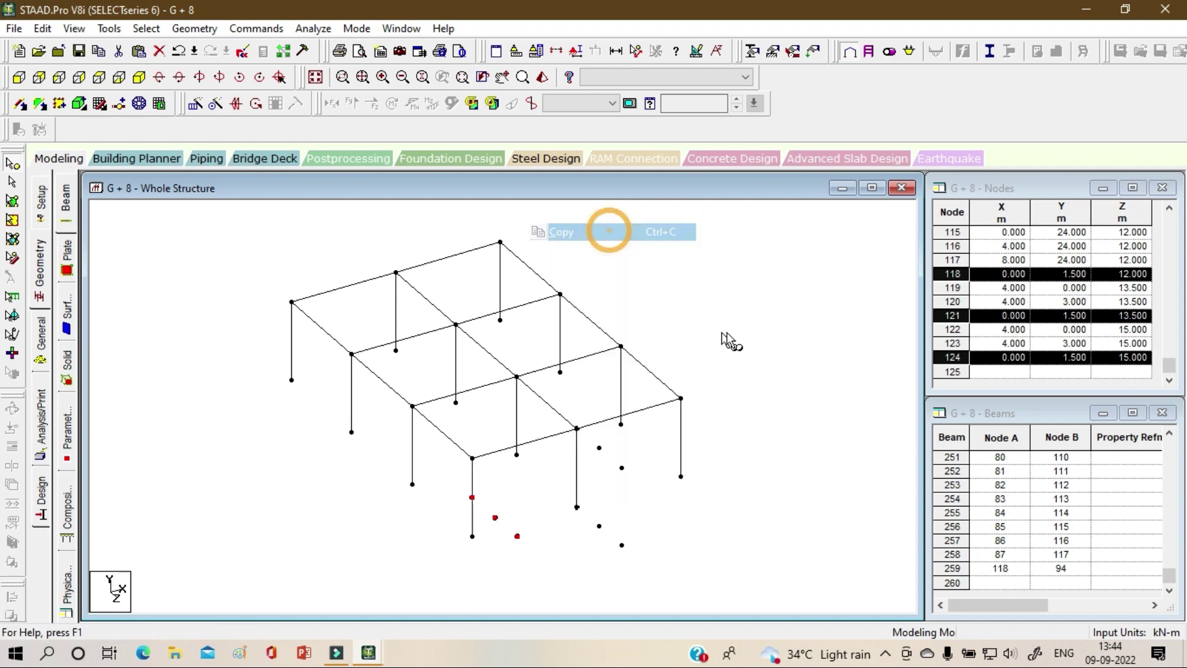
- Paste the three copied 1.5 m level nodes with an X offset of 0.8 m
{"action": "right_click", "coordinate": [767, 284]}
{"action": "left_click", "coordinate": [822, 335]}
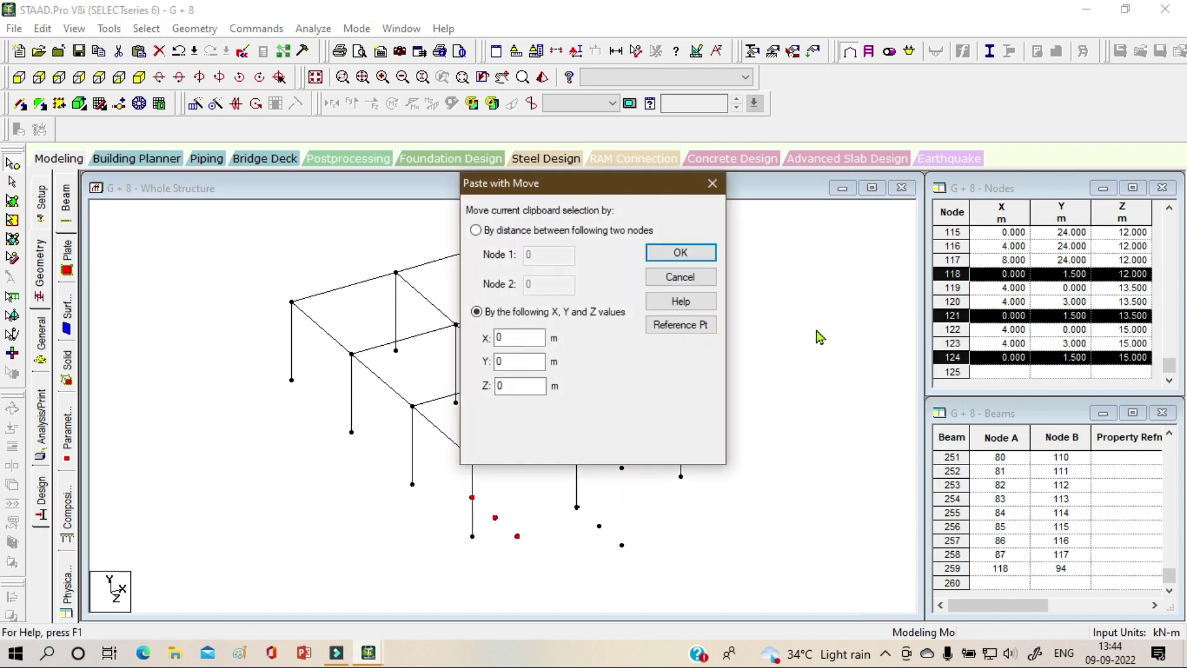
{"action": "double_click", "coordinate": [518, 337]}
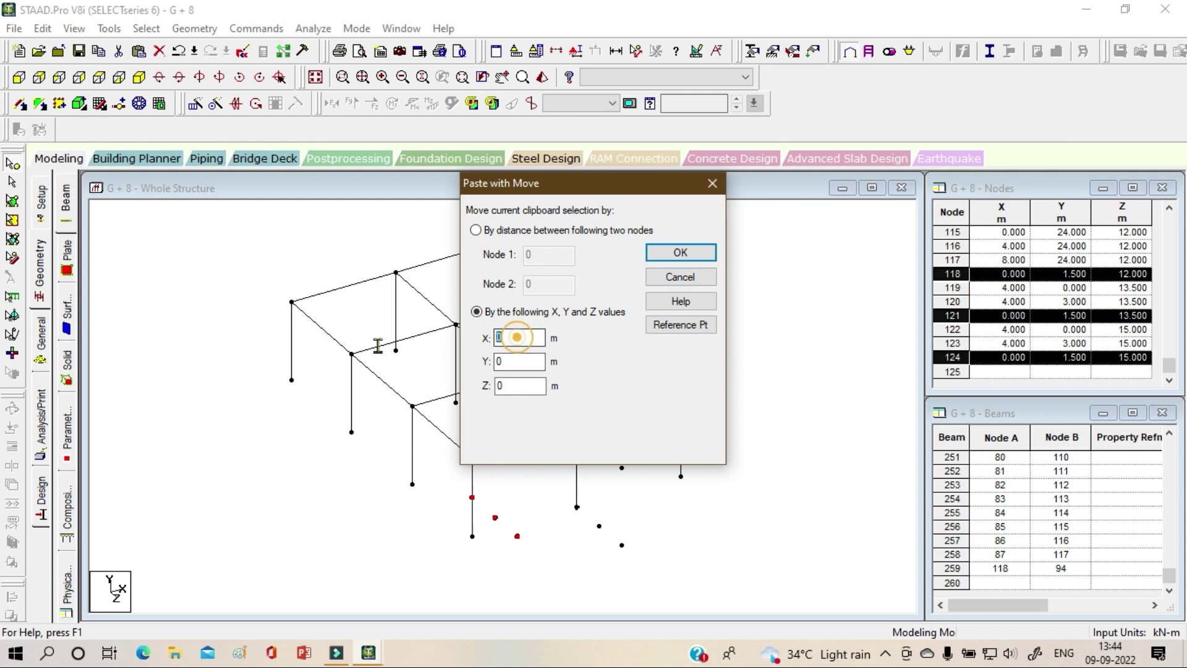
{"action": "type", "text": "0.8"}
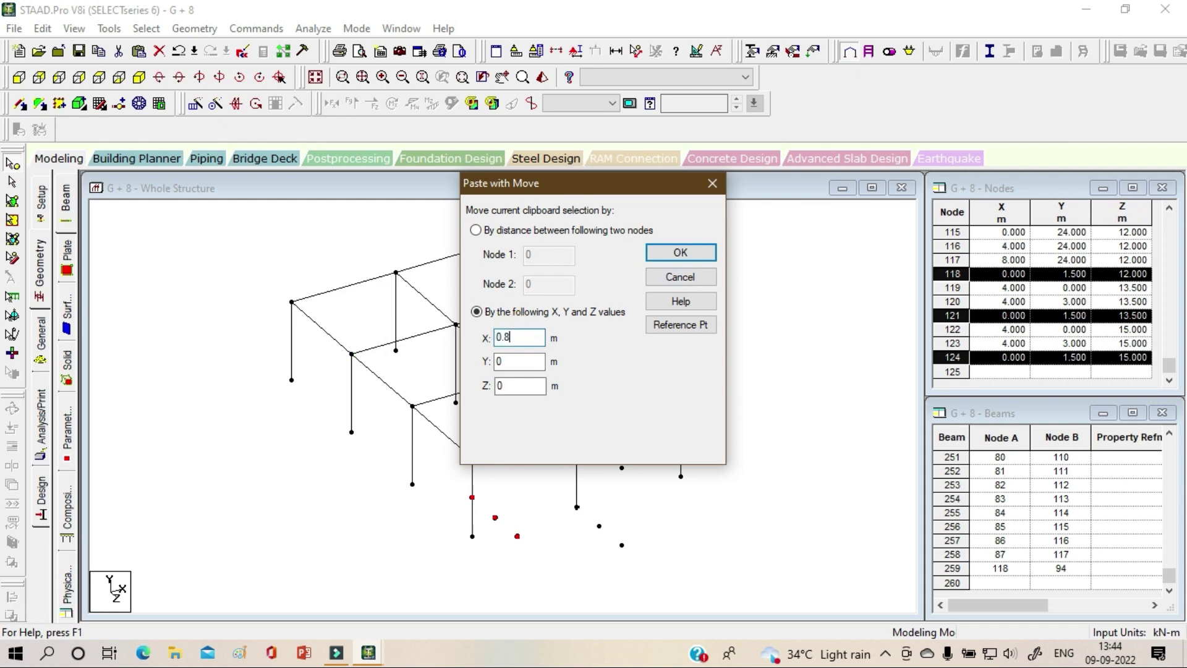
{"action": "left_click", "coordinate": [713, 254]}
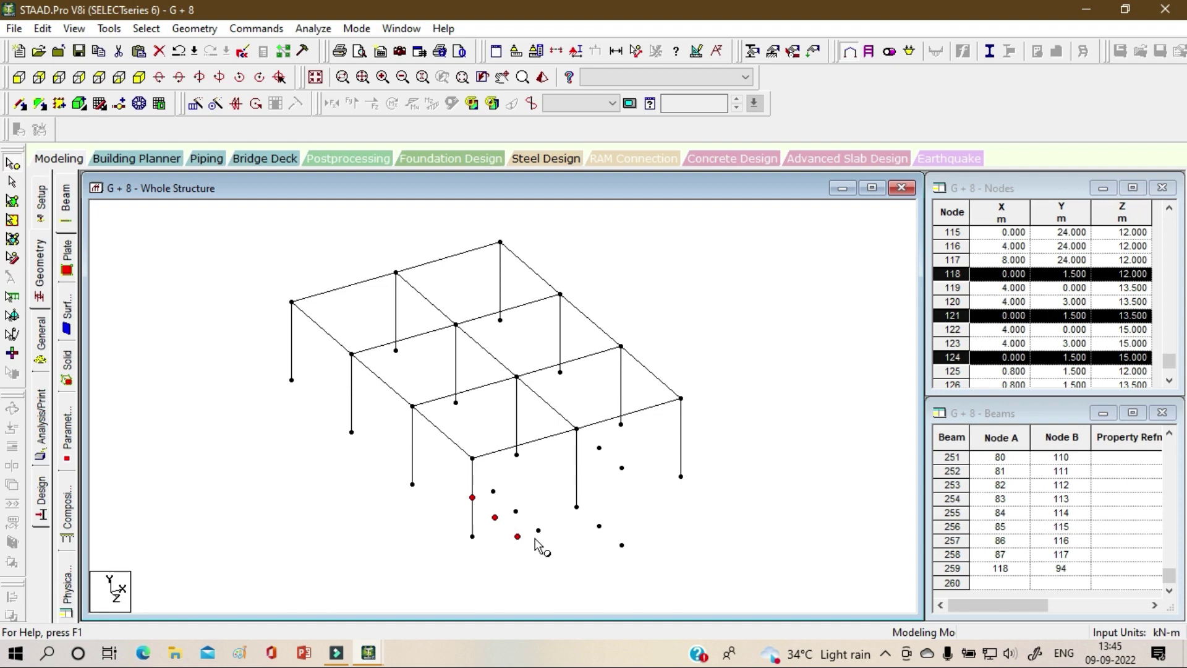
{"action": "left_click", "coordinate": [698, 551]}
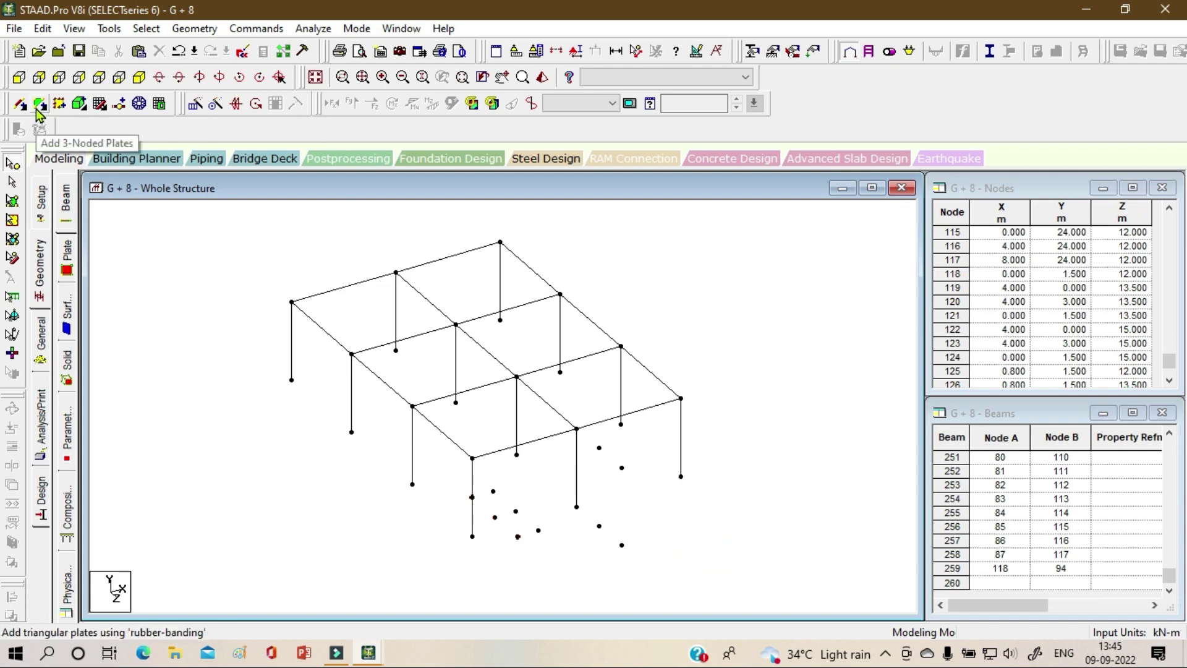
- Add a quad plate for the lower stair flight from the middle column's base to the 1.5 m level, between Z = 12 m and 13.5 m
{"action": "left_click", "coordinate": [145, 29]}
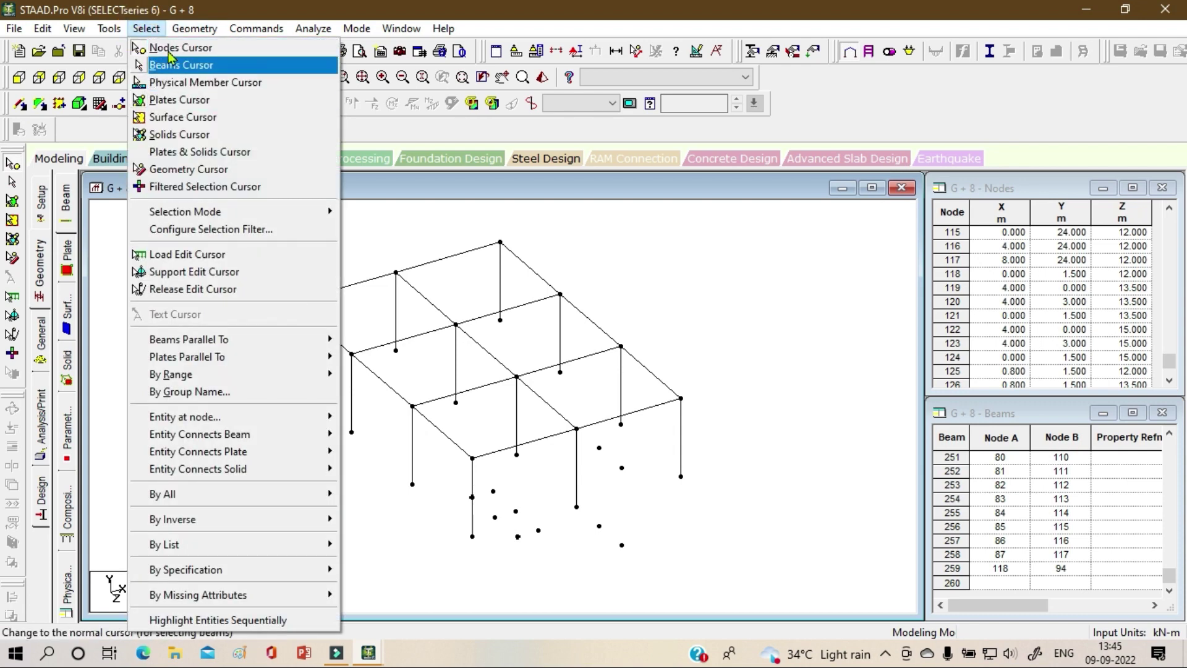
{"action": "mouse_move", "coordinate": [194, 29]}
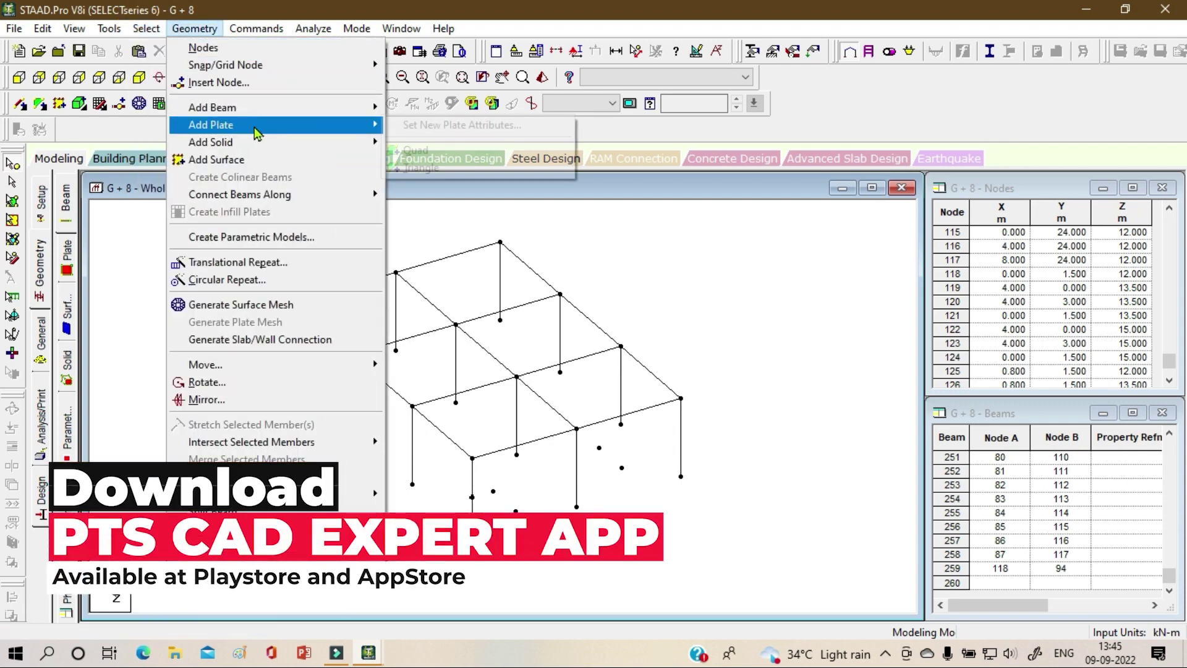
{"action": "mouse_move", "coordinate": [259, 124]}
{"action": "left_click", "coordinate": [436, 153]}
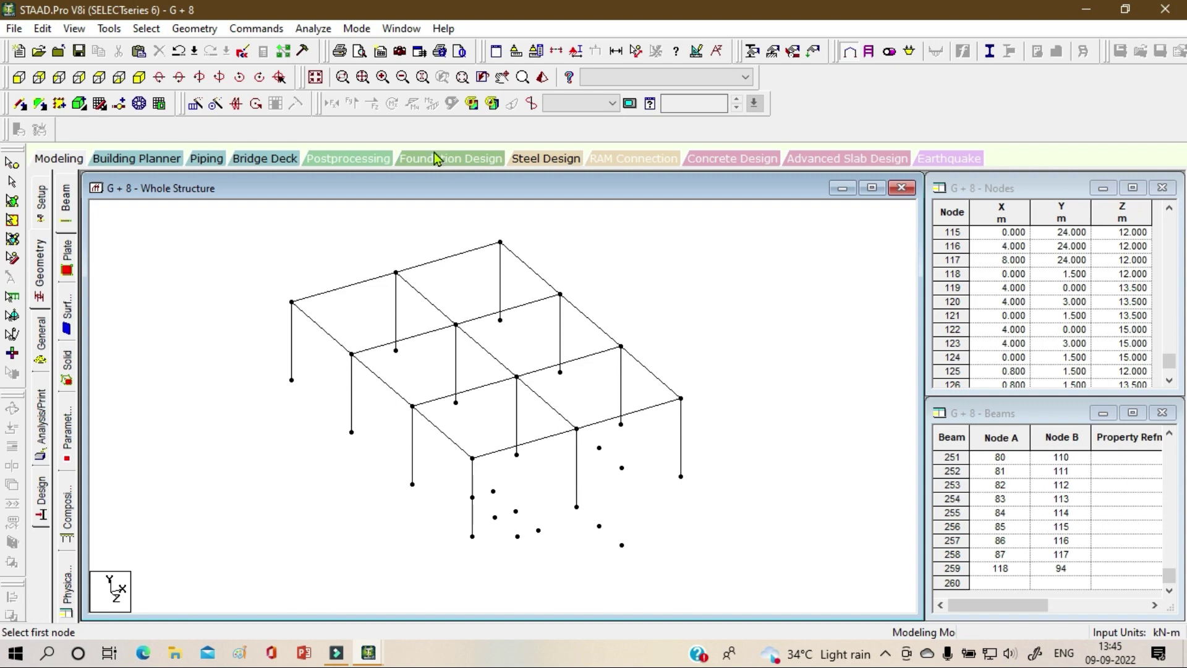
{"action": "left_click", "coordinate": [577, 506]}
{"action": "left_click", "coordinate": [493, 491]}
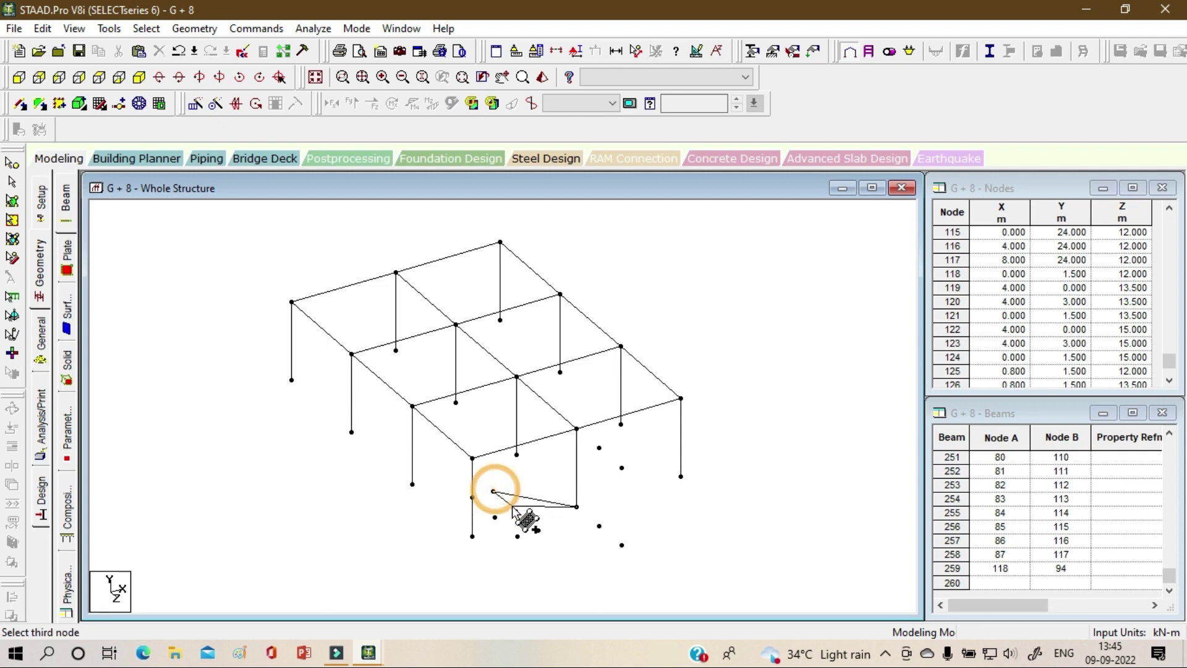
{"action": "left_click", "coordinate": [516, 511]}
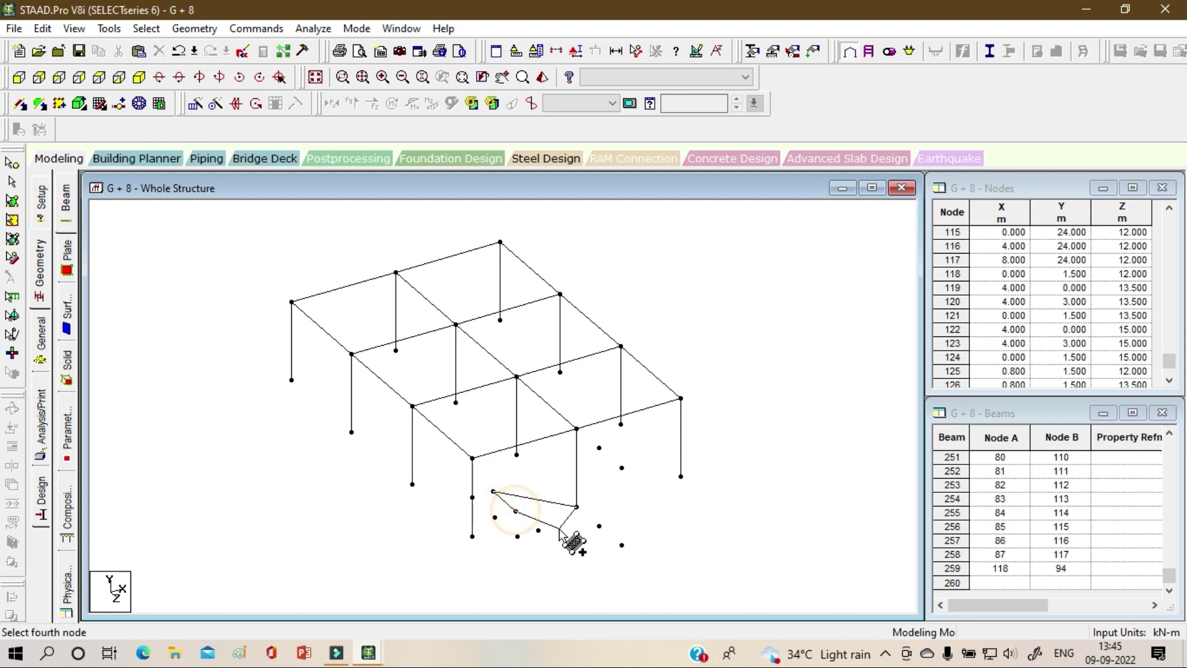
{"action": "left_click", "coordinate": [599, 526]}
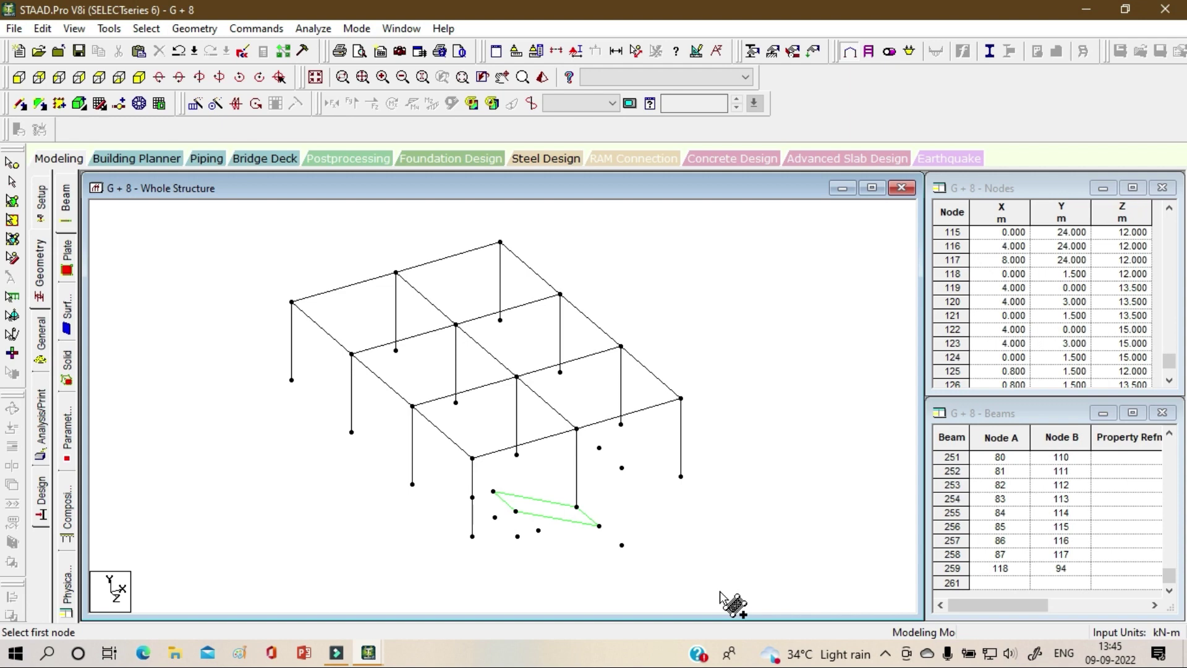
- Add a quad plate for the upper stair flight from the 1.5 m to the 3 m level, between Z = 13.5 m and 15 m
{"action": "left_click", "coordinate": [515, 512]}
{"action": "left_click", "coordinate": [598, 447]}
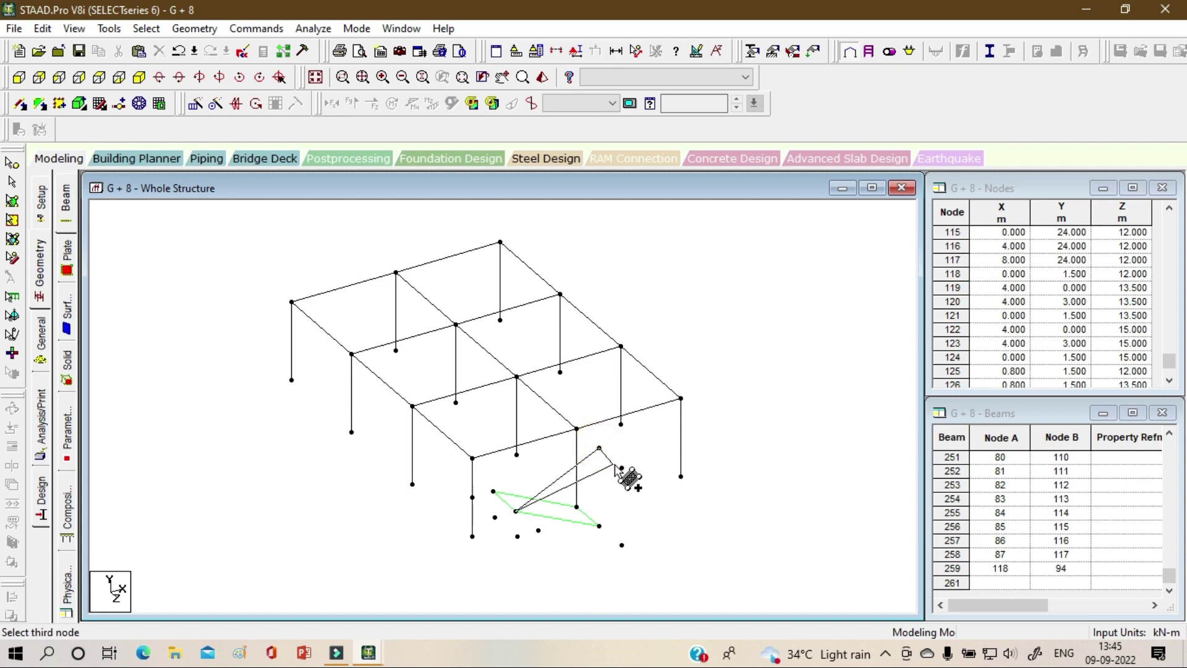
{"action": "left_click", "coordinate": [621, 468]}
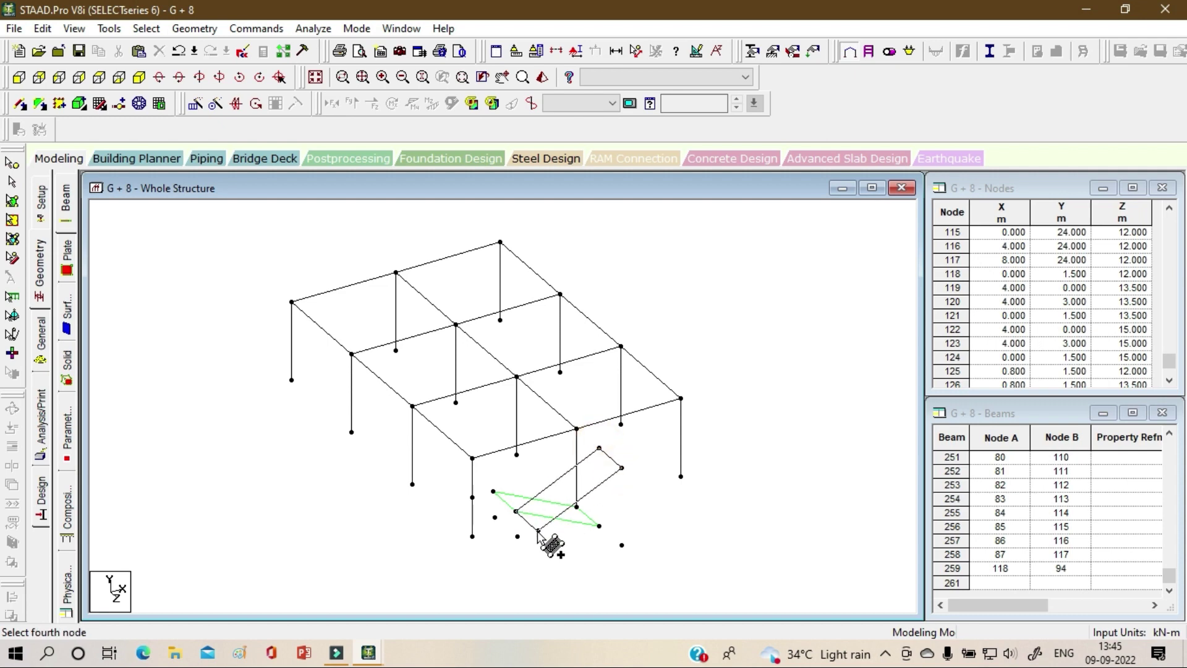
{"action": "left_click", "coordinate": [538, 530]}
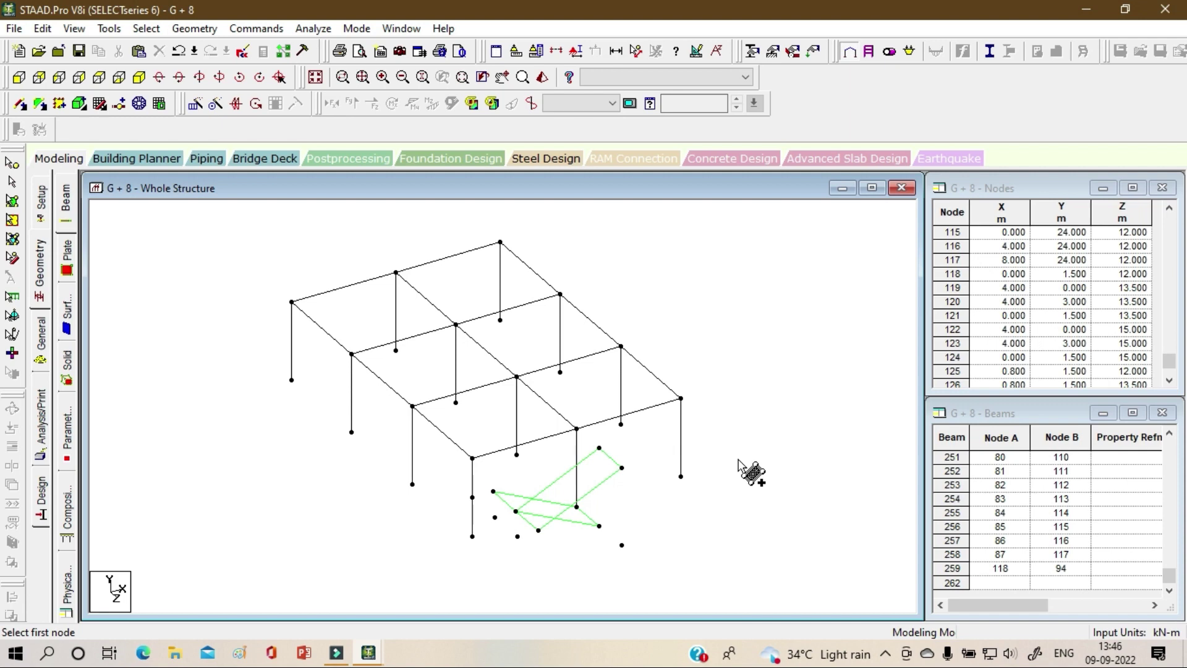
- Add a quad plate for the stair landing at the 1.5 m level, from the corner column's midpoint node to the outermost landing nodes
{"action": "left_click", "coordinate": [472, 497]}
{"action": "left_click", "coordinate": [494, 492]}
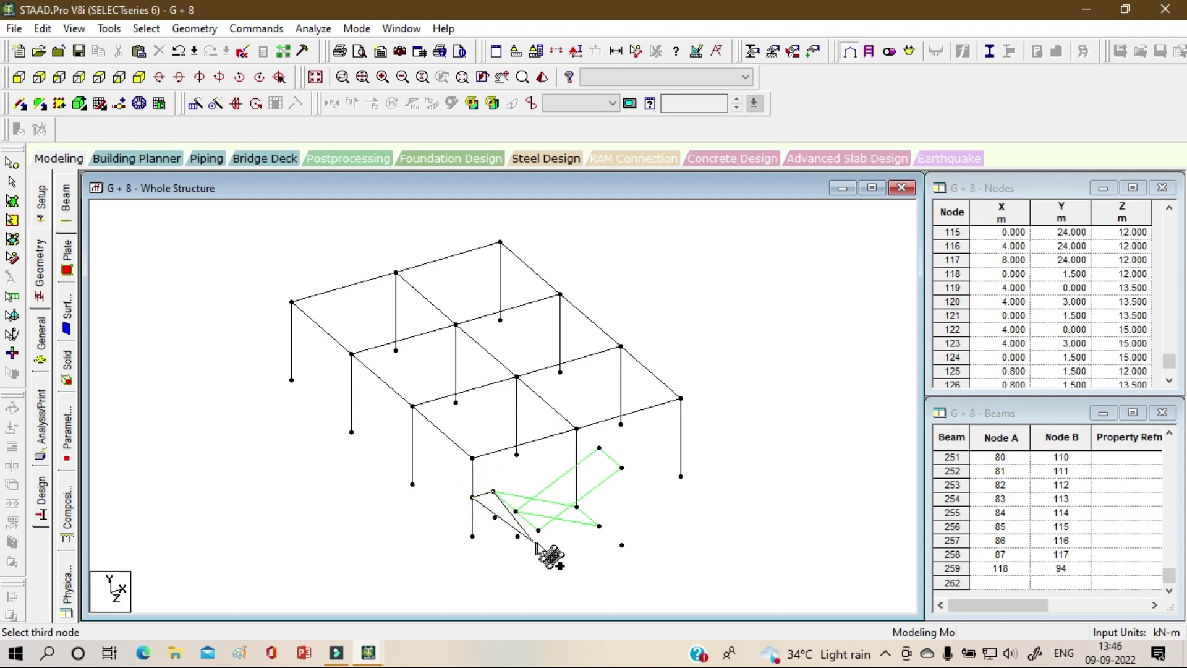
{"action": "left_click", "coordinate": [538, 530]}
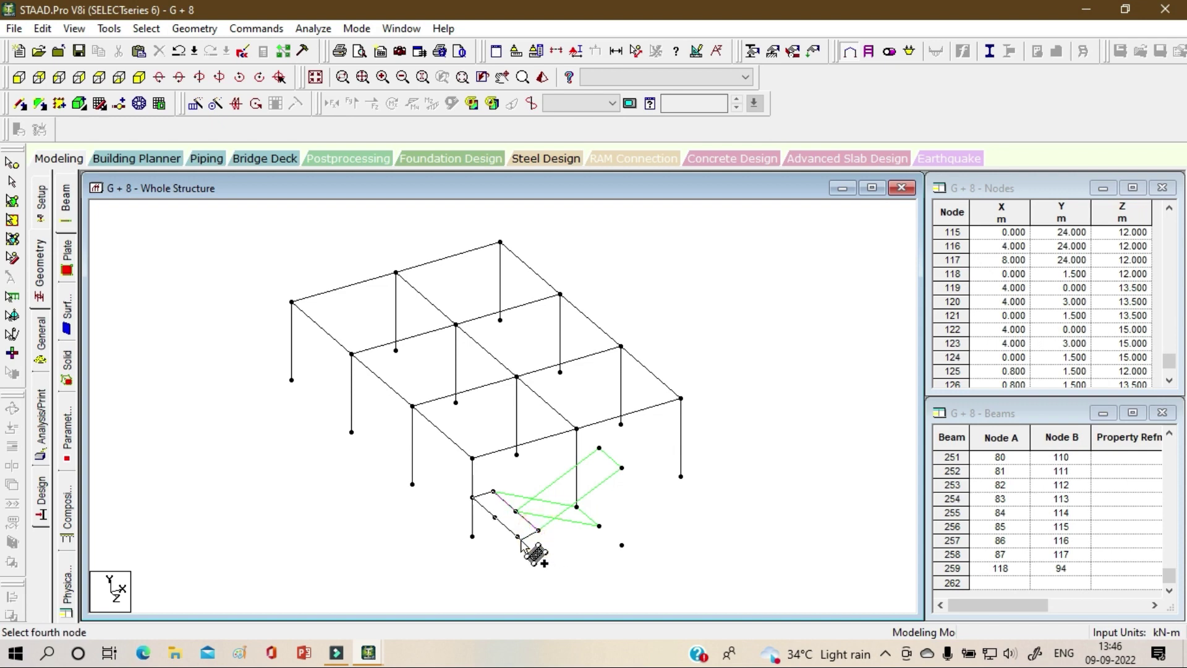
{"action": "left_click", "coordinate": [517, 535]}
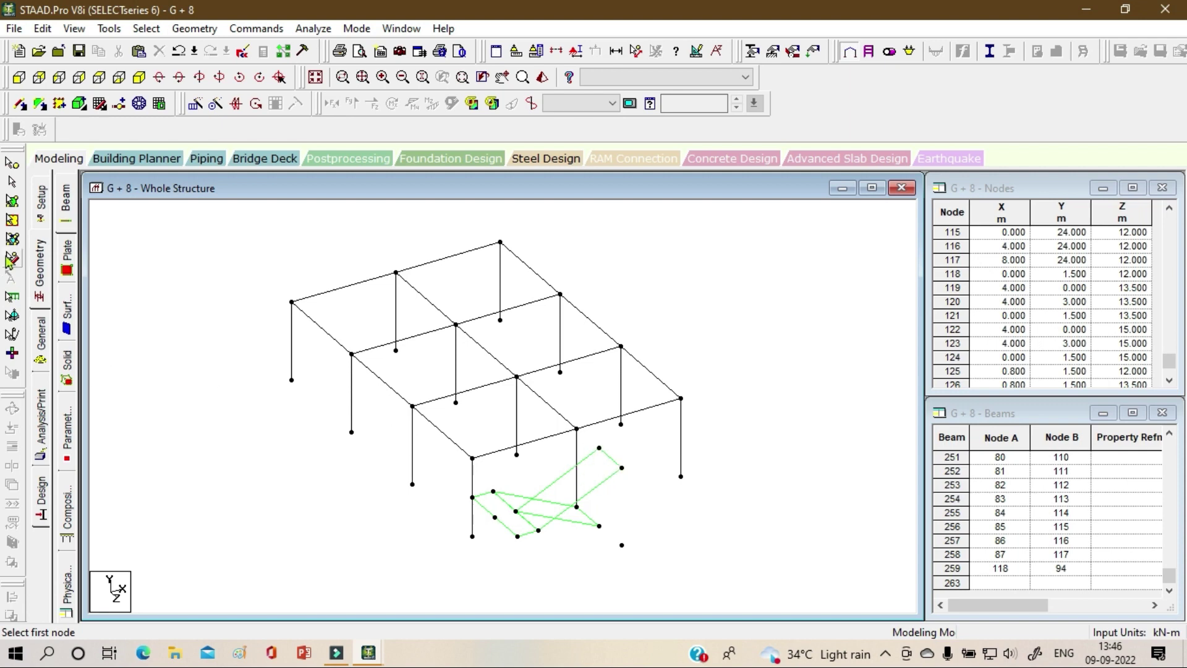
- Add a beam from the front middle column's top node to the outer top node of the upper stair flight
{"action": "left_click", "coordinate": [21, 103]}
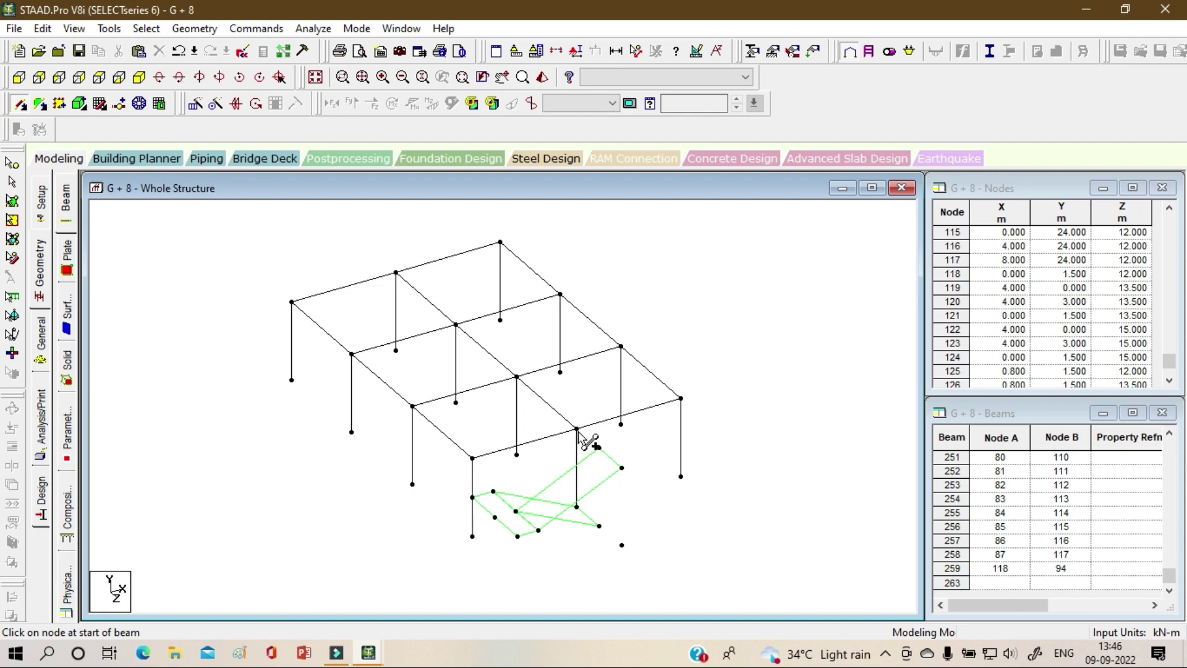
{"action": "left_click_drag", "start_coordinate": [576, 429], "coordinate": [622, 469]}
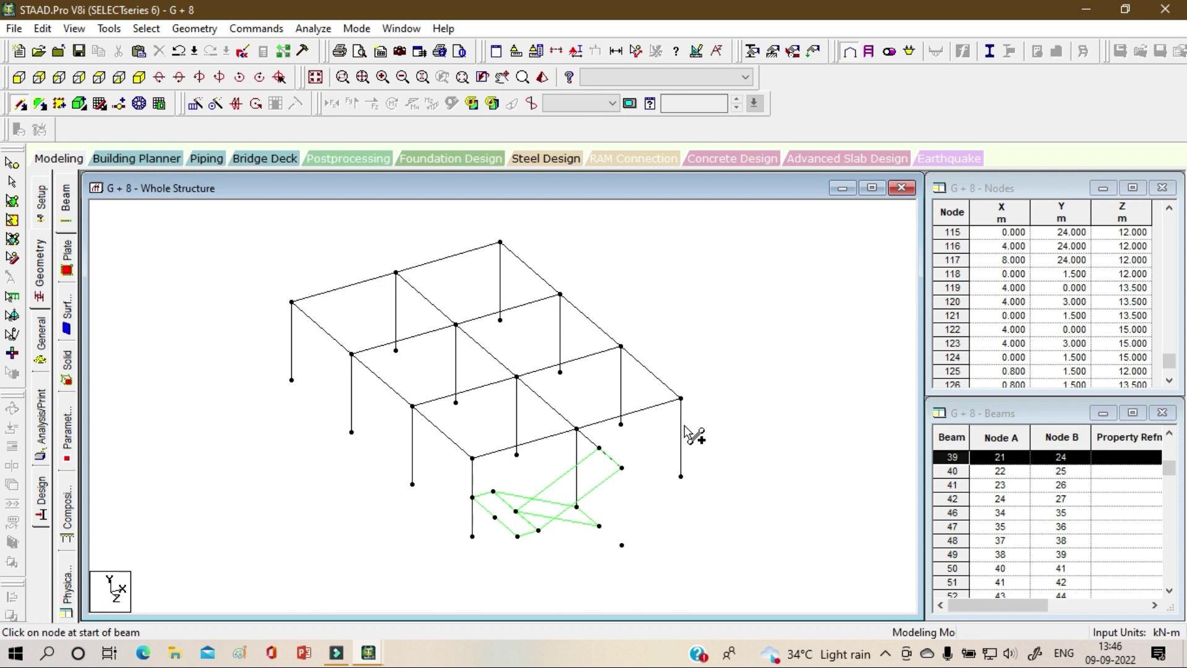
{"action": "left_click", "coordinate": [13, 182]}
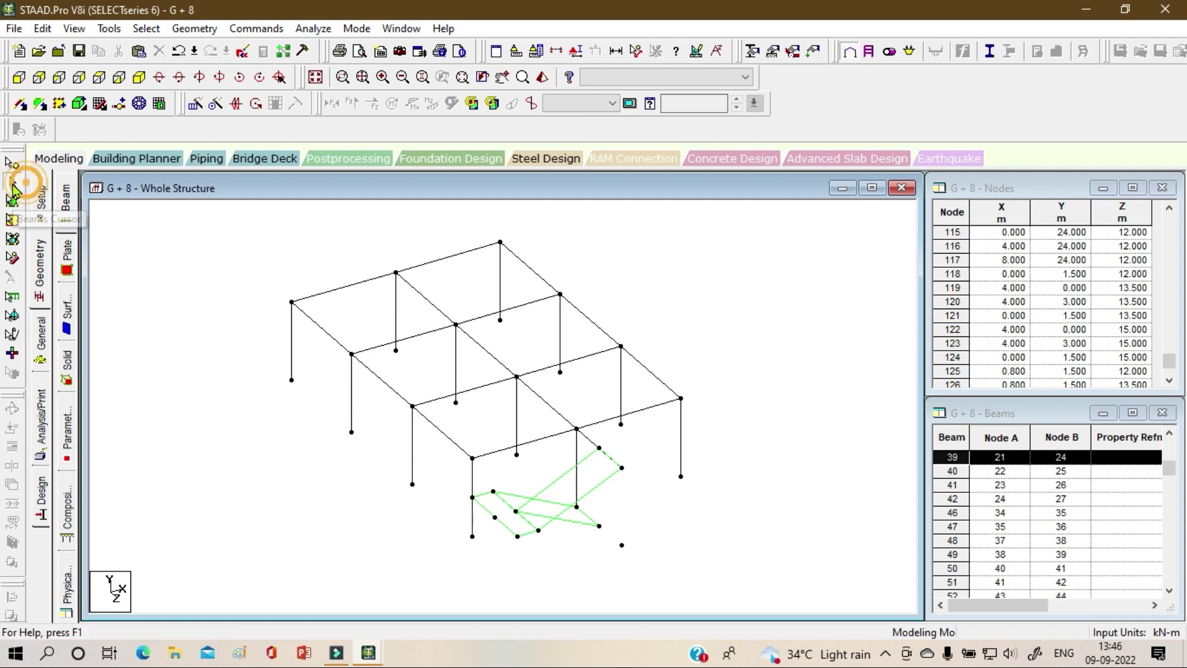
- Copy the beam at the front middle column's top and paste it along X so it starts at the front outer column's top node
{"action": "left_click", "coordinate": [598, 449]}
{"action": "right_click", "coordinate": [767, 314]}
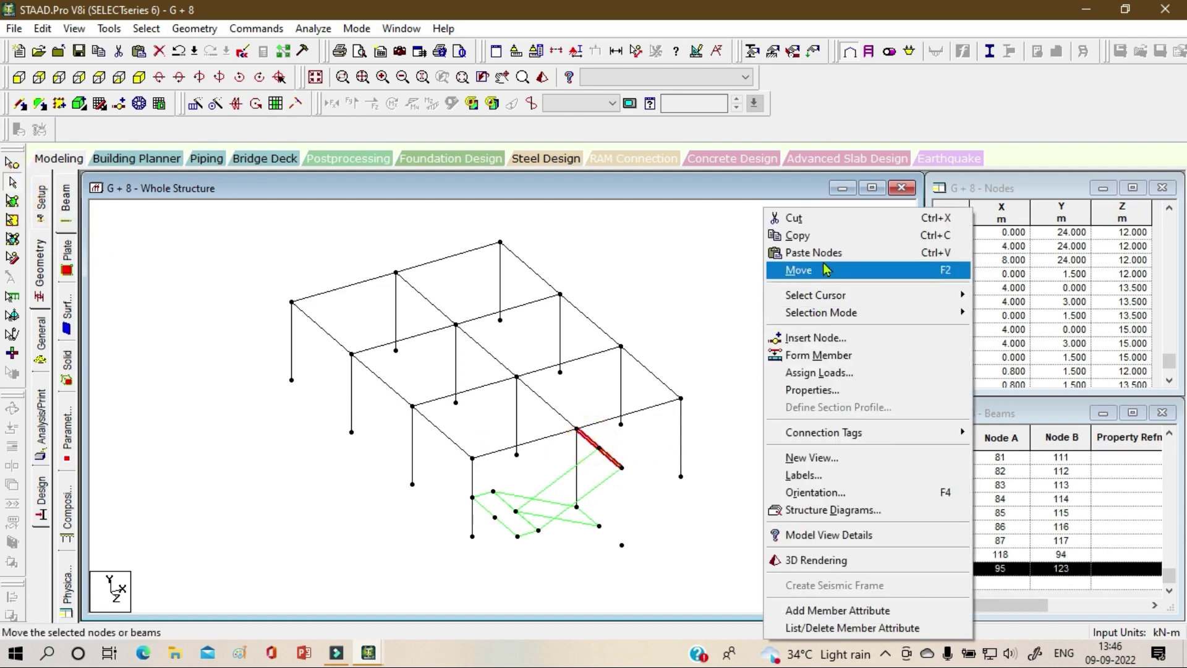
{"action": "left_click", "coordinate": [818, 237]}
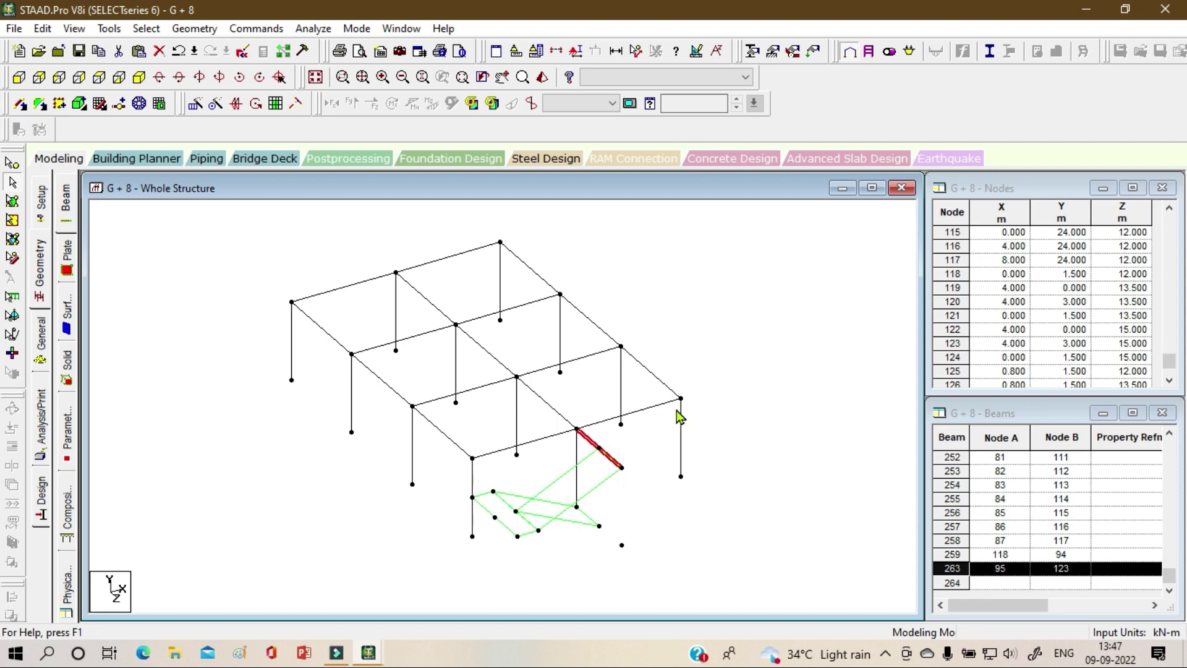
{"action": "right_click", "coordinate": [807, 303]}
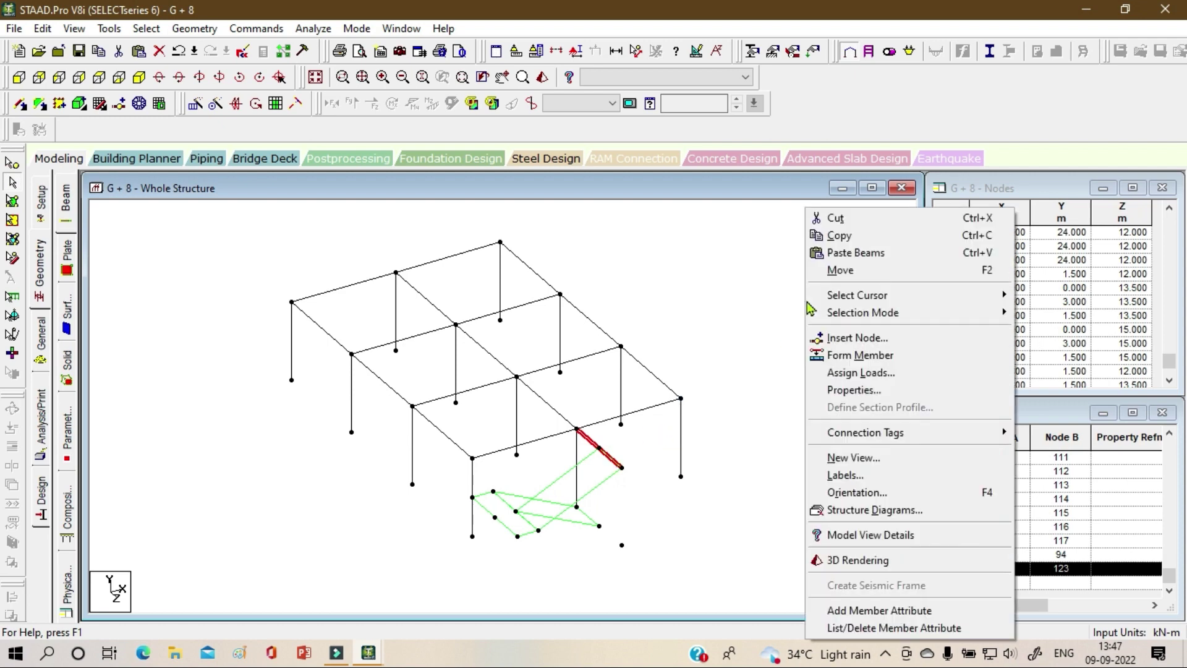
{"action": "left_click", "coordinate": [858, 252]}
{"action": "left_click", "coordinate": [518, 361]}
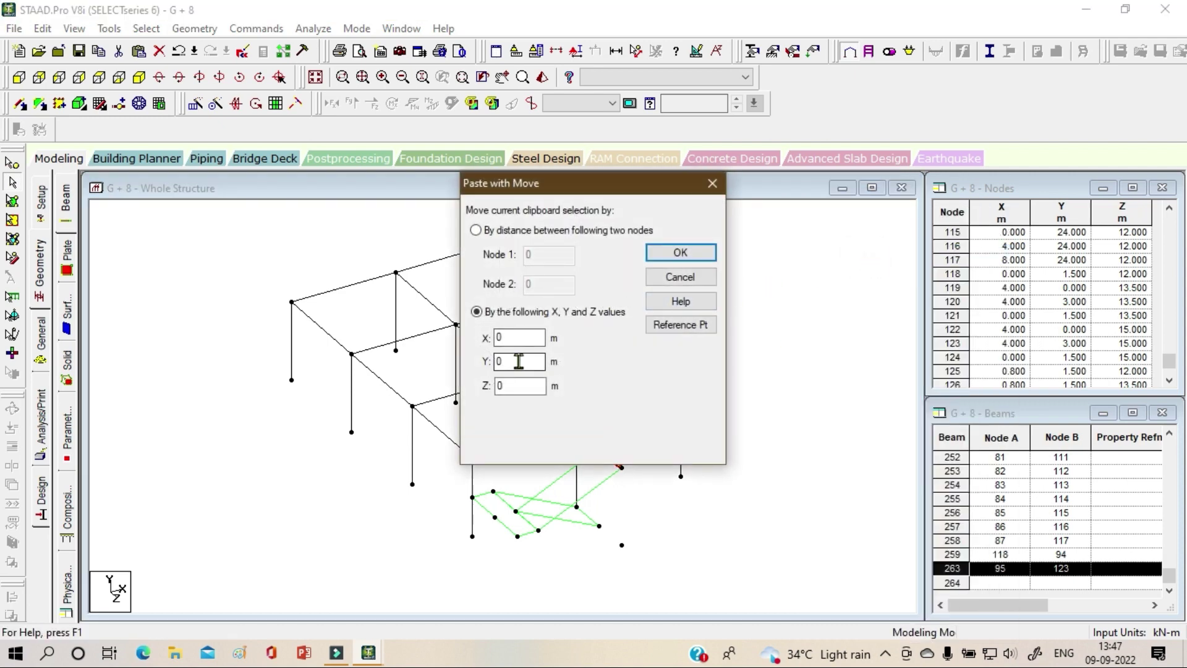
{"action": "double_click", "coordinate": [502, 338]}
{"action": "left_click", "coordinate": [680, 253]}
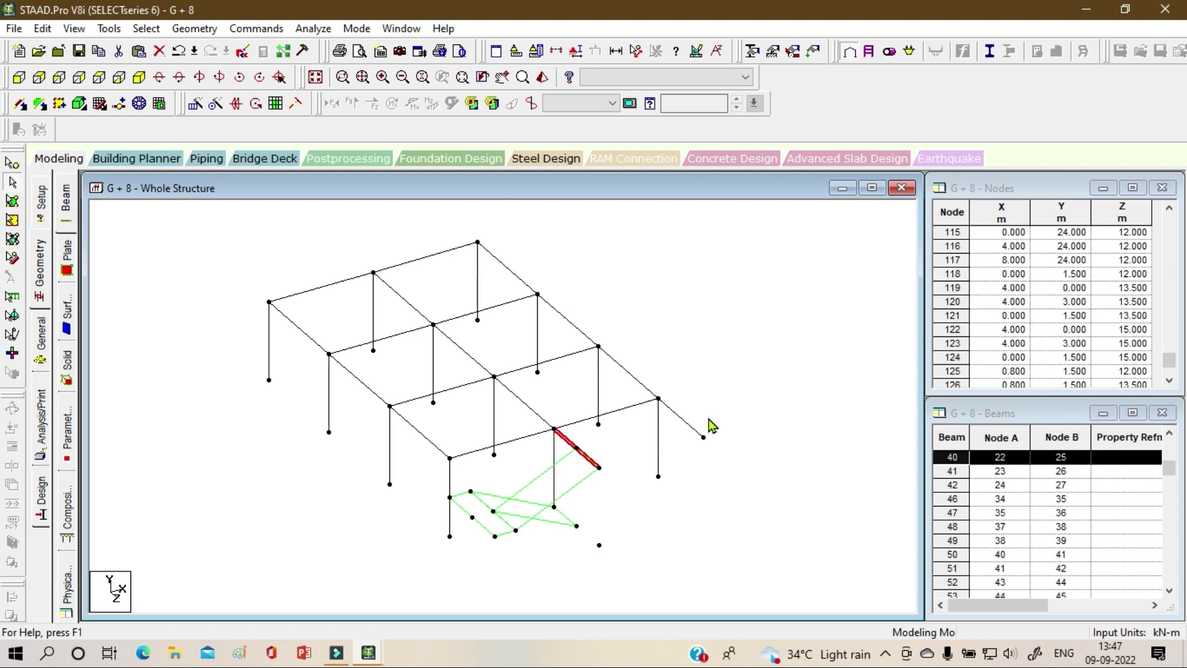
- Add a quad plate for the floor slab across the four outer corner column tops of the lowest storey
{"action": "left_click", "coordinate": [190, 31]}
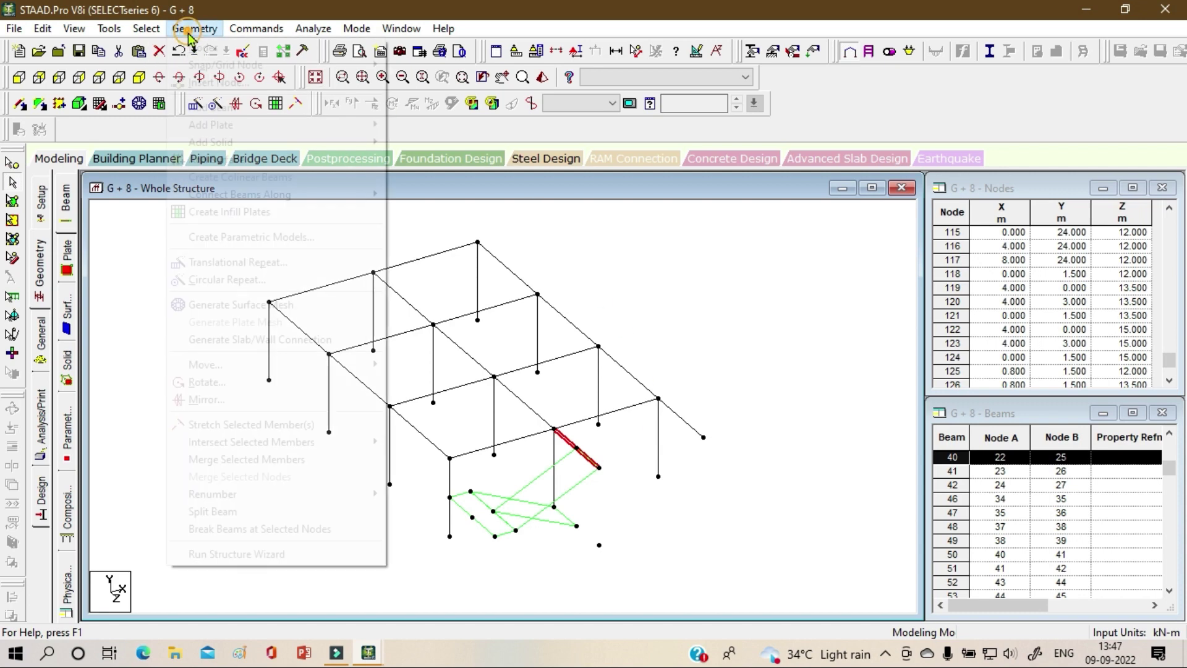
{"action": "mouse_move", "coordinate": [347, 124]}
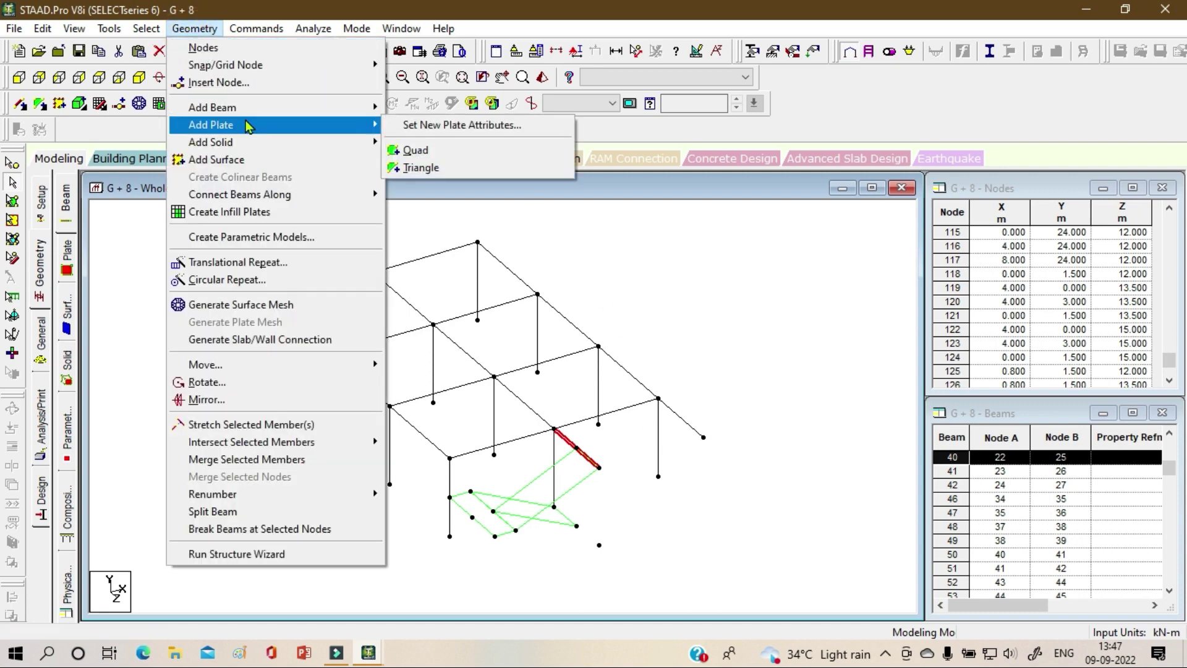
{"action": "left_click", "coordinate": [450, 152]}
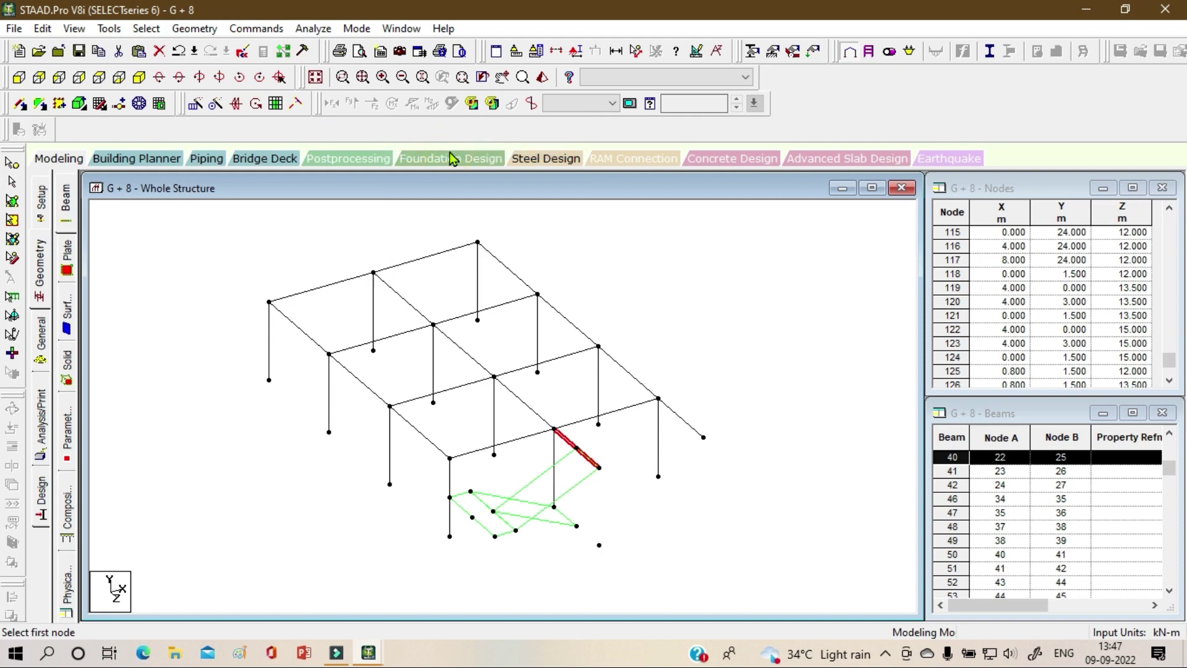
{"action": "left_click", "coordinate": [269, 301]}
{"action": "left_click", "coordinate": [477, 242]}
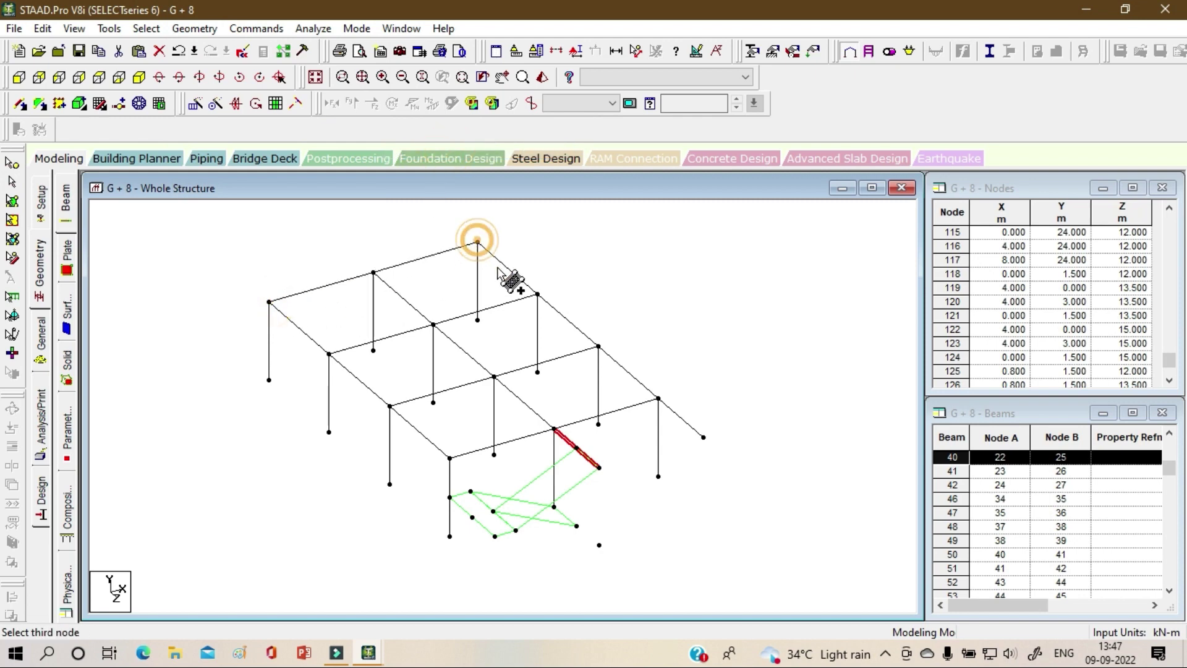
{"action": "left_click", "coordinate": [660, 401]}
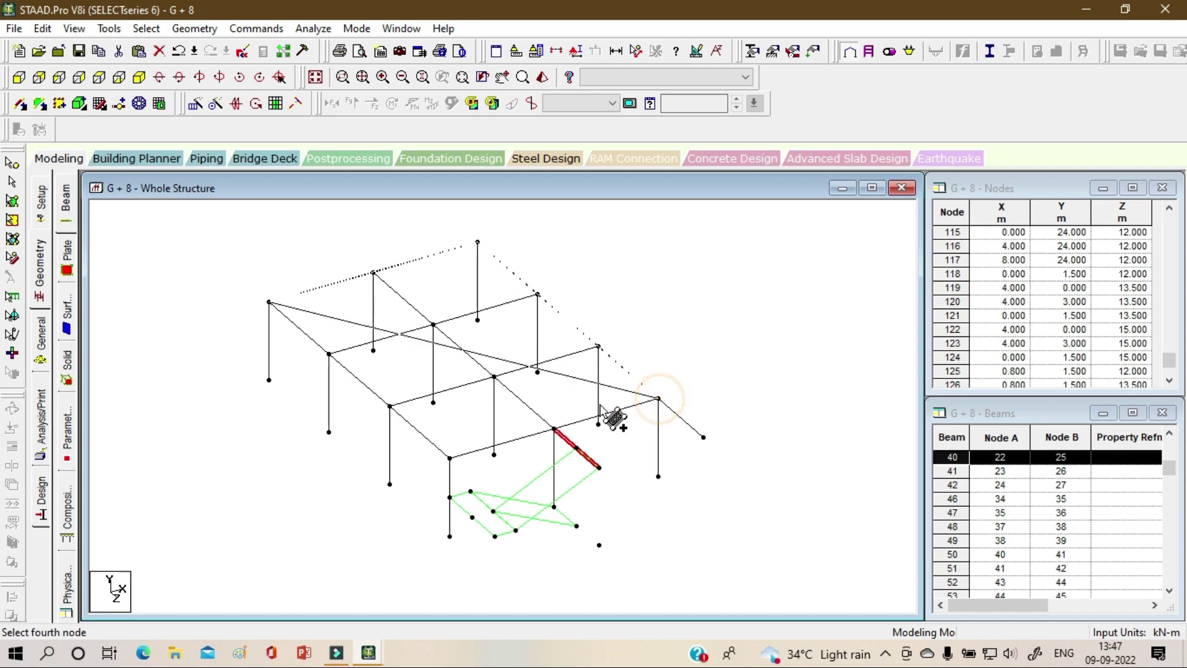
{"action": "left_click", "coordinate": [449, 458]}
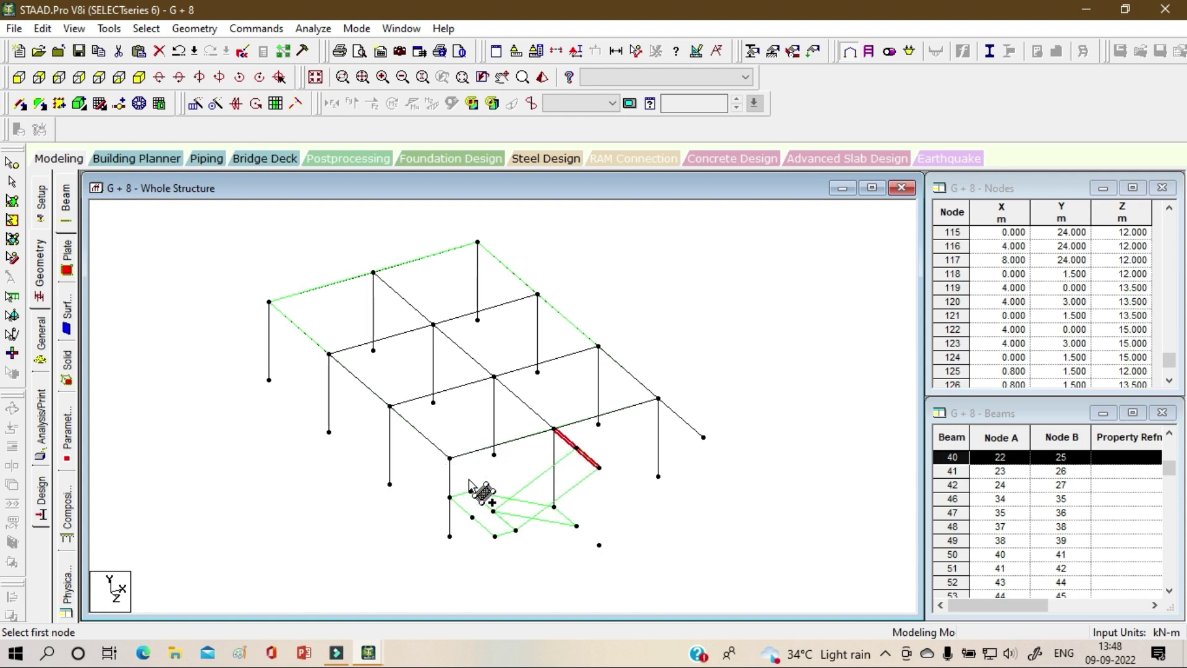
{"action": "left_click", "coordinate": [665, 494]}
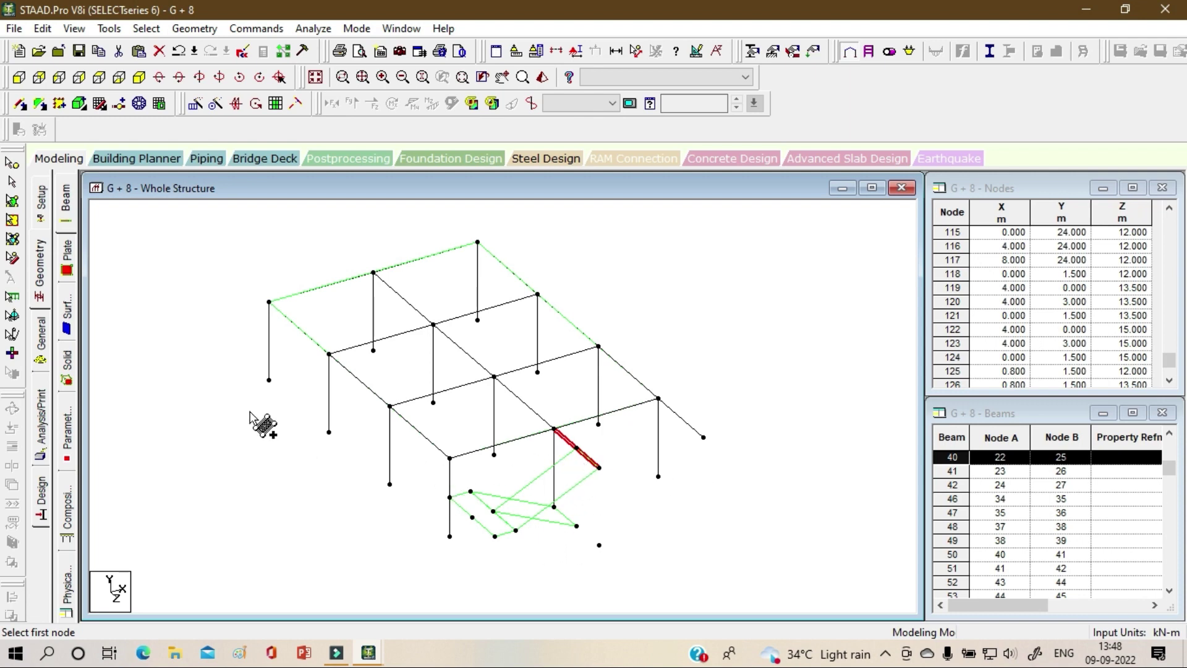
- Display the whole building structure again instead of only the lowest storey
{"action": "scroll", "coordinate": [555, 442], "scroll_direction": "down", "scroll_amount": 2}
{"action": "scroll", "coordinate": [527, 450], "scroll_direction": "up", "scroll_amount": 3}
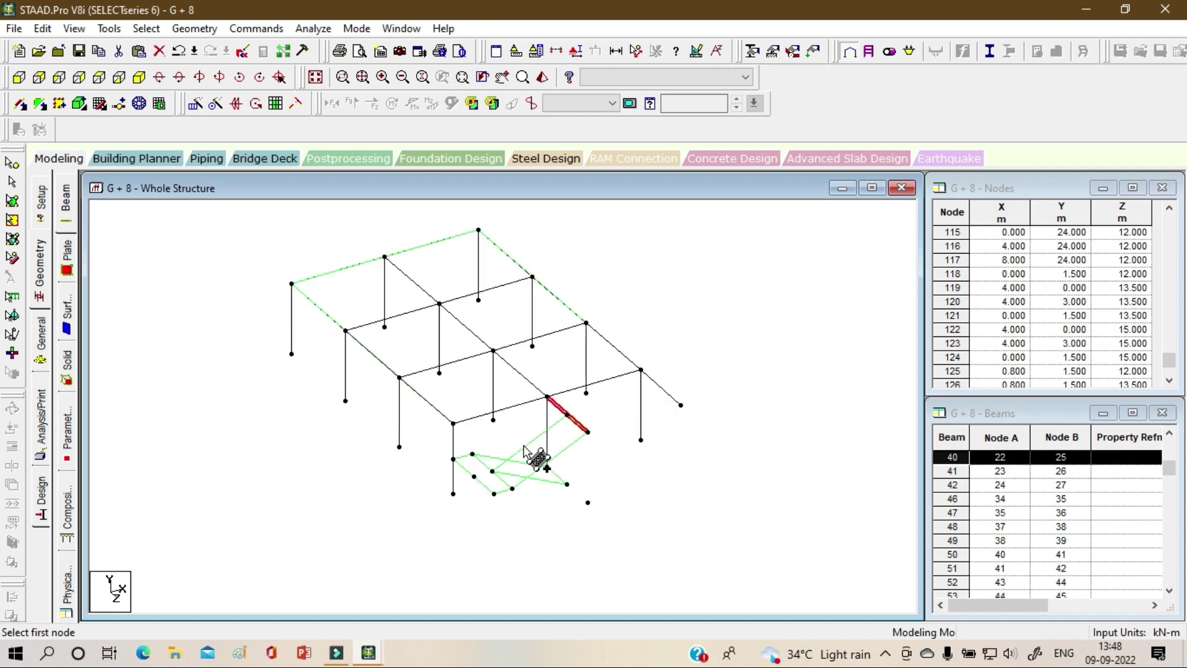
{"action": "scroll", "coordinate": [495, 405], "scroll_direction": "down", "scroll_amount": 1}
{"action": "scroll", "coordinate": [488, 408], "scroll_direction": "down", "scroll_amount": 4}
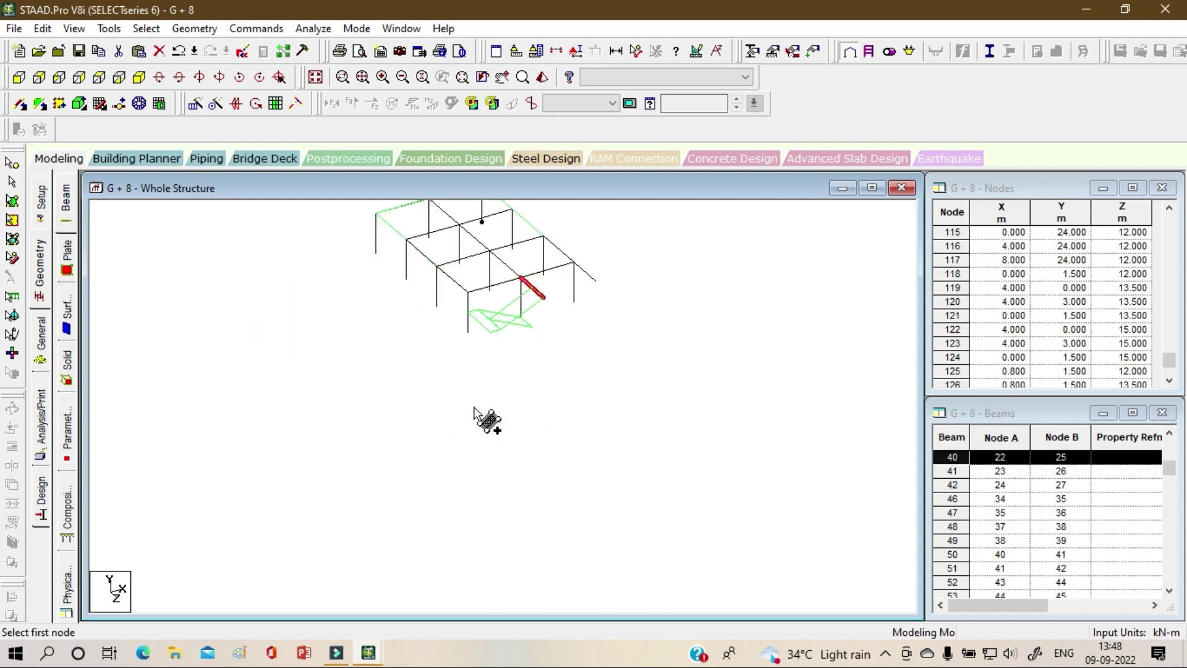
{"action": "middle_click_drag", "start_coordinate": [459, 336], "coordinate": [458, 567]}
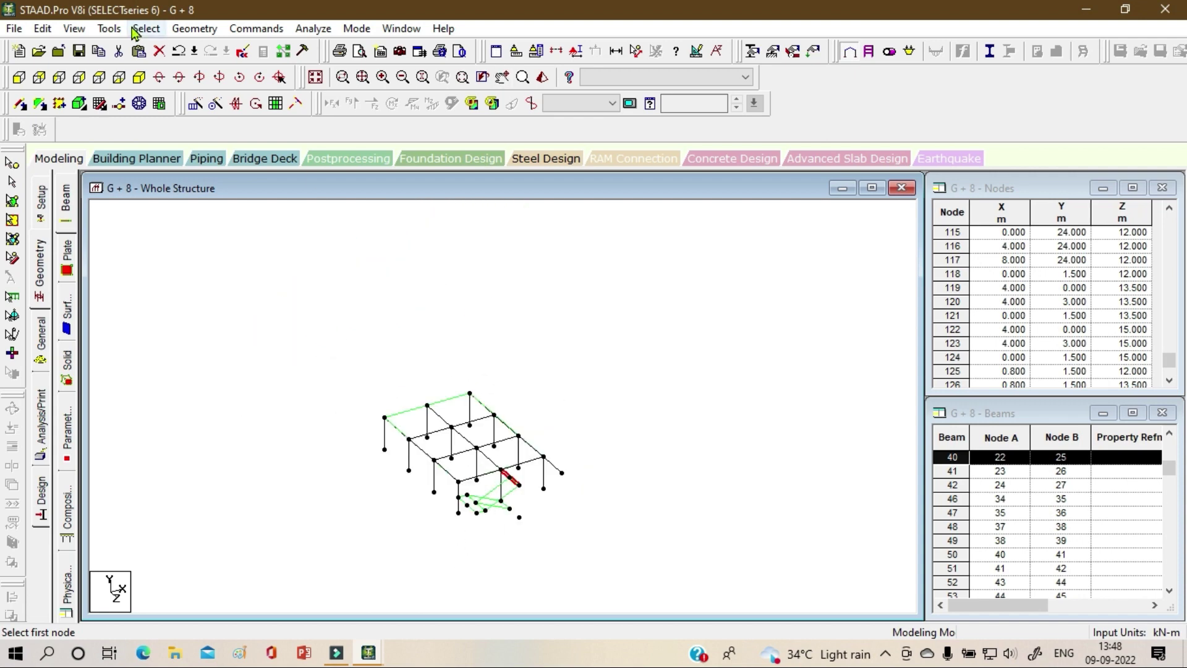
{"action": "left_click", "coordinate": [316, 77]}
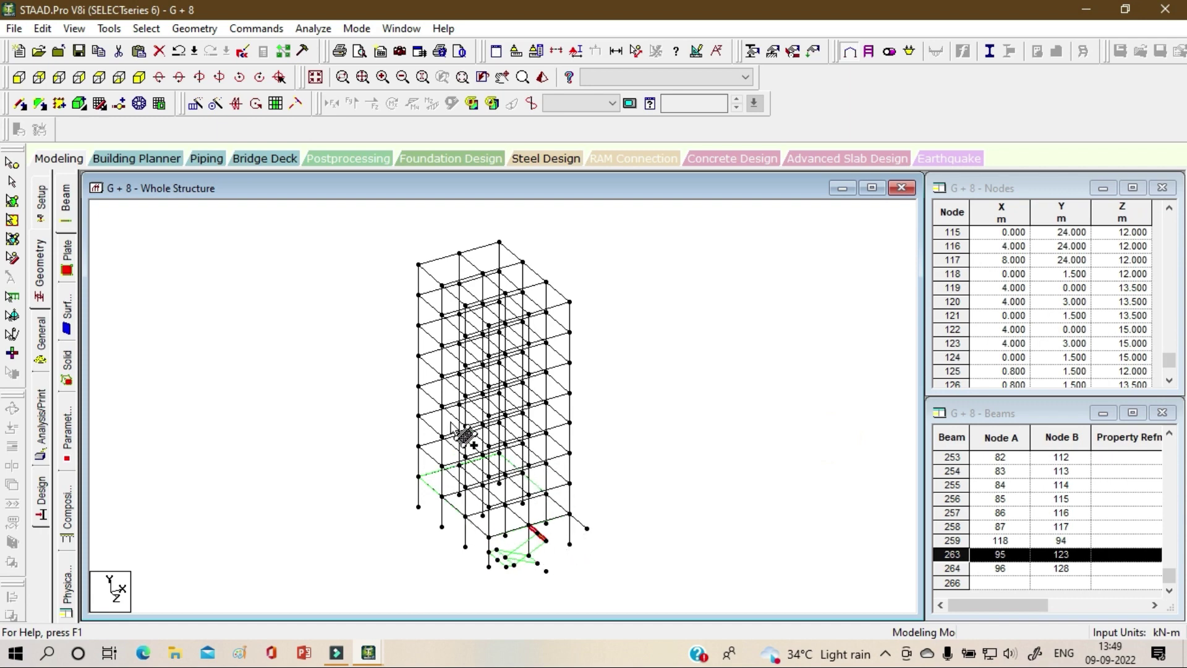
{"action": "left_click", "coordinate": [325, 272]}
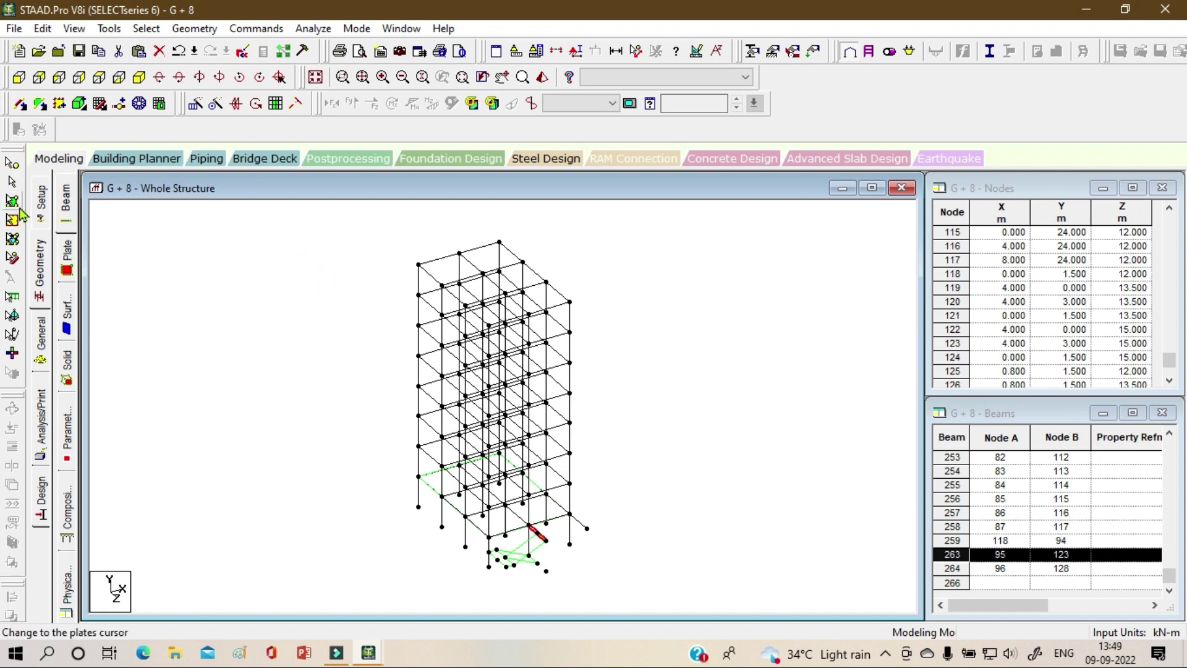
- Accept the auto save and select the floor slab plate together with all the staircase plates
{"action": "left_click", "coordinate": [21, 209]}
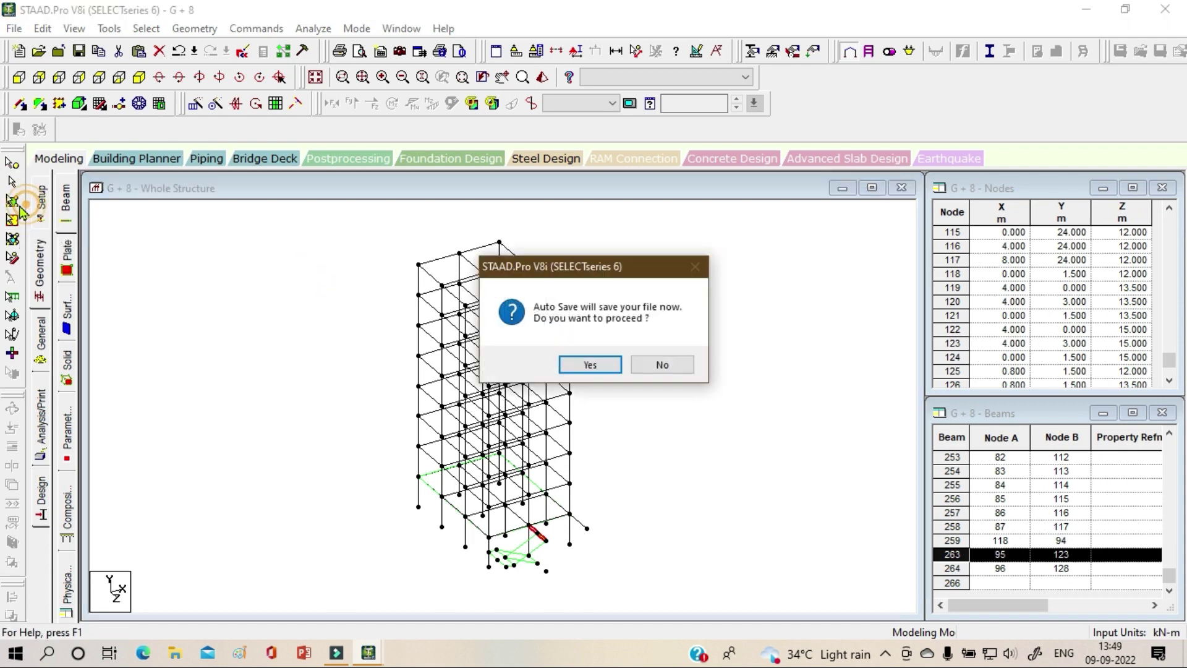
{"action": "left_click", "coordinate": [577, 363]}
{"action": "left_click", "coordinate": [487, 350]}
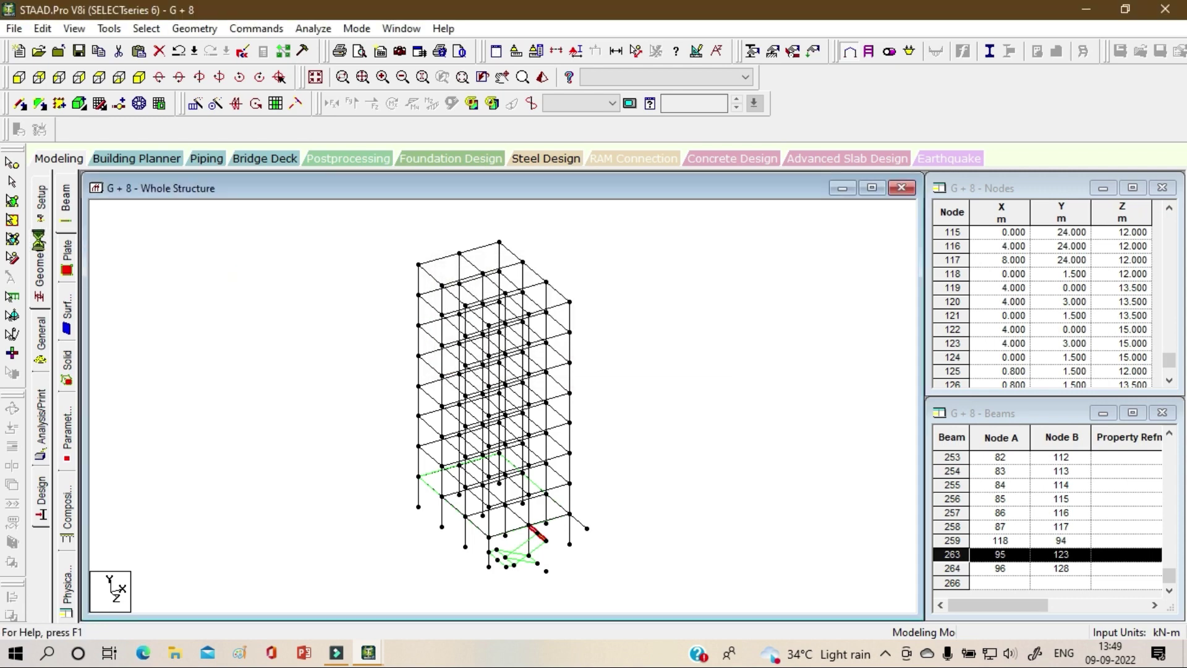
{"action": "left_click", "coordinate": [14, 210]}
{"action": "left_click", "coordinate": [597, 583]}
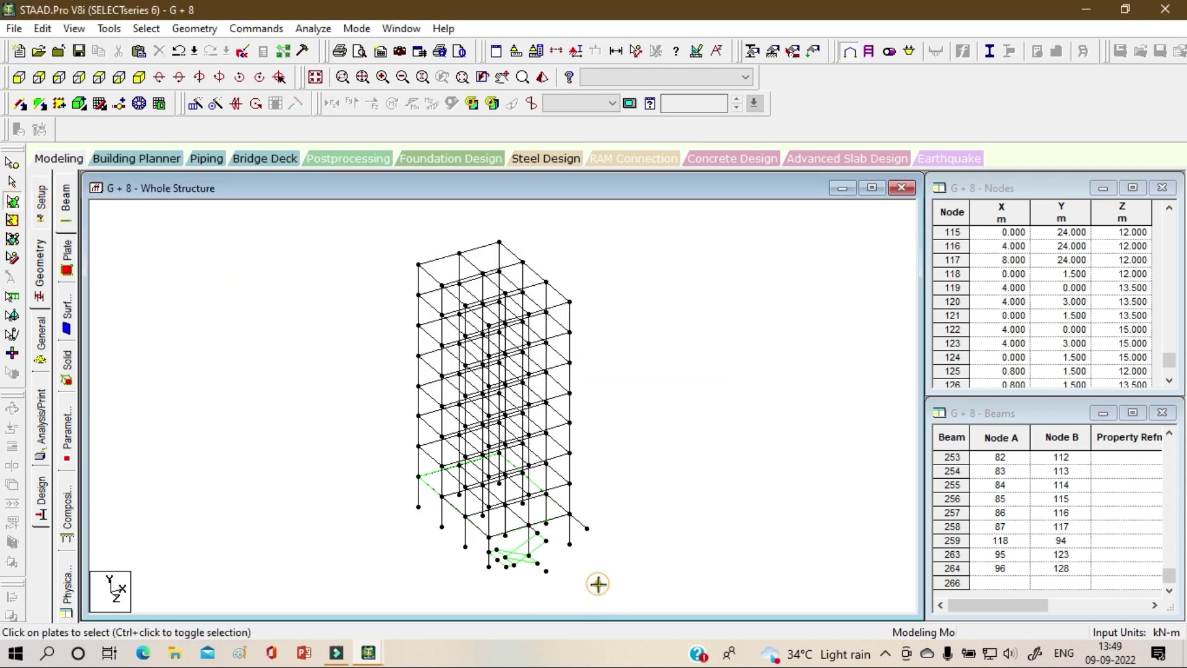
{"action": "left_click_drag", "start_coordinate": [653, 593], "coordinate": [346, 418]}
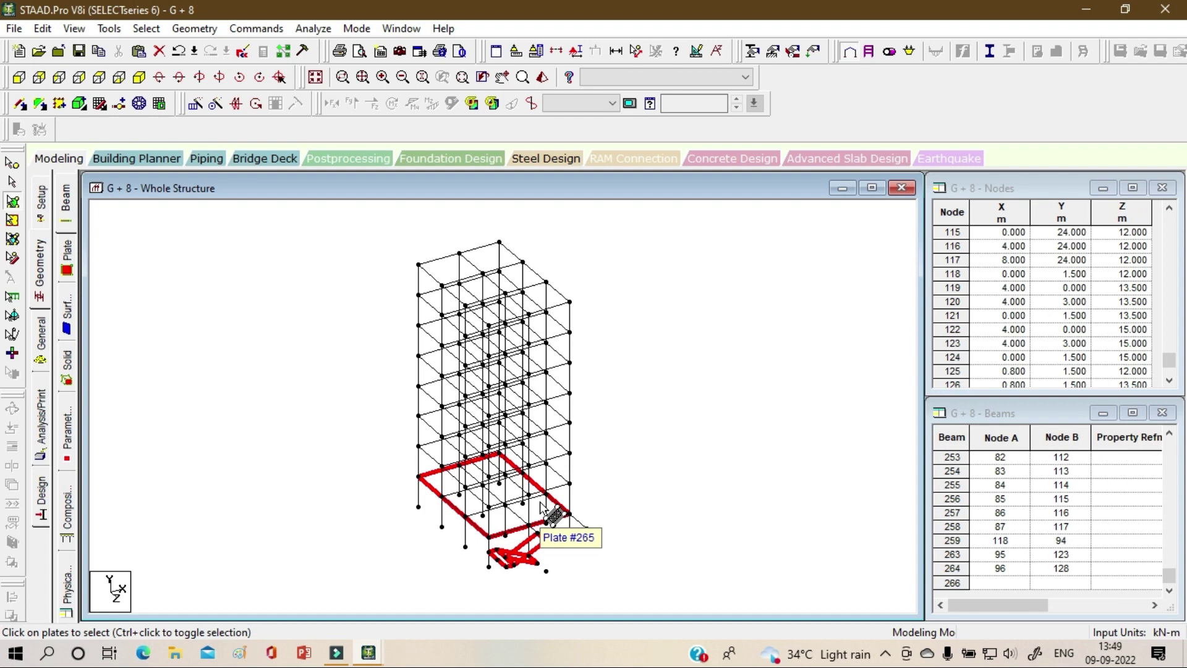
{"action": "right_click", "coordinate": [720, 276]}
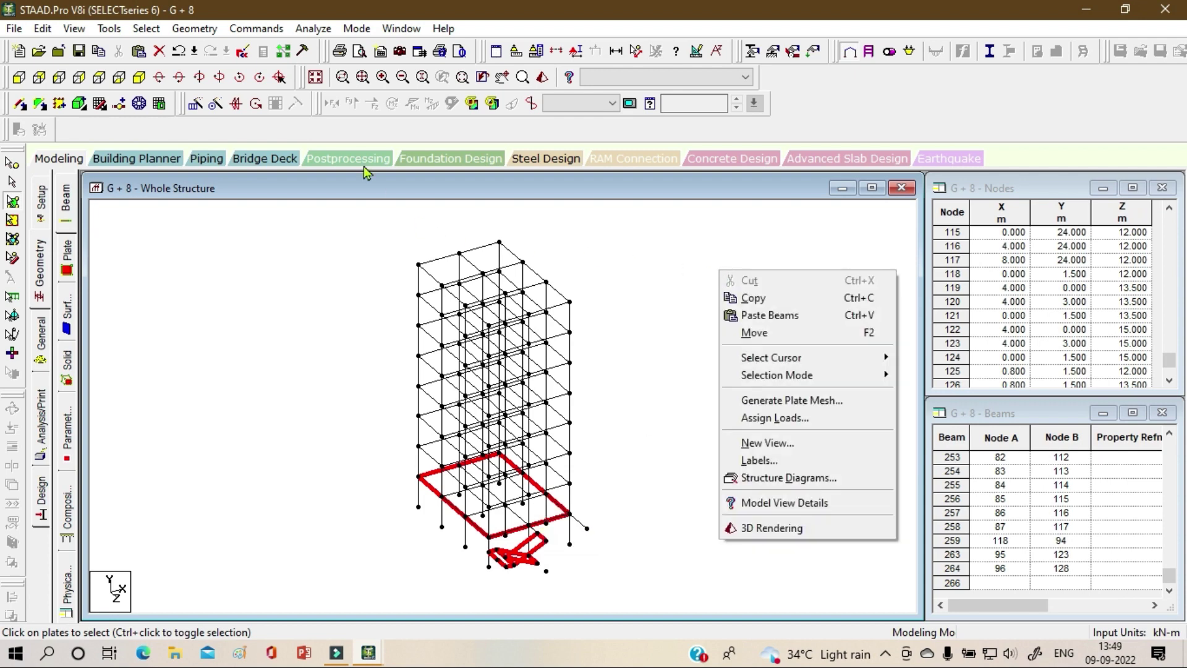
- Repeat the selected slab and stair plates upward with Translational Repeat along Y, using 7 steps at 3 m spacing
{"action": "left_click", "coordinate": [196, 106]}
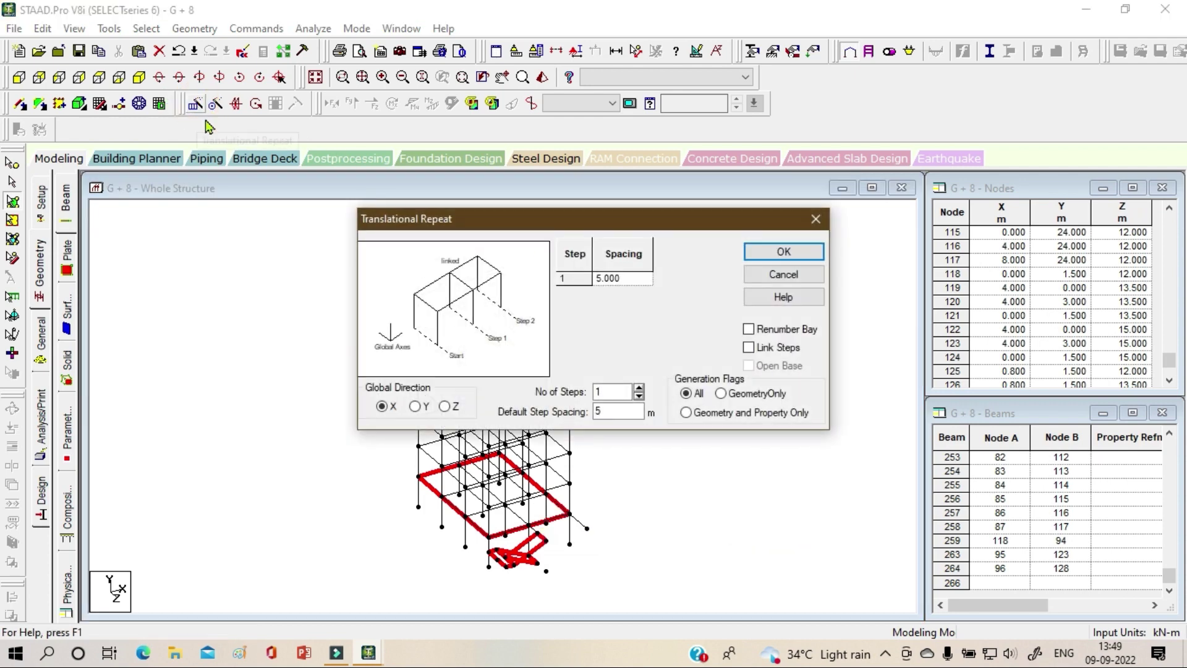
{"action": "left_click_drag", "start_coordinate": [481, 219], "coordinate": [446, 145]}
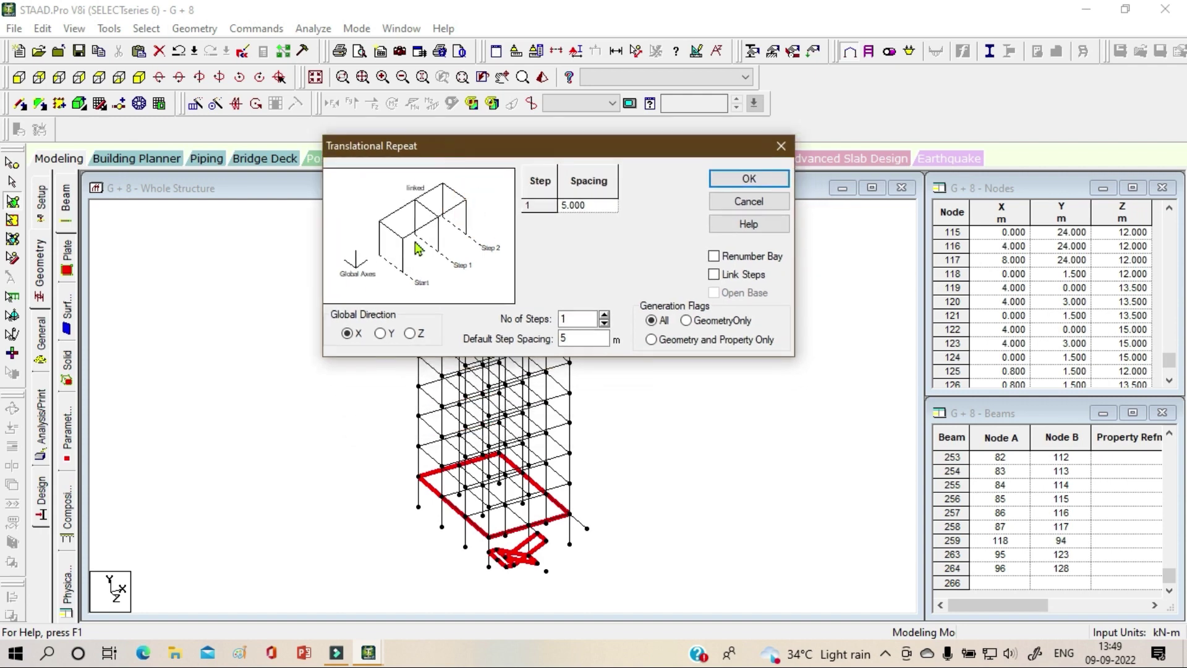
{"action": "left_click", "coordinate": [382, 333]}
{"action": "left_click_drag", "start_coordinate": [583, 148], "coordinate": [342, 34]}
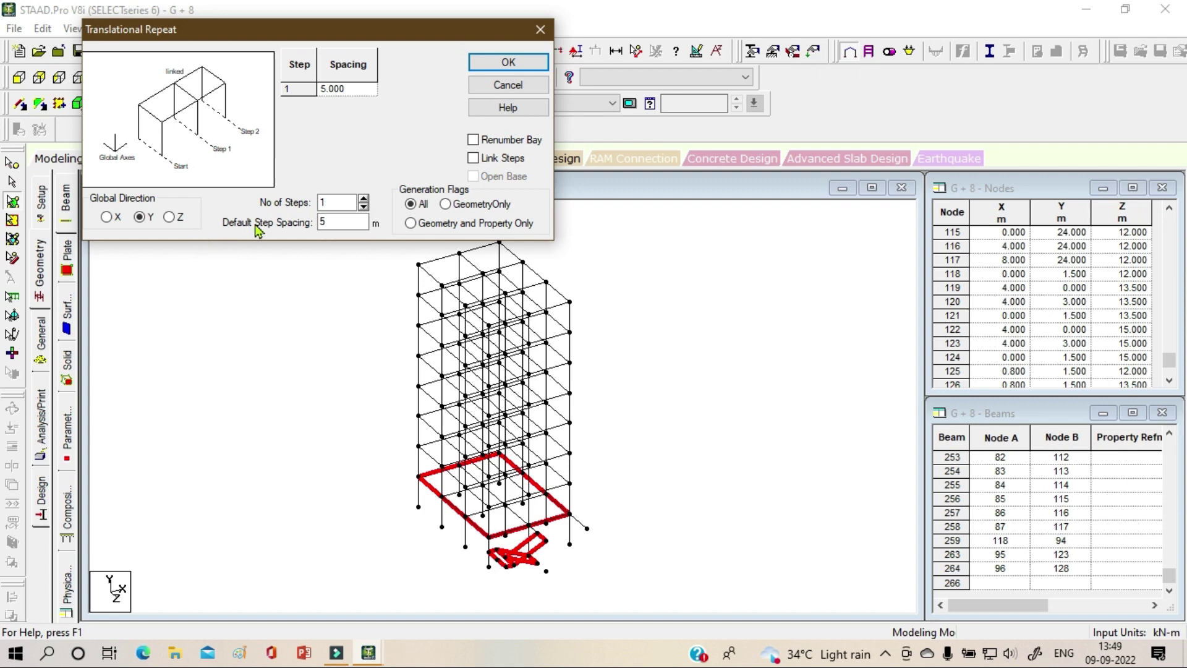
{"action": "left_click", "coordinate": [364, 201]}
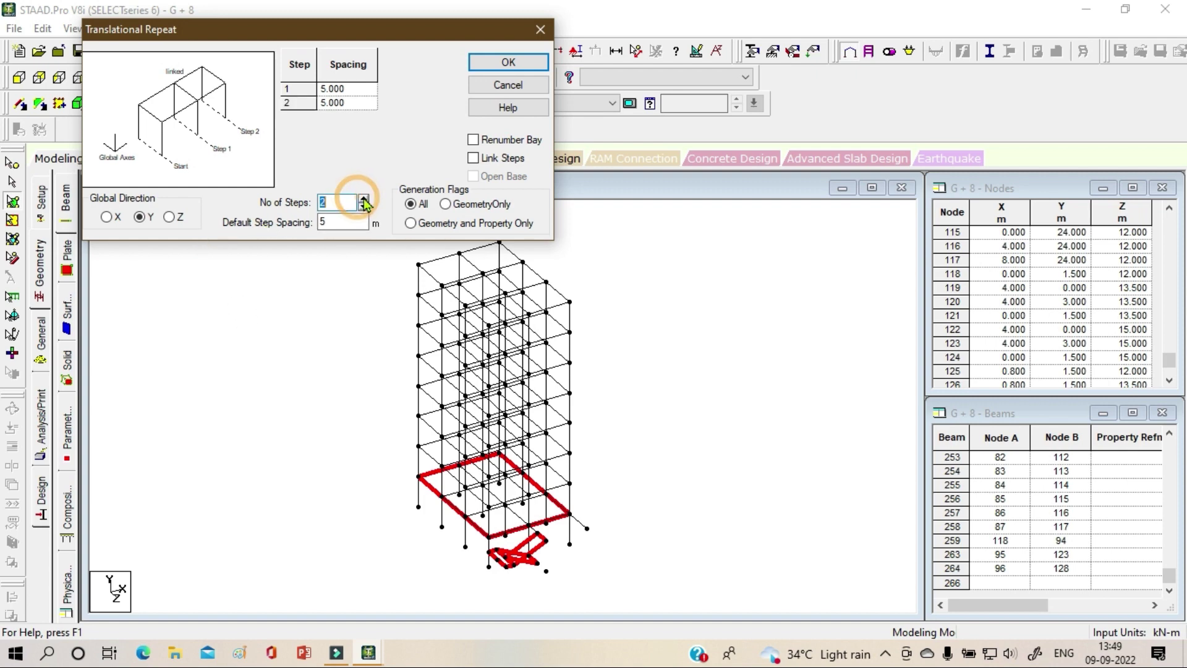
{"action": "left_click", "coordinate": [365, 201]}
{"action": "left_click", "coordinate": [366, 201]}
{"action": "left_click", "coordinate": [366, 200]}
{"action": "left_click", "coordinate": [365, 200]}
{"action": "left_click", "coordinate": [365, 199]}
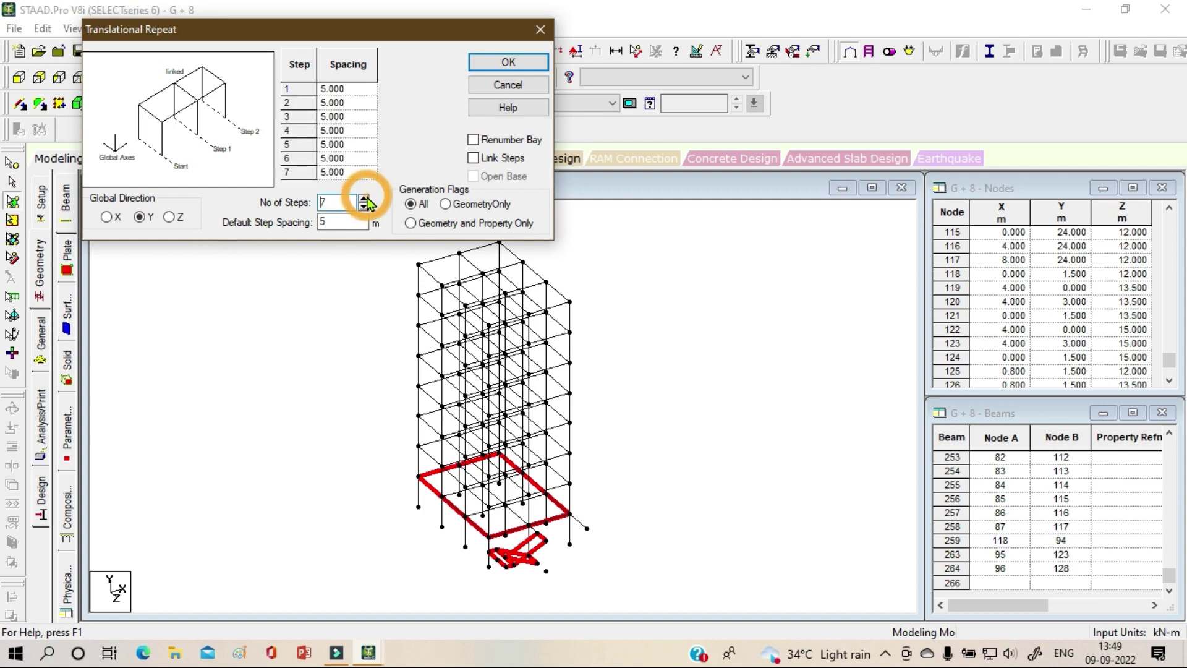
{"action": "double_click", "coordinate": [334, 223]}
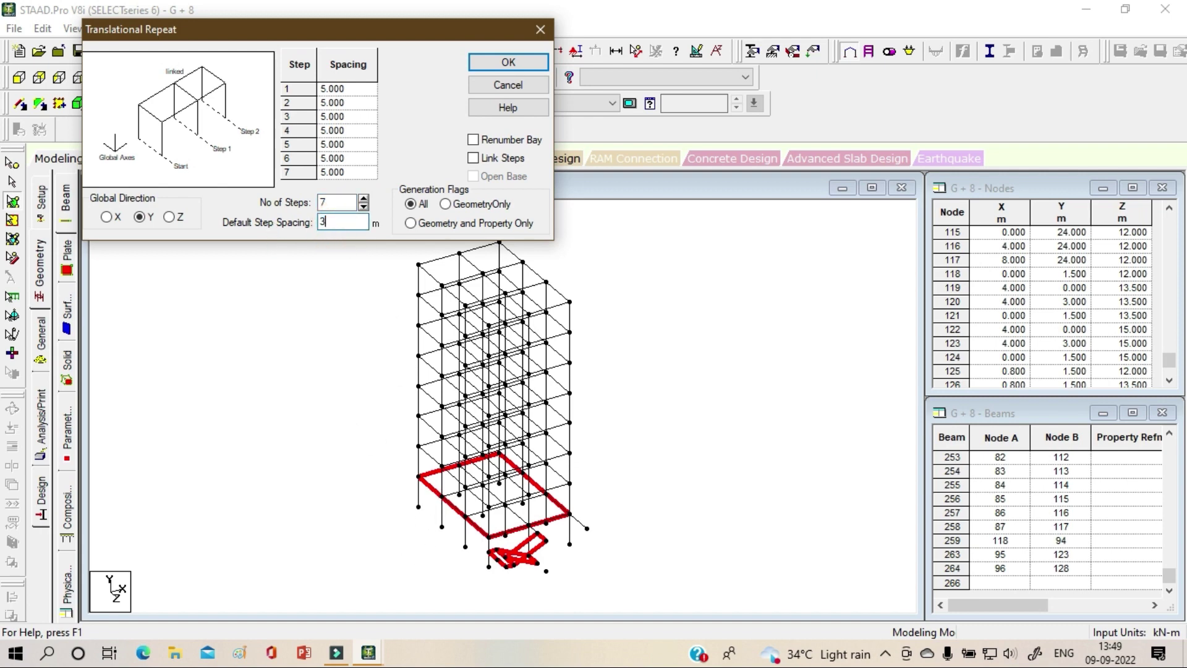
{"action": "left_click", "coordinate": [356, 146]}
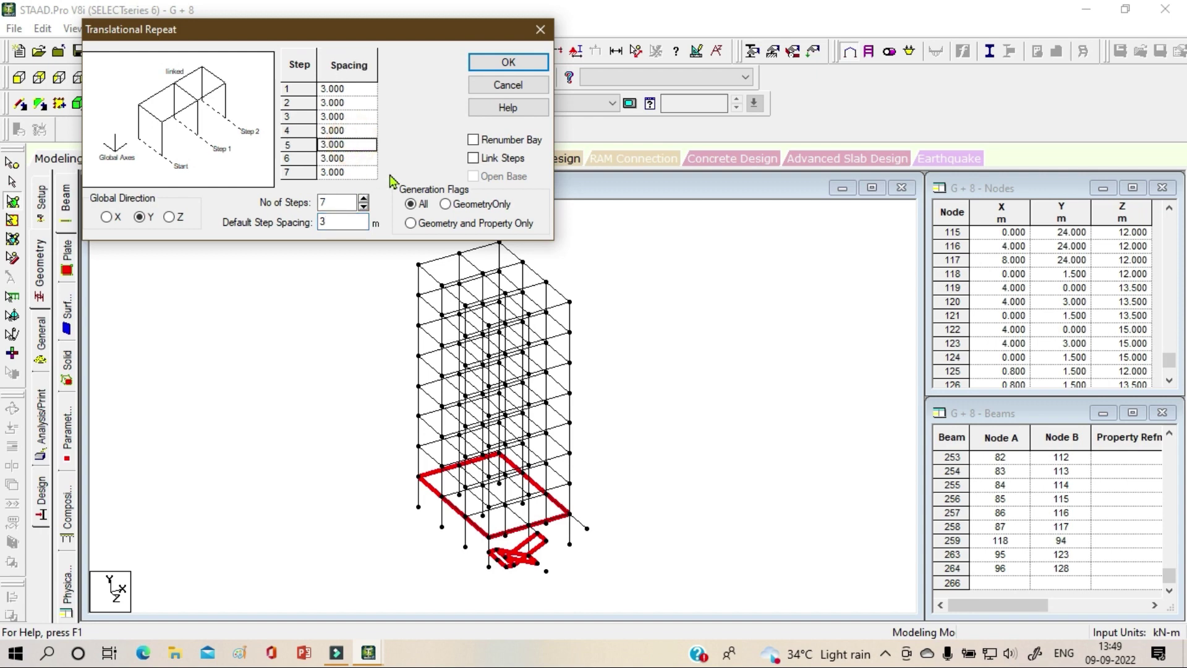
{"action": "left_click", "coordinate": [514, 65]}
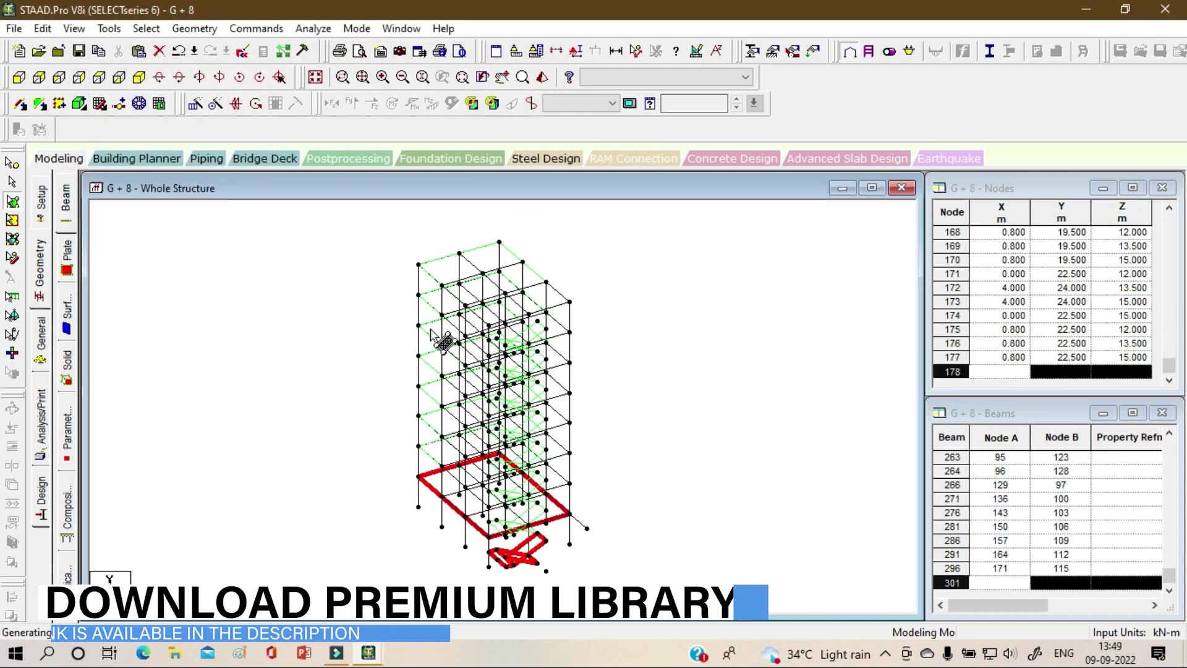
{"action": "left_click", "coordinate": [678, 353]}
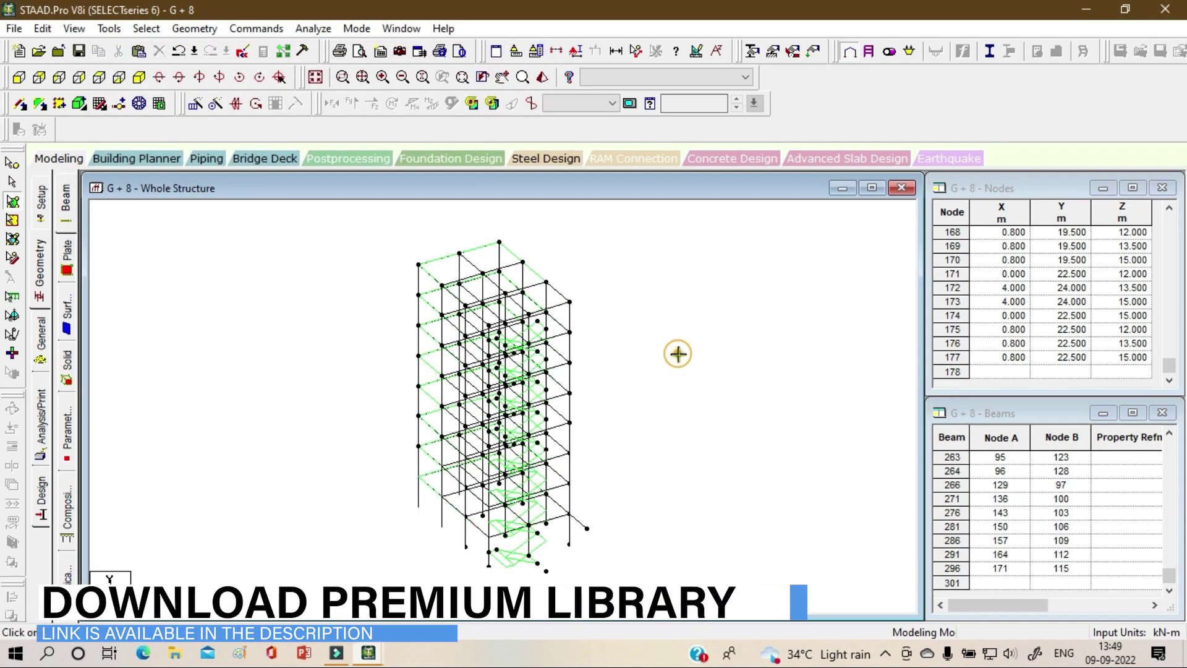
- Examine the repeated floor slabs and stair flights in a rotated 3D rendering of the structure, and close the rendering
{"action": "left_click", "coordinate": [542, 77]}
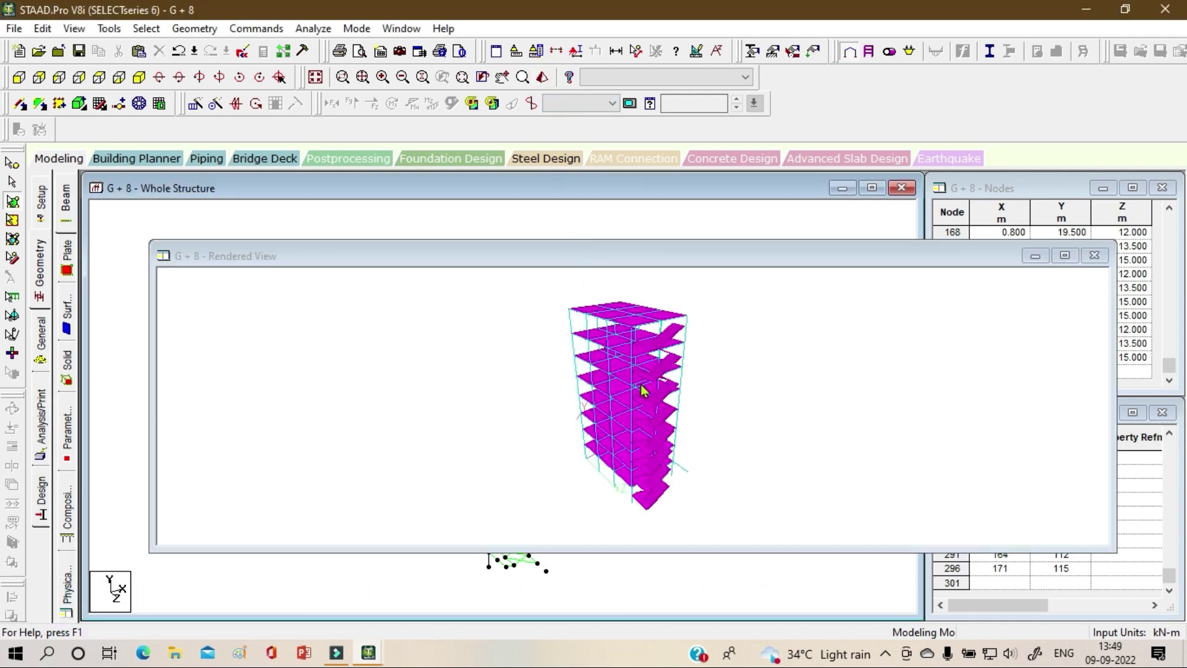
{"action": "left_click_drag", "start_coordinate": [641, 390], "coordinate": [761, 410]}
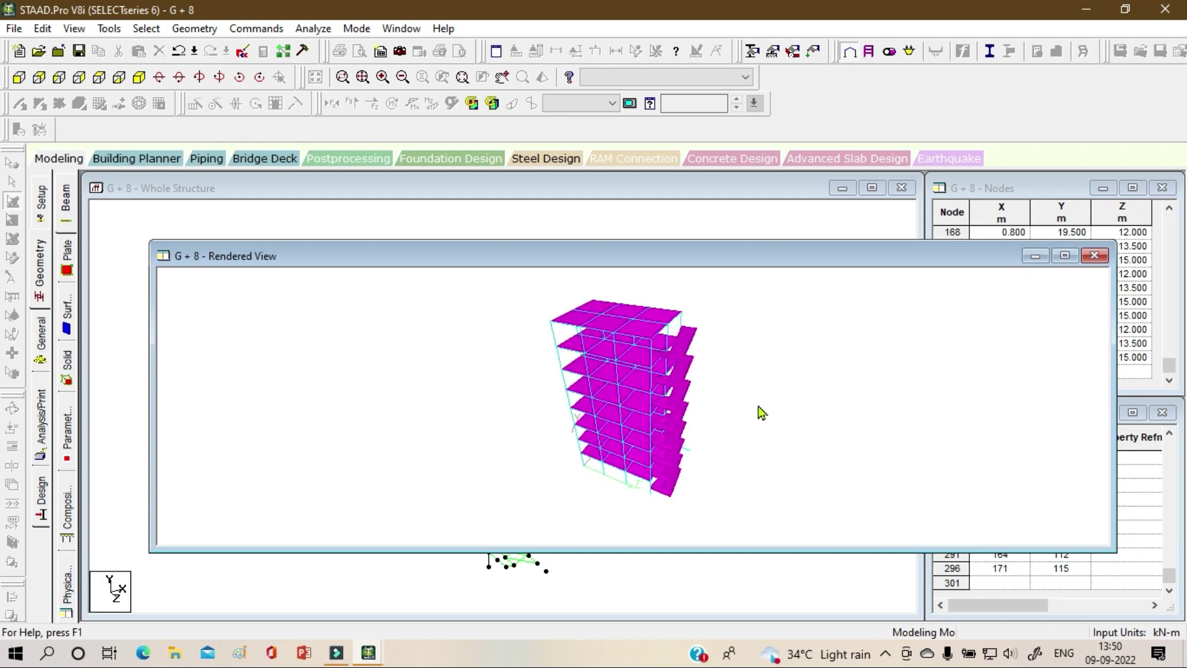
{"action": "left_click", "coordinate": [1094, 255]}
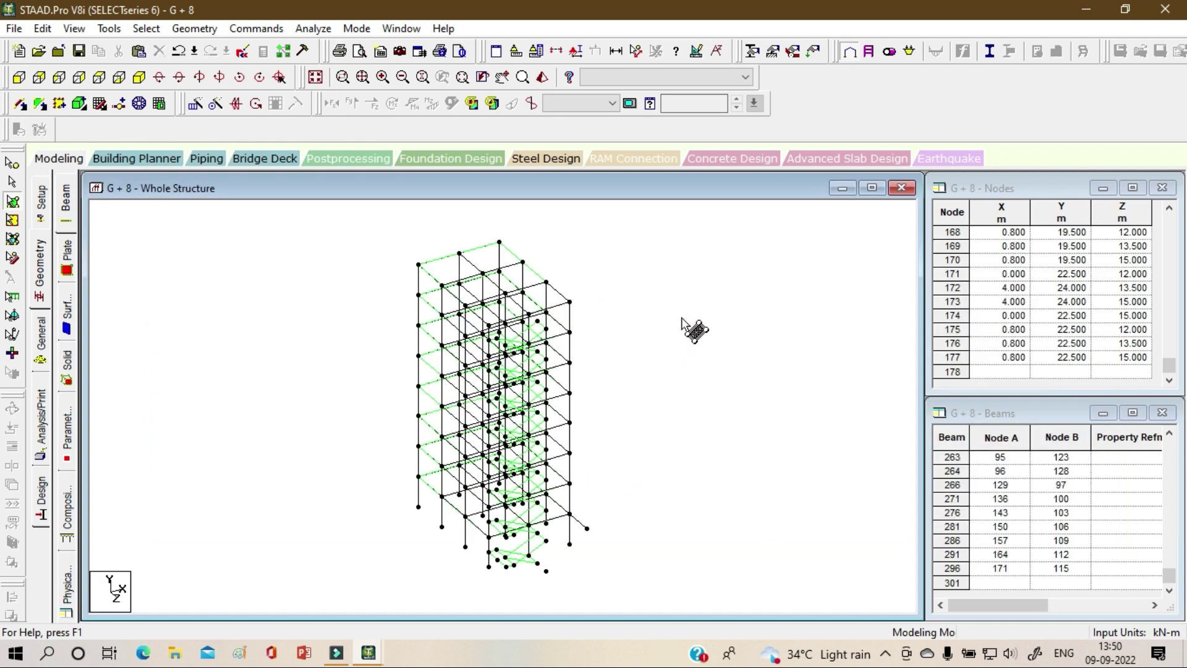
{"action": "left_click", "coordinate": [683, 320]}
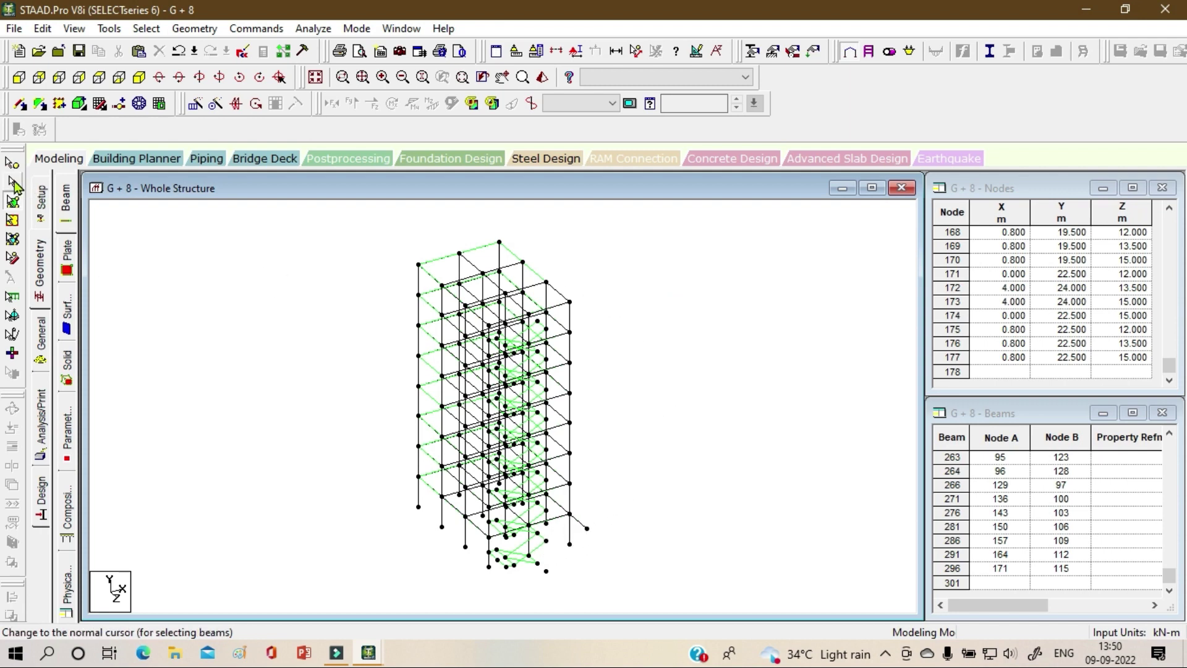
- Repeat the two short projecting beams at the lowest floor level upward with Translational Repeat along Y, using 7 steps at 3 m spacing
{"action": "left_click", "coordinate": [12, 183]}
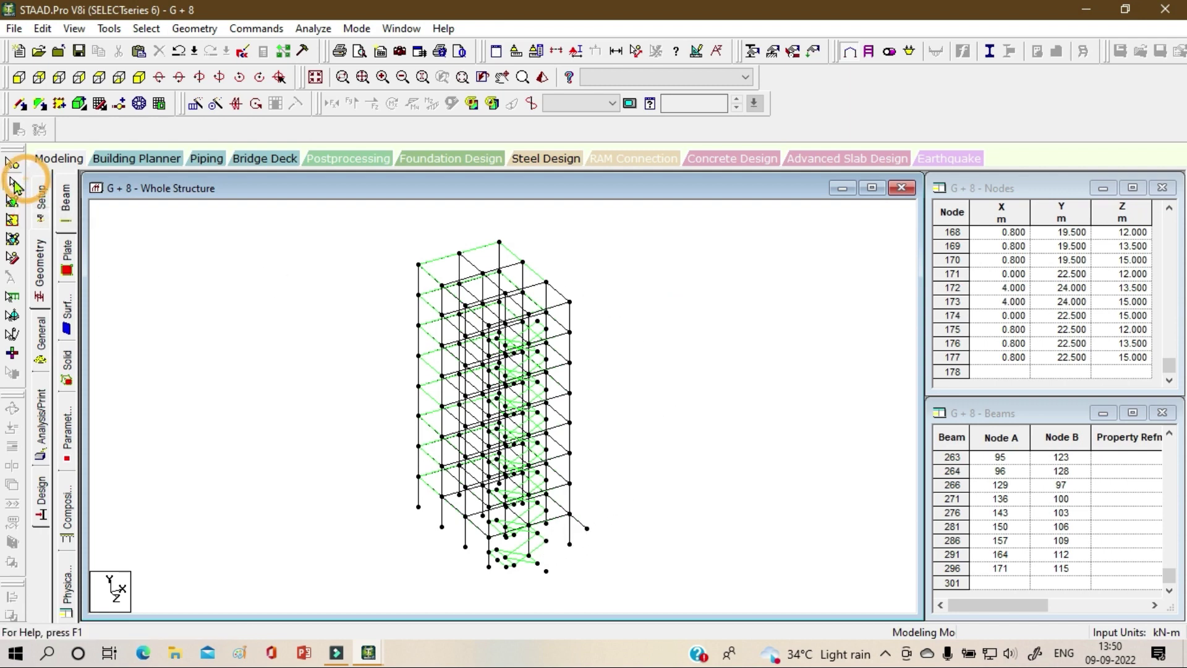
{"action": "left_click", "coordinate": [580, 522]}
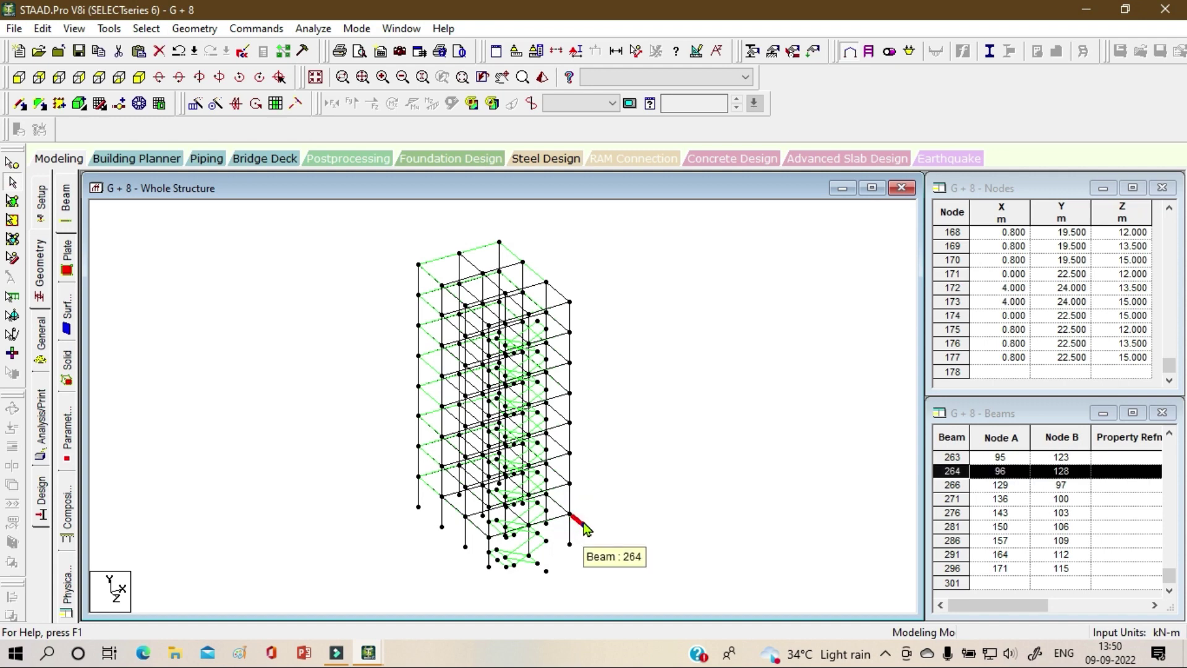
{"action": "left_click", "coordinate": [542, 540], "text": "ctrl"}
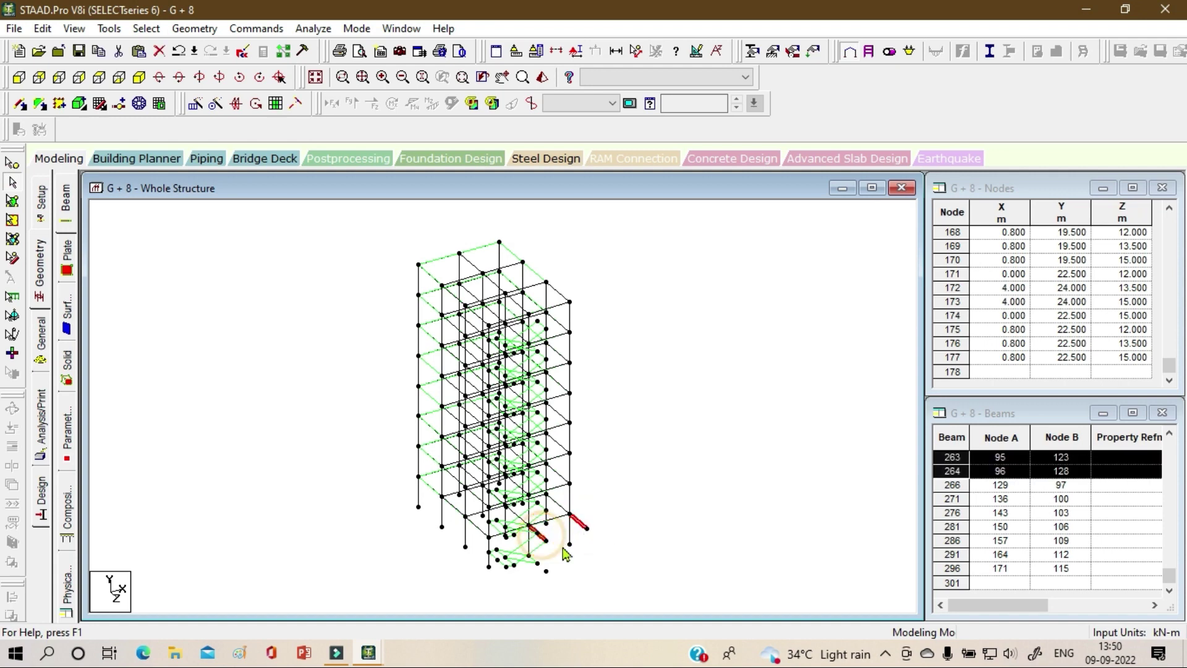
{"action": "left_click", "coordinate": [195, 105]}
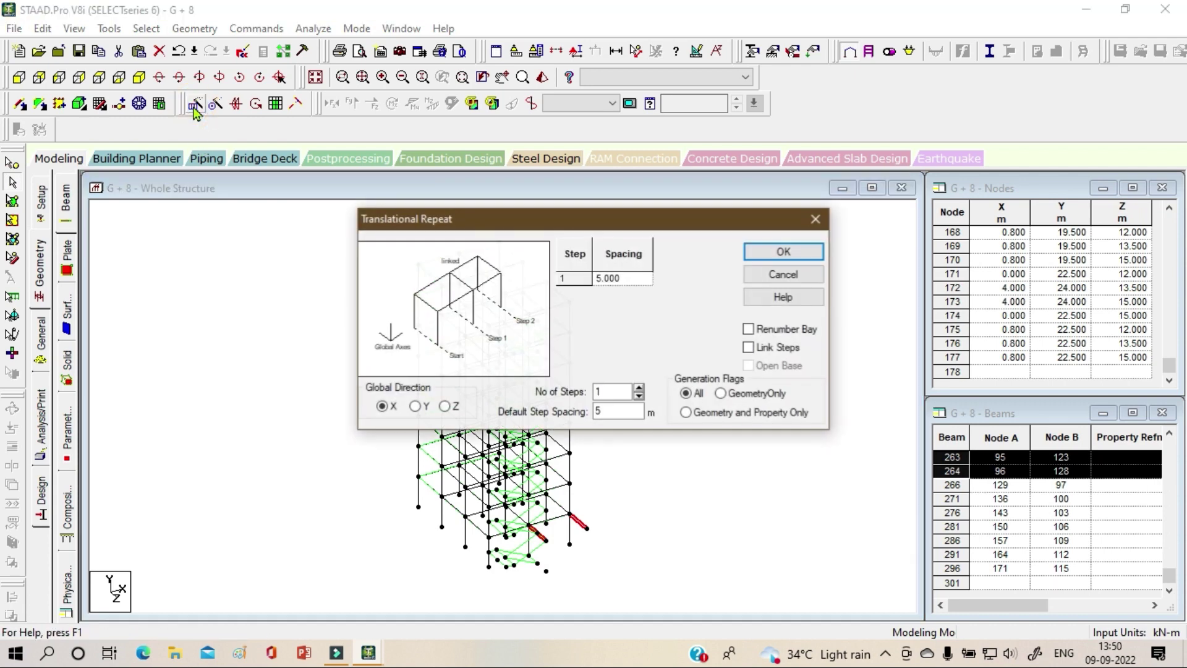
{"action": "left_click", "coordinate": [416, 406]}
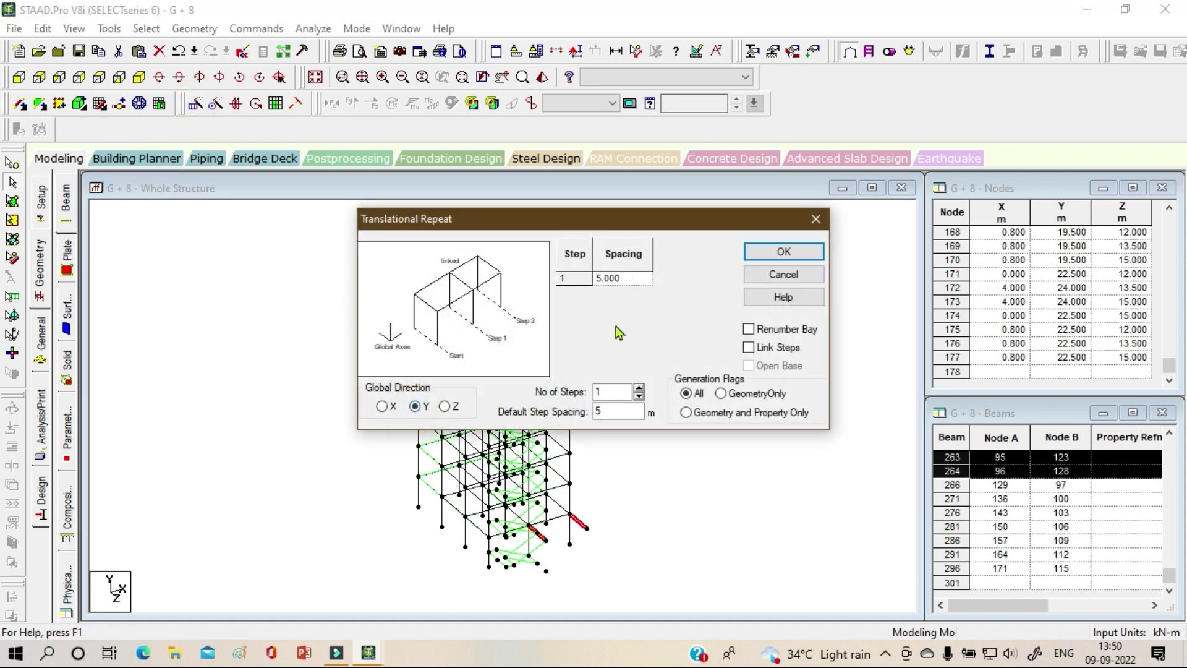
{"action": "double_click", "coordinate": [598, 411]}
{"action": "left_click", "coordinate": [638, 387]}
{"action": "left_click", "coordinate": [638, 387]}
{"action": "left_click", "coordinate": [638, 387]}
{"action": "left_click", "coordinate": [638, 387]}
{"action": "left_click", "coordinate": [638, 387]}
{"action": "left_click", "coordinate": [638, 387]}
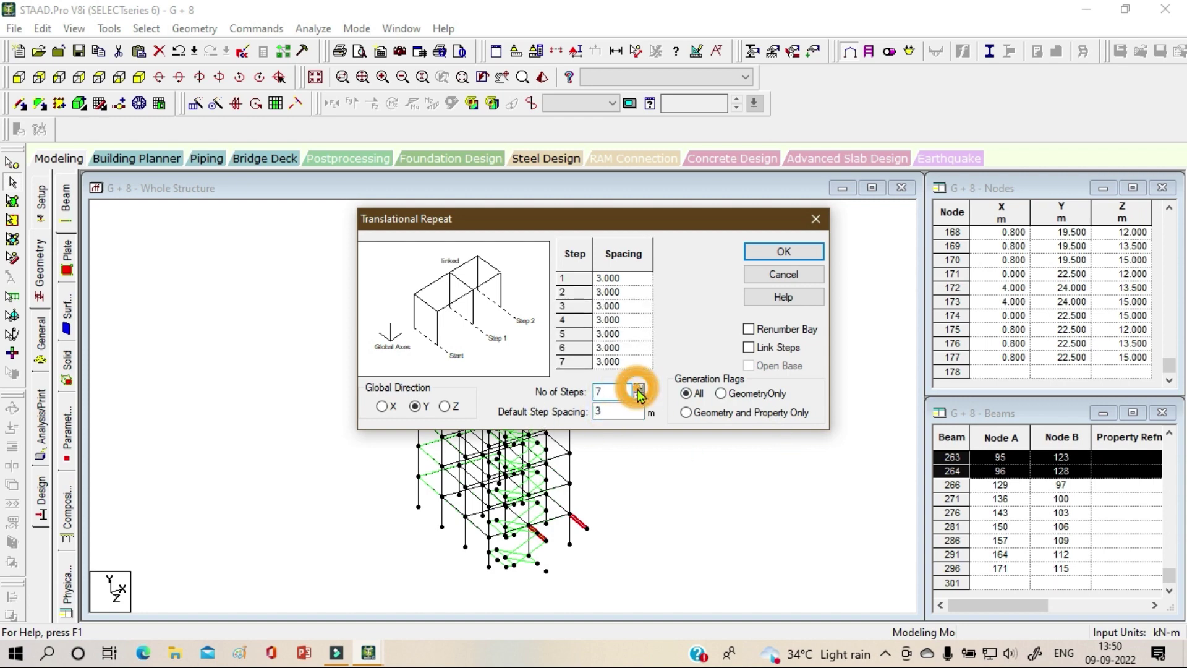
{"action": "left_click", "coordinate": [796, 256]}
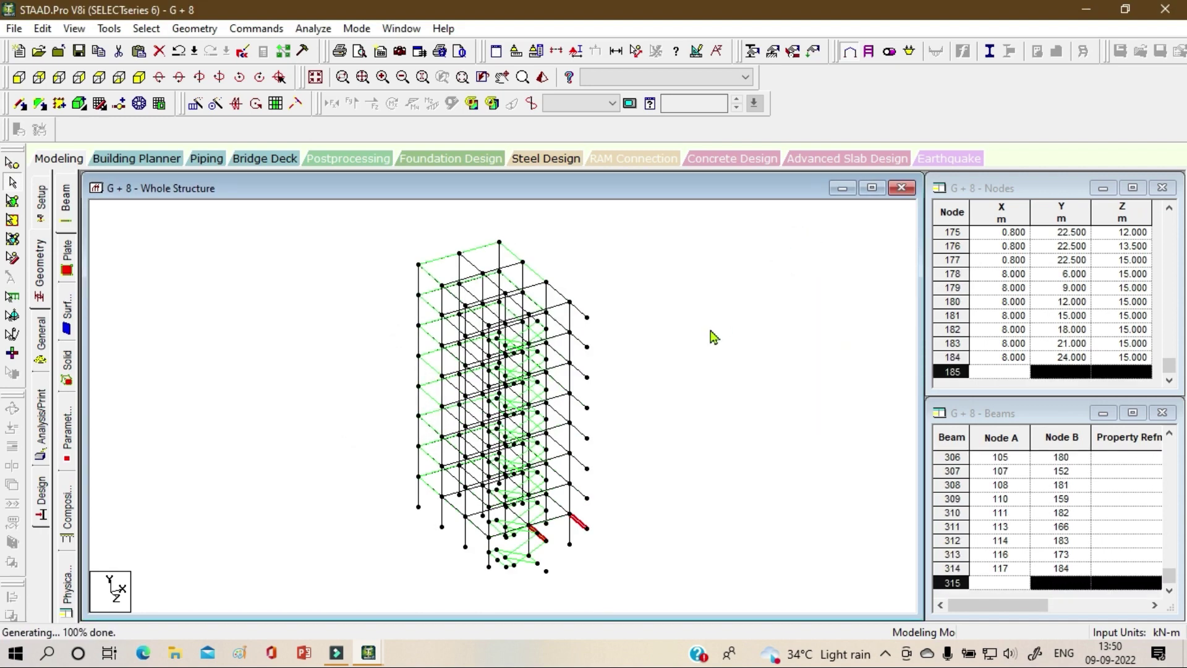
{"action": "left_click", "coordinate": [580, 311]}
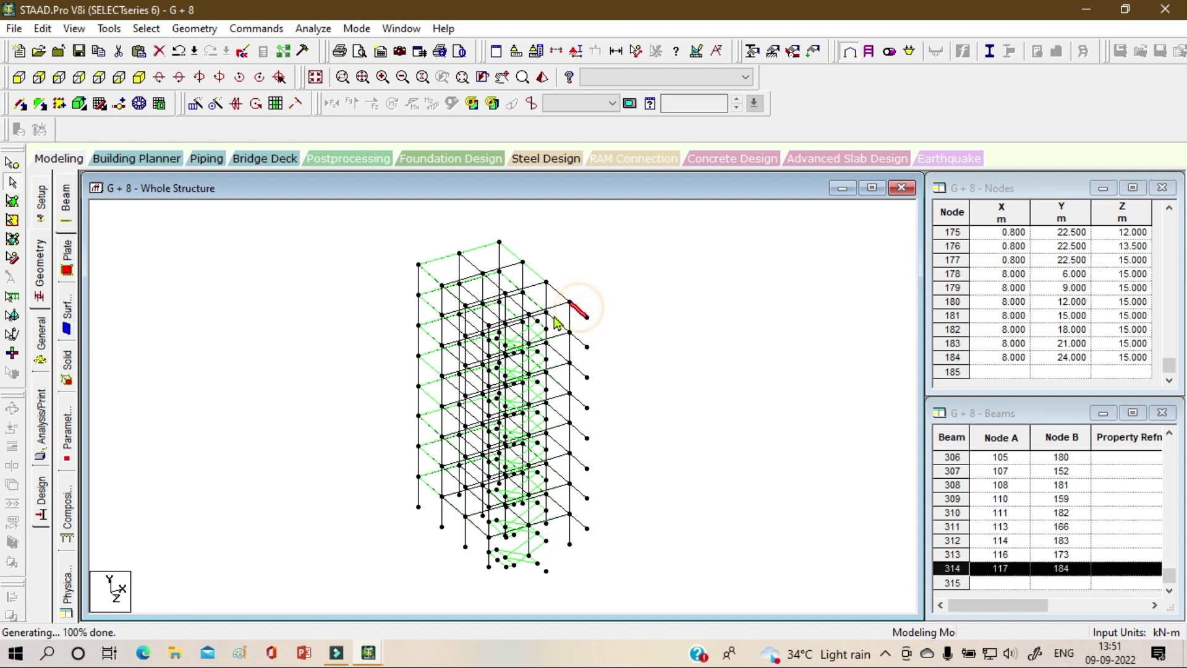
{"action": "left_click", "coordinate": [704, 300]}
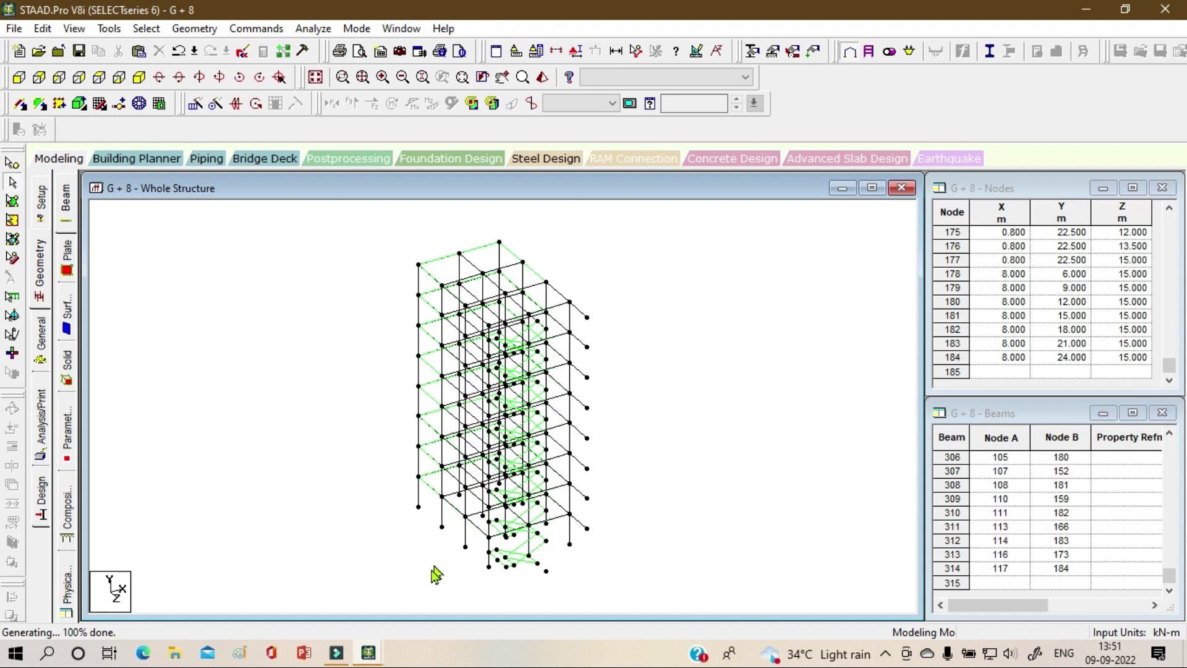
{"action": "left_click", "coordinate": [604, 580]}
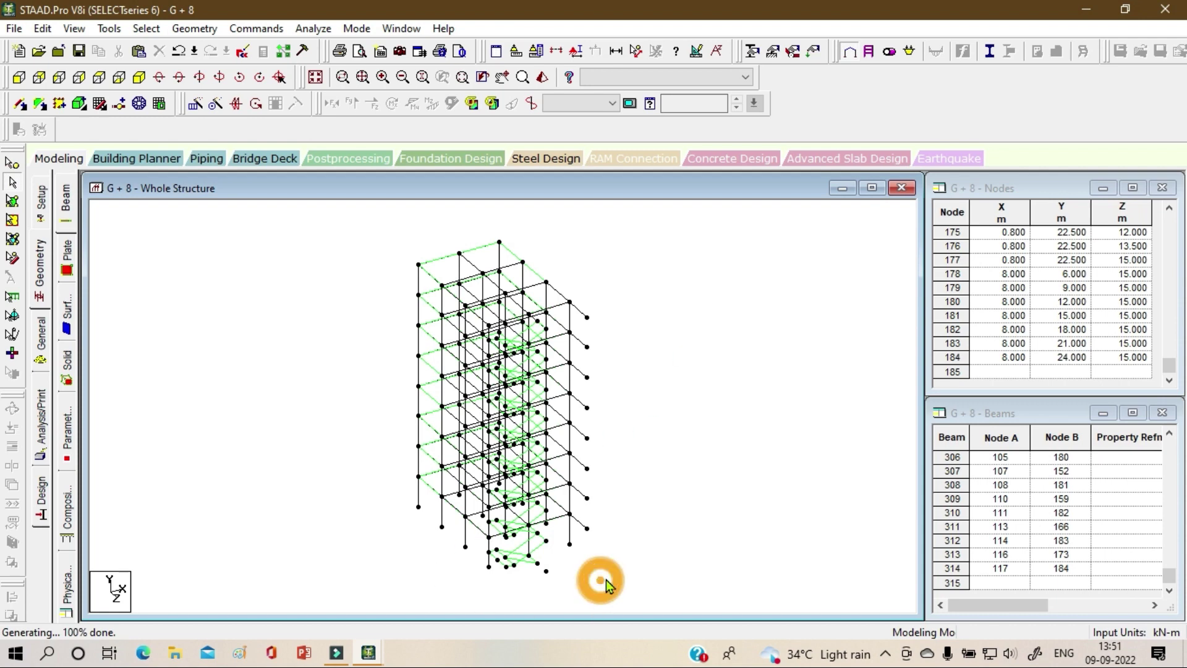
- Add a quad plate in the open bay beside the staircase at the lowest floor level, using the end nodes of the two projecting beams
{"action": "left_click", "coordinate": [98, 77]}
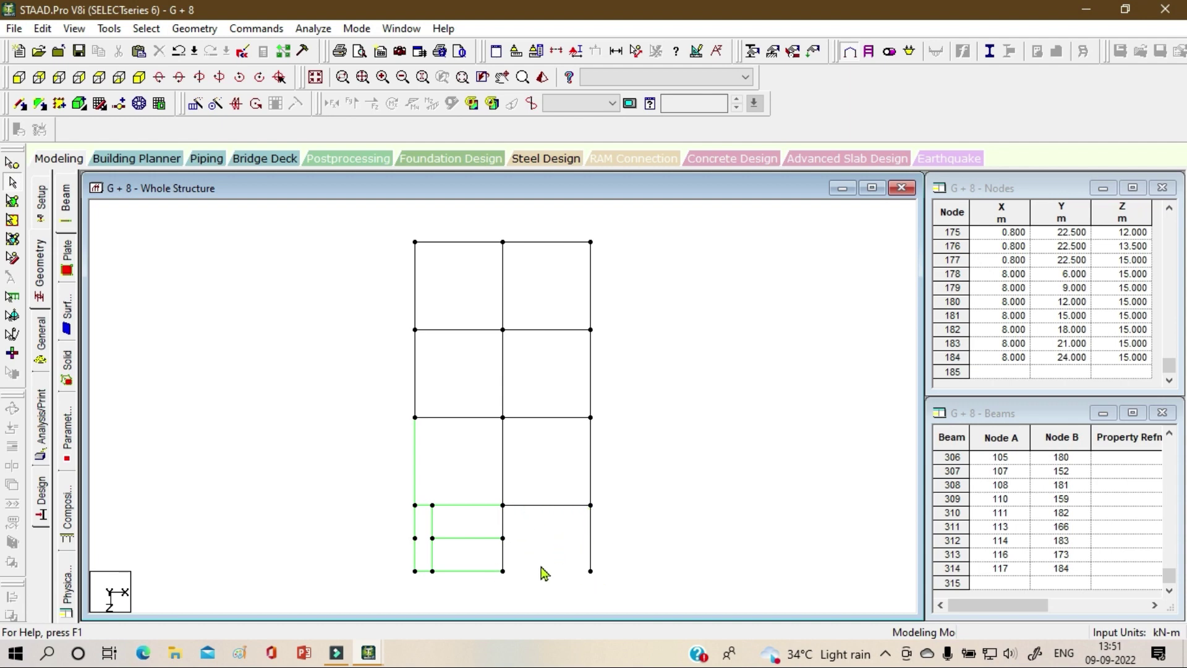
{"action": "left_click", "coordinate": [139, 77]}
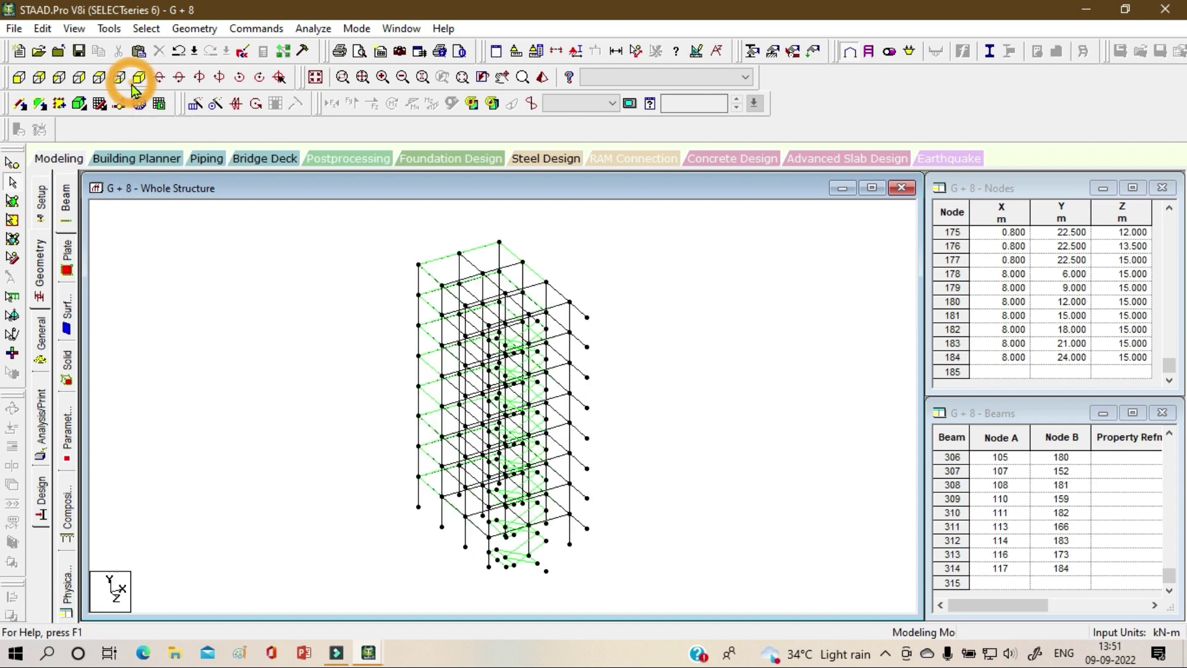
{"action": "scroll", "coordinate": [573, 565], "scroll_direction": "up", "scroll_amount": 3}
{"action": "middle_click_drag", "start_coordinate": [577, 575], "coordinate": [475, 418]}
{"action": "scroll", "coordinate": [475, 418], "scroll_direction": "up", "scroll_amount": 1}
{"action": "scroll", "coordinate": [490, 511], "scroll_direction": "up", "scroll_amount": 1}
{"action": "middle_click_drag", "start_coordinate": [490, 512], "coordinate": [456, 515]}
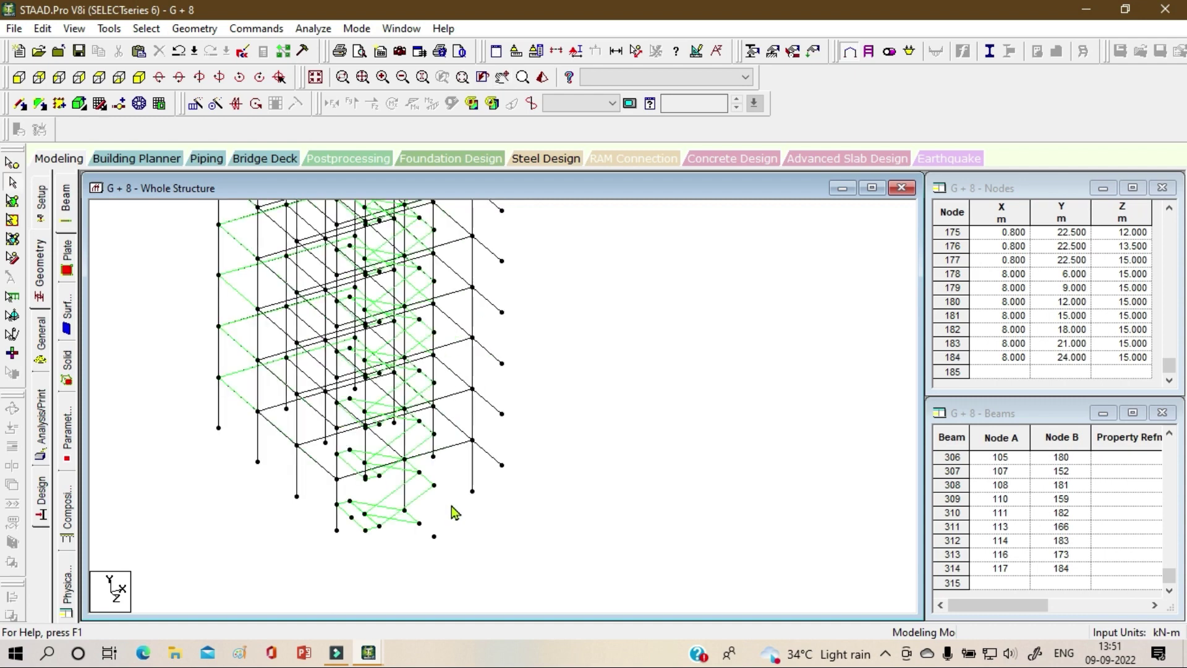
{"action": "left_click", "coordinate": [191, 28]}
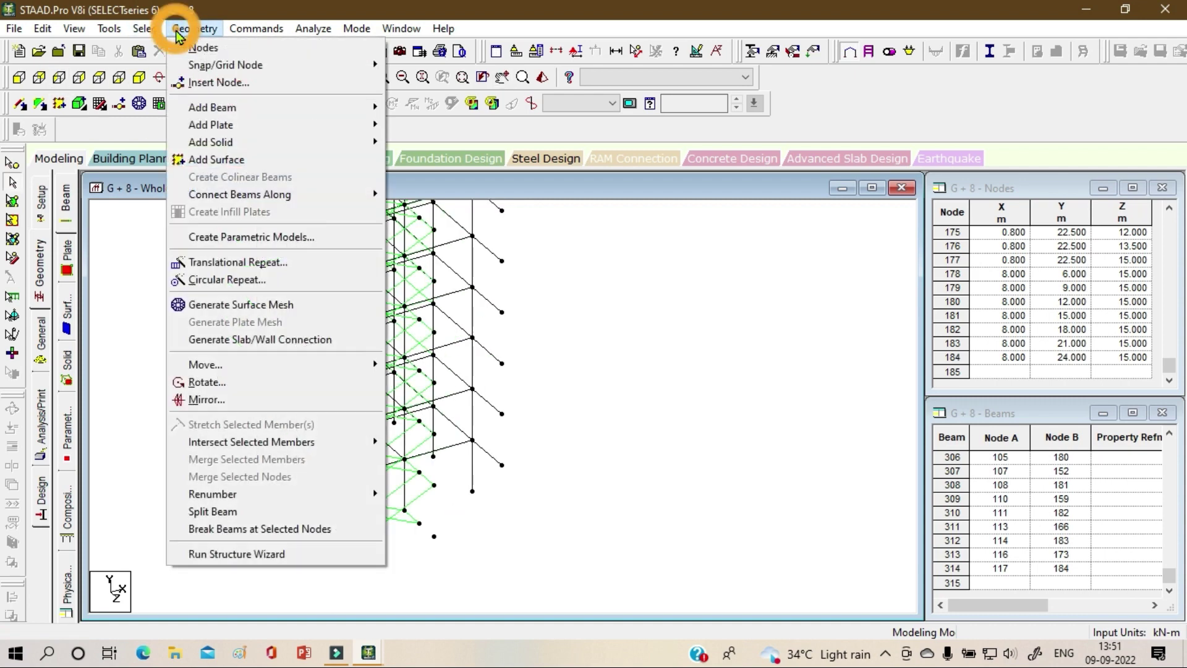
{"action": "mouse_move", "coordinate": [250, 131]}
{"action": "left_click", "coordinate": [427, 153]}
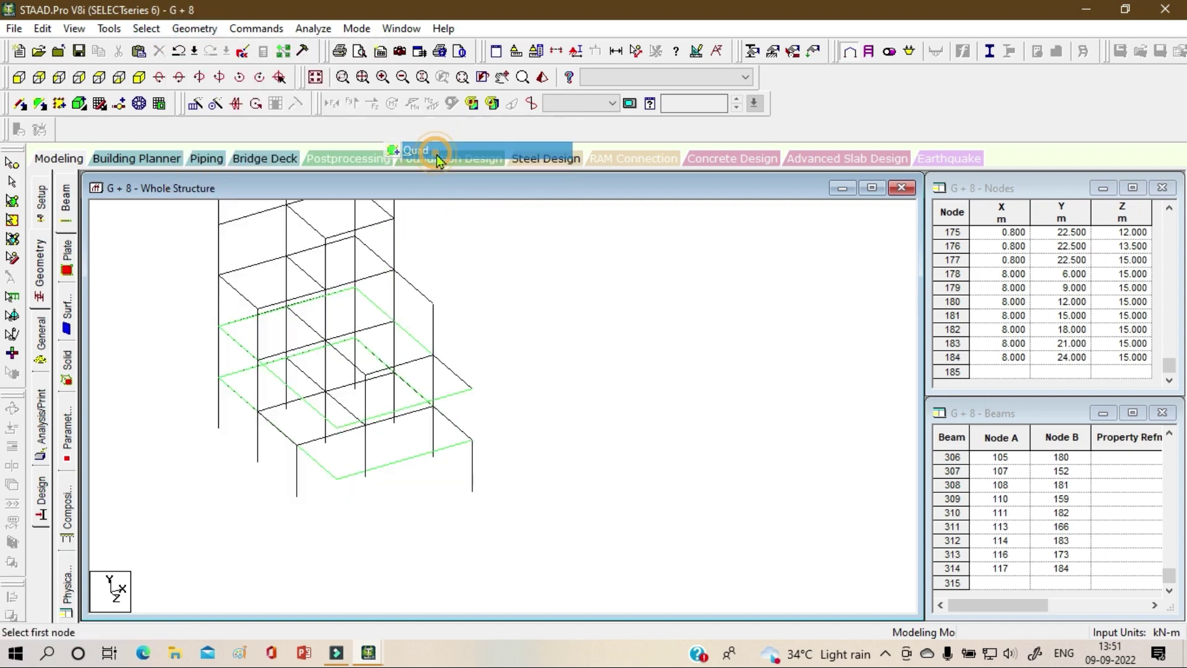
{"action": "left_click", "coordinate": [405, 459]}
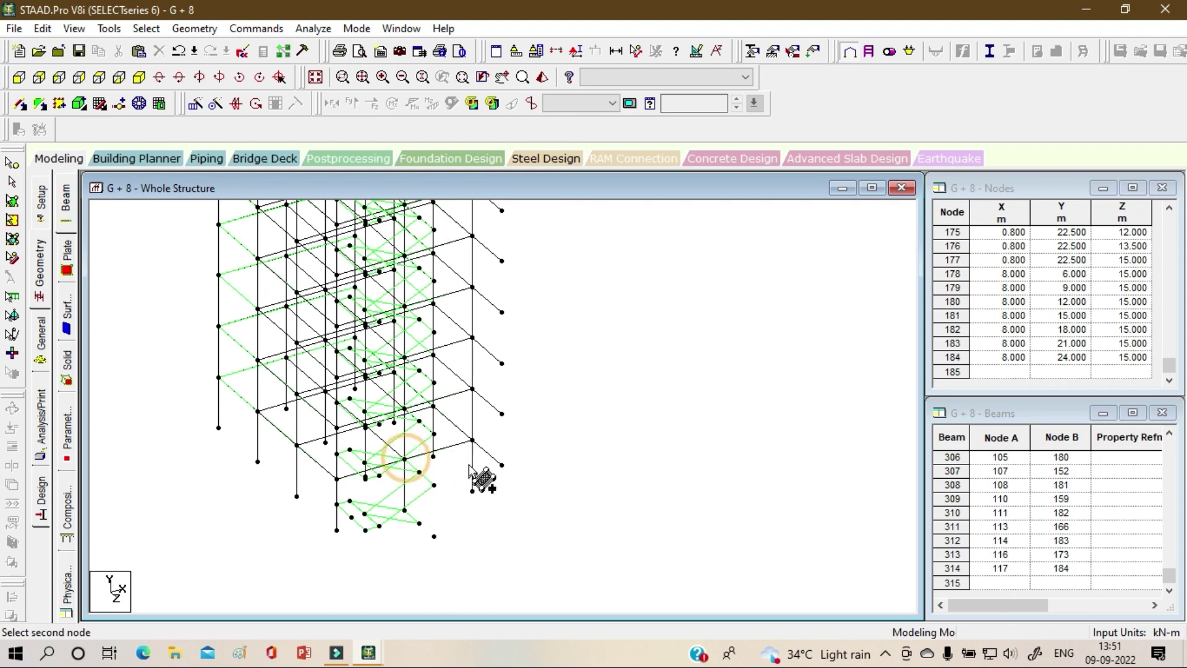
{"action": "left_click", "coordinate": [472, 441]}
{"action": "left_click", "coordinate": [501, 464]}
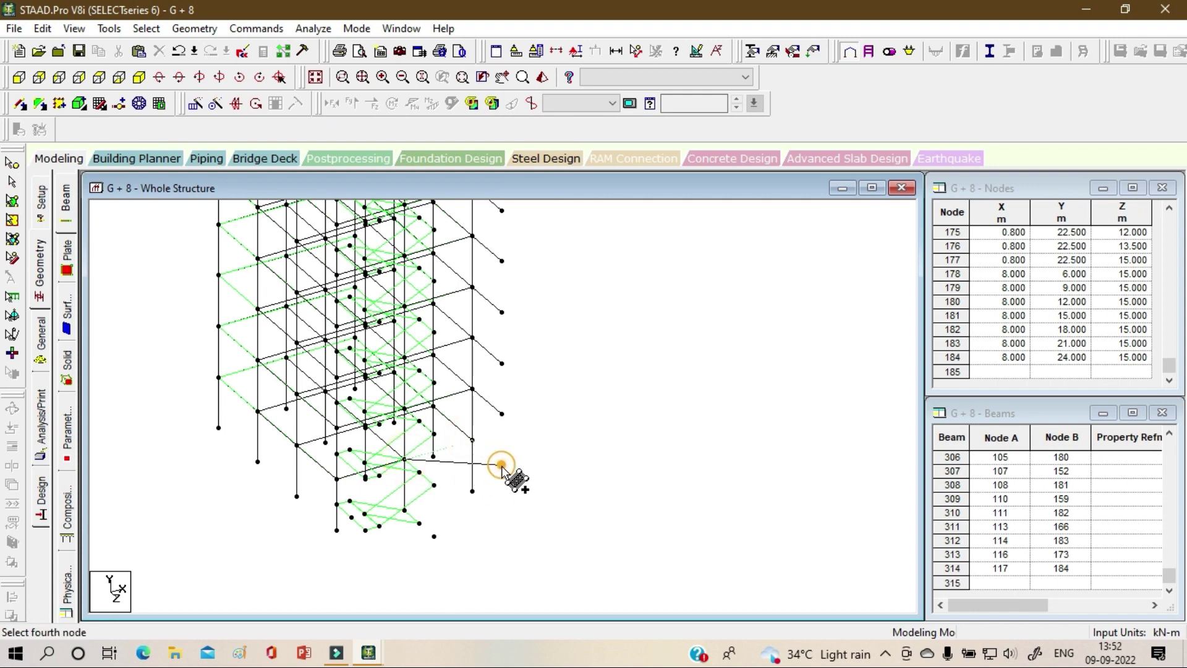
{"action": "left_click", "coordinate": [434, 484]}
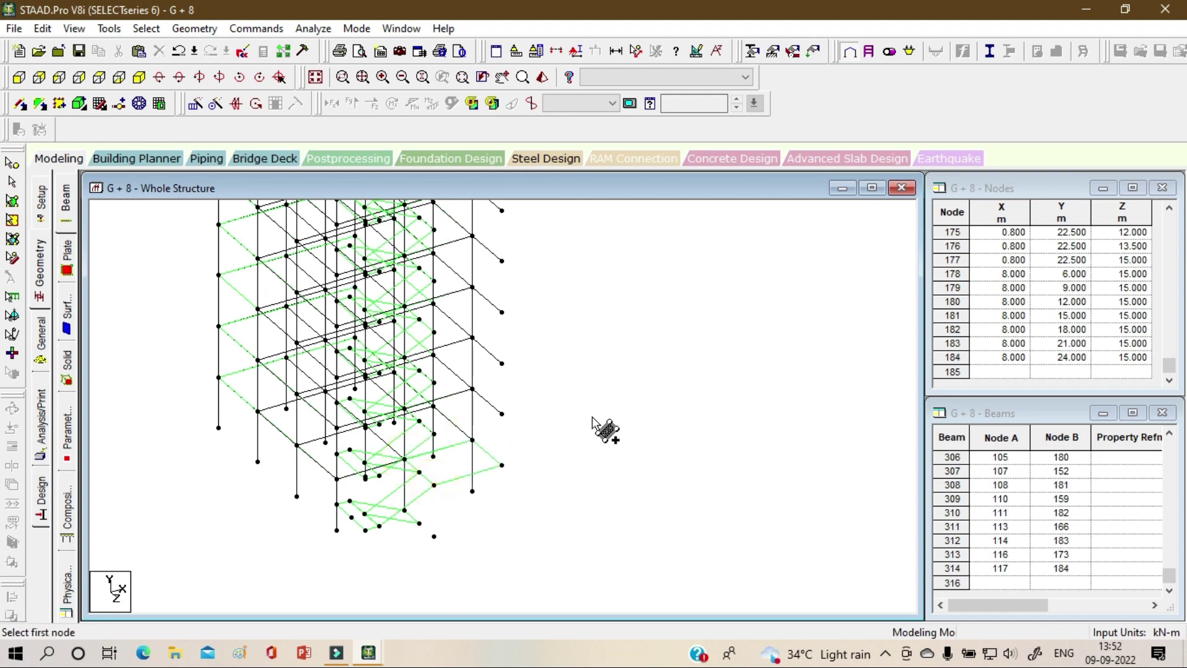
- Repeat the new quad slab plate upward with Translational Repeat along Y, using 7 steps at 3 m spacing
{"action": "scroll", "coordinate": [574, 462], "scroll_direction": "down", "scroll_amount": 1}
{"action": "scroll", "coordinate": [559, 462], "scroll_direction": "down", "scroll_amount": 1}
{"action": "middle_click_drag", "start_coordinate": [515, 371], "coordinate": [524, 512]}
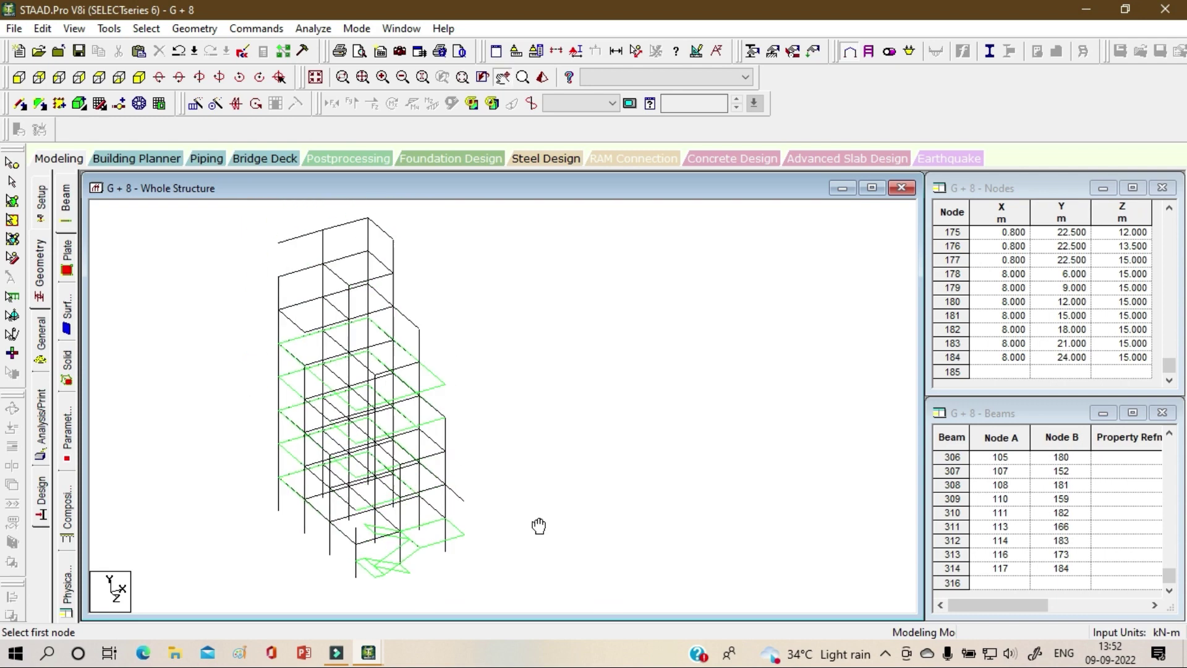
{"action": "left_click", "coordinate": [12, 201]}
{"action": "left_click", "coordinate": [428, 534]}
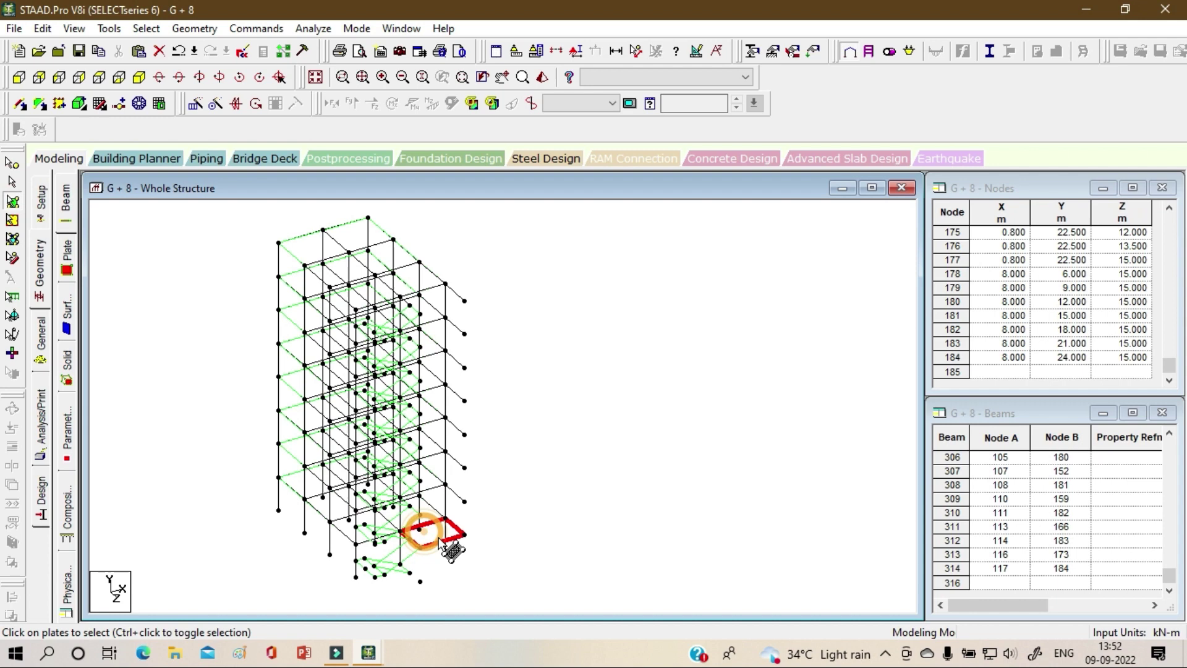
{"action": "right_click", "coordinate": [691, 272]}
{"action": "left_click", "coordinate": [195, 105]}
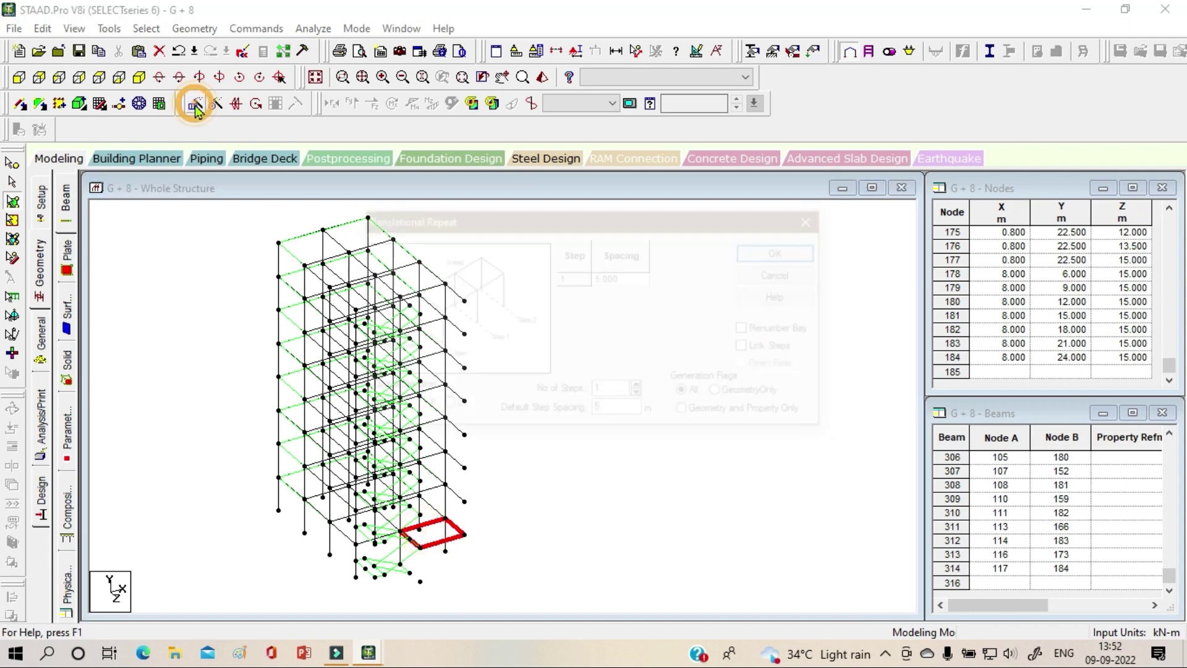
{"action": "left_click", "coordinate": [195, 105]}
{"action": "left_click_drag", "start_coordinate": [565, 223], "coordinate": [691, 141]}
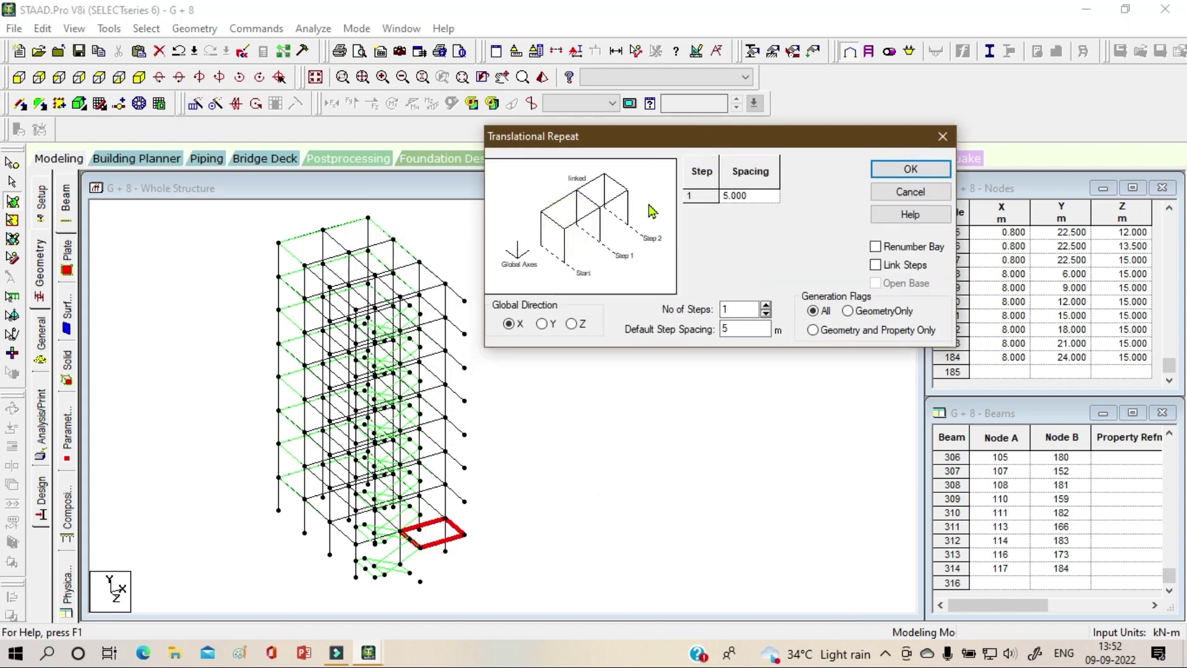
{"action": "left_click", "coordinate": [543, 324]}
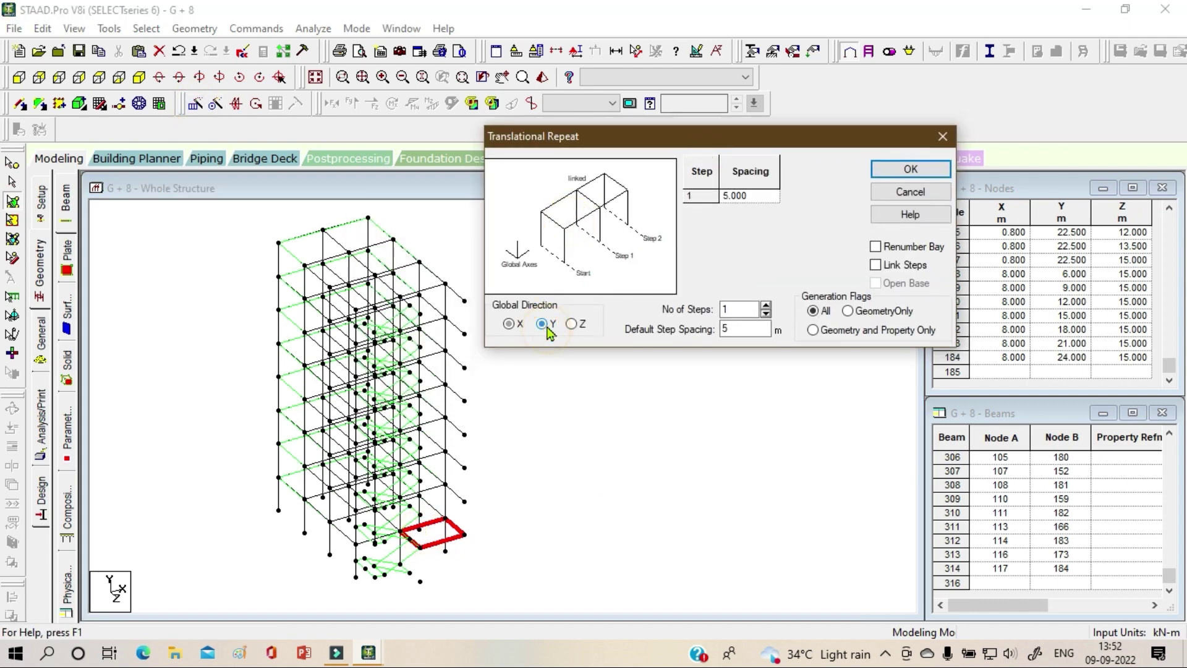
{"action": "left_click", "coordinate": [766, 306]}
{"action": "left_click", "coordinate": [766, 306]}
{"action": "left_click", "coordinate": [766, 306]}
{"action": "left_click", "coordinate": [766, 306]}
{"action": "left_click", "coordinate": [766, 306]}
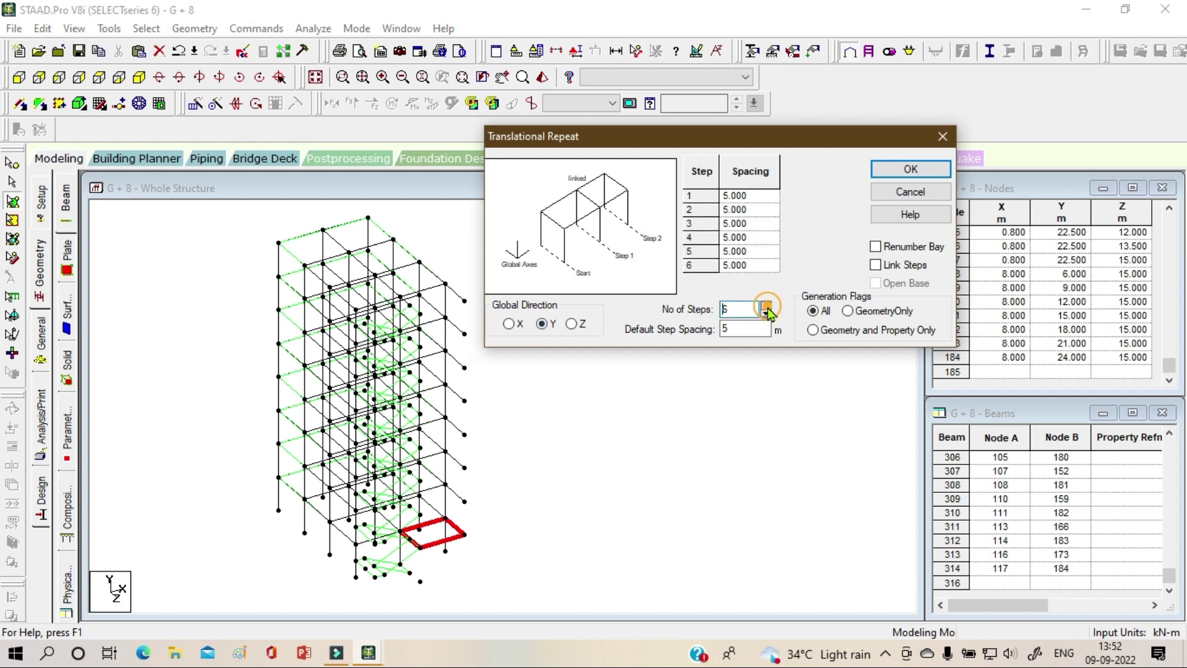
{"action": "double_click", "coordinate": [749, 328]}
{"action": "type", "text": "3"}
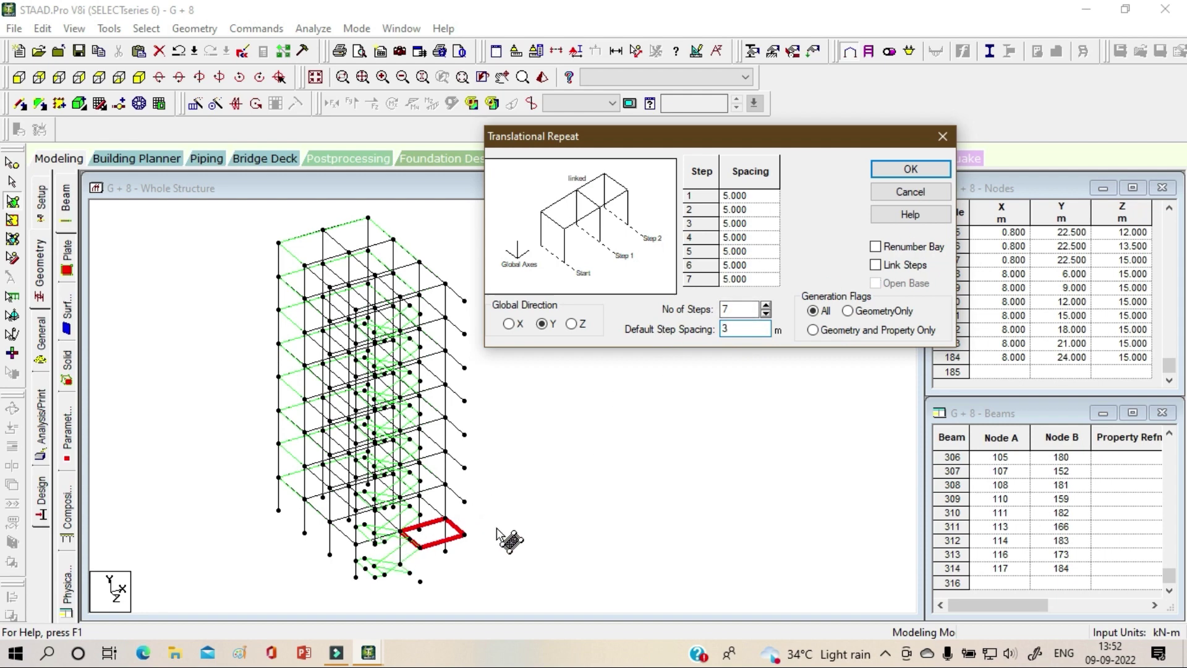
{"action": "left_click", "coordinate": [901, 171]}
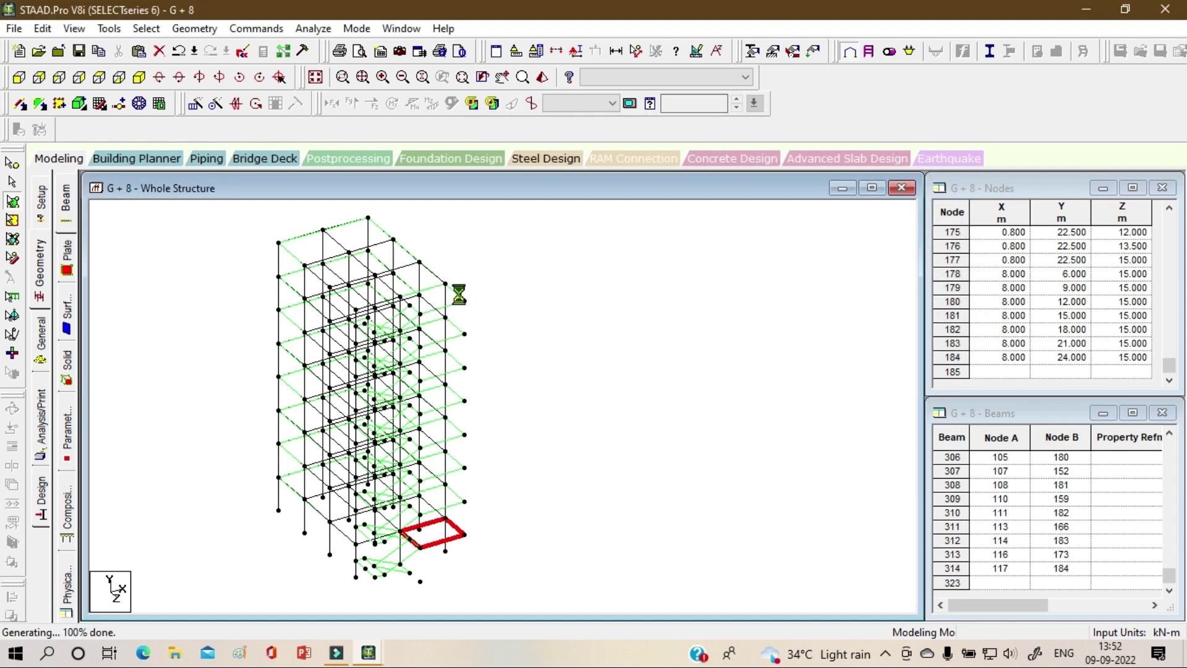
{"action": "left_click", "coordinate": [669, 378]}
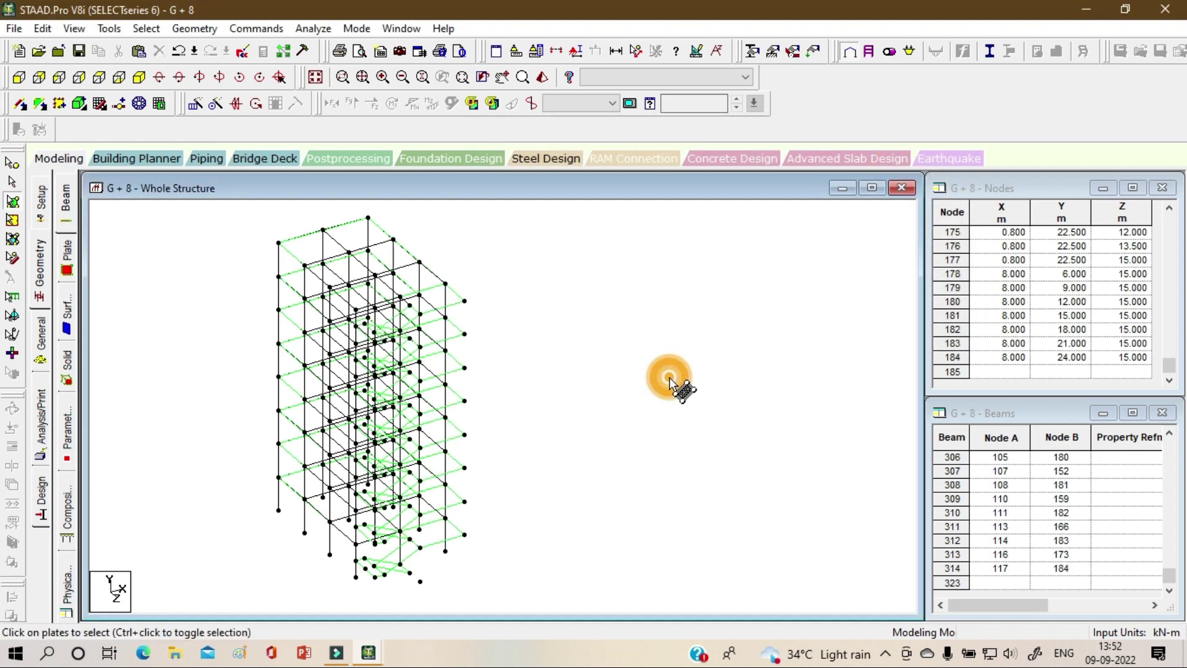
- Examine the completed floor slabs and staircase from several angles in the 3D rendering, and close the rendering
{"action": "left_click", "coordinate": [542, 76]}
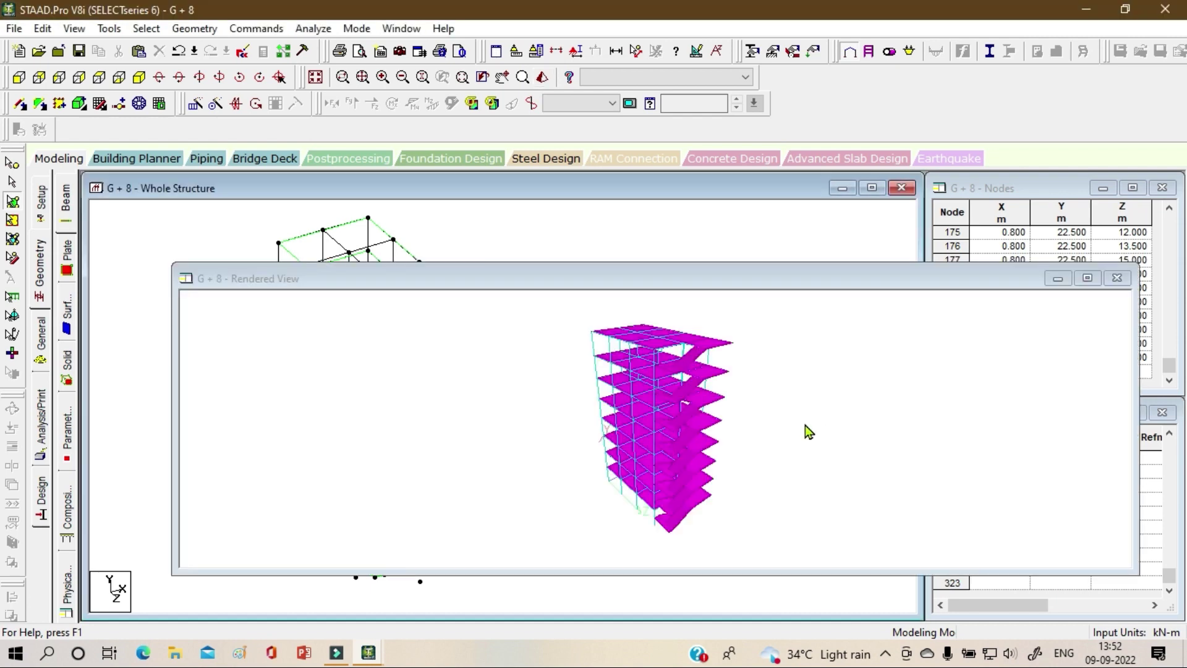
{"action": "left_click_drag", "start_coordinate": [760, 427], "coordinate": [784, 499]}
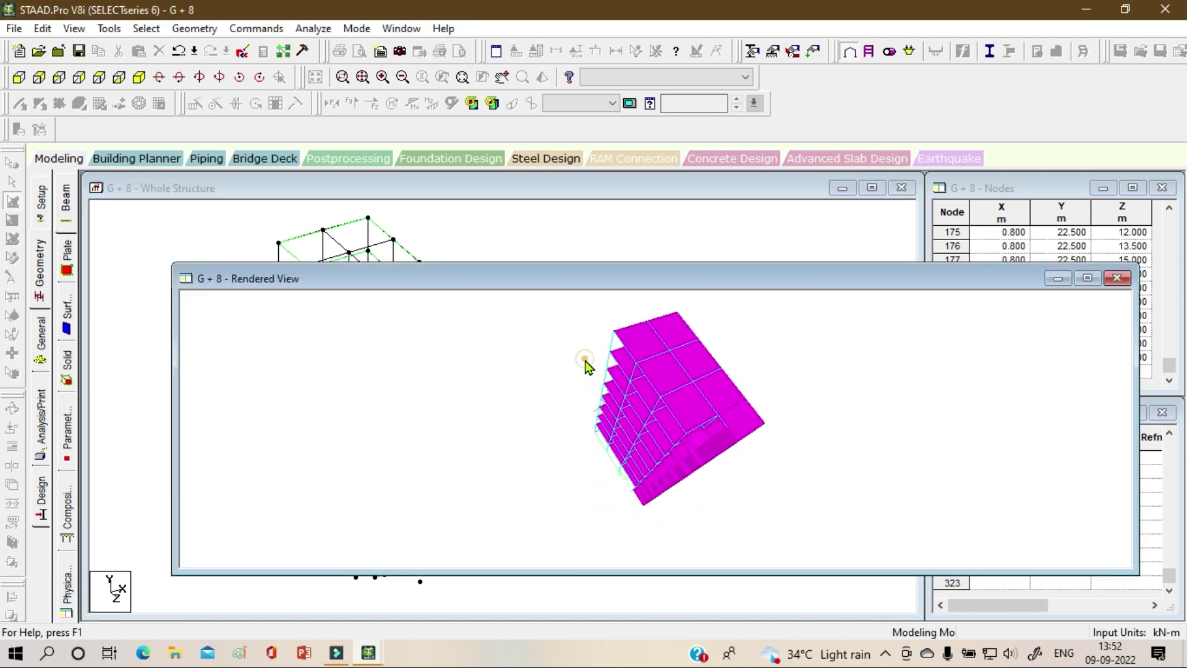
{"action": "left_click_drag", "start_coordinate": [585, 363], "coordinate": [439, 403]}
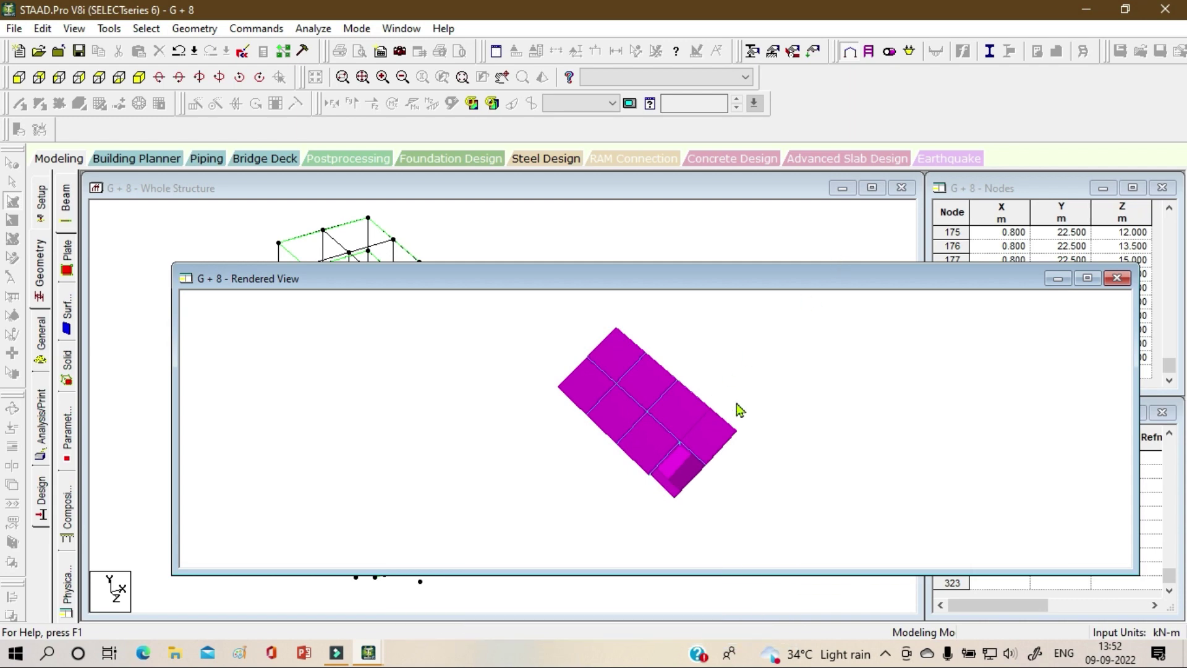
{"action": "left_click", "coordinate": [1117, 278]}
{"action": "left_click", "coordinate": [674, 366]}
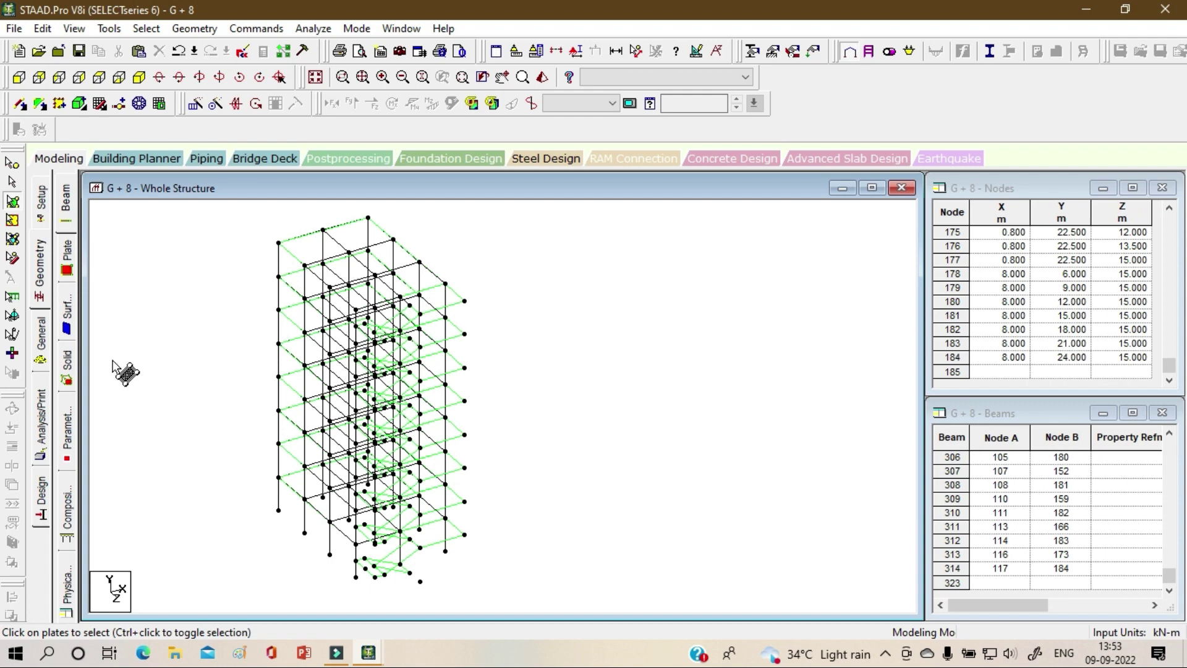
- Define a rectangular concrete section property with YD 0.3 m and ZD 0.3 m
{"action": "left_click", "coordinate": [40, 355]}
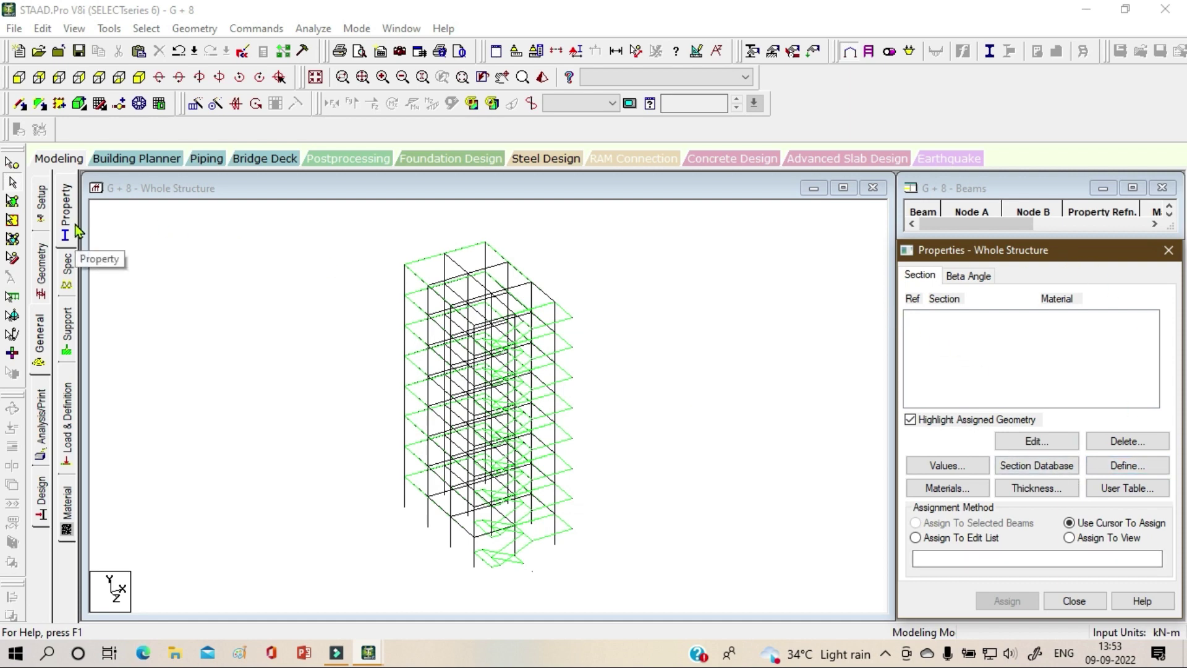
{"action": "left_click", "coordinate": [1139, 470]}
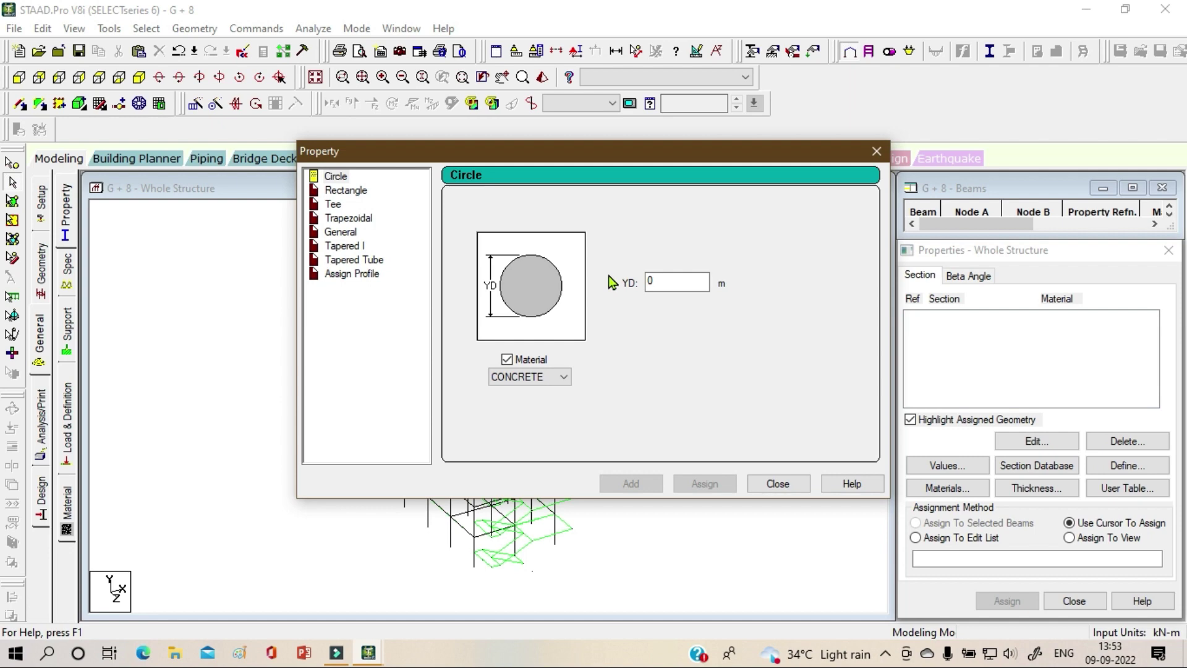
{"action": "left_click", "coordinate": [346, 190]}
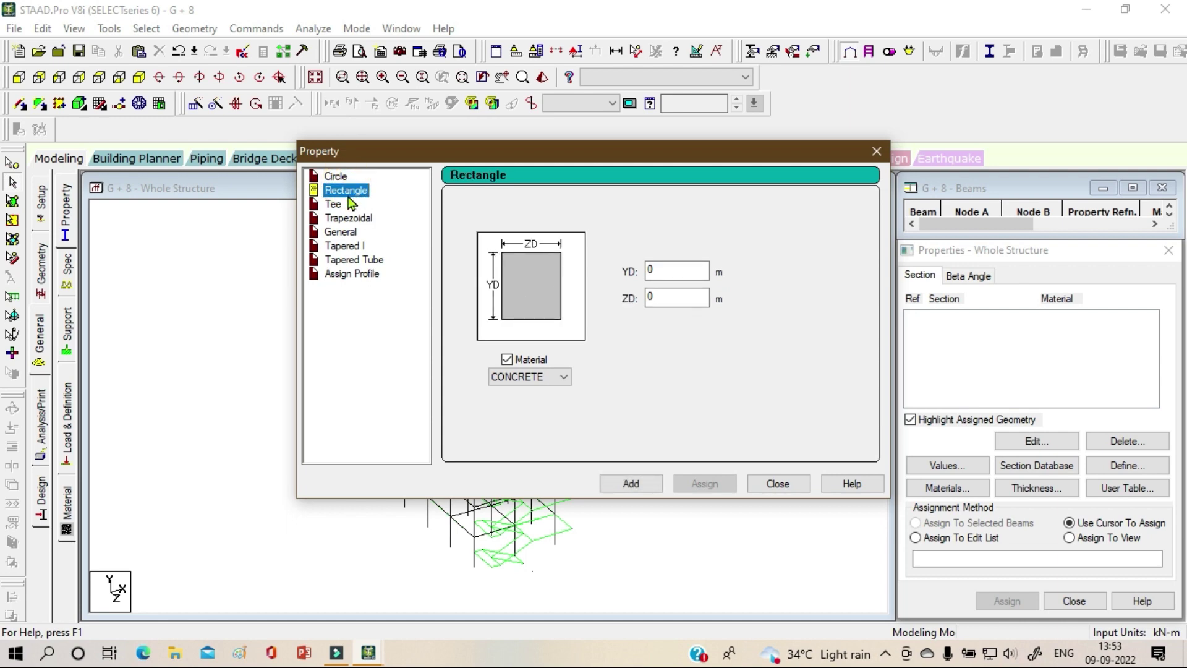
{"action": "left_click", "coordinate": [678, 272]}
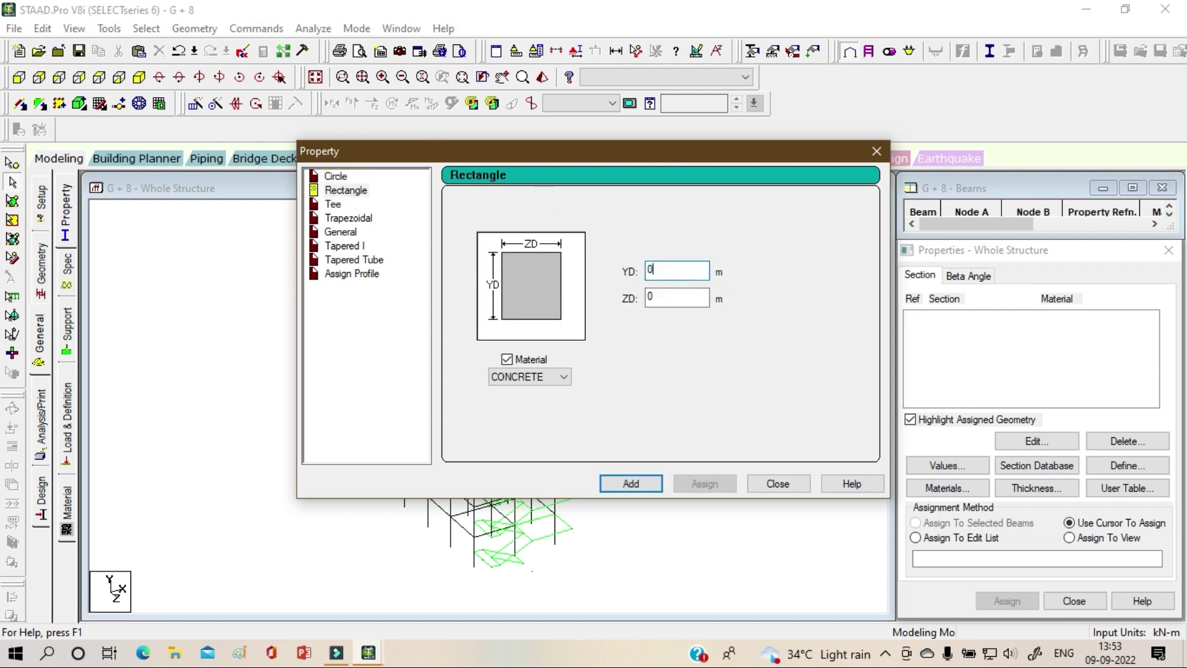
{"action": "type", "text": ".3"}
{"action": "key", "text": "Tab"}
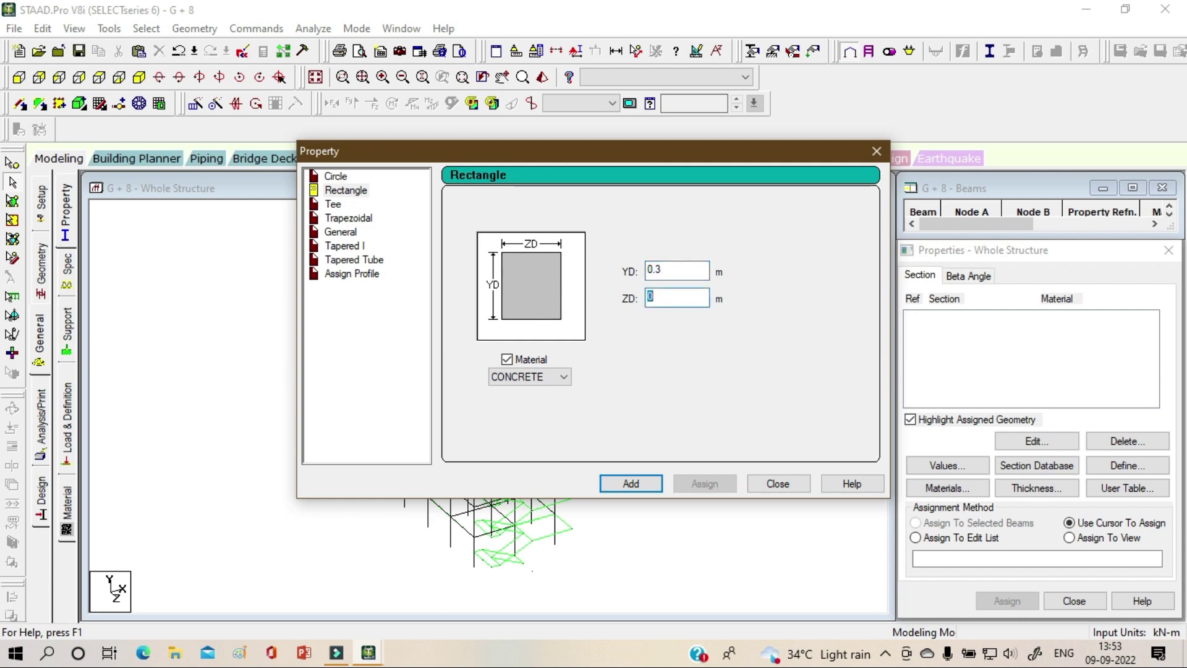
{"action": "type", "text": "0.3"}
{"action": "left_click", "coordinate": [630, 484]}
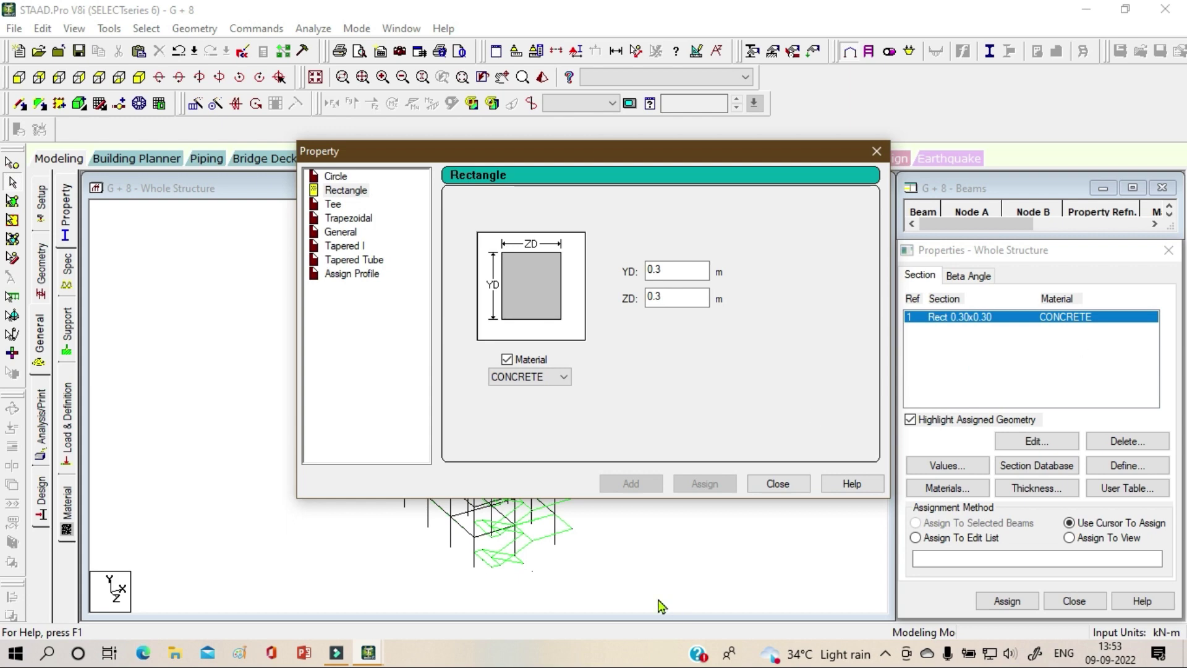
- Add a second rectangular concrete section with YD 0.35 m and ZD 0.35 m, and finish defining sections
{"action": "left_click", "coordinate": [683, 272]}
{"action": "type", "text": "5"}
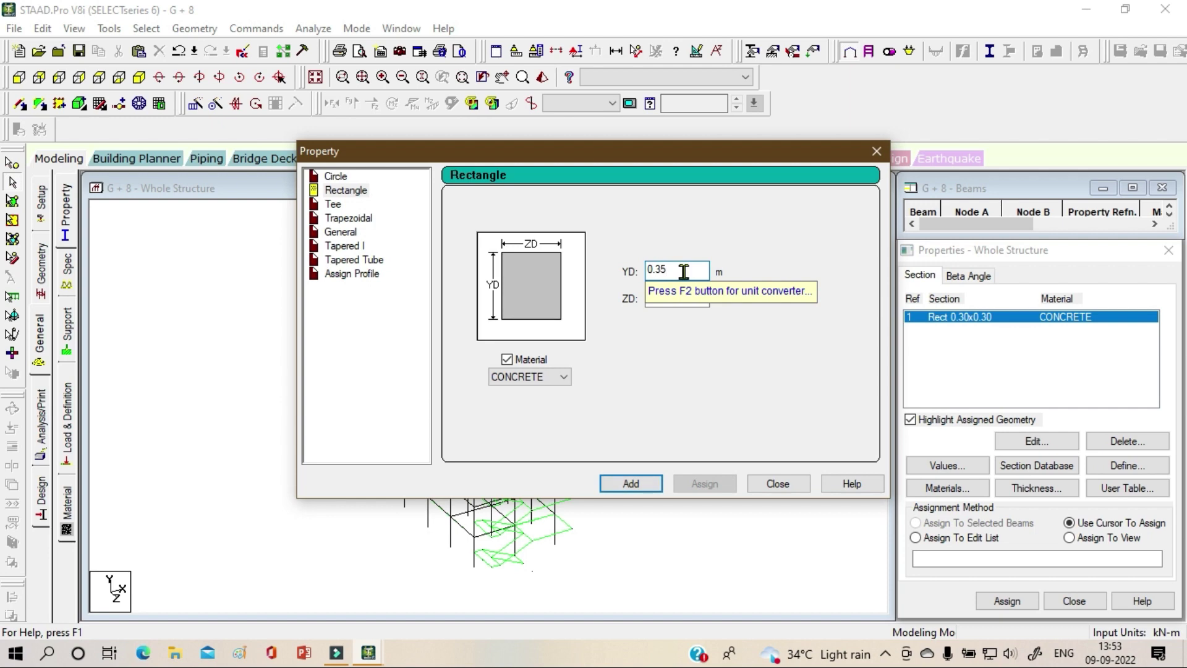
{"action": "left_click", "coordinate": [674, 297]}
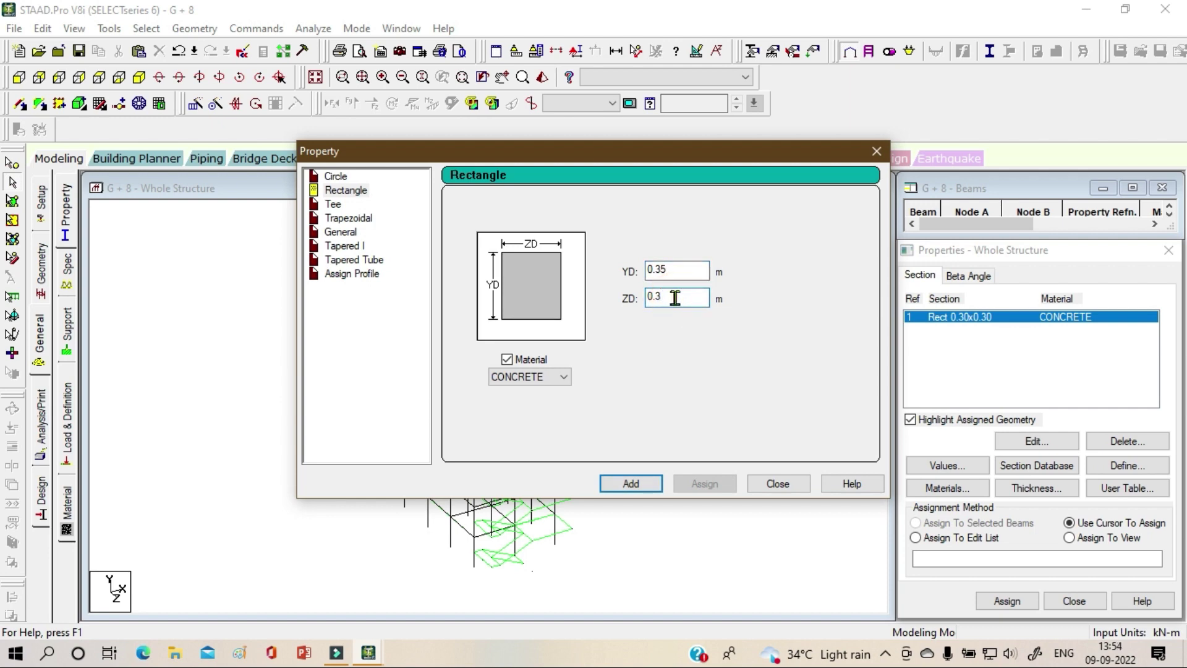
{"action": "type", "text": "5"}
{"action": "left_click", "coordinate": [654, 482]}
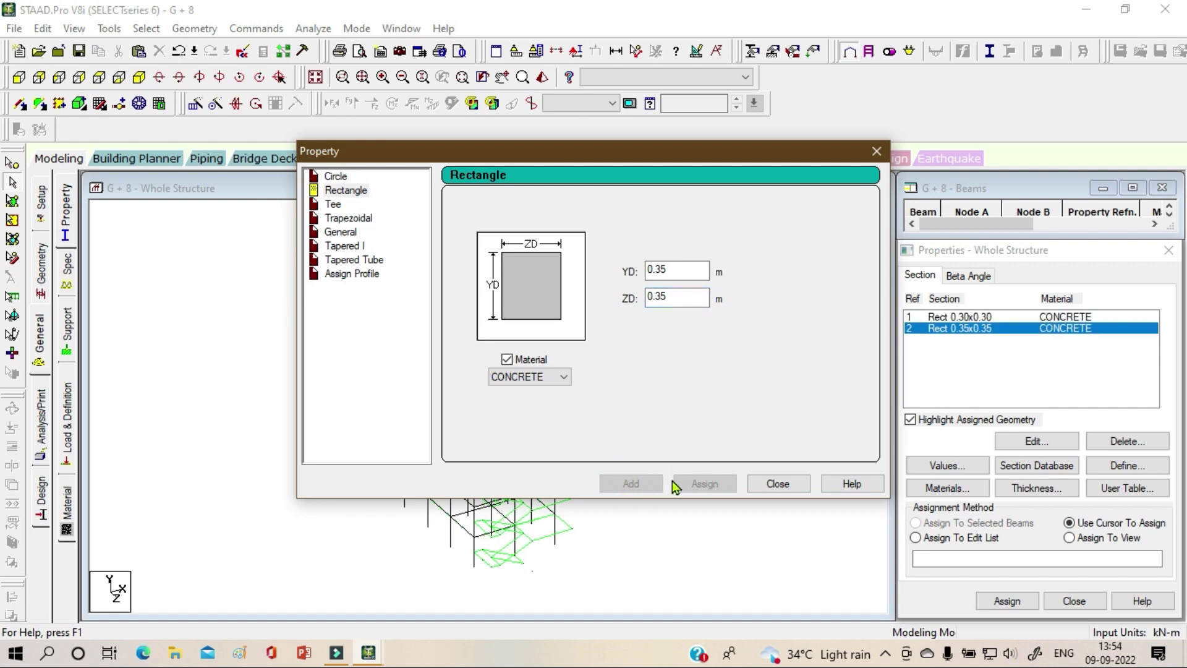
{"action": "left_click", "coordinate": [775, 484]}
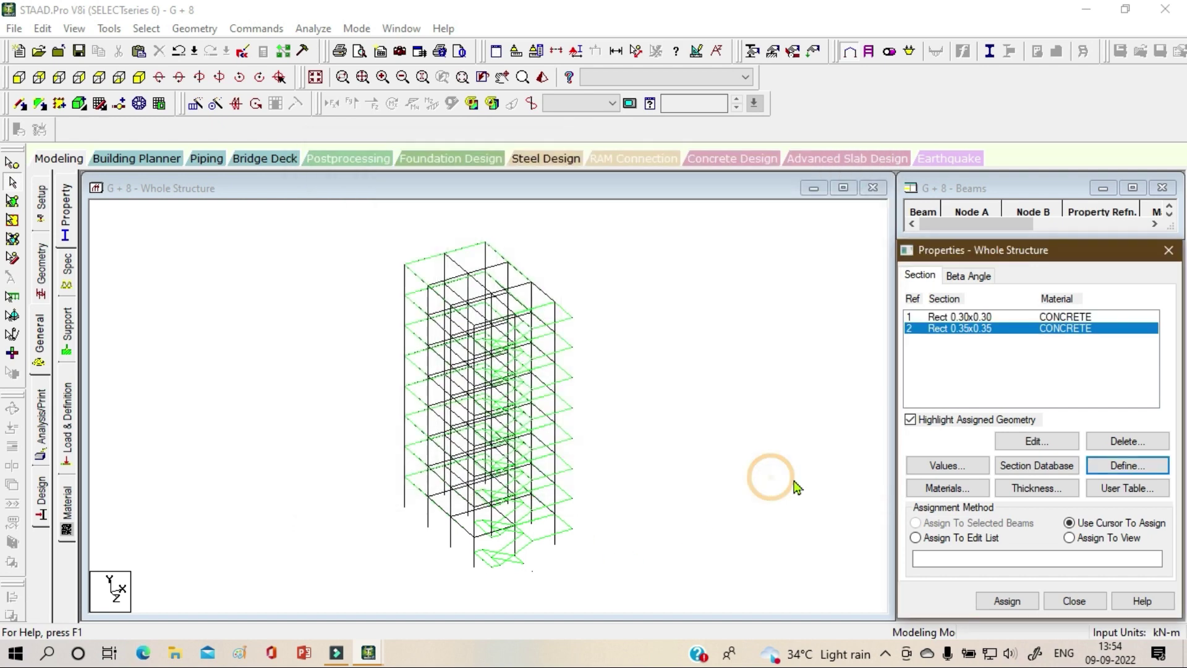
- Define a concrete plate element thickness of 0.125 m at all four nodes
{"action": "left_click", "coordinate": [1037, 489]}
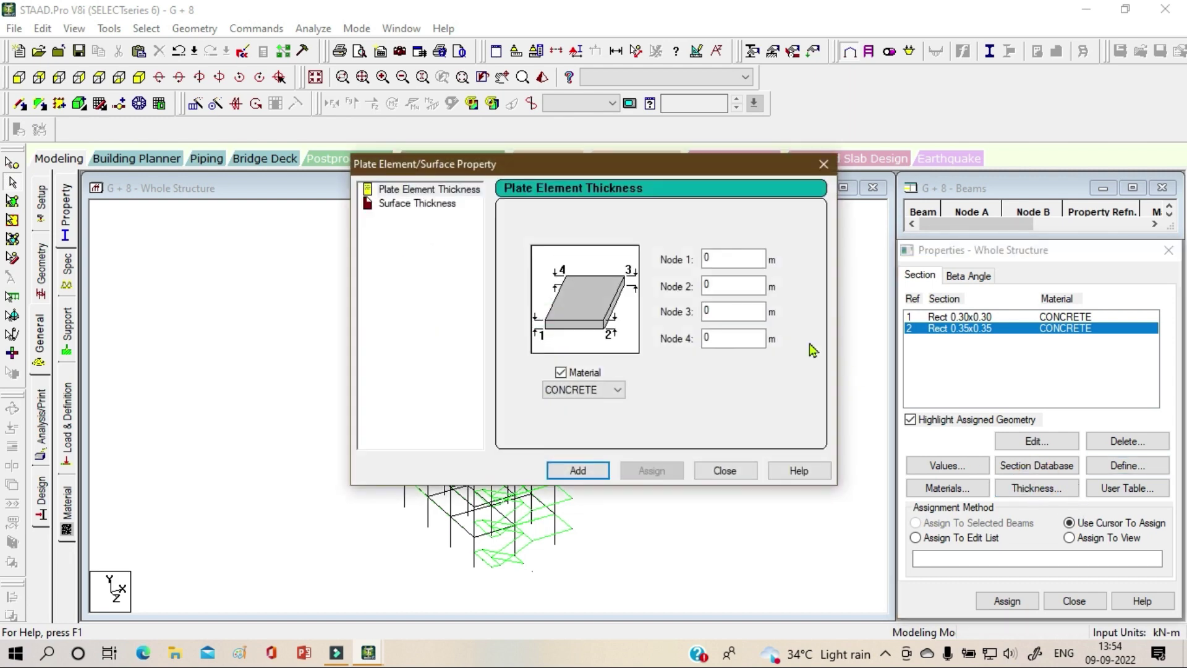
{"action": "left_click", "coordinate": [734, 262]}
{"action": "type", "text": ".125"}
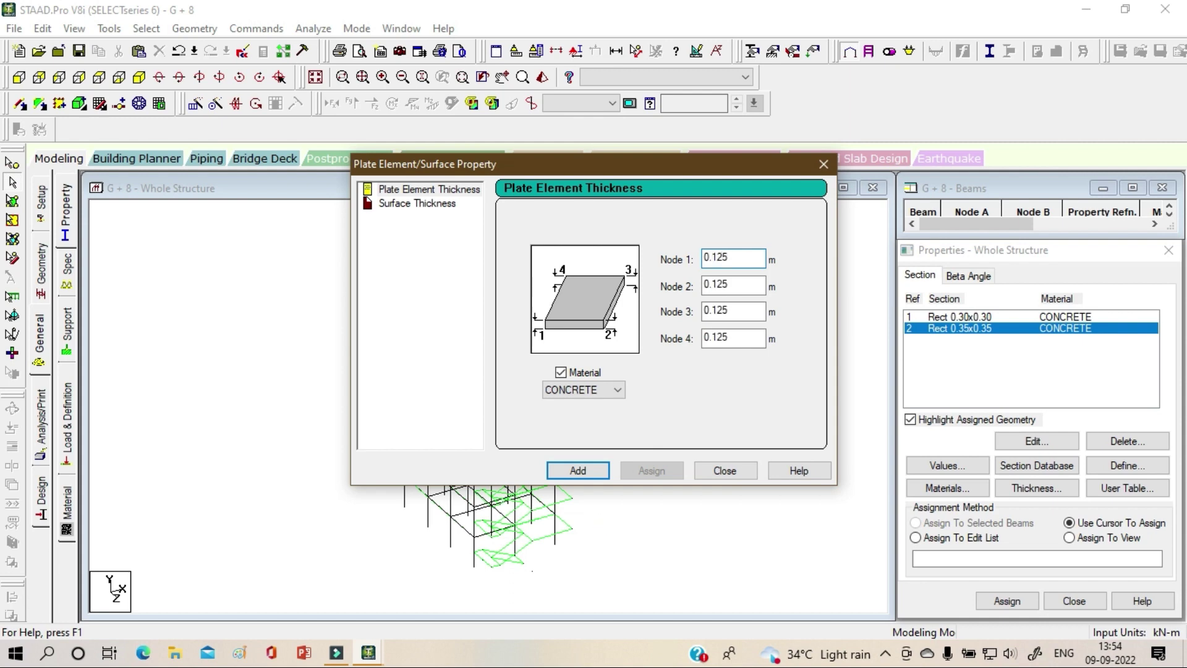
{"action": "left_click", "coordinate": [588, 472]}
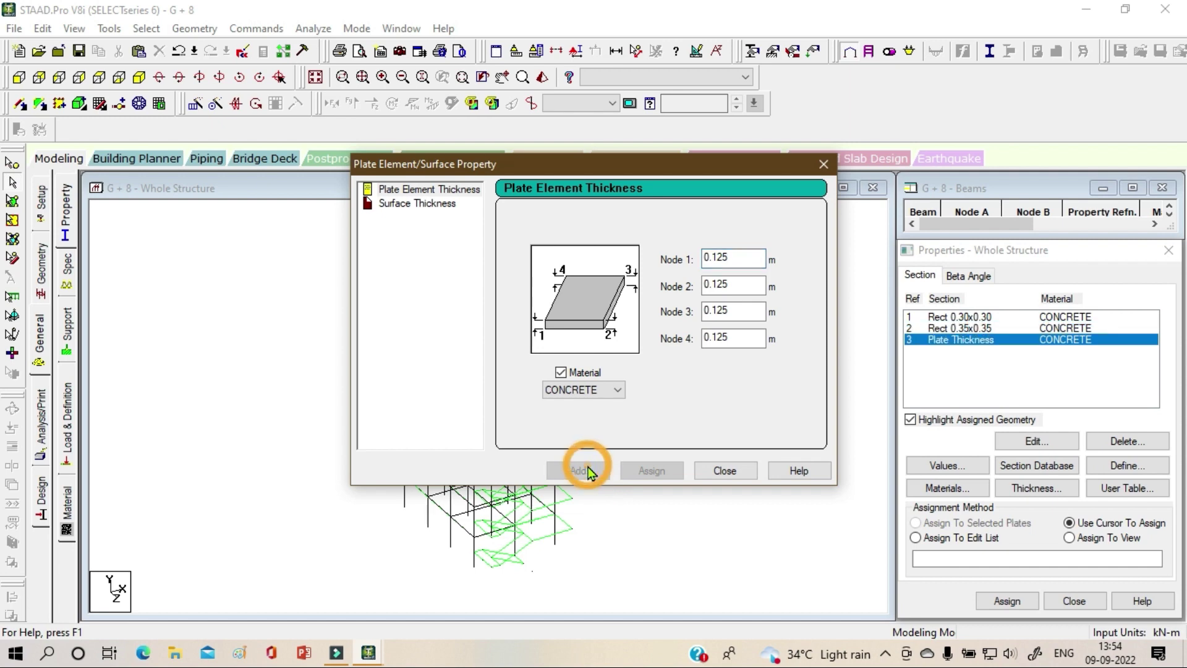
{"action": "left_click", "coordinate": [730, 476]}
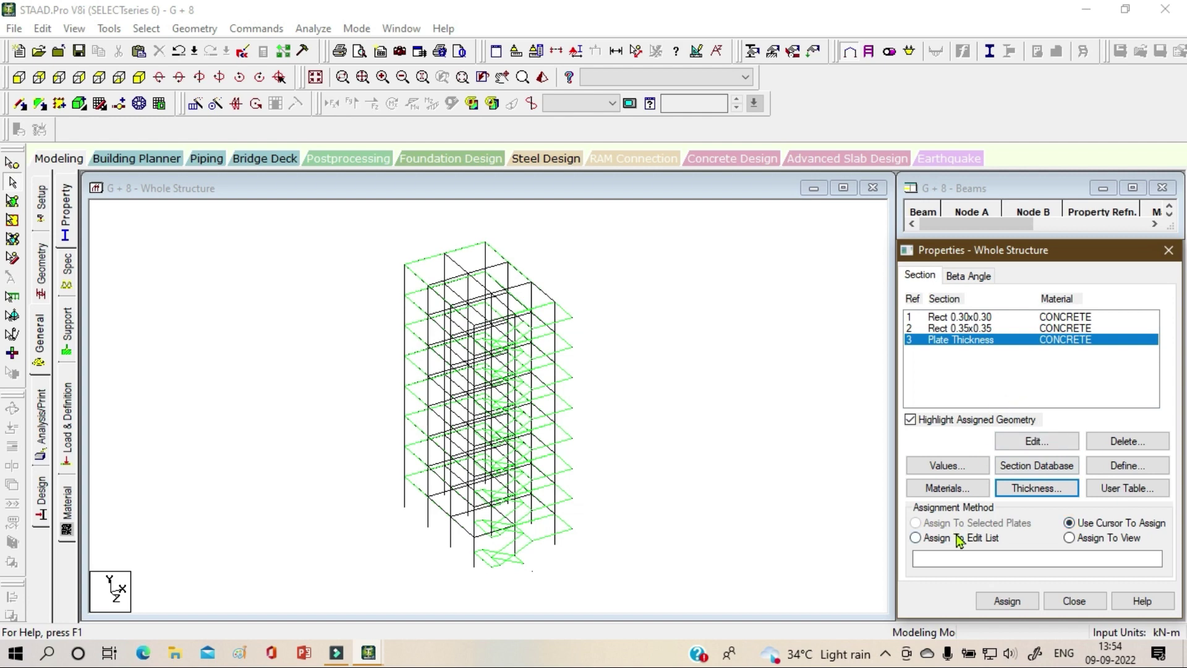
- Assign the plate thickness property to all plates with the Assign To View method, and clear the selection
{"action": "left_click", "coordinate": [1090, 542]}
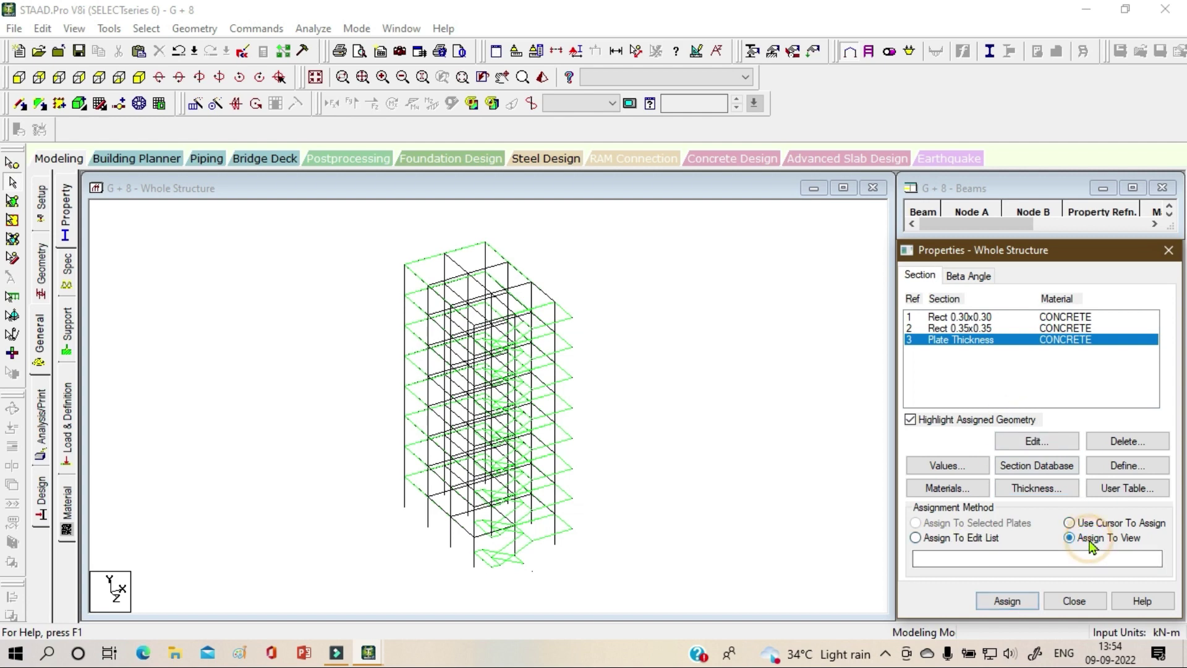
{"action": "left_click", "coordinate": [1014, 601]}
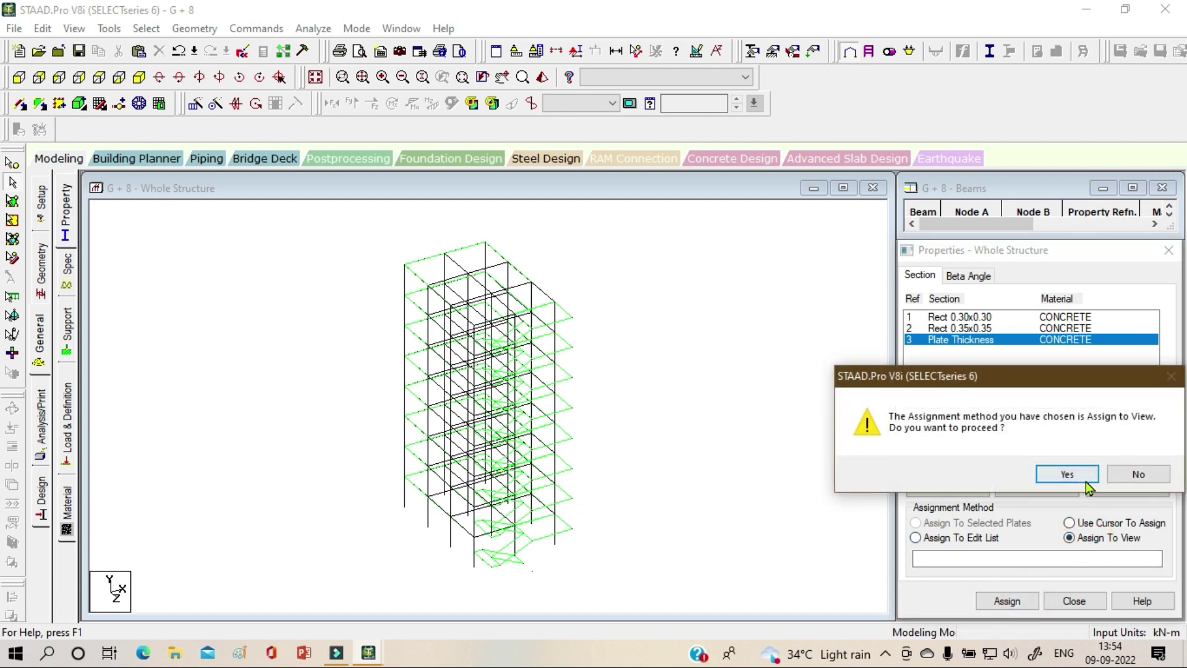
{"action": "left_click", "coordinate": [1084, 478]}
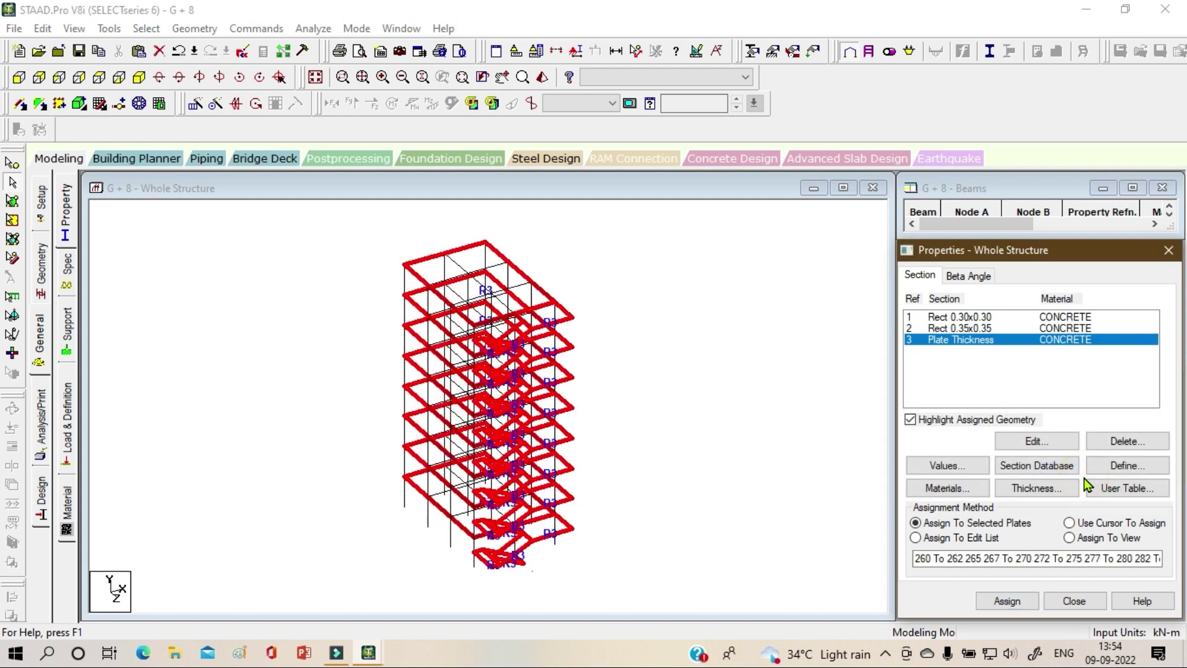
{"action": "left_click", "coordinate": [795, 342]}
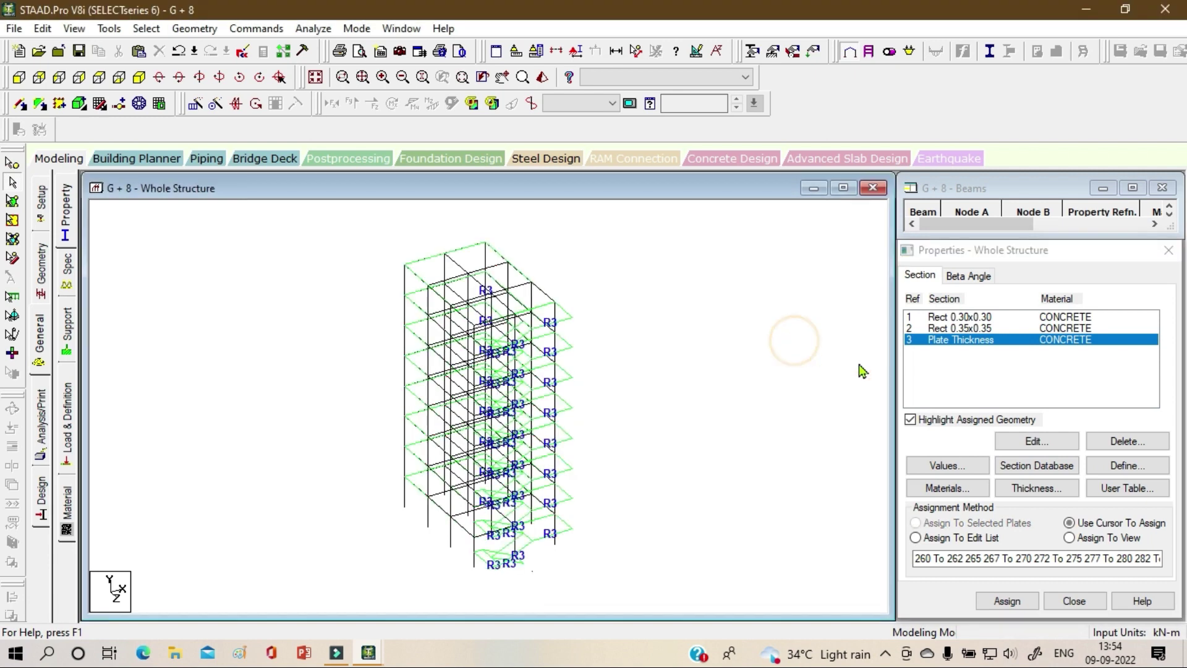
- Assign the Rect 0.35x0.35 section to all columns, selecting the beams parallel to Y
{"action": "left_click", "coordinate": [970, 329]}
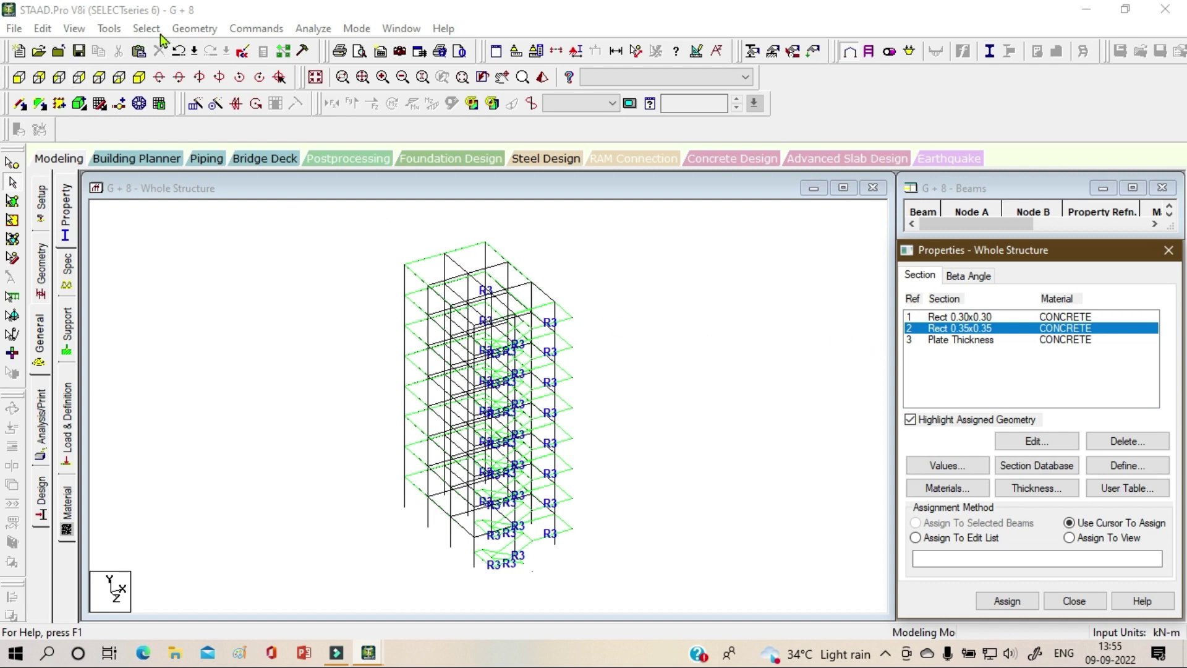
{"action": "left_click", "coordinate": [191, 30]}
{"action": "mouse_move", "coordinate": [146, 28]}
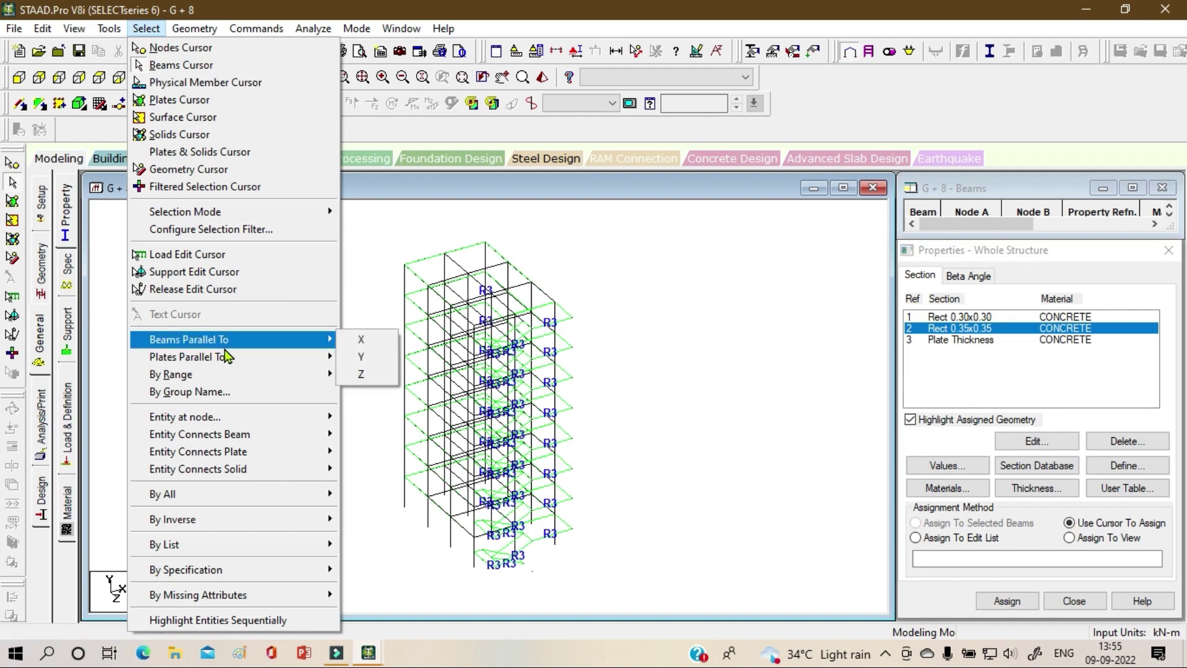
{"action": "left_click", "coordinate": [365, 356]}
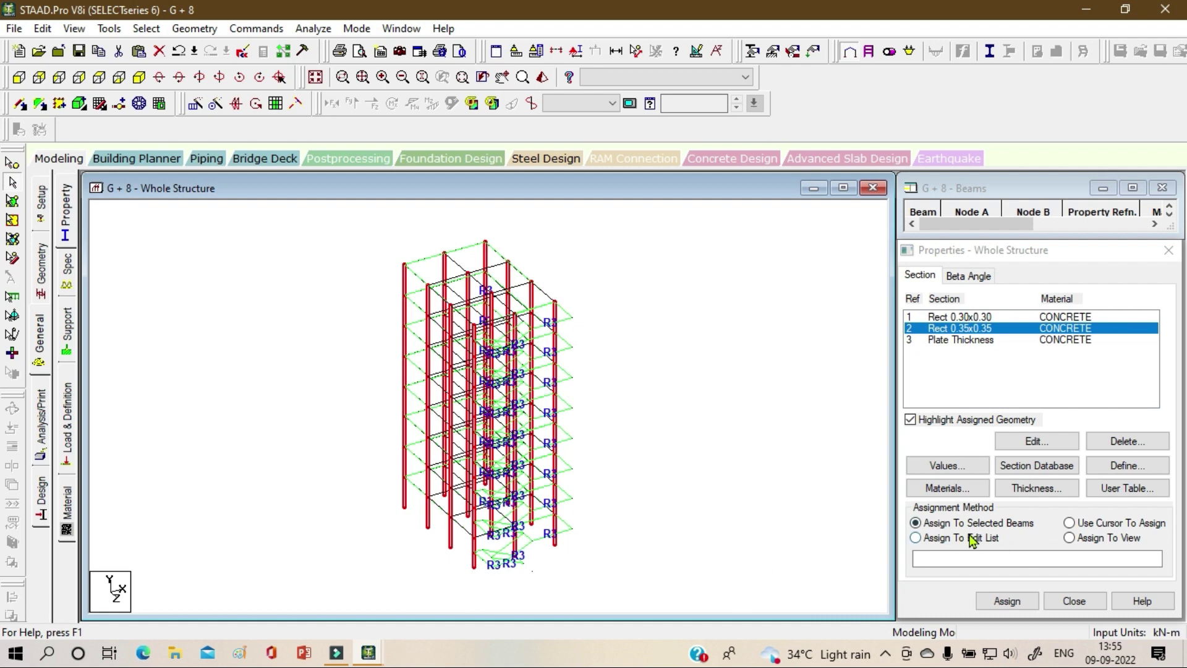
{"action": "left_click", "coordinate": [999, 606]}
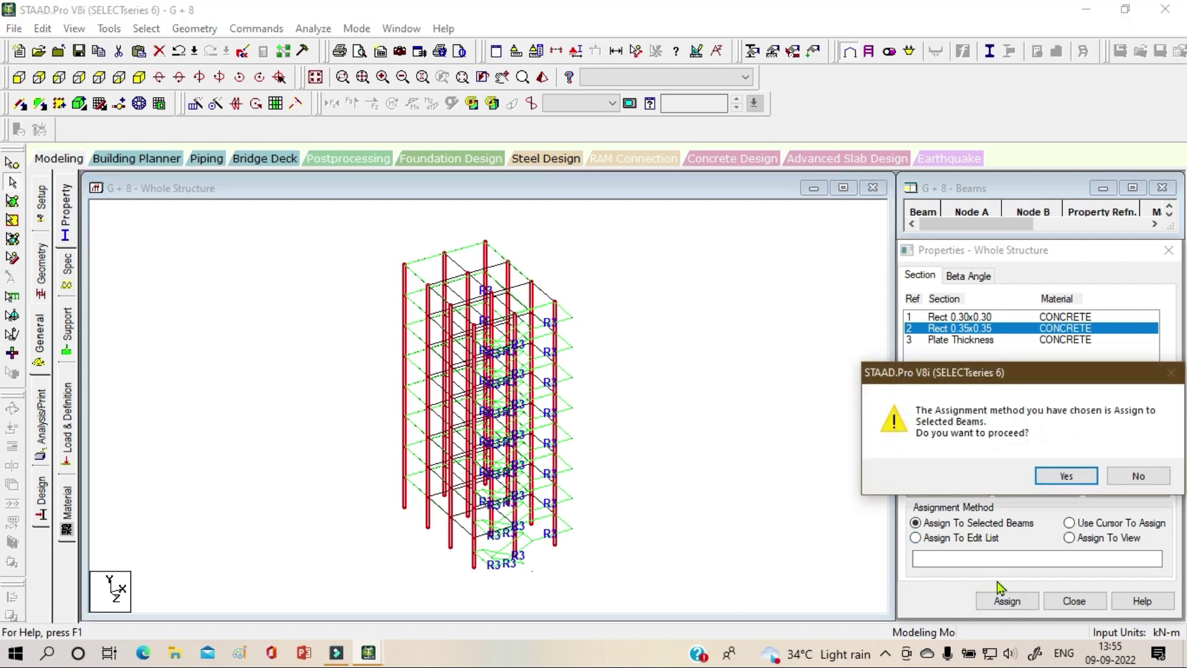
{"action": "left_click", "coordinate": [1062, 483]}
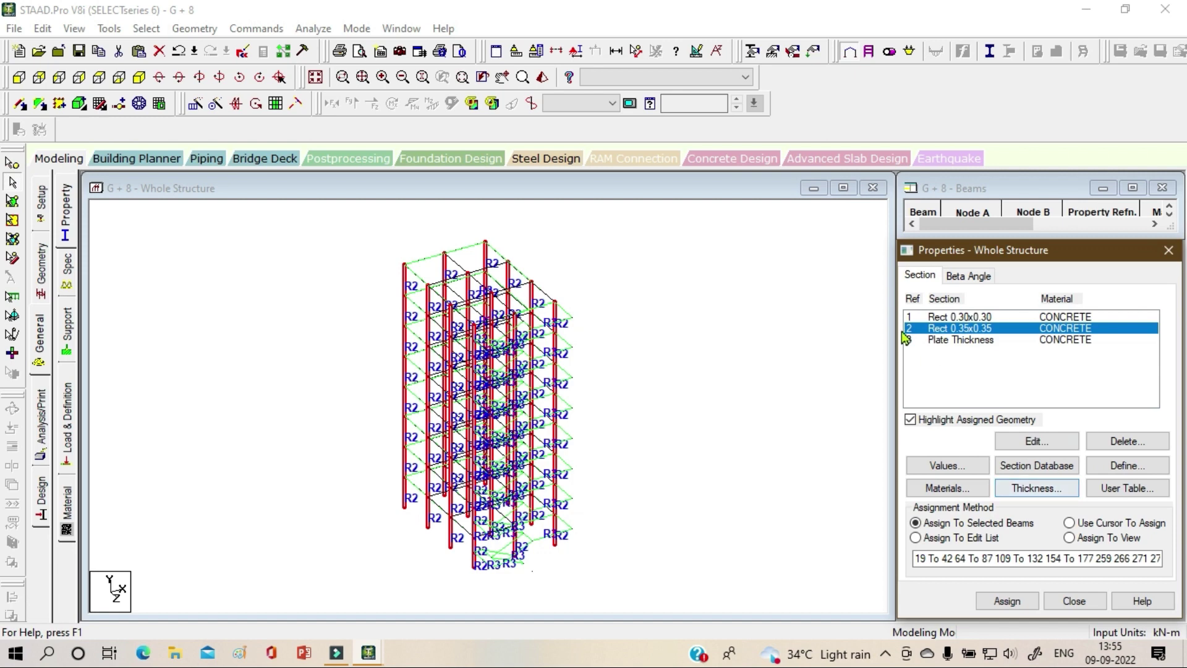
- Assign the Rect 0.30x0.30 section to all horizontal beams, selecting those parallel to X and Z, and clear the selection
{"action": "left_click", "coordinate": [948, 318]}
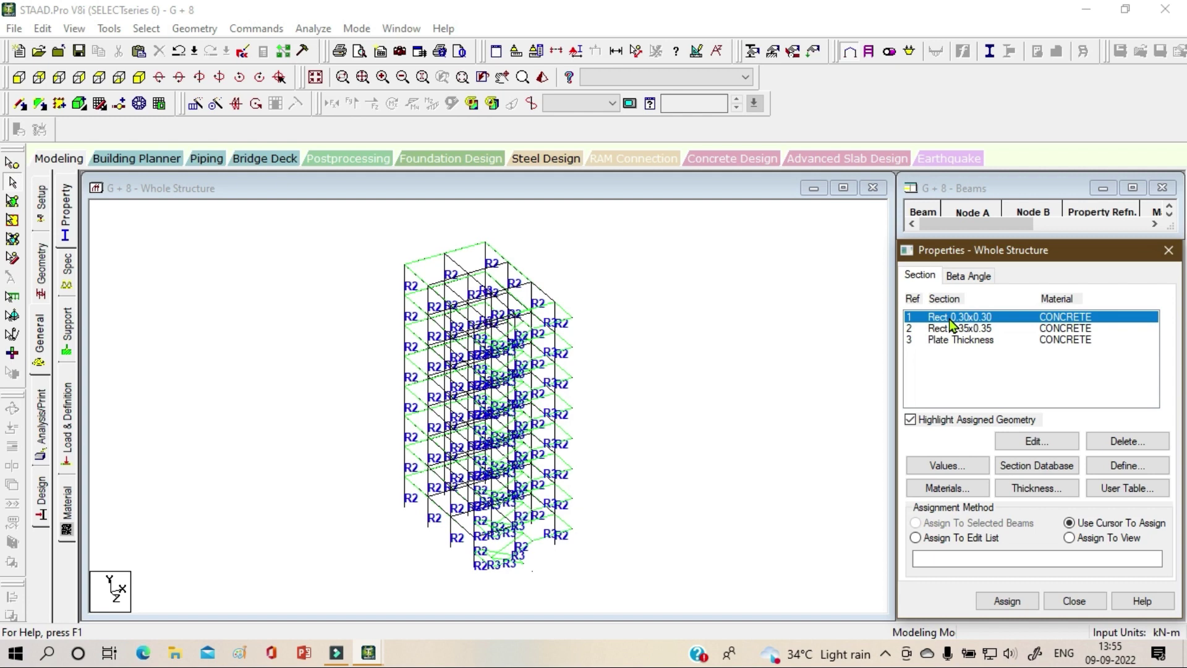
{"action": "left_click", "coordinate": [146, 29]}
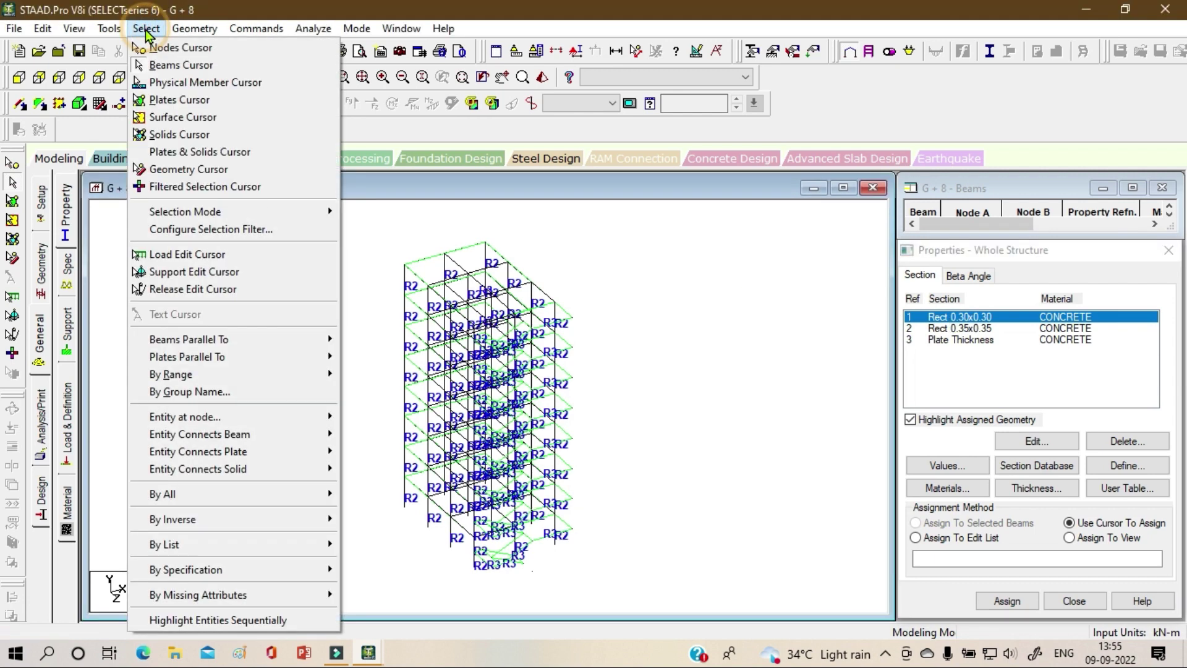
{"action": "mouse_move", "coordinate": [231, 340]}
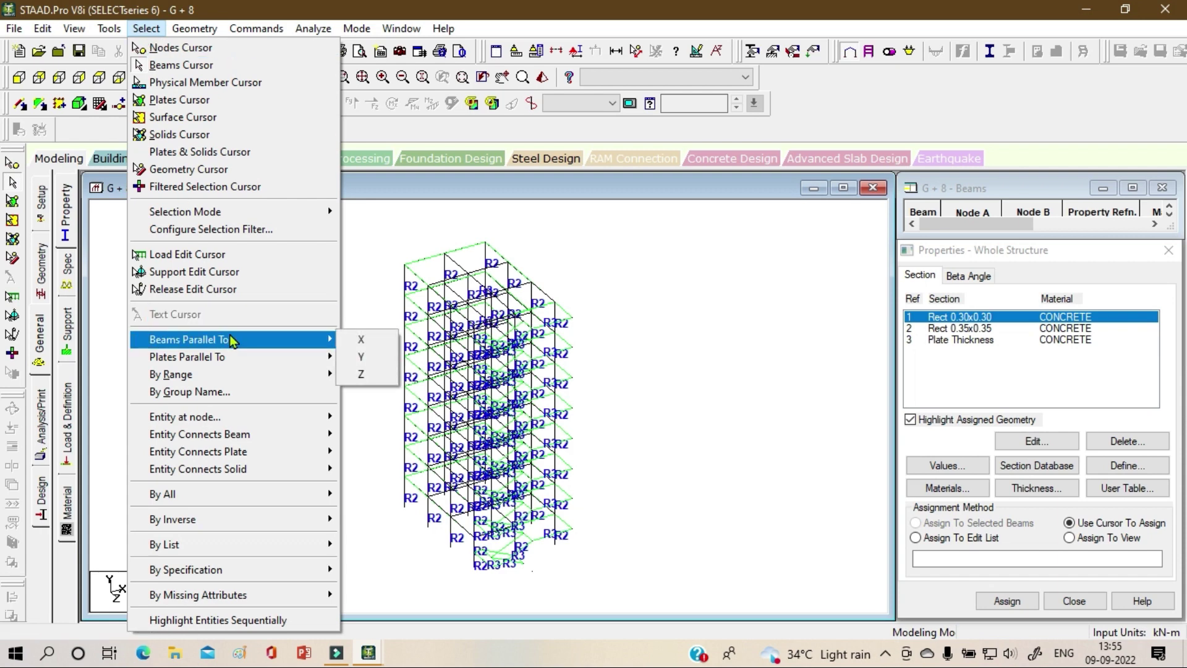
{"action": "left_click", "coordinate": [359, 341]}
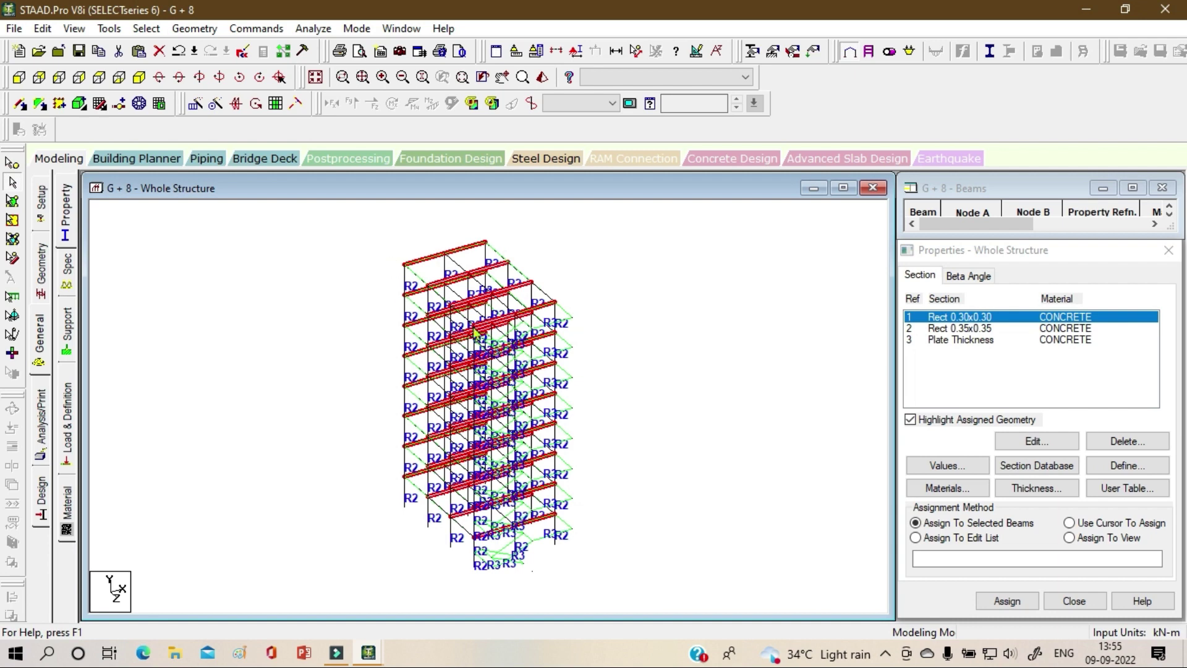
{"action": "left_click", "coordinate": [137, 29]}
{"action": "mouse_move", "coordinate": [222, 341]}
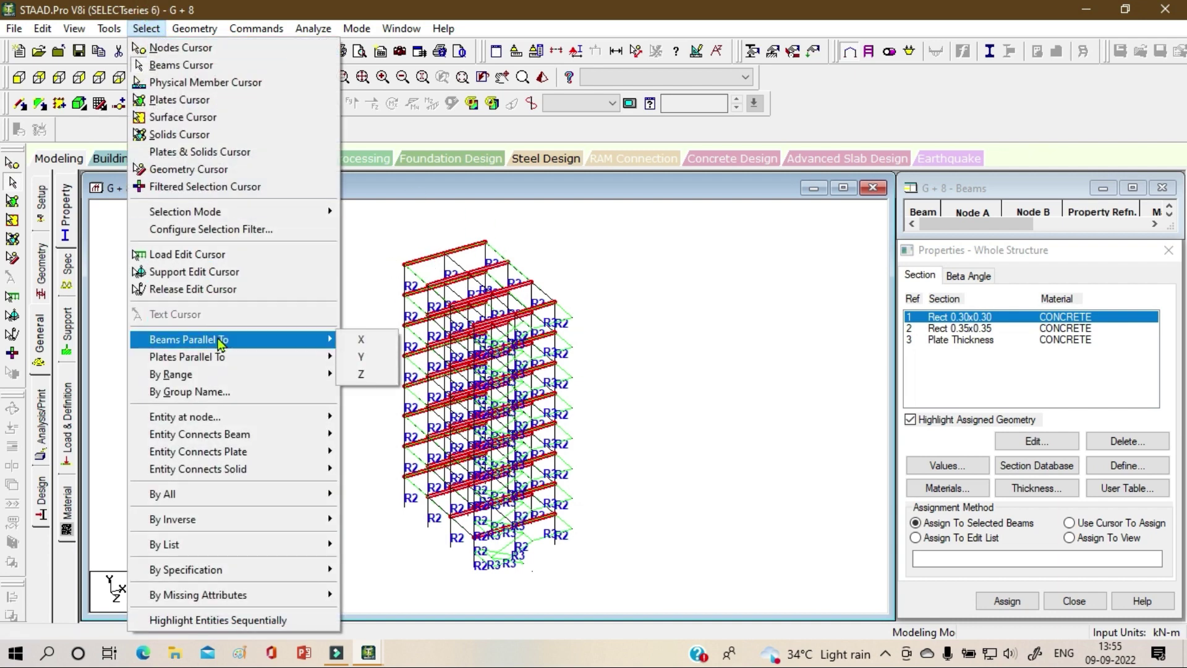
{"action": "left_click", "coordinate": [366, 375]}
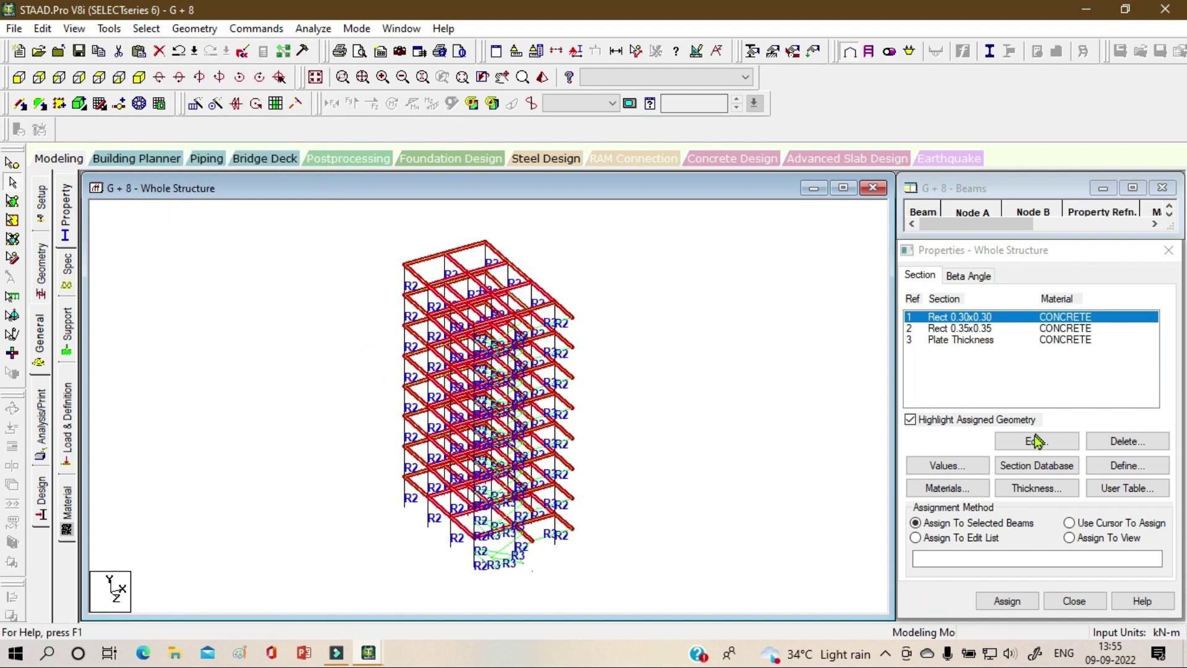
{"action": "left_click", "coordinate": [1007, 600]}
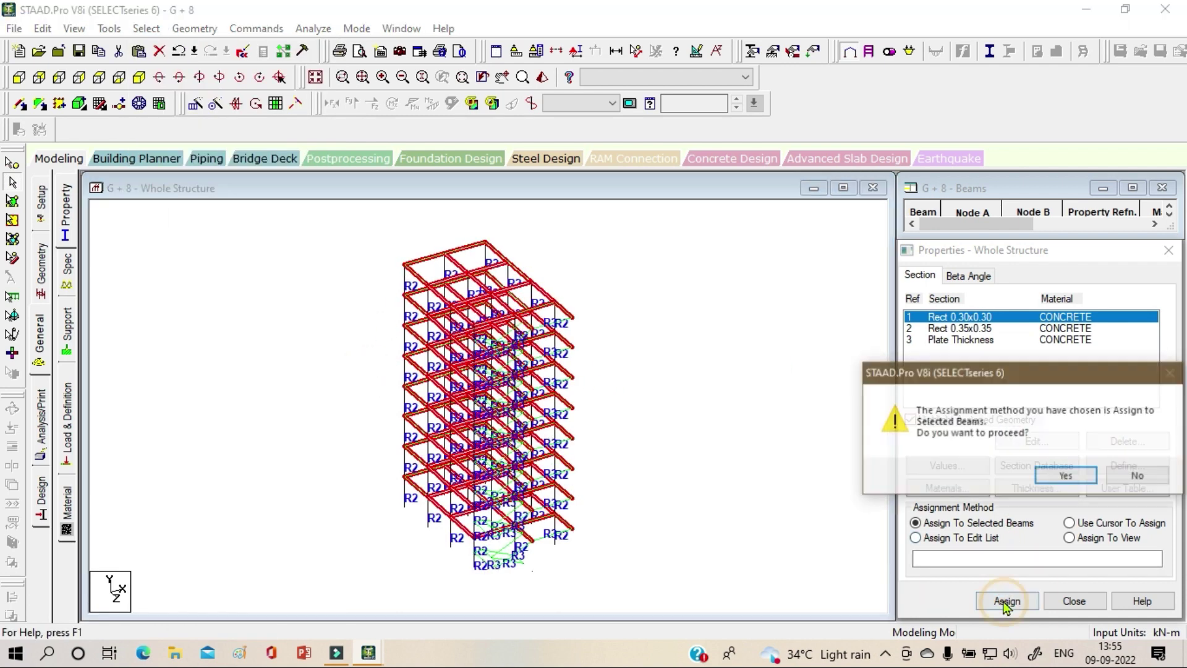
{"action": "left_click", "coordinate": [1055, 474]}
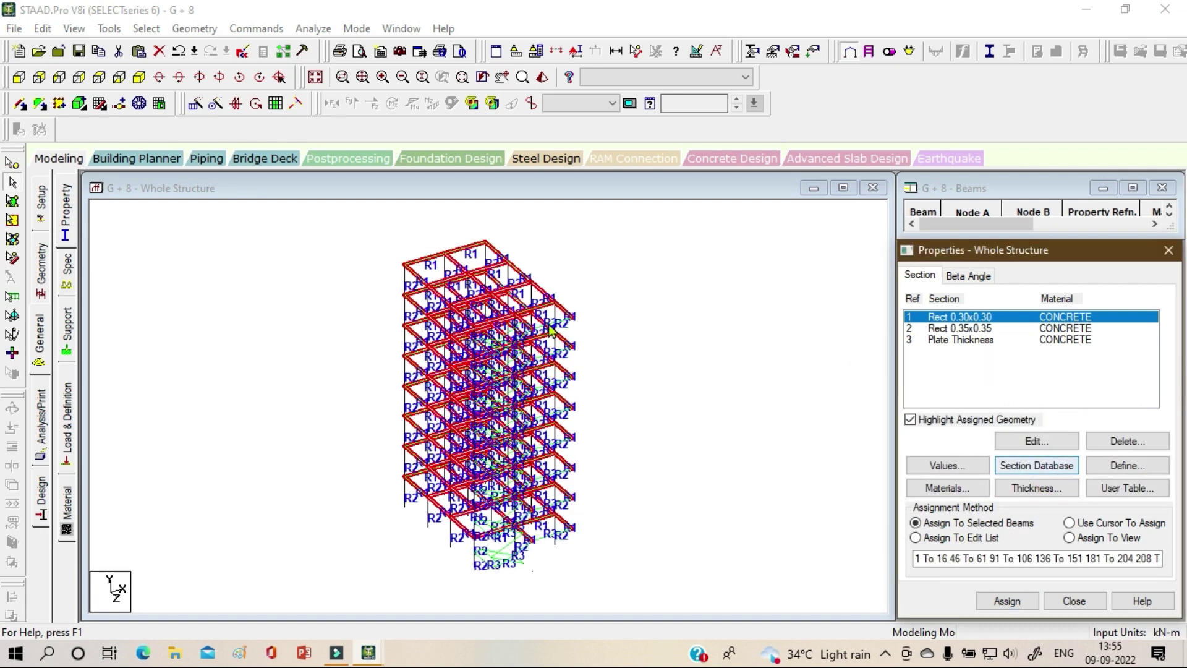
{"action": "left_click", "coordinate": [647, 338]}
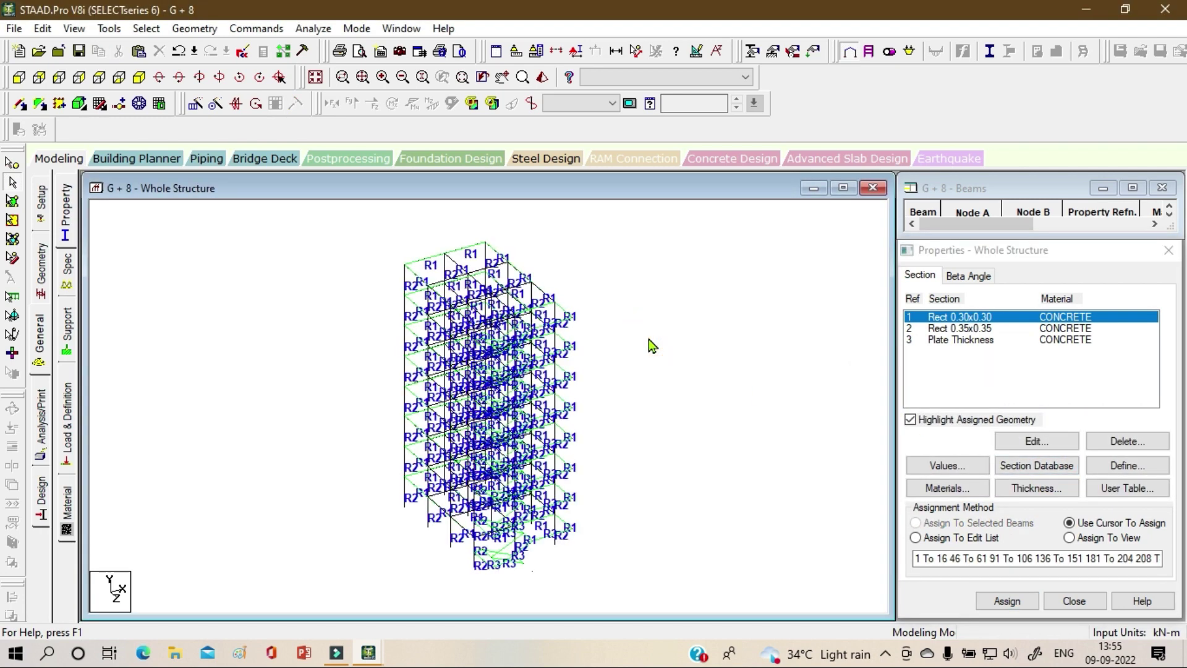
- Examine the assigned beam, column and plate sections in a 3D rendered view of the building, and close the view
{"action": "left_click", "coordinate": [541, 77]}
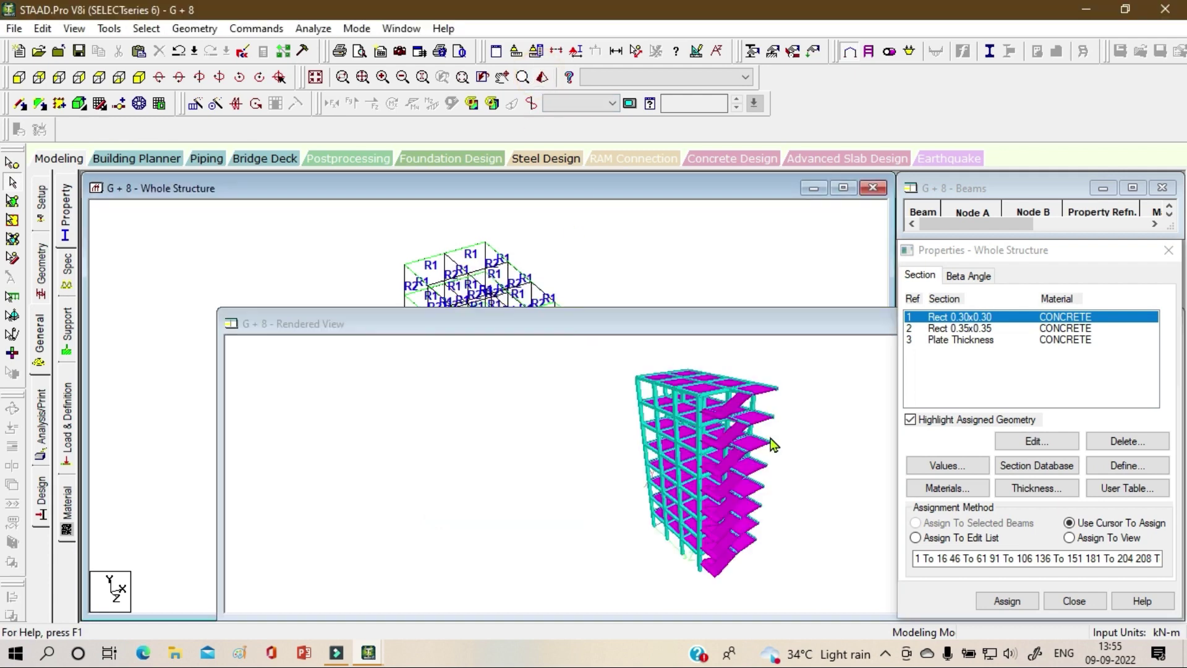
{"action": "left_click_drag", "start_coordinate": [706, 482], "coordinate": [720, 405]}
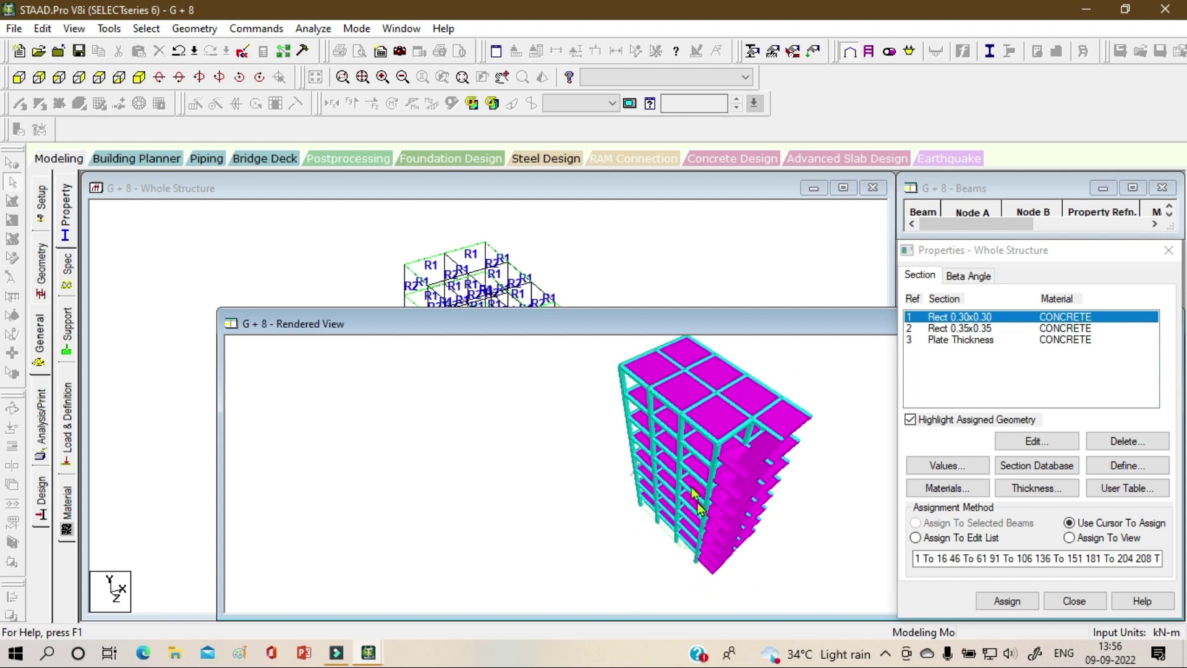
{"action": "left_click_drag", "start_coordinate": [748, 398], "coordinate": [705, 404]}
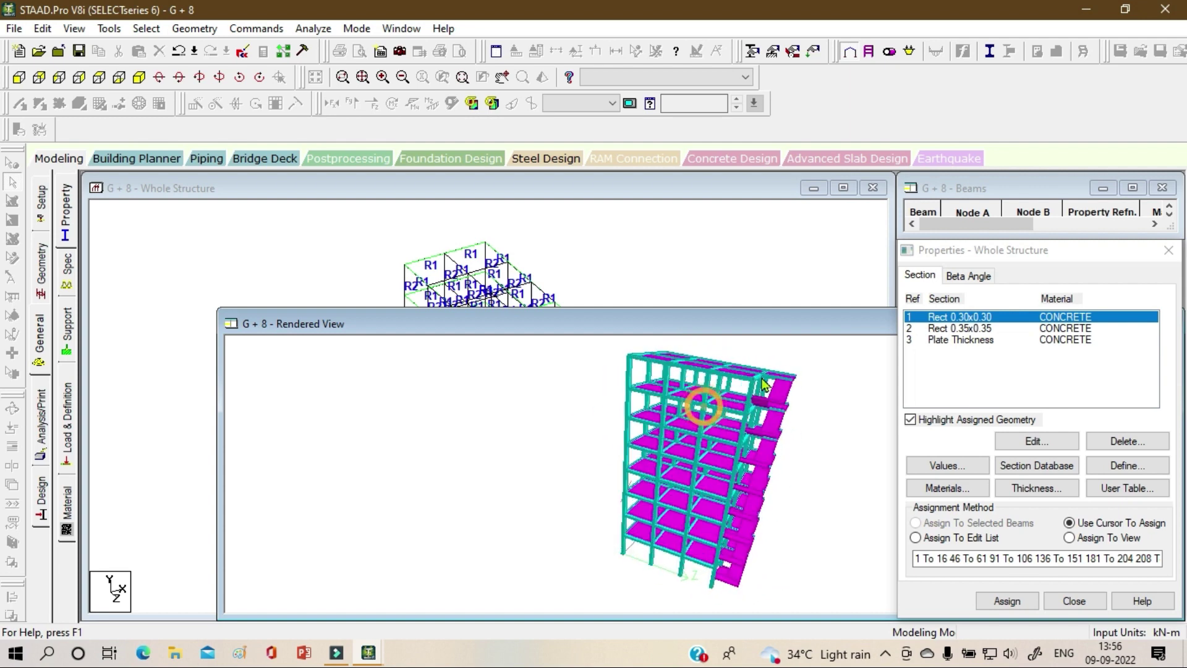
{"action": "left_click_drag", "start_coordinate": [830, 333], "coordinate": [693, 252]}
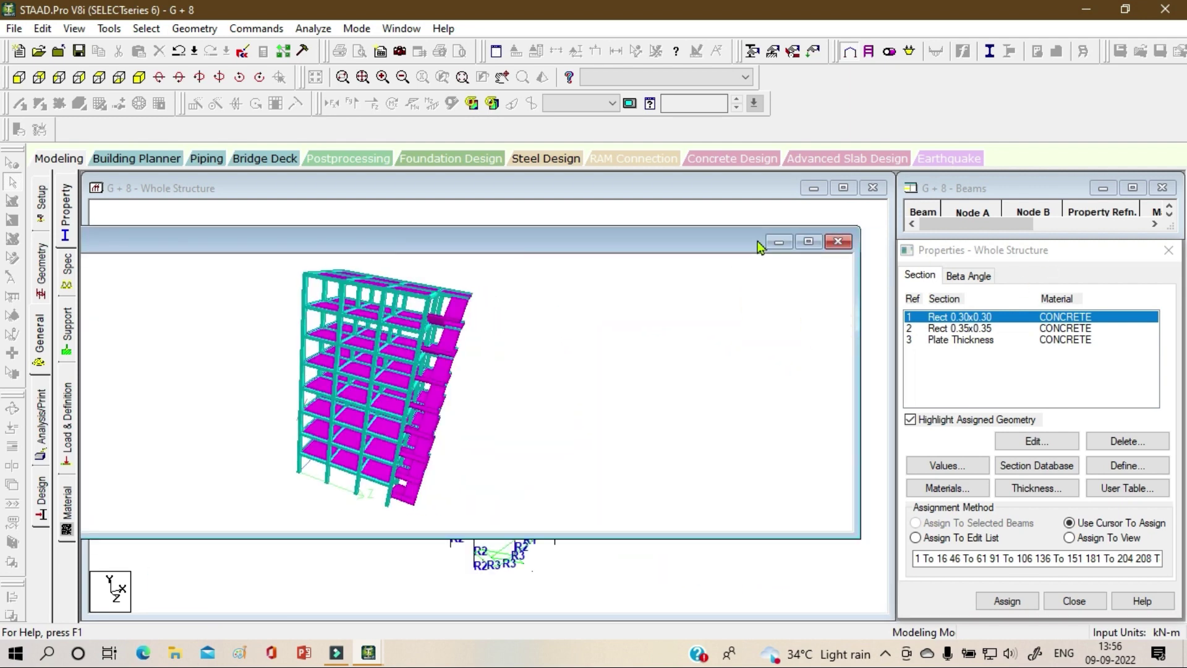
{"action": "left_click", "coordinate": [837, 243]}
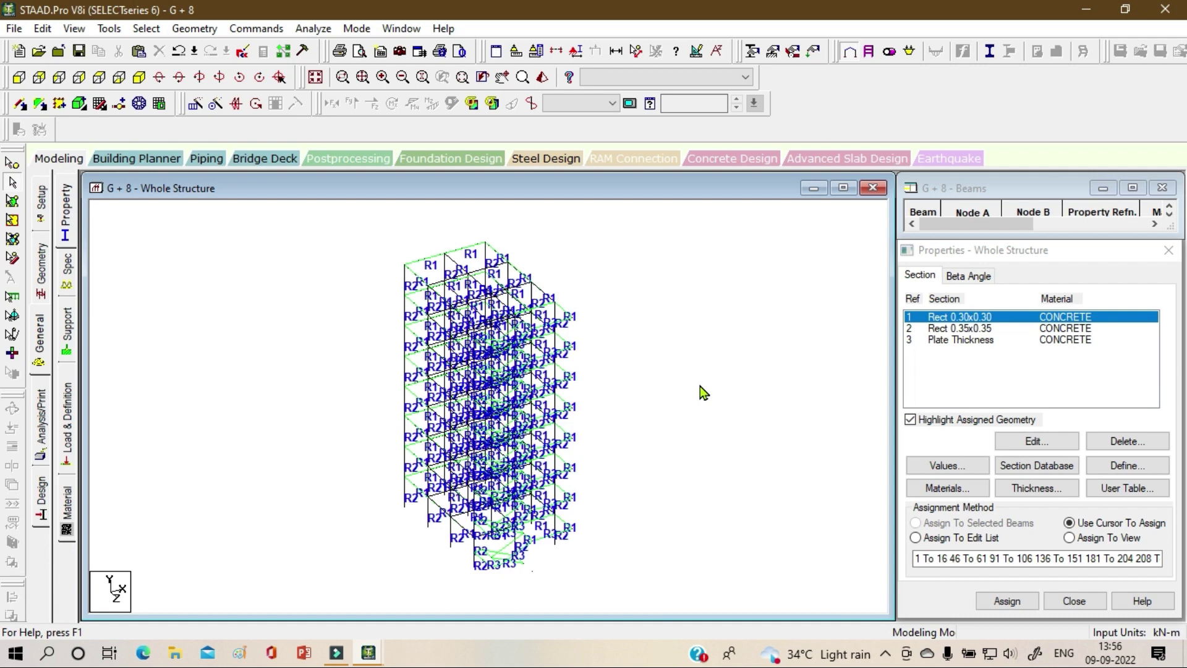
- Create a fixed support definition and select it for assignment
{"action": "left_click", "coordinate": [67, 334]}
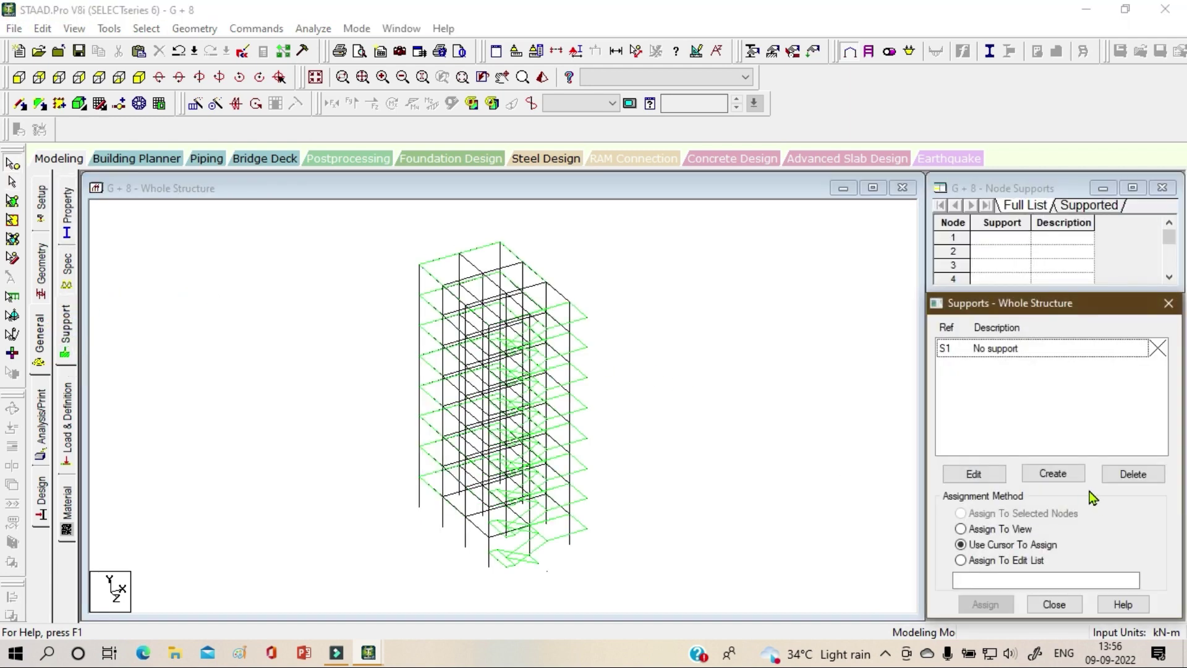
{"action": "left_click", "coordinate": [1053, 472]}
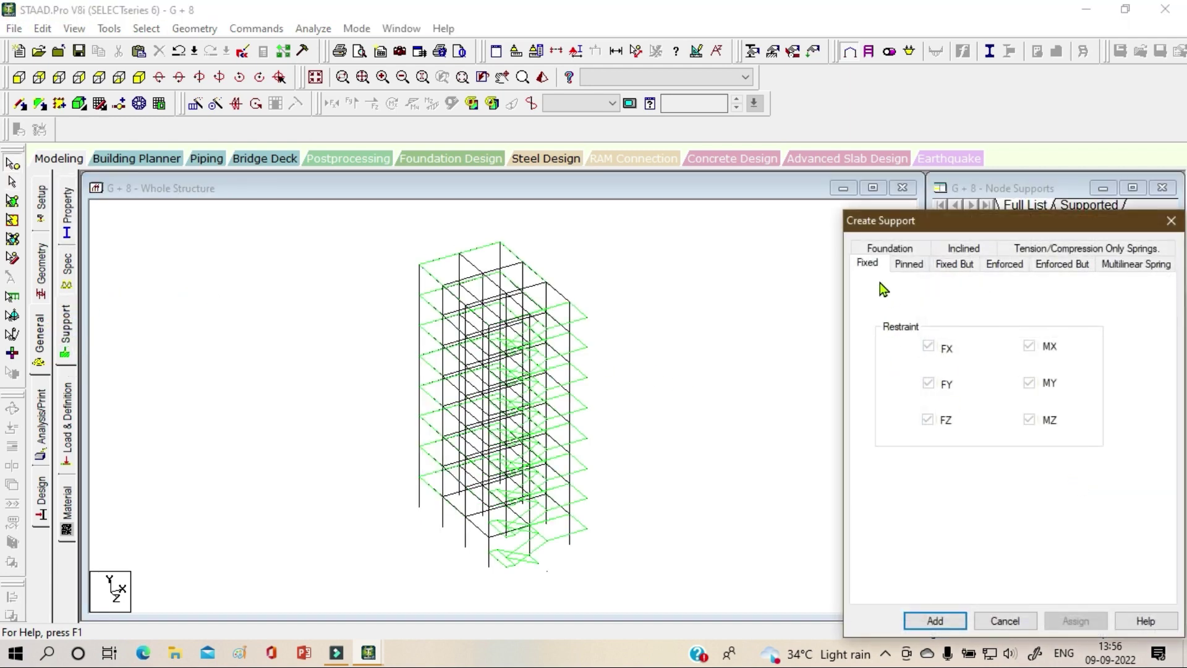
{"action": "left_click", "coordinate": [955, 619]}
{"action": "left_click", "coordinate": [1058, 368]}
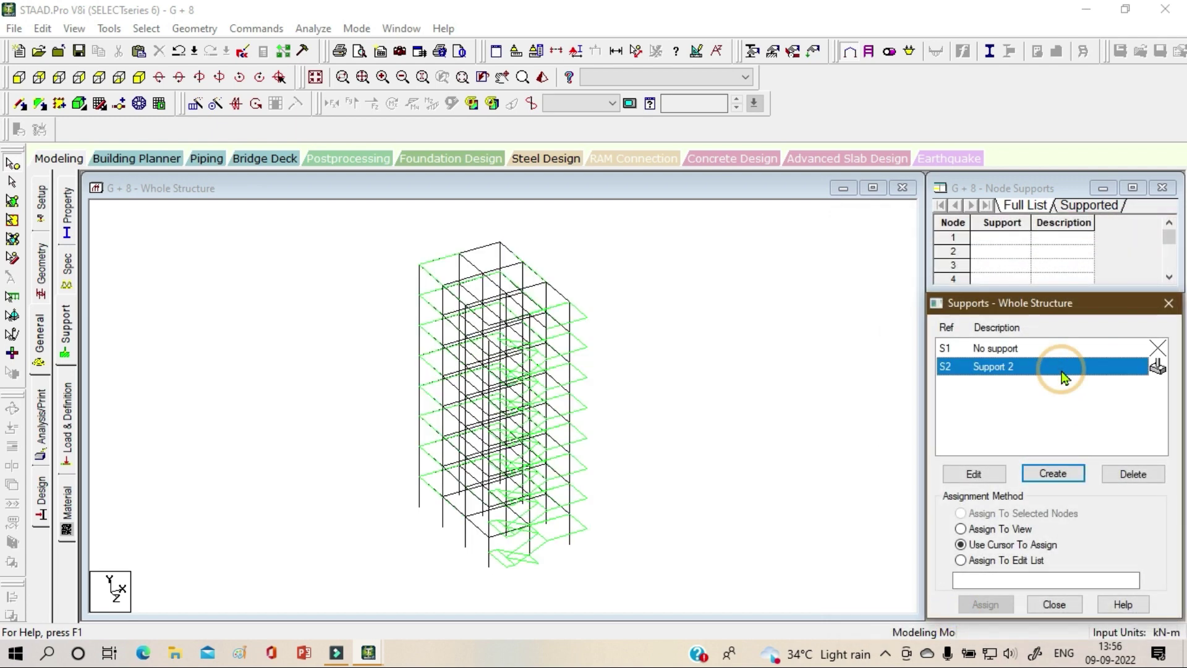
- Assign the fixed support to all base nodes of the building, using the Assign To Selected Nodes method
{"action": "left_click", "coordinate": [19, 78]}
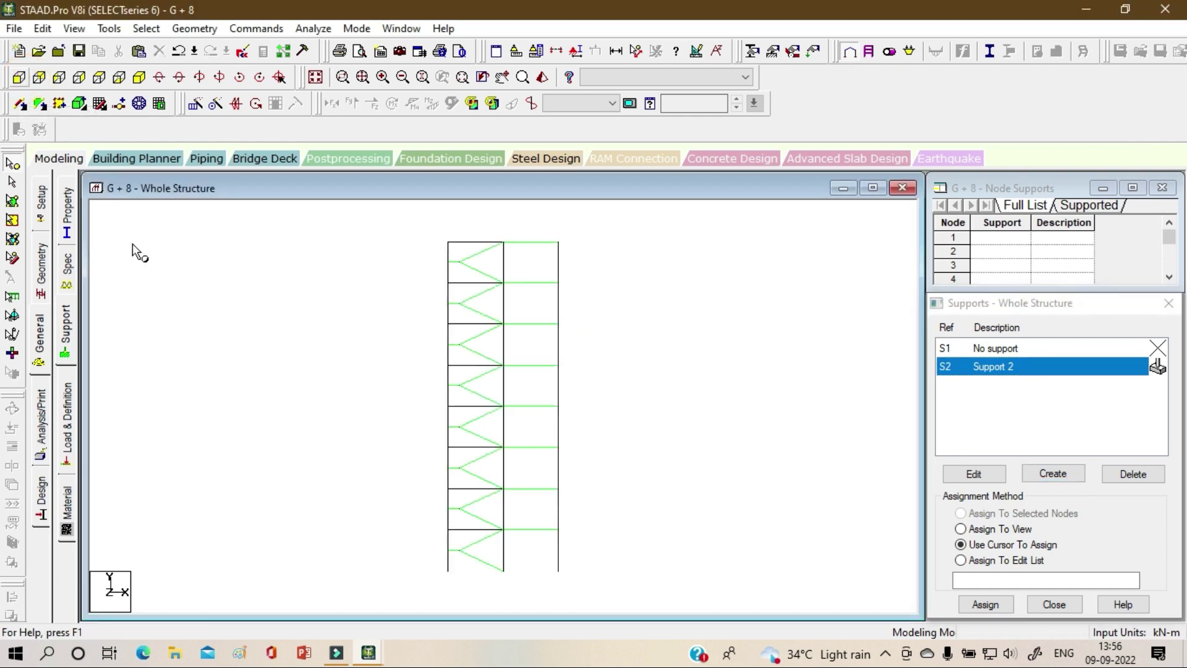
{"action": "scroll", "coordinate": [575, 540], "scroll_direction": "up", "scroll_amount": 4}
{"action": "scroll", "coordinate": [500, 516], "scroll_direction": "up", "scroll_amount": 2}
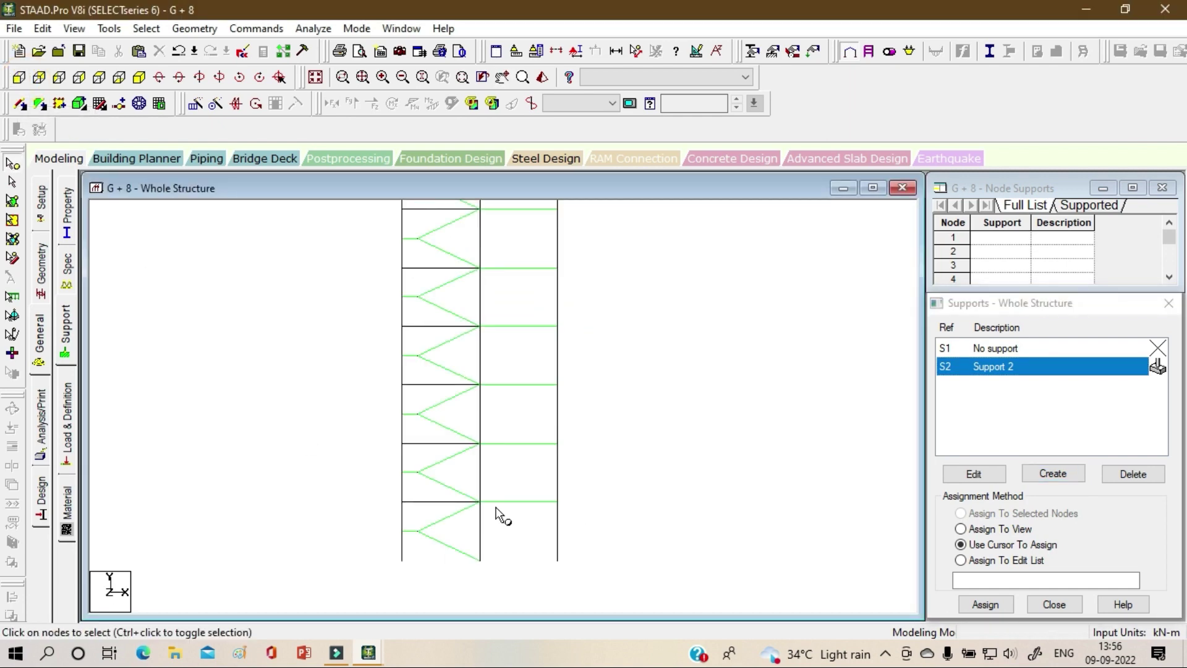
{"action": "left_click_drag", "start_coordinate": [394, 473], "coordinate": [571, 503]}
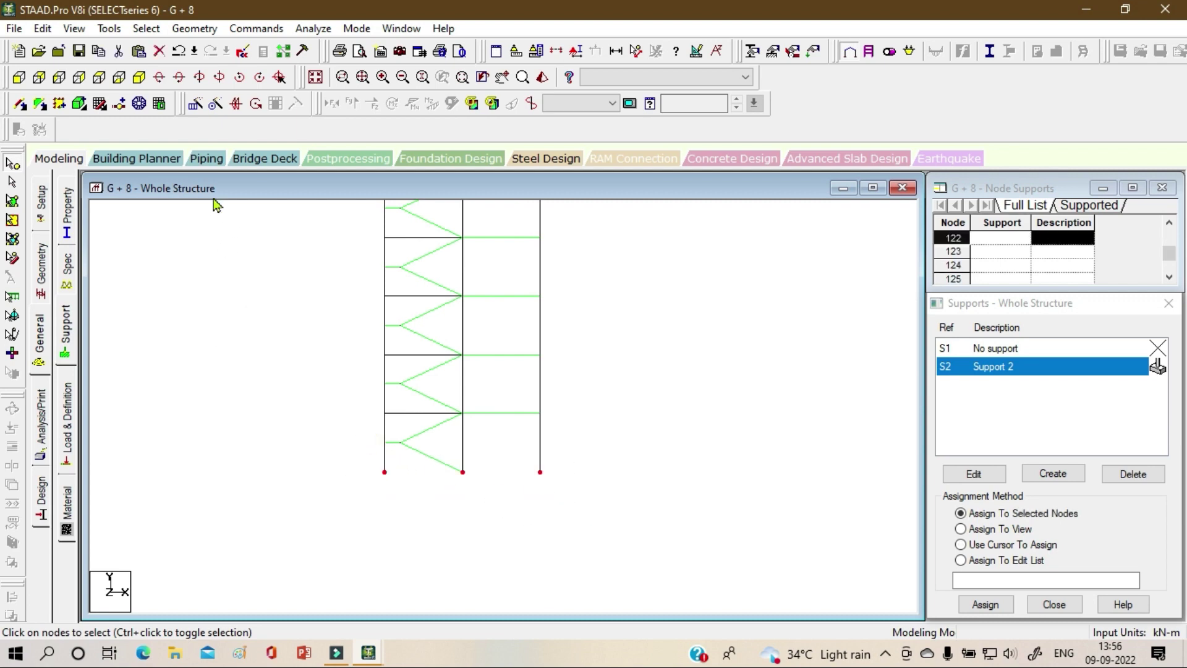
{"action": "left_click", "coordinate": [138, 77]}
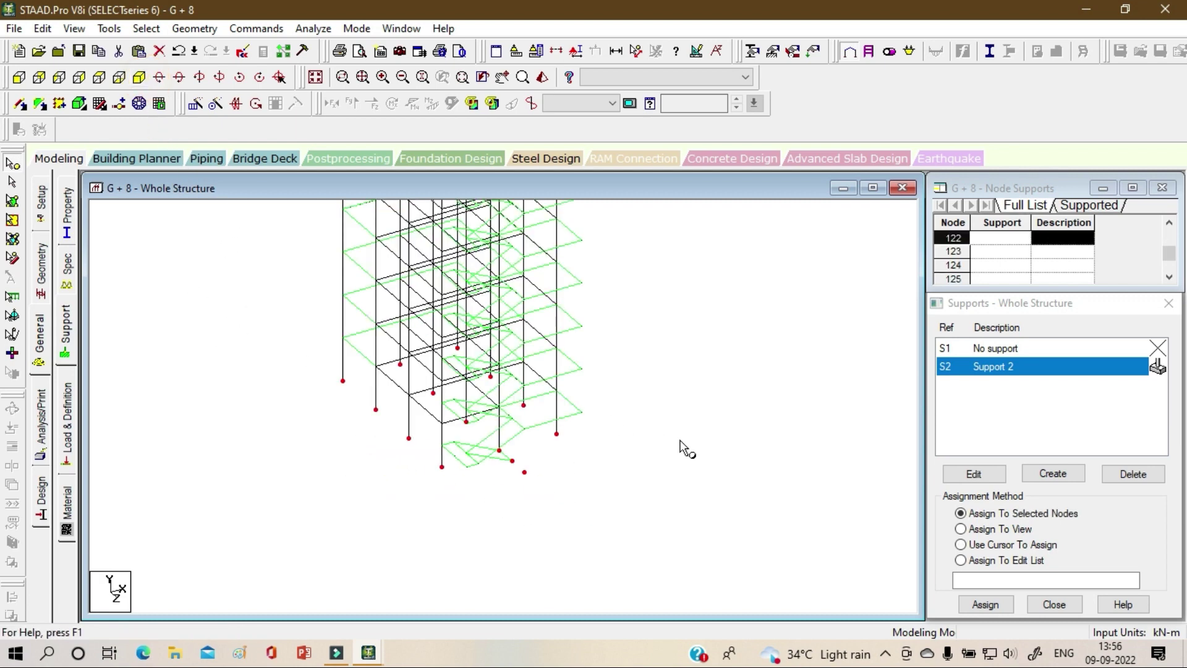
{"action": "middle_click_drag", "start_coordinate": [684, 451], "coordinate": [678, 544]}
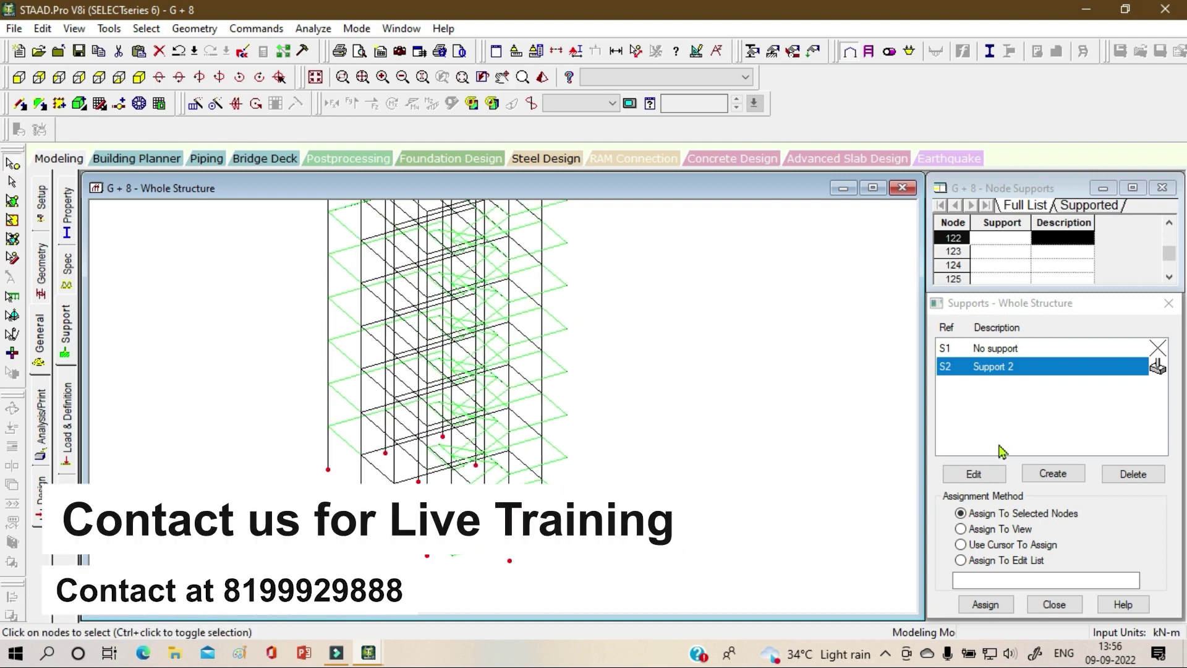
{"action": "left_click", "coordinate": [985, 604]}
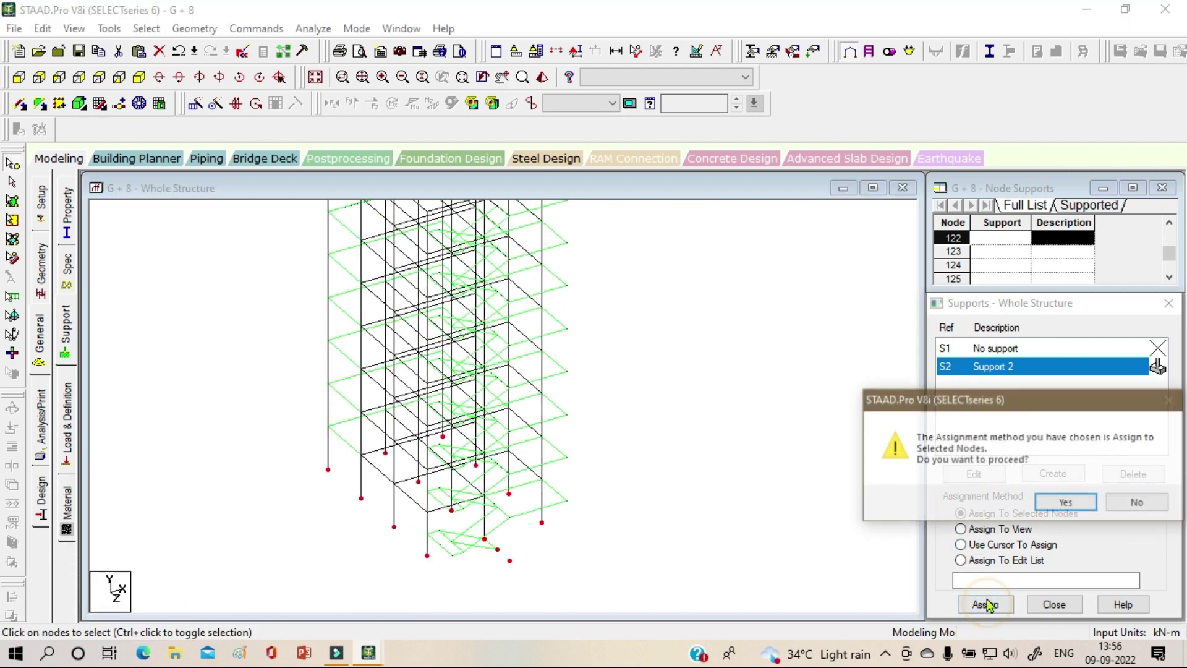
{"action": "left_click", "coordinate": [1063, 500]}
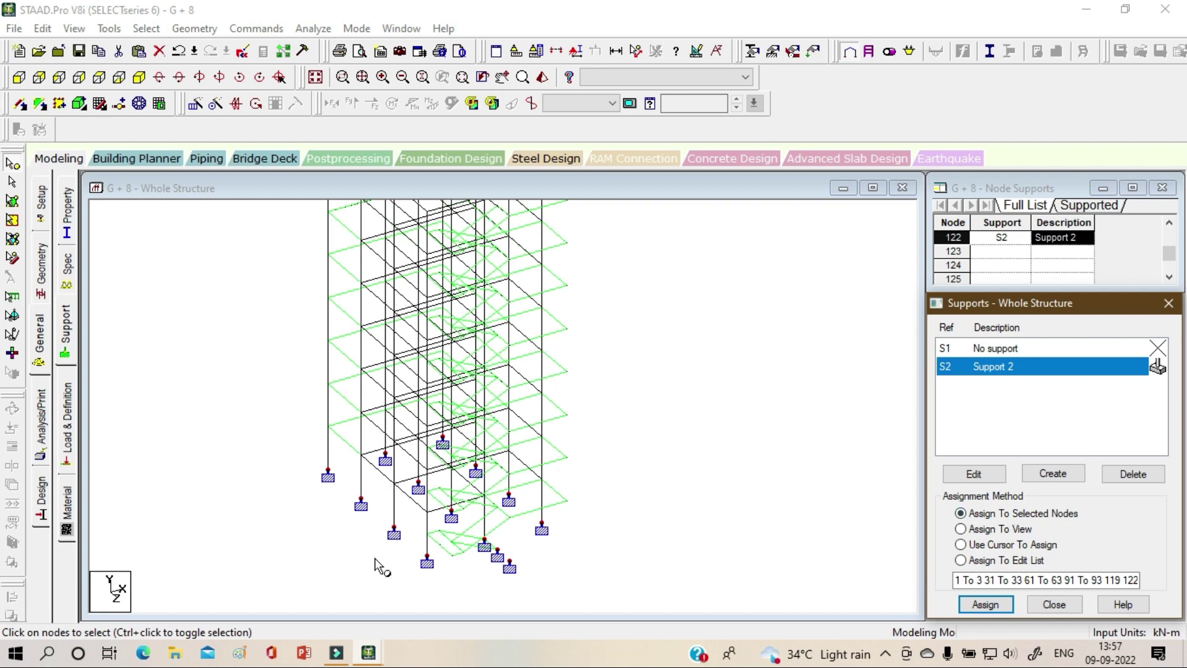
- Start a new seismic definition under the load definitions, with its type set to Indian: IS 1893 - 2002/2005
{"action": "left_click", "coordinate": [75, 445]}
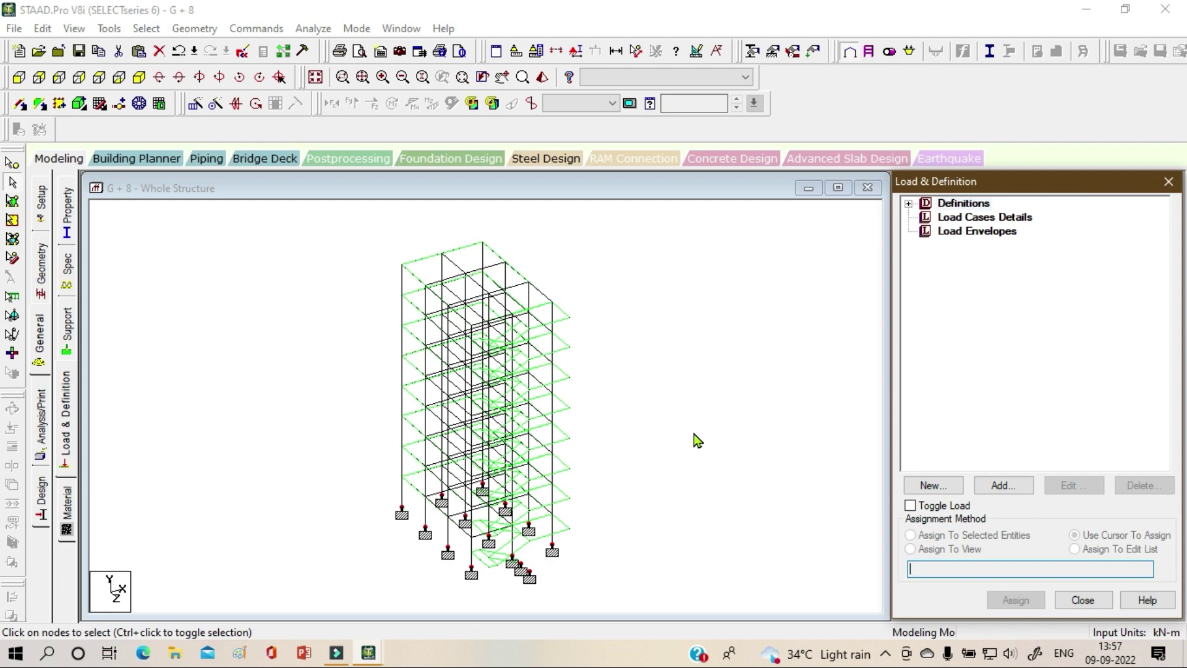
{"action": "left_click", "coordinate": [908, 204]}
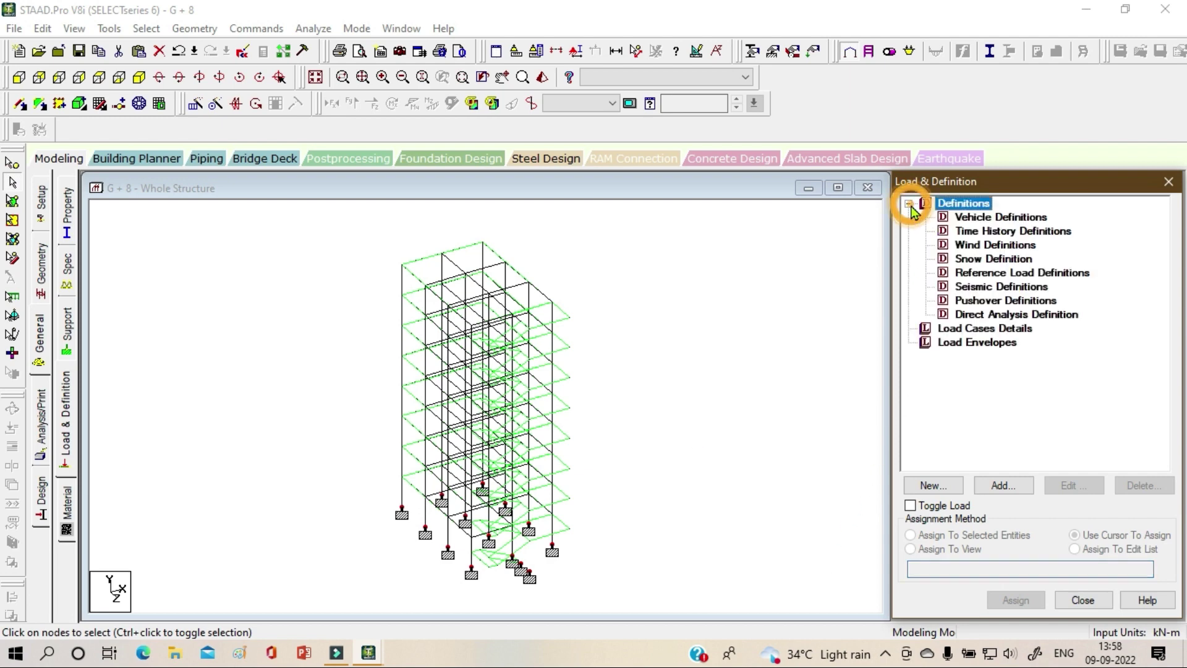
{"action": "left_click", "coordinate": [979, 245]}
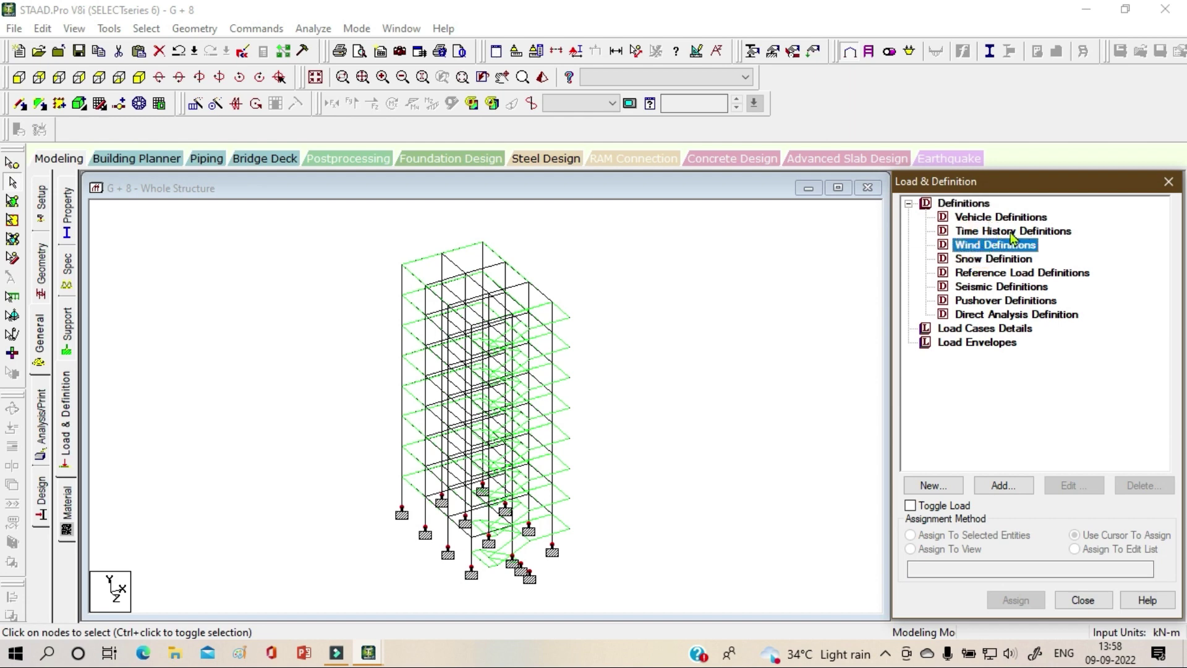
{"action": "left_click", "coordinate": [1004, 284]}
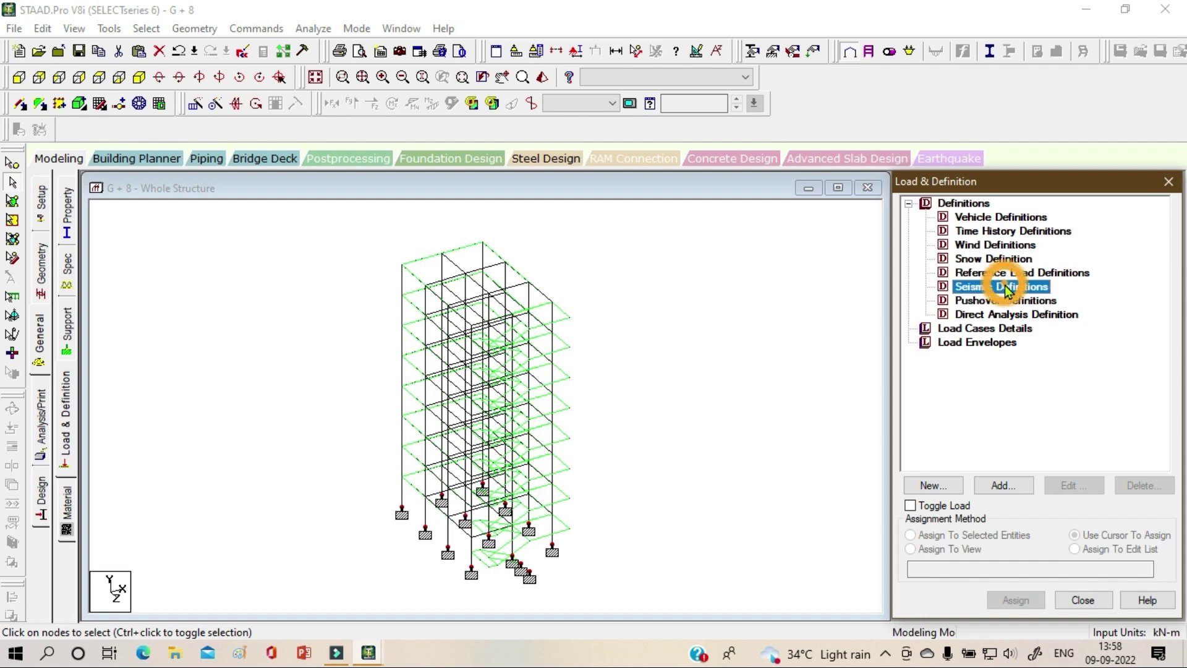
{"action": "left_click", "coordinate": [1003, 484]}
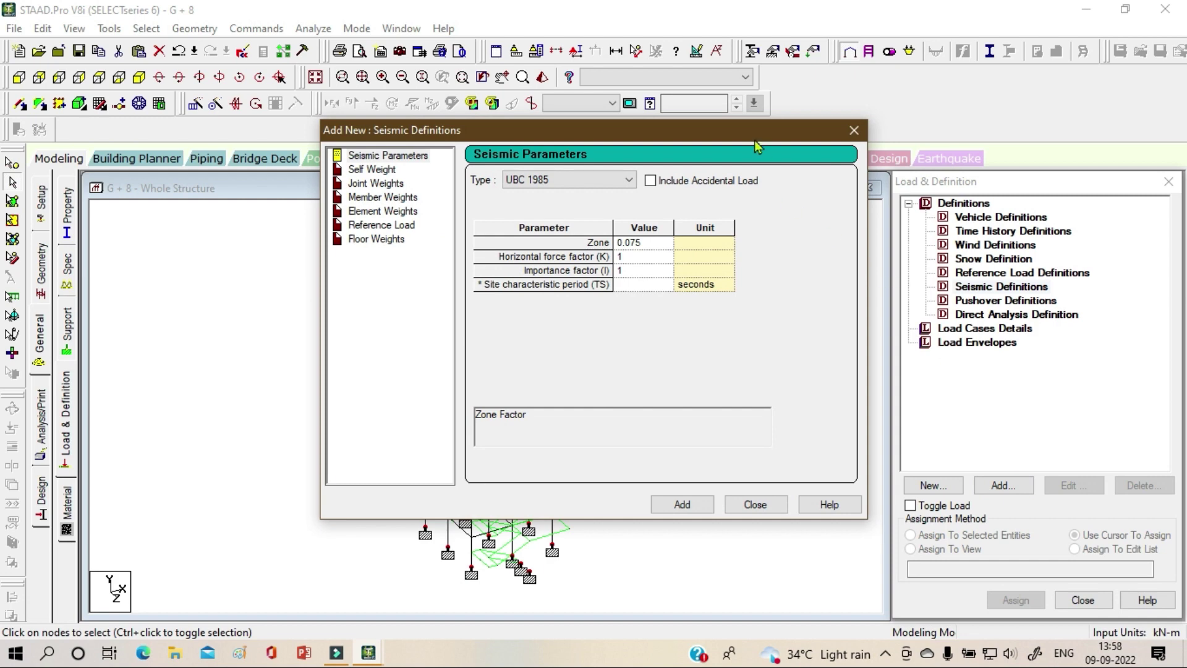
{"action": "left_click_drag", "start_coordinate": [728, 126], "coordinate": [647, 91]}
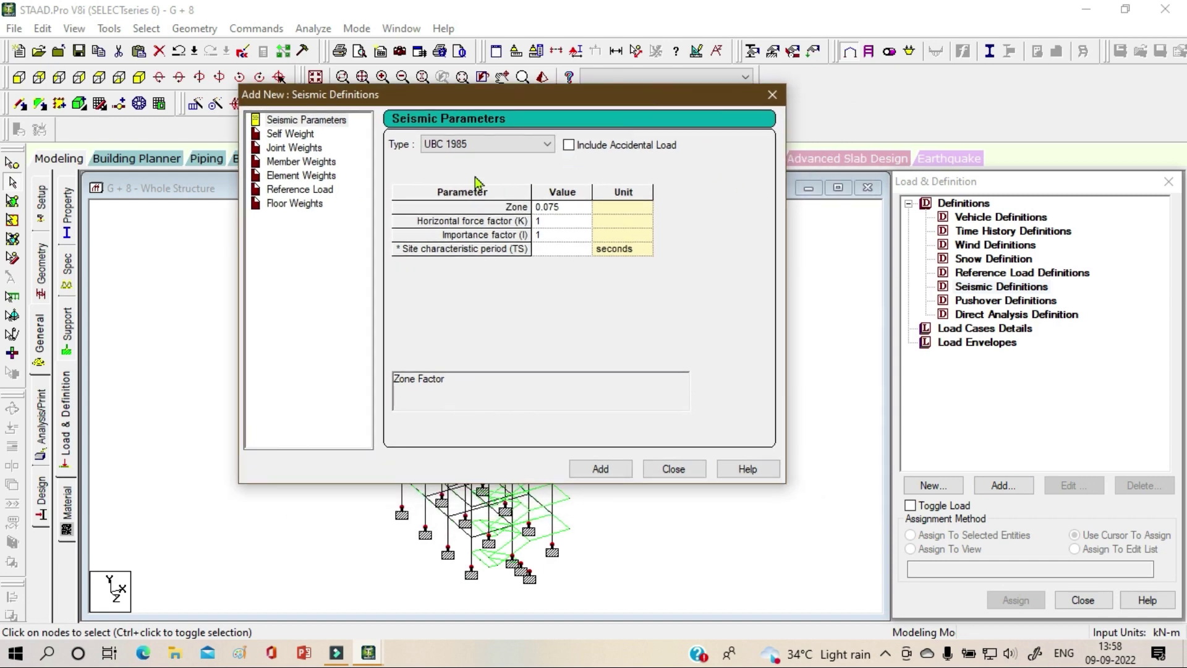
{"action": "left_click", "coordinate": [487, 144]}
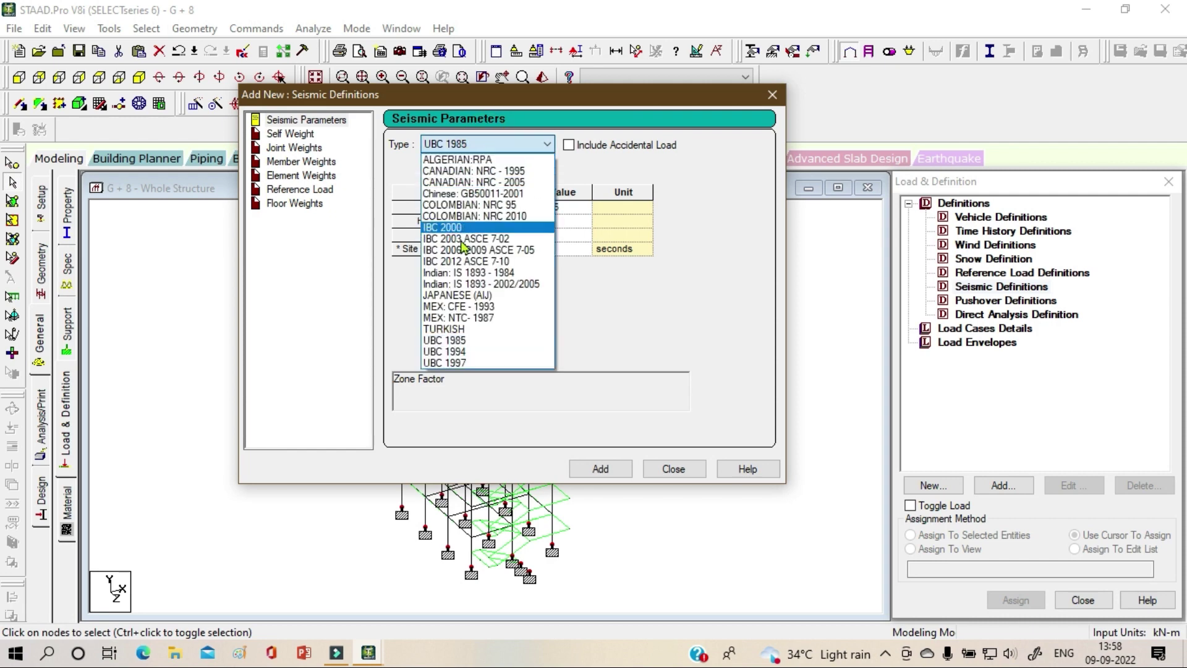
{"action": "left_click", "coordinate": [479, 284]}
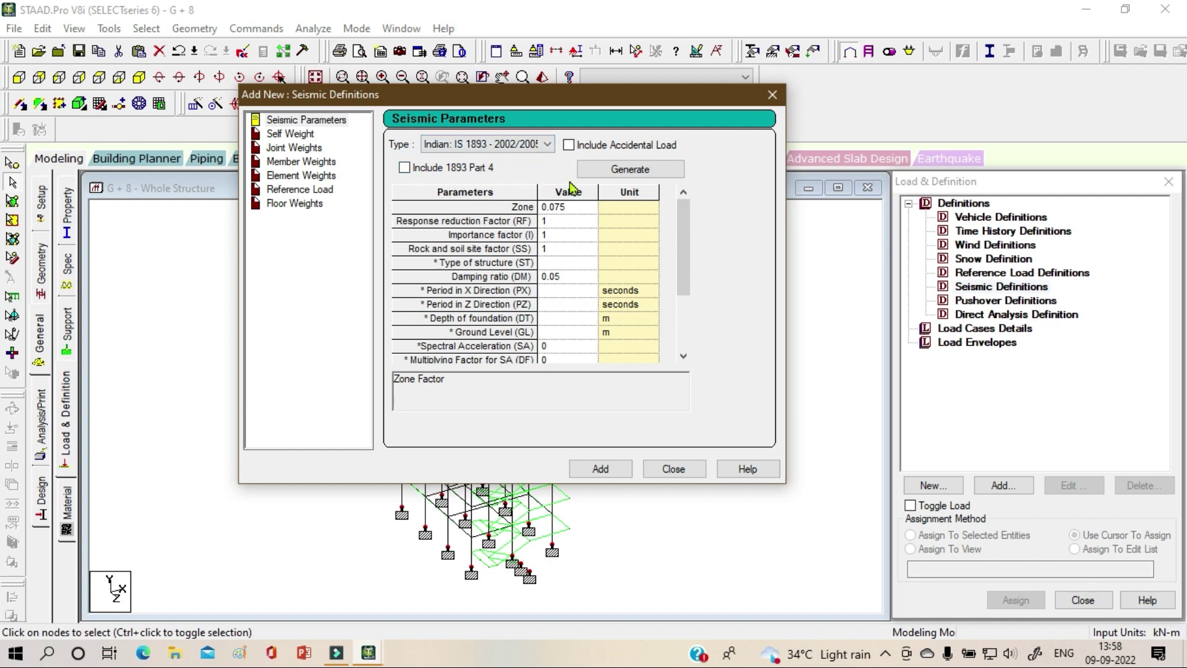
- Open the IS 1893 seismic parameter generator, with structure type RC Frame Building and response reduction for Special RC Moment Resisting Frame (SMRF)
{"action": "left_click", "coordinate": [635, 172]}
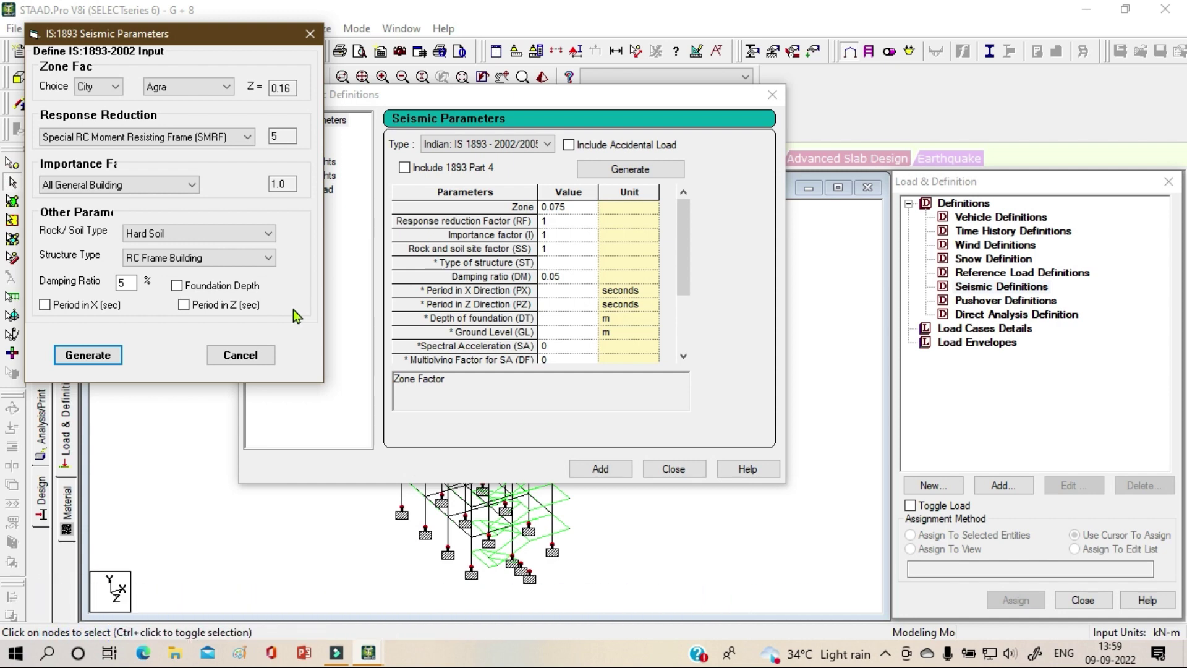
{"action": "left_click", "coordinate": [174, 227]}
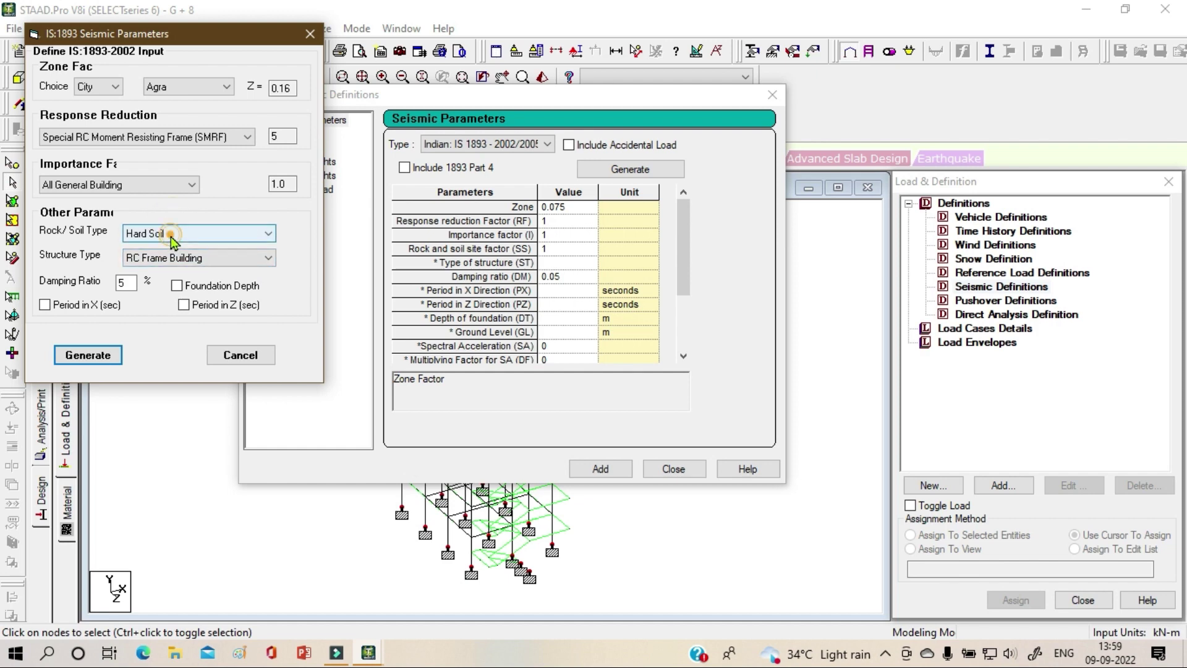
{"action": "left_click", "coordinate": [162, 243]}
{"action": "left_click", "coordinate": [169, 257]}
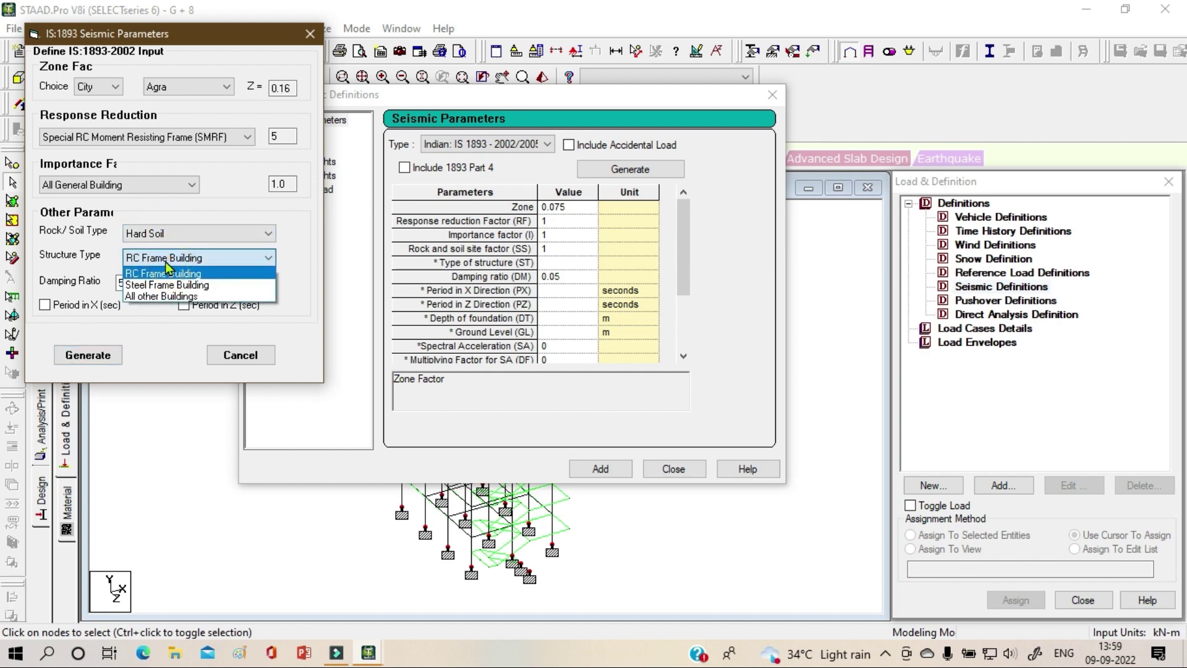
{"action": "left_click", "coordinate": [168, 262]}
{"action": "left_click", "coordinate": [90, 137]}
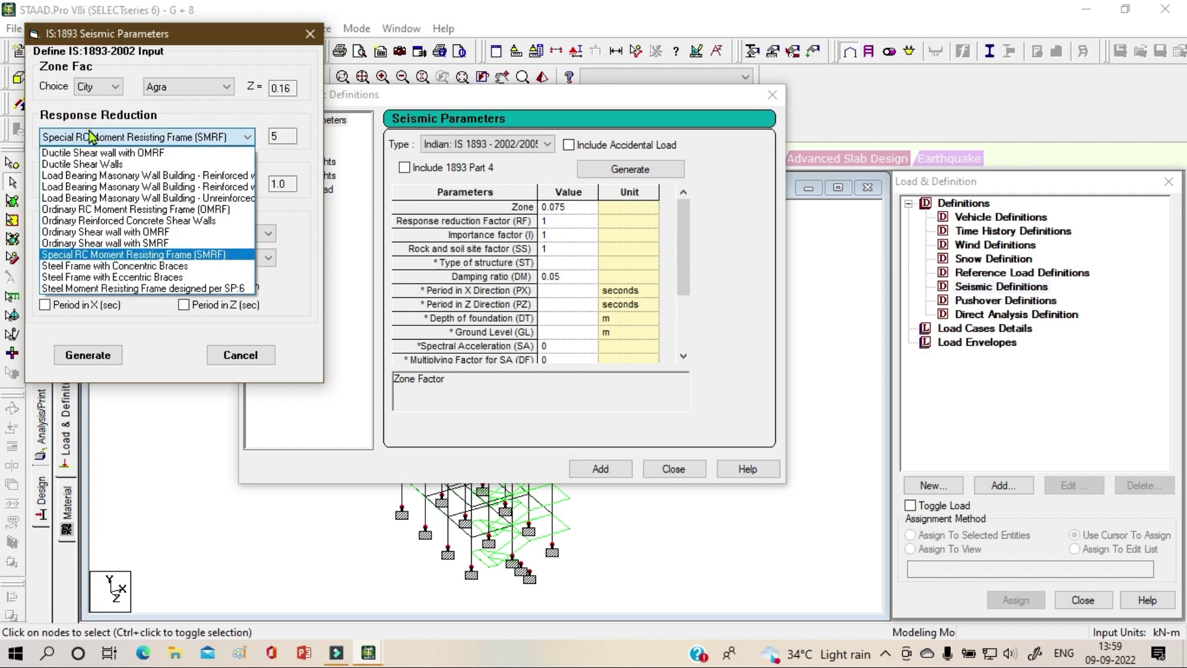
{"action": "left_click", "coordinate": [90, 136]}
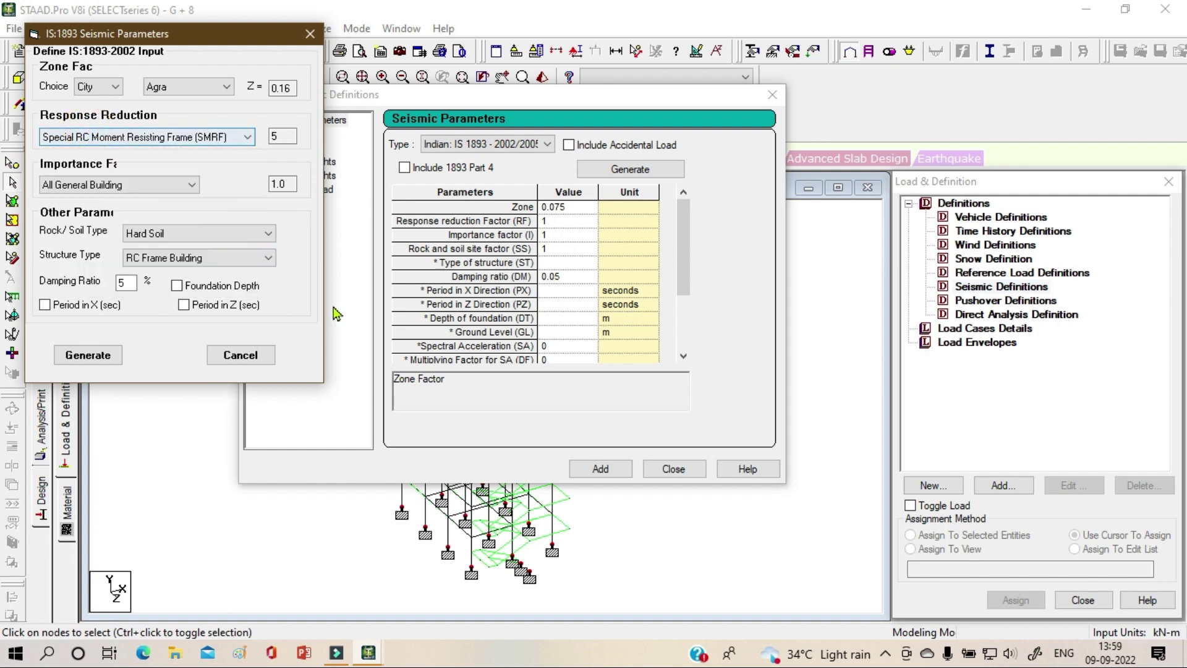
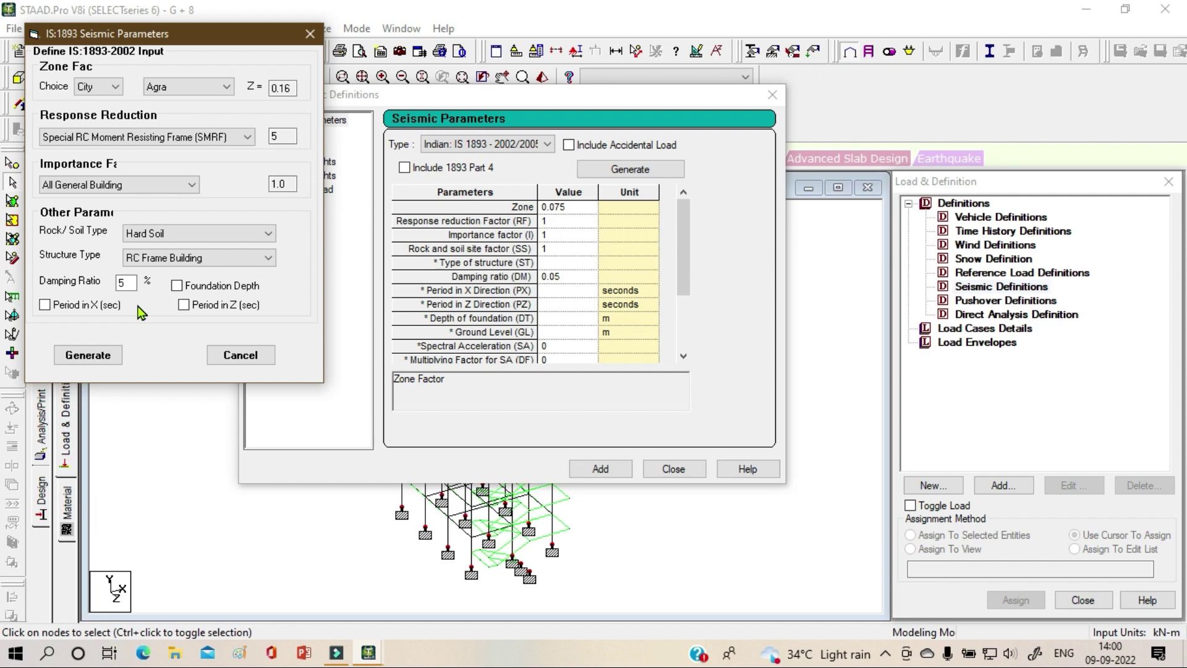
- Set the seismic zone to V and the soil type to Soft Soil, and generate the IS 1893 parameters
{"action": "left_click", "coordinate": [82, 86]}
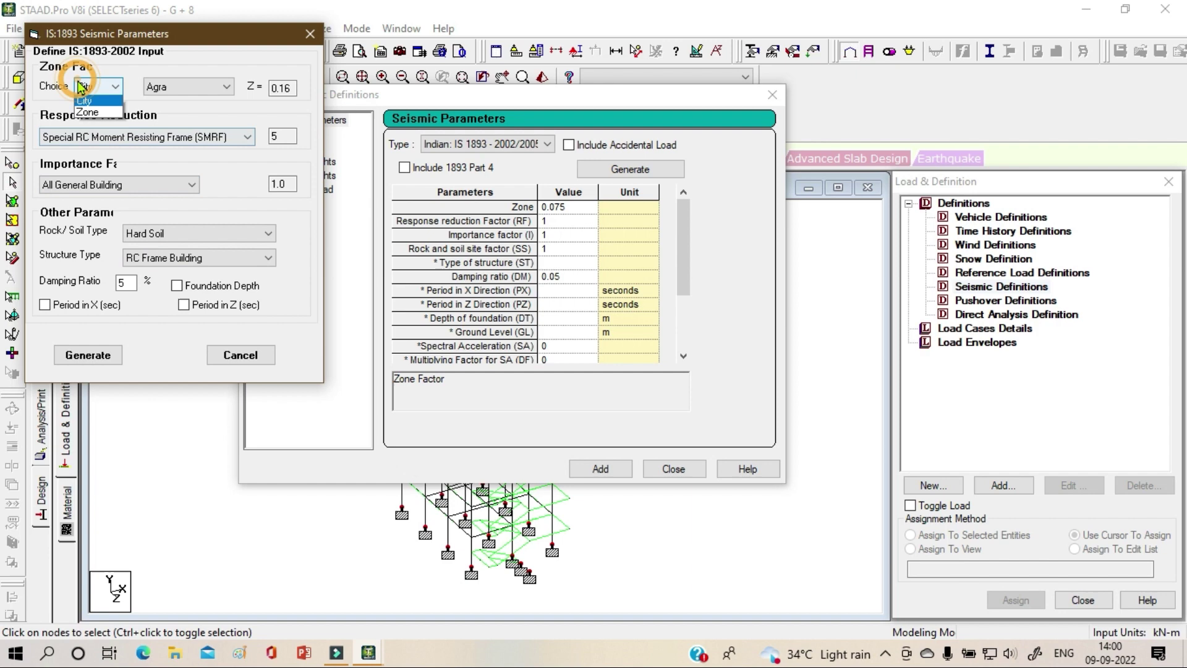
{"action": "left_click", "coordinate": [112, 117]}
{"action": "left_click", "coordinate": [179, 87]}
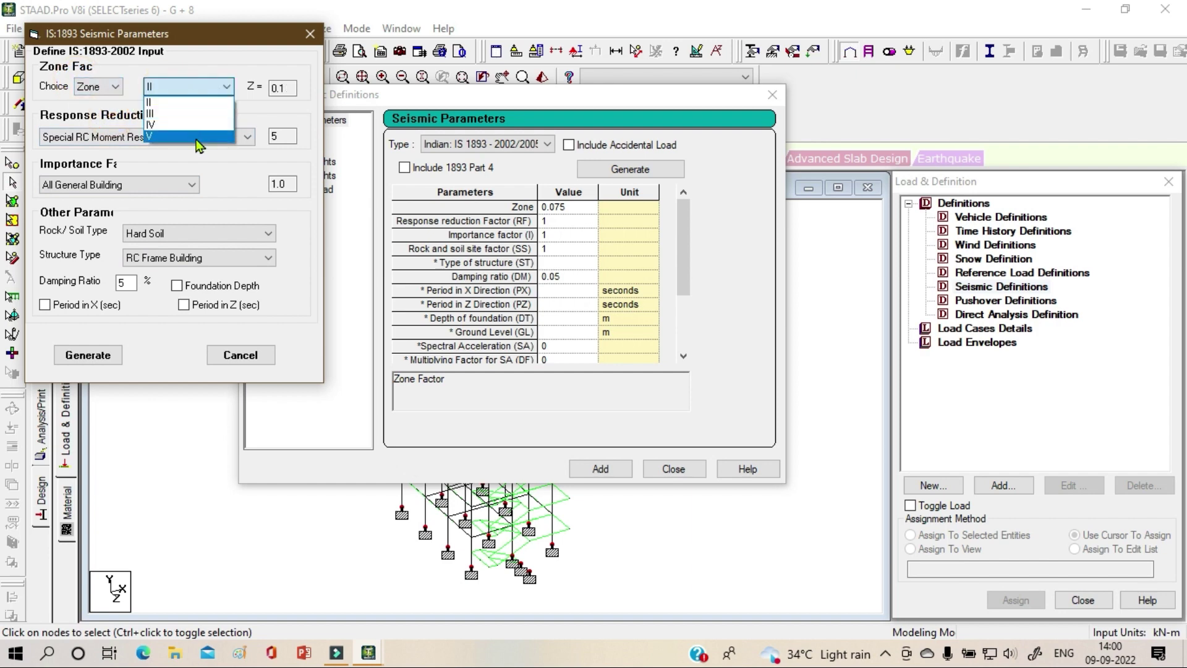
{"action": "left_click", "coordinate": [199, 137]}
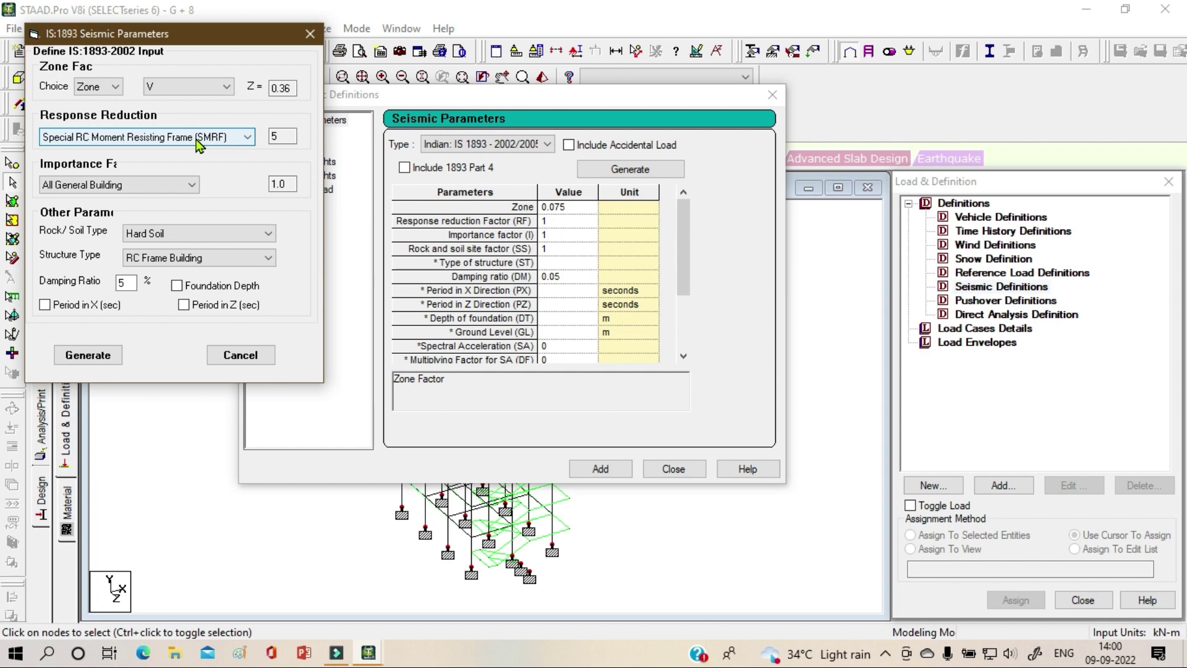
{"action": "left_click", "coordinate": [192, 238]}
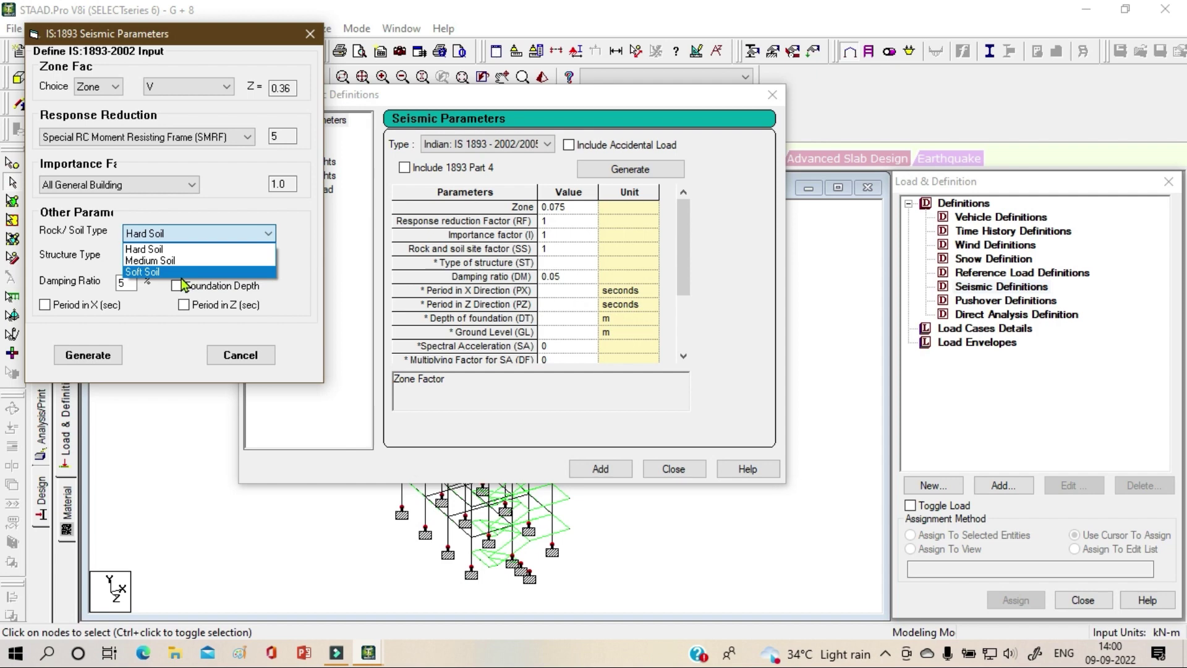
{"action": "left_click", "coordinate": [181, 273]}
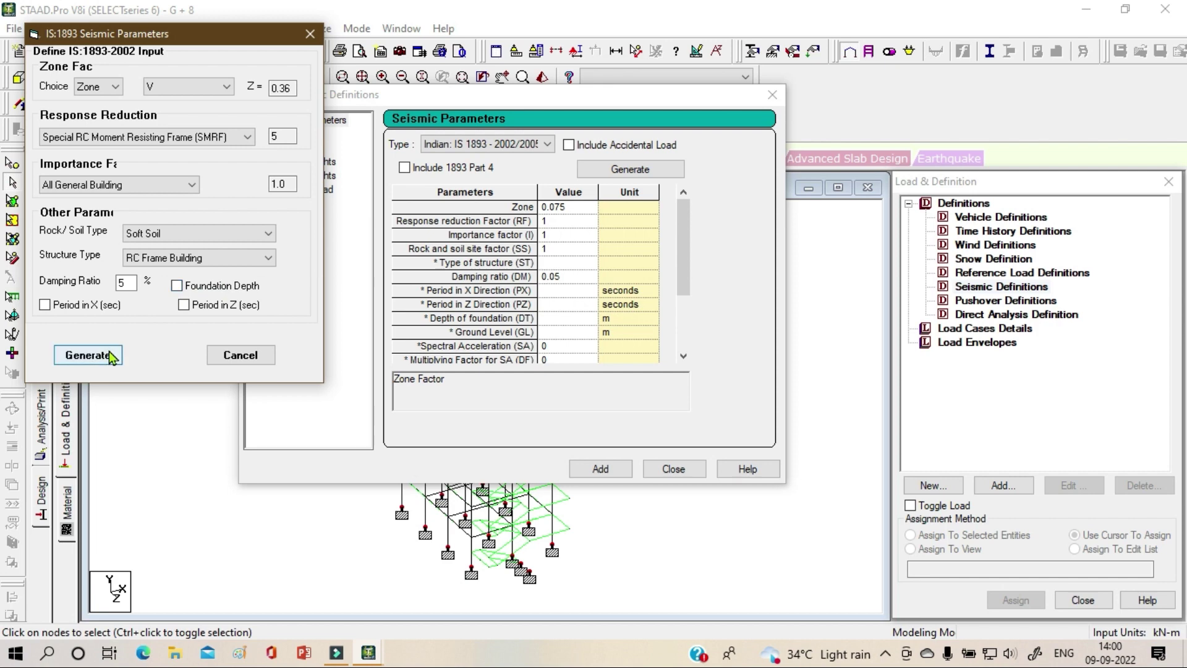
{"action": "left_click", "coordinate": [87, 354]}
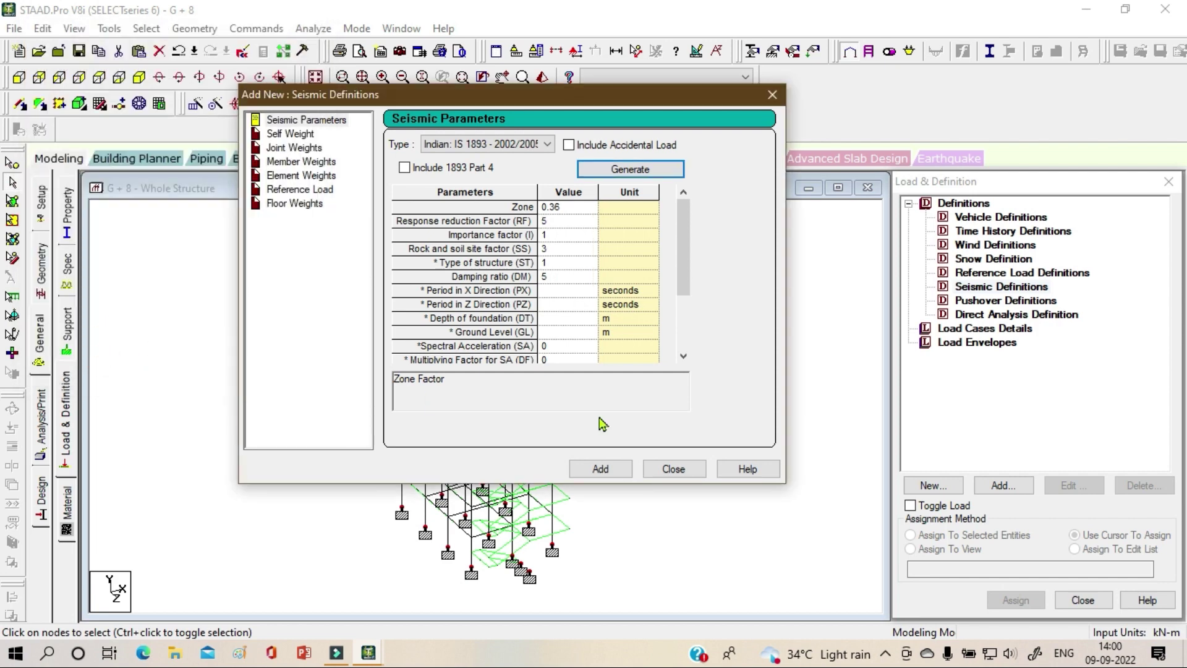
- Add the seismic parameters with a damping ratio of 0.05, followed by a self-weight with factor 1
{"action": "left_click", "coordinate": [565, 278]}
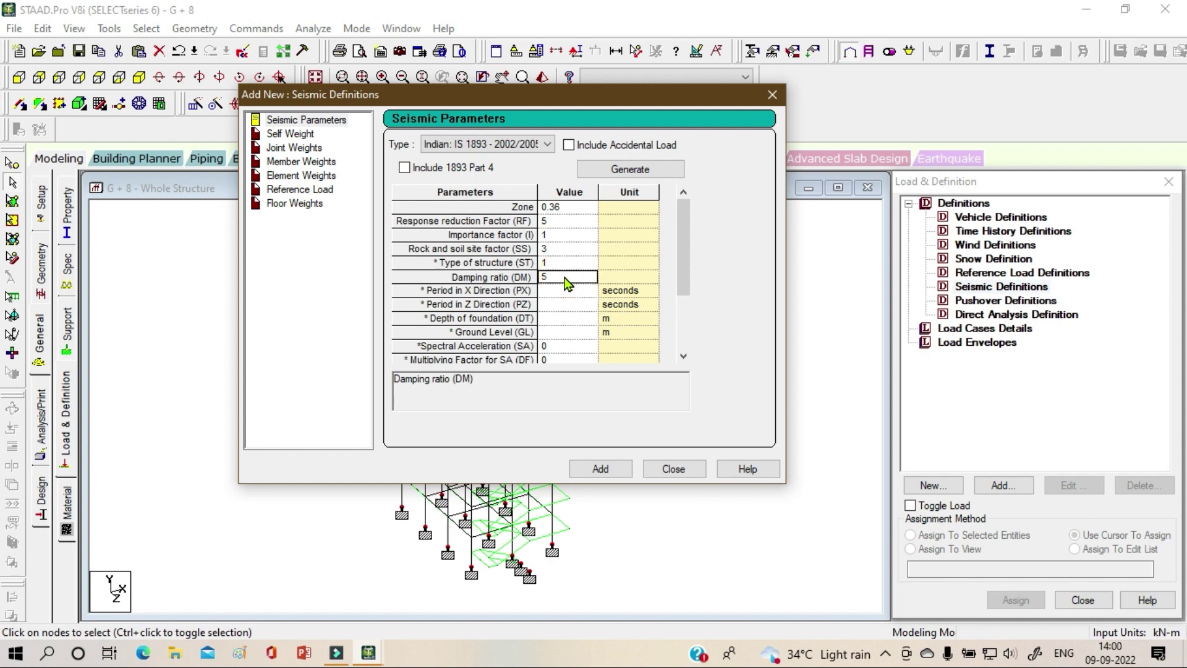
{"action": "left_click", "coordinate": [546, 276]}
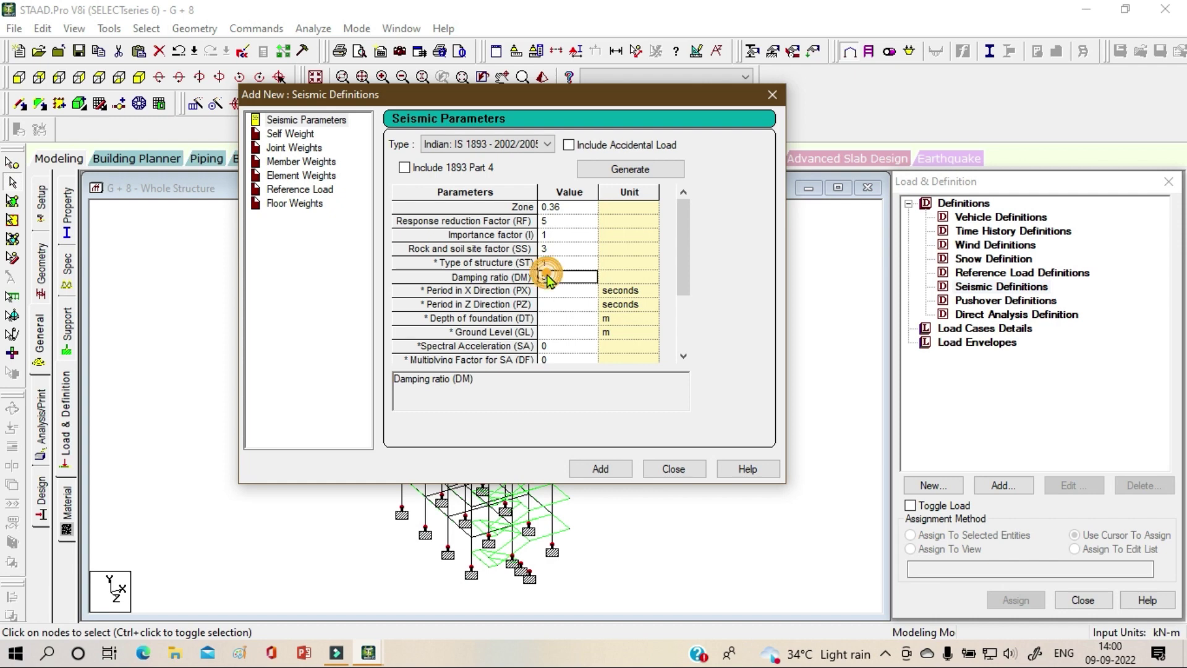
{"action": "left_click_drag", "start_coordinate": [557, 280], "coordinate": [424, 272]}
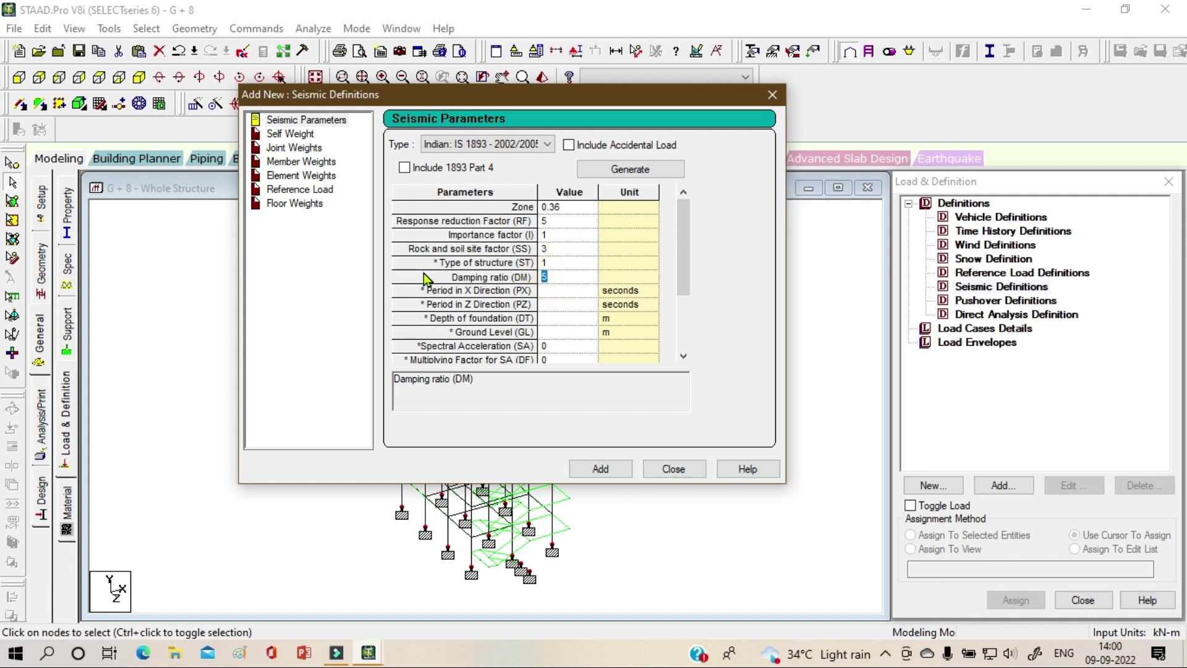
{"action": "type", "text": "0.05"}
{"action": "left_click", "coordinate": [596, 470]}
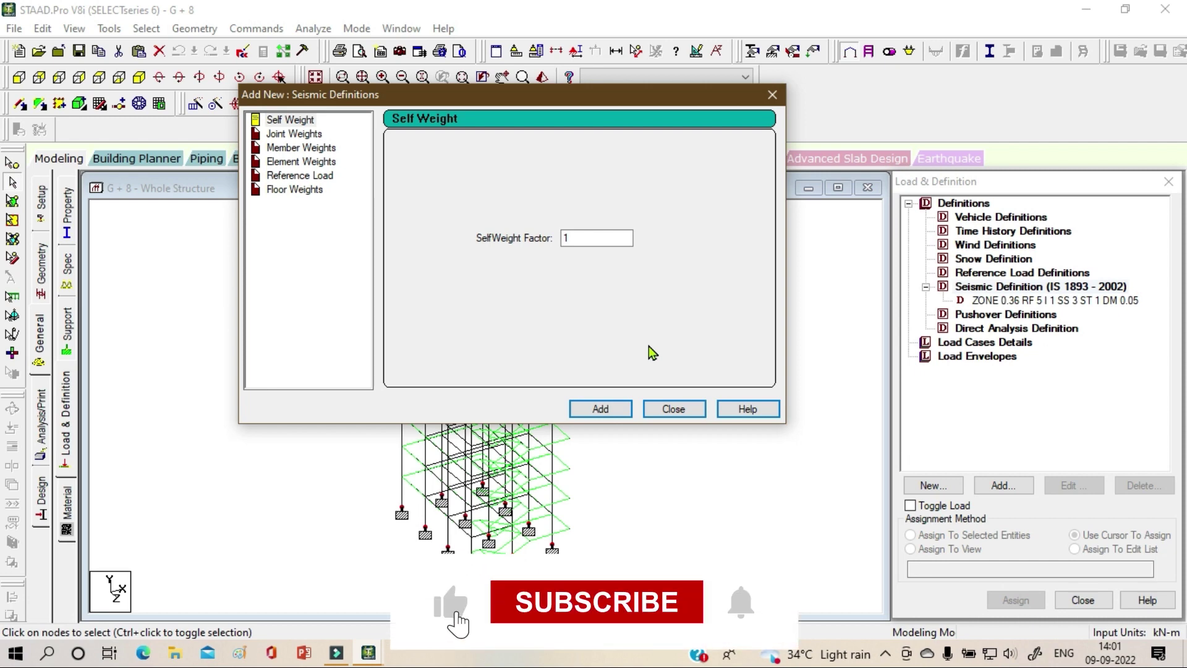
{"action": "left_click", "coordinate": [609, 409]}
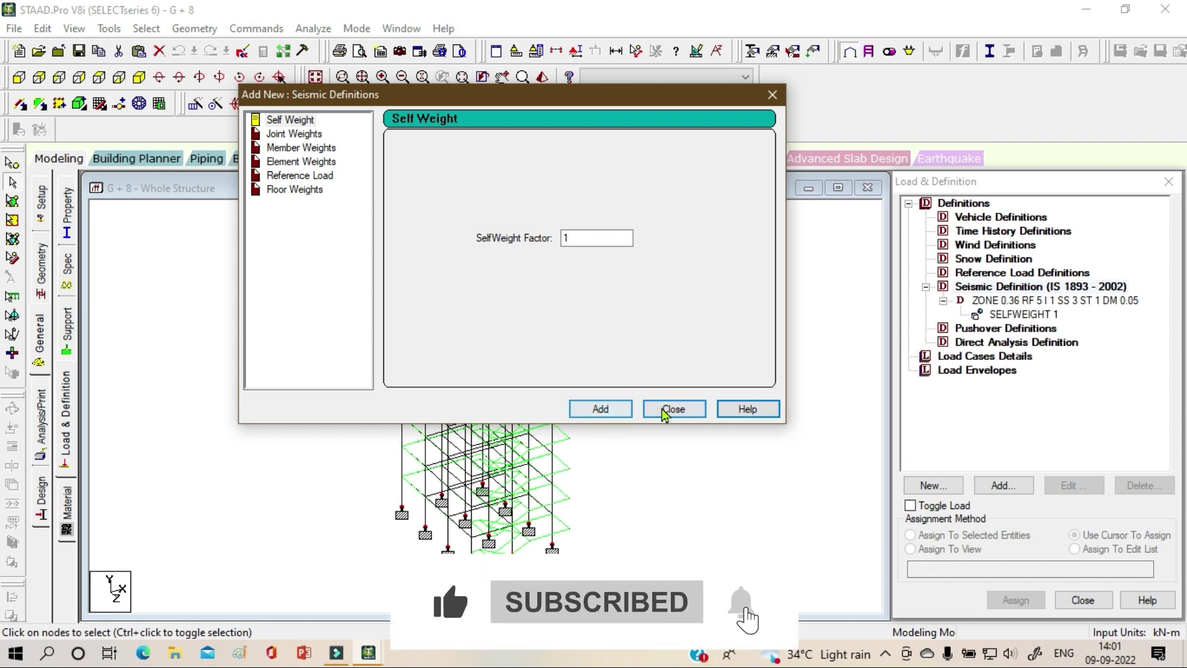
{"action": "left_click", "coordinate": [665, 410]}
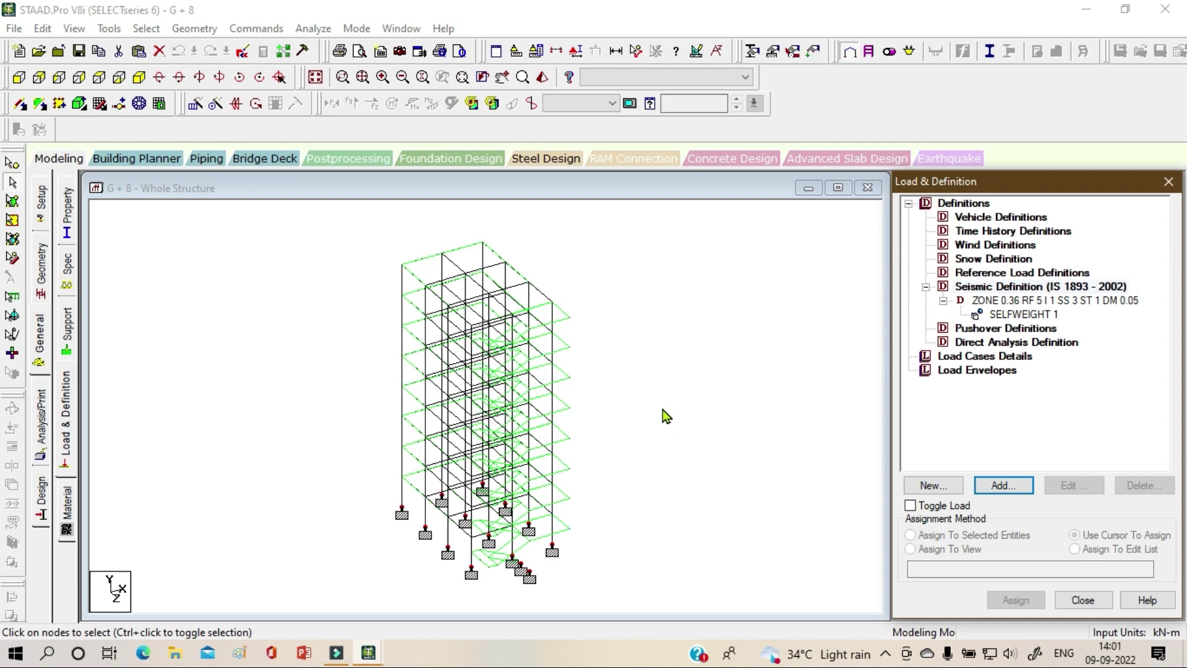
- Add a uniform (UNI) member weight of 2.25 kN/m to the IS 1893 seismic definition
{"action": "left_click", "coordinate": [1018, 289]}
{"action": "left_click", "coordinate": [1005, 485]}
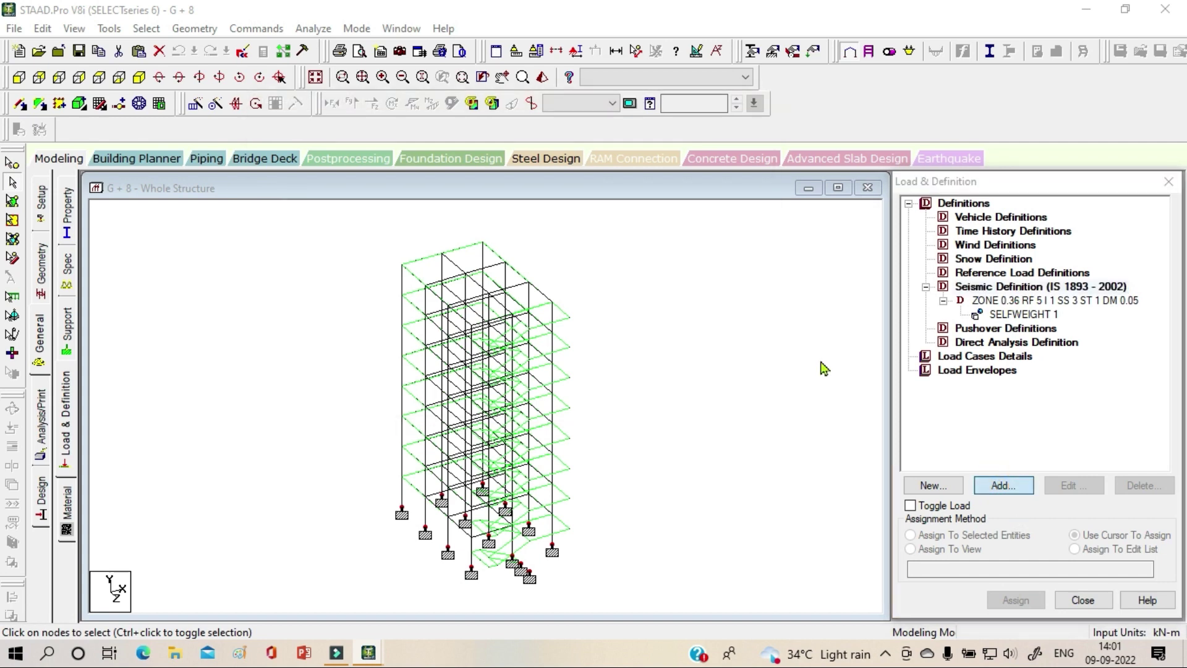
{"action": "left_click_drag", "start_coordinate": [643, 158], "coordinate": [446, 83]}
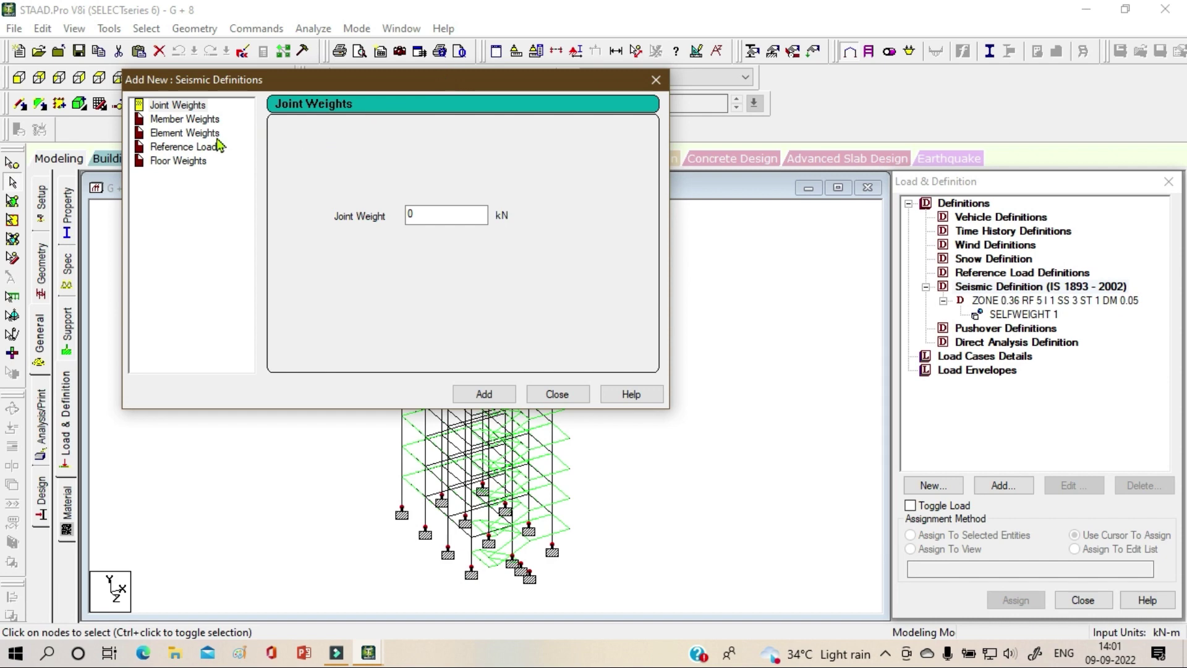
{"action": "left_click", "coordinate": [185, 119]}
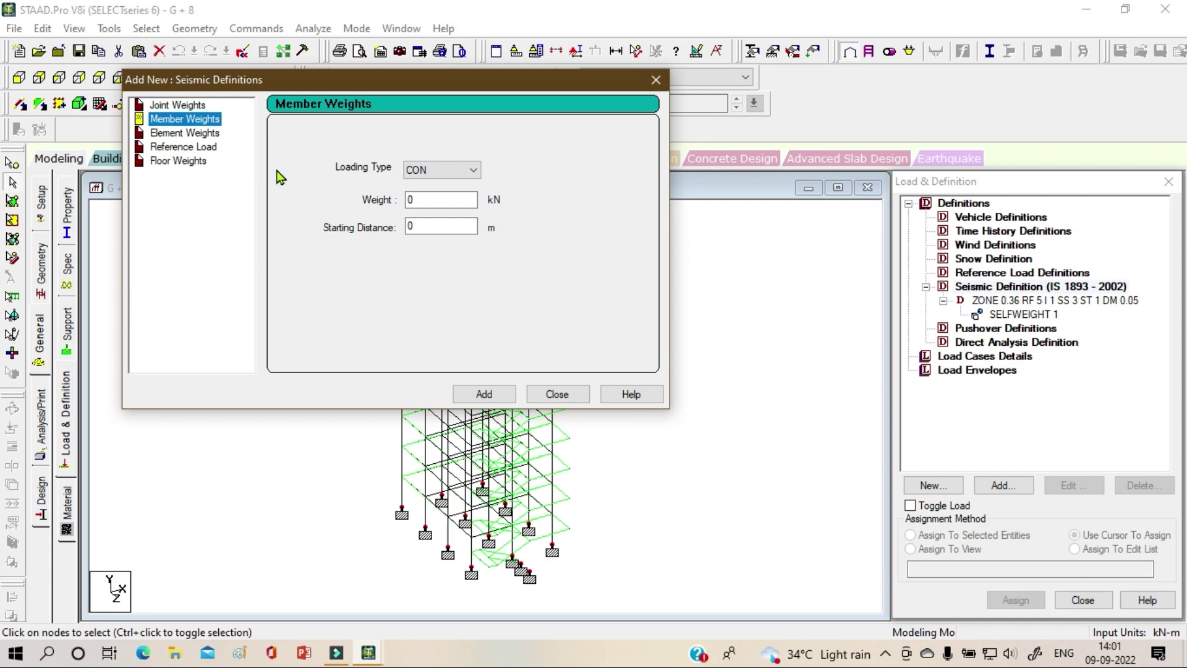
{"action": "left_click", "coordinate": [427, 170]}
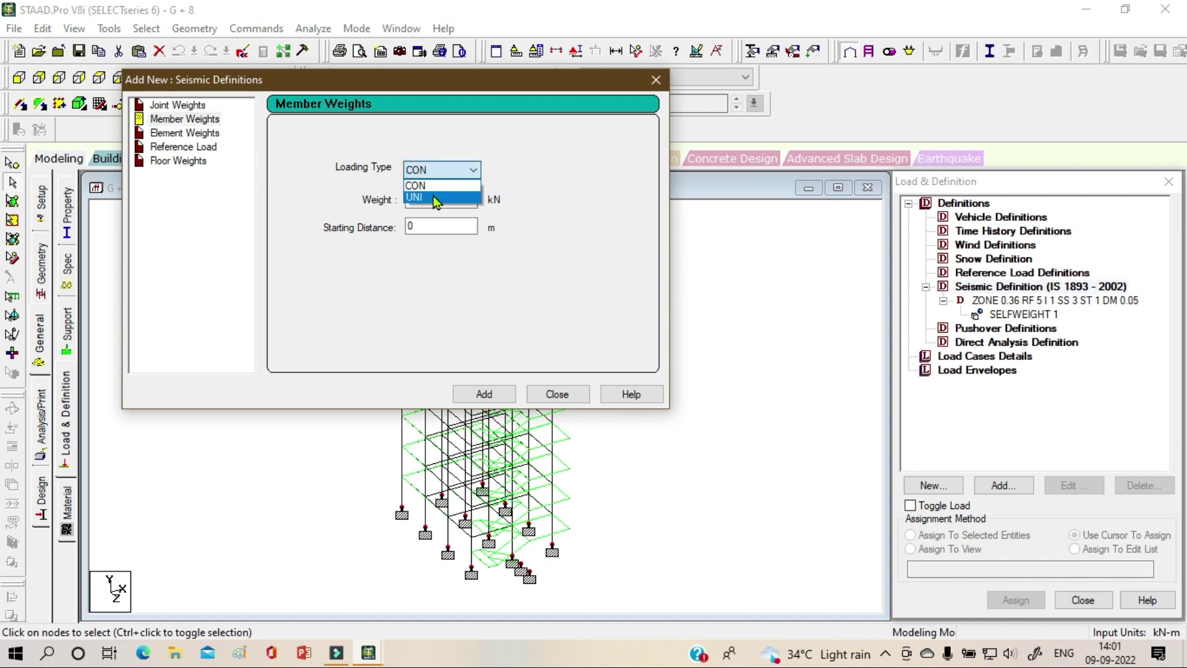
{"action": "left_click", "coordinate": [436, 198]}
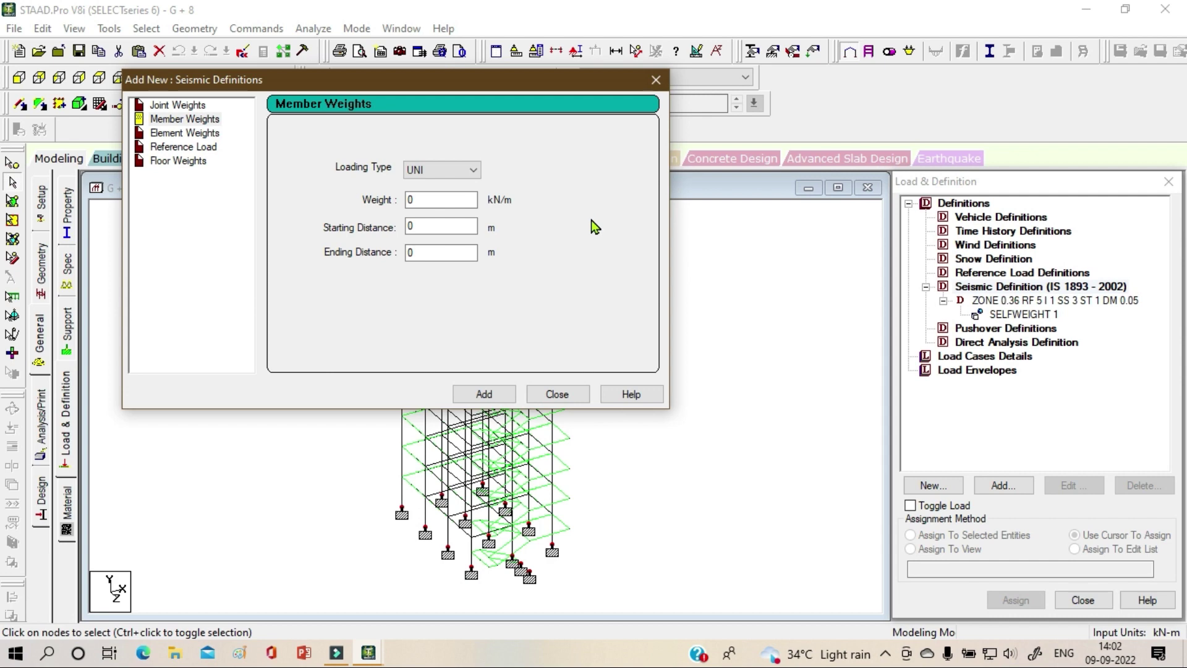
{"action": "double_click", "coordinate": [427, 201]}
{"action": "type", "text": "2.25"}
{"action": "left_click", "coordinate": [479, 400]}
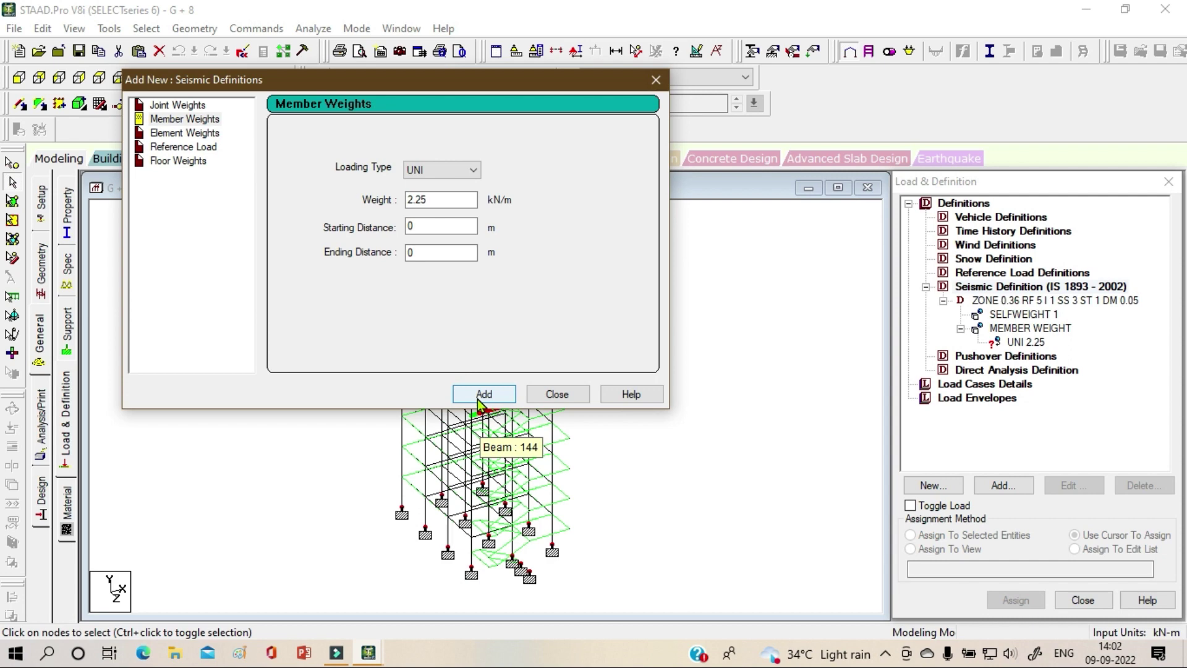
{"action": "left_click", "coordinate": [556, 394]}
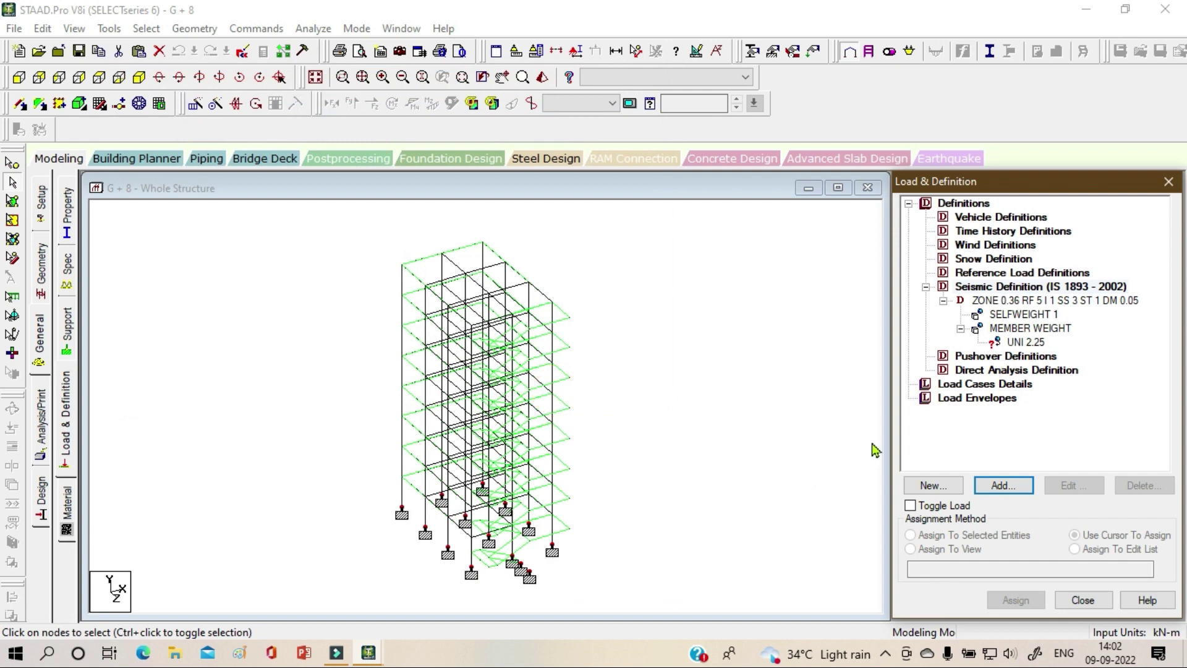
- Assign the UNI 2.25 member weight to all beams parallel to X and Z, using the Assign To Selected Beams method
{"action": "left_click", "coordinate": [1037, 345]}
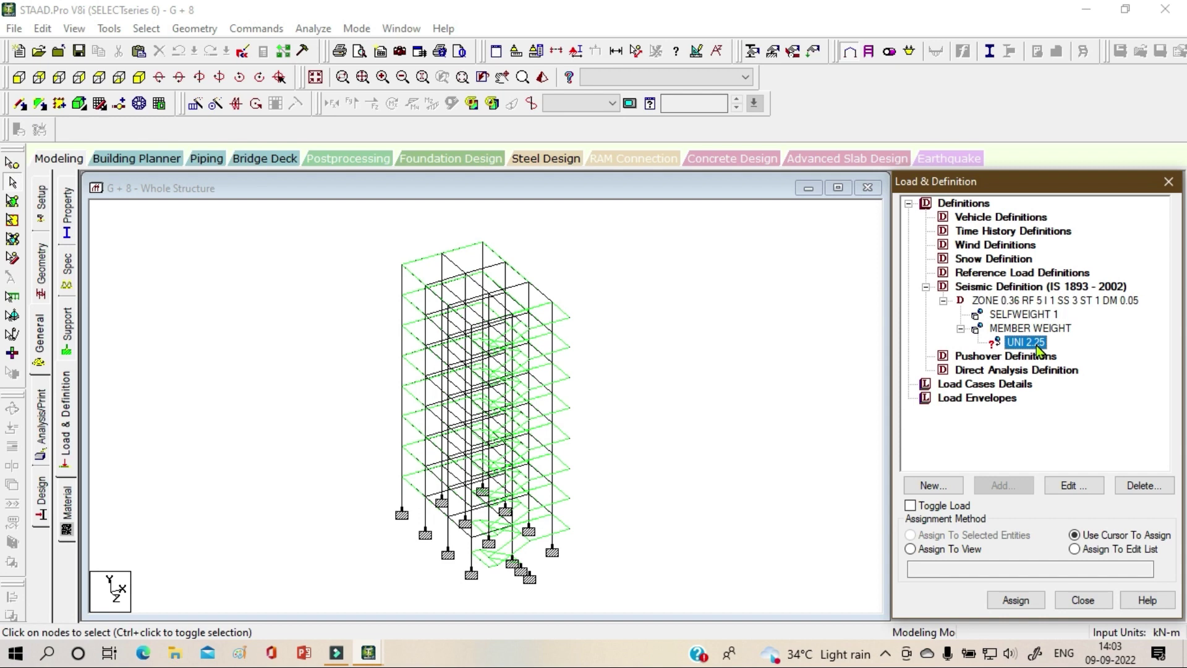
{"action": "left_click", "coordinate": [144, 28]}
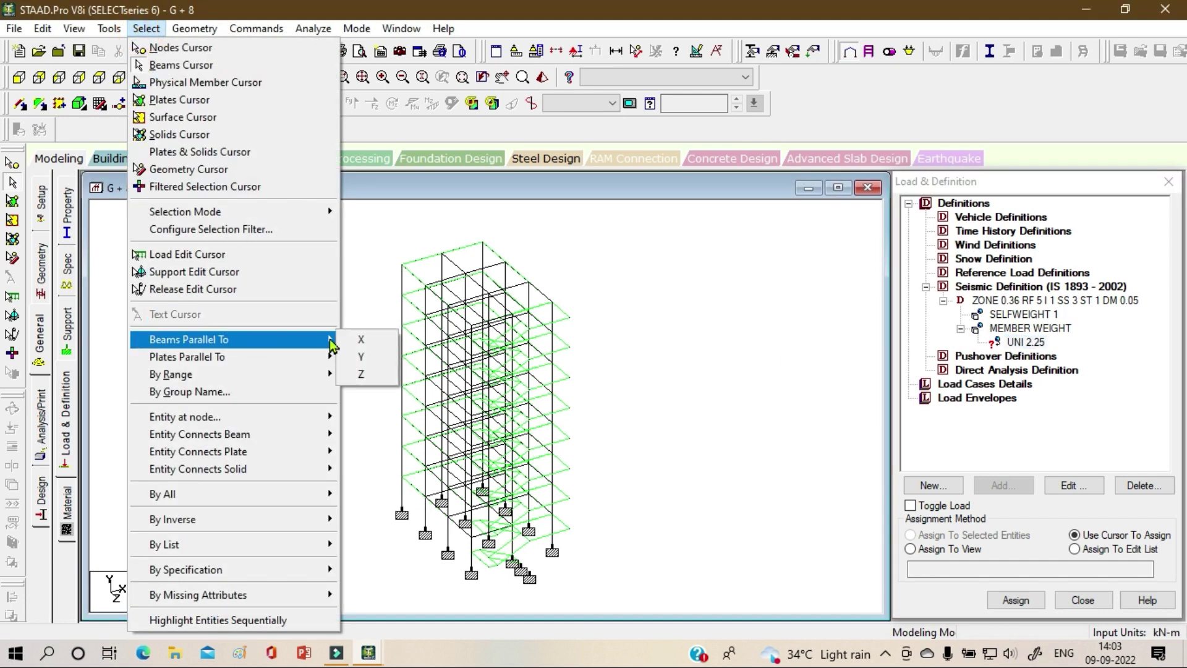
{"action": "left_click", "coordinate": [350, 339]}
{"action": "left_click", "coordinate": [146, 28]}
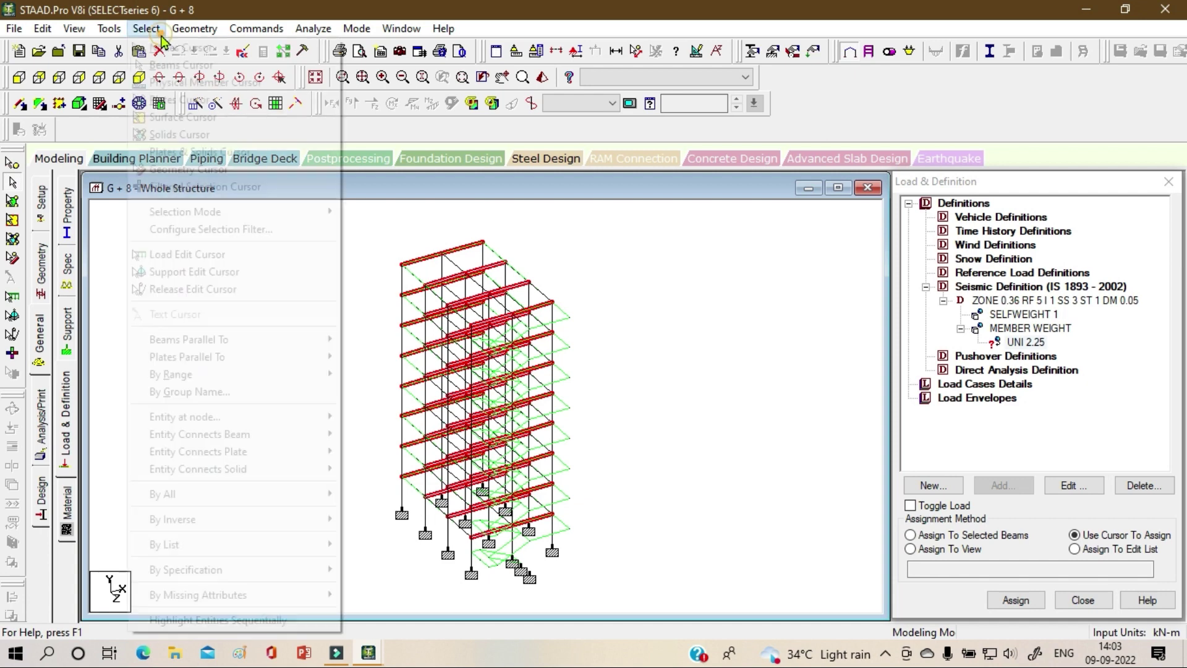
{"action": "mouse_move", "coordinate": [257, 339]}
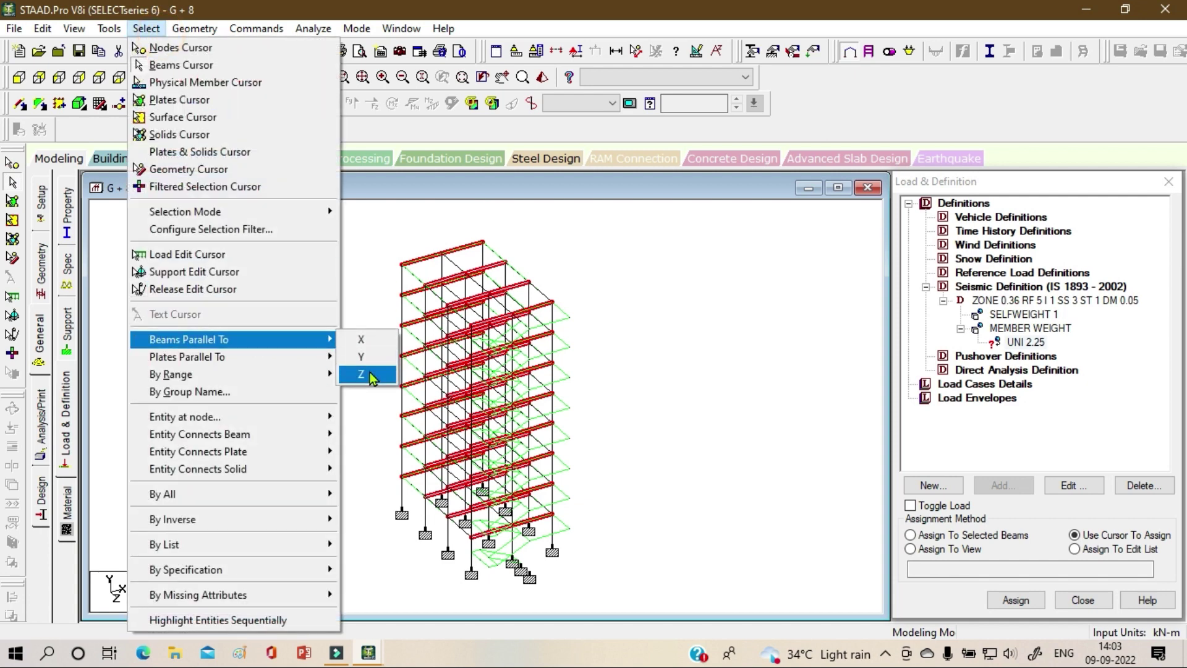
{"action": "left_click", "coordinate": [370, 376]}
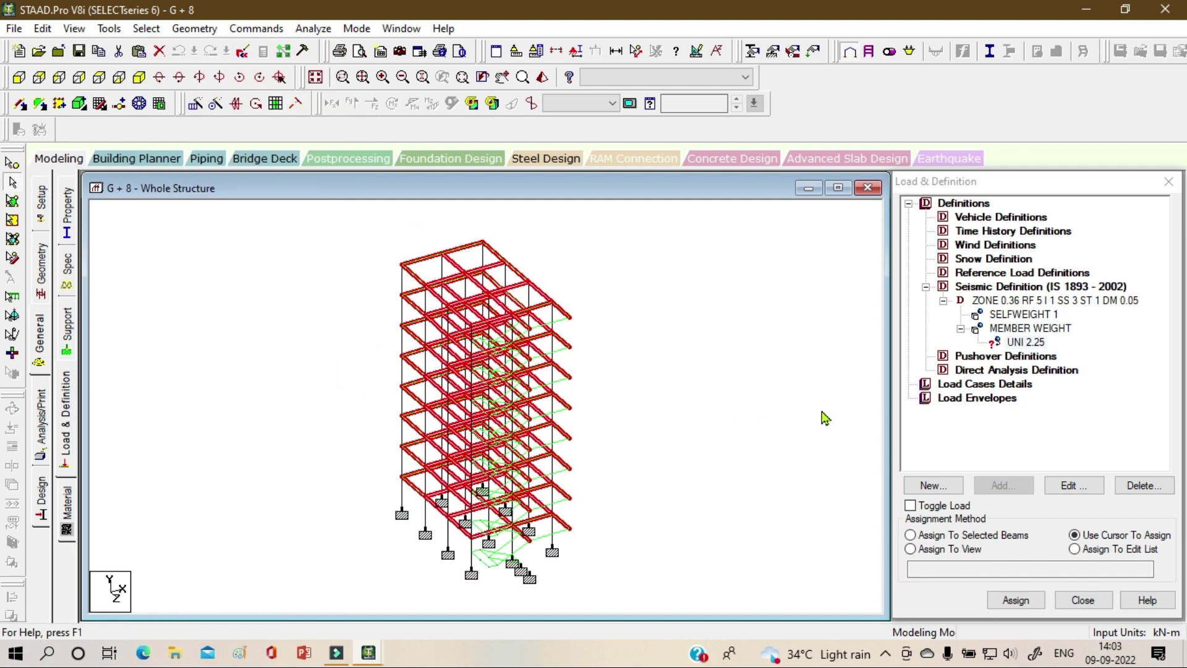
{"action": "left_click", "coordinate": [971, 535]}
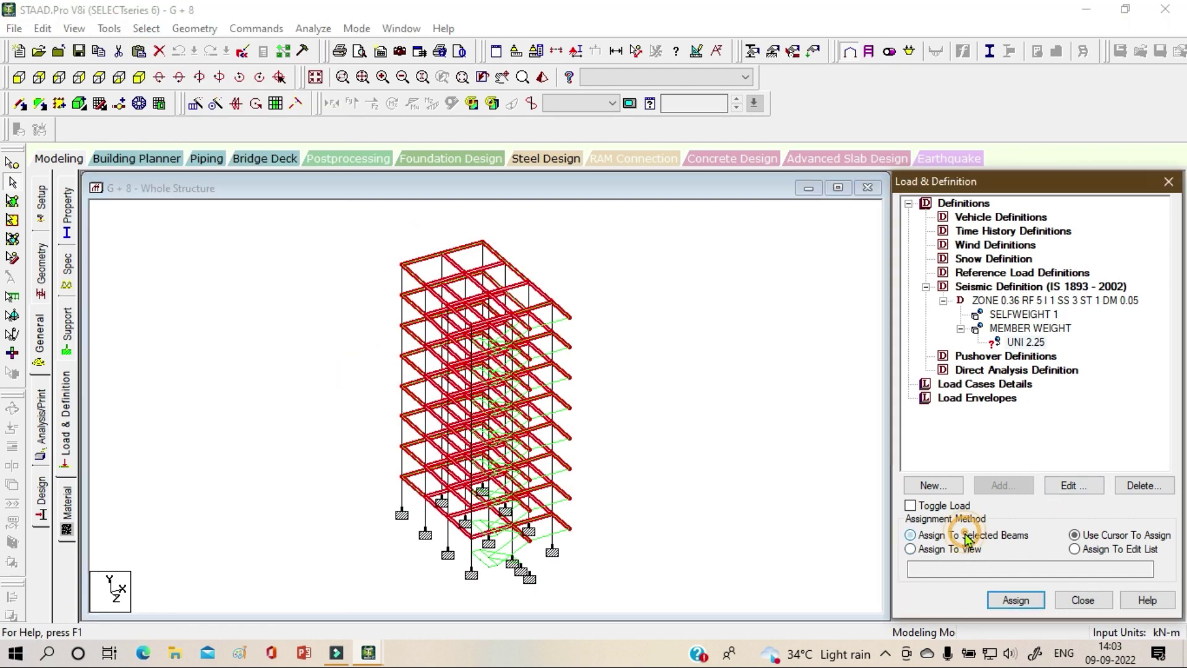
{"action": "left_click", "coordinate": [1017, 601]}
{"action": "left_click", "coordinate": [1063, 443]}
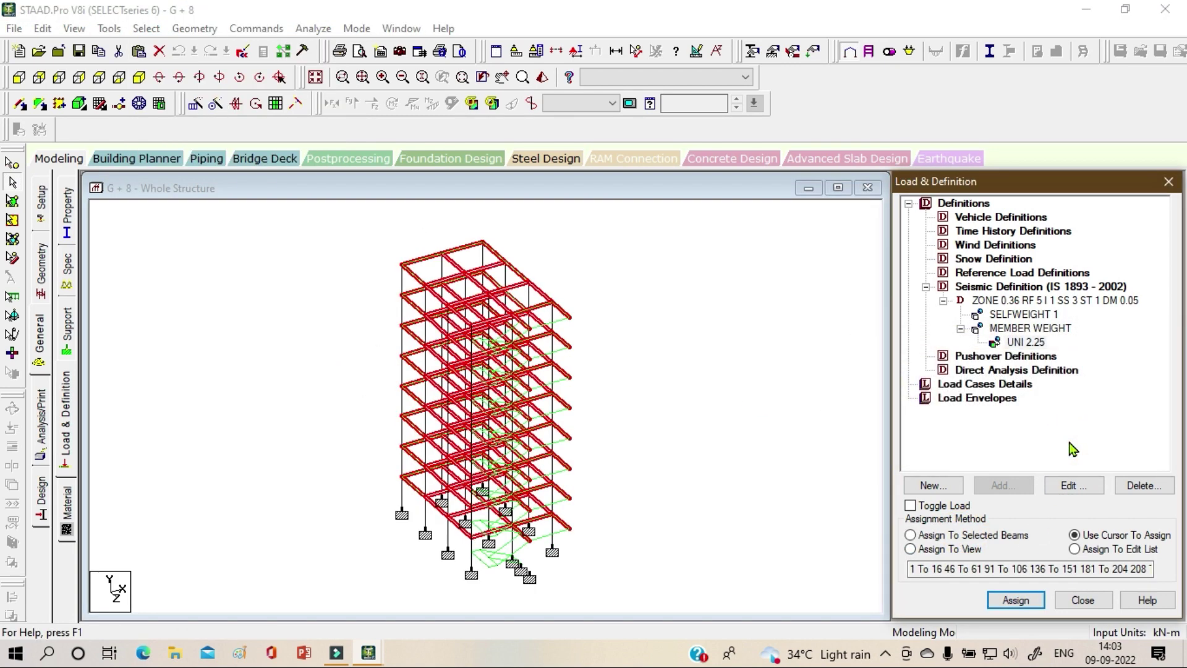
{"action": "left_click", "coordinate": [809, 419]}
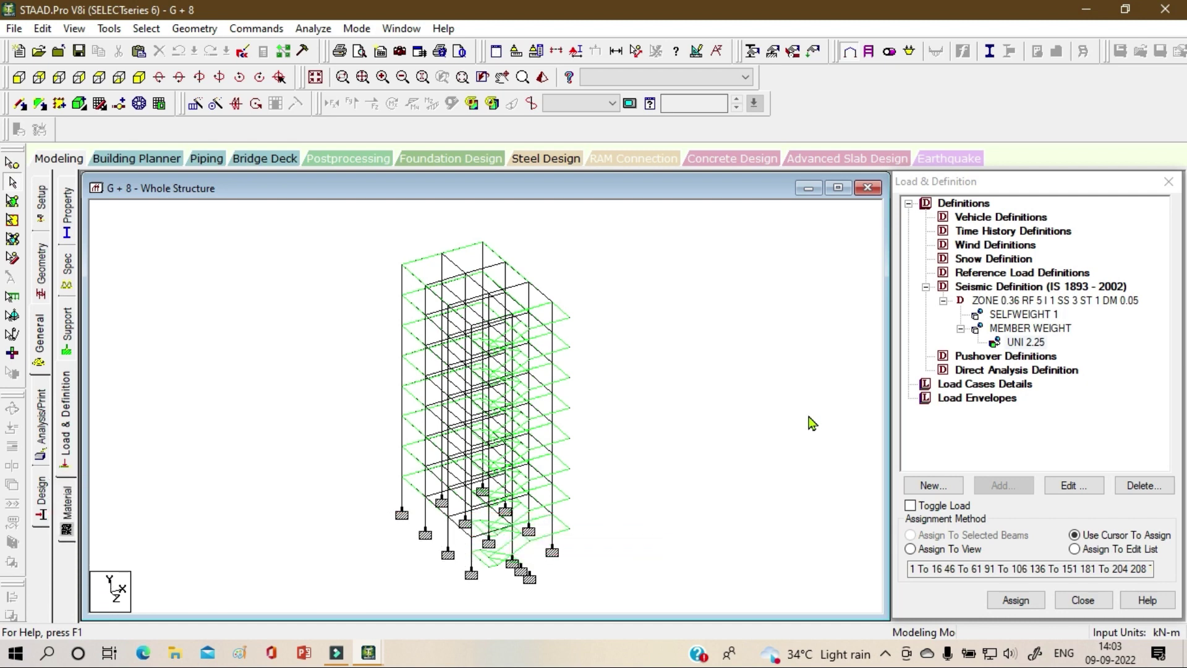
- Add a wind definition with type number 1 and the comment WIND 1
{"action": "left_click", "coordinate": [978, 244]}
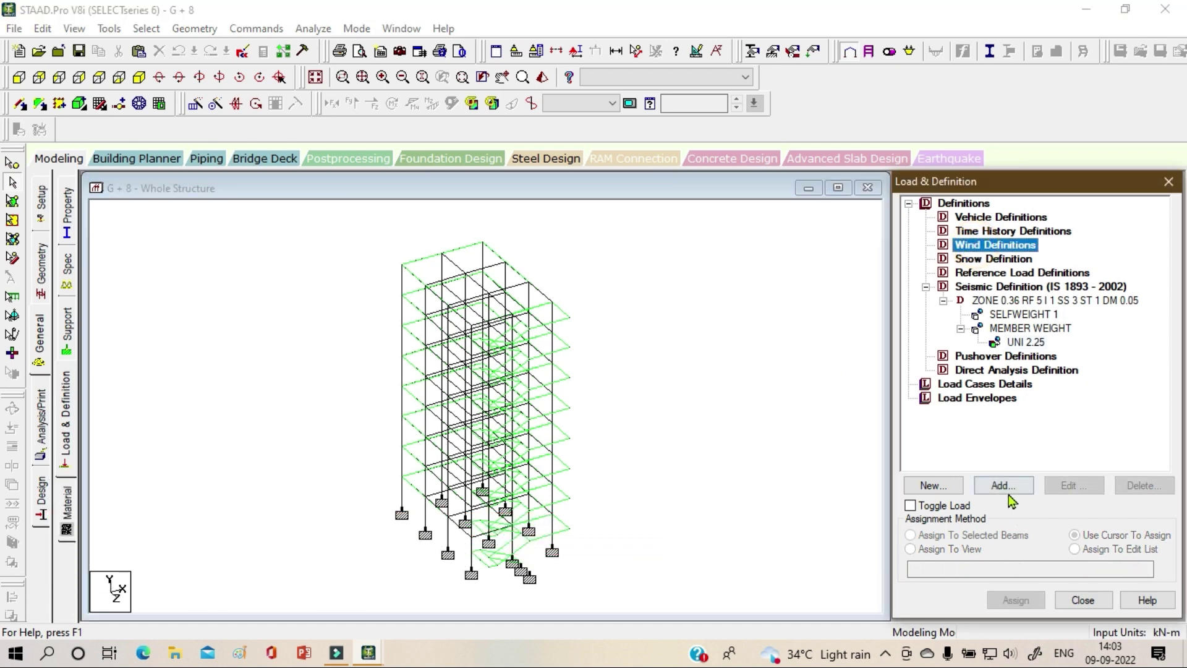
{"action": "left_click", "coordinate": [1007, 487]}
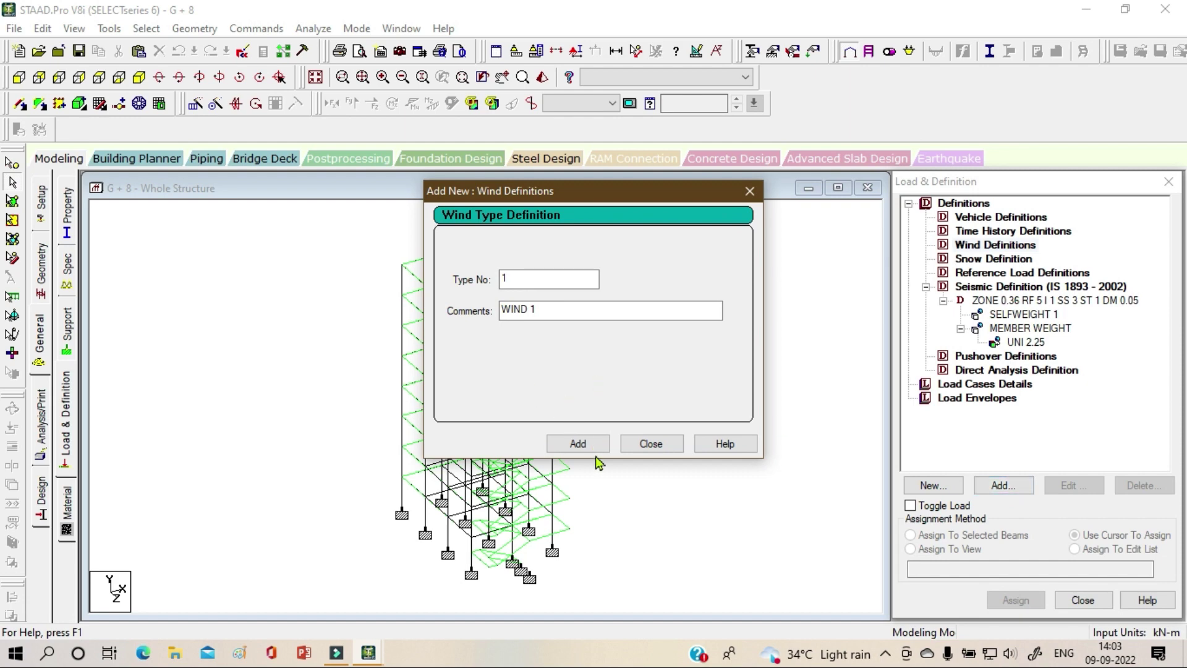
{"action": "left_click", "coordinate": [577, 443]}
{"action": "left_click", "coordinate": [652, 444]}
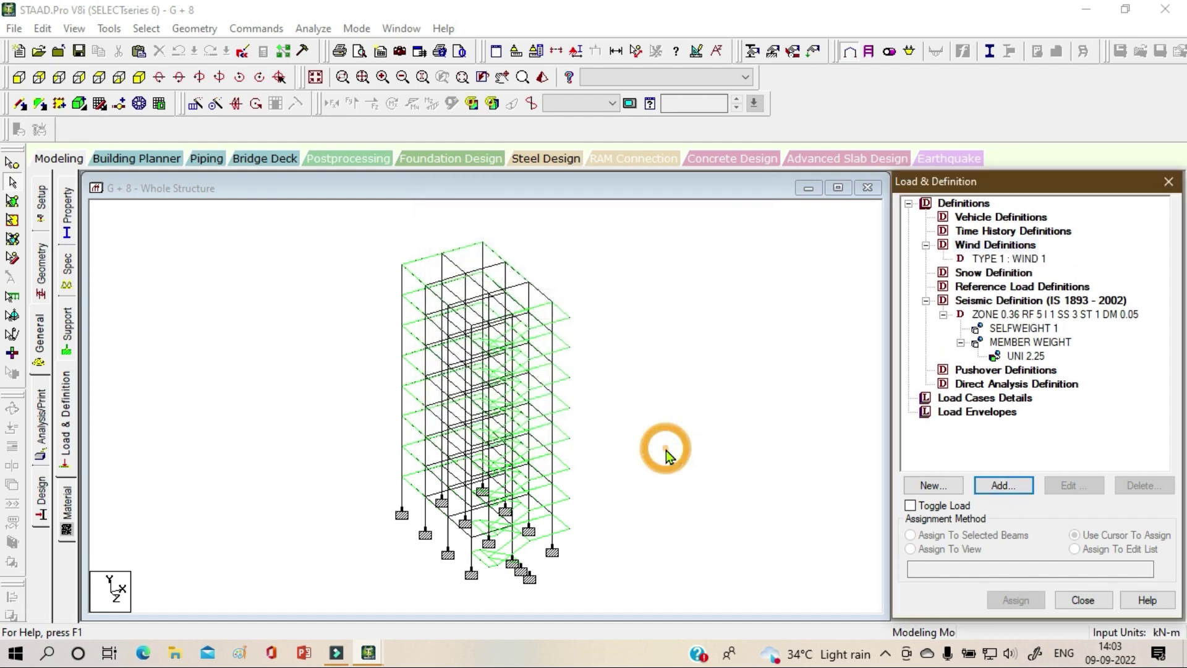
- Start a custom intensity table for wind type 1 with 2 kN/m² at 24 m in the first row, saving the structure along the way
{"action": "left_click", "coordinate": [1000, 261]}
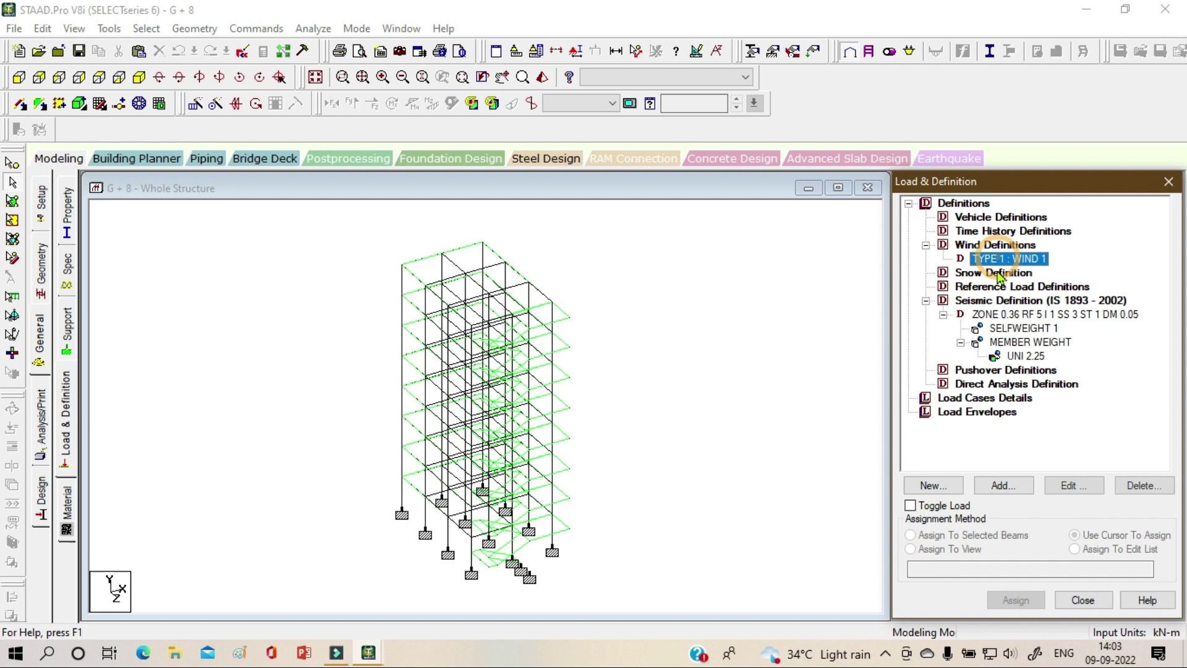
{"action": "left_click", "coordinate": [1008, 487]}
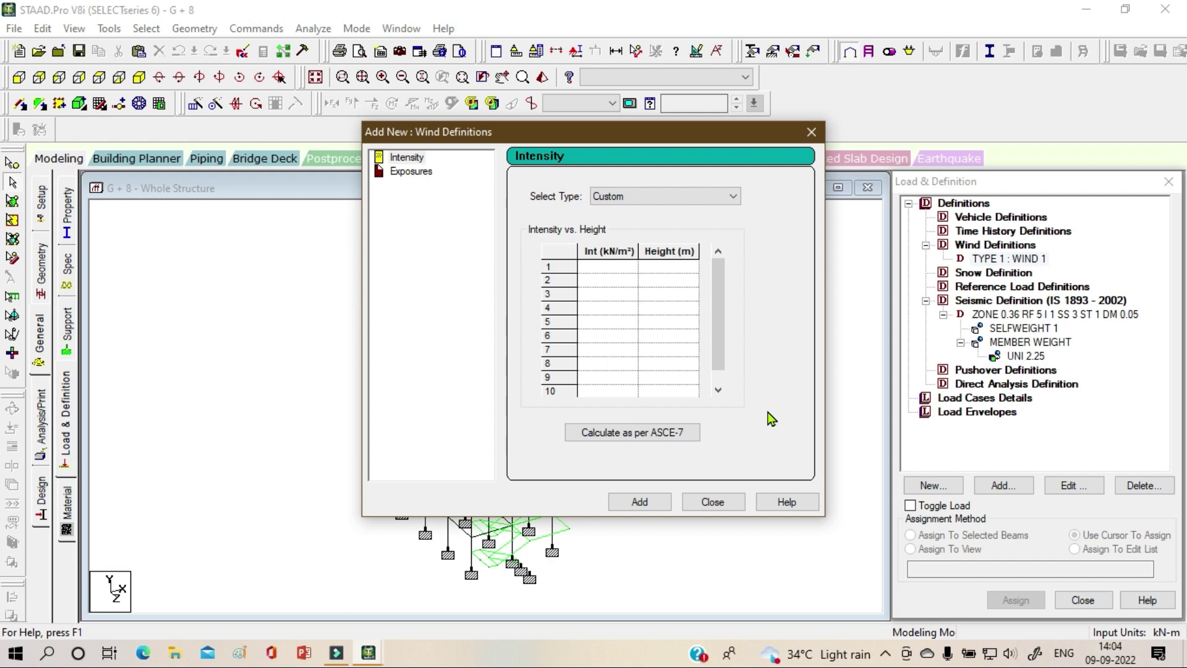
{"action": "left_click", "coordinate": [623, 269]}
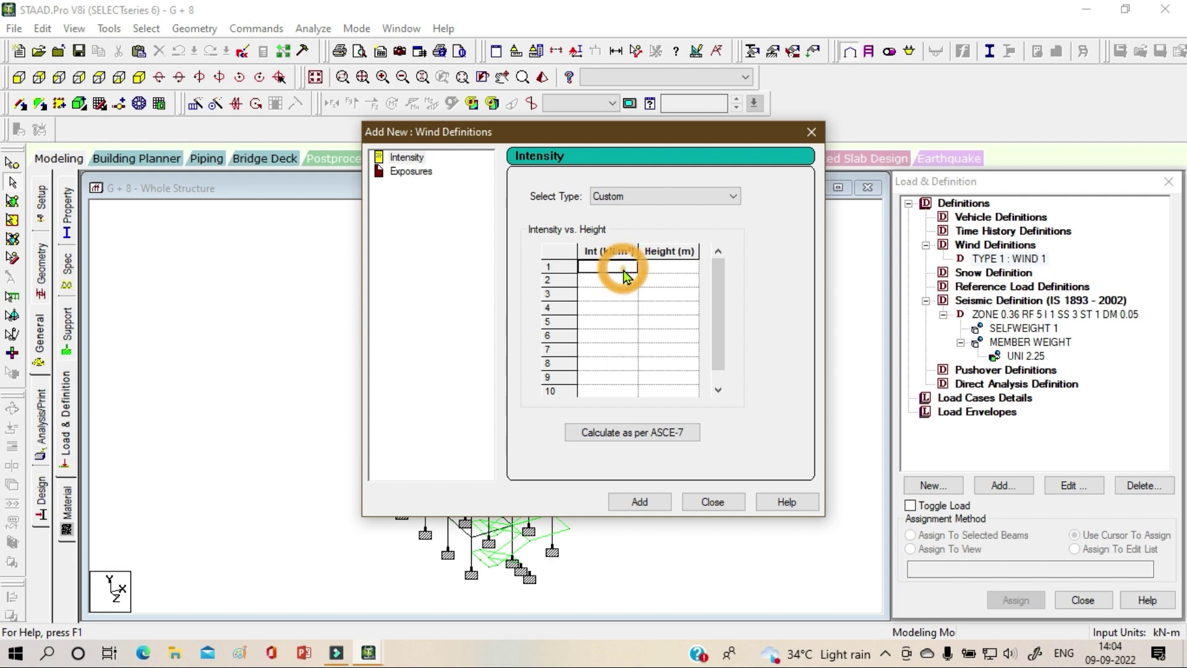
{"action": "type", "text": "2"}
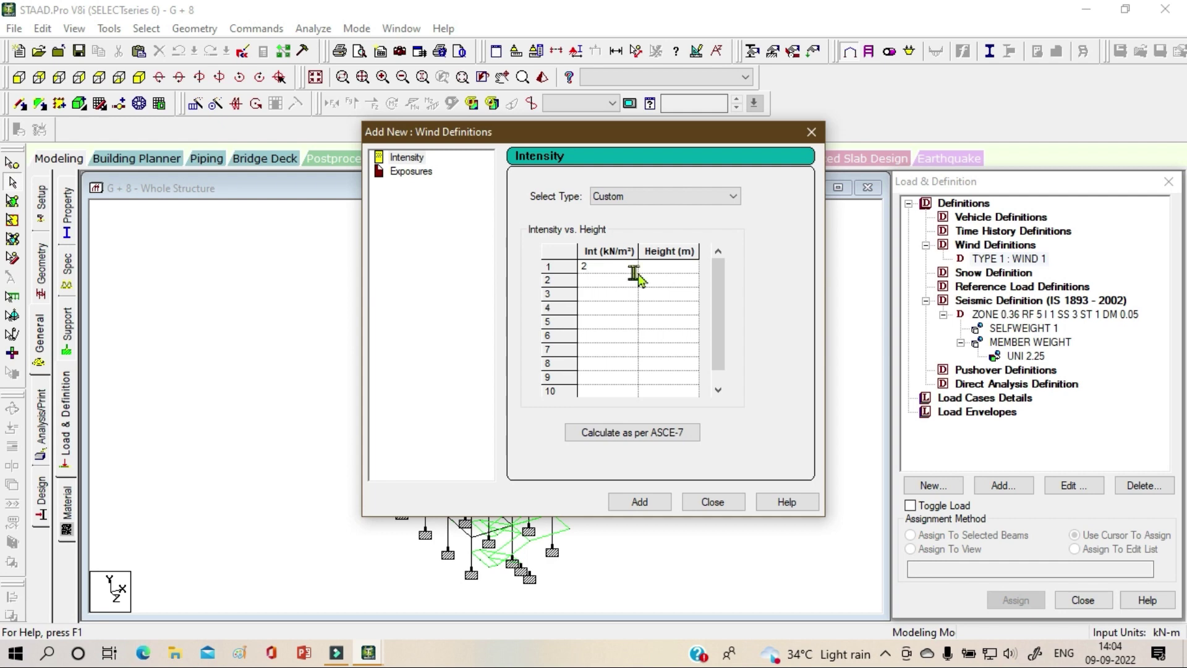
{"action": "left_click", "coordinate": [651, 269]}
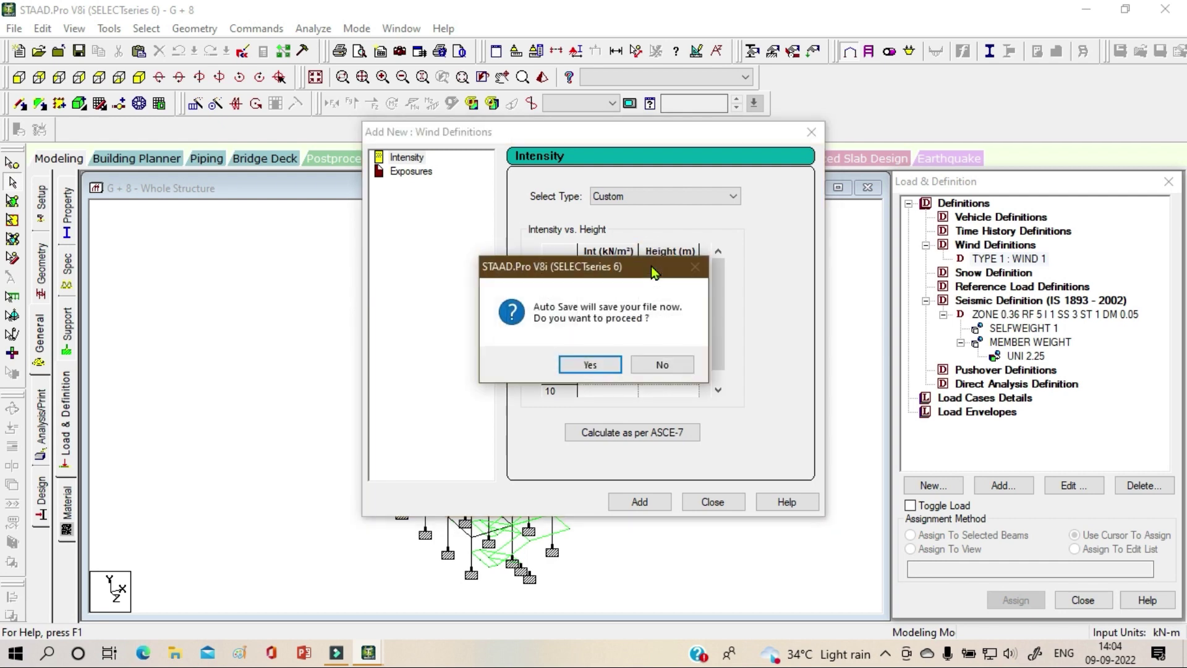
{"action": "left_click", "coordinate": [589, 365]}
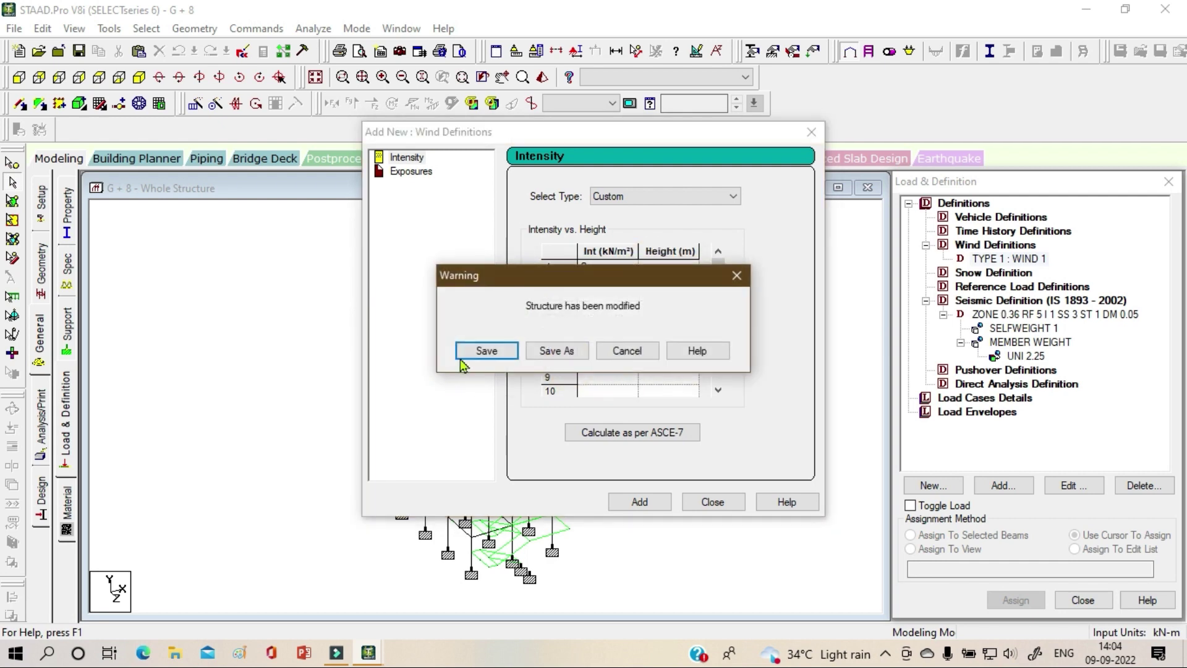
{"action": "left_click", "coordinate": [470, 350]}
{"action": "left_click", "coordinate": [662, 266]}
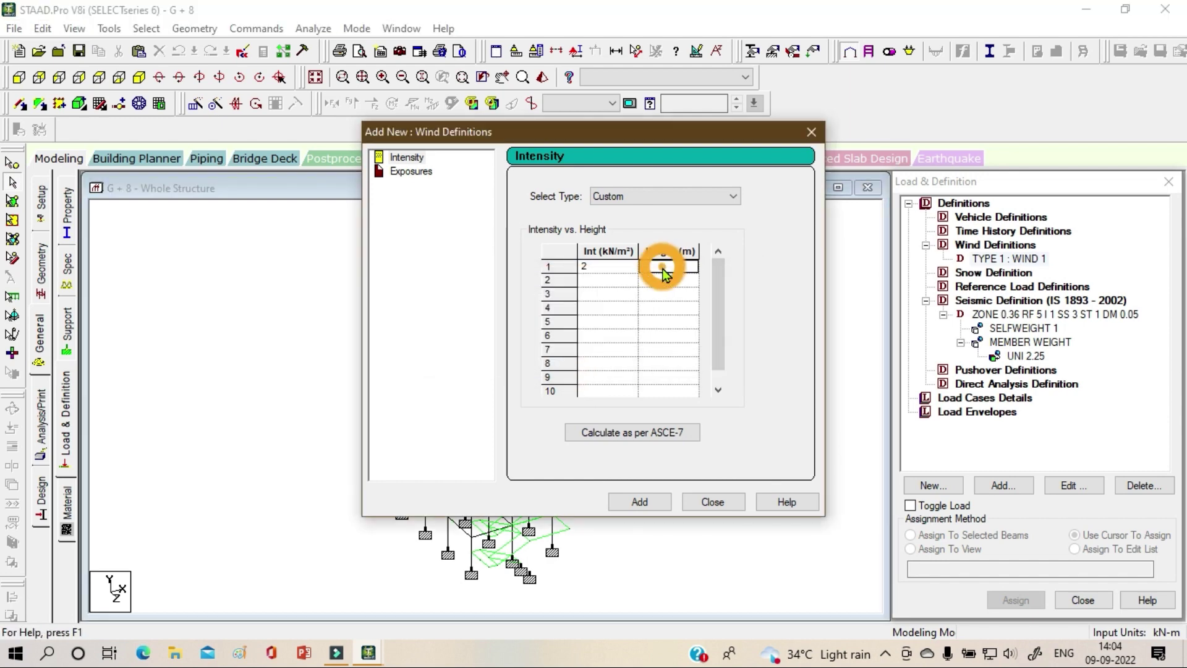
{"action": "type", "text": "24"}
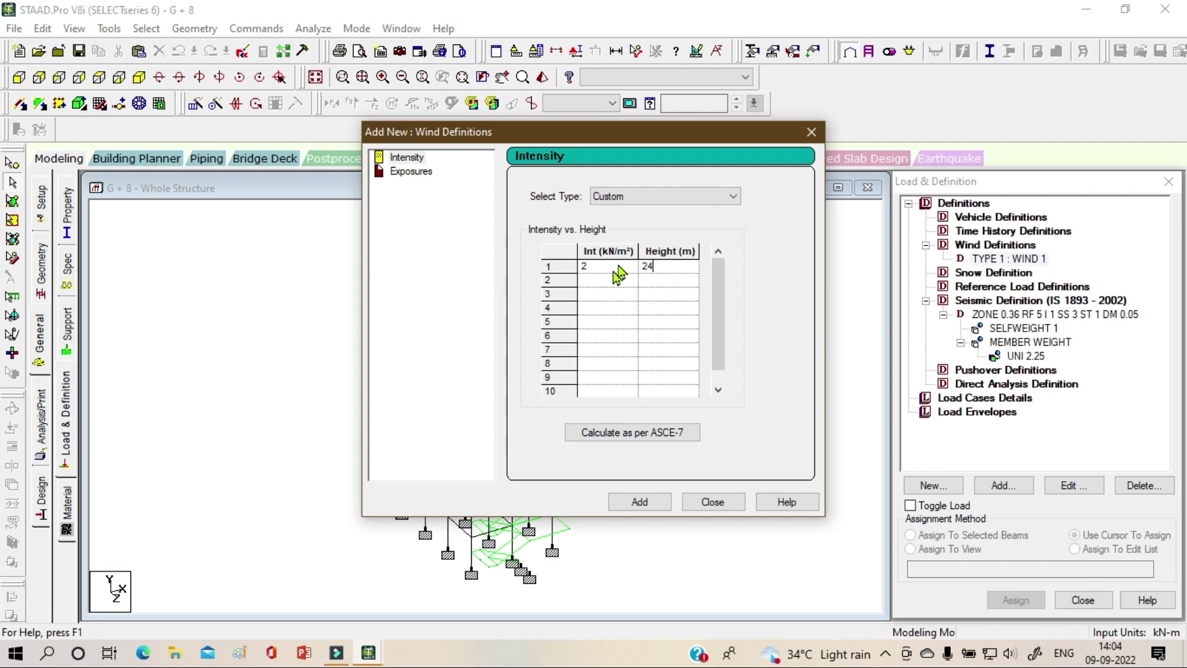
- Enter 1.5 kN/m² at 18 m in the second row of the wind intensity table and 1 kN/m² in the third
{"action": "left_click", "coordinate": [598, 281]}
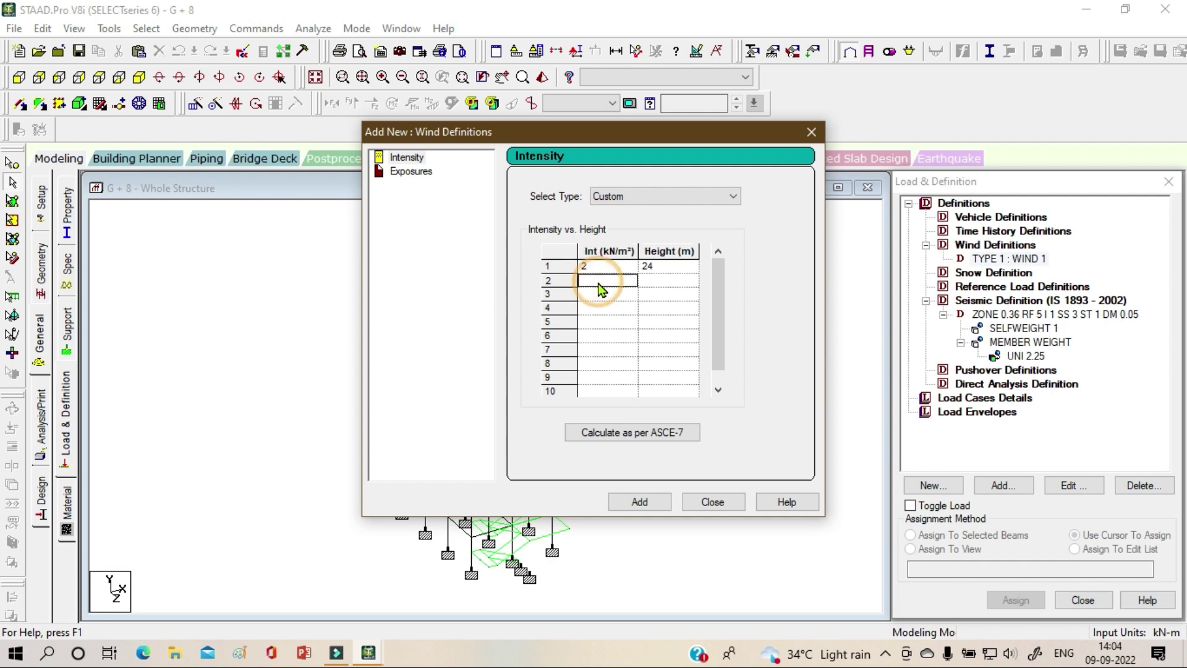
{"action": "type", "text": "1.5"}
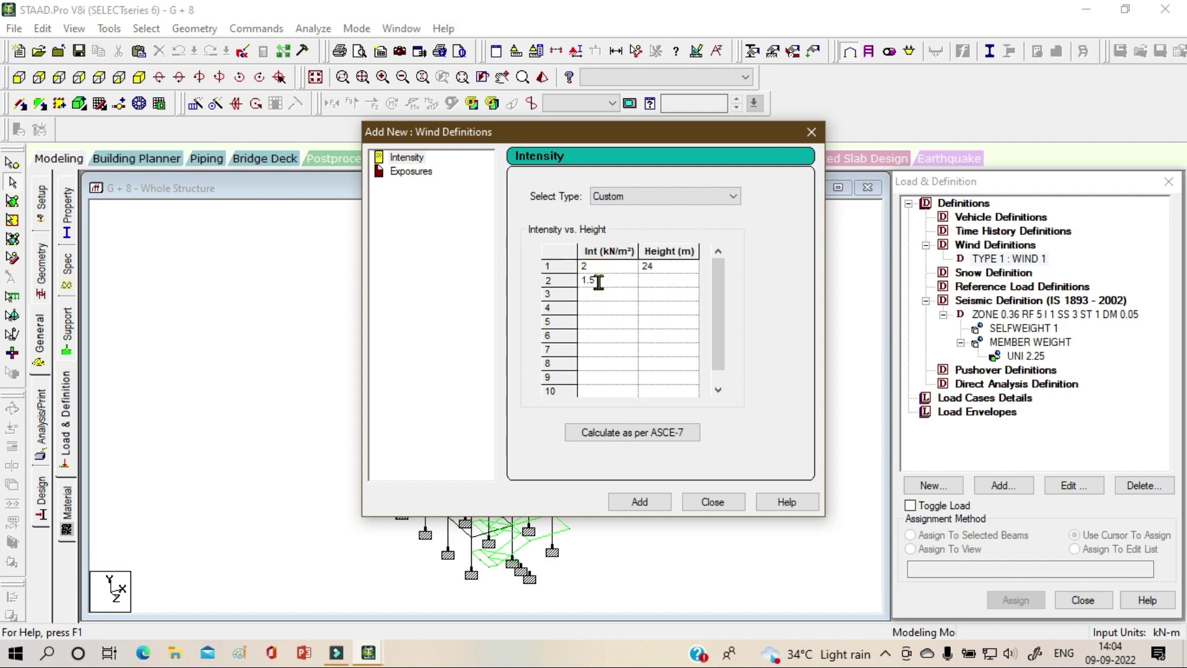
{"action": "left_click", "coordinate": [672, 280]}
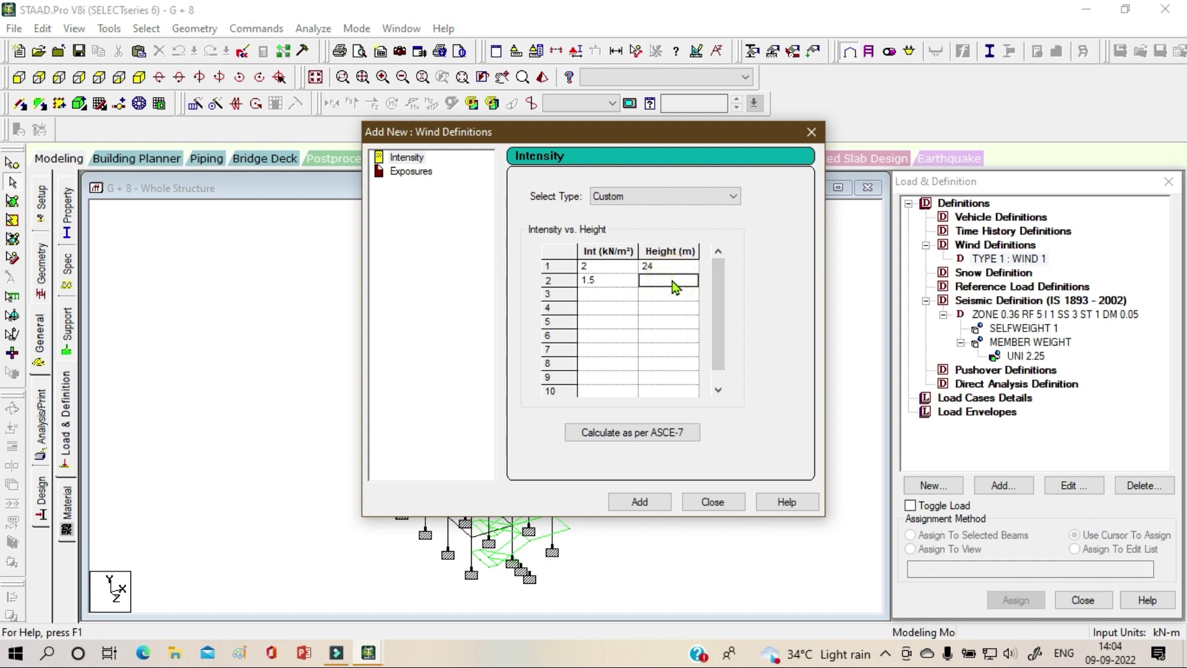
{"action": "type", "text": "18"}
{"action": "left_click", "coordinate": [624, 295]}
{"action": "type", "text": "1"}
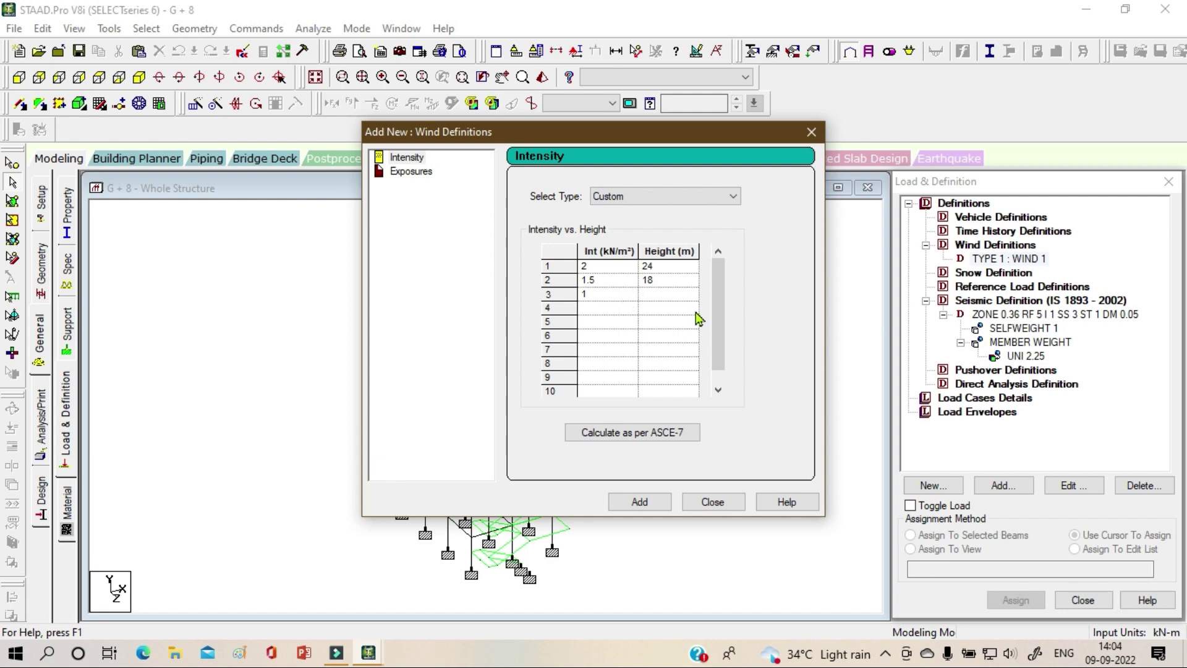
- Complete the custom wind intensity table with 1 kN/m² at 9 m and 0.5 kN/m² at 3 m, and add it
{"action": "left_click", "coordinate": [666, 296]}
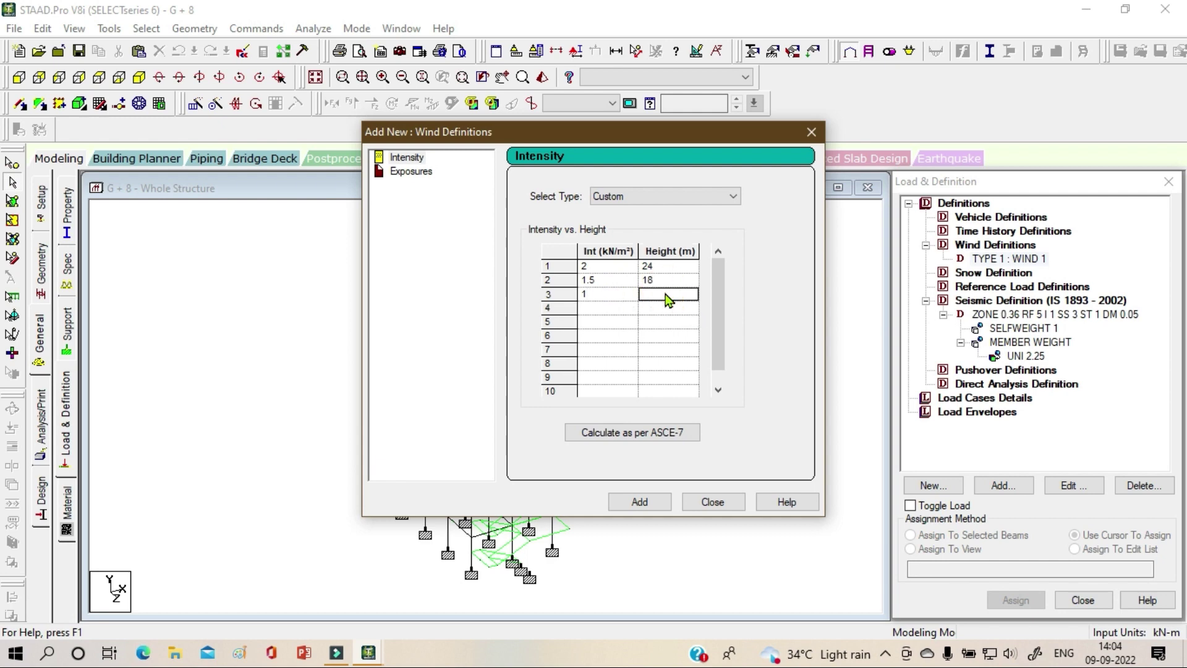
{"action": "type", "text": "9"}
{"action": "left_click", "coordinate": [616, 312]}
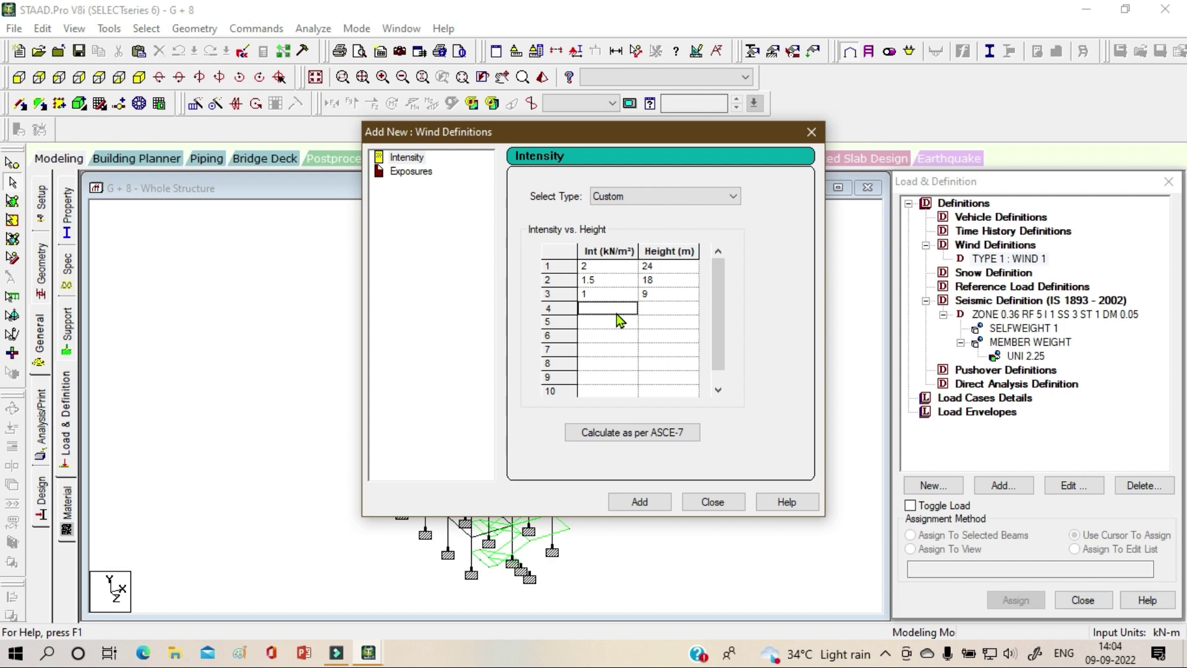
{"action": "type", "text": "0.5"}
{"action": "left_click", "coordinate": [659, 309]}
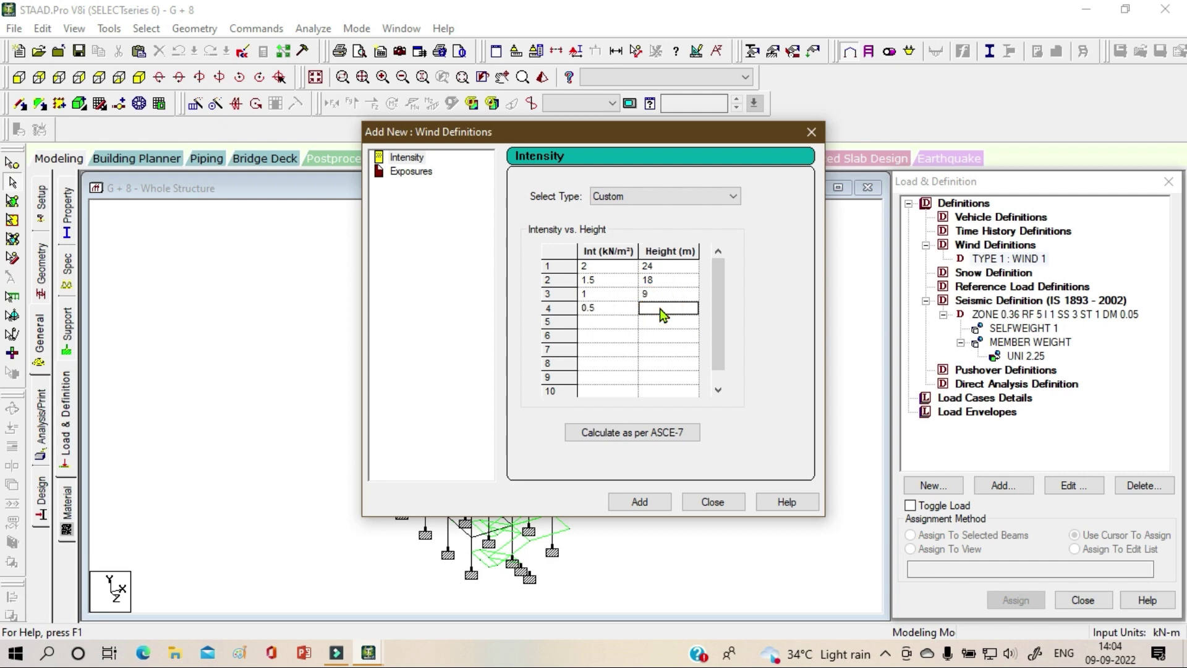
{"action": "type", "text": "3"}
{"action": "left_click", "coordinate": [649, 503]}
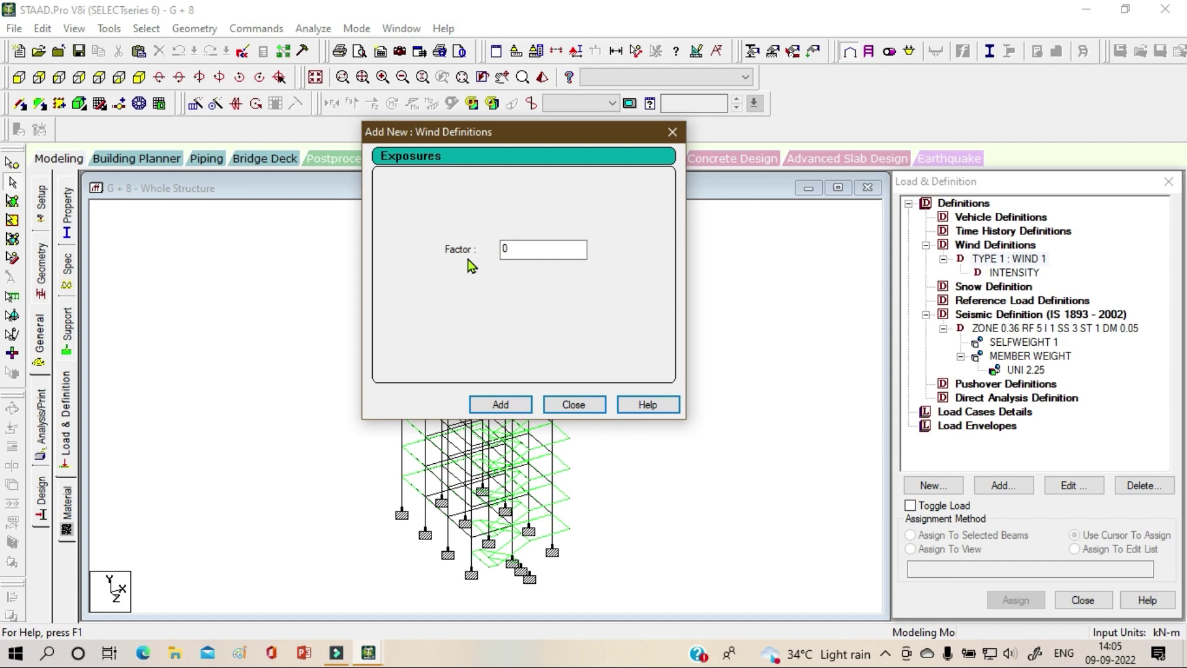
- Add an exposure with factor 1 to the WIND 1 definition and close the wind definitions dialog
{"action": "double_click", "coordinate": [544, 249]}
{"action": "type", "text": "1"}
{"action": "left_click", "coordinate": [498, 405]}
{"action": "left_click", "coordinate": [553, 405]}
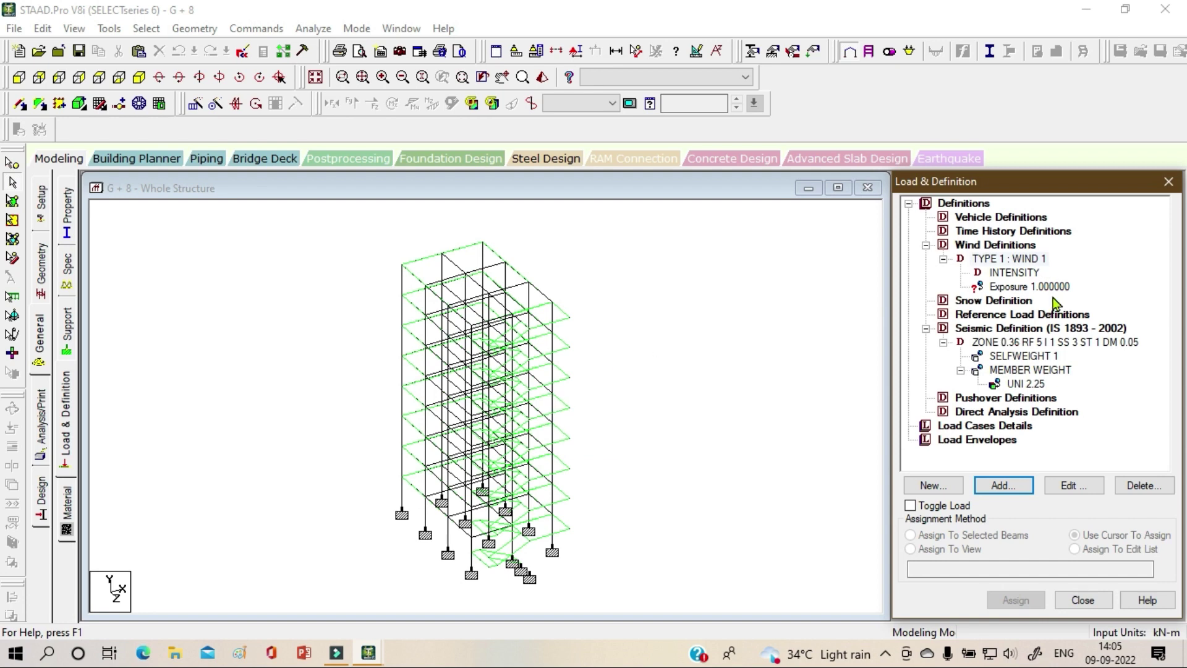
- Assign the wind exposure to the whole structure using the Assign To View method
{"action": "left_click", "coordinate": [1029, 287]}
{"action": "left_click", "coordinate": [967, 550]}
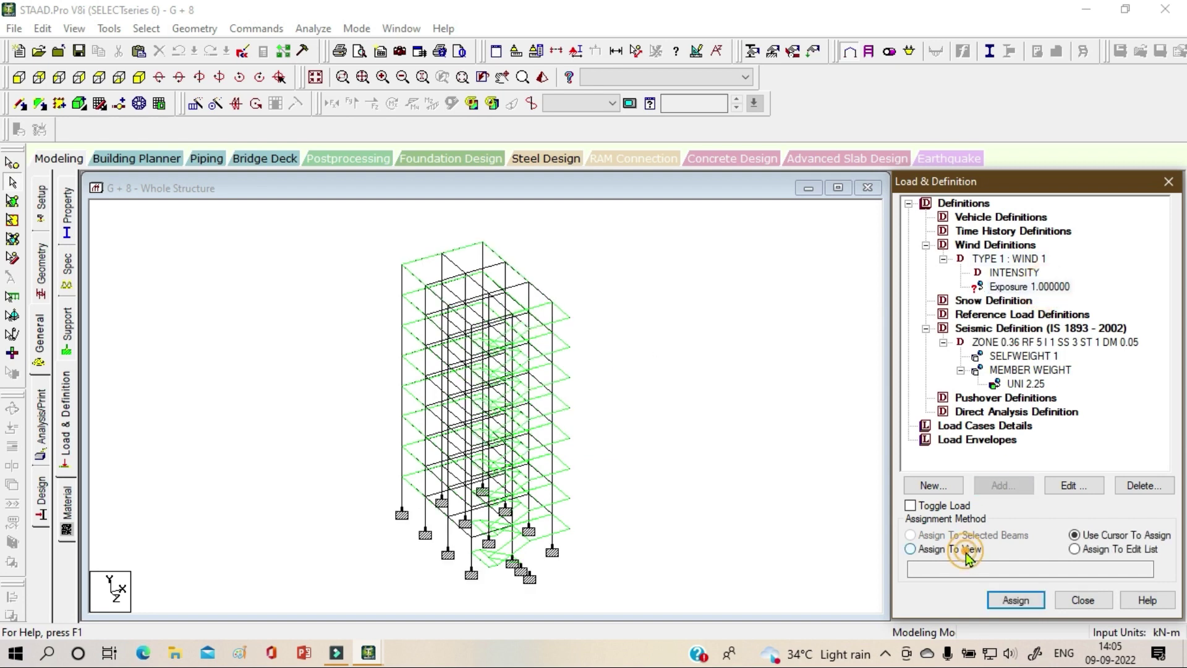
{"action": "left_click", "coordinate": [1015, 600]}
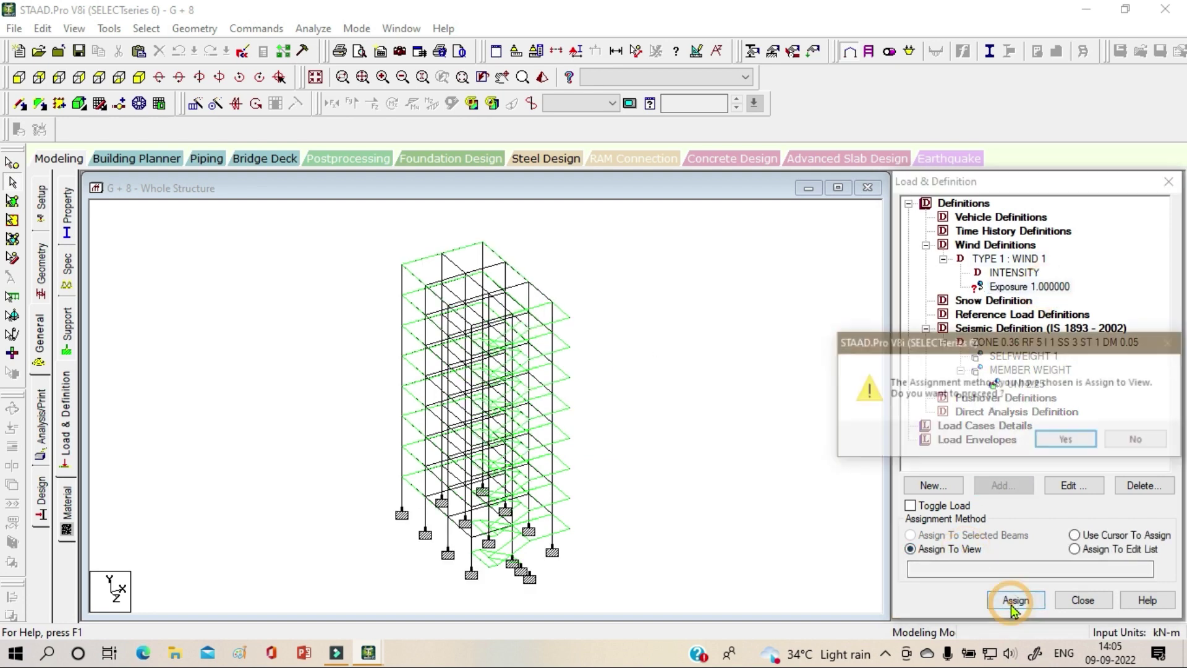
{"action": "left_click", "coordinate": [1064, 440]}
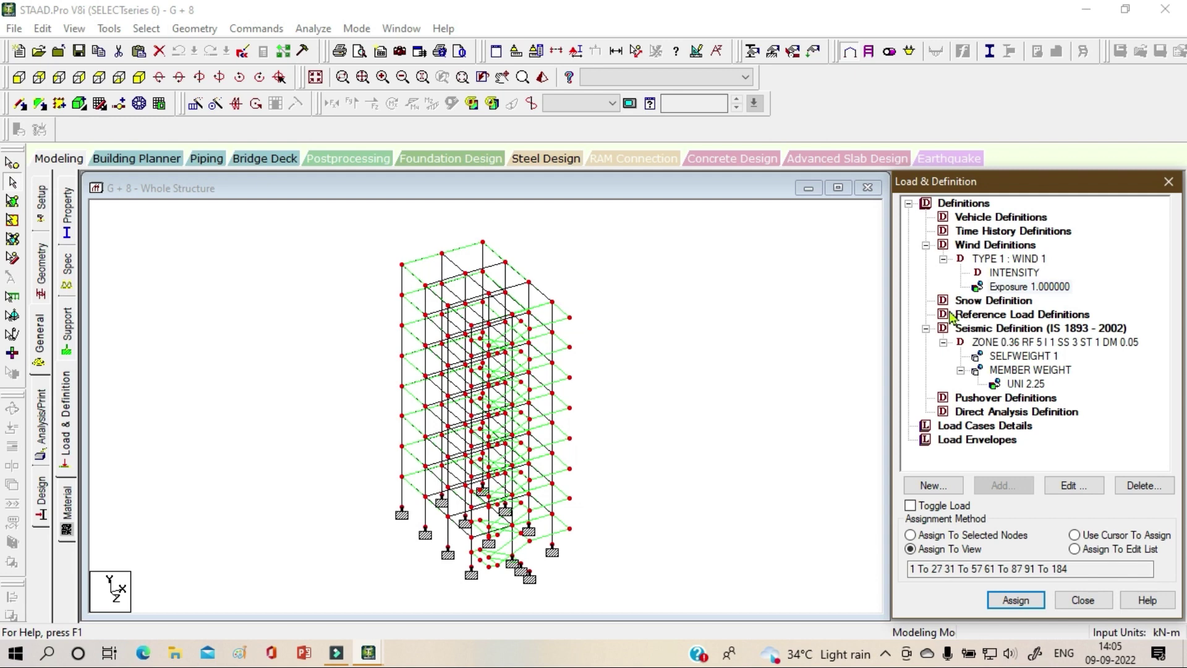
- Add primary load case 1 with loading type Seismic and the title EX
{"action": "left_click", "coordinate": [983, 426]}
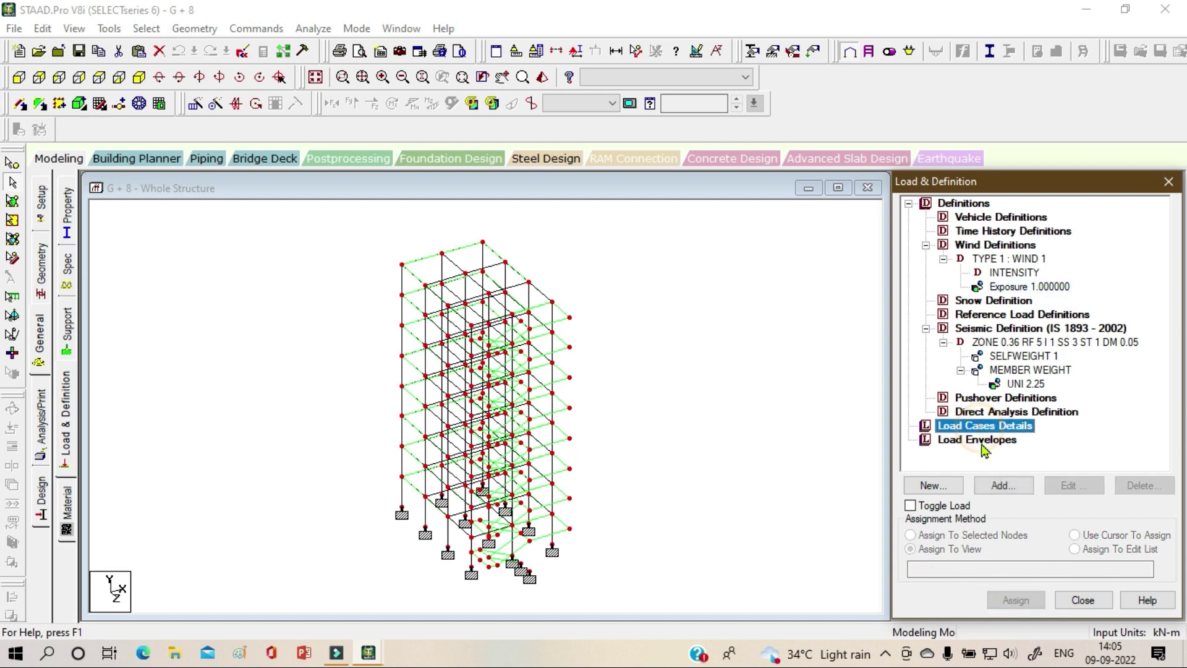
{"action": "left_click", "coordinate": [1002, 485]}
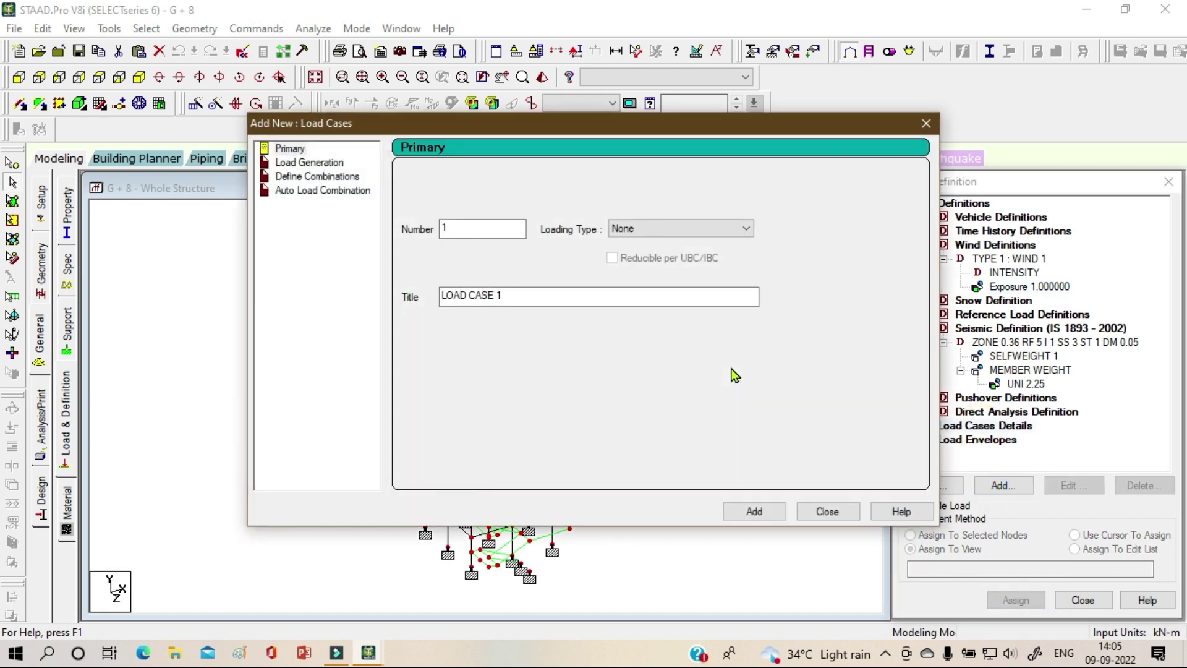
{"action": "left_click", "coordinate": [680, 230]}
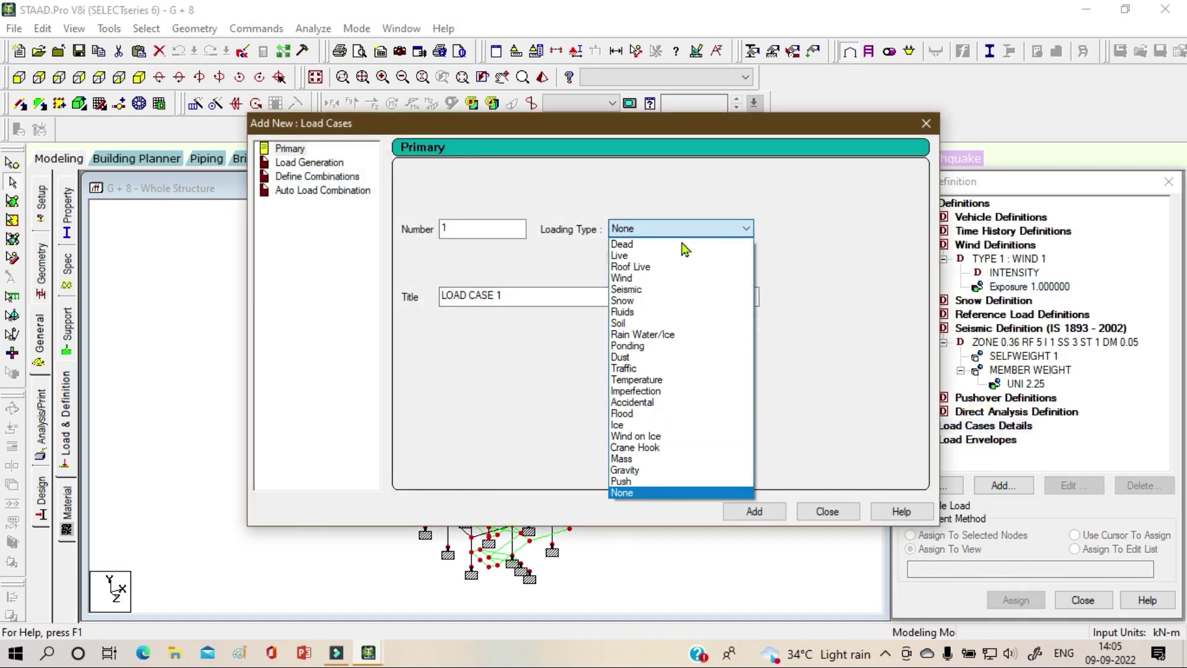
{"action": "left_click", "coordinate": [658, 290]}
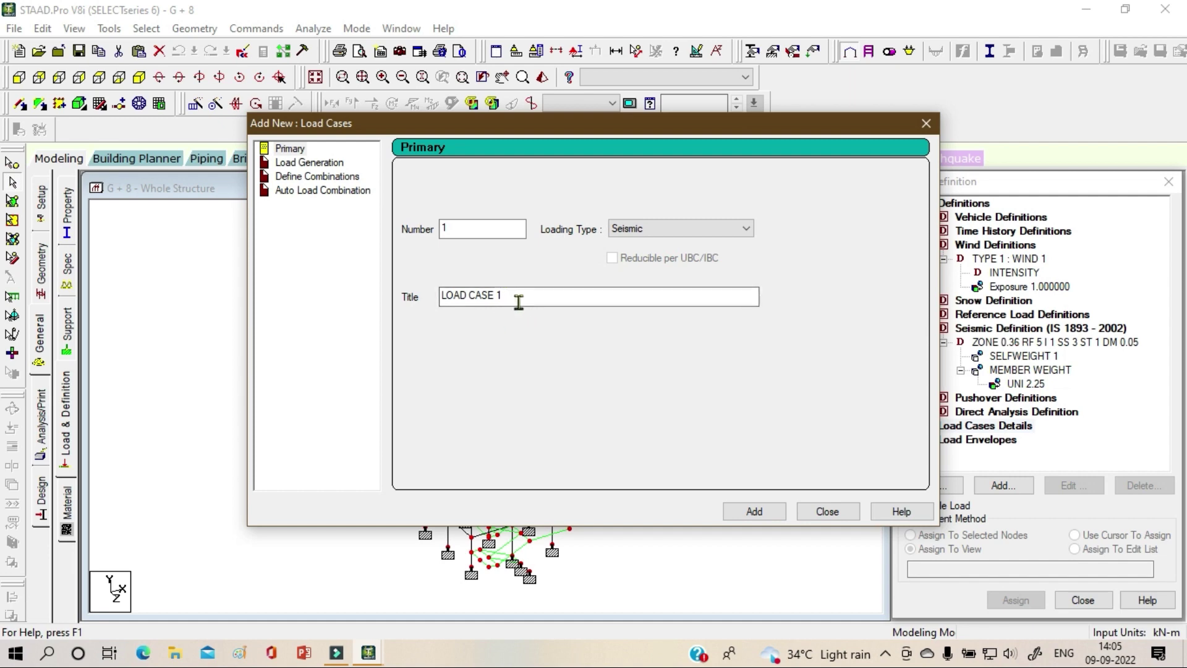
{"action": "left_click_drag", "start_coordinate": [517, 299], "coordinate": [360, 286]}
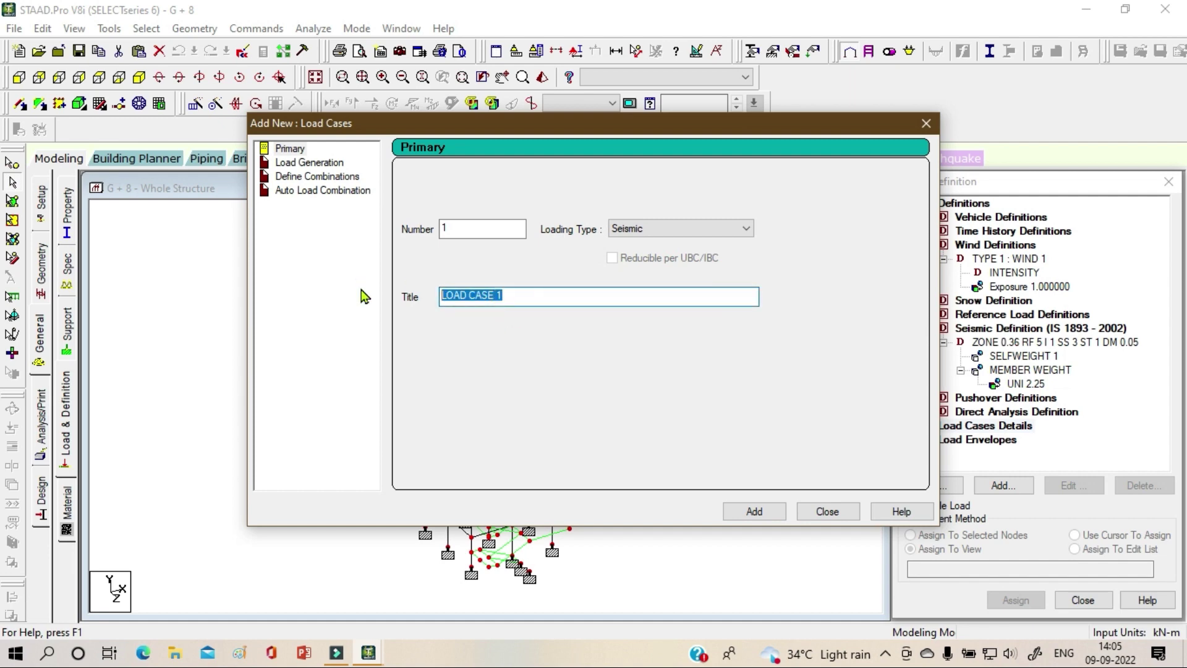
{"action": "type", "text": "E"}
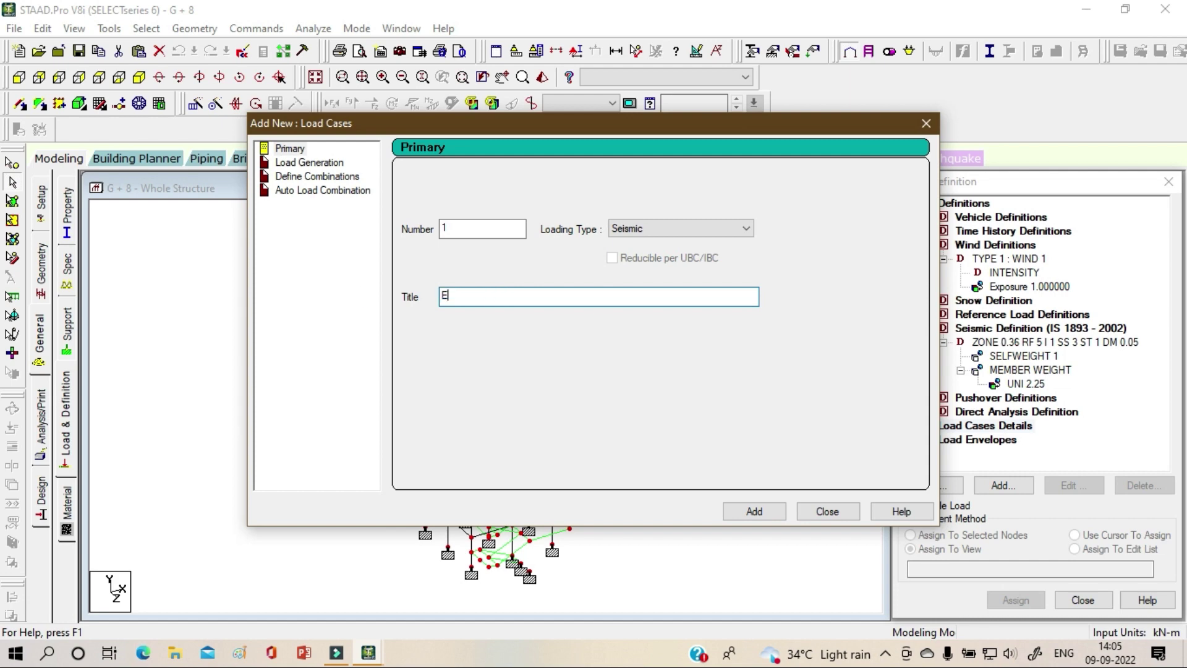
{"action": "type", "text": "X"}
{"action": "left_click", "coordinate": [759, 513]}
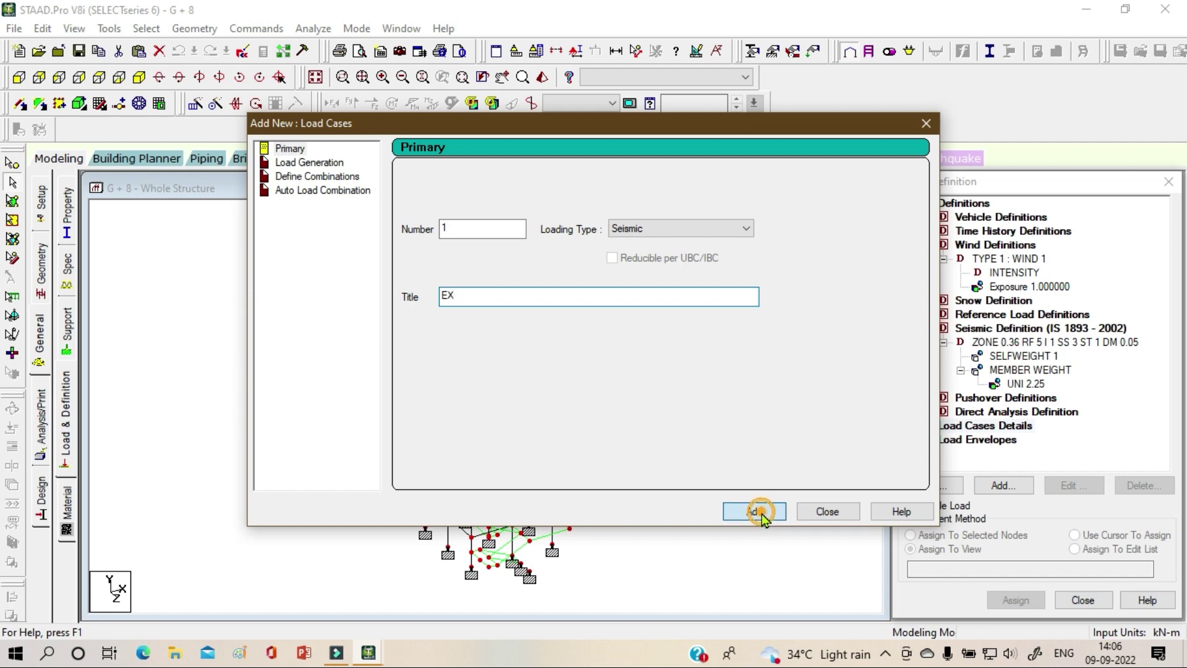
- Add primary load case 2 titled EZ with loading type Seismic
{"action": "left_click", "coordinate": [511, 296]}
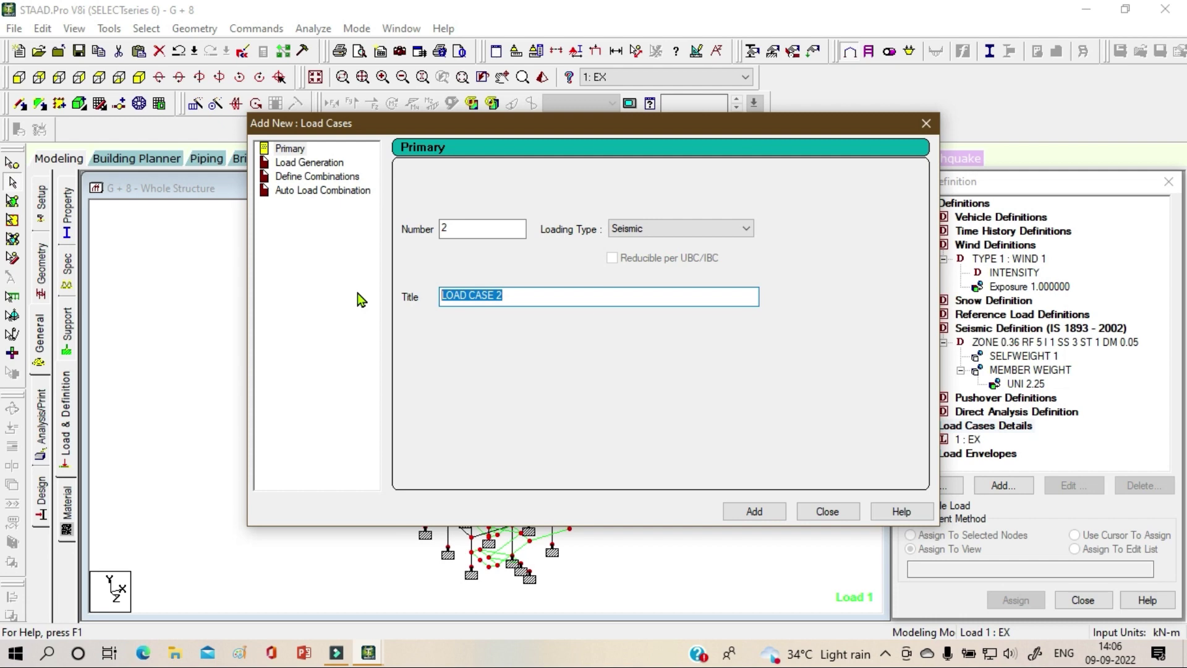
{"action": "type", "text": "EZ"}
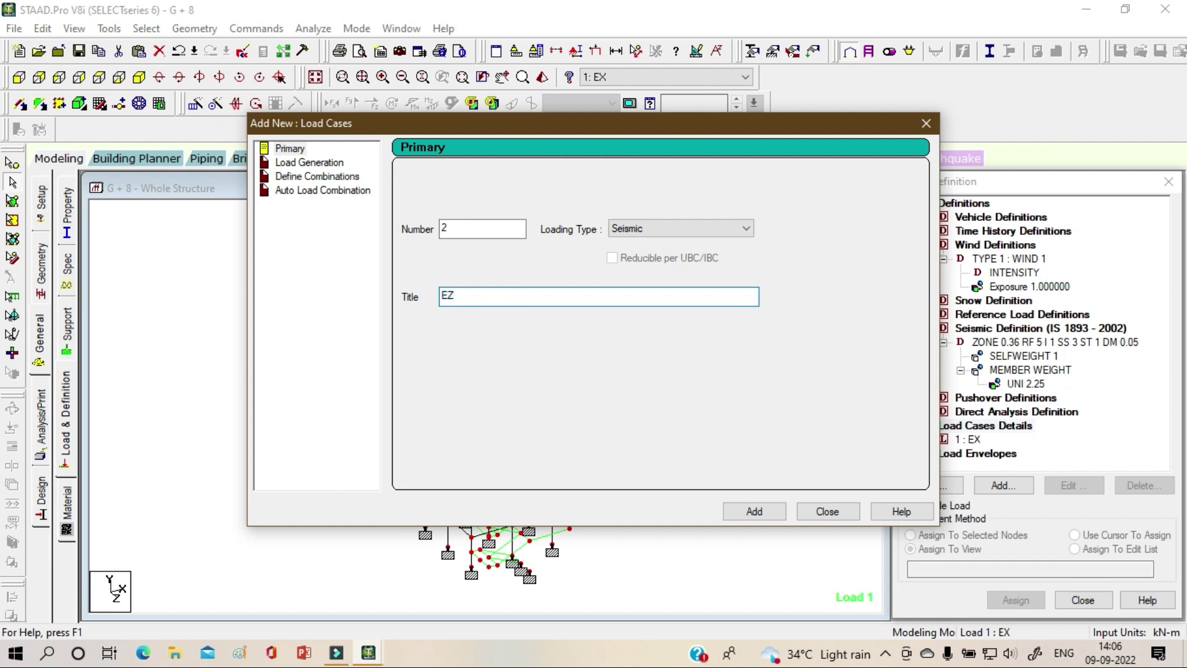
{"action": "left_click", "coordinate": [733, 513]}
{"action": "scroll", "coordinate": [982, 411], "scroll_direction": "down", "scroll_amount": 1}
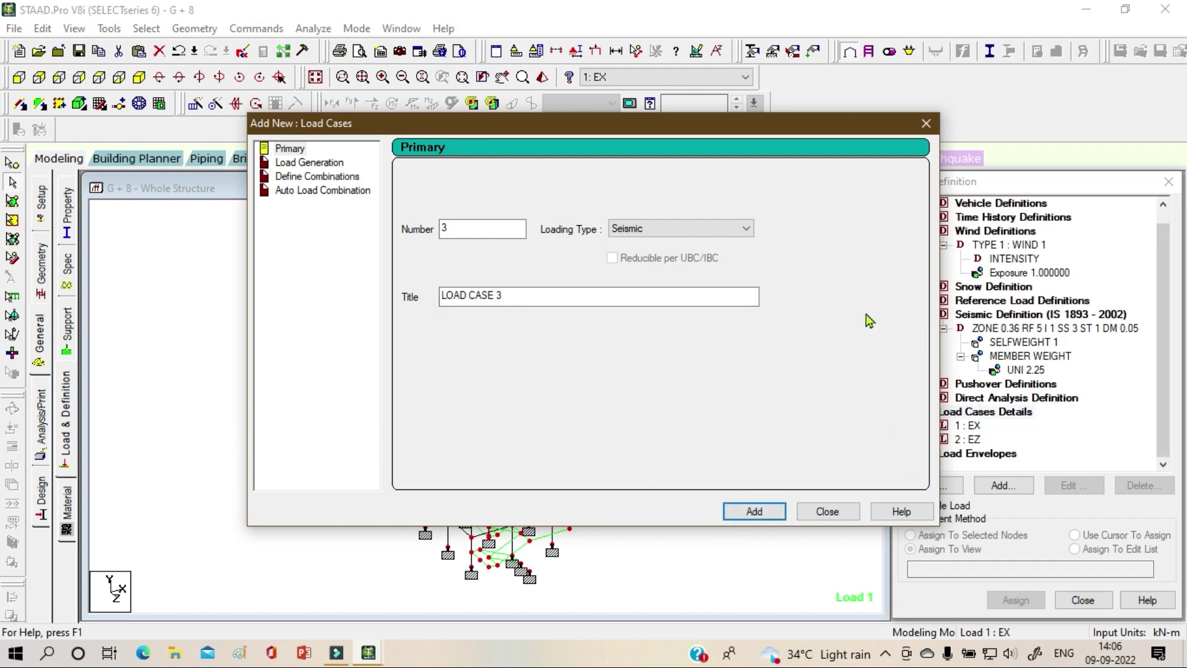
- Add primary load case 3 with loading type Wind and the title WX
{"action": "left_click", "coordinate": [711, 228]}
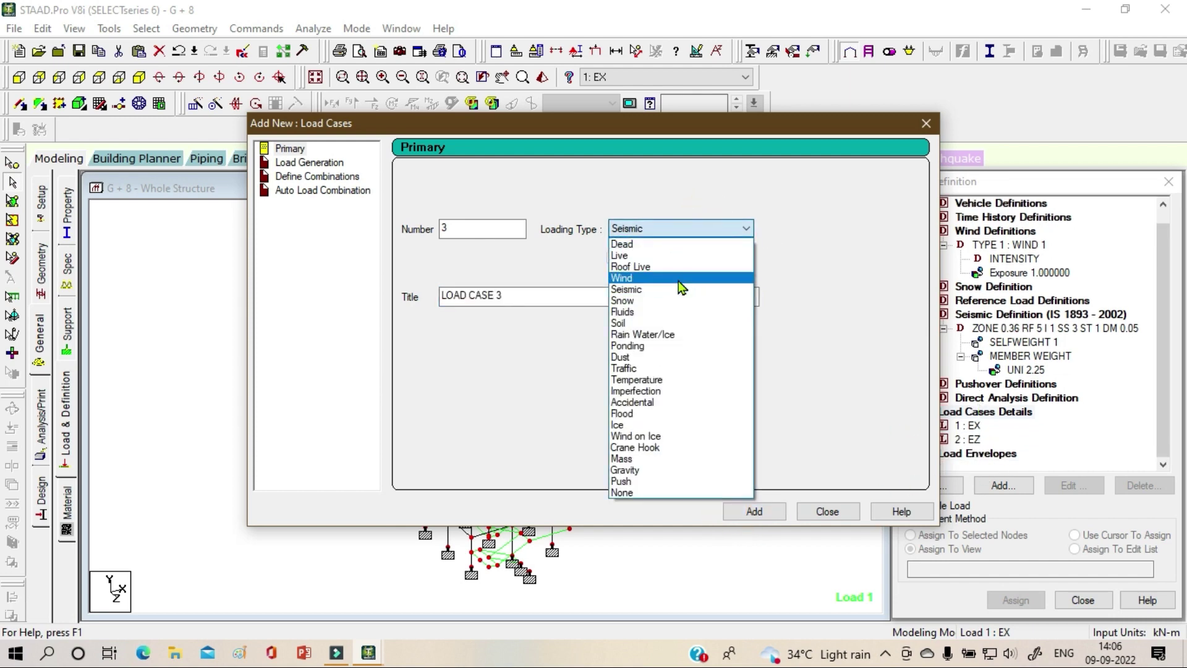
{"action": "left_click", "coordinate": [678, 279]}
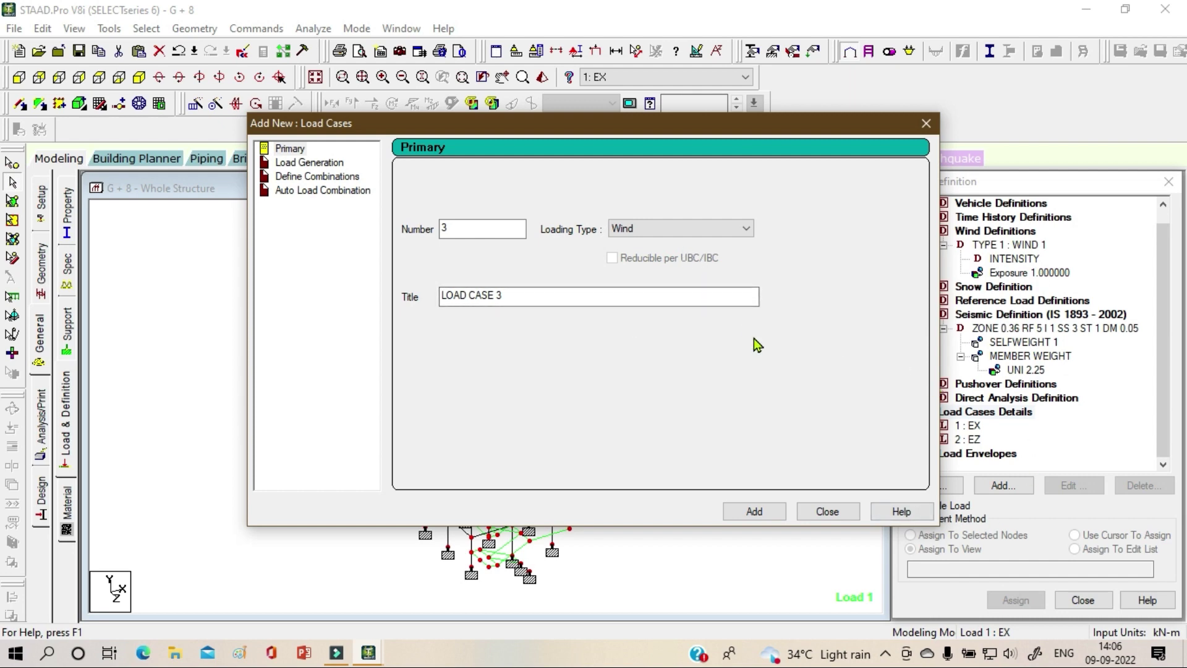
{"action": "double_click", "coordinate": [517, 298]}
{"action": "type", "text": "WX"}
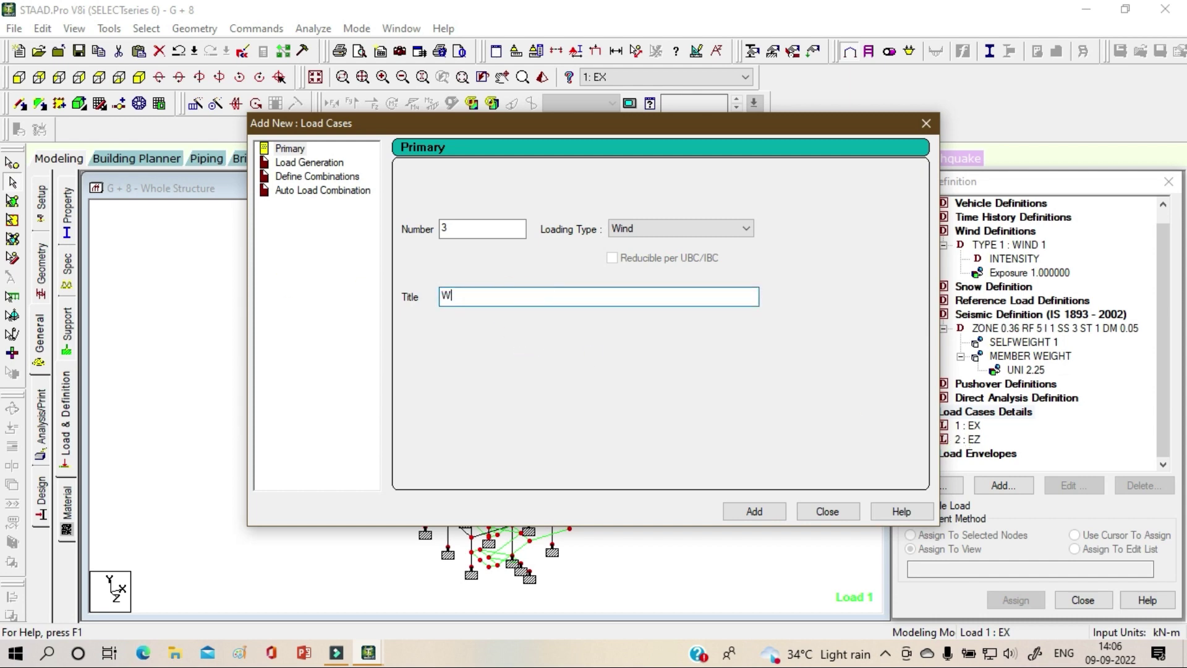
{"action": "left_click", "coordinate": [742, 514]}
- Add primary load case 4 titled WZ with loading type Wind
{"action": "double_click", "coordinate": [515, 299]}
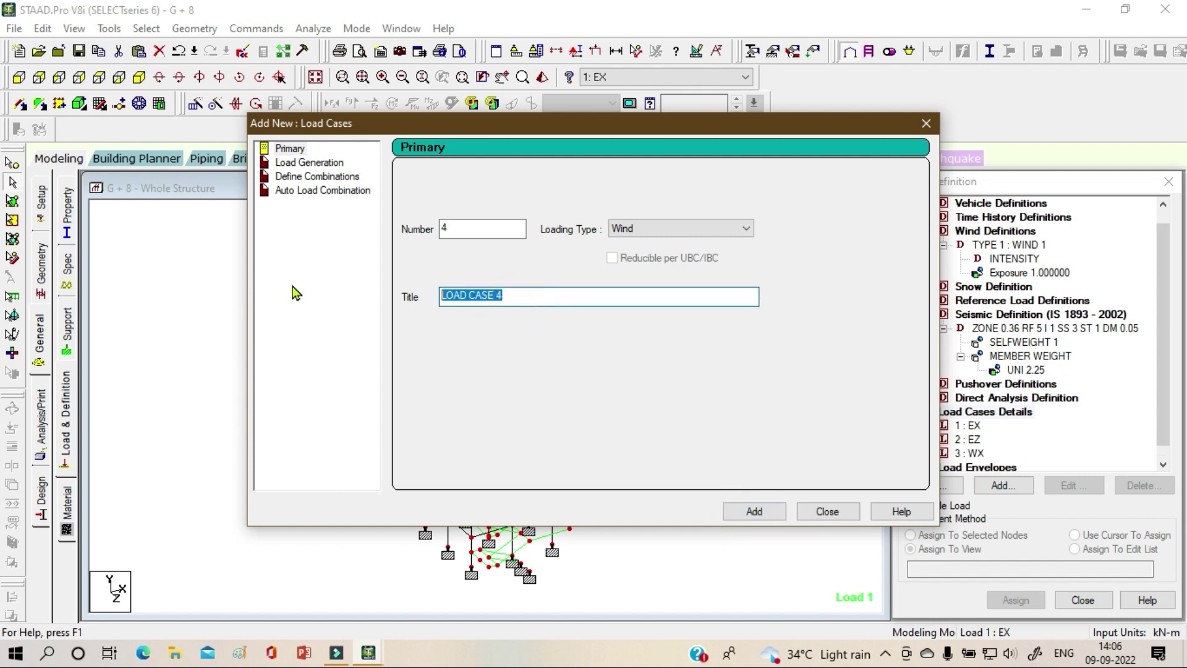
{"action": "type", "text": "WZ"}
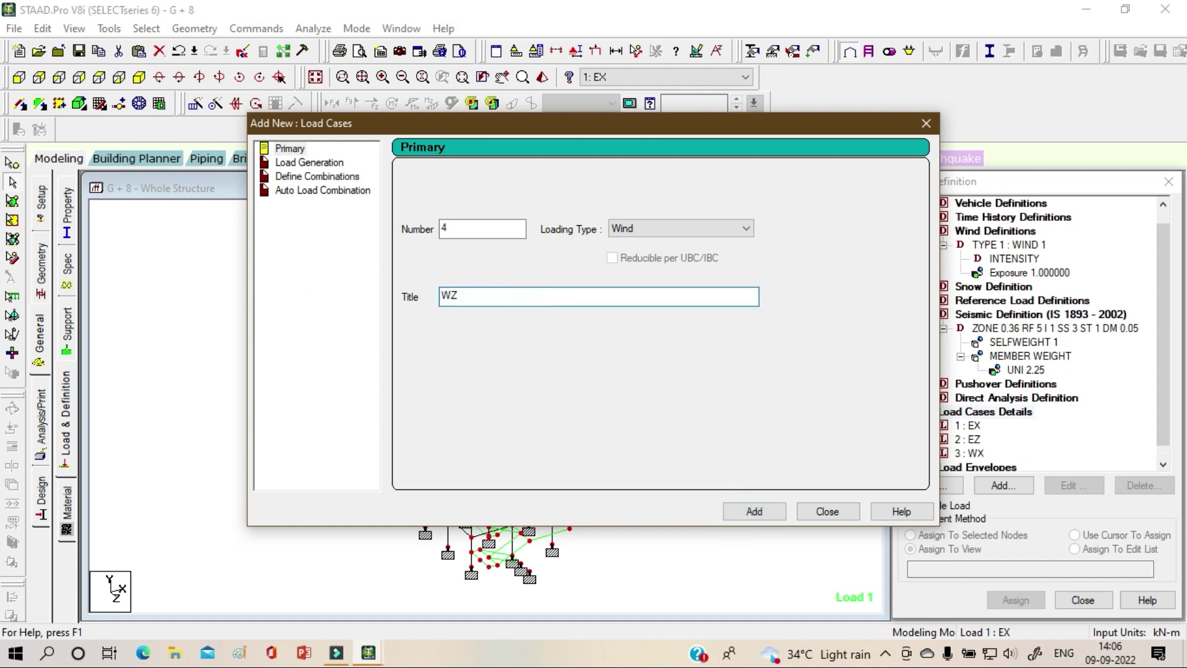
{"action": "left_click", "coordinate": [761, 515]}
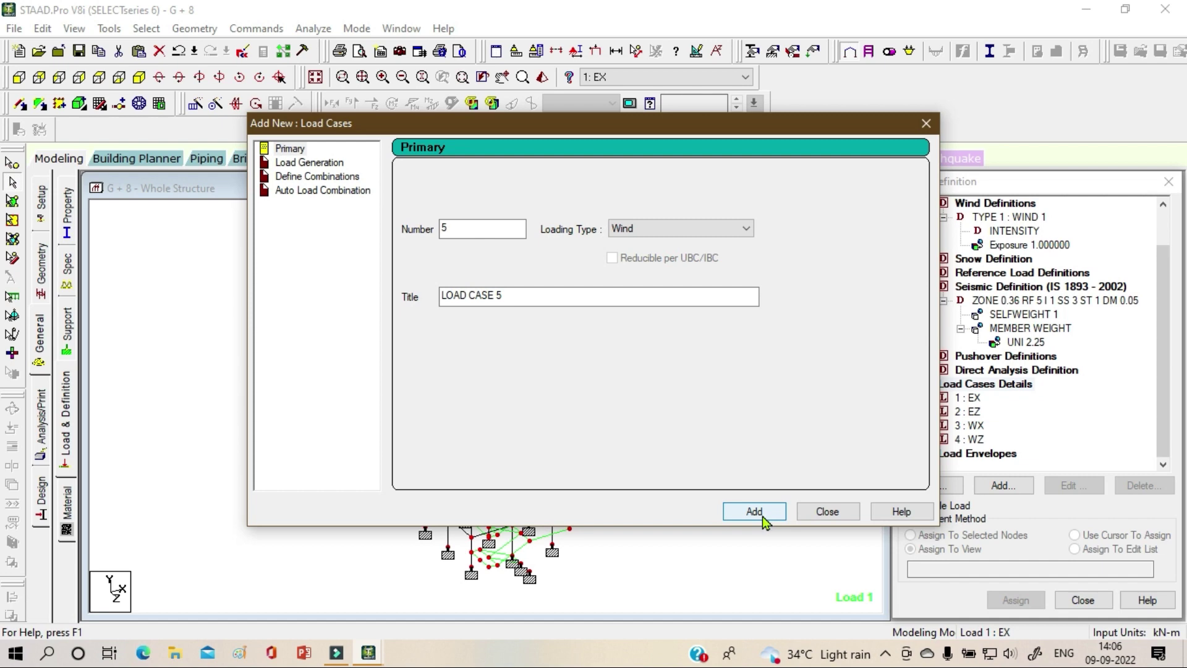
- Add primary load case 5 with loading type Dead and the title DL
{"action": "left_click", "coordinate": [684, 231]}
{"action": "left_click", "coordinate": [668, 244]}
{"action": "left_click_drag", "start_coordinate": [522, 297], "coordinate": [326, 301]}
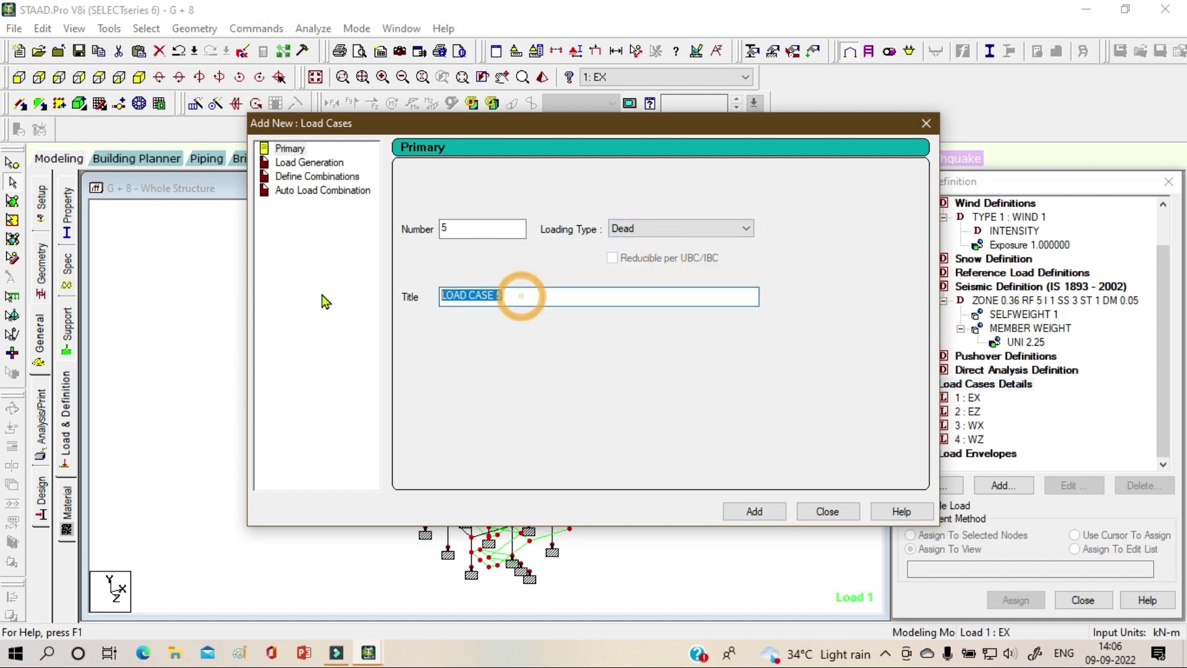
{"action": "type", "text": "DL"}
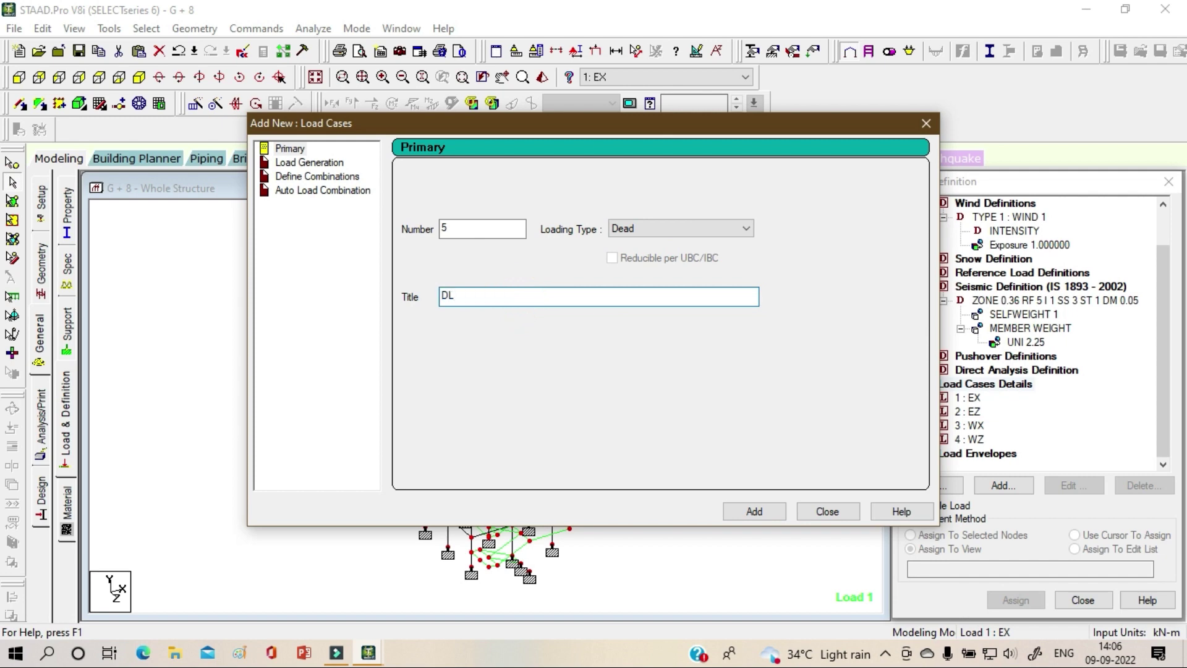
{"action": "left_click", "coordinate": [751, 513]}
- Add primary load case 6 with loading type Live and the title LL, and close the load cases dialog
{"action": "left_click", "coordinate": [674, 230]}
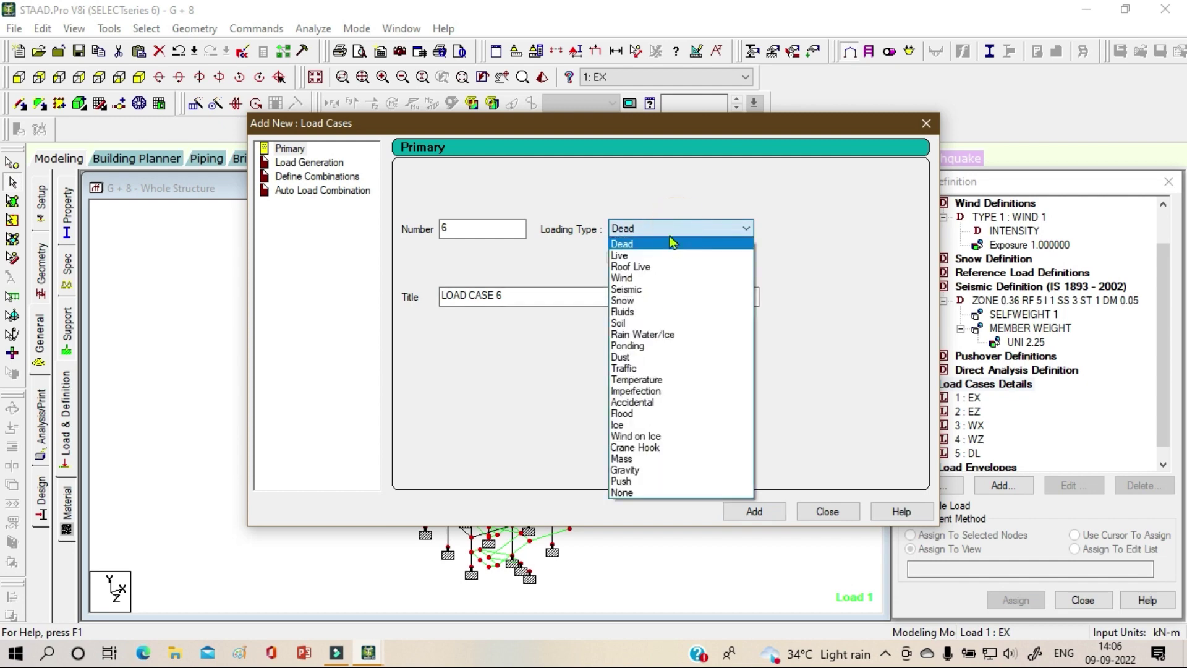
{"action": "left_click", "coordinate": [664, 261]}
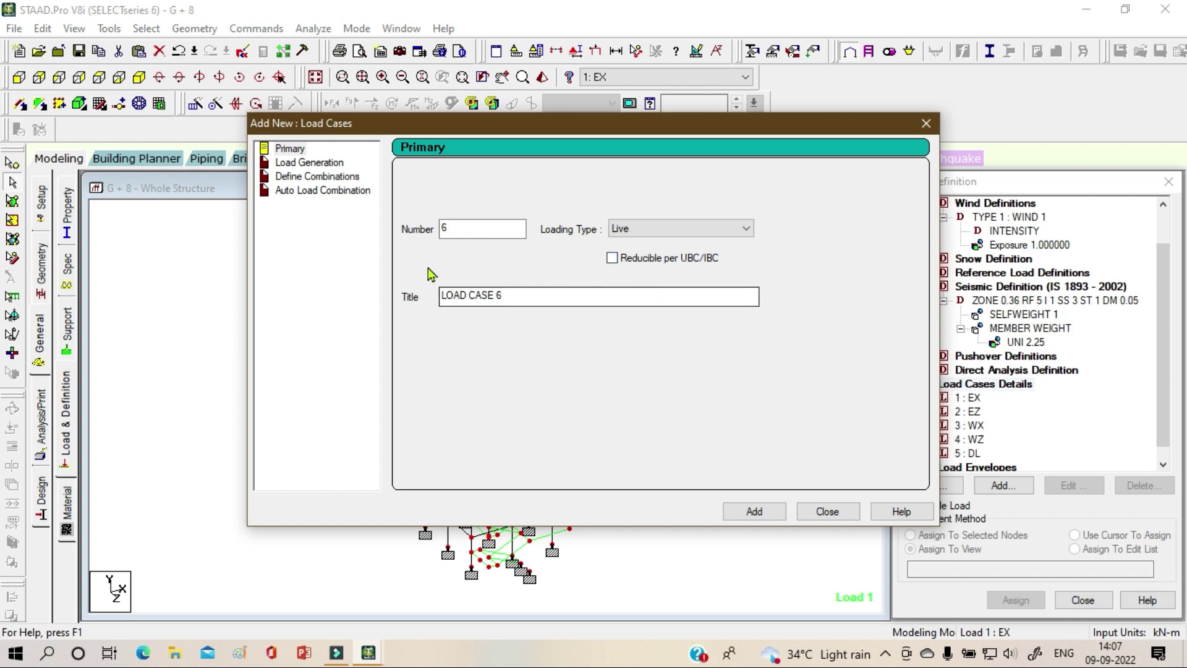
{"action": "left_click", "coordinate": [518, 294]}
{"action": "left_click_drag", "start_coordinate": [518, 293], "coordinate": [267, 323]}
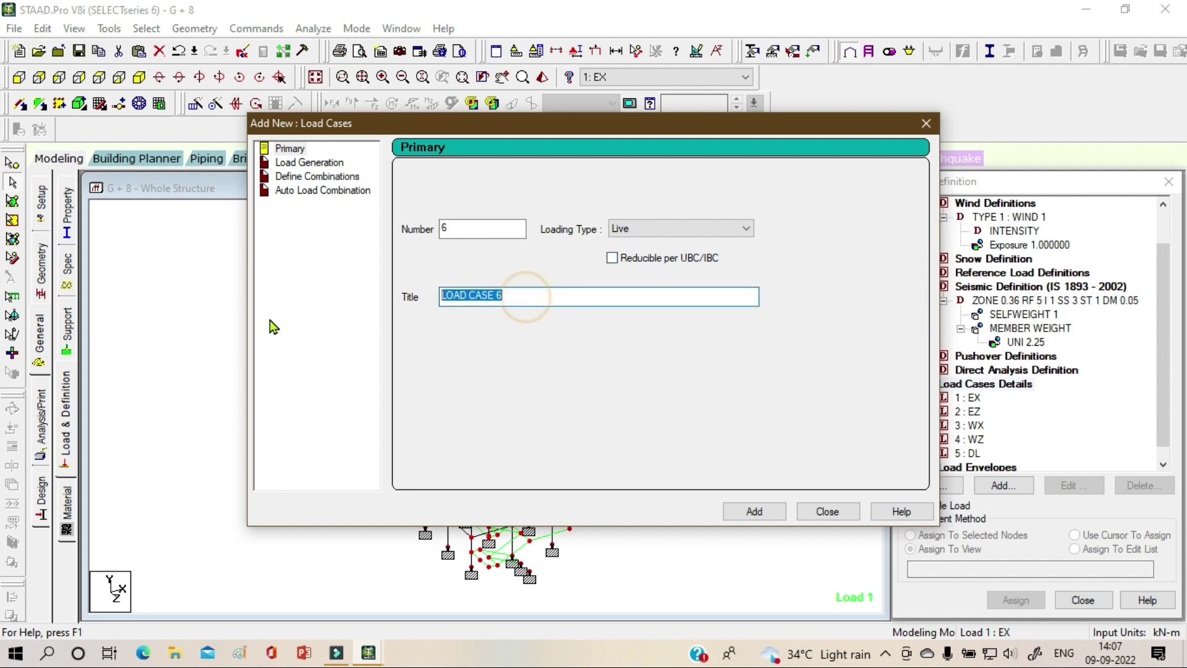
{"action": "type", "text": "LL"}
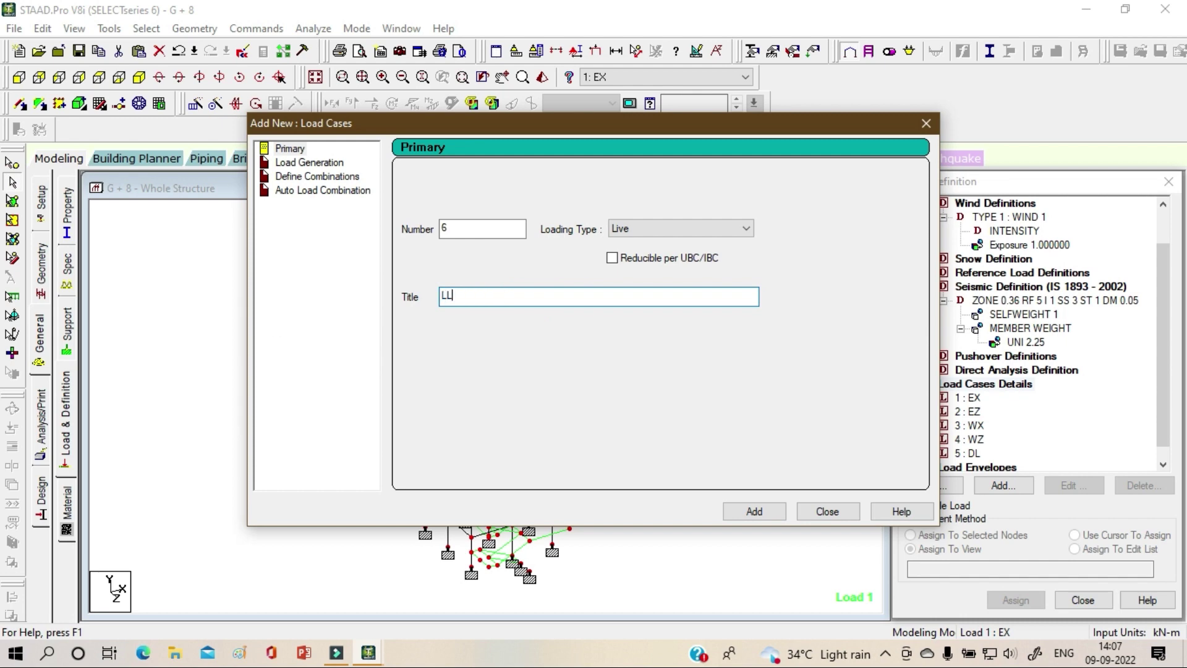
{"action": "left_click", "coordinate": [742, 513]}
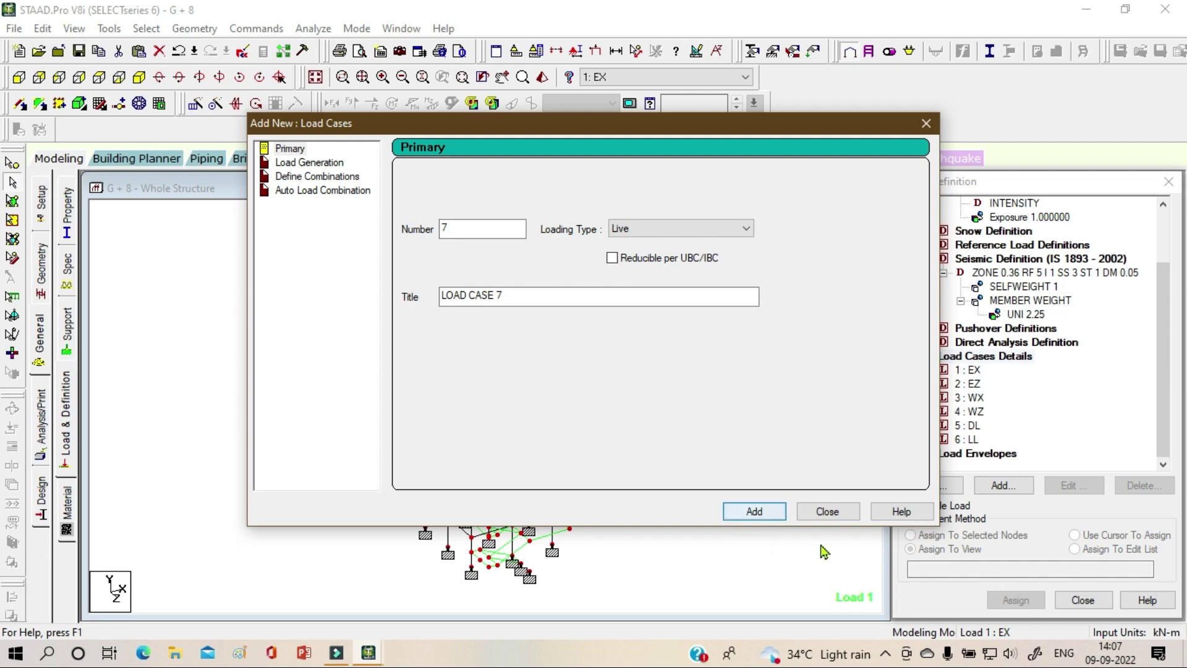
{"action": "left_click", "coordinate": [828, 511]}
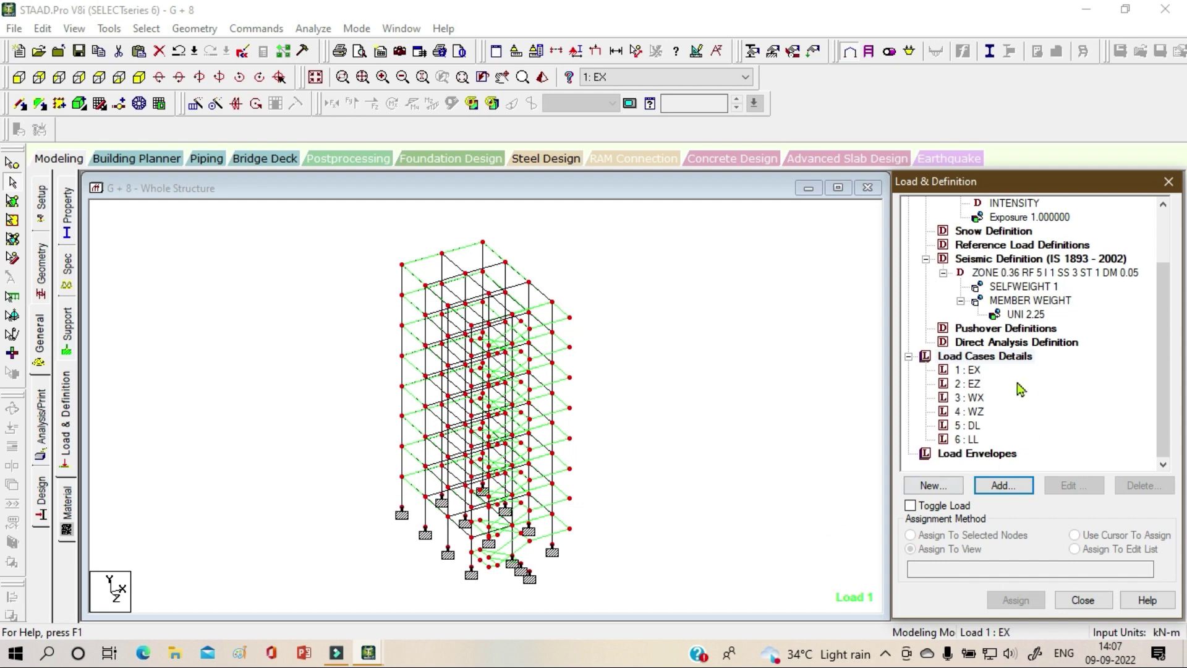
- Add a seismic load item in the X direction with factor 1 to load case EX, and close the load items dialog
{"action": "left_click", "coordinate": [970, 369]}
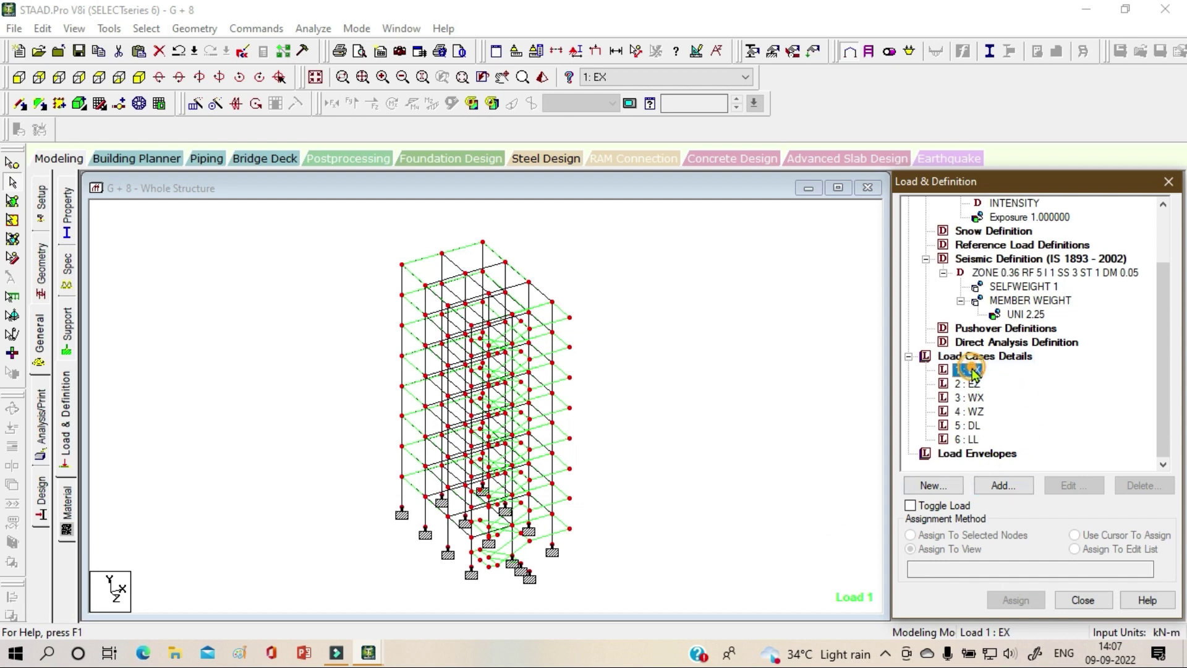
{"action": "left_click", "coordinate": [998, 487]}
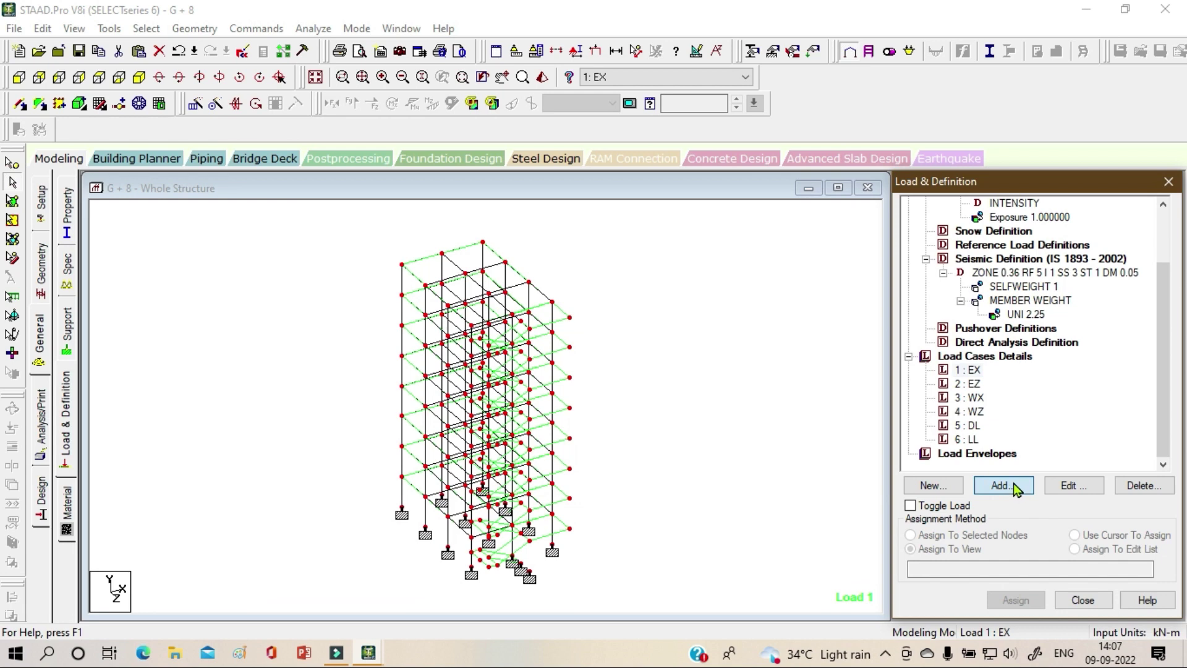
{"action": "left_click", "coordinate": [1014, 487]}
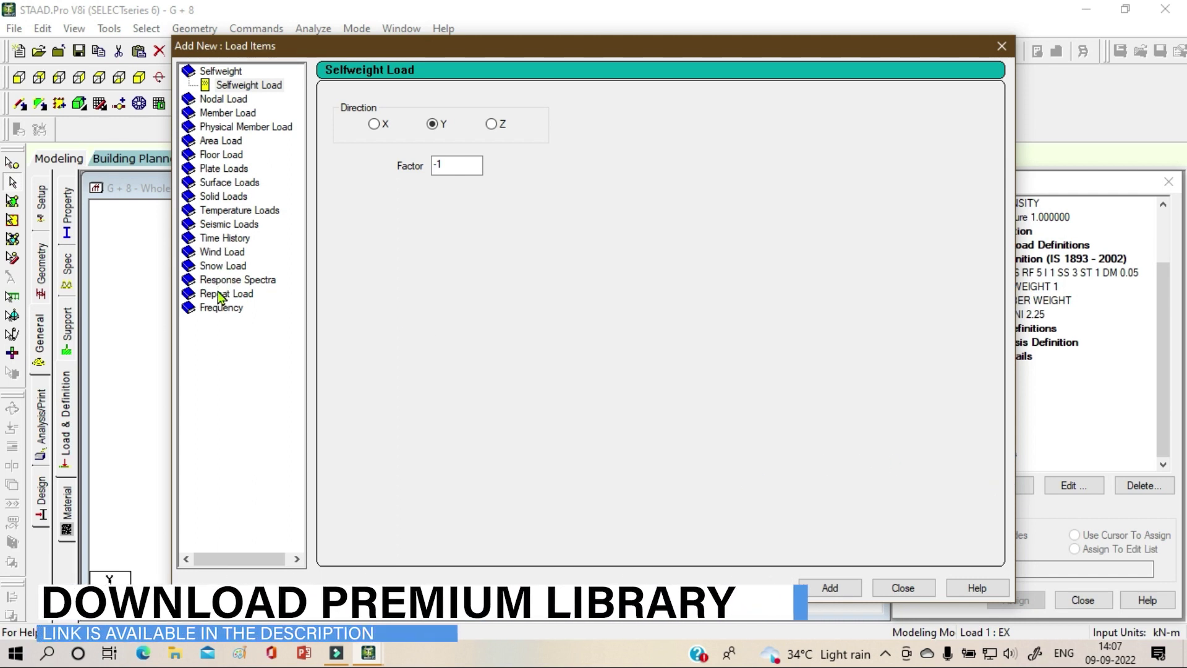
{"action": "left_click", "coordinate": [225, 228]}
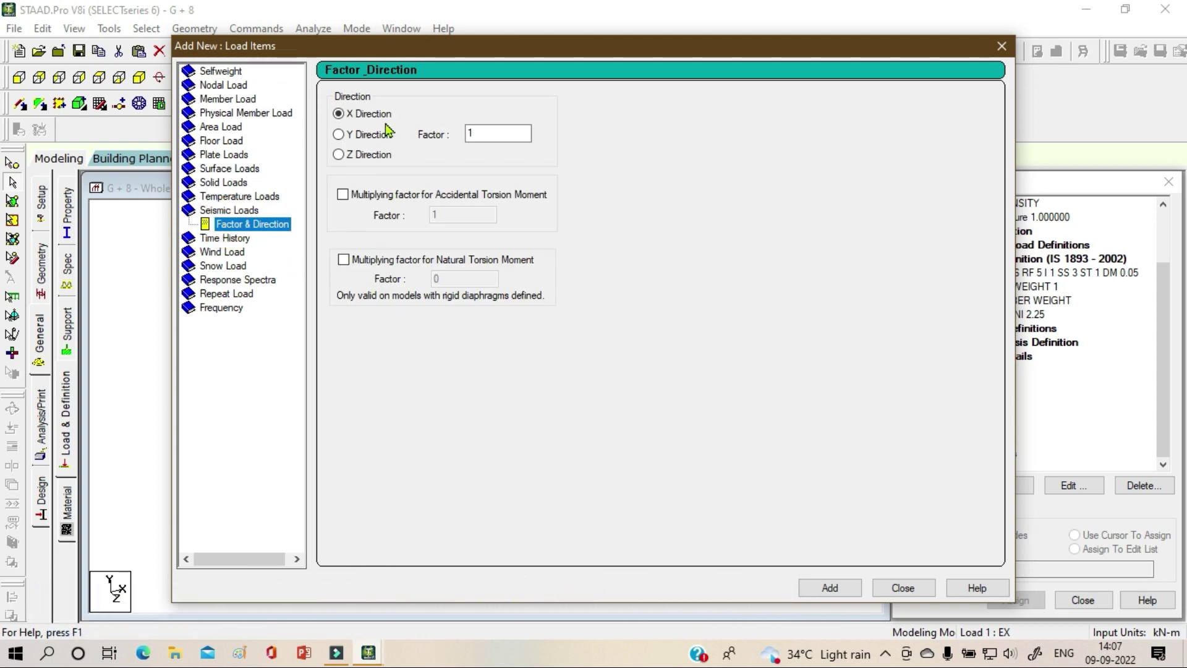
{"action": "left_click_drag", "start_coordinate": [632, 46], "coordinate": [501, 34]}
{"action": "left_click", "coordinate": [697, 577]}
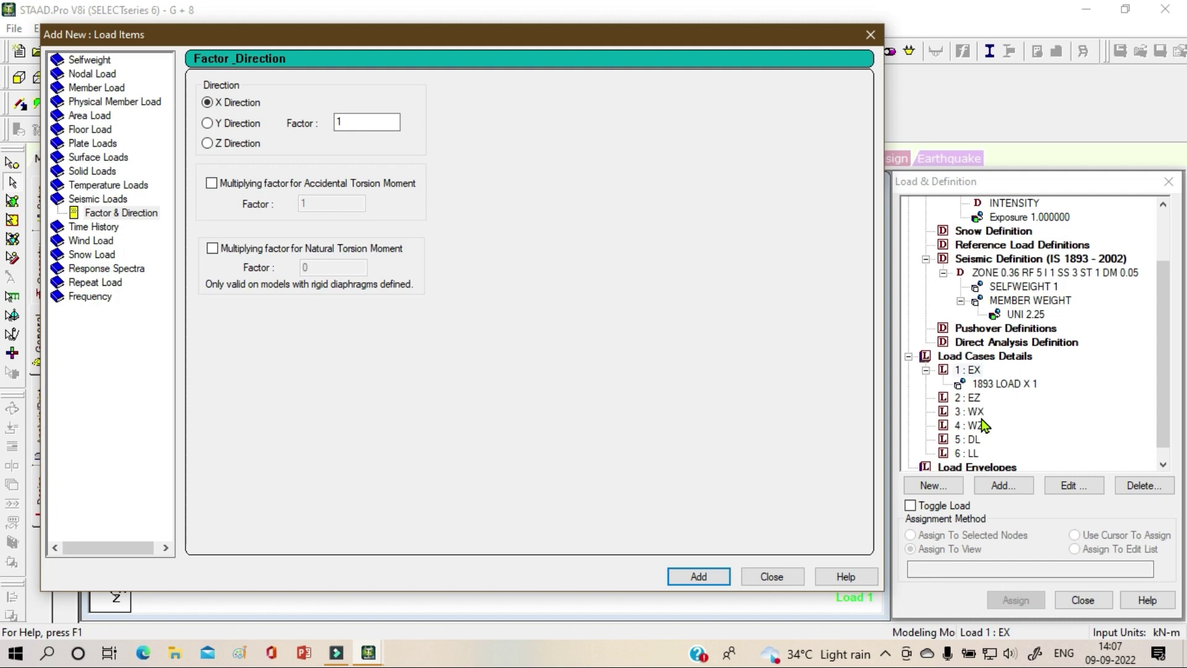
{"action": "left_click", "coordinate": [239, 148]}
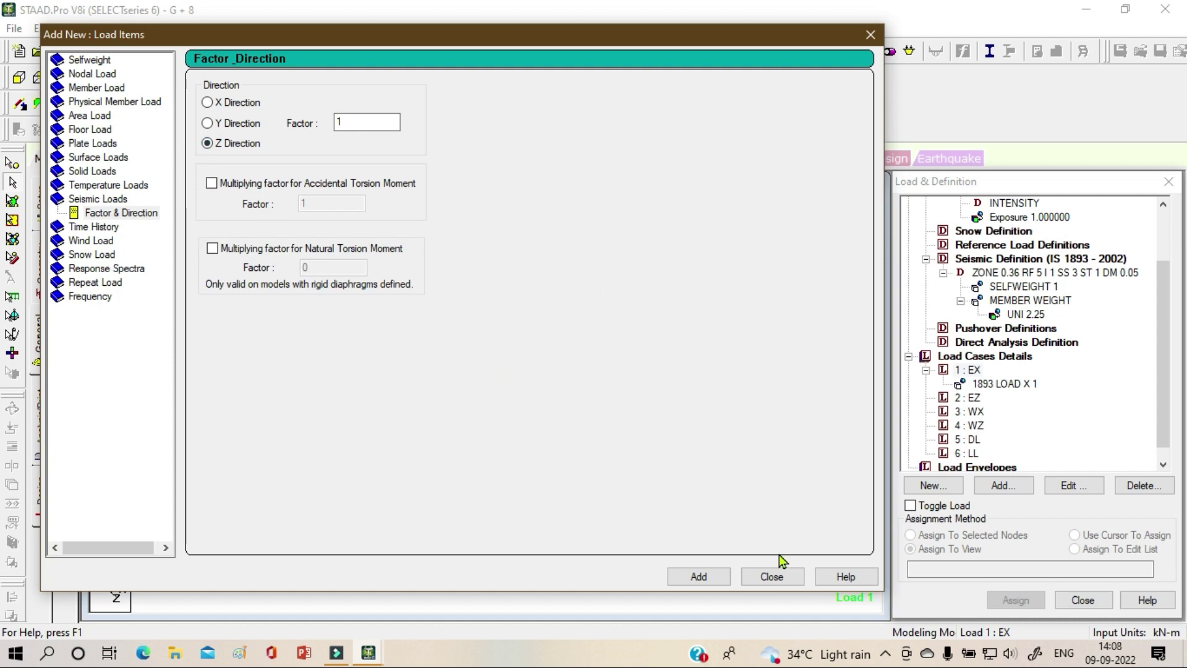
{"action": "left_click", "coordinate": [773, 576]}
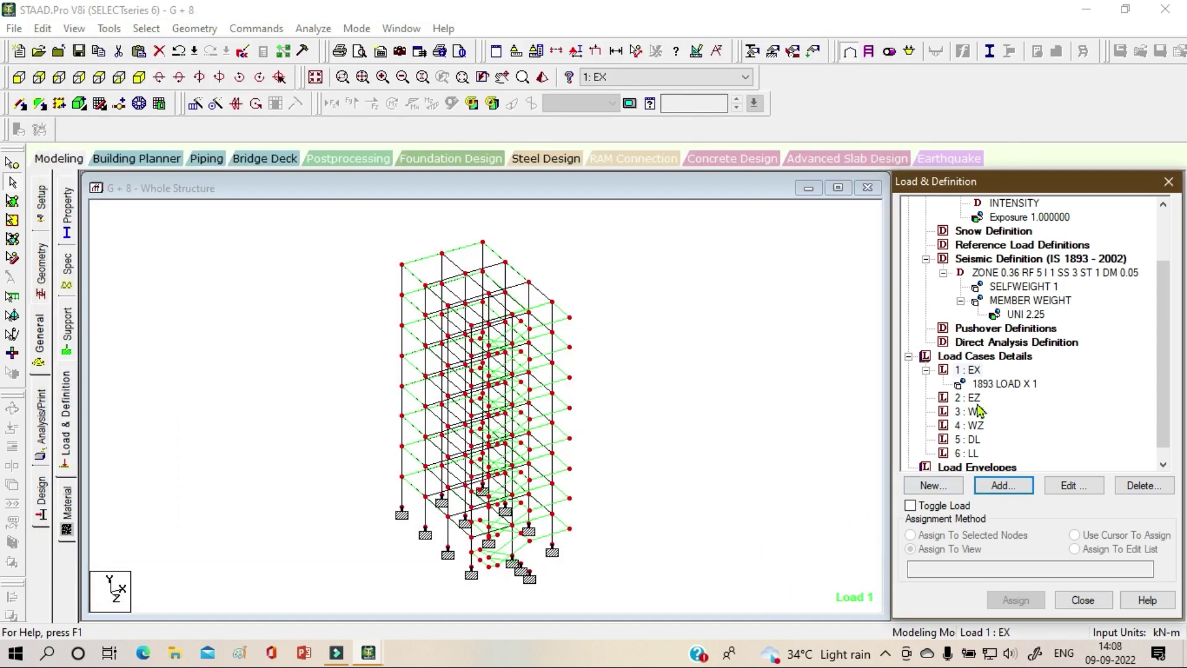
- Add a seismic load item in the Z direction with factor 1 to load case EZ, and close the load items dialog
{"action": "left_click", "coordinate": [968, 397]}
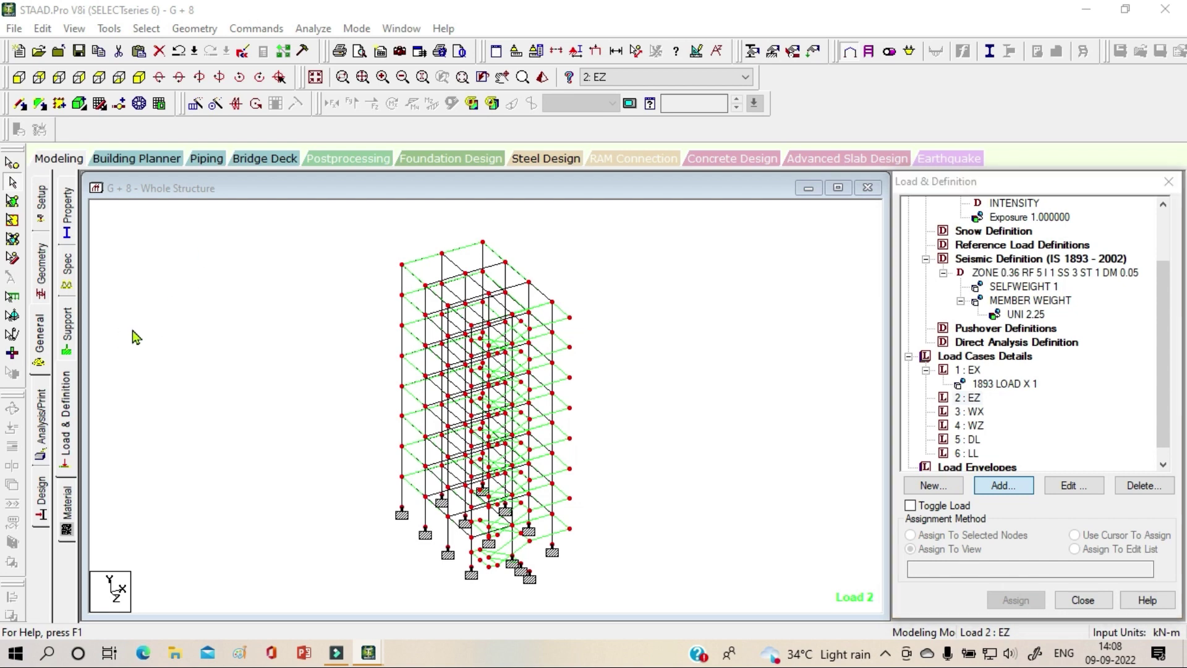
{"action": "key", "text": "Return"}
{"action": "left_click", "coordinate": [226, 224]}
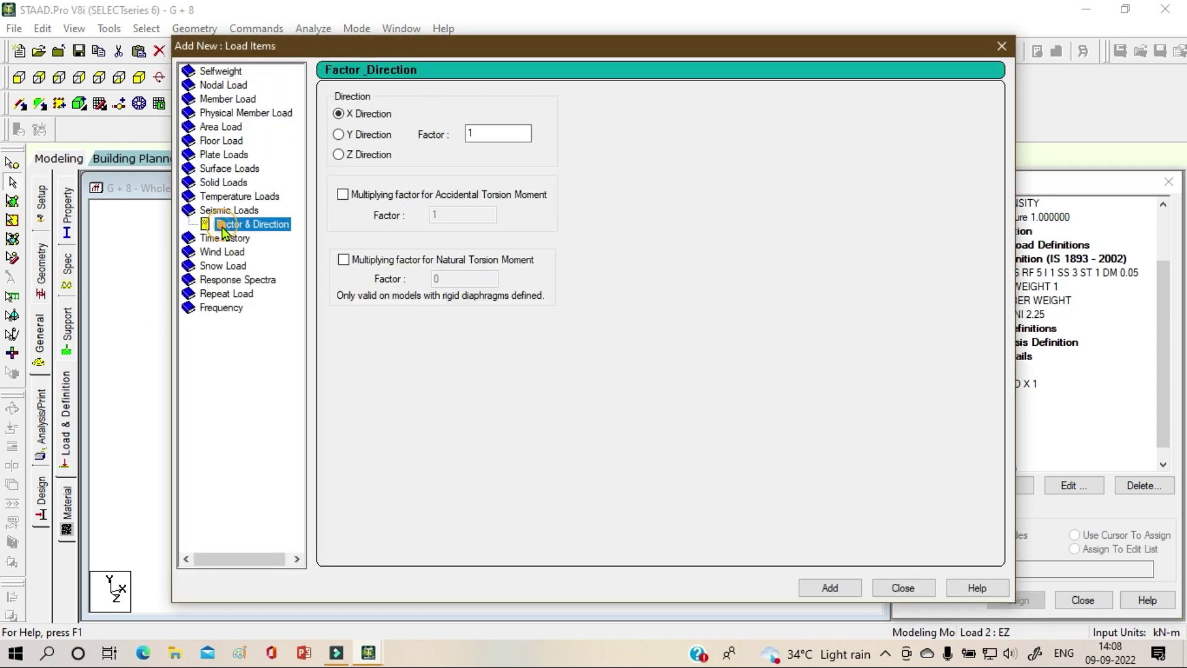
{"action": "left_click", "coordinate": [367, 156]}
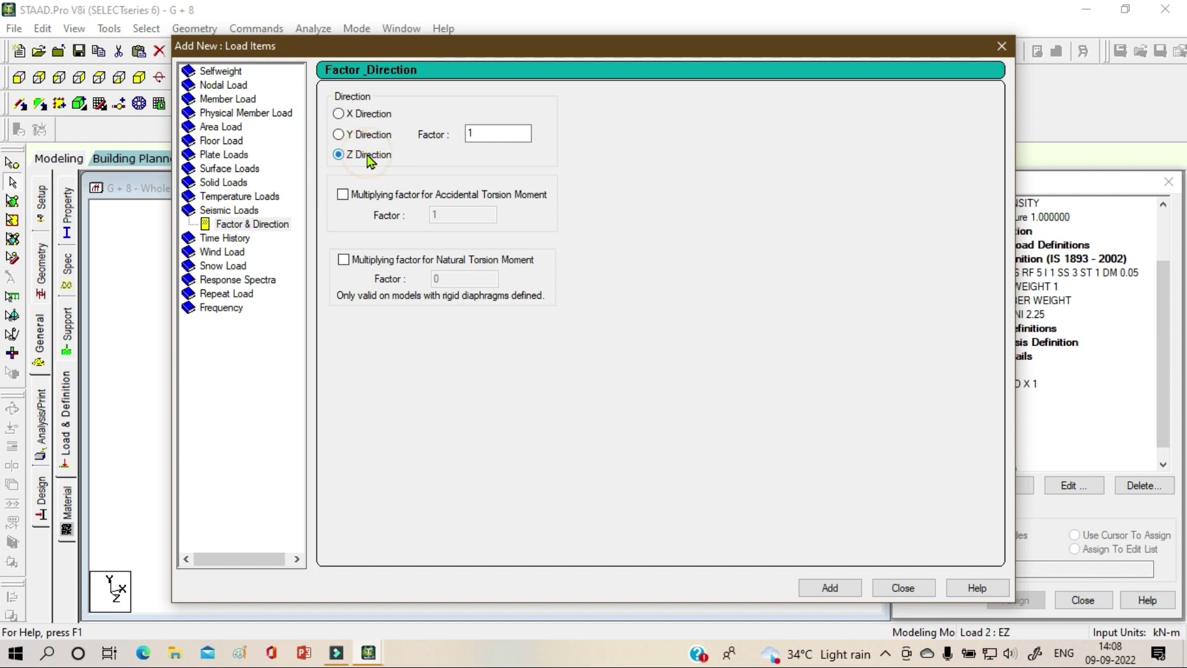
{"action": "left_click_drag", "start_coordinate": [585, 45], "coordinate": [436, 31]}
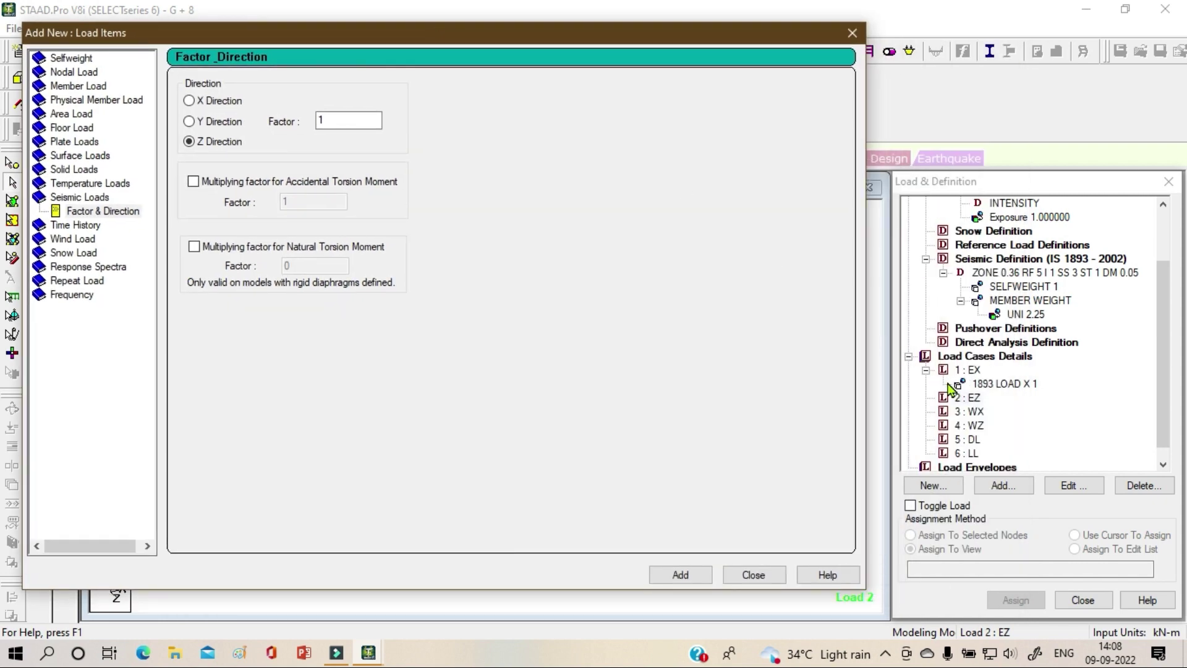
{"action": "left_click", "coordinate": [705, 577]}
{"action": "left_click", "coordinate": [746, 579]}
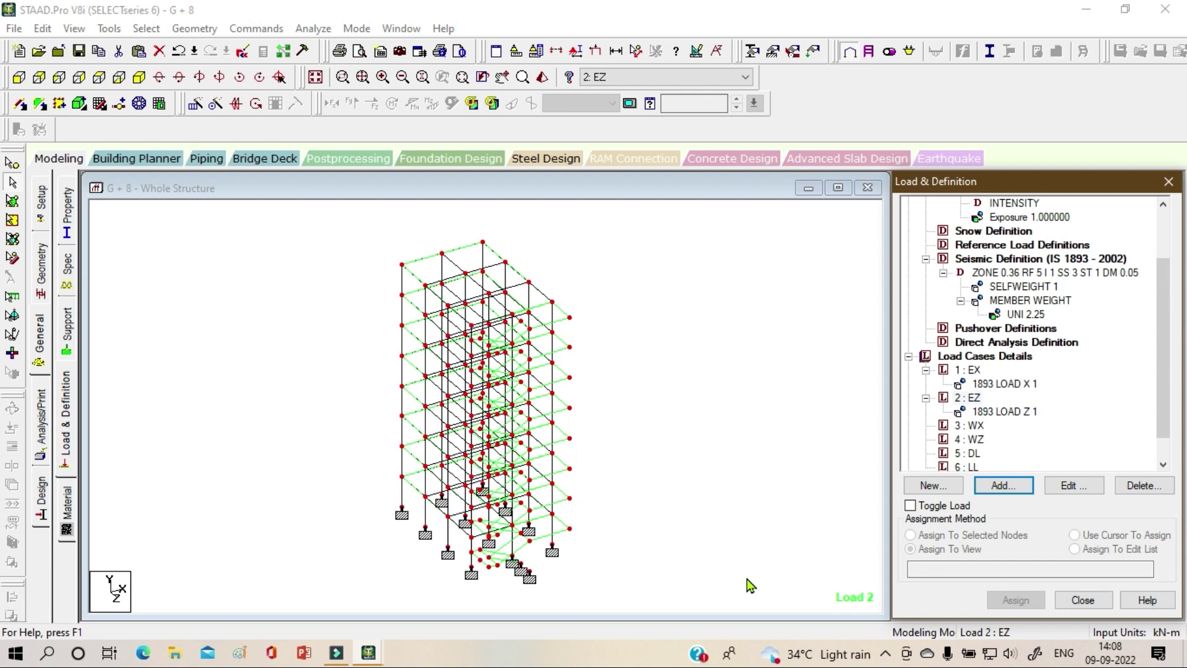
- Add a Type 1 wind load on the X windward face with factor 1 to load case WX, saving the modified structure along the way
{"action": "left_click", "coordinate": [981, 428]}
{"action": "left_click", "coordinate": [1003, 485]}
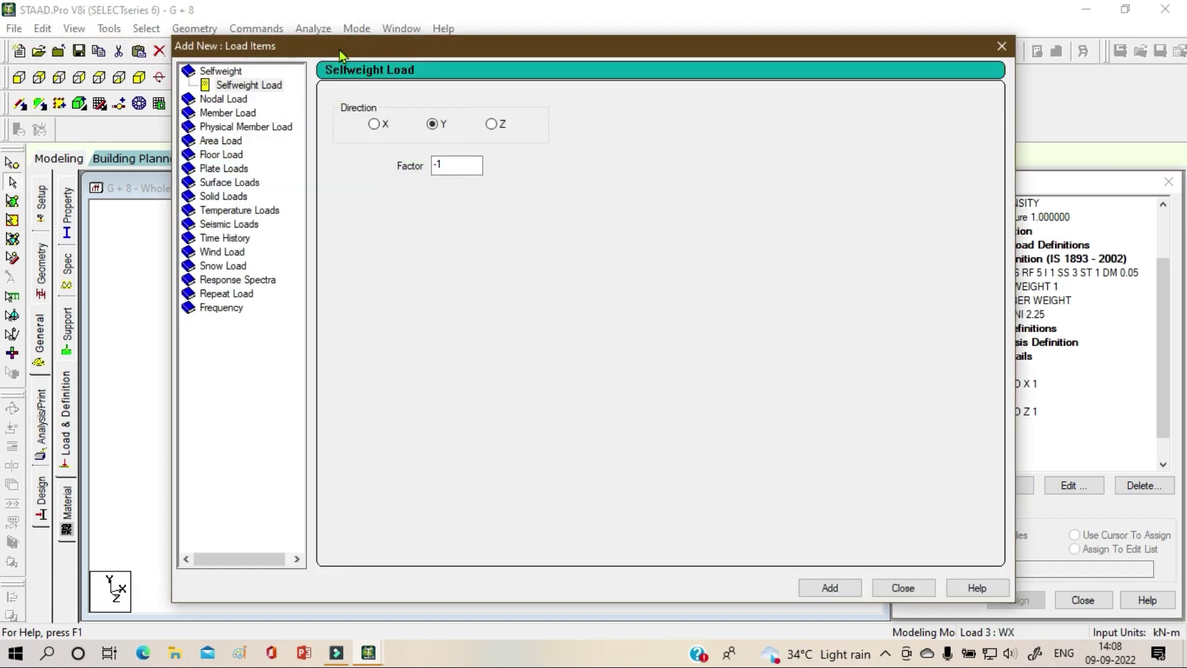
{"action": "left_click", "coordinate": [237, 253]}
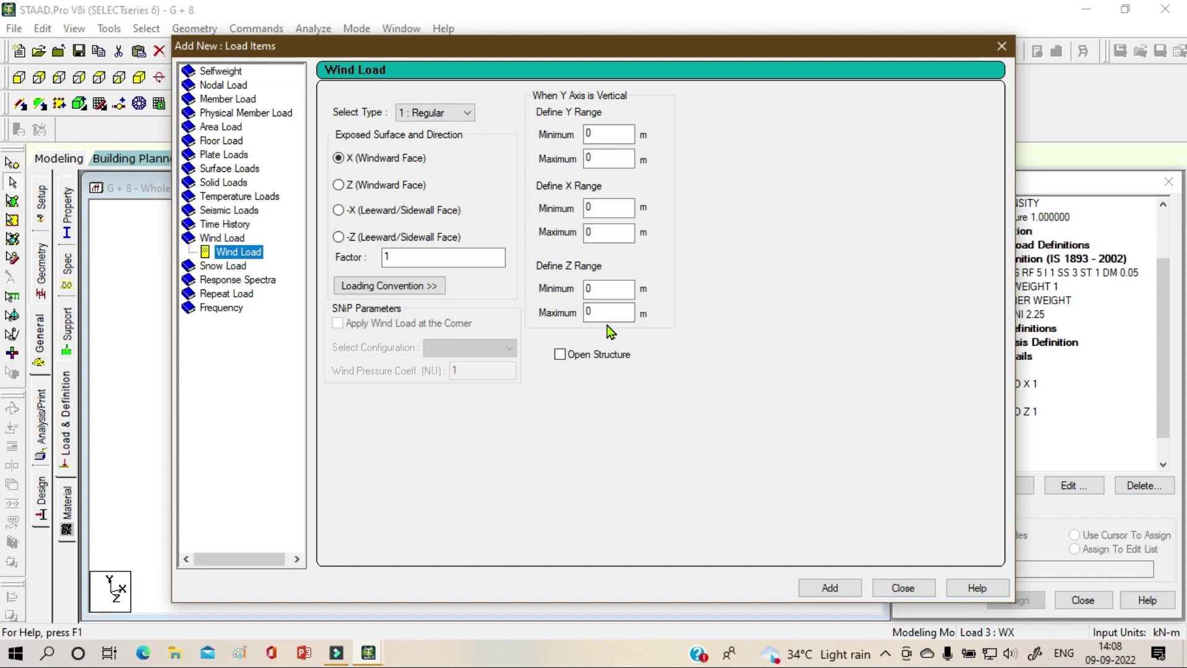
{"action": "left_click", "coordinate": [587, 364]}
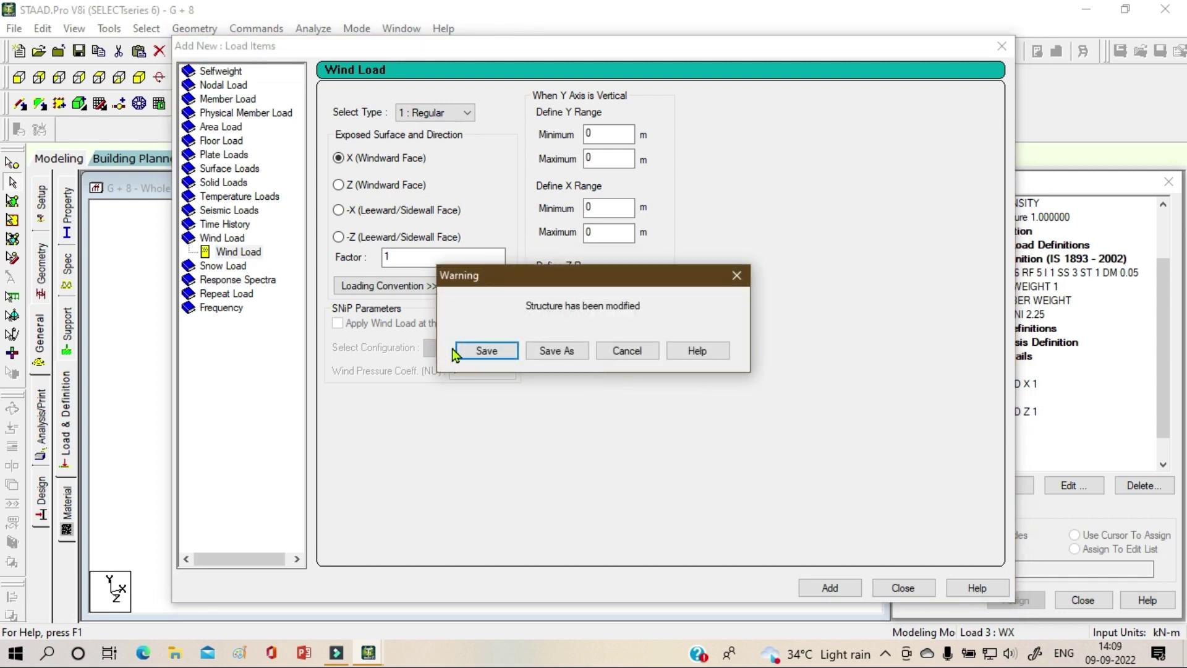
{"action": "left_click", "coordinate": [473, 352]}
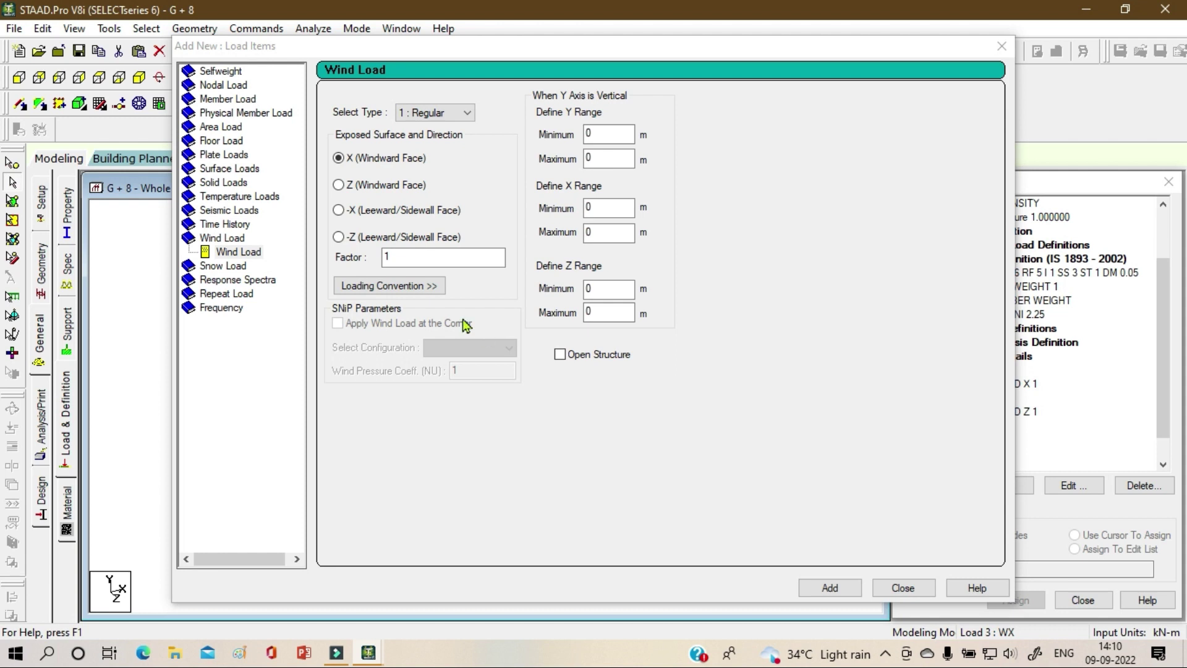
{"action": "double_click", "coordinate": [395, 257]}
{"action": "type", "text": "-1"}
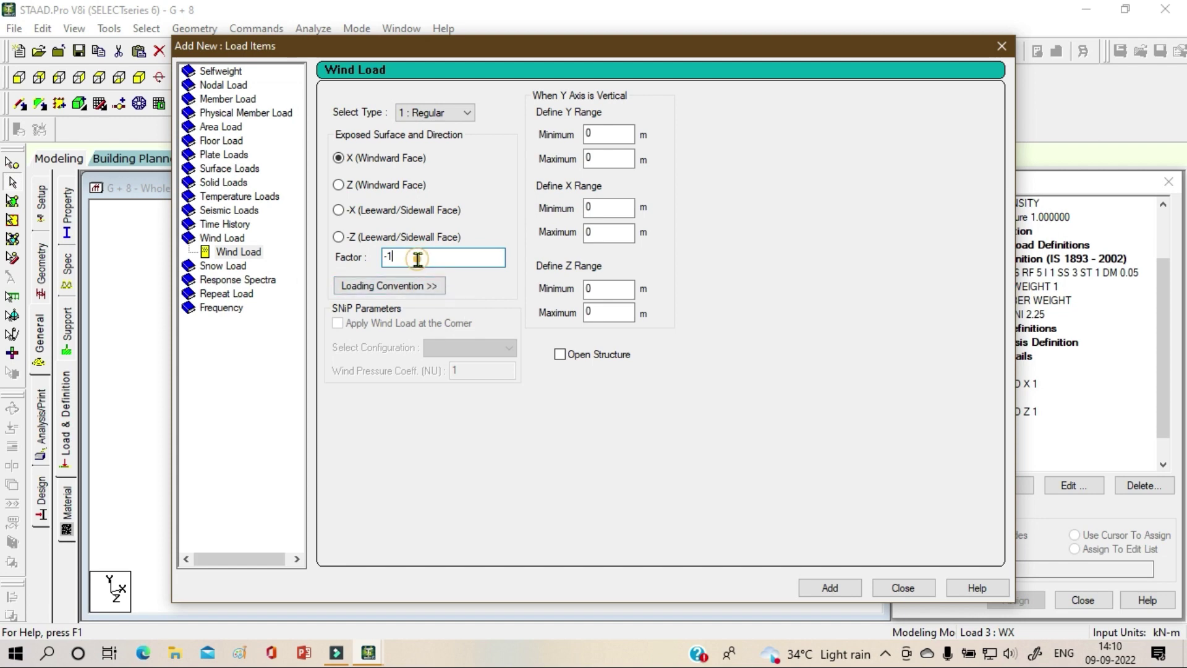
{"action": "left_click_drag", "start_coordinate": [416, 260], "coordinate": [227, 263]}
{"action": "type", "text": "1"}
{"action": "left_click", "coordinate": [844, 592]}
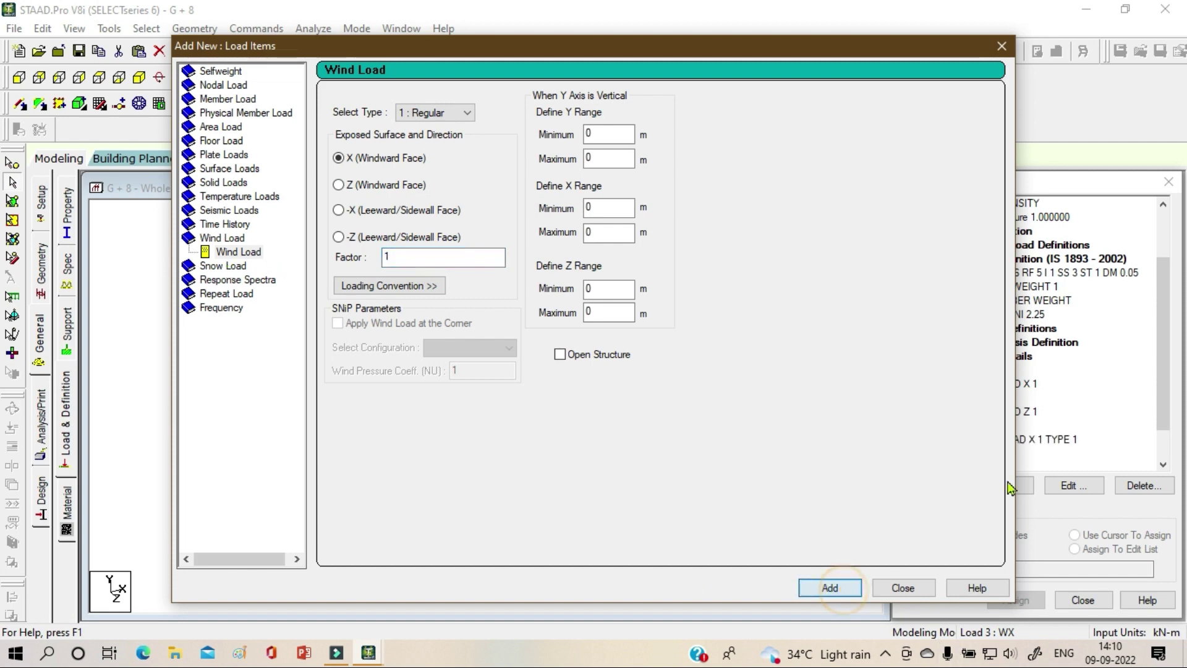
- Add a second X windward face wind load with factor -1 to load case WX, and close the load items dialog
{"action": "left_click", "coordinate": [402, 256]}
{"action": "double_click", "coordinate": [403, 255]}
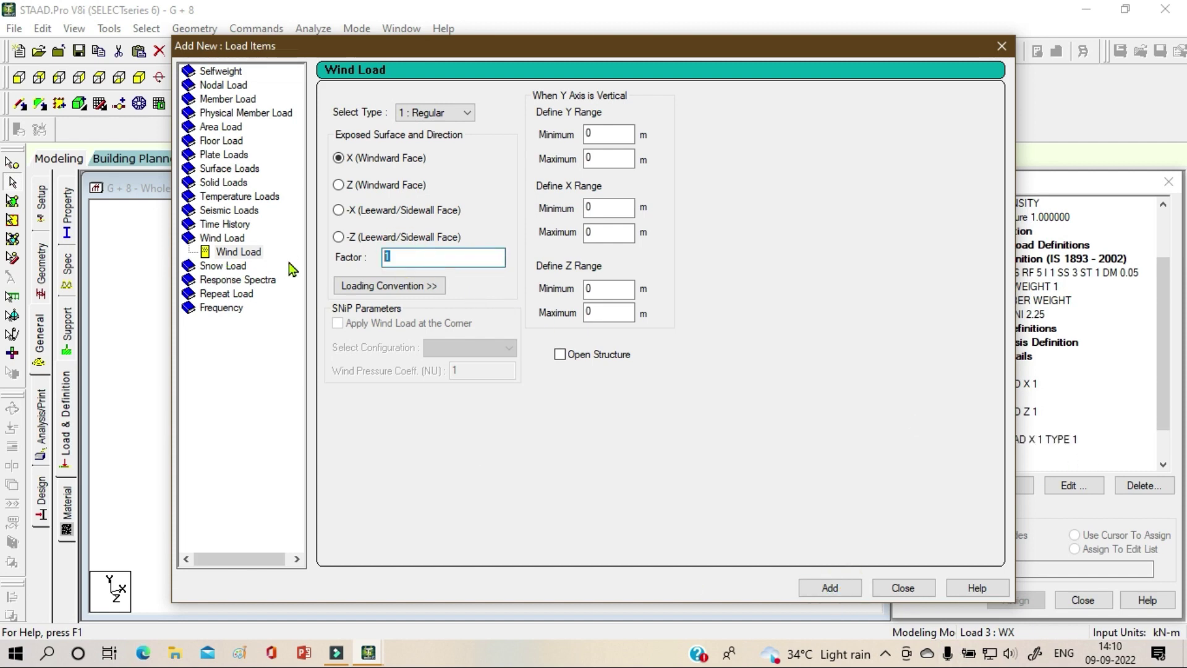
{"action": "type", "text": "-1"}
{"action": "left_click", "coordinate": [830, 587]}
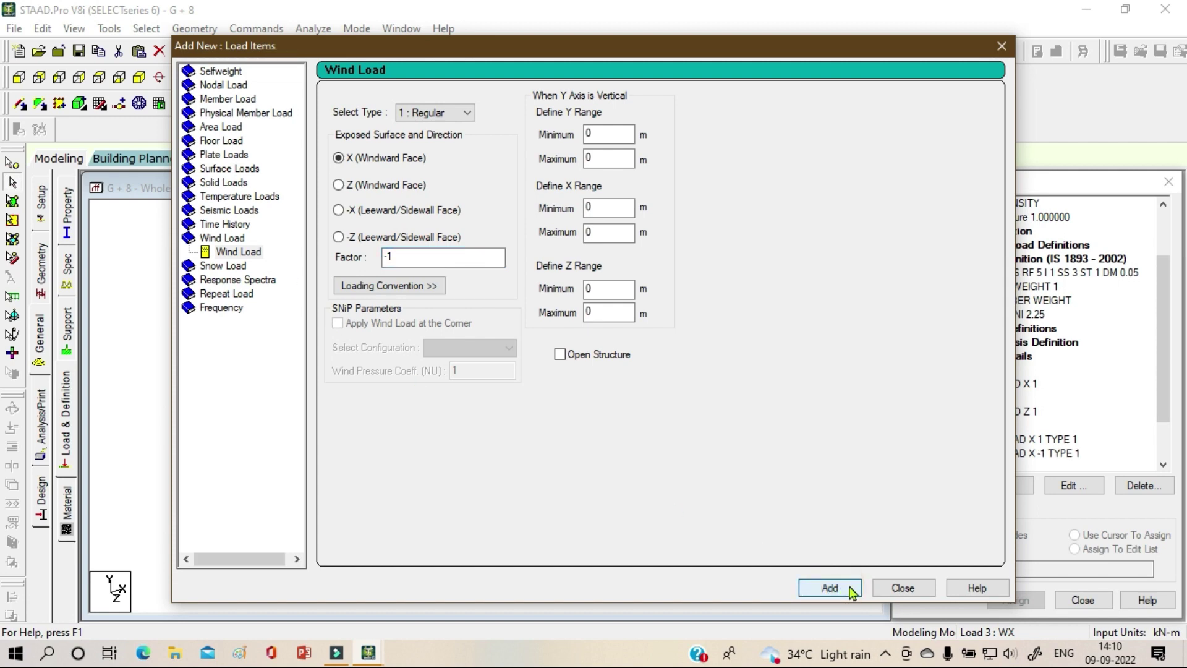
{"action": "left_click", "coordinate": [921, 592]}
- Add a Type 1 wind load on the Z windward face with factor 1 to load case WZ
{"action": "scroll", "coordinate": [1045, 408], "scroll_direction": "down", "scroll_amount": 1}
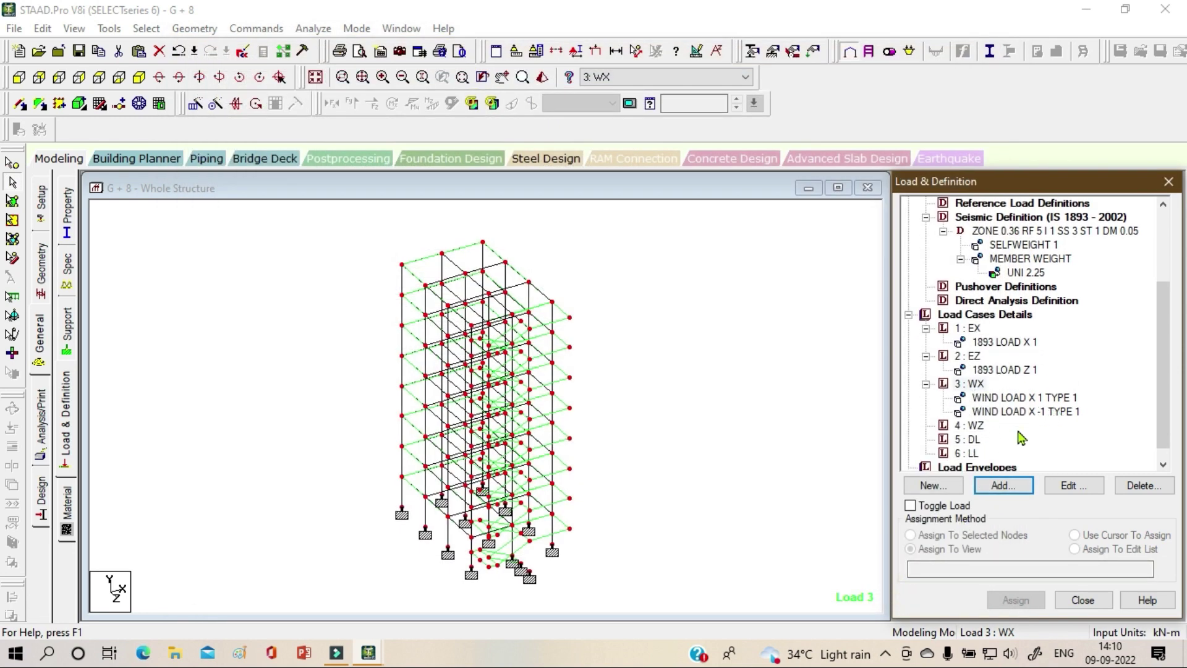
{"action": "left_click", "coordinate": [968, 425]}
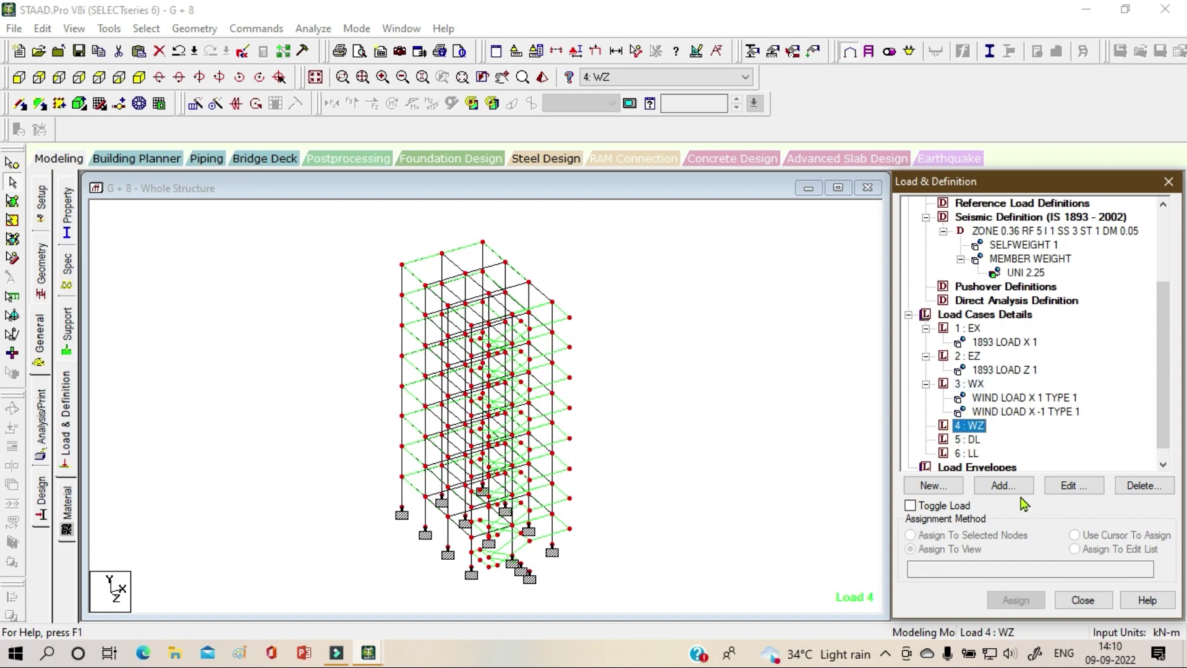
{"action": "left_click", "coordinate": [1001, 488]}
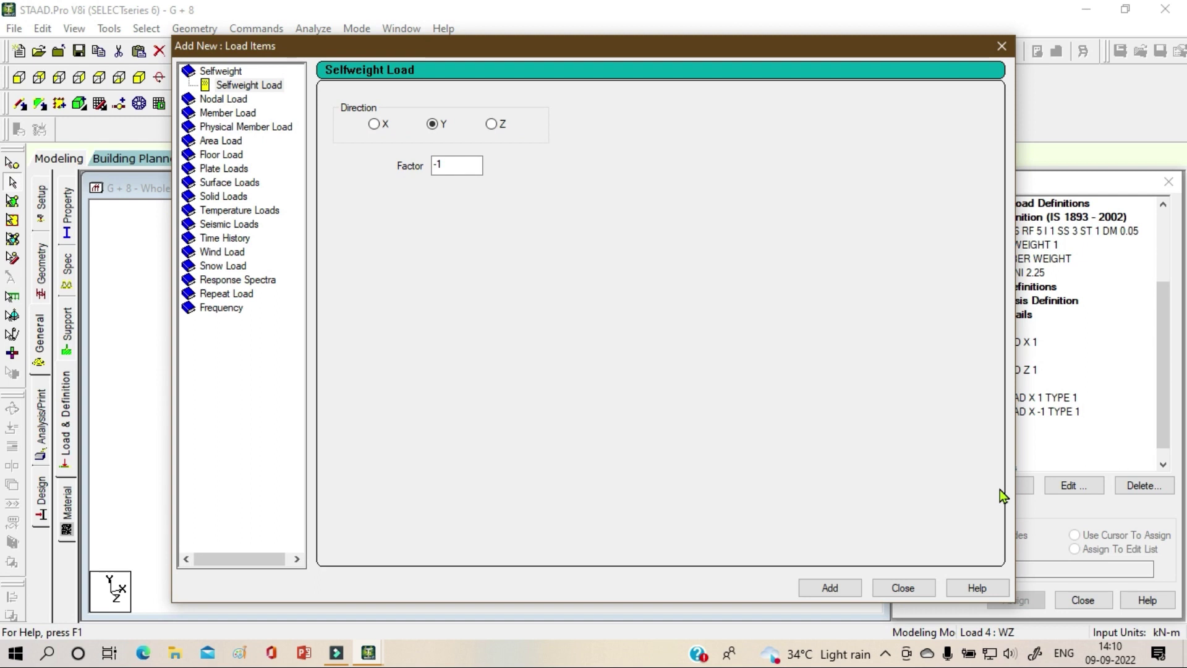
{"action": "left_click", "coordinate": [231, 252]}
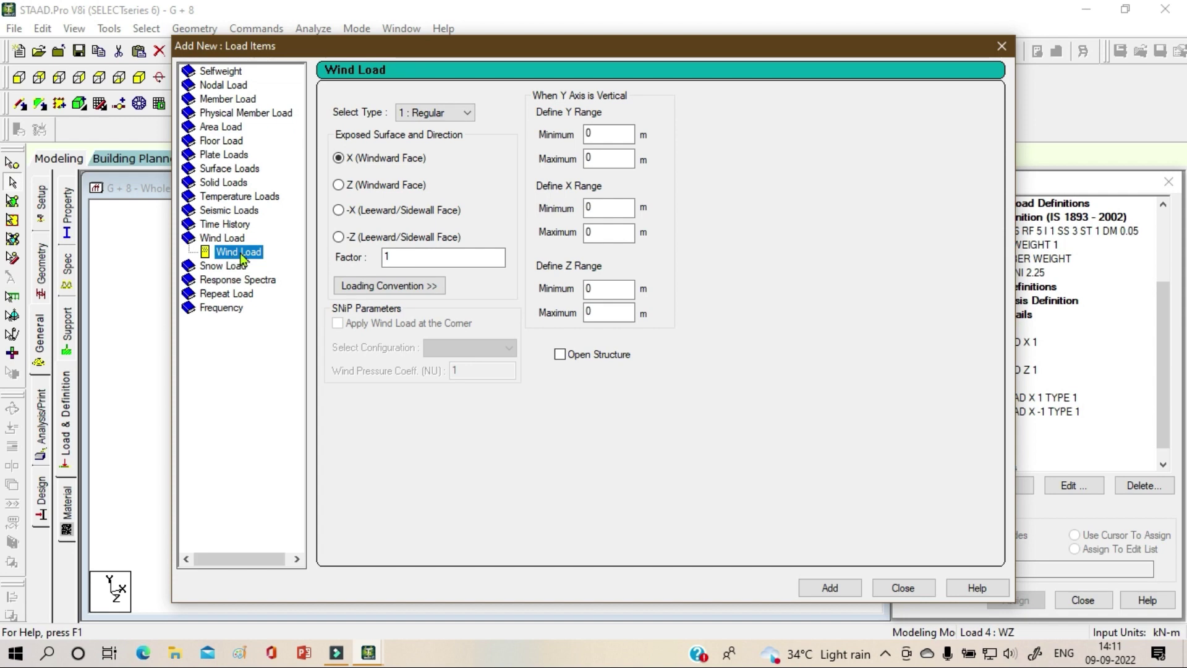
{"action": "left_click", "coordinate": [364, 187]}
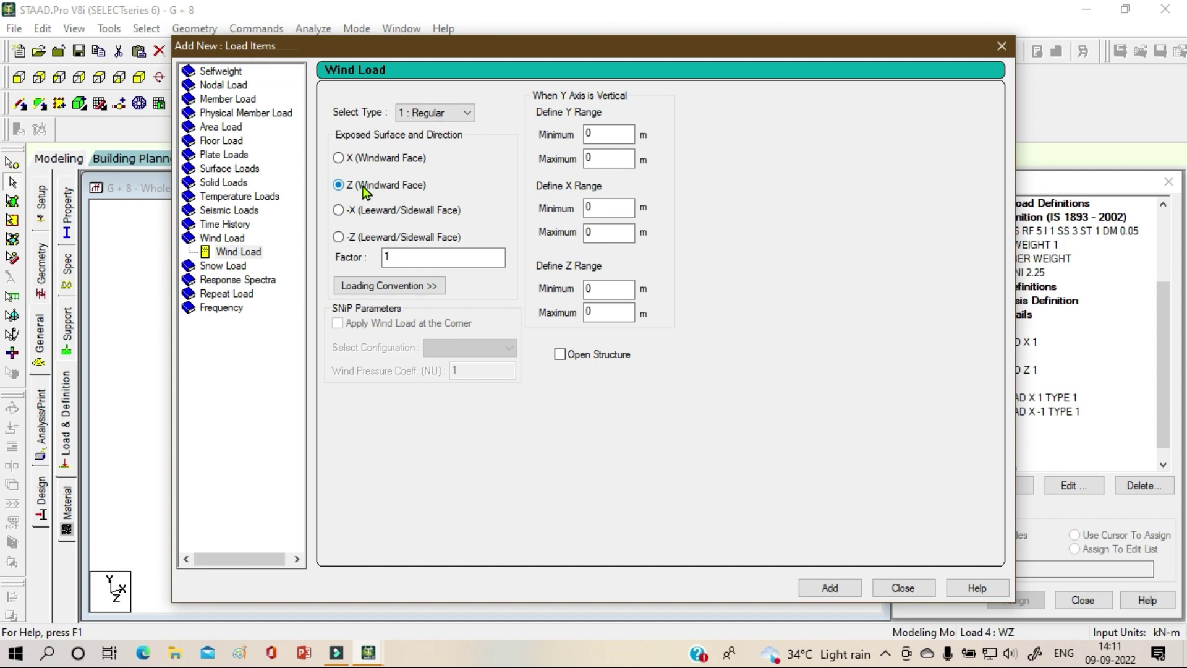
{"action": "left_click", "coordinate": [841, 592]}
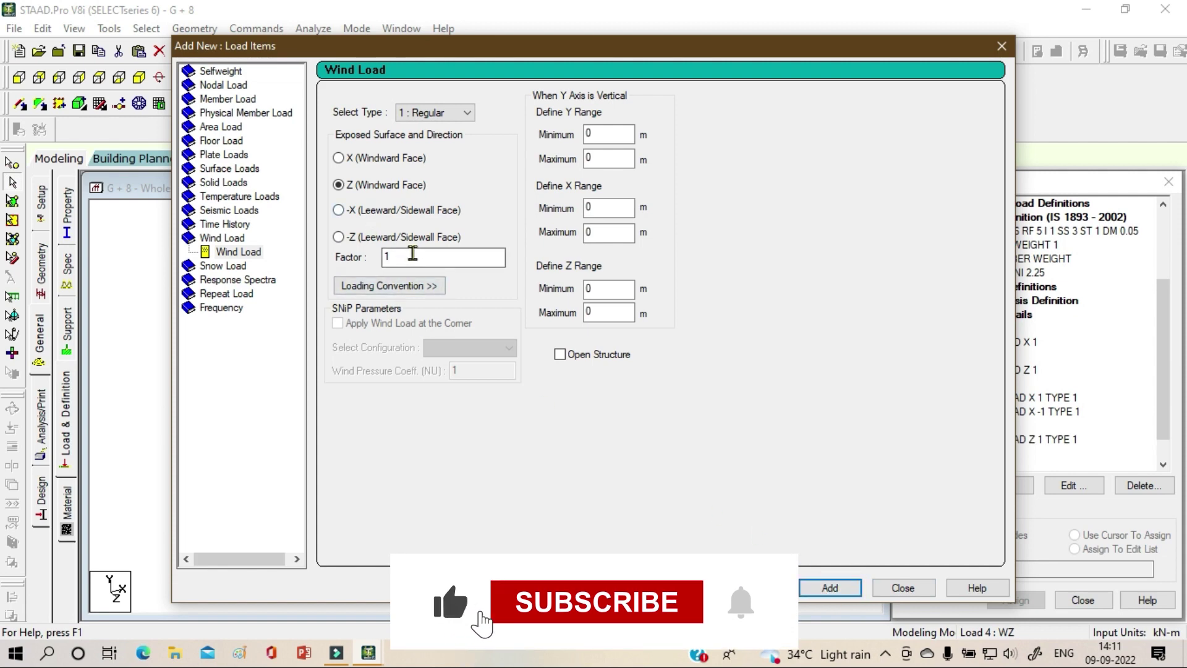
- Add a second Z windward face wind load with factor -1 to load case WZ, and close the load items dialog
{"action": "double_click", "coordinate": [412, 256]}
{"action": "type", "text": "-1"}
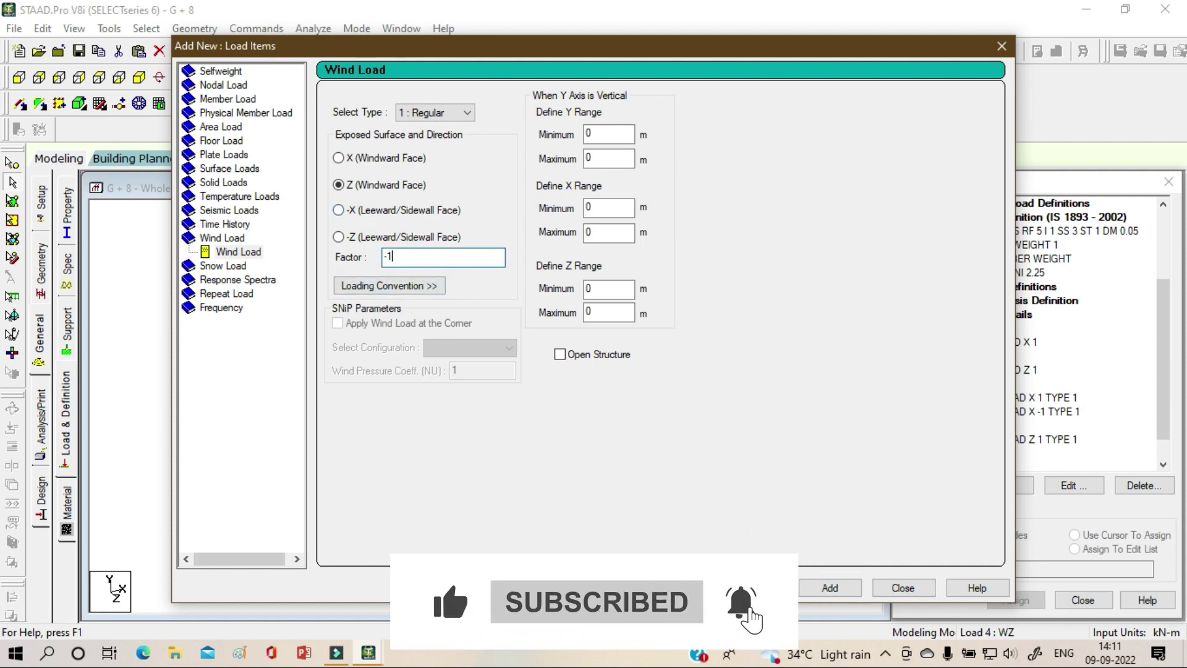
{"action": "left_click", "coordinate": [822, 592]}
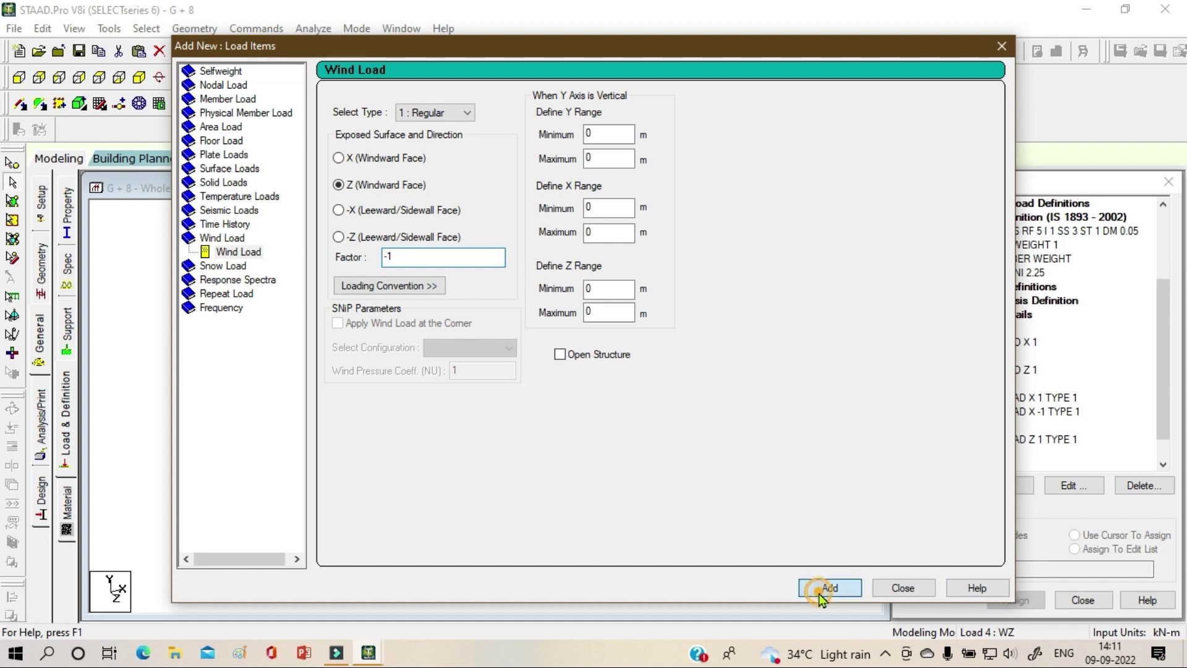
{"action": "left_click", "coordinate": [922, 589]}
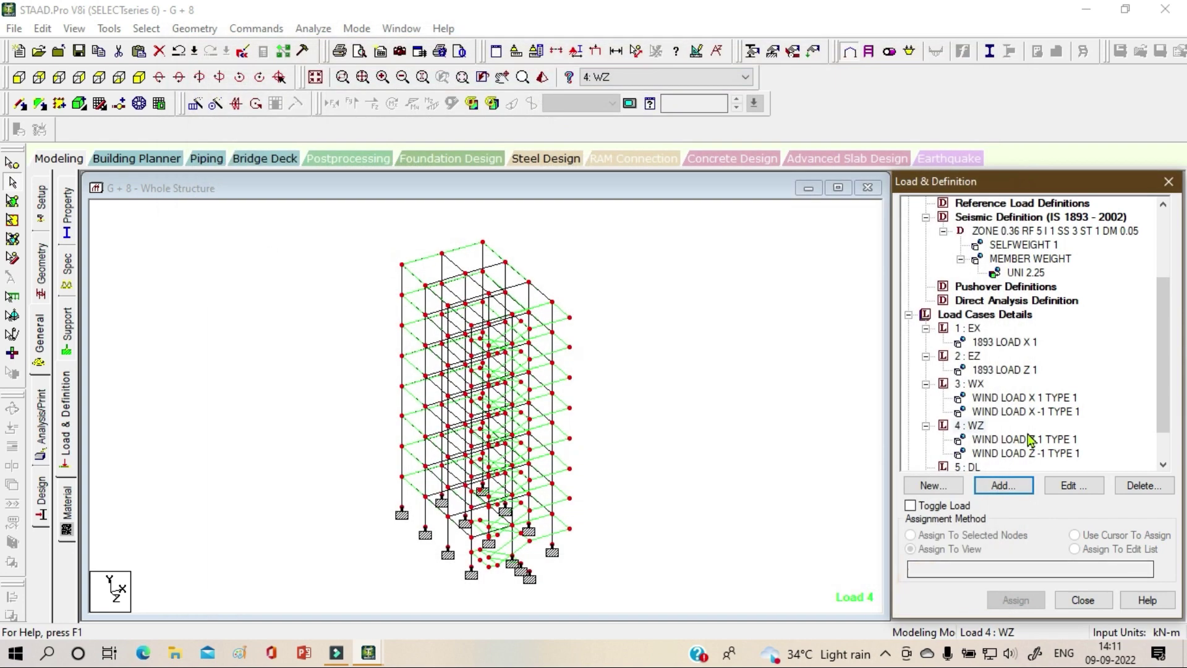
- Add a selfweight load in the Y direction with factor -1 to load case DL, and close the load items dialog
{"action": "scroll", "coordinate": [1027, 439], "scroll_direction": "down", "scroll_amount": 1}
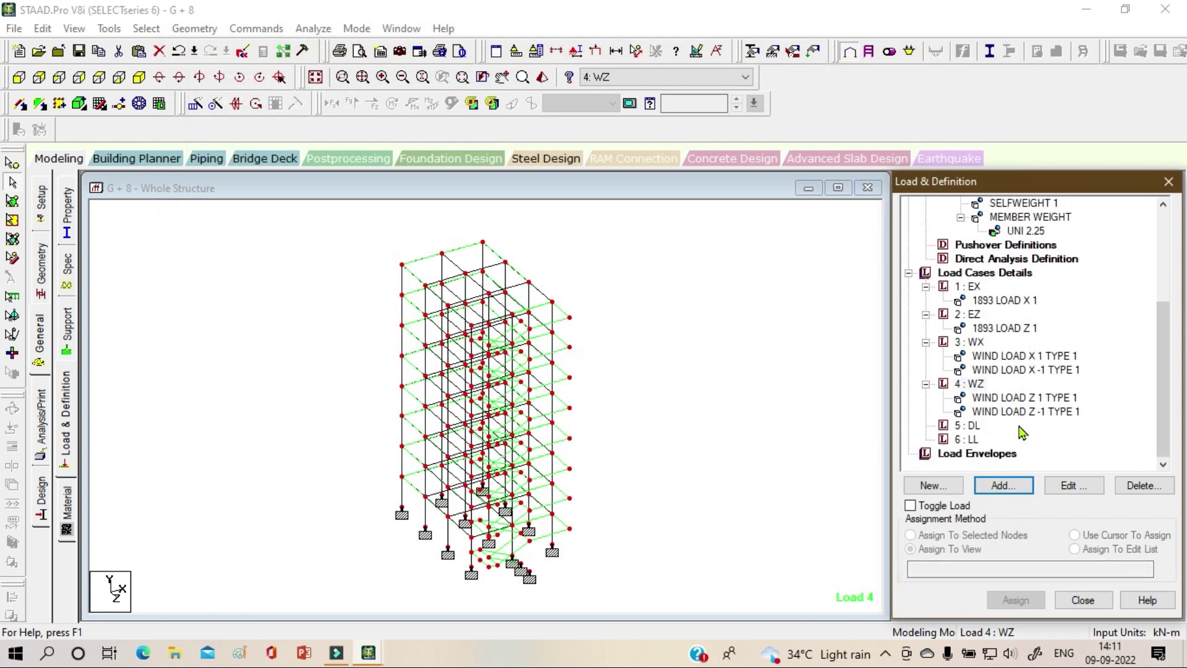
{"action": "left_click", "coordinate": [967, 426]}
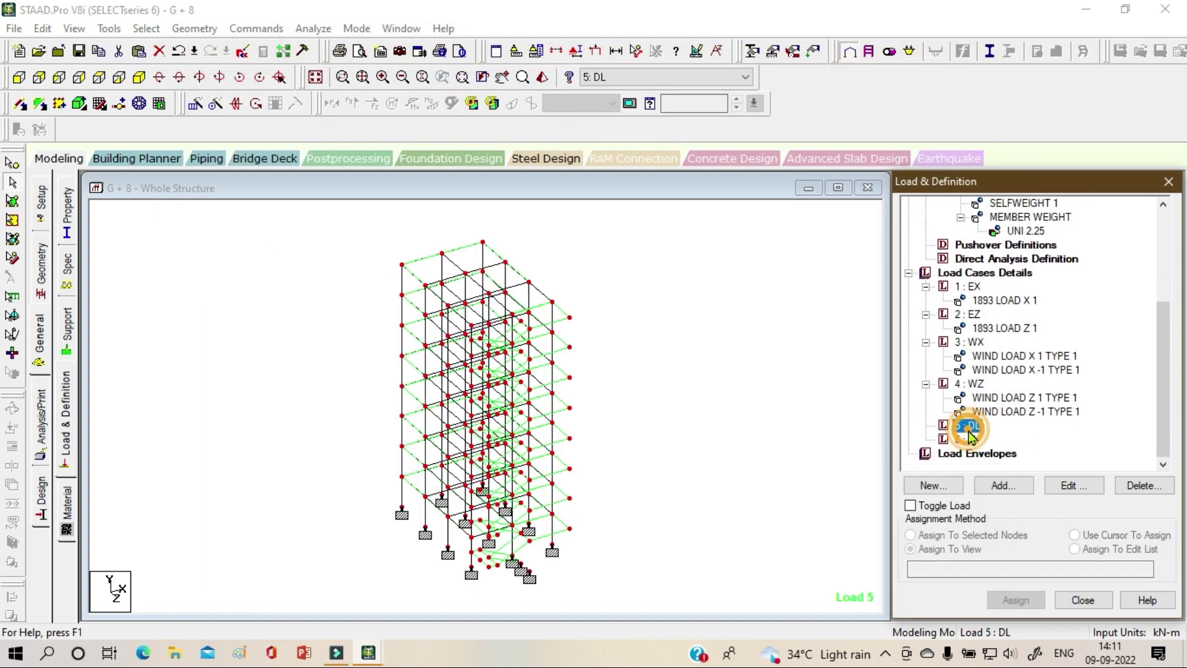
{"action": "left_click", "coordinate": [1002, 486]}
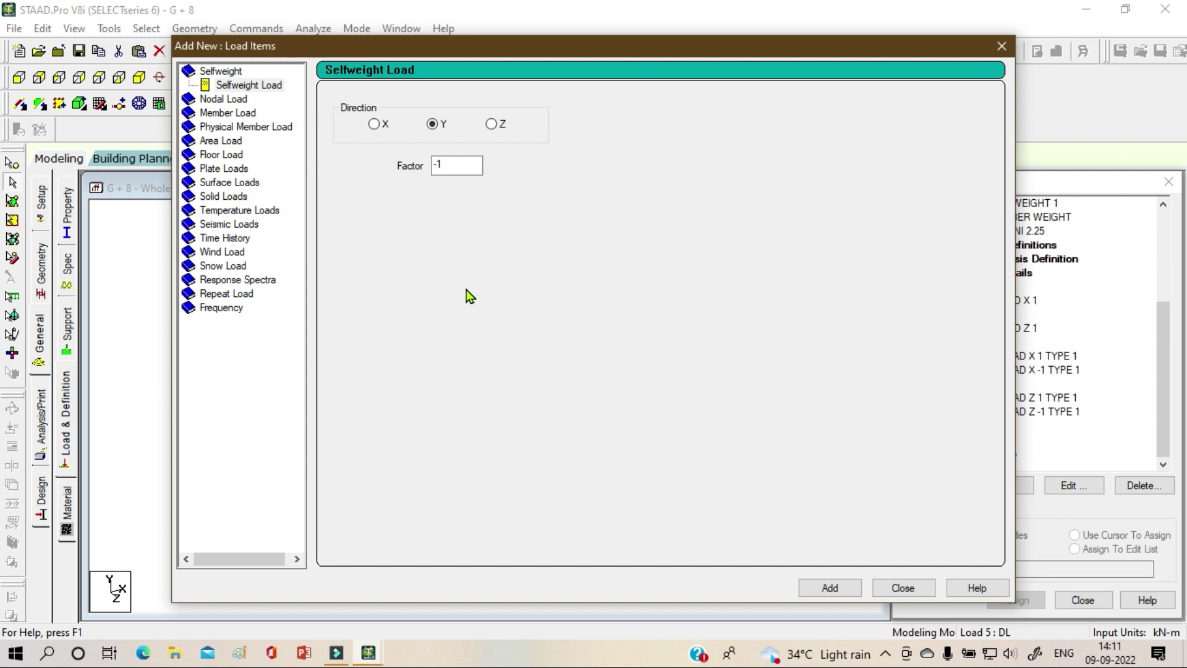
{"action": "left_click", "coordinate": [825, 588]}
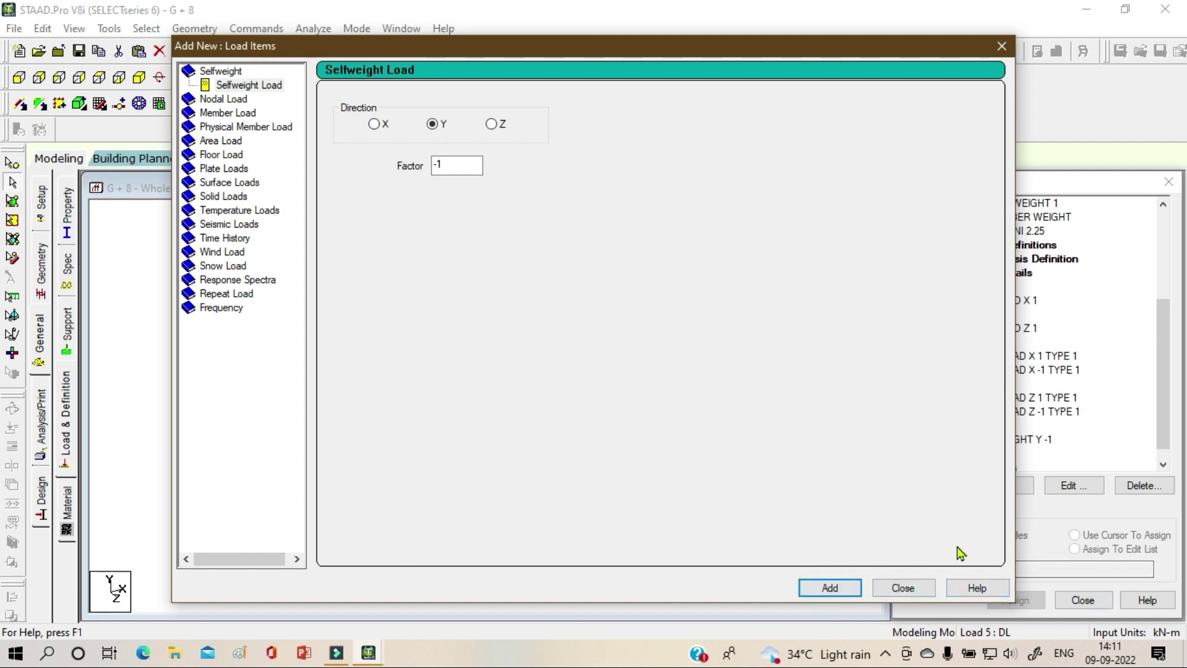
{"action": "left_click_drag", "start_coordinate": [859, 47], "coordinate": [723, 36]}
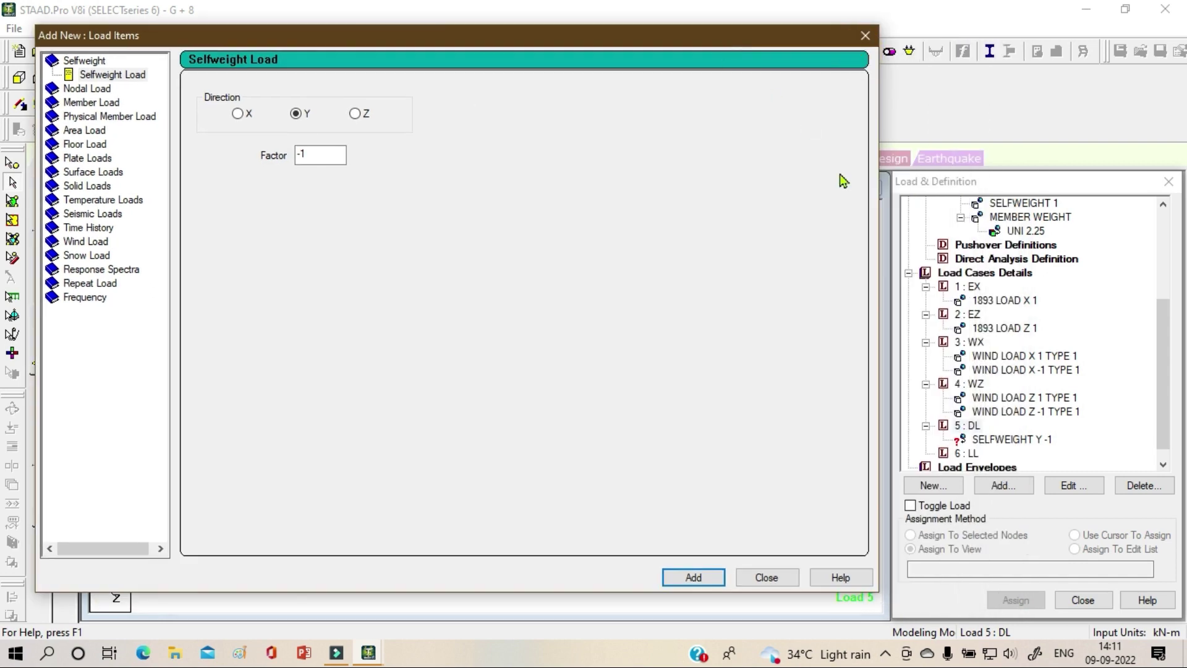
{"action": "left_click", "coordinate": [766, 577]}
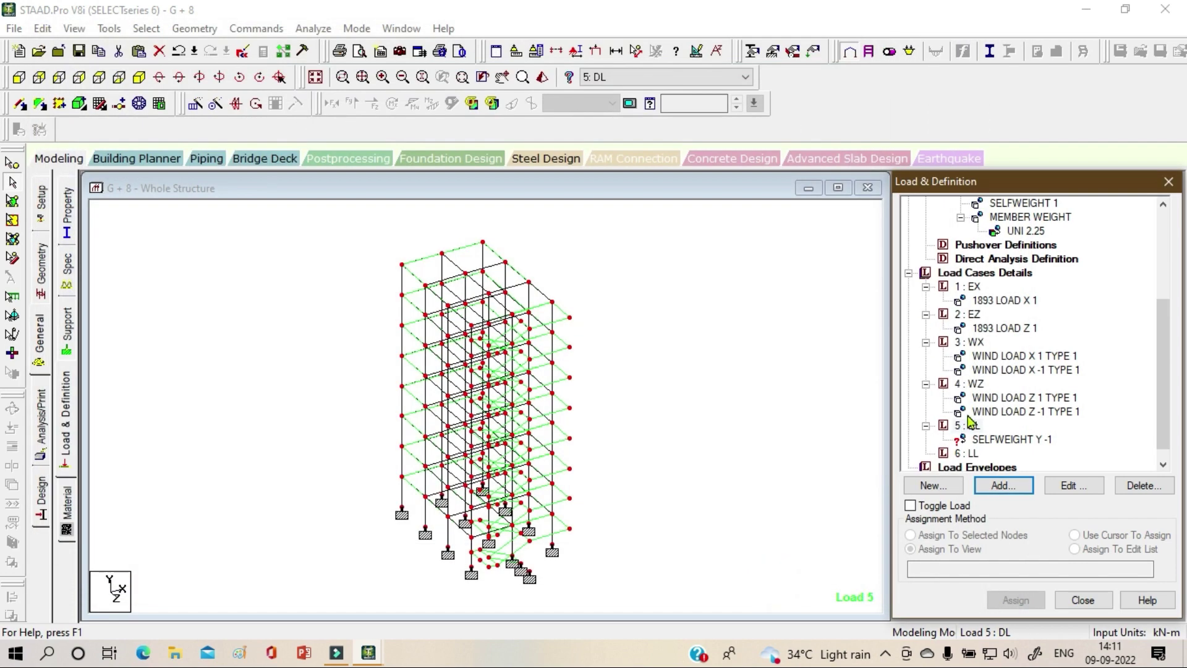
- Assign the selfweight load of load case DL to all members of the structure in view
{"action": "left_click", "coordinate": [1013, 426]}
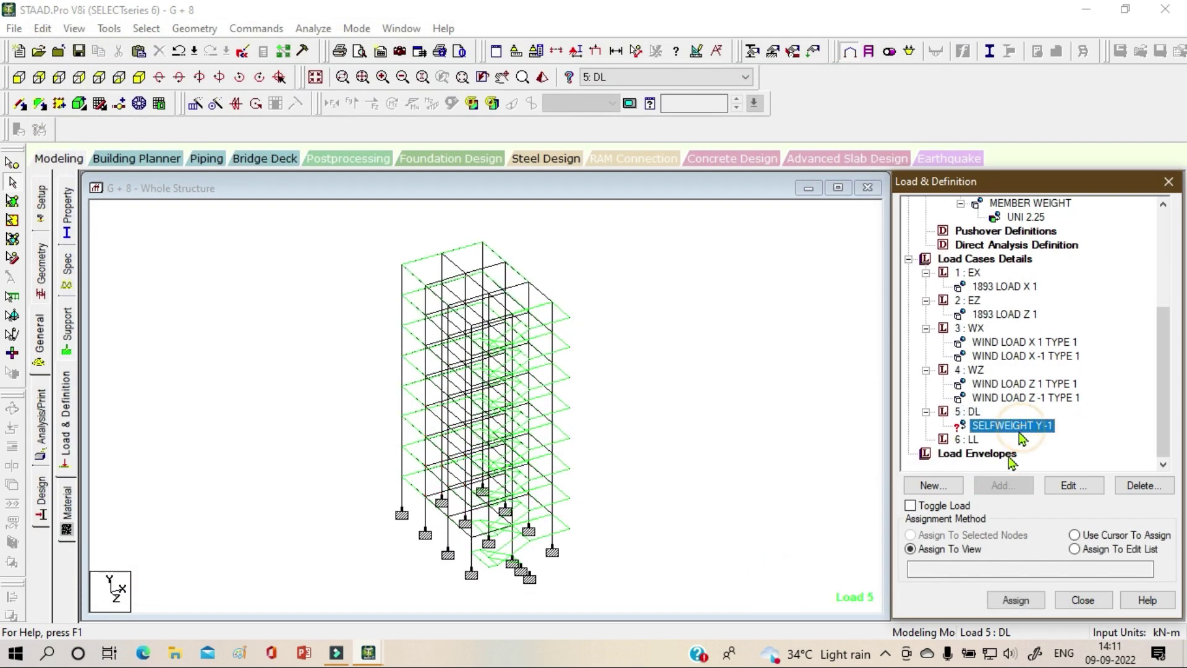
{"action": "left_click", "coordinate": [1006, 599]}
{"action": "left_click", "coordinate": [1058, 441]}
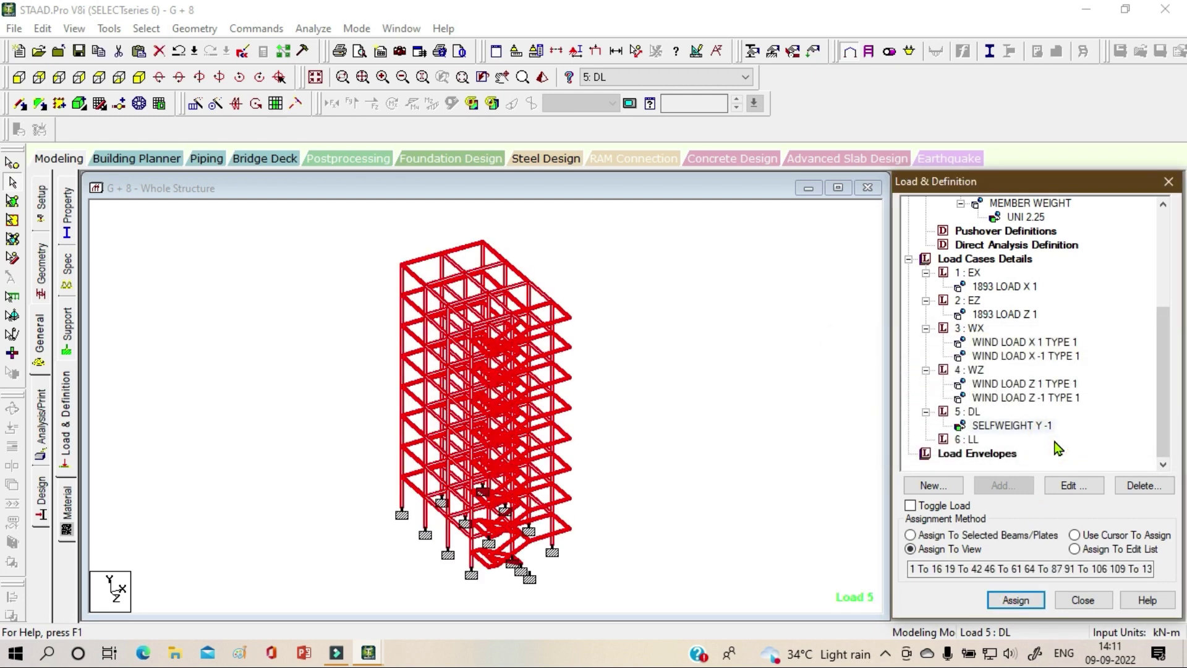
- Add a floor load to load case LL with pressure -3 kN/m2 in Global Y over a Y range of 3 to 24 m, then close the dialog
{"action": "left_click", "coordinate": [979, 440]}
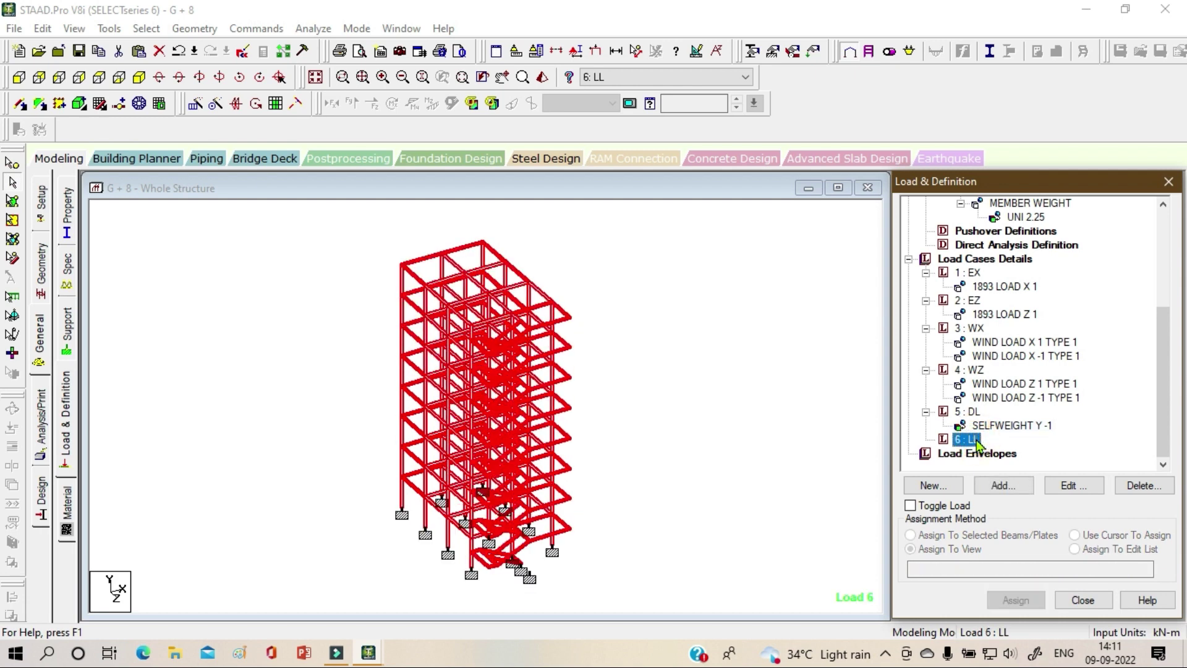
{"action": "left_click", "coordinate": [1006, 487]}
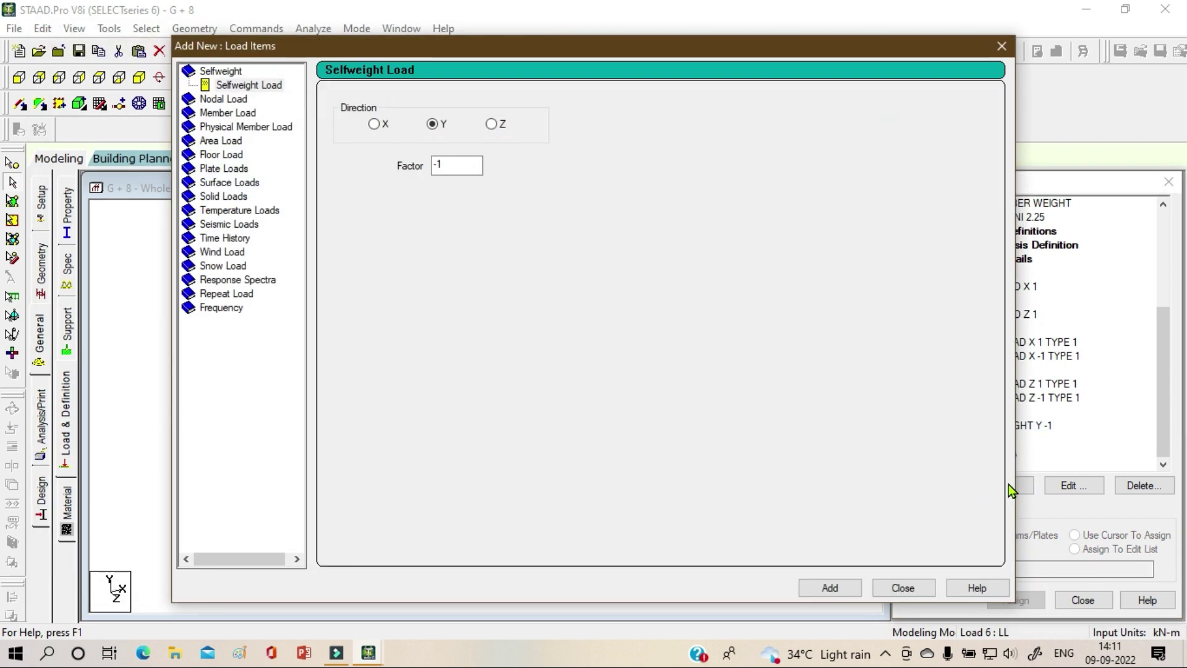
{"action": "left_click", "coordinate": [222, 155]}
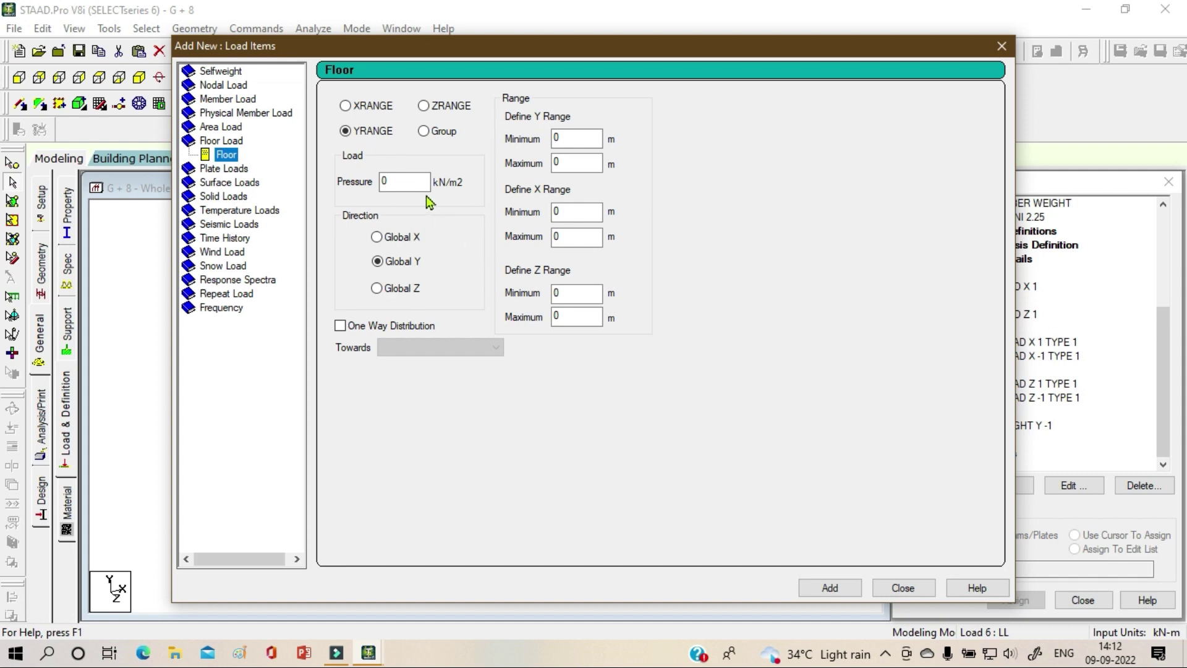
{"action": "double_click", "coordinate": [405, 181]}
{"action": "type", "text": "-3"}
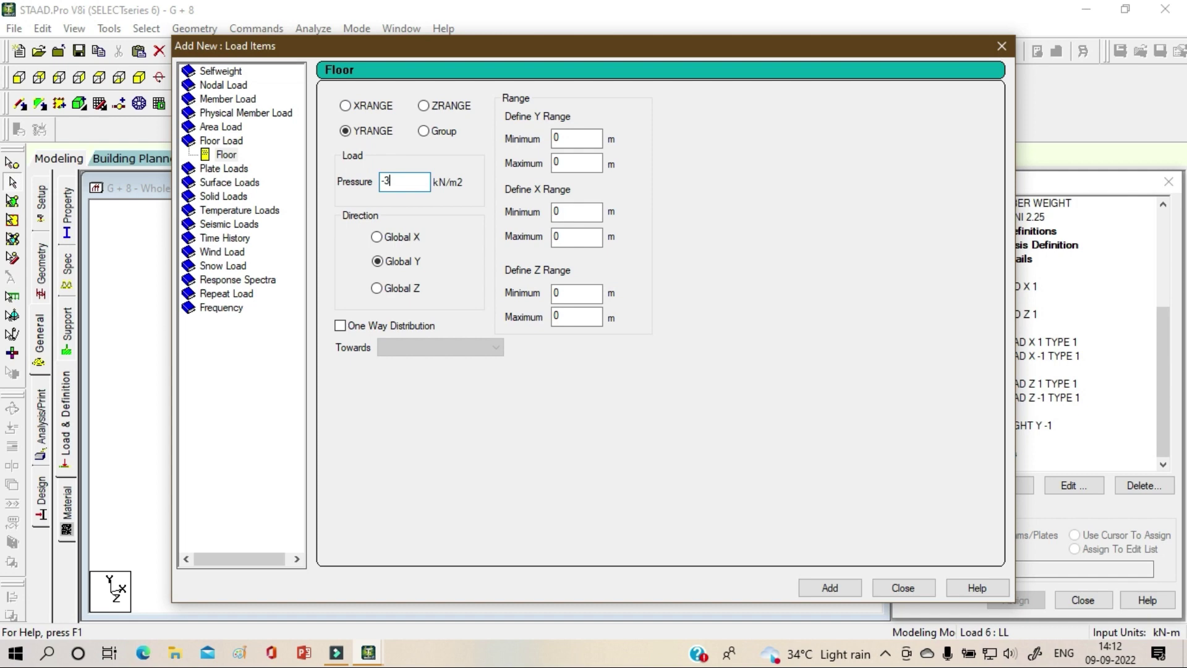
{"action": "double_click", "coordinate": [582, 139]}
{"action": "type", "text": "3"}
{"action": "double_click", "coordinate": [576, 162]}
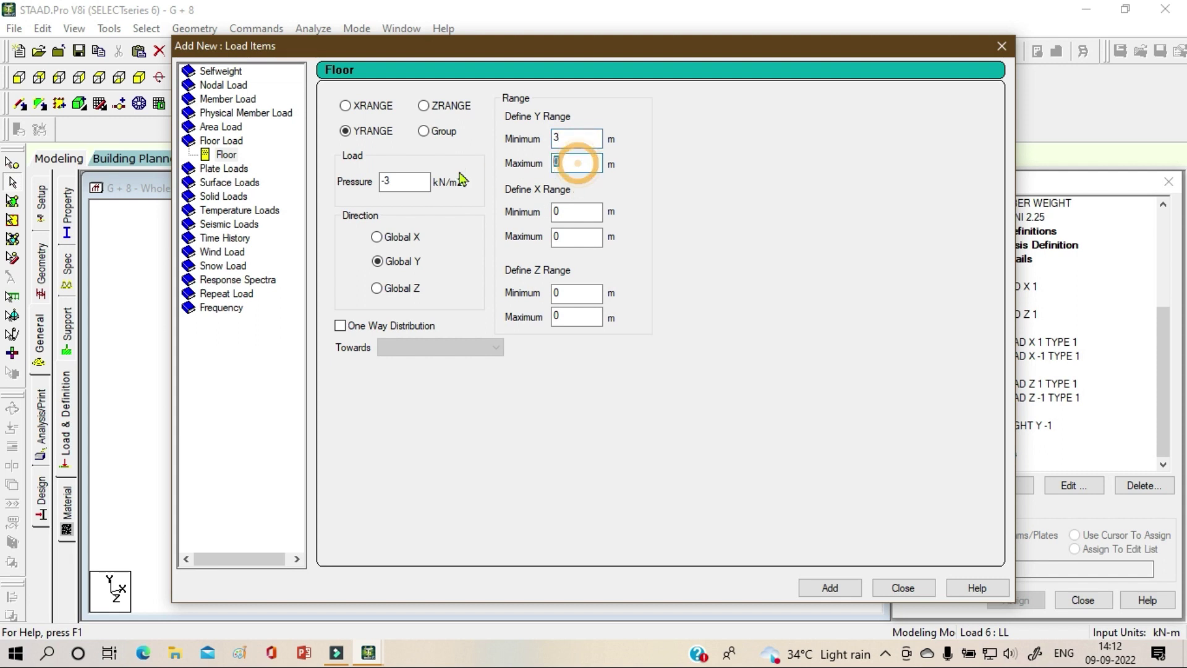
{"action": "type", "text": "24"}
{"action": "left_click", "coordinate": [817, 588]}
{"action": "left_click", "coordinate": [887, 592]}
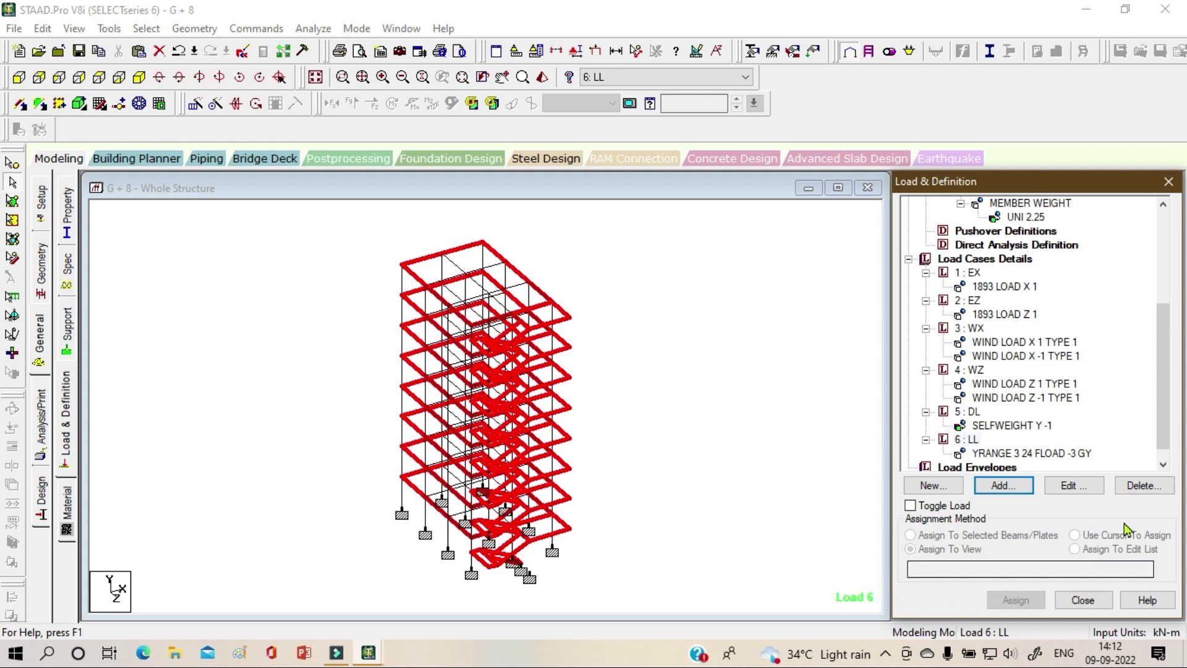
- Generate automatic load combinations using the Indian Code and Genral_Structures category, add them to the load cases, and close the dialog
{"action": "scroll", "coordinate": [947, 369], "scroll_direction": "up", "scroll_amount": 1}
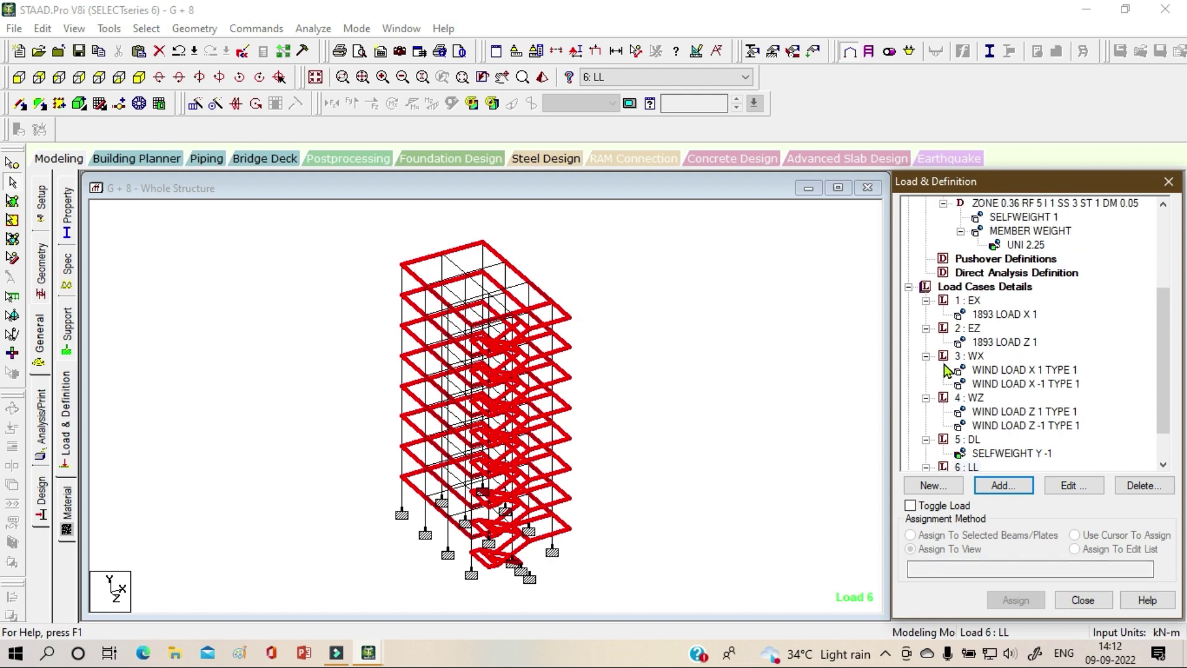
{"action": "left_click", "coordinate": [985, 286]}
{"action": "left_click", "coordinate": [1024, 489]}
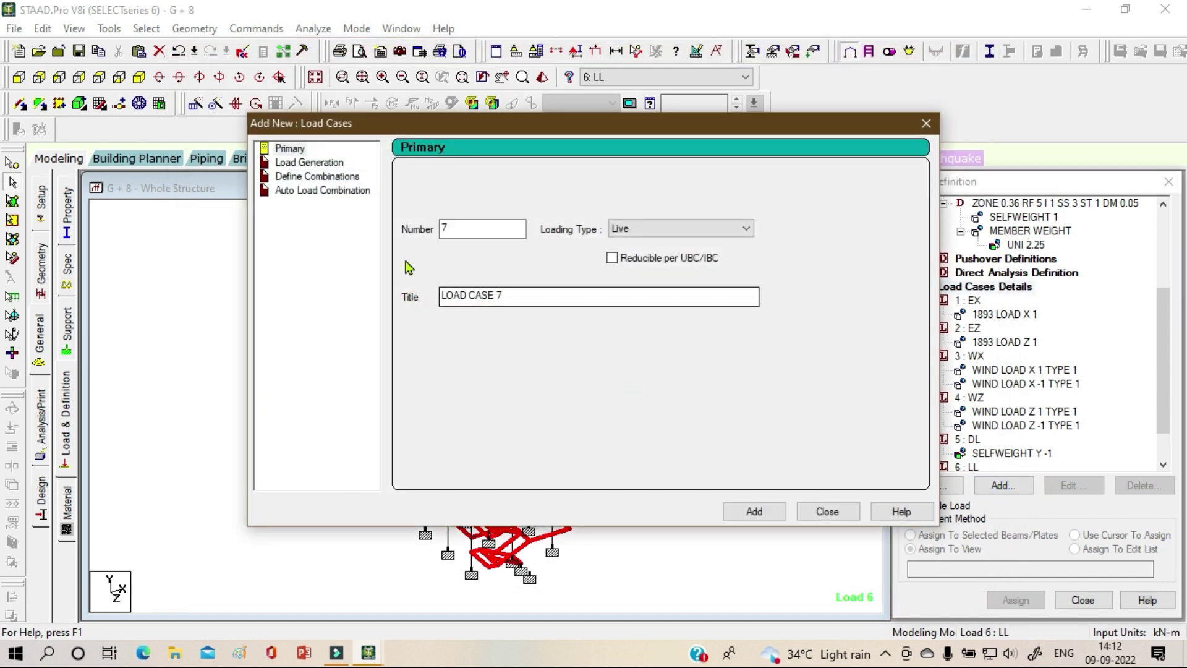
{"action": "left_click", "coordinate": [322, 190]}
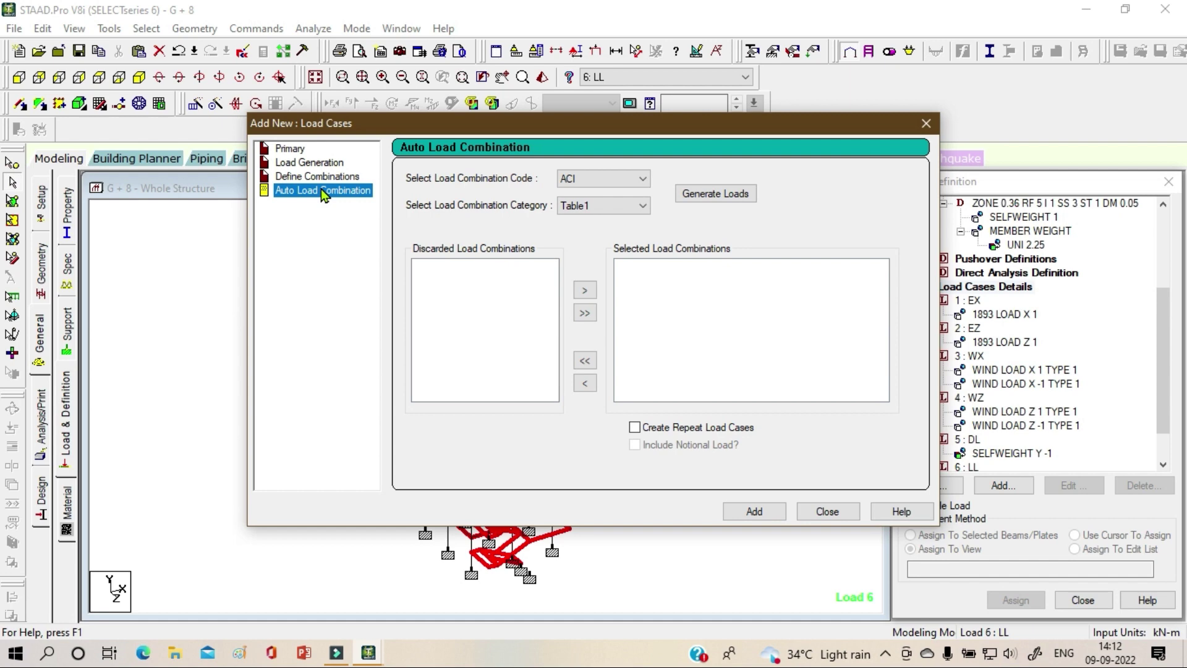
{"action": "left_click", "coordinate": [640, 179]}
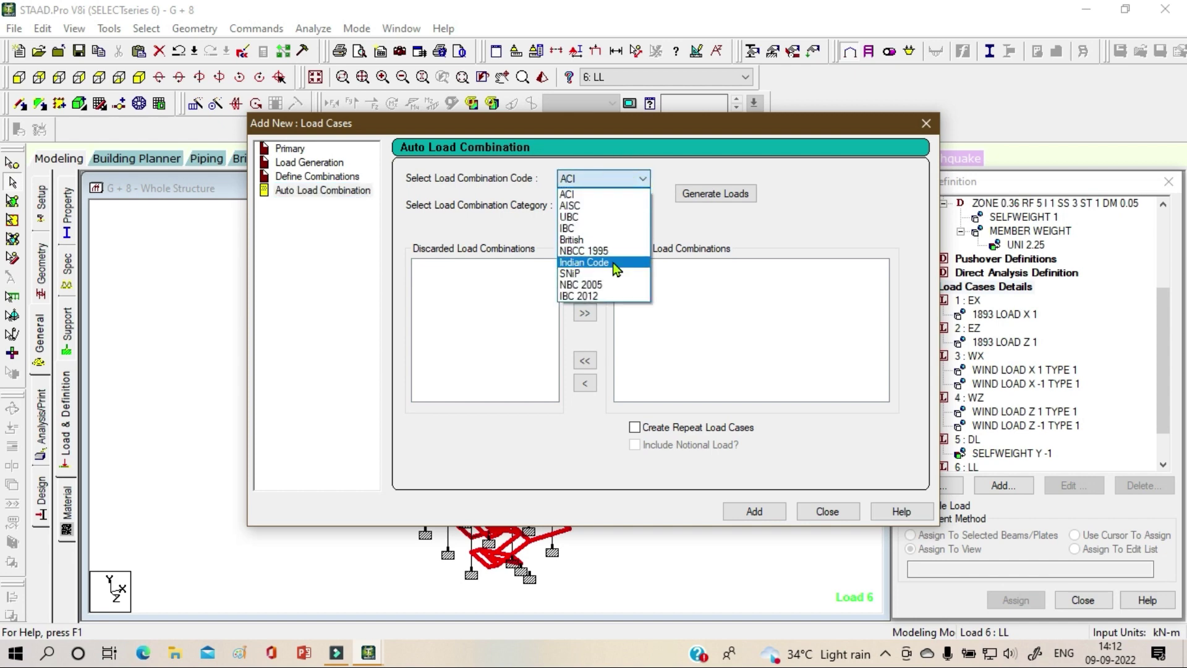
{"action": "left_click", "coordinate": [613, 262]}
{"action": "left_click", "coordinate": [704, 194]}
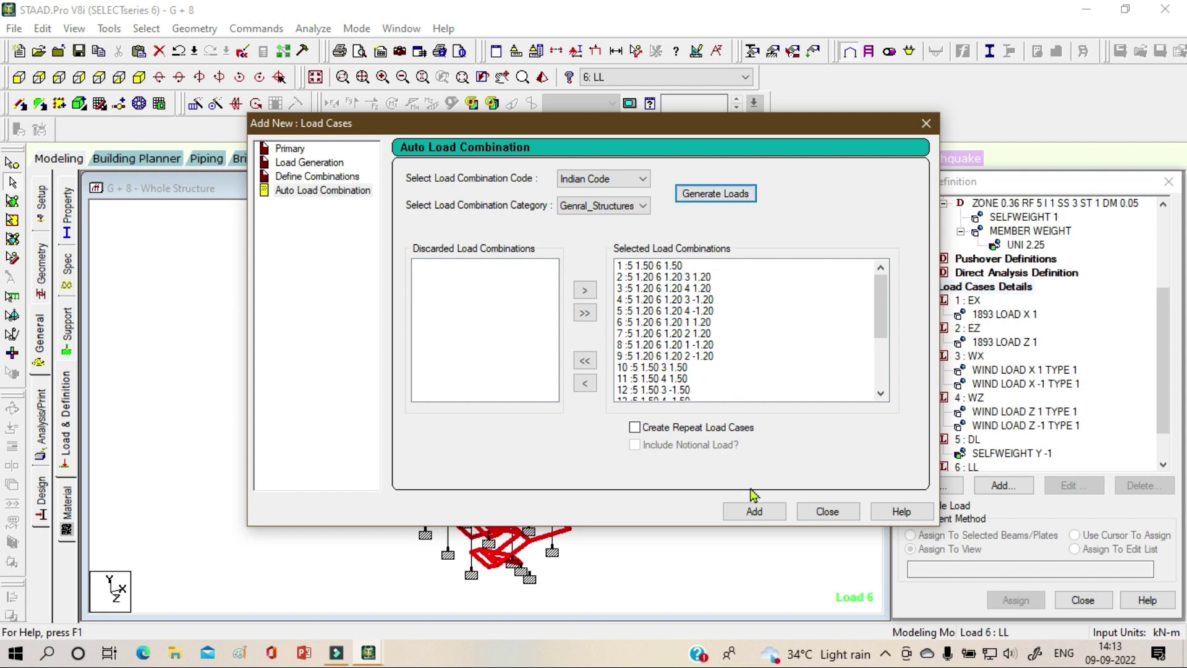
{"action": "left_click", "coordinate": [756, 514]}
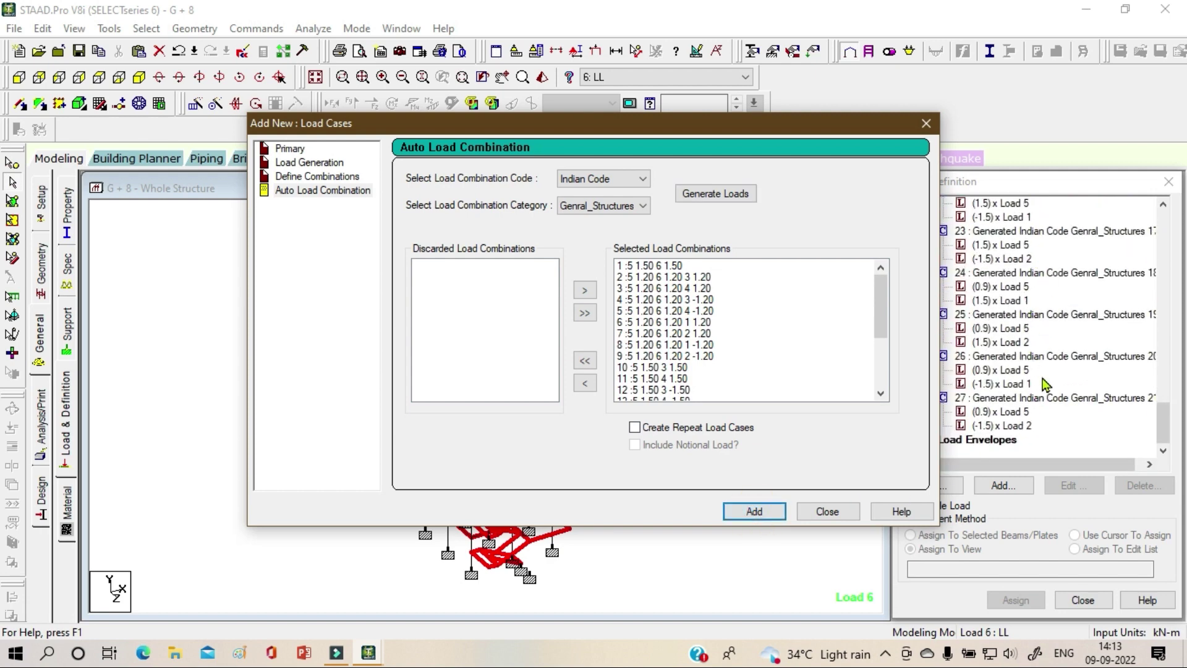
{"action": "left_click", "coordinate": [826, 512]}
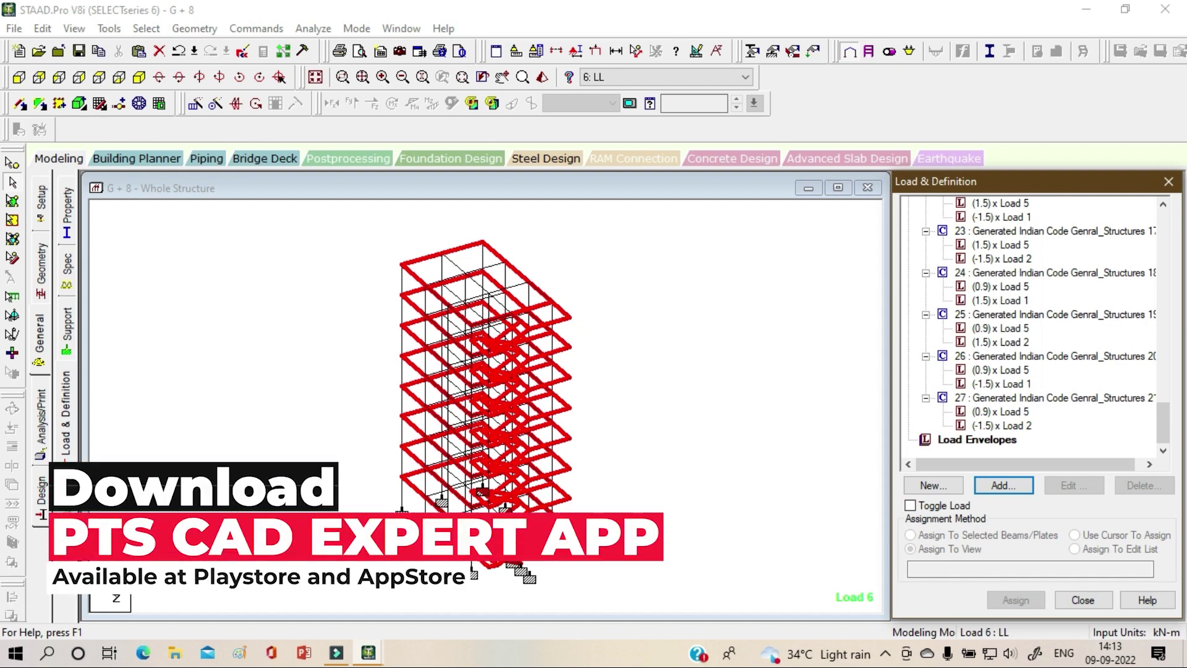
- Assign the CONCRETE material to the whole structure in view and clear the member selection
{"action": "left_click", "coordinate": [66, 512]}
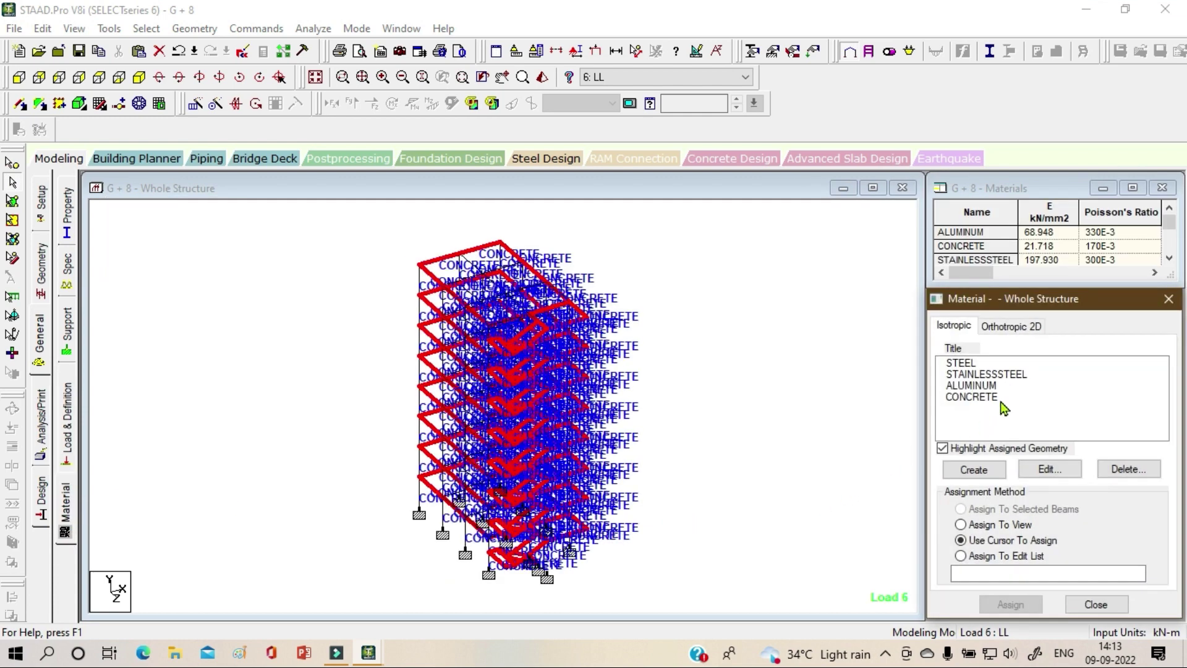
{"action": "left_click", "coordinate": [997, 398]}
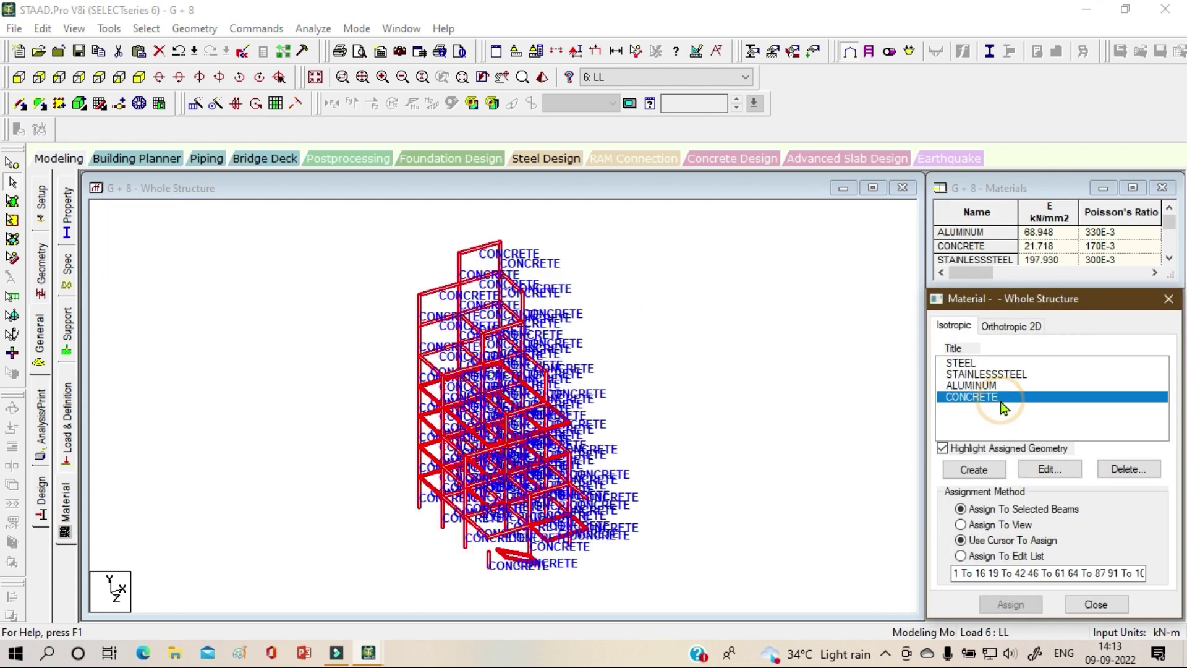
{"action": "left_click", "coordinate": [1001, 525]}
{"action": "left_click", "coordinate": [1010, 603]}
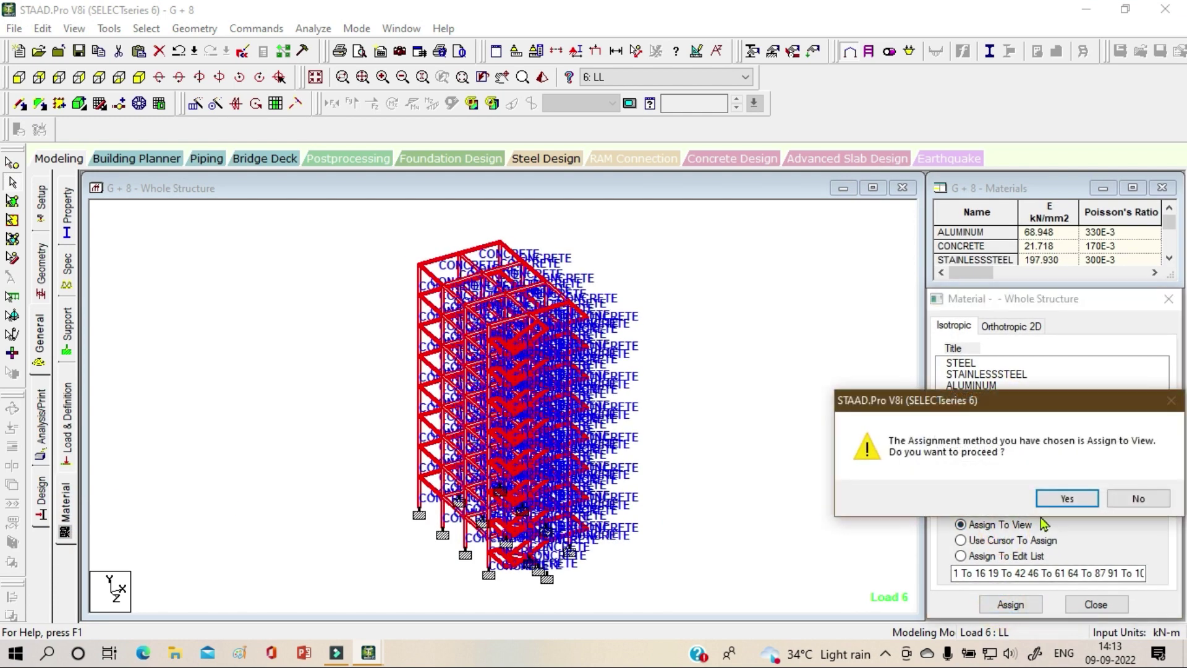
{"action": "left_click", "coordinate": [1058, 498]}
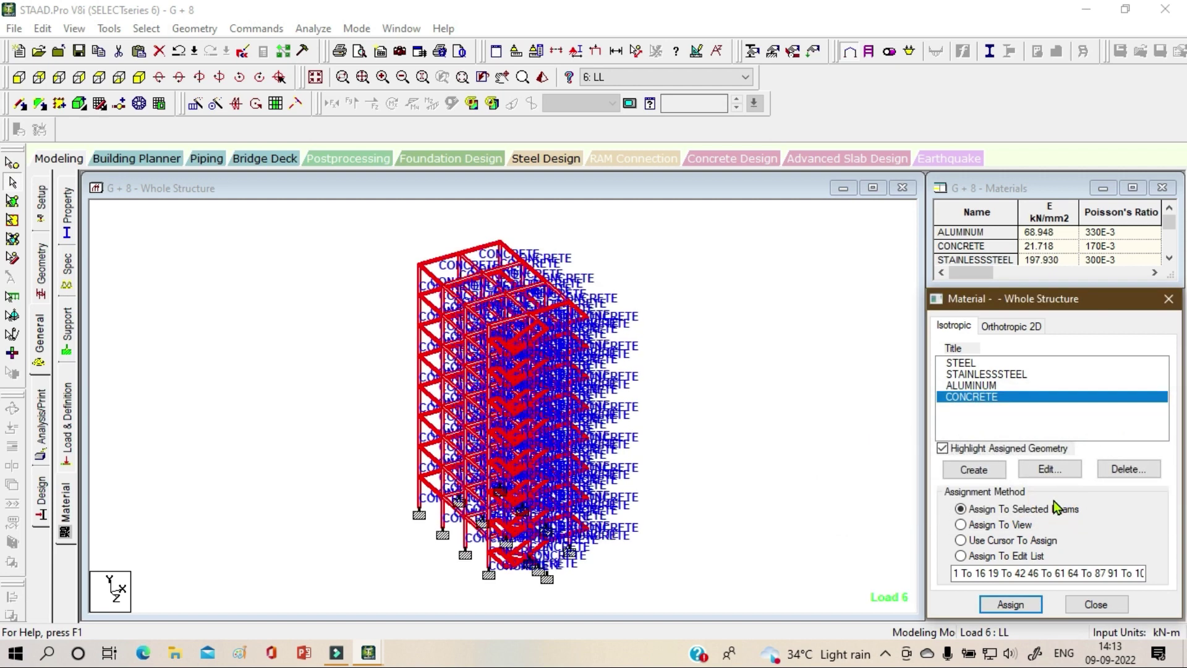
{"action": "left_click", "coordinate": [746, 390]}
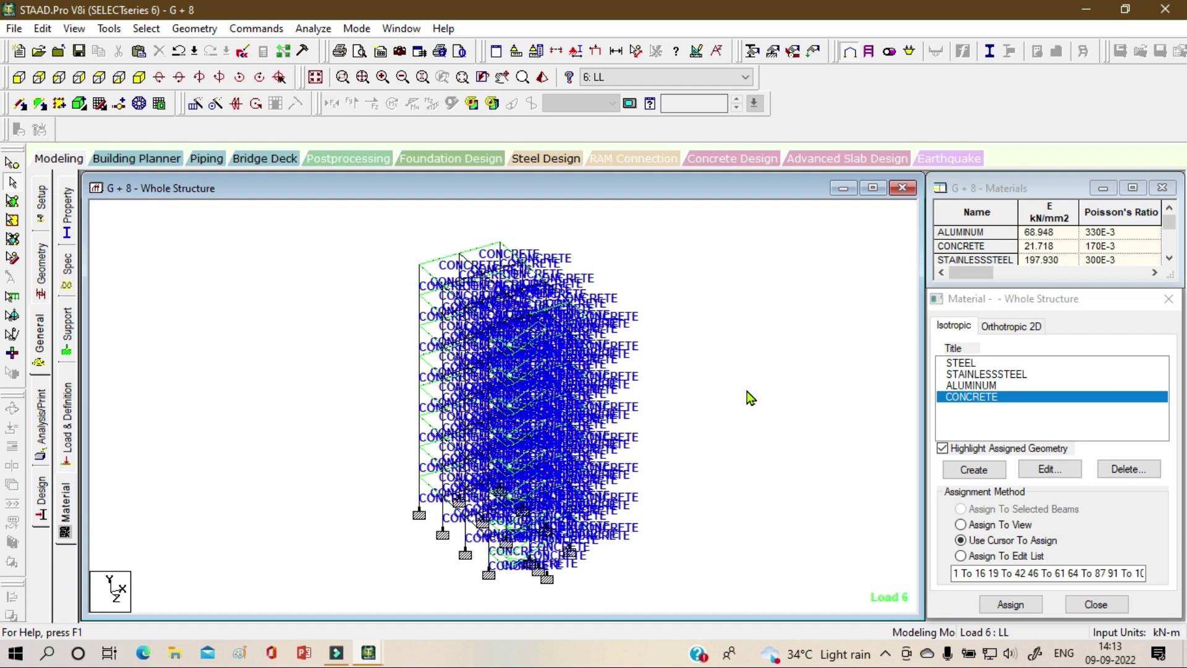
- Add a Perform Analysis command with the No Print option and close the analysis commands dialog
{"action": "left_click", "coordinate": [48, 440]}
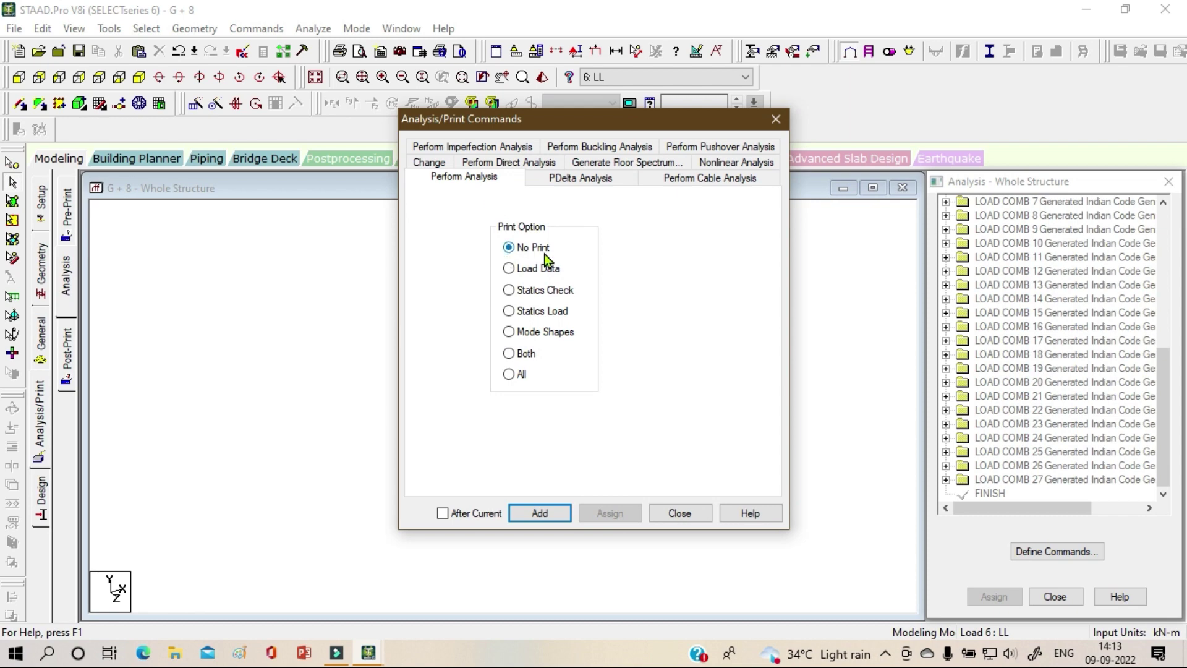
{"action": "left_click", "coordinate": [541, 515]}
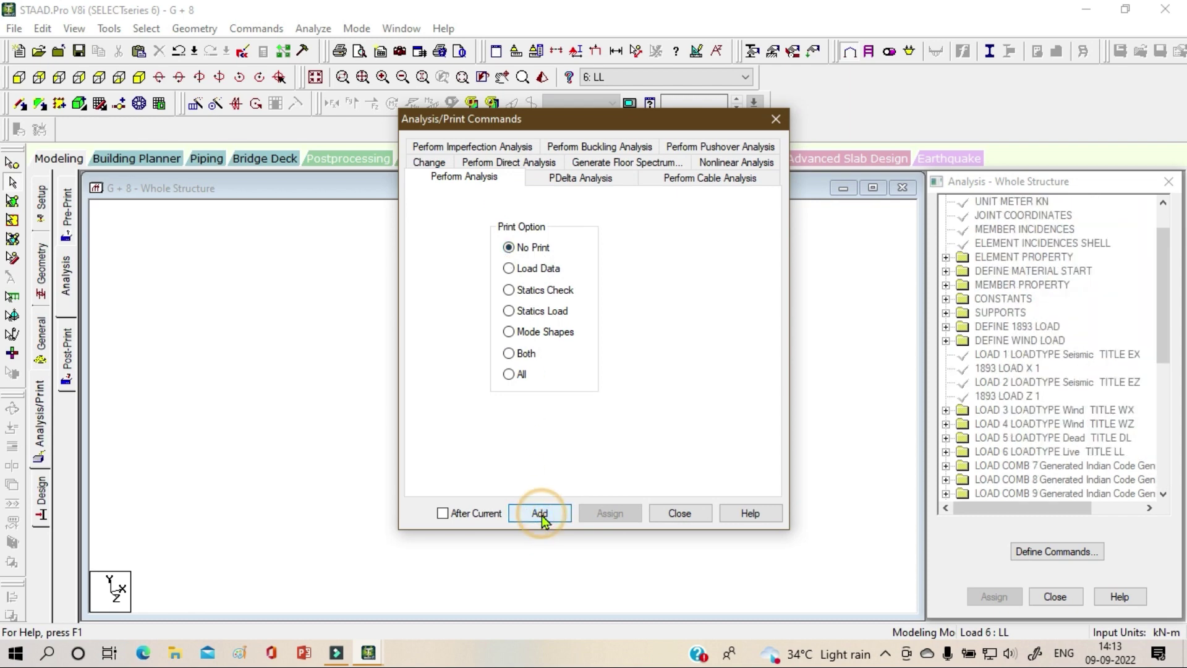
{"action": "left_click", "coordinate": [687, 514]}
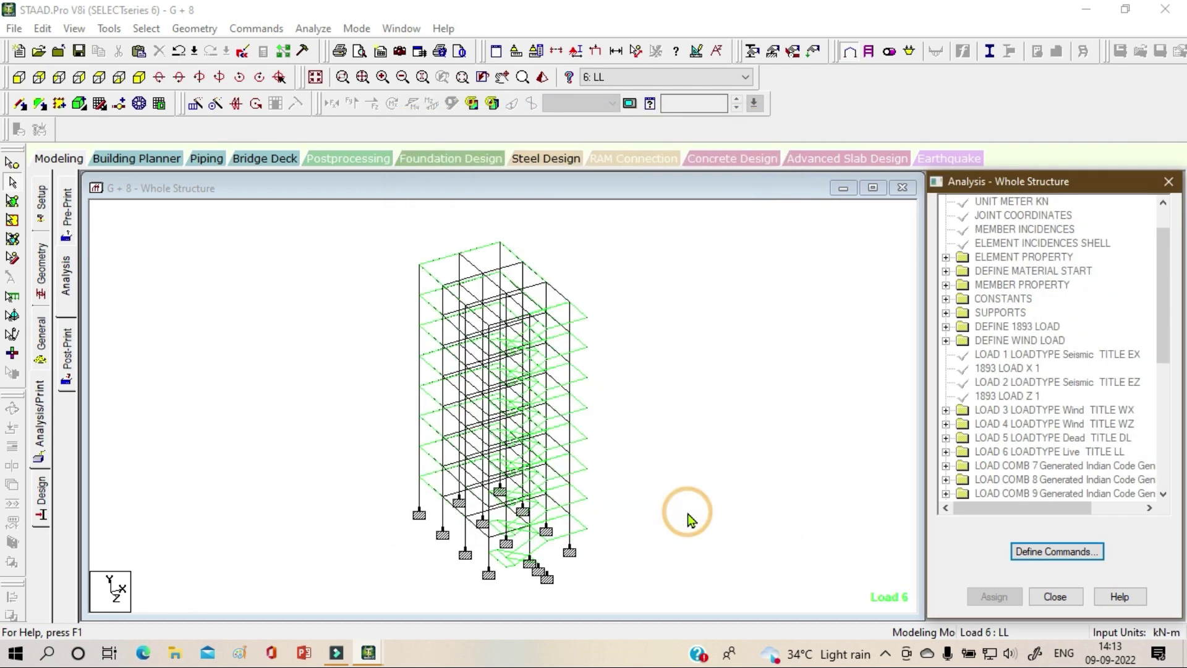
- Run the analysis of the building, saving the modified model
{"action": "left_click", "coordinate": [314, 29]}
{"action": "left_click", "coordinate": [333, 47]}
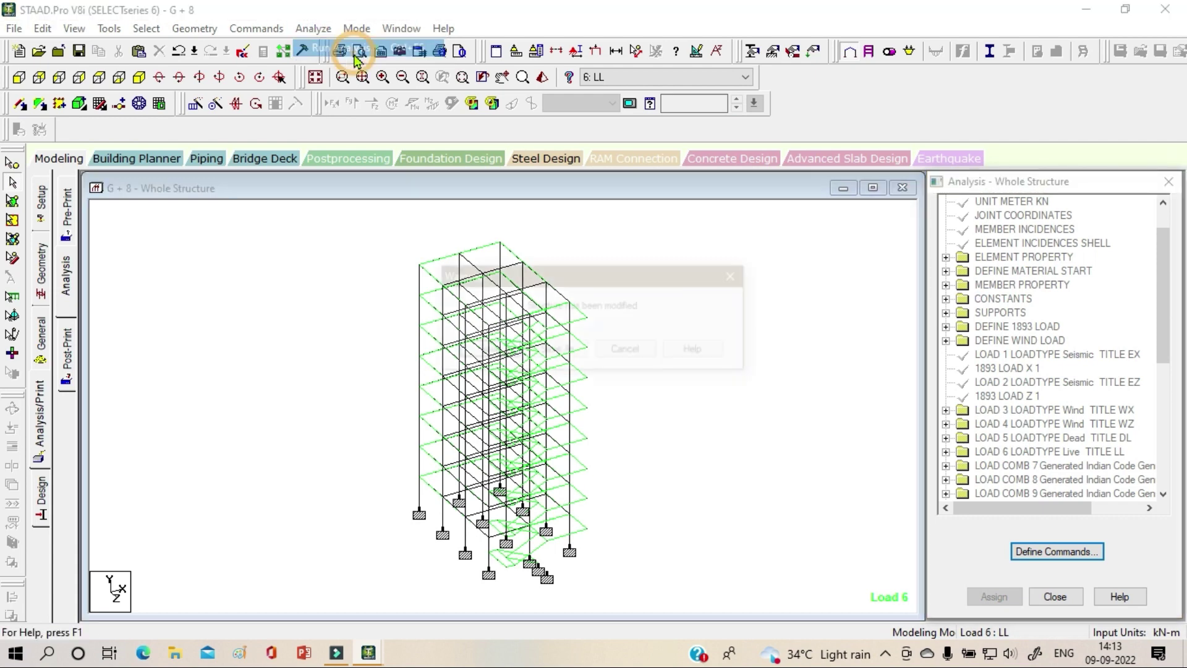
{"action": "left_click", "coordinate": [485, 350]}
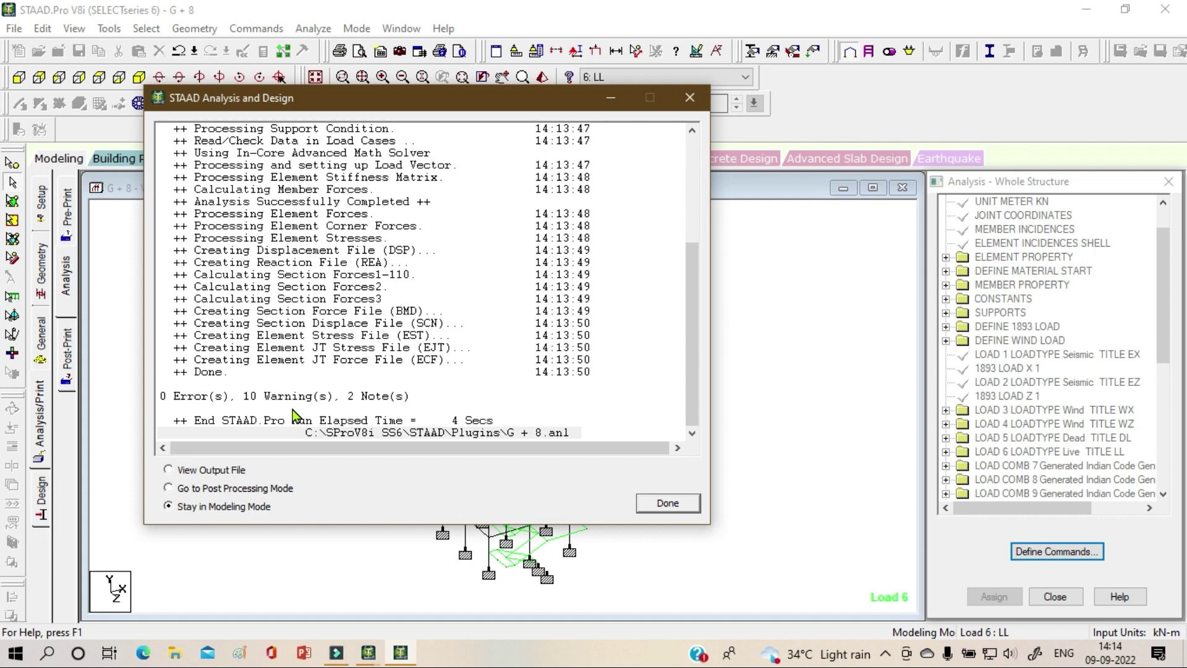
- Go to post-processing mode and accept the results setup with all load cases selected
{"action": "left_click", "coordinate": [217, 488]}
{"action": "left_click", "coordinate": [667, 504]}
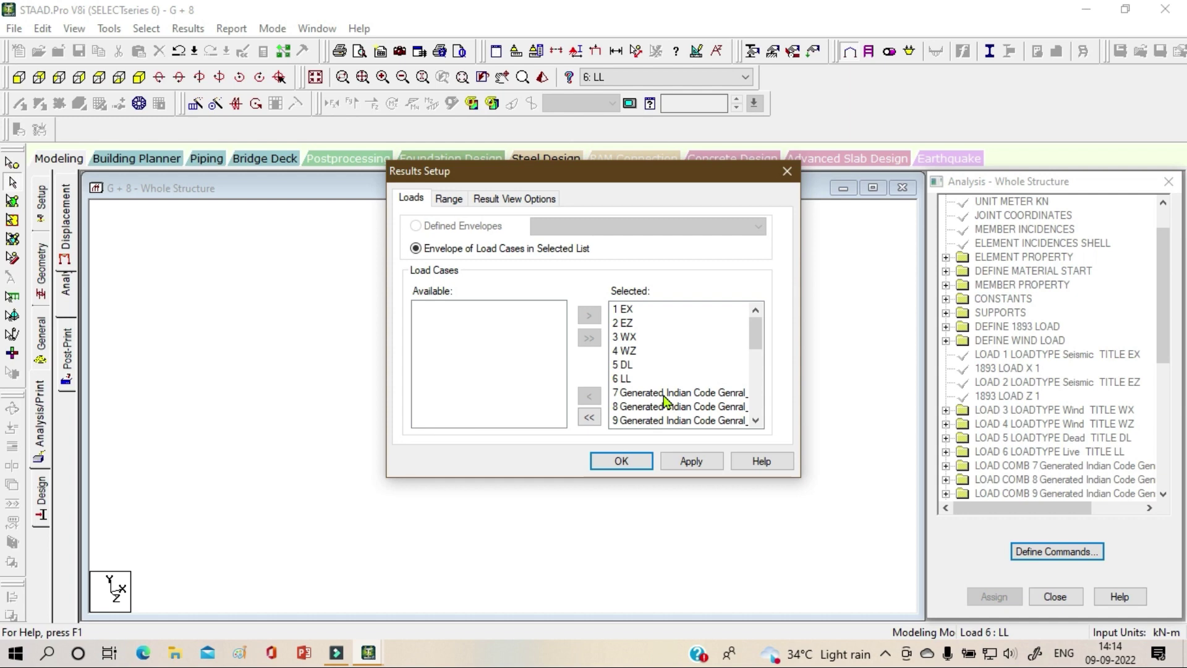
{"action": "left_click", "coordinate": [690, 461]}
{"action": "left_click", "coordinate": [623, 461]}
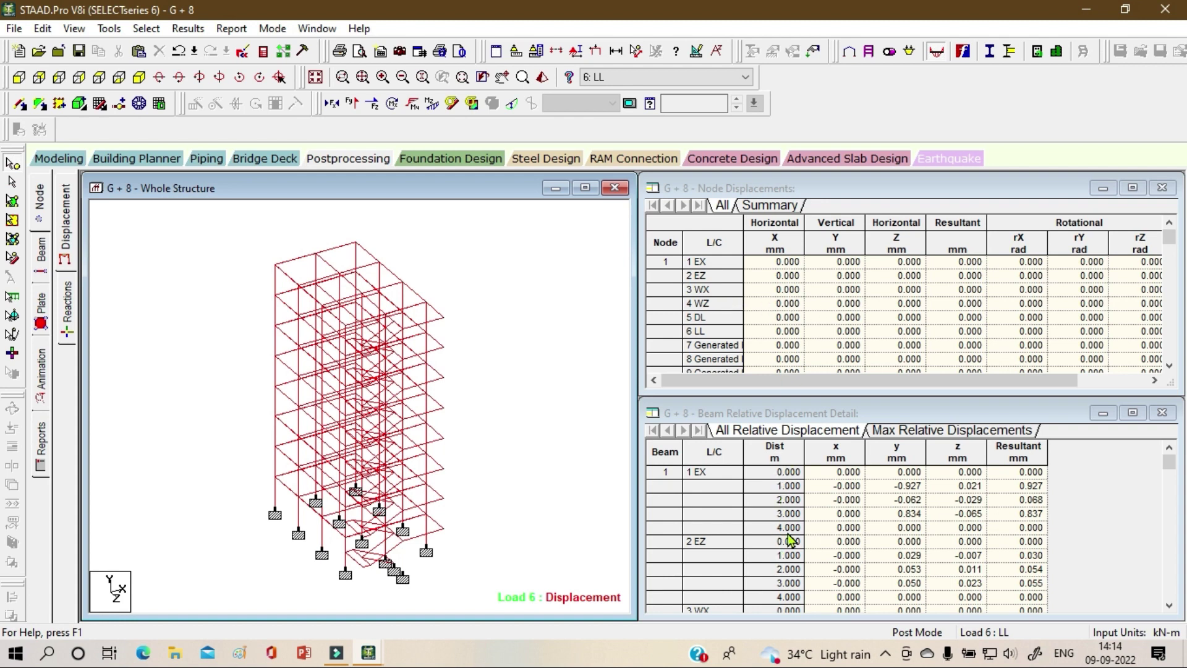
- Examine the Shear Y and Shear Z force diagrams for load case LL, hiding each one after viewing
{"action": "left_click", "coordinate": [531, 462]}
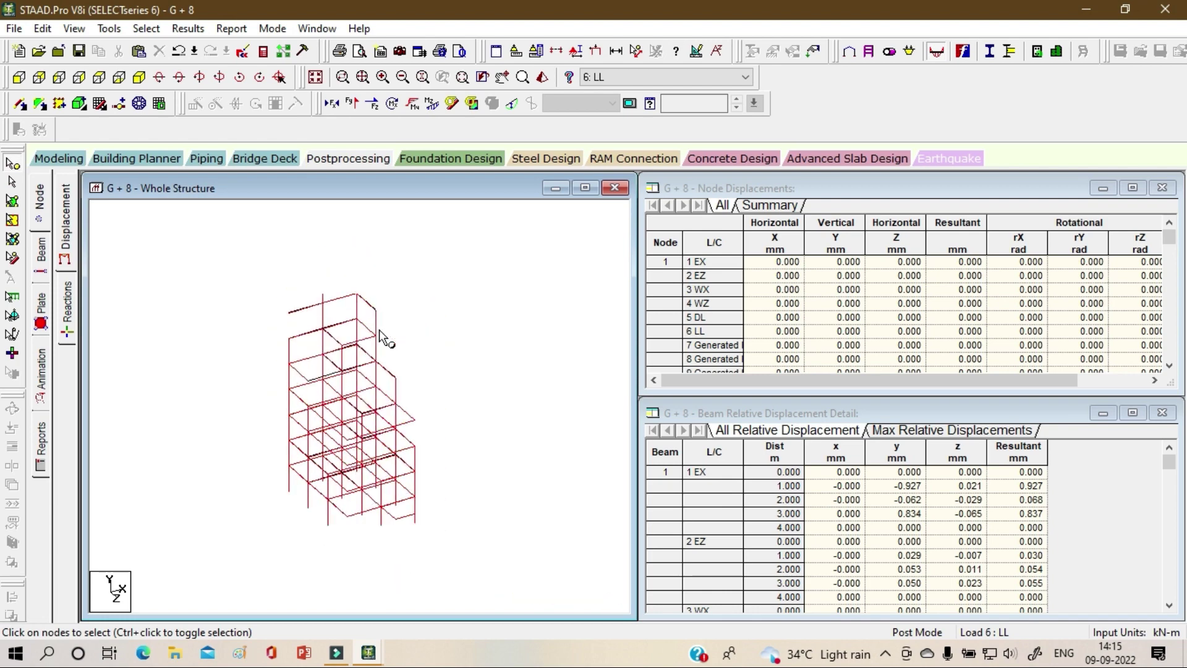
{"action": "left_click", "coordinate": [354, 105]}
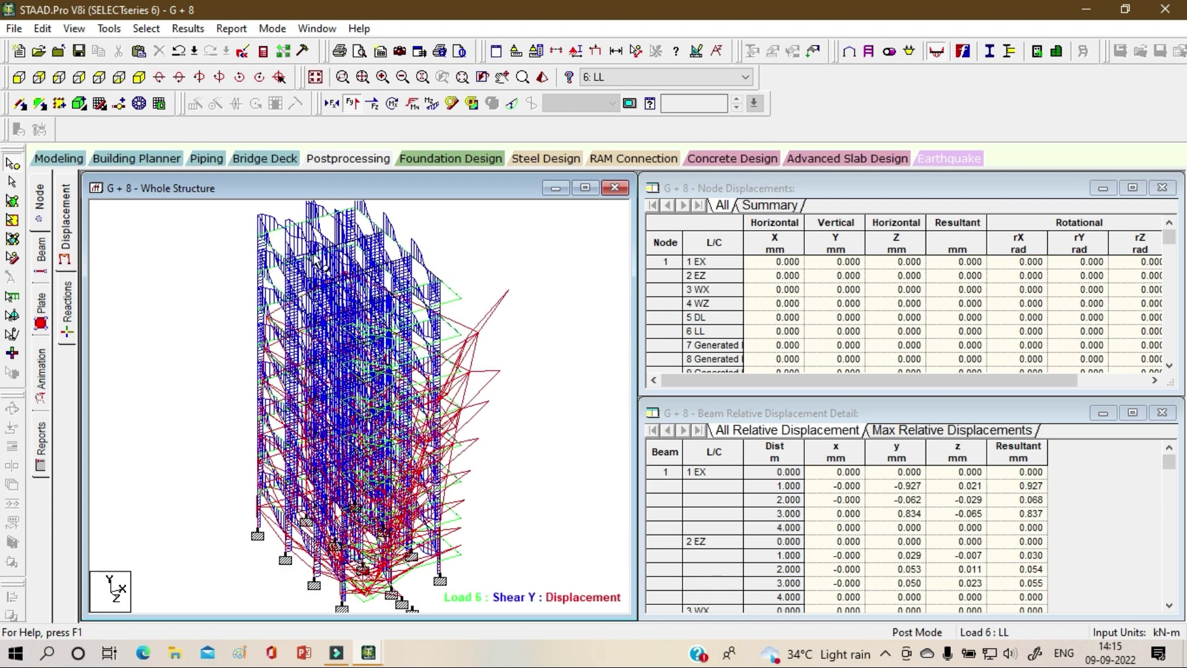
{"action": "left_click", "coordinate": [352, 103]}
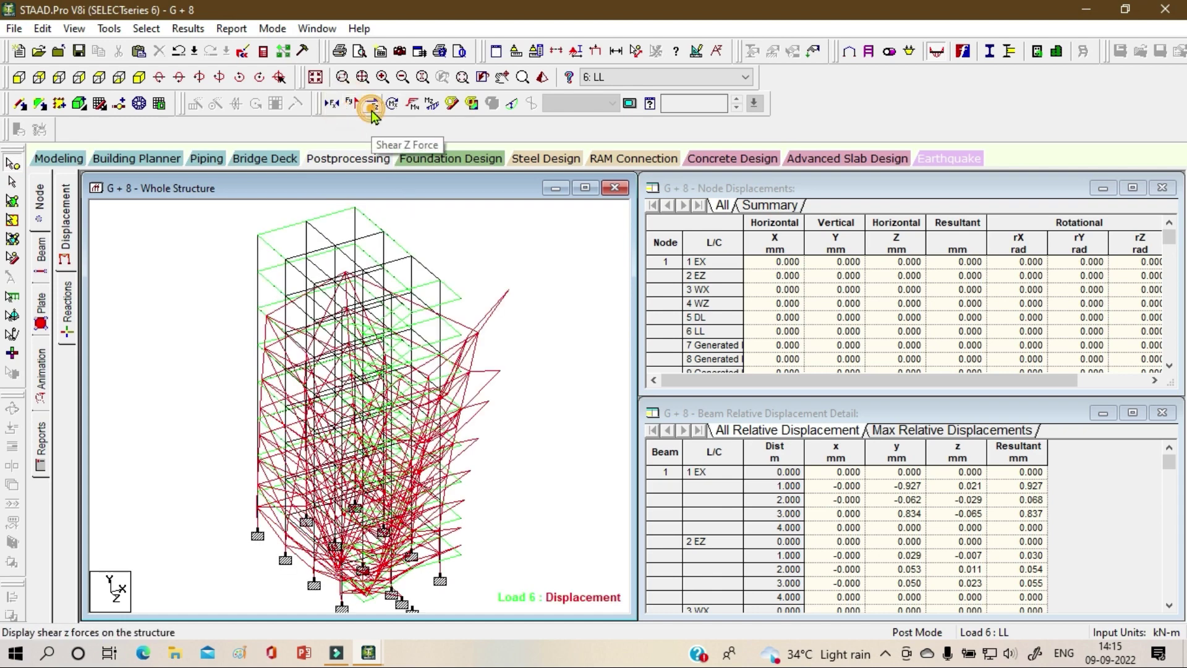
{"action": "left_click", "coordinate": [372, 104]}
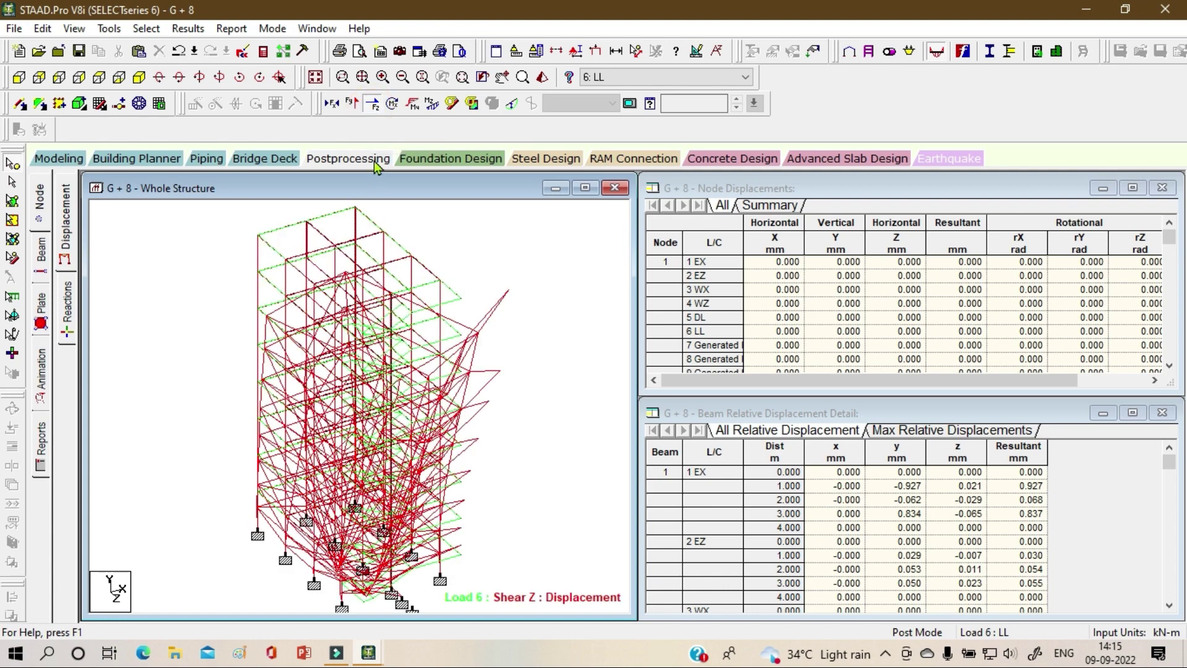
{"action": "left_click", "coordinate": [374, 111]}
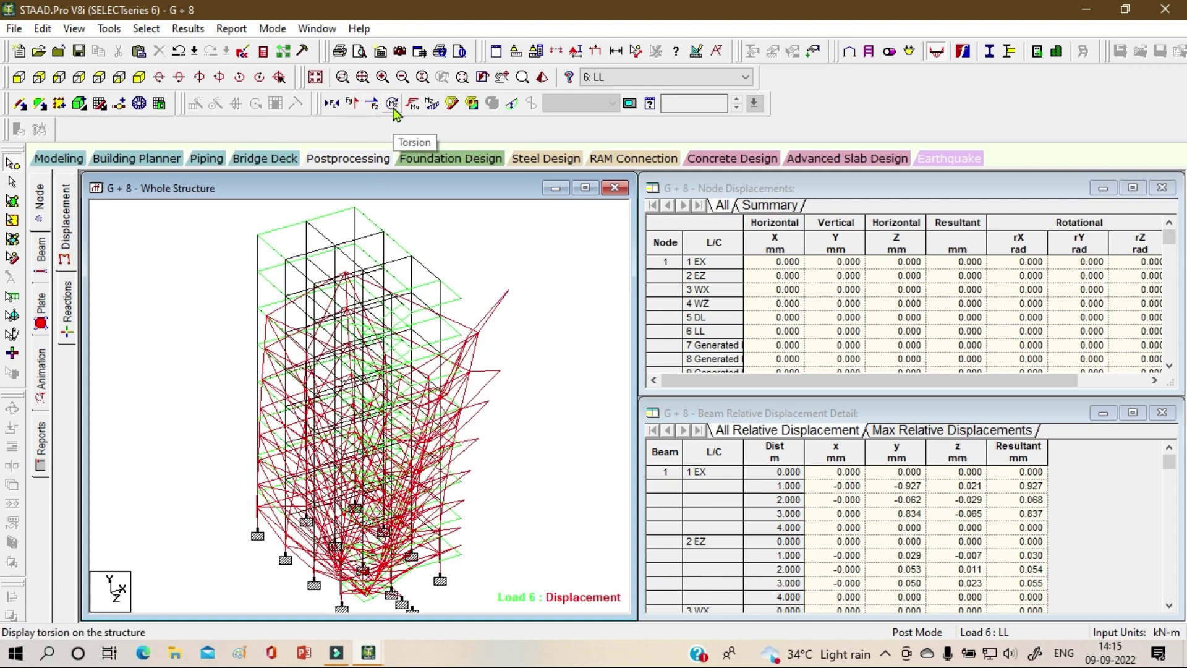
- View the torsion diagram for load case LL, hide it, and display the Bending Y moment diagram
{"action": "left_click", "coordinate": [393, 103]}
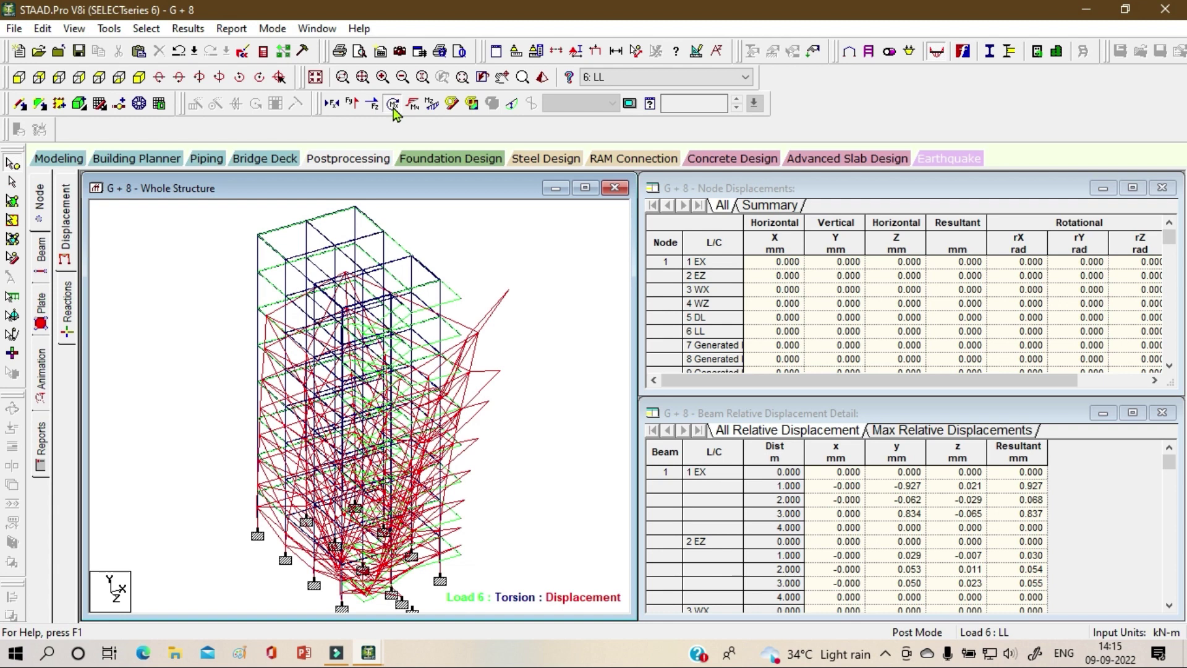
{"action": "left_click", "coordinate": [393, 106]}
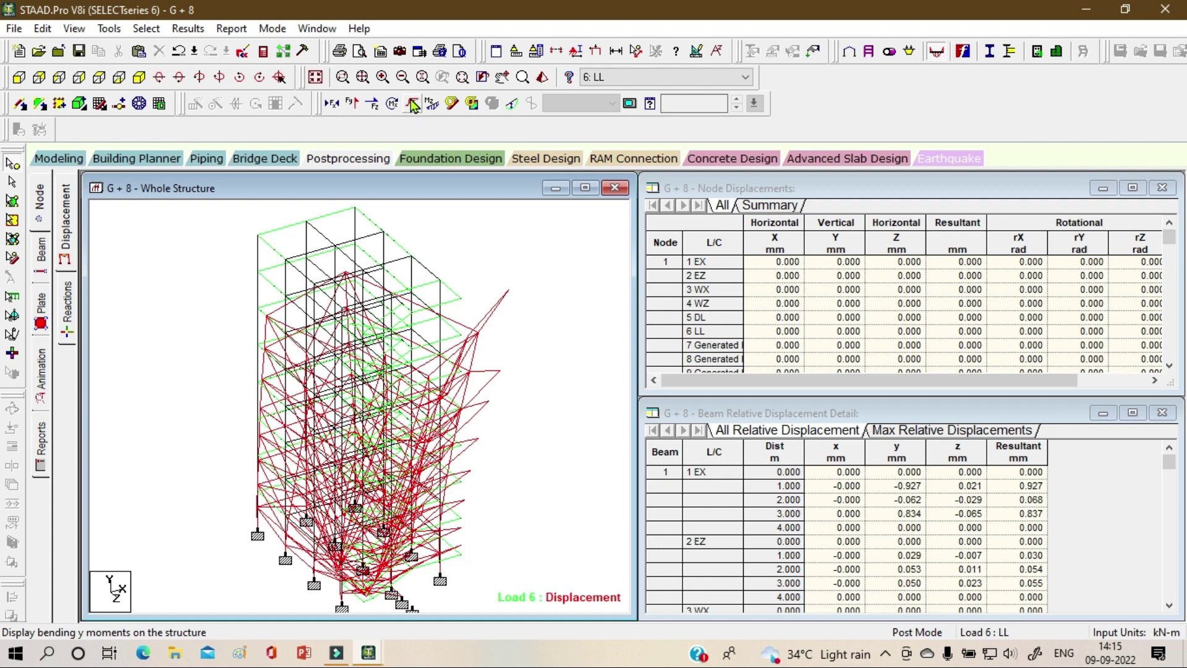
{"action": "left_click", "coordinate": [413, 105]}
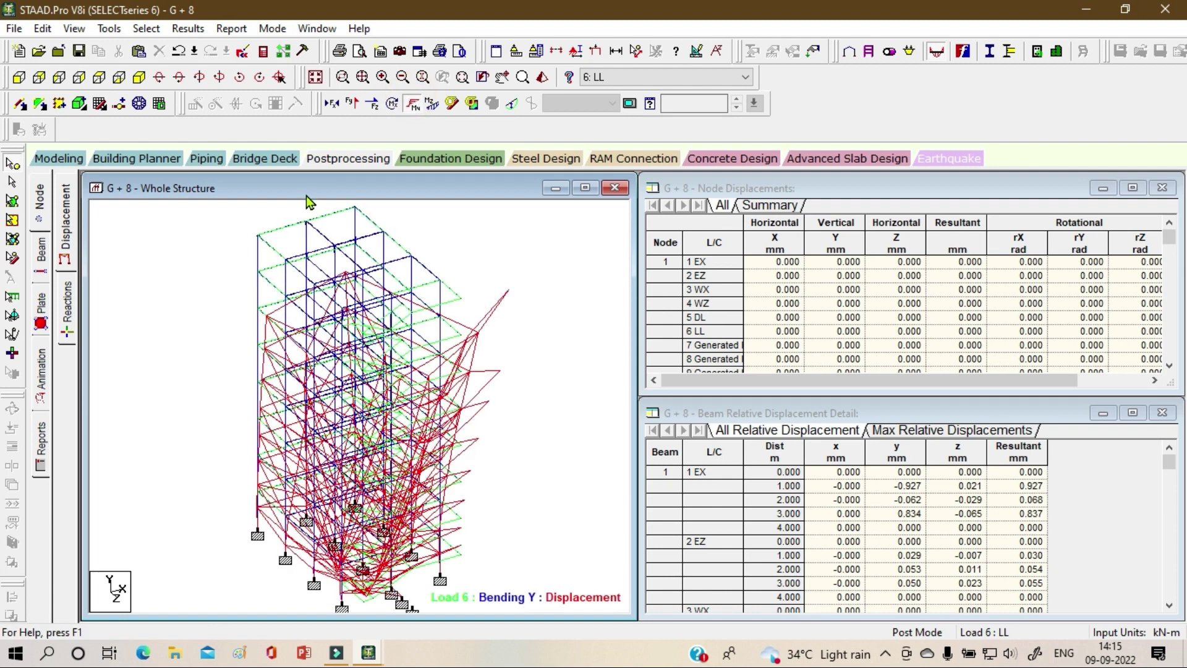
- Examine the Bending Y diagram for load case LL, hide it, and display the Bending Z moment diagram
{"action": "scroll", "coordinate": [272, 241], "scroll_direction": "up", "scroll_amount": 3}
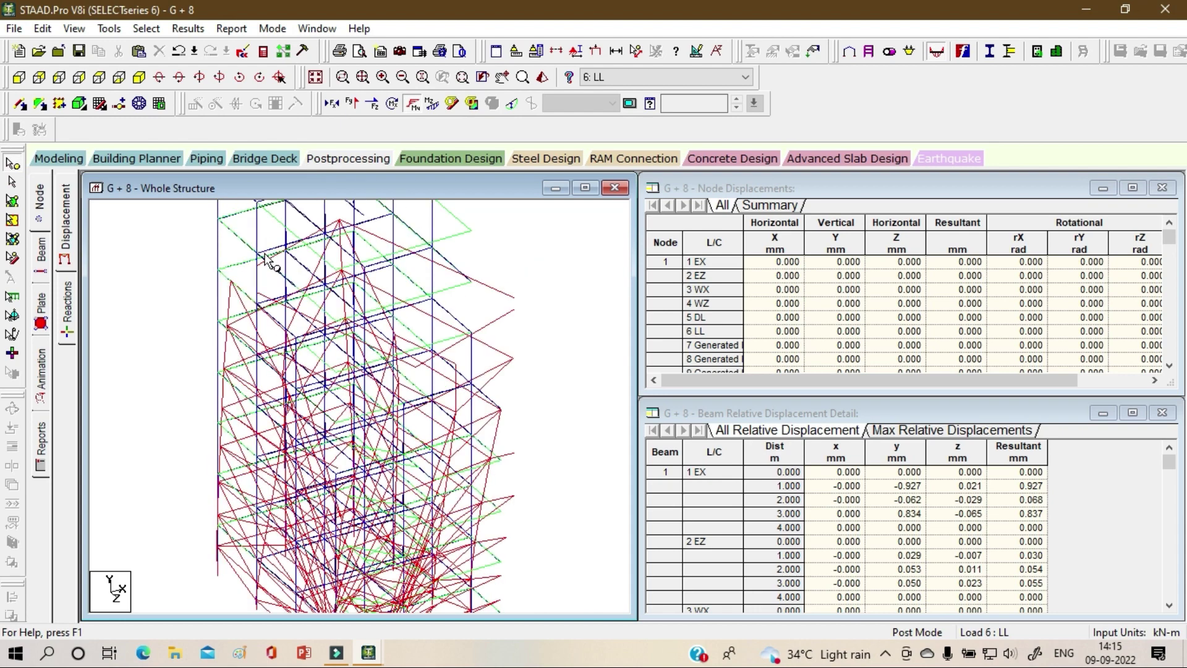
{"action": "middle_click_drag", "start_coordinate": [287, 365], "coordinate": [277, 422]}
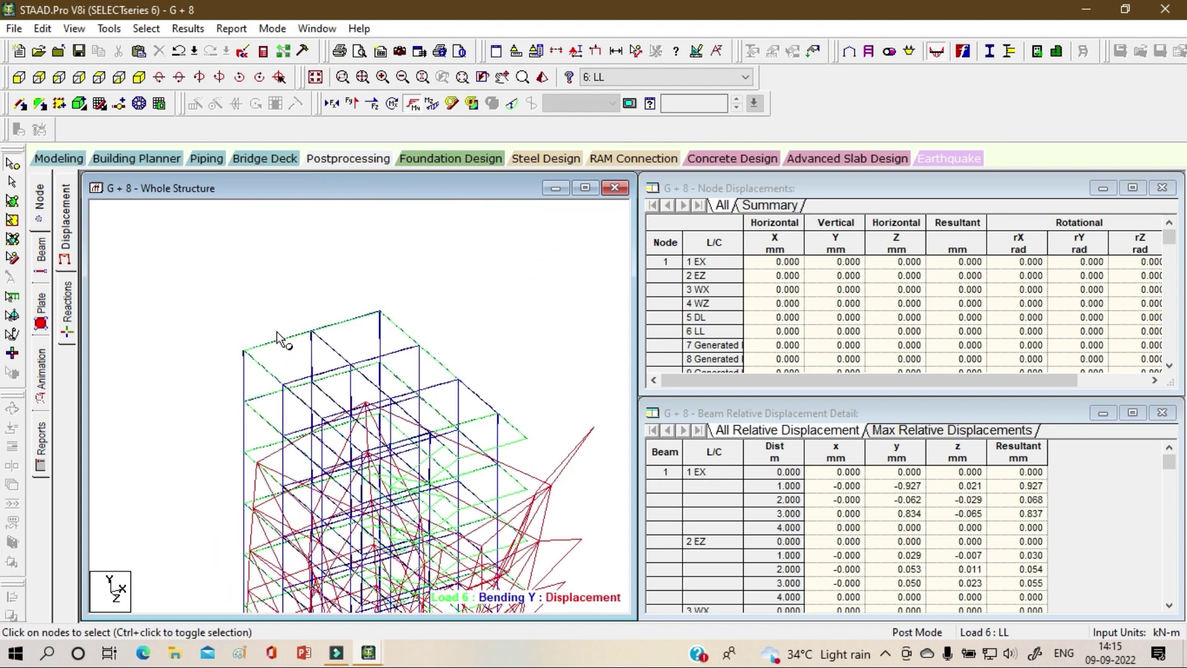
{"action": "left_click", "coordinate": [261, 365]}
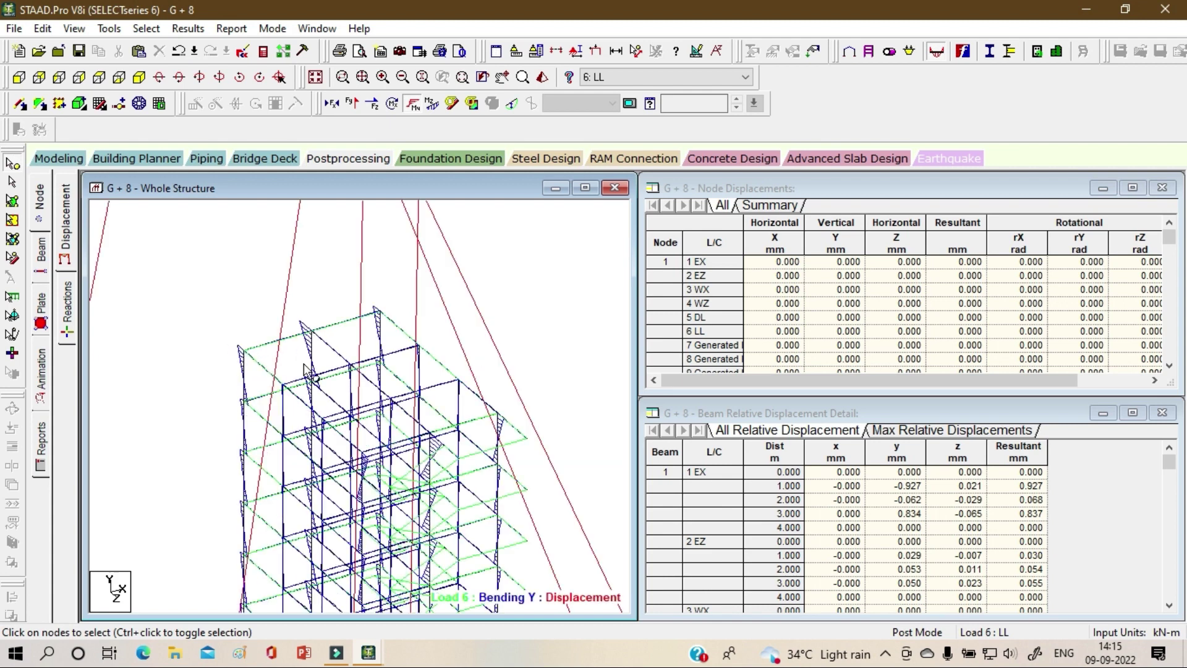
{"action": "left_click", "coordinate": [410, 109]}
{"action": "left_click", "coordinate": [431, 108]}
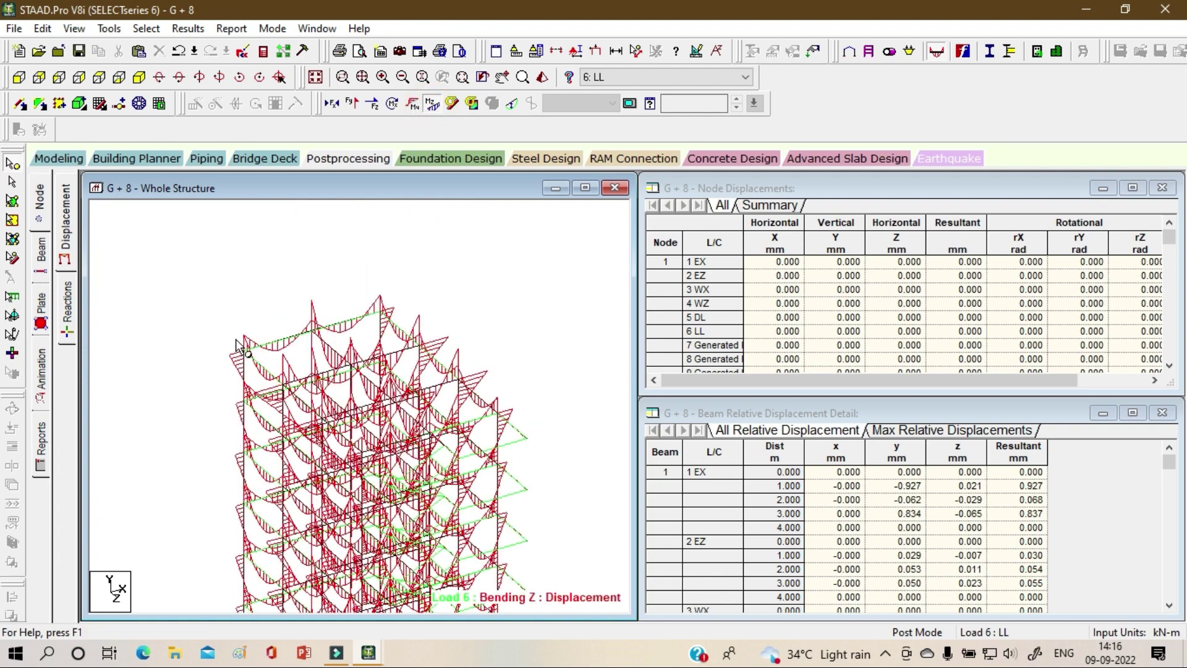
- Hide the Bending Z diagram and examine the displaced shape of the whole building for load case LL
{"action": "scroll", "coordinate": [457, 292], "scroll_direction": "down", "scroll_amount": 3}
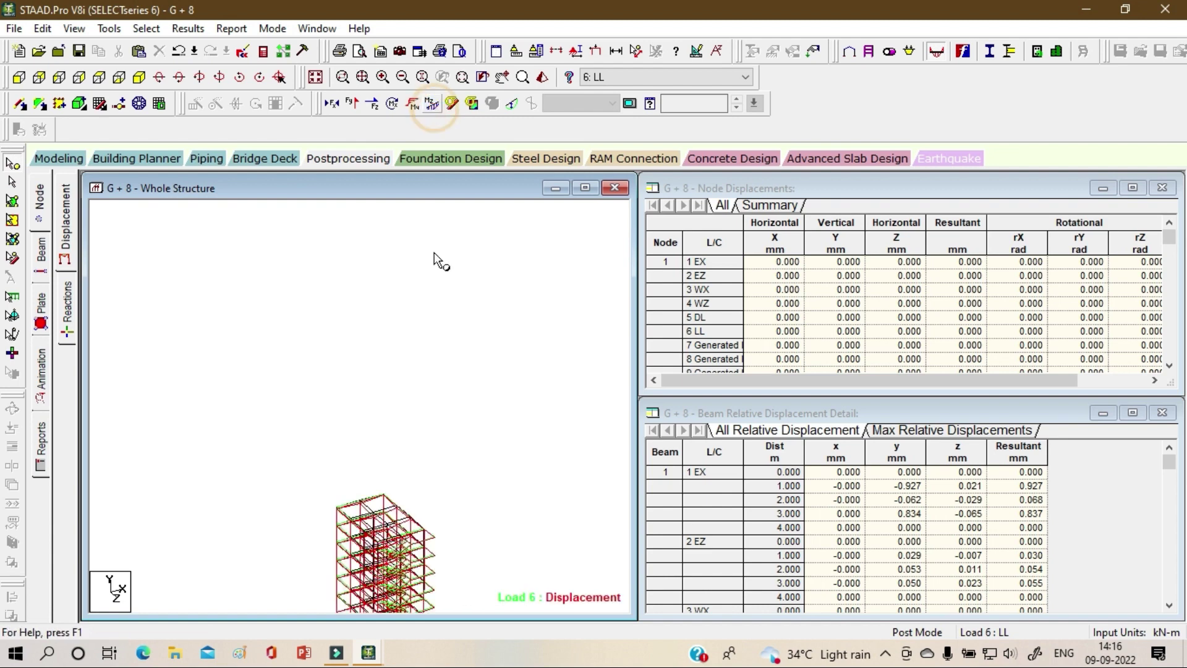
{"action": "middle_click_drag", "start_coordinate": [477, 447], "coordinate": [472, 307]}
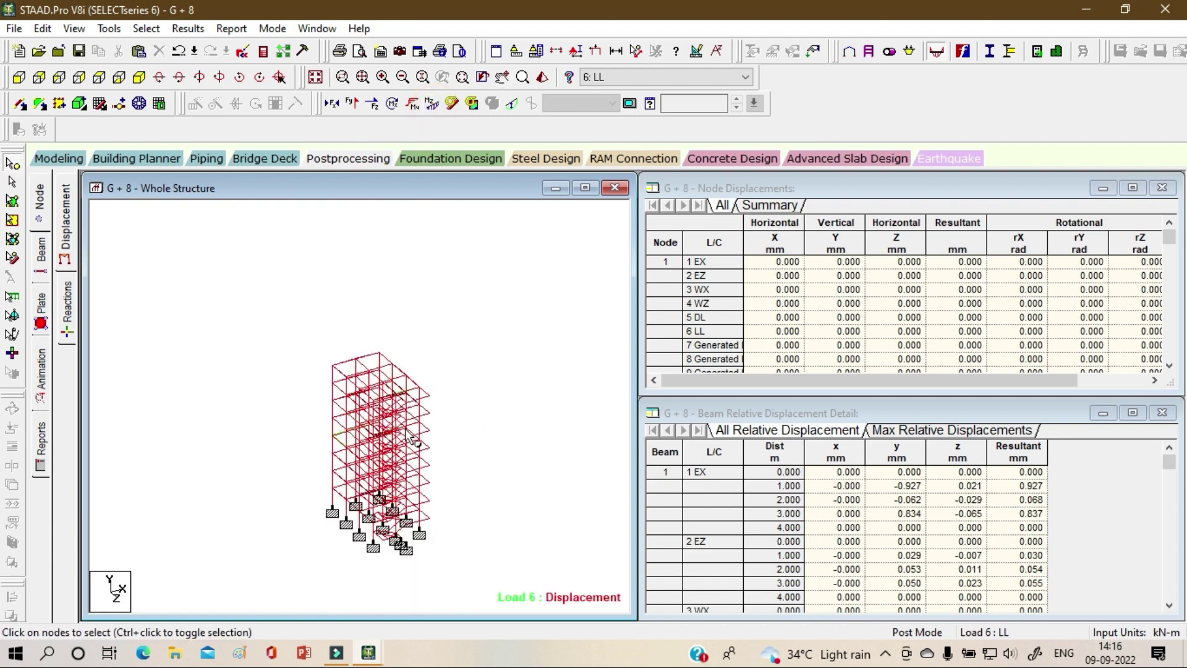
{"action": "scroll", "coordinate": [370, 410], "scroll_direction": "up", "scroll_amount": 3}
{"action": "scroll", "coordinate": [368, 409], "scroll_direction": "up", "scroll_amount": 1}
{"action": "middle_click_drag", "start_coordinate": [513, 372], "coordinate": [504, 345]}
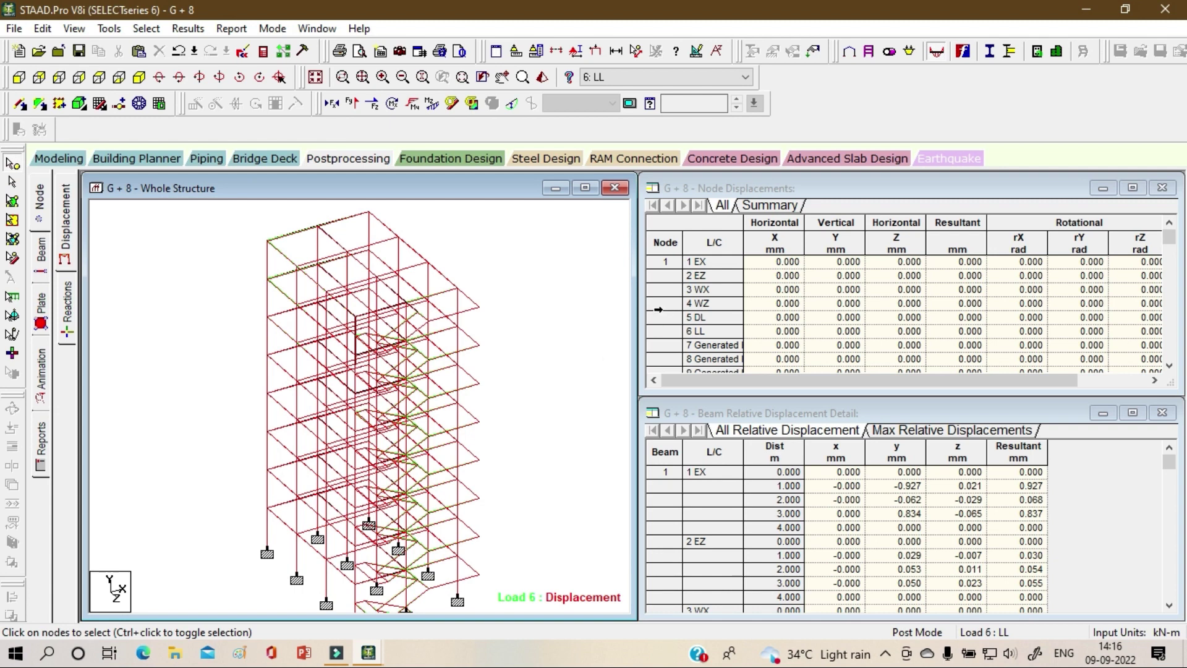
- Show the displaced shape for load case 1: EX in the front view
{"action": "left_click", "coordinate": [662, 77]}
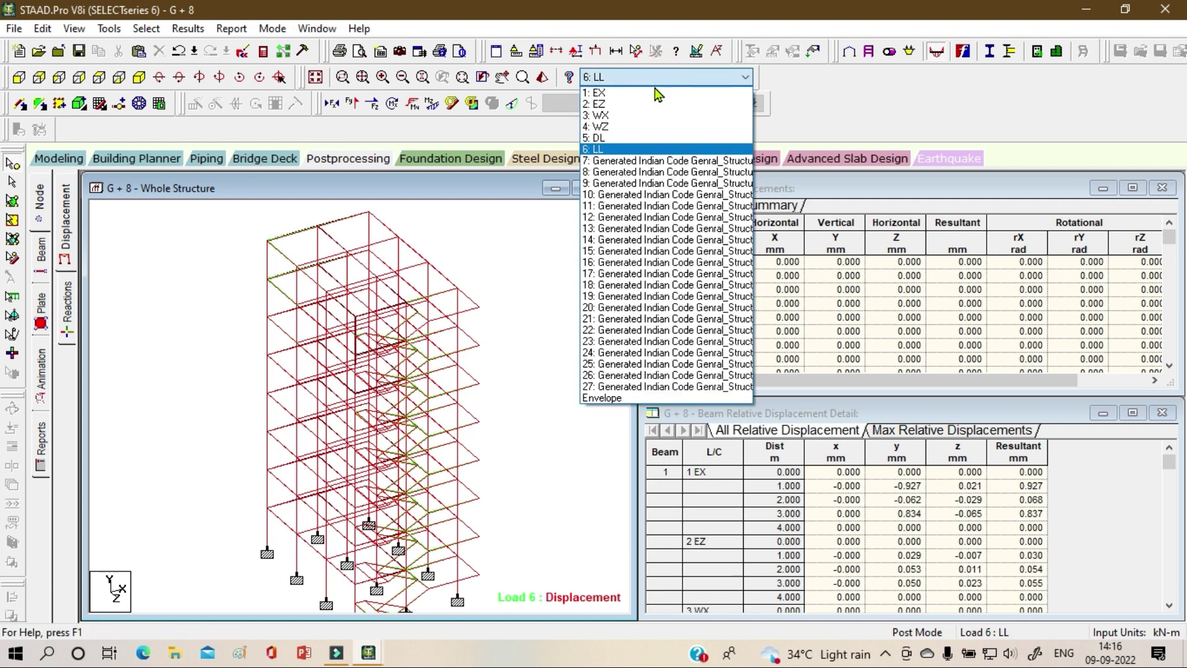
{"action": "left_click", "coordinate": [655, 92]}
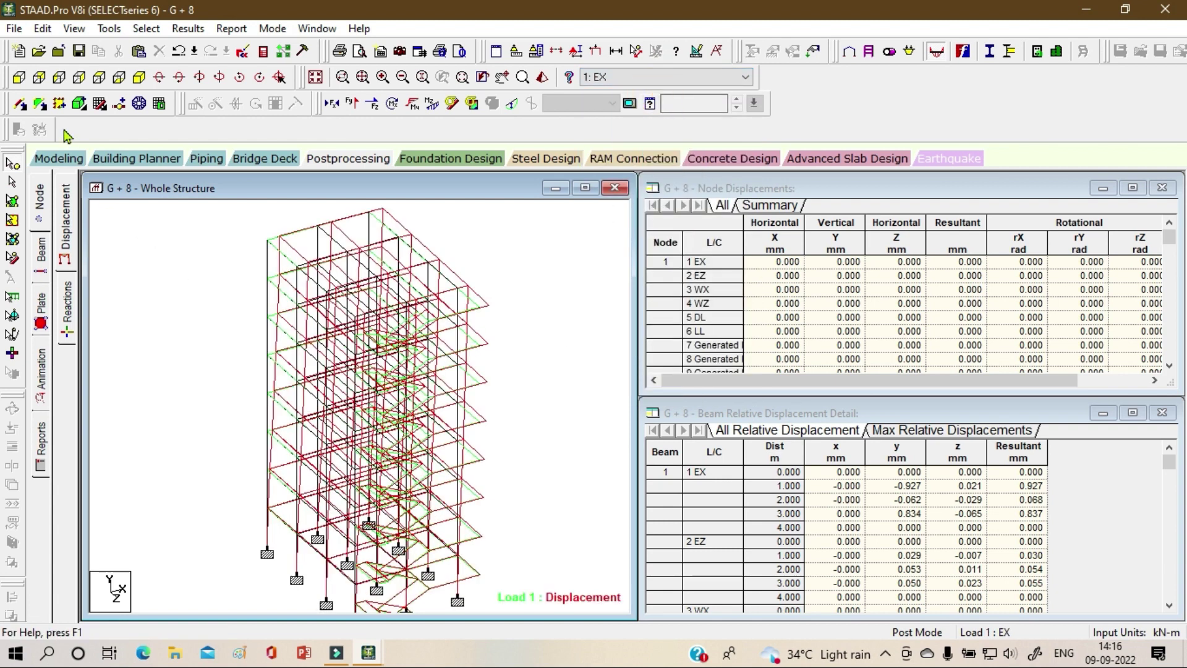
{"action": "left_click", "coordinate": [19, 77]}
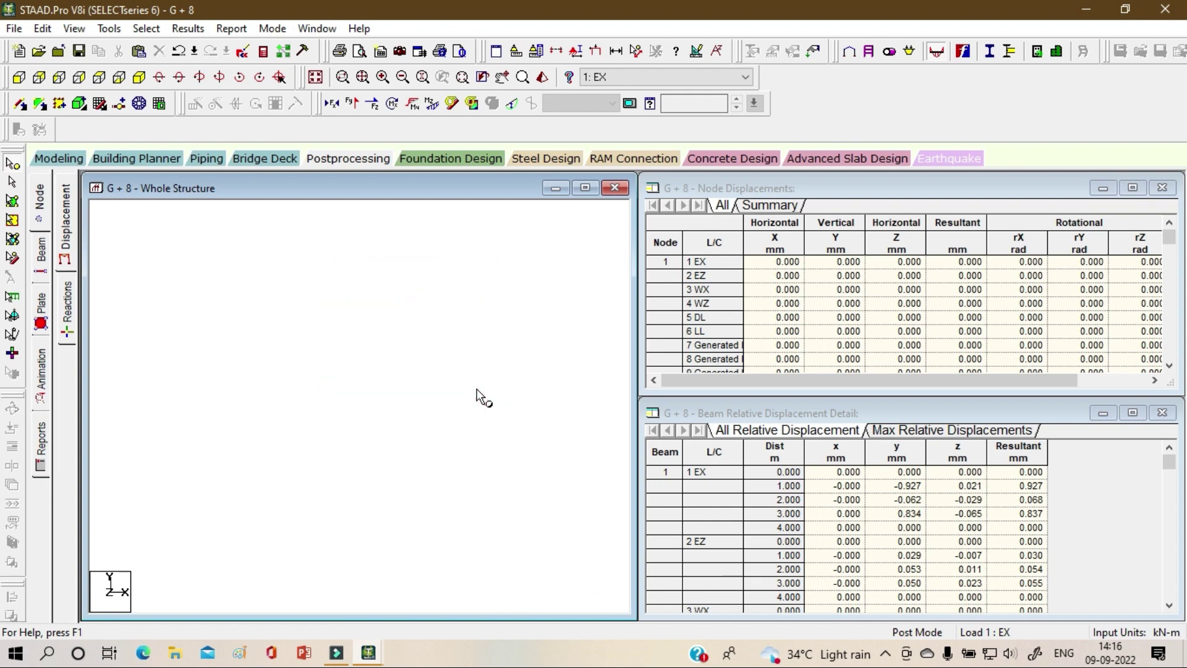
- Examine the Shear Z and Shear Y force diagrams for load case EX in the front view, and hide both
{"action": "left_click", "coordinate": [366, 106]}
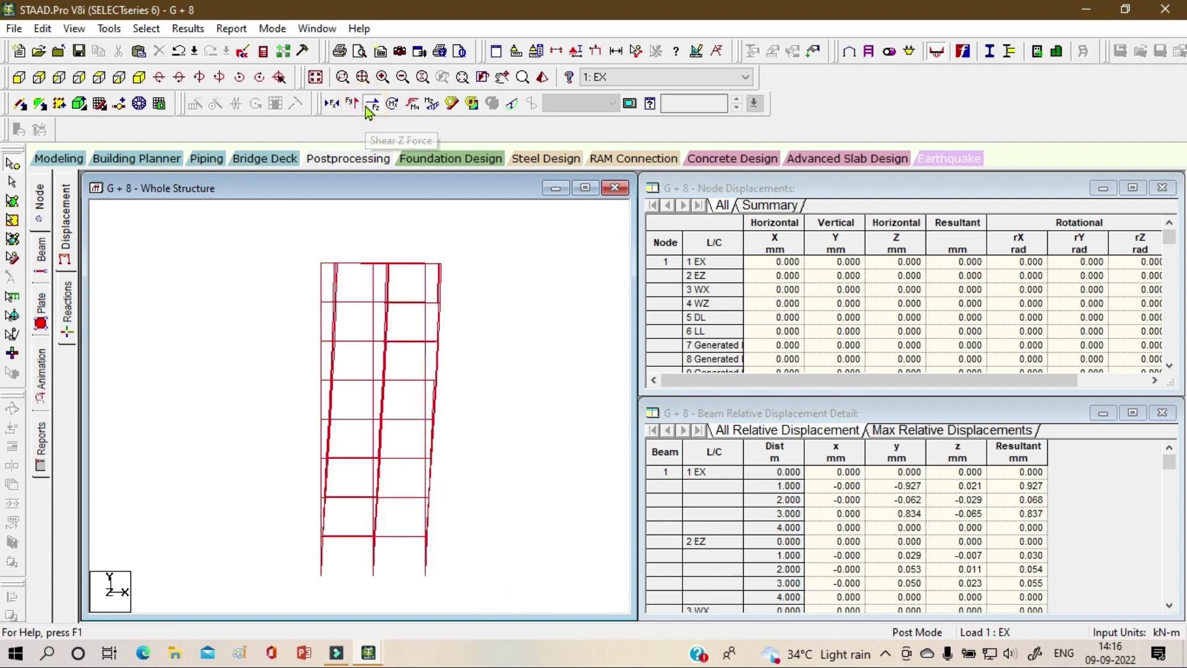
{"action": "scroll", "coordinate": [373, 277], "scroll_direction": "up", "scroll_amount": 2}
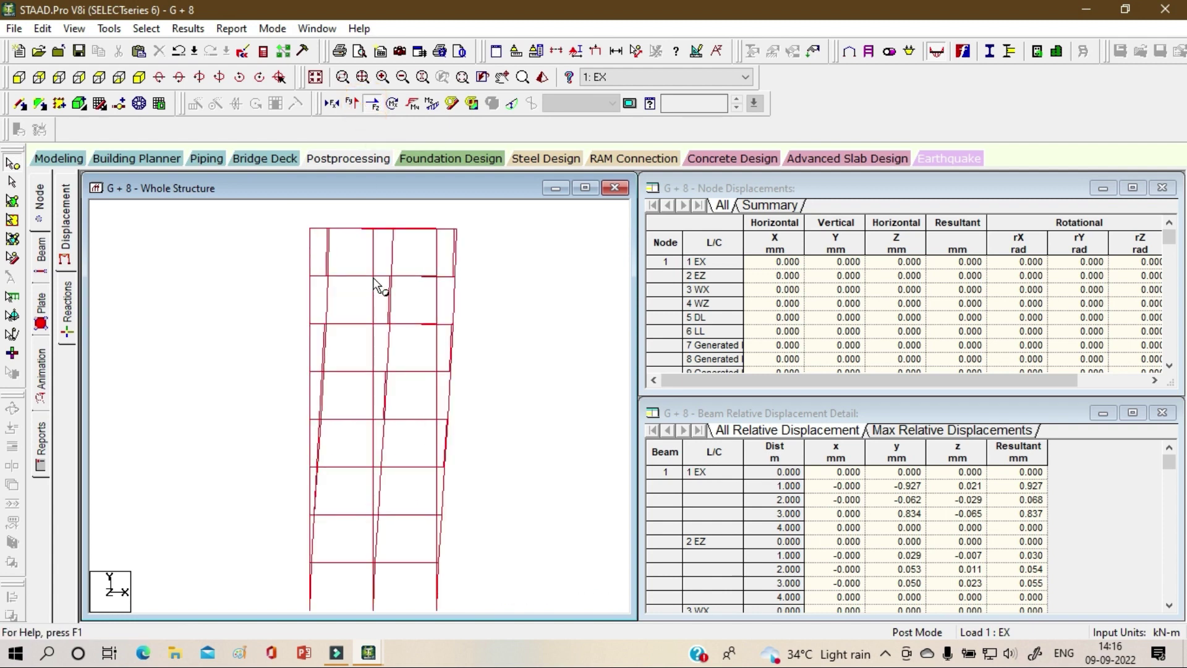
{"action": "left_click", "coordinate": [352, 105]}
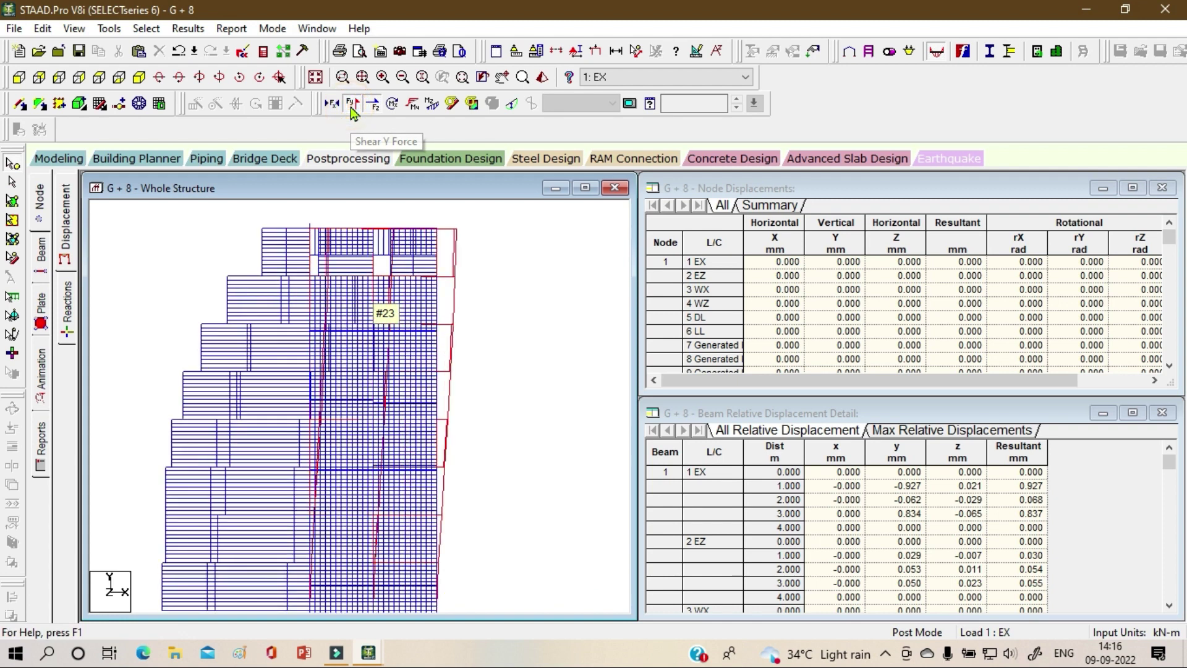
{"action": "left_click", "coordinate": [370, 105]}
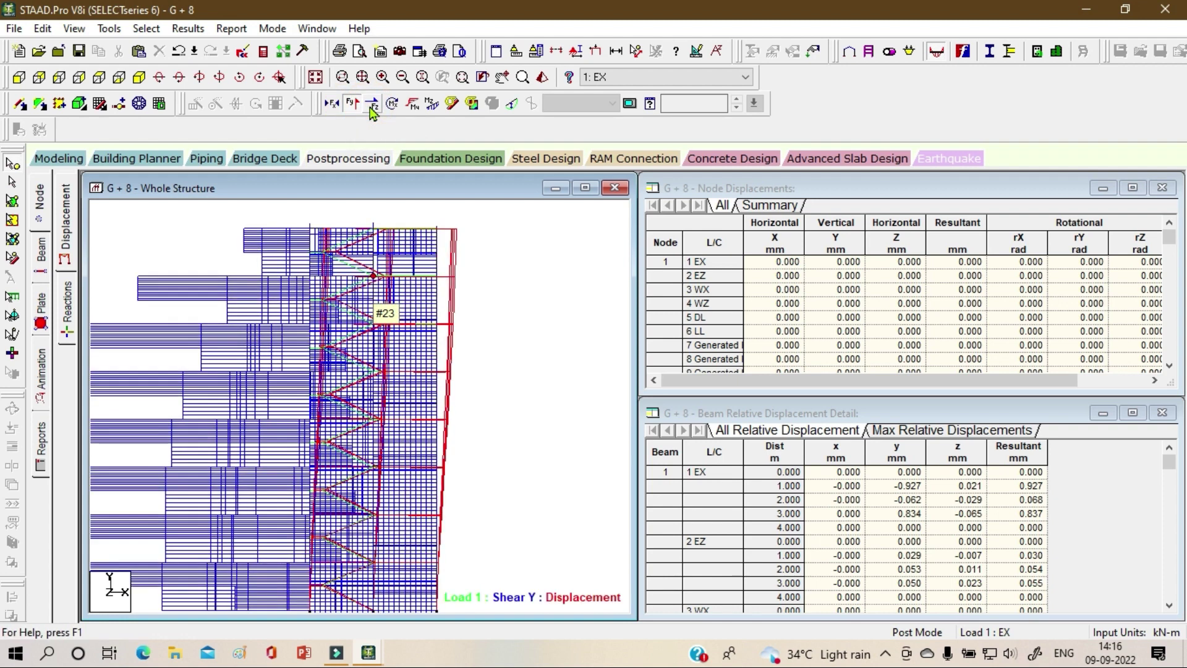
{"action": "left_click", "coordinate": [353, 106]}
{"action": "left_click", "coordinate": [353, 107]}
- View the Bending Y, Bending Z and torsion diagrams for load case EX one after another, hiding each after viewing
{"action": "left_click", "coordinate": [419, 110]}
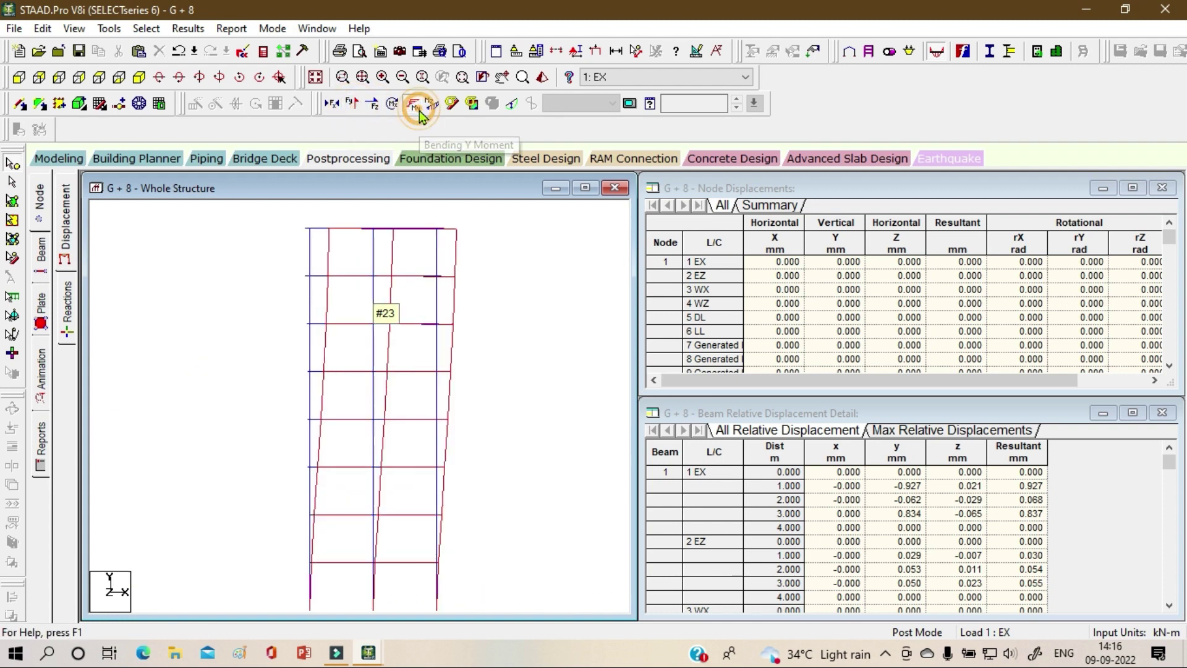
{"action": "left_click", "coordinate": [419, 110]}
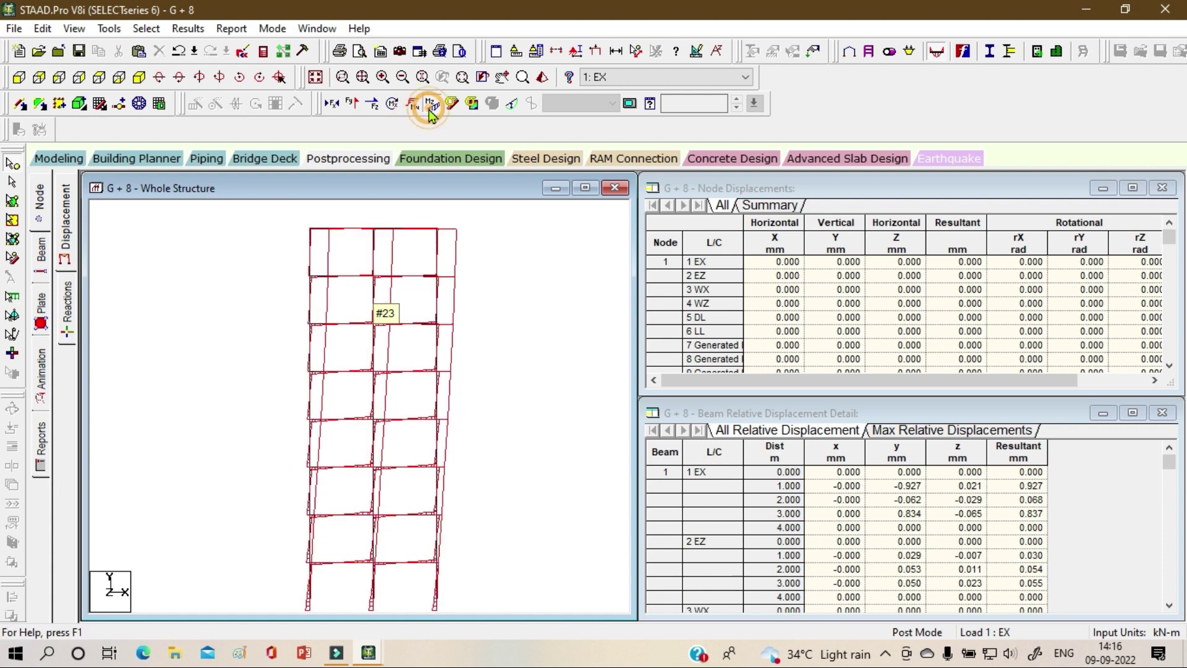
{"action": "left_click", "coordinate": [428, 110]}
{"action": "left_click", "coordinate": [428, 109]}
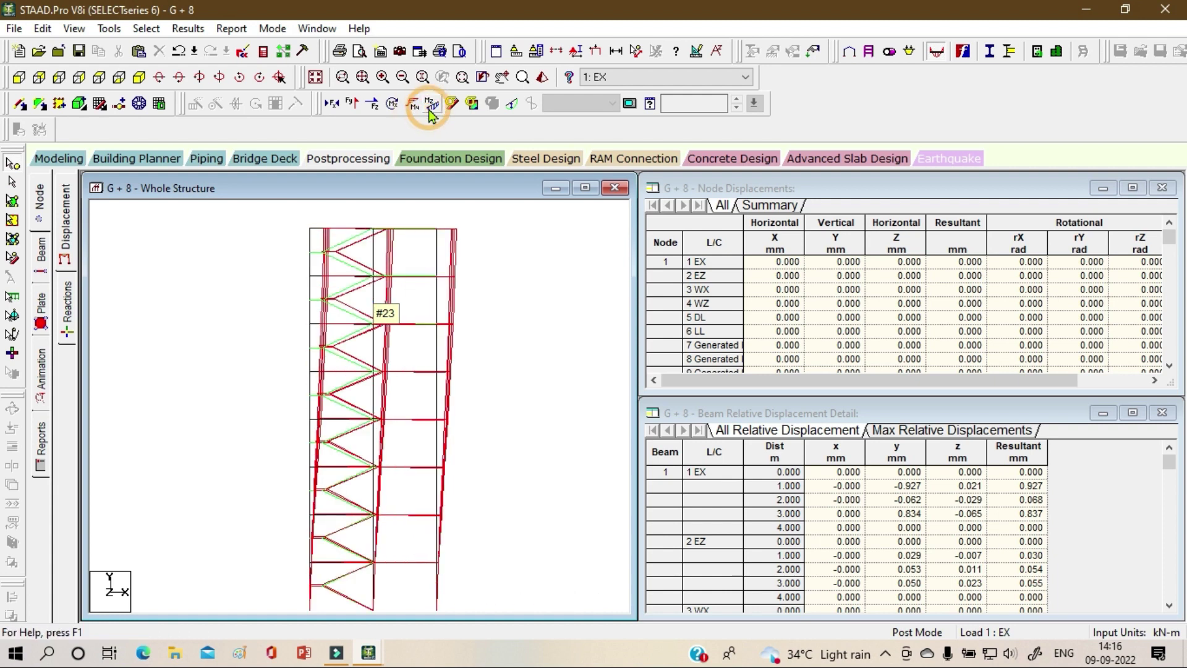
{"action": "left_click", "coordinate": [391, 106]}
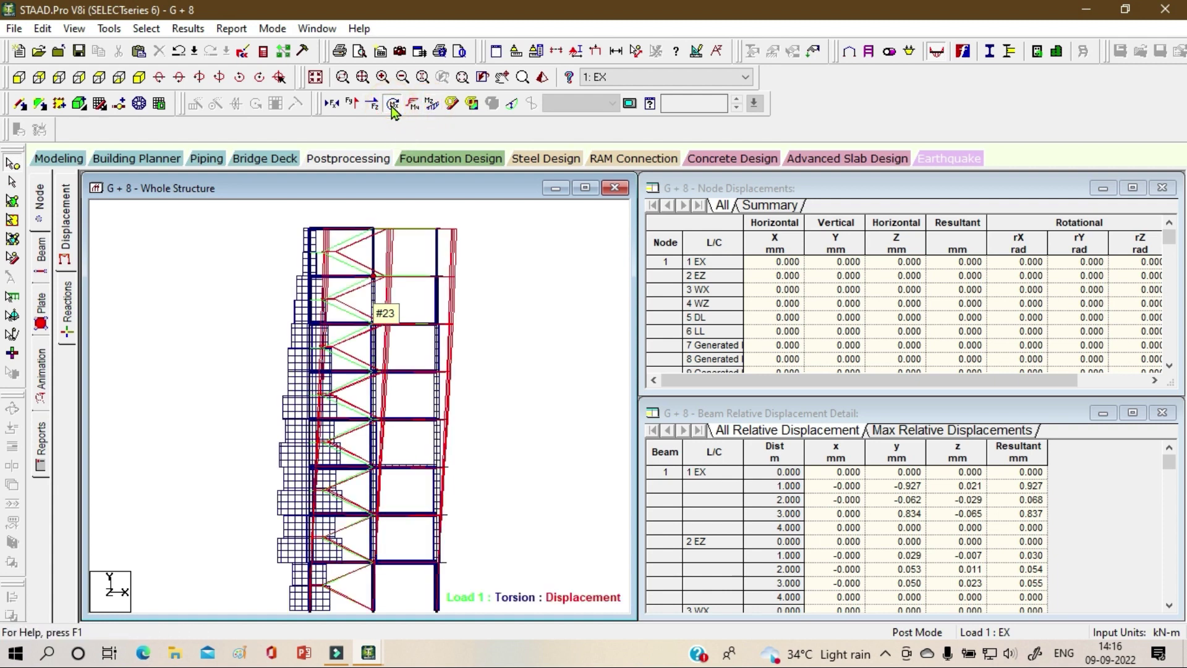
{"action": "left_click", "coordinate": [391, 106]}
- View the displaced shapes for load cases 4: WZ and 5: DL, returning the structure to the isometric view
{"action": "left_click", "coordinate": [586, 76]}
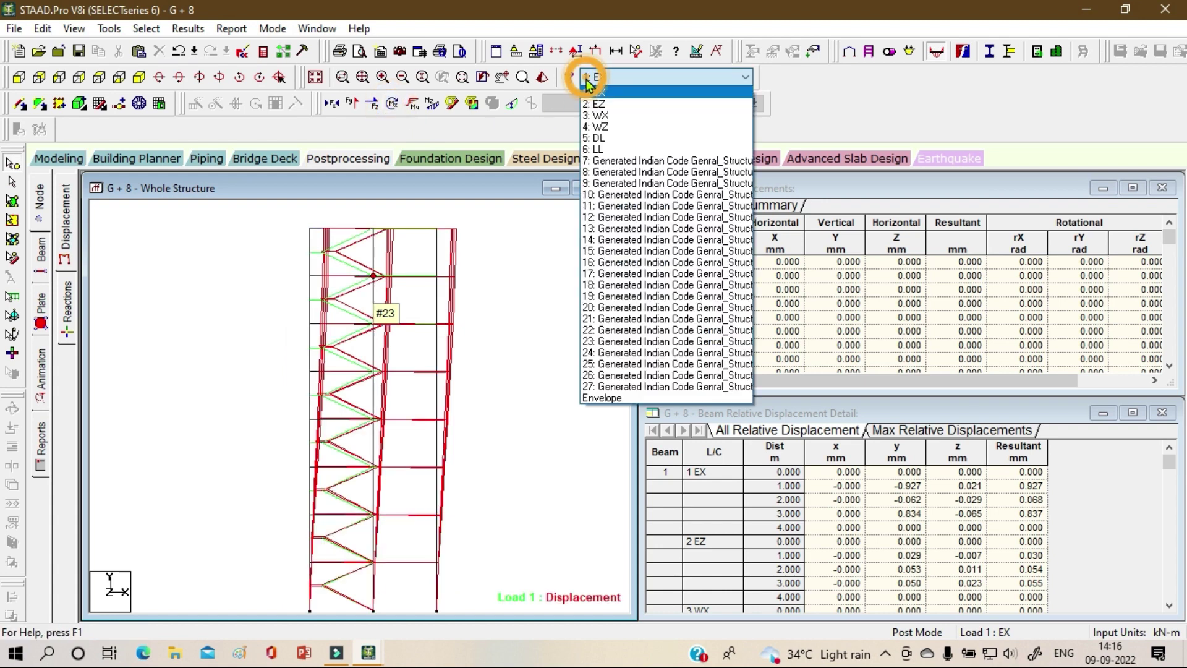
{"action": "left_click", "coordinate": [599, 126]}
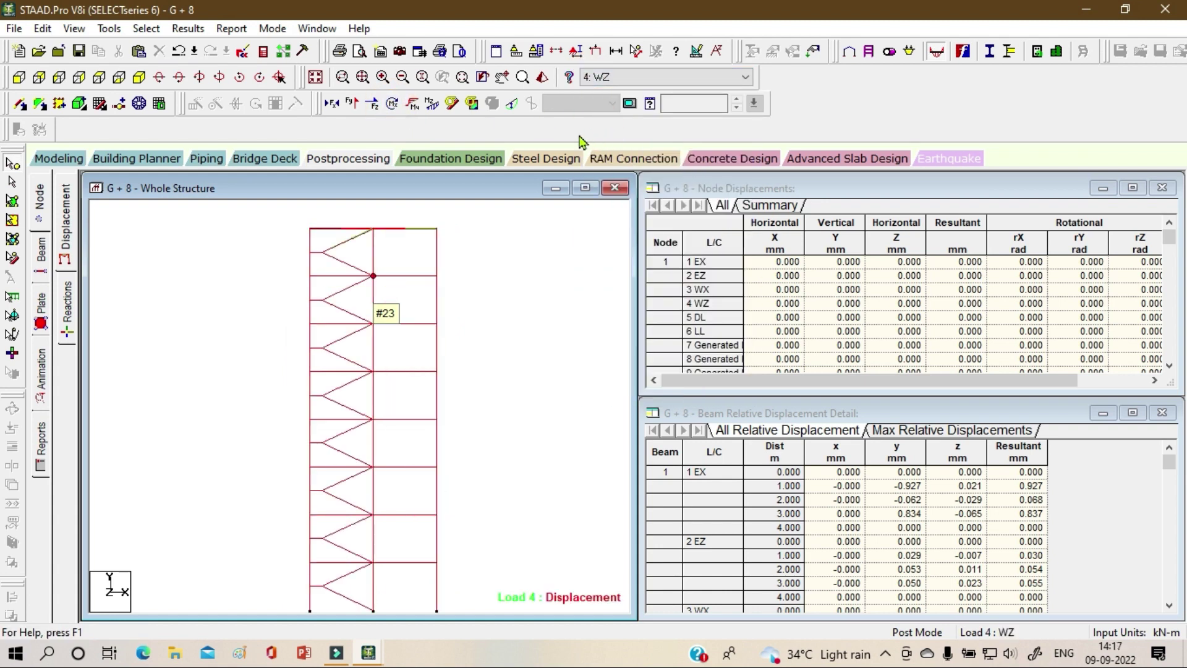
{"action": "left_click", "coordinate": [612, 77]}
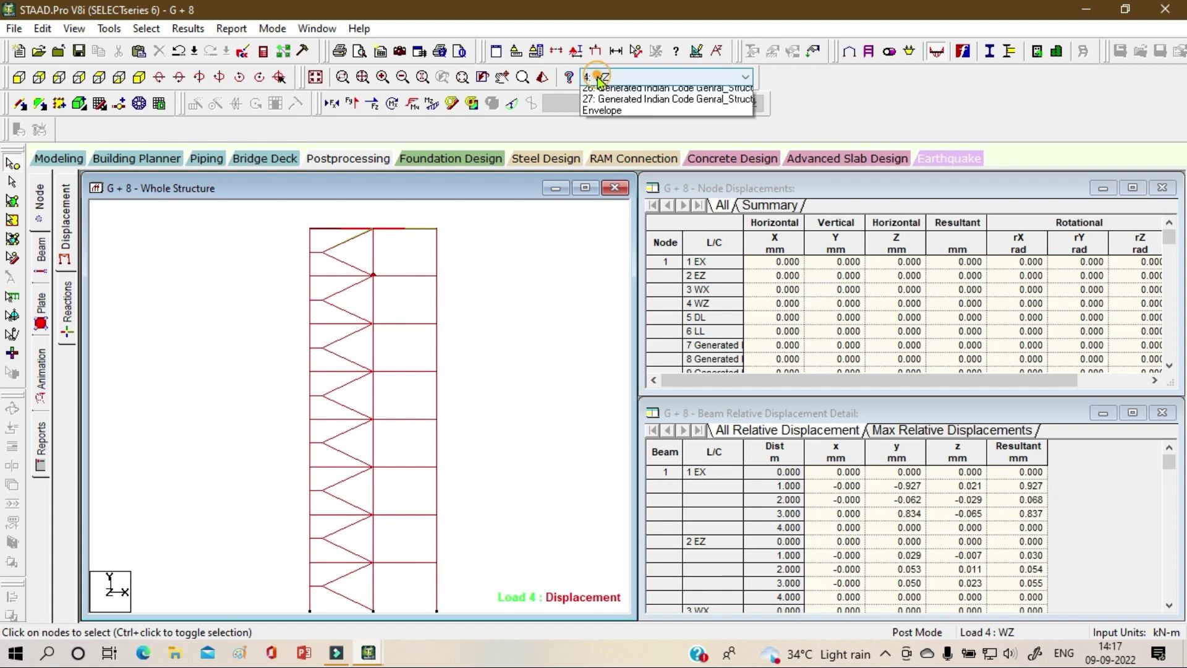
{"action": "left_click", "coordinate": [607, 138]}
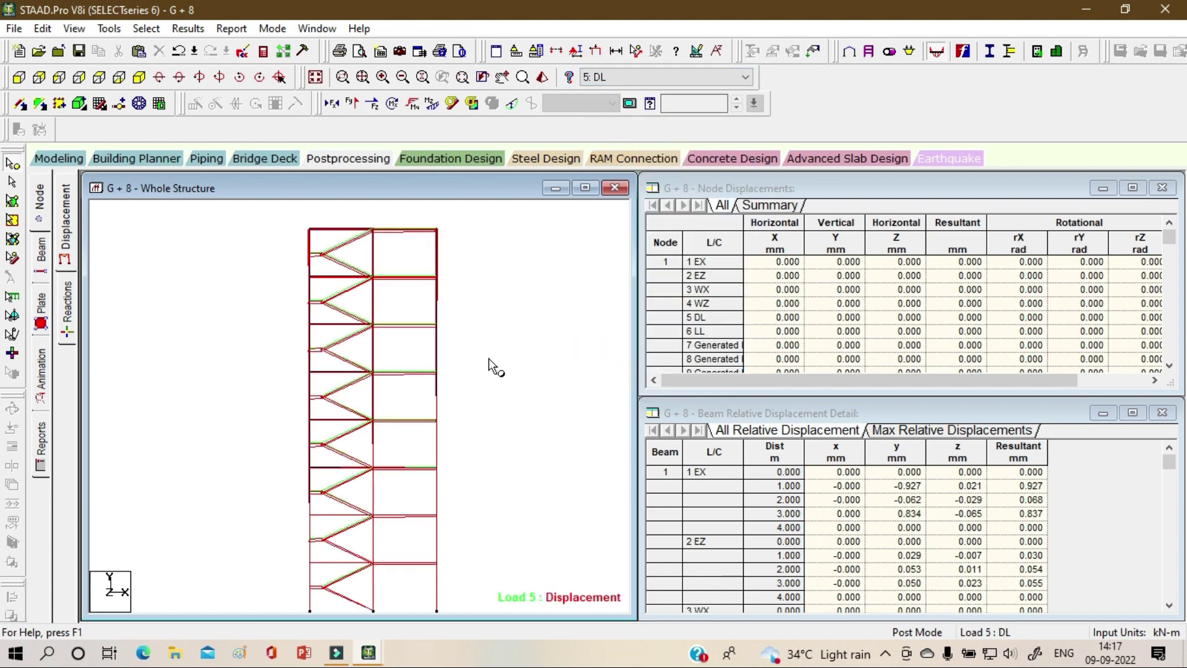
{"action": "left_click", "coordinate": [139, 77]}
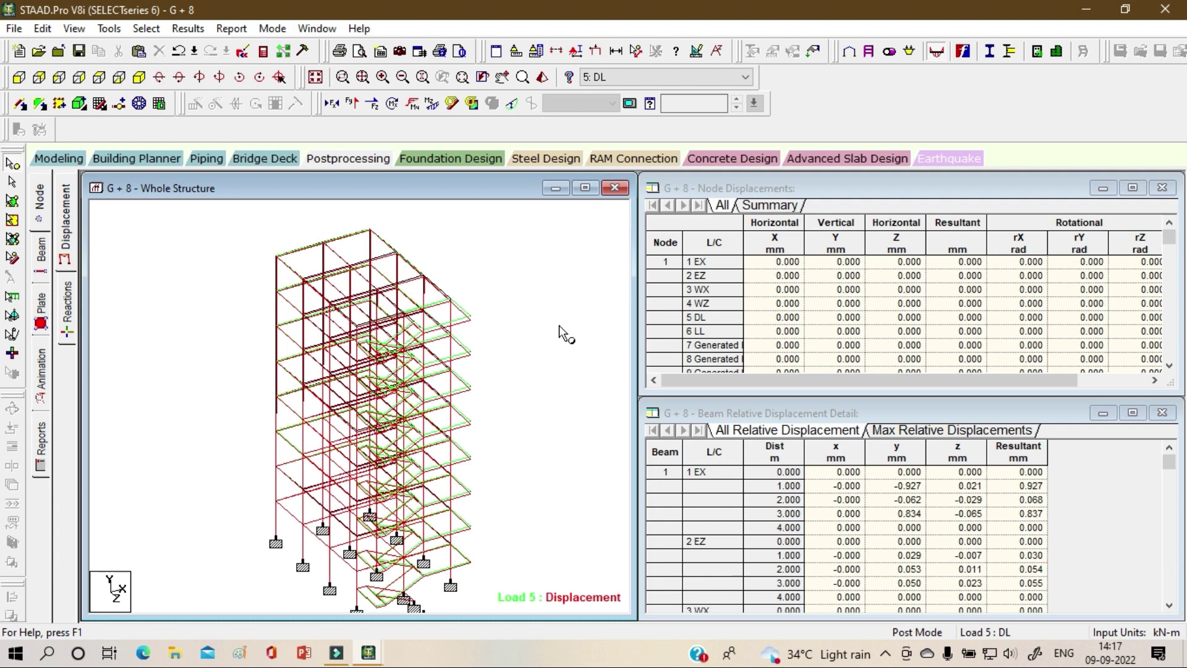
- View the displaced shape for load case 2: EZ from the front and in the isometric view
{"action": "left_click", "coordinate": [615, 82]}
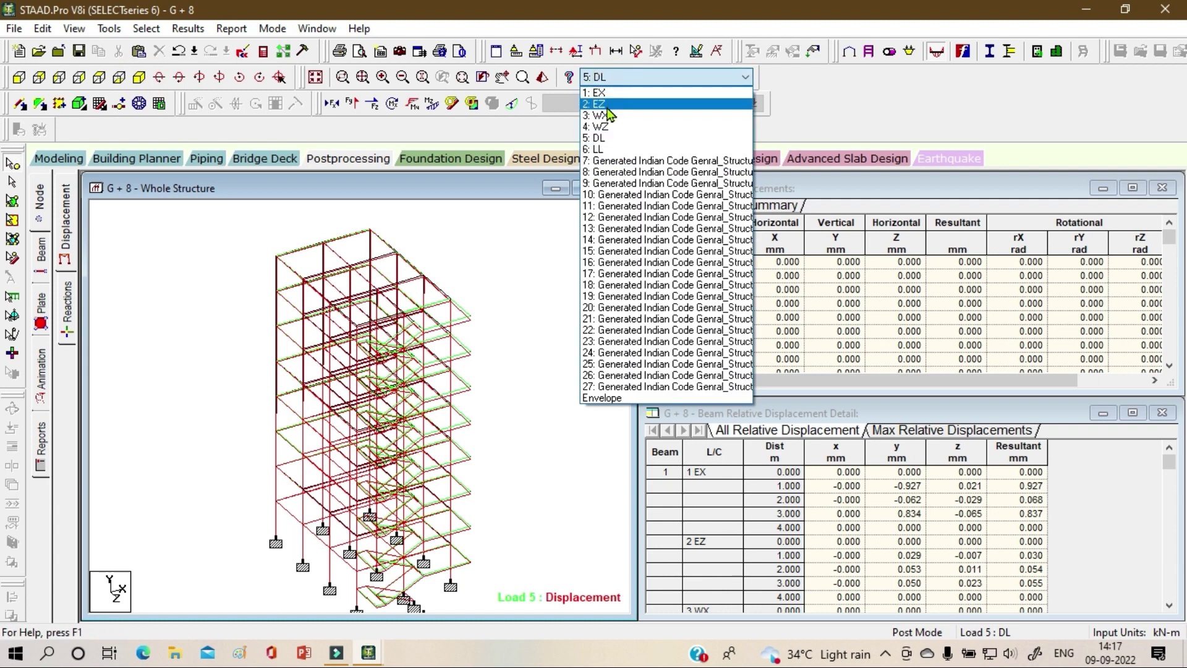
{"action": "left_click", "coordinate": [607, 105]}
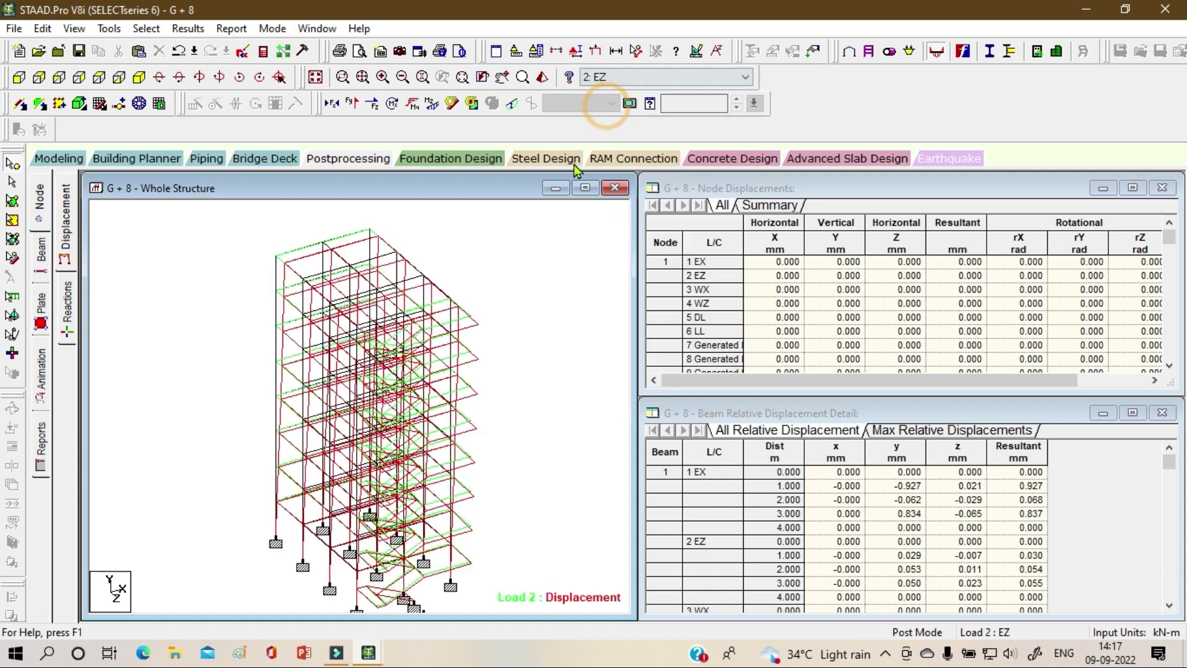
{"action": "left_click", "coordinate": [23, 79]}
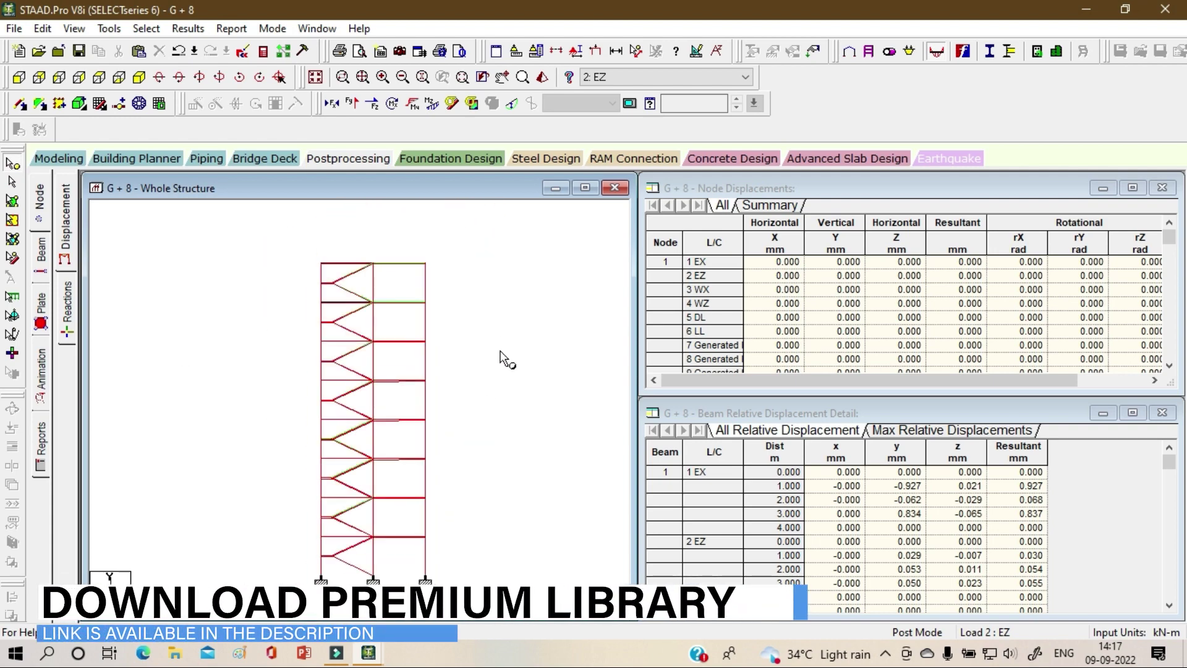
{"action": "left_click", "coordinate": [99, 78]}
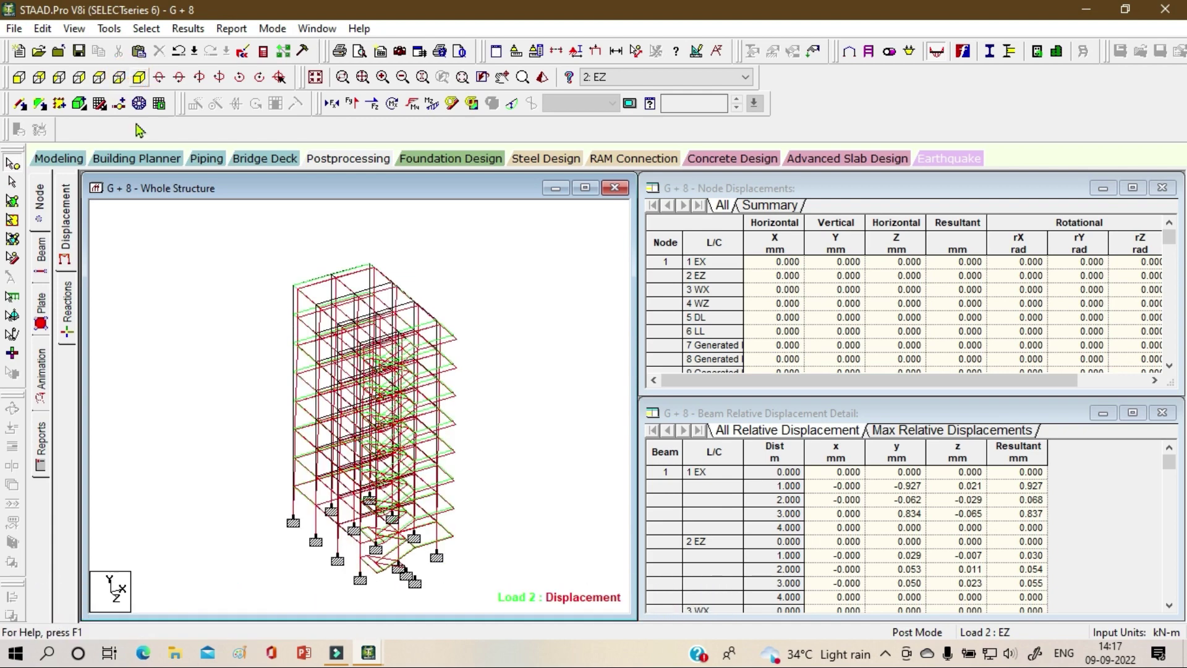
- Open the node reaction results and examine the support reactions labelled on the building for load case EZ
{"action": "left_click", "coordinate": [69, 303]}
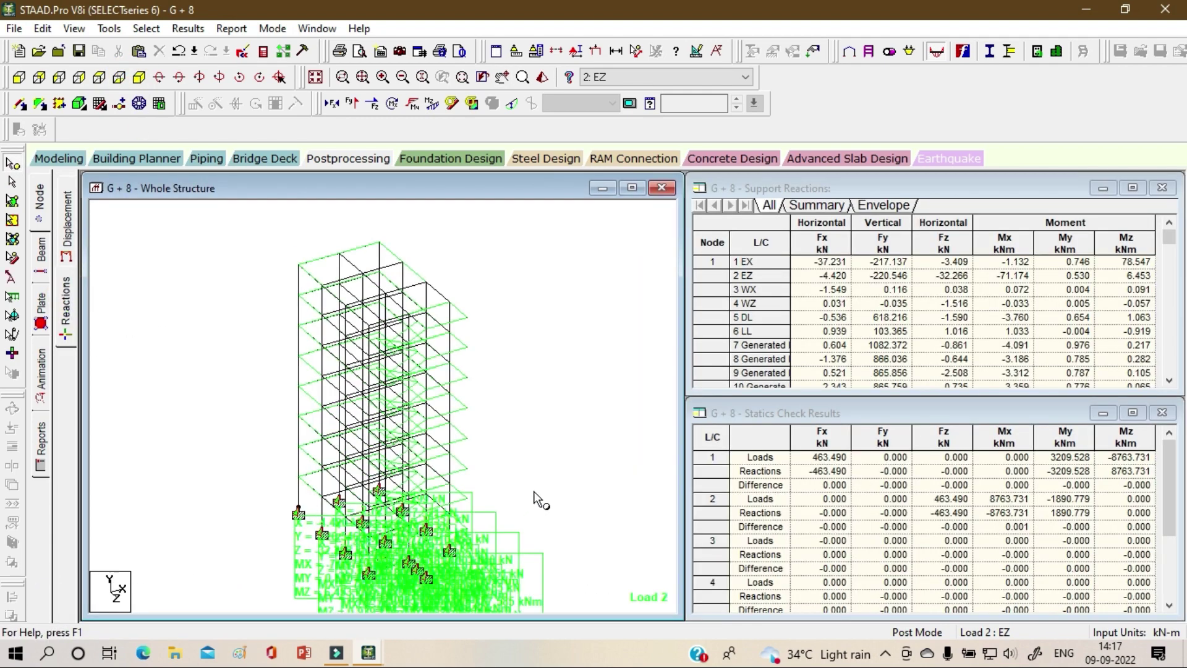
{"action": "middle_click_drag", "start_coordinate": [412, 485], "coordinate": [386, 336]}
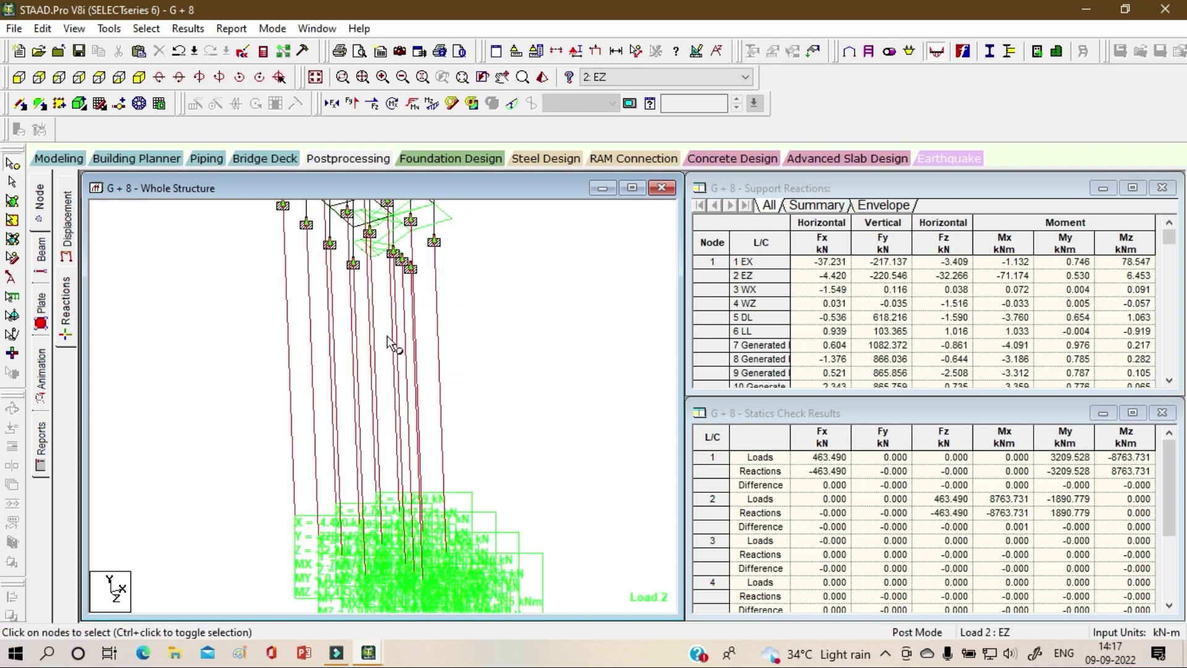
{"action": "scroll", "coordinate": [385, 547], "scroll_direction": "down", "scroll_amount": 1}
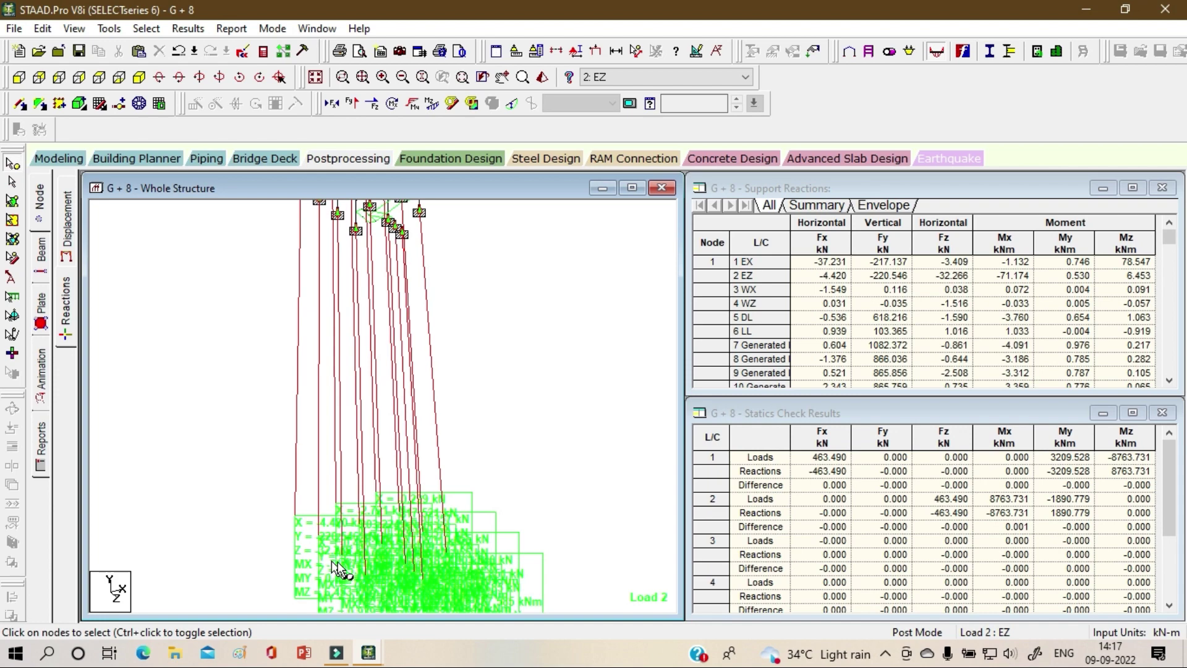
{"action": "left_click", "coordinate": [68, 331]}
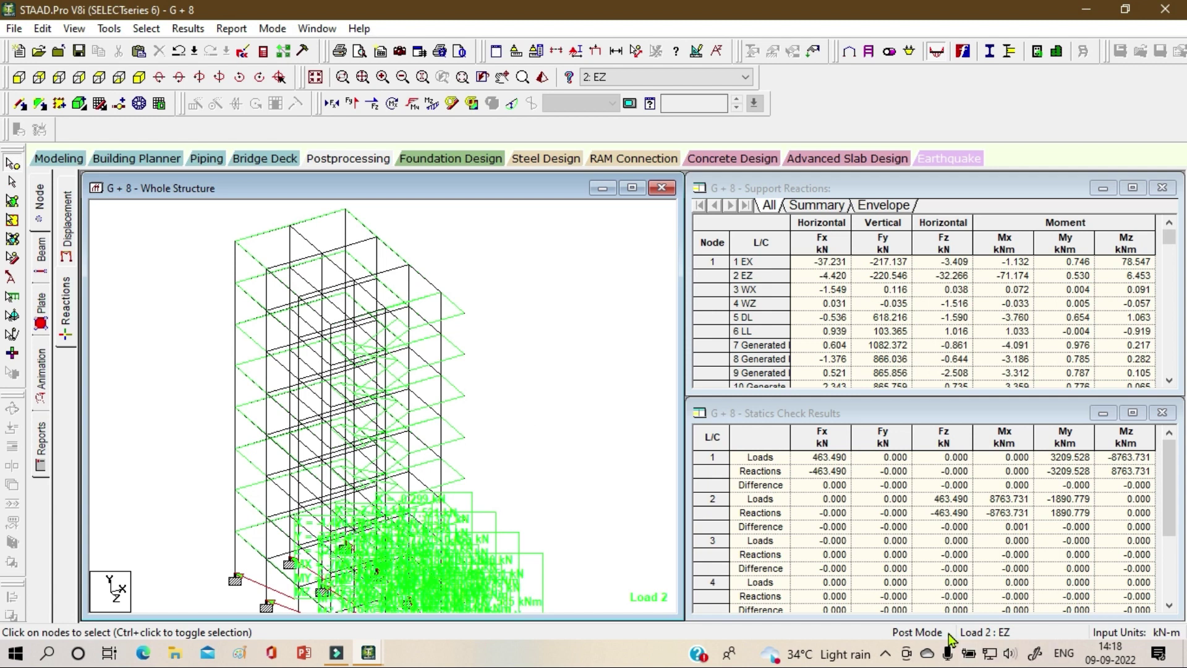
- Display the plate stress contour for load case 2: EZ with stress type Max Absolute and normal fill
{"action": "left_click", "coordinate": [39, 322]}
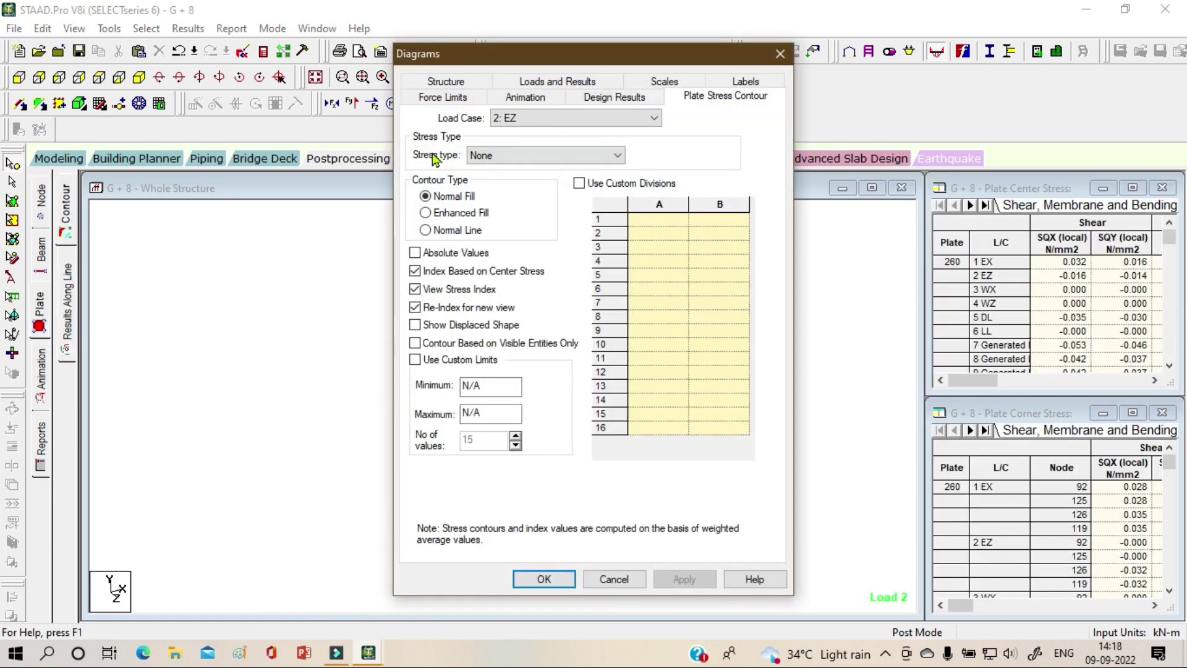
{"action": "left_click", "coordinate": [538, 155]}
{"action": "left_click", "coordinate": [539, 183]}
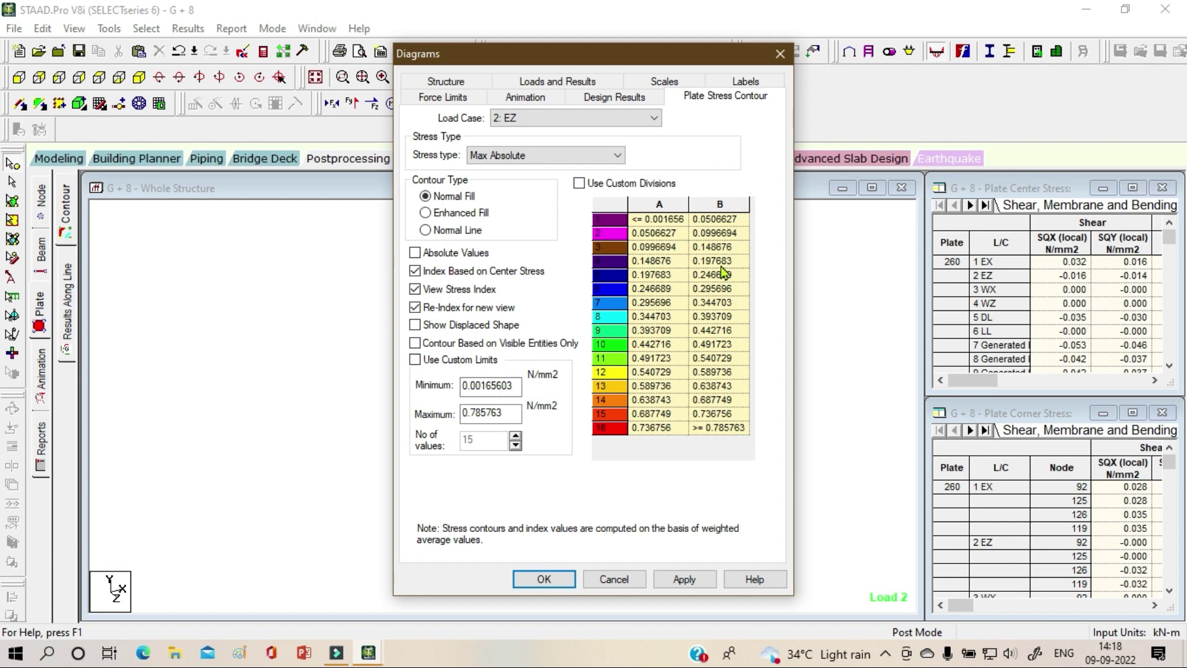
{"action": "left_click", "coordinate": [684, 584]}
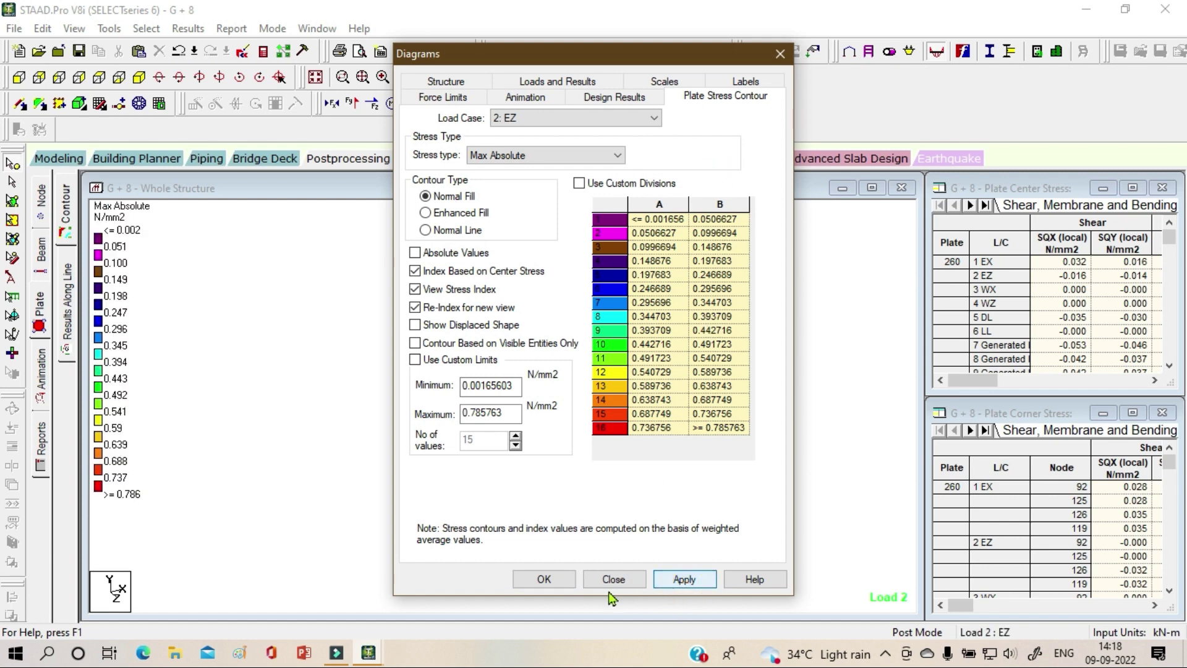
{"action": "left_click", "coordinate": [547, 581]}
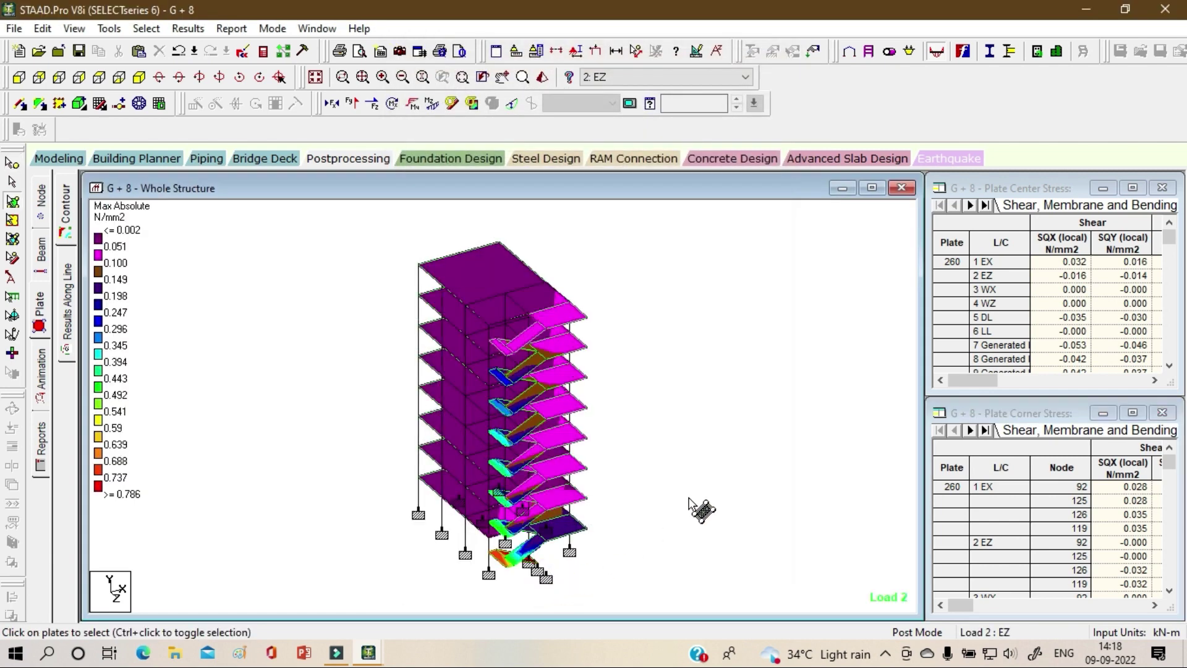
- View the Max Absolute plate stress contours for load cases 5: DL, 3: WX and 6: LL
{"action": "middle_click_drag", "start_coordinate": [697, 493], "coordinate": [681, 477]}
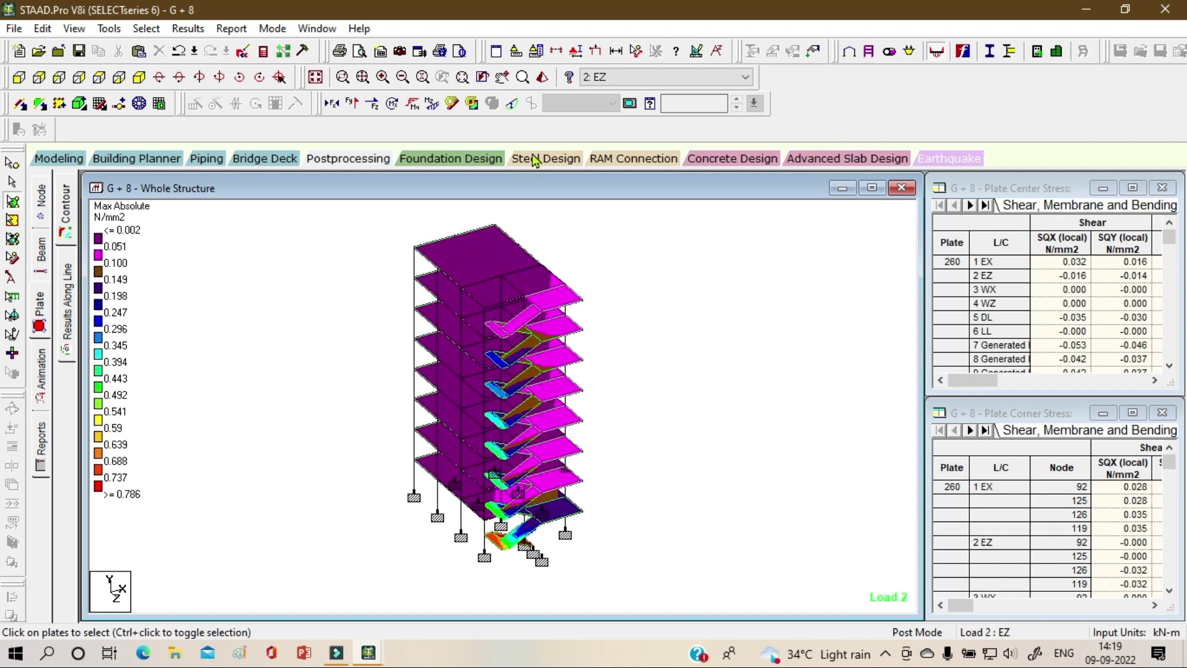
{"action": "left_click", "coordinate": [623, 79]}
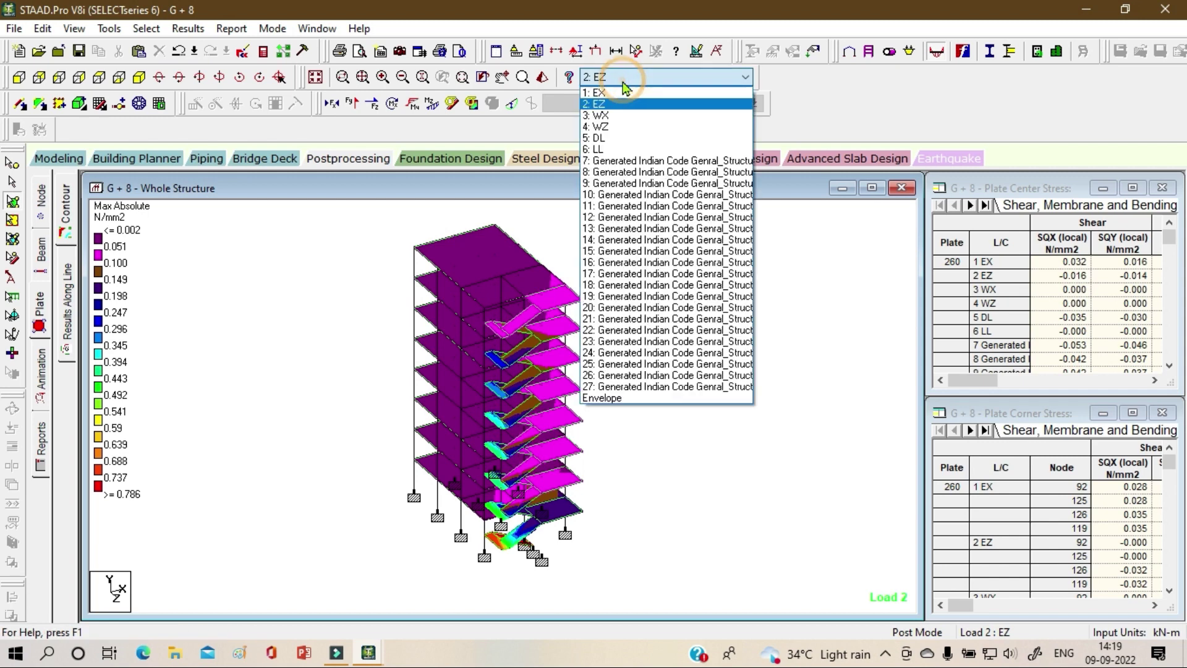
{"action": "left_click", "coordinate": [625, 138]}
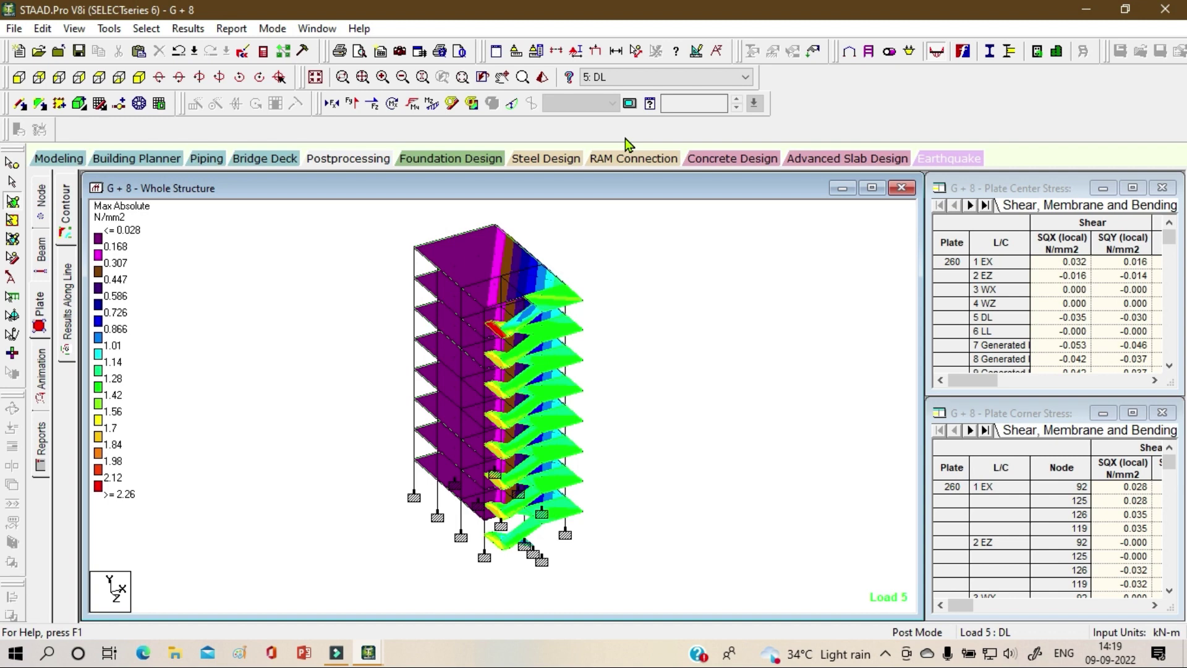
{"action": "left_click", "coordinate": [676, 78]}
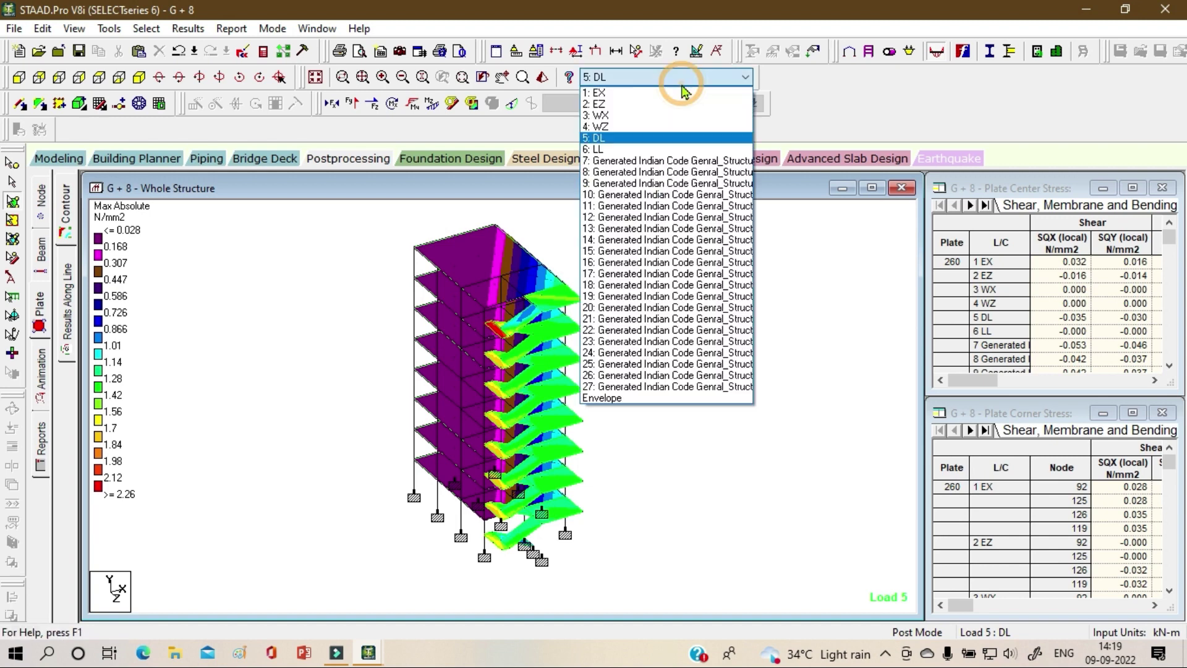
{"action": "left_click", "coordinate": [664, 116]}
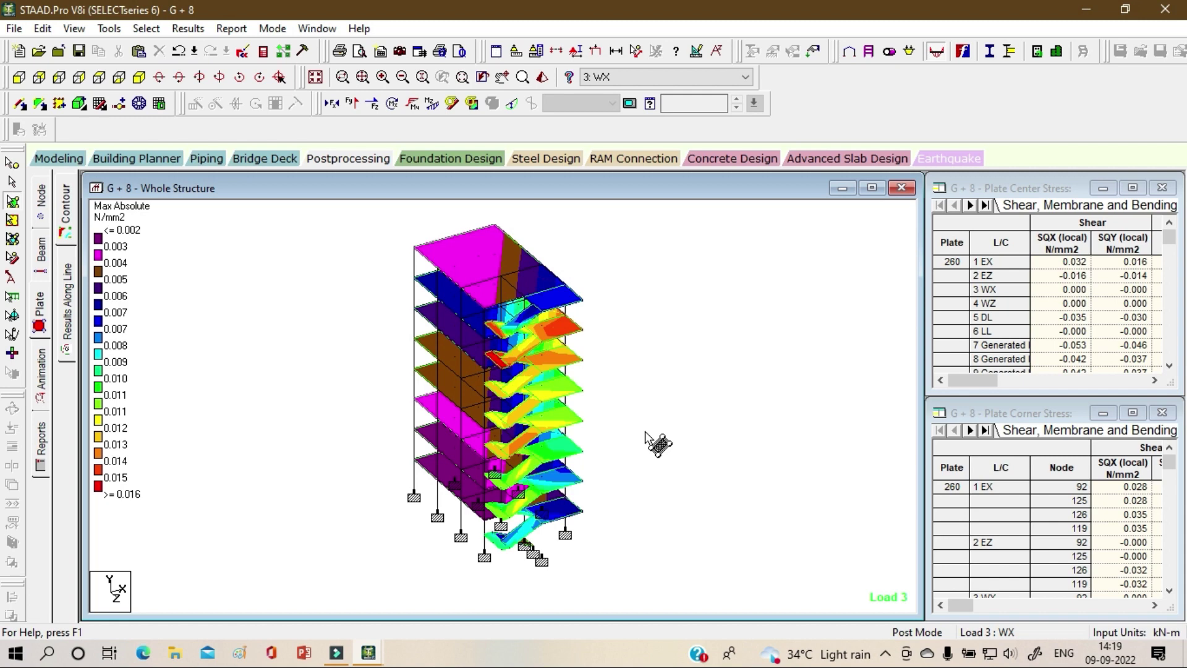
{"action": "left_click", "coordinate": [593, 78]}
{"action": "left_click", "coordinate": [602, 150]}
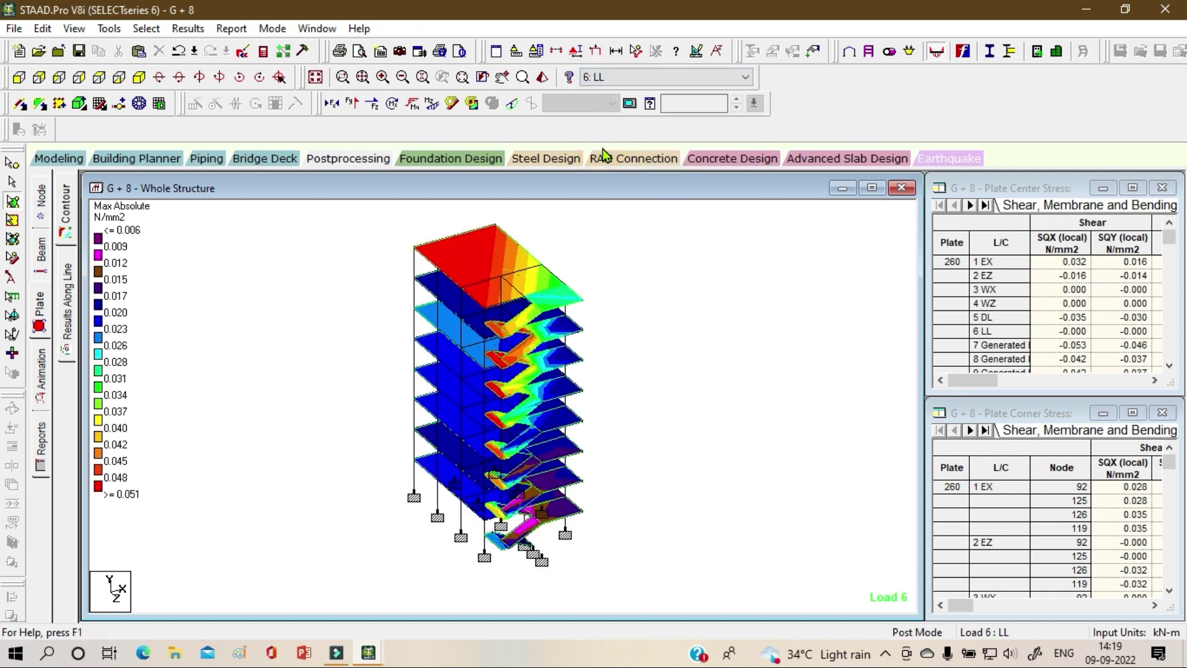
{"action": "scroll", "coordinate": [524, 376], "scroll_direction": "up", "scroll_amount": 3}
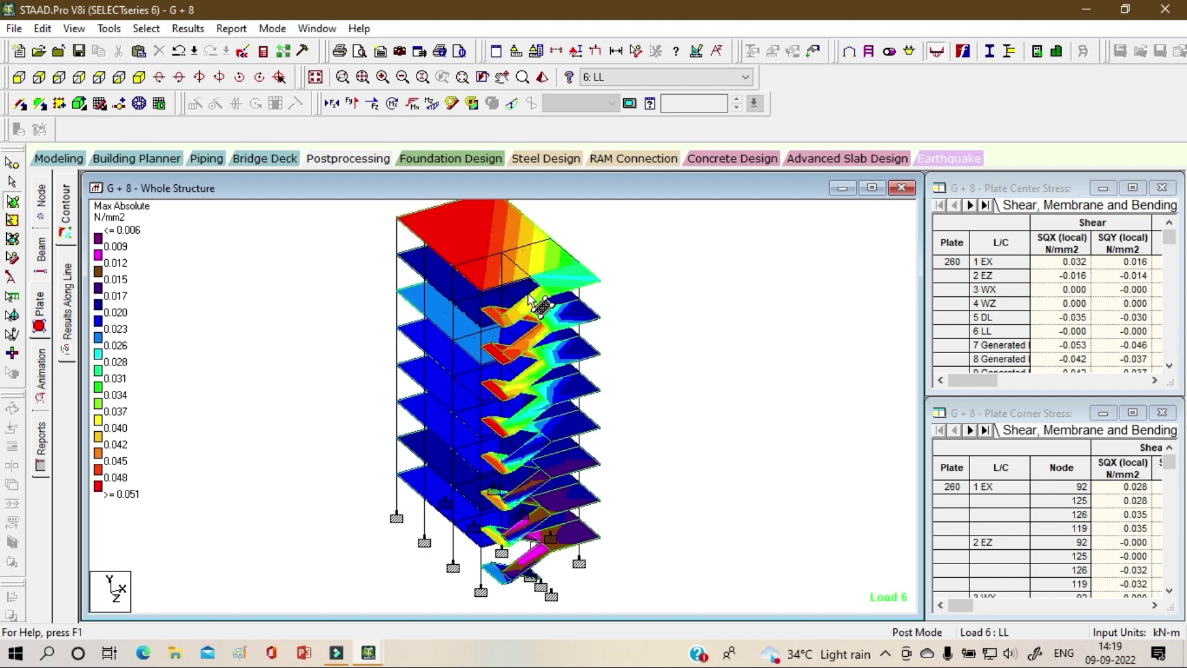
{"action": "scroll", "coordinate": [591, 429], "scroll_direction": "down", "scroll_amount": 1}
{"action": "scroll", "coordinate": [591, 429], "scroll_direction": "down", "scroll_amount": 1}
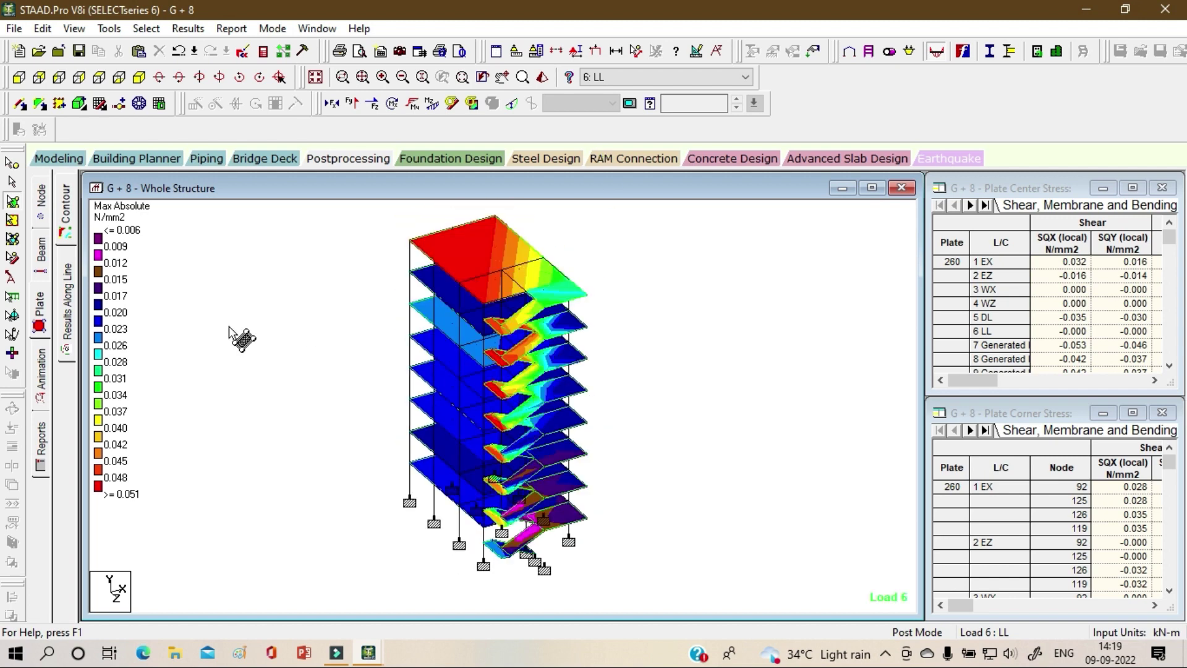
- Animate the structure's deflection and view it for load cases 6: LL, 1: EX and 2: EZ
{"action": "left_click", "coordinate": [42, 373]}
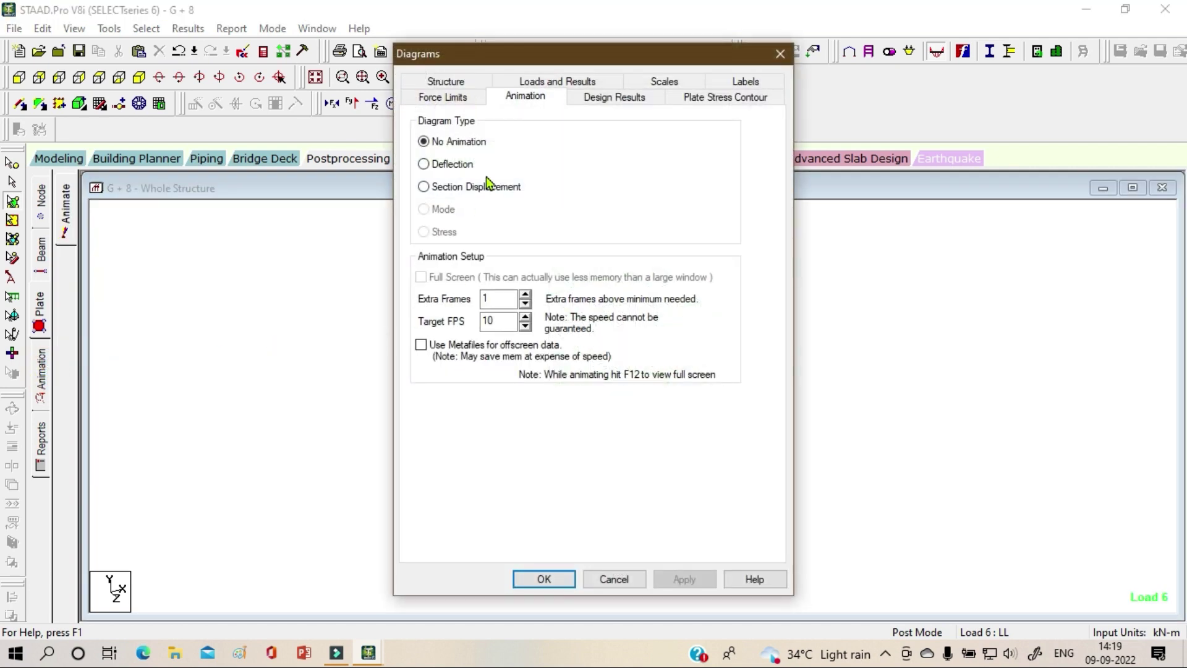
{"action": "left_click", "coordinate": [458, 166]}
{"action": "left_click", "coordinate": [692, 583]}
{"action": "left_click", "coordinate": [553, 585]}
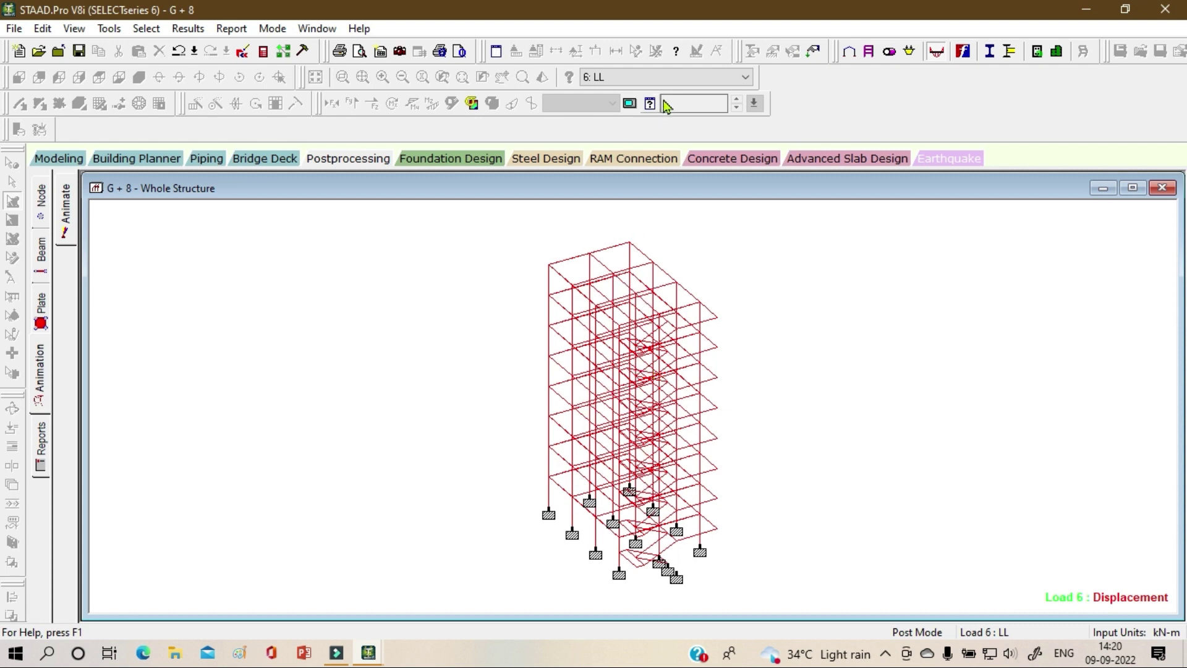
{"action": "left_click", "coordinate": [676, 78]}
{"action": "left_click", "coordinate": [655, 94]}
{"action": "left_click", "coordinate": [627, 79]}
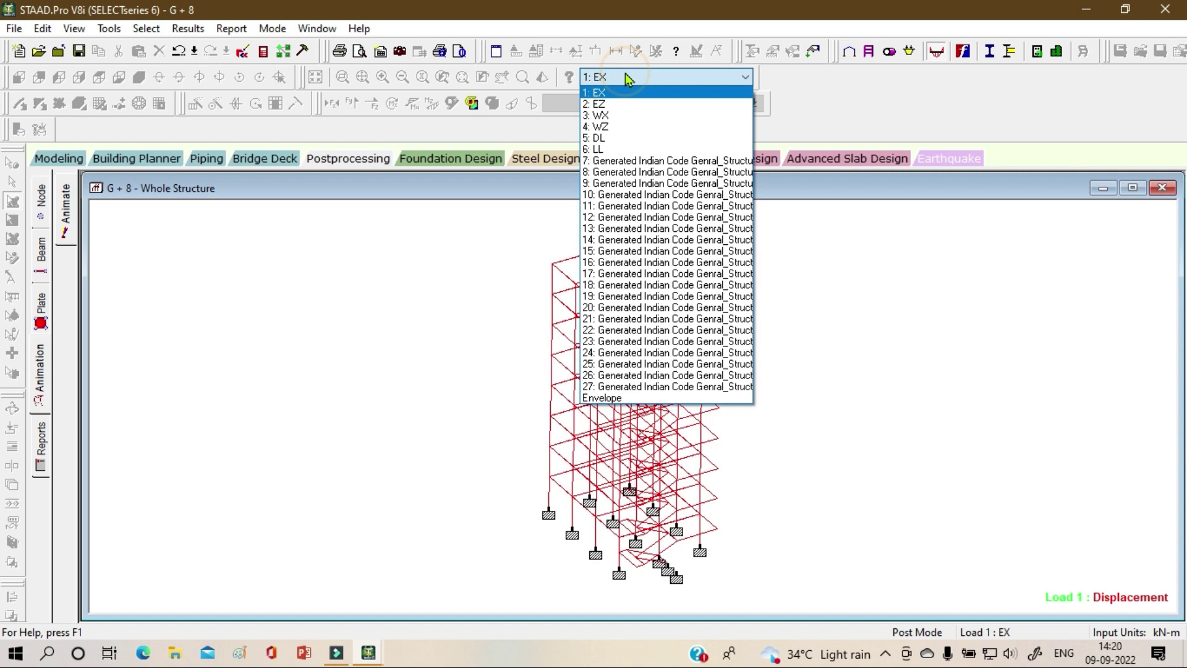
{"action": "left_click", "coordinate": [631, 105]}
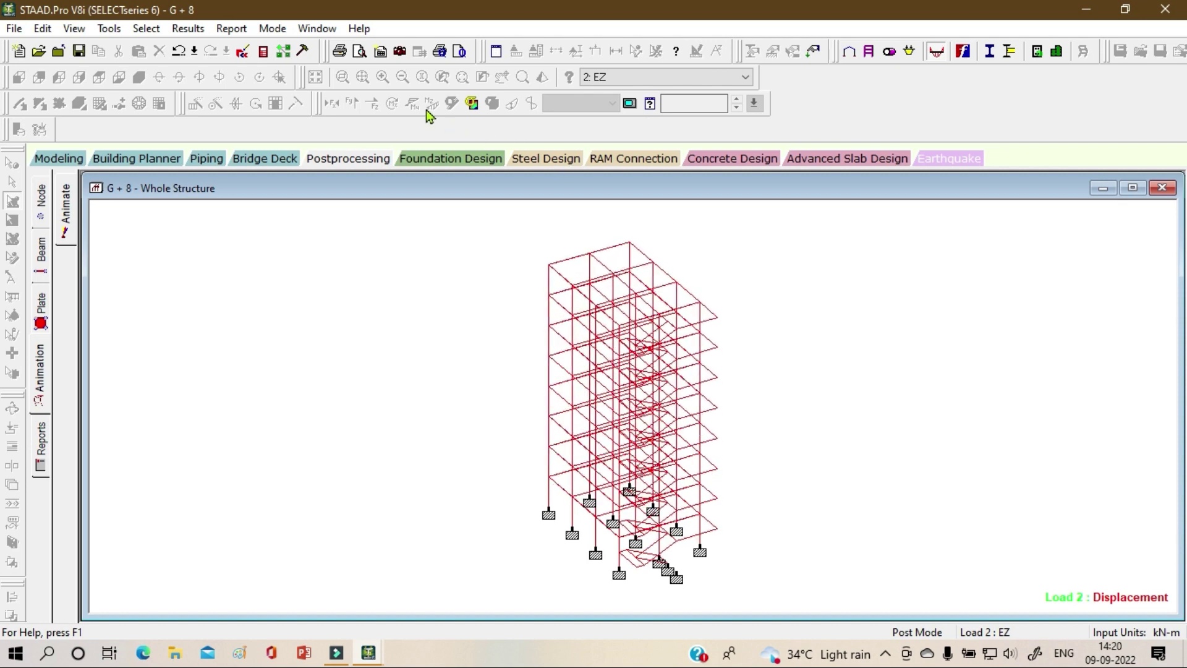
- Return to modeling mode and set the concrete design code to IS456
{"action": "left_click", "coordinate": [63, 156]}
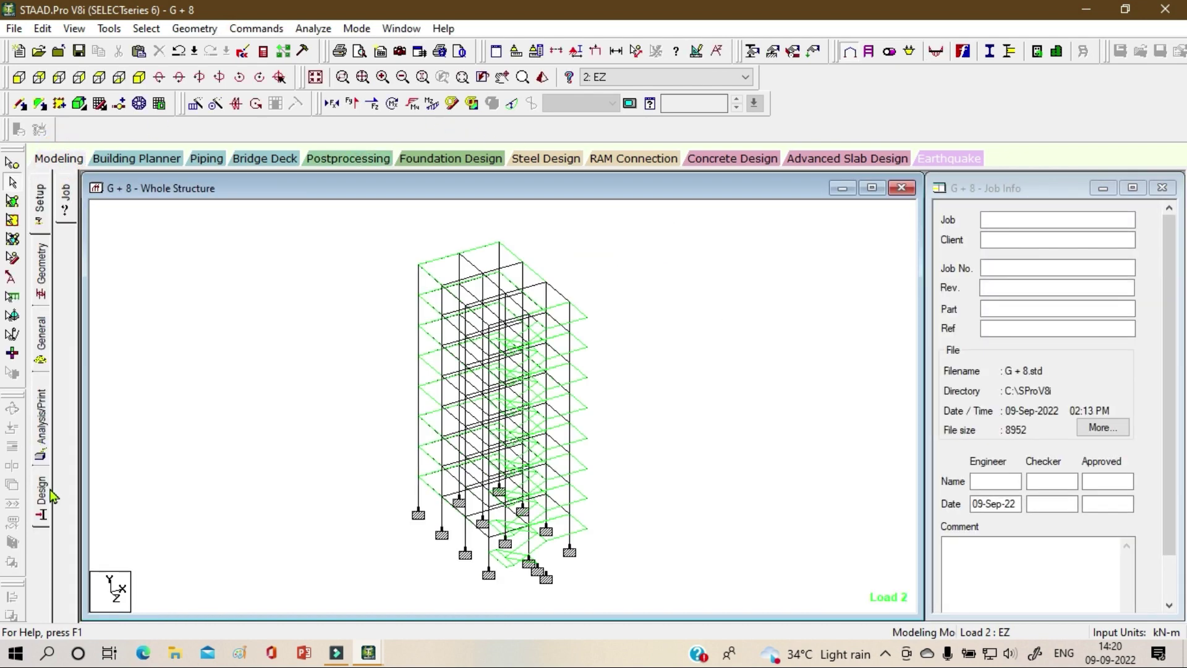
{"action": "left_click", "coordinate": [44, 491]}
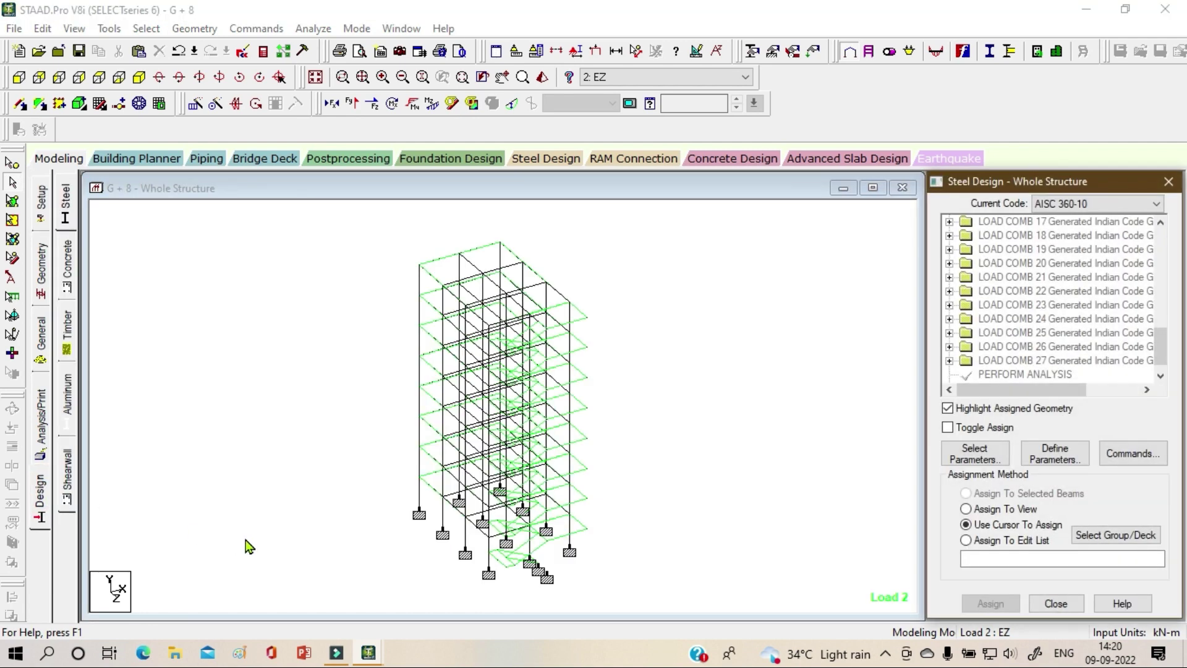
{"action": "left_click", "coordinate": [68, 272]}
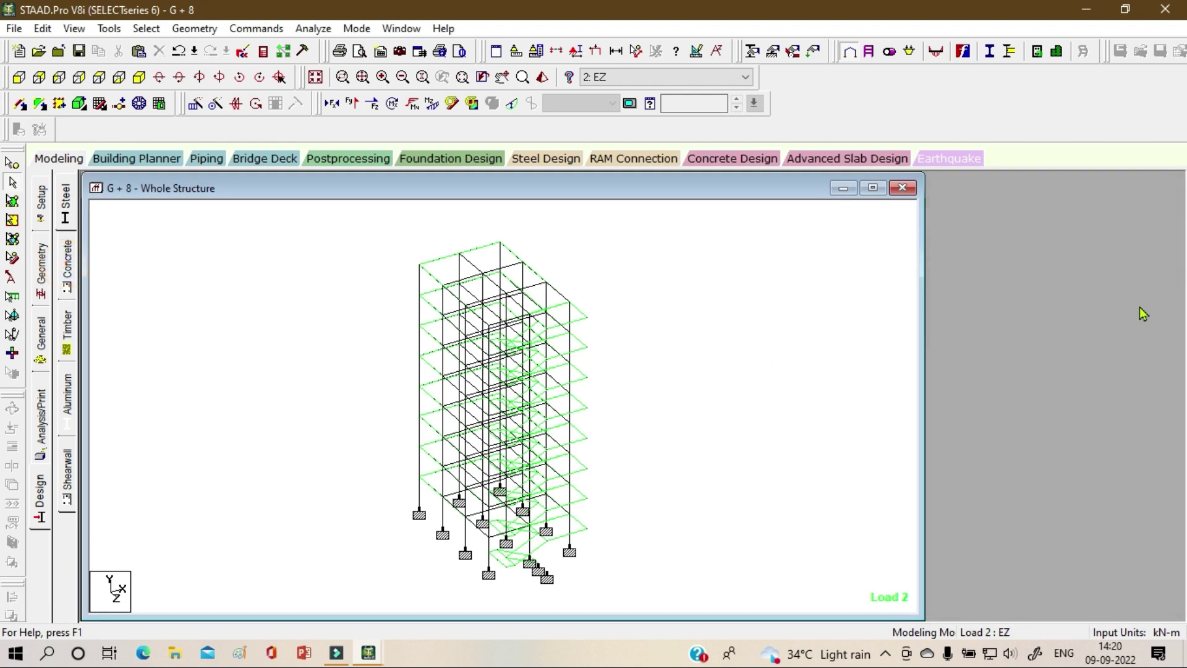
{"action": "left_click", "coordinate": [1087, 203]}
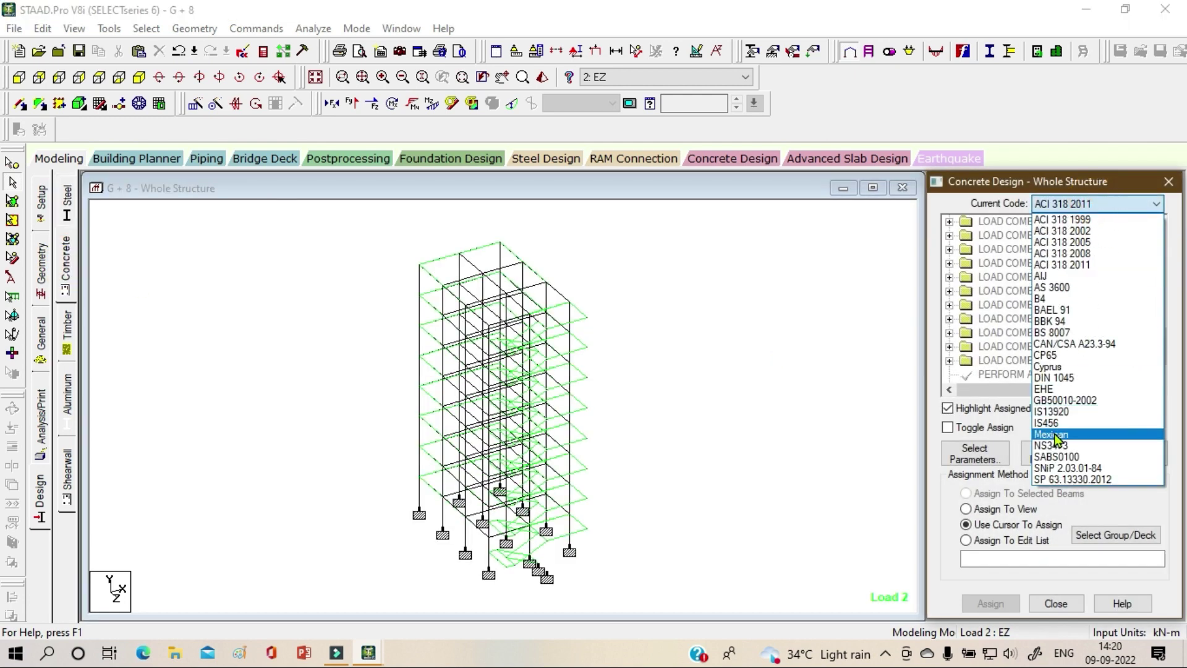
{"action": "left_click", "coordinate": [1058, 423]}
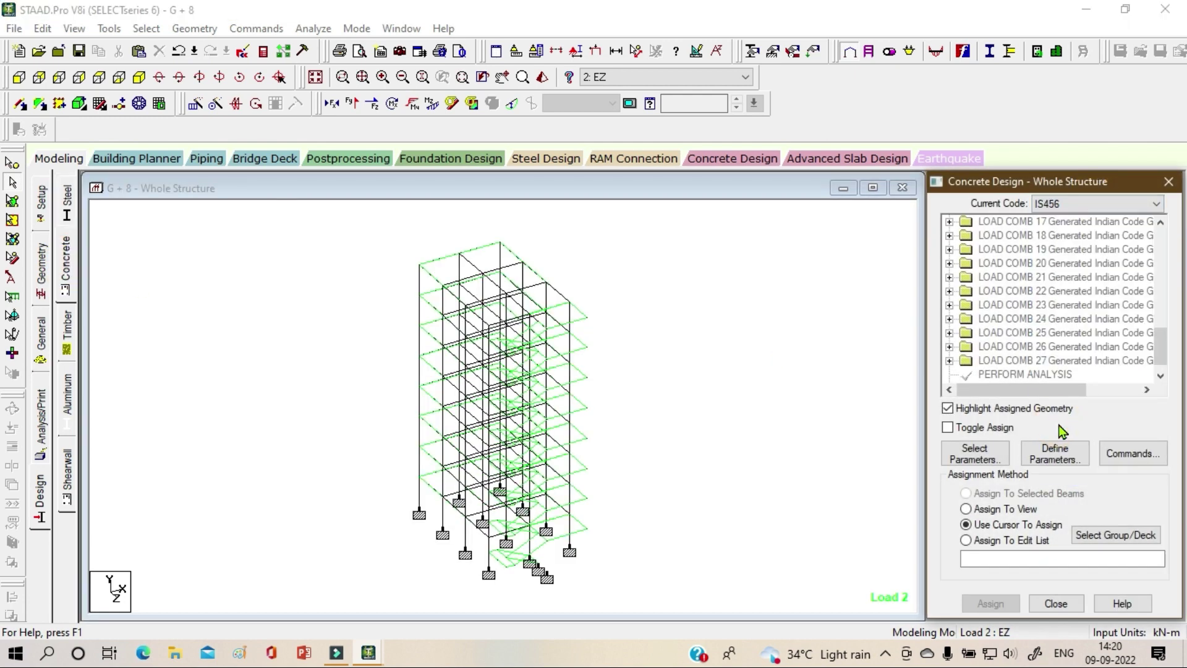
- Clear all preselected concrete design parameters and add Fc, the compressive strength of concrete, to the selection
{"action": "left_click", "coordinate": [986, 457]}
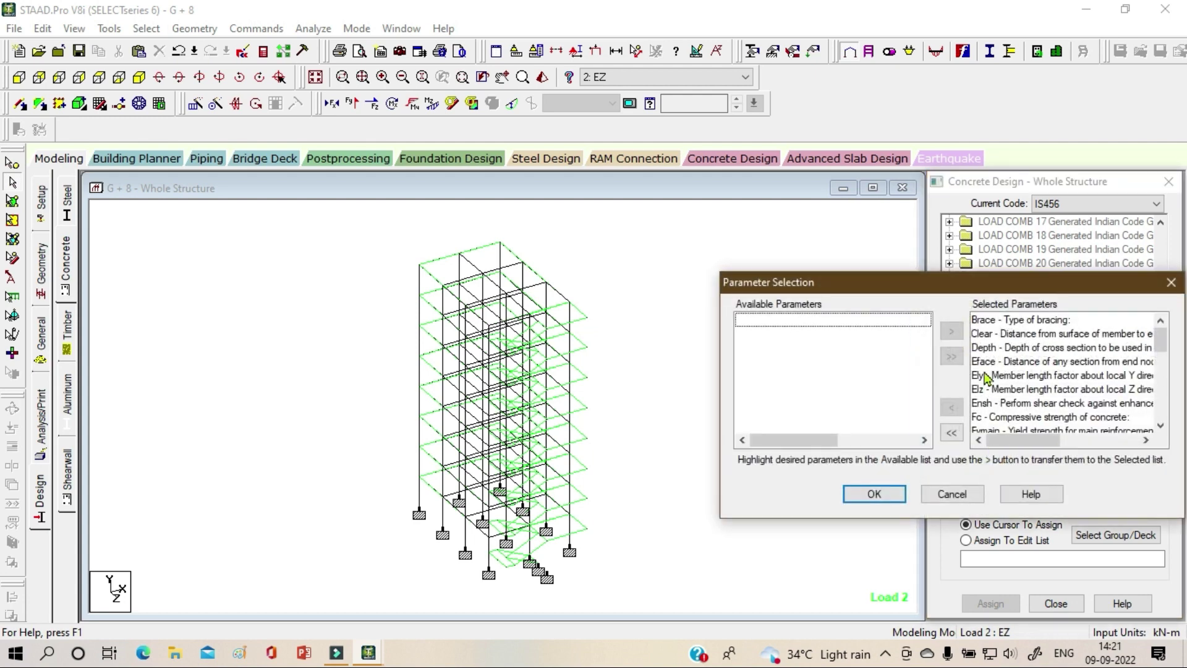
{"action": "left_click_drag", "start_coordinate": [998, 291], "coordinate": [673, 162]}
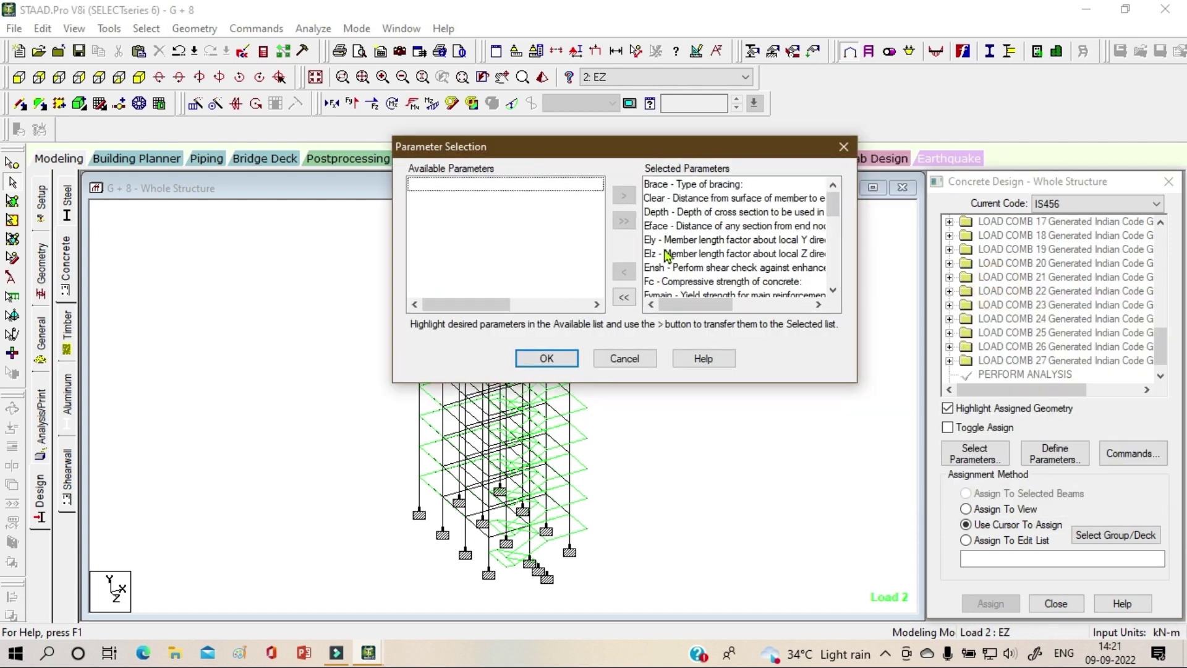
{"action": "left_click", "coordinate": [626, 297]}
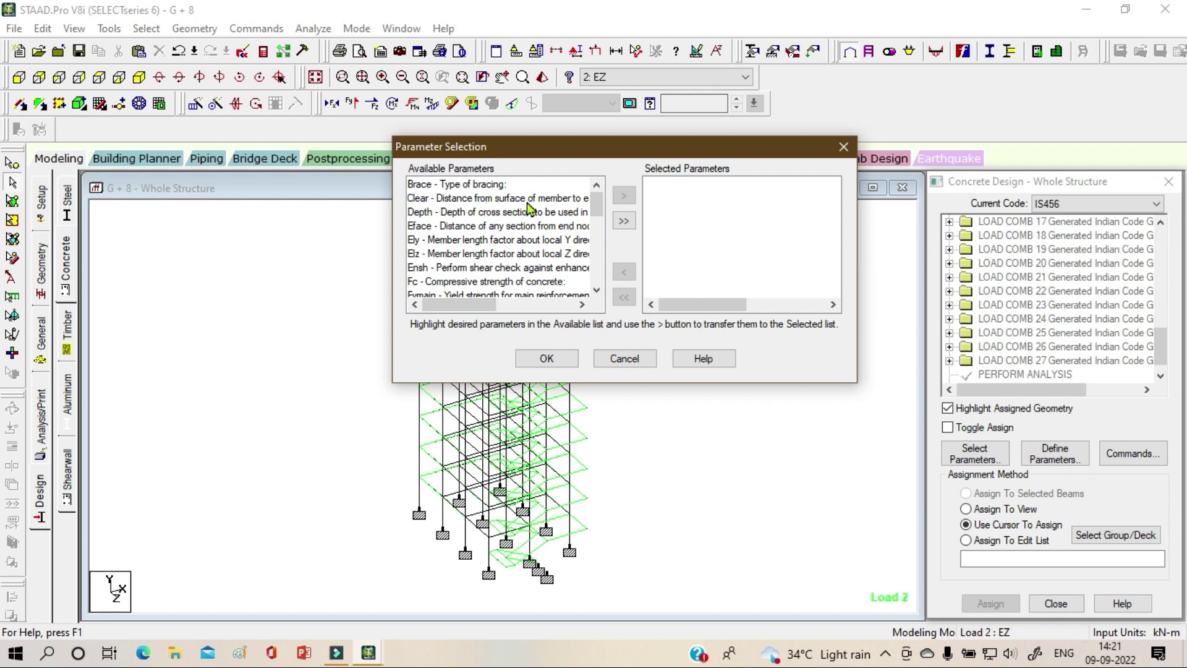
{"action": "left_click", "coordinate": [525, 281]}
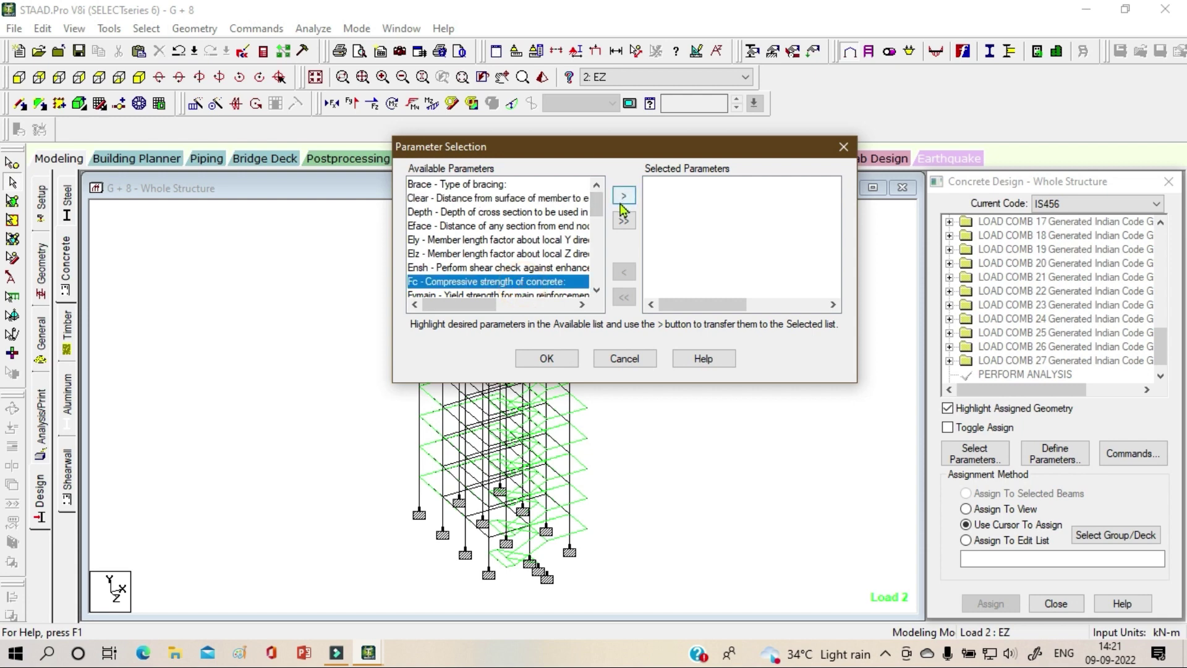
{"action": "left_click", "coordinate": [623, 195]}
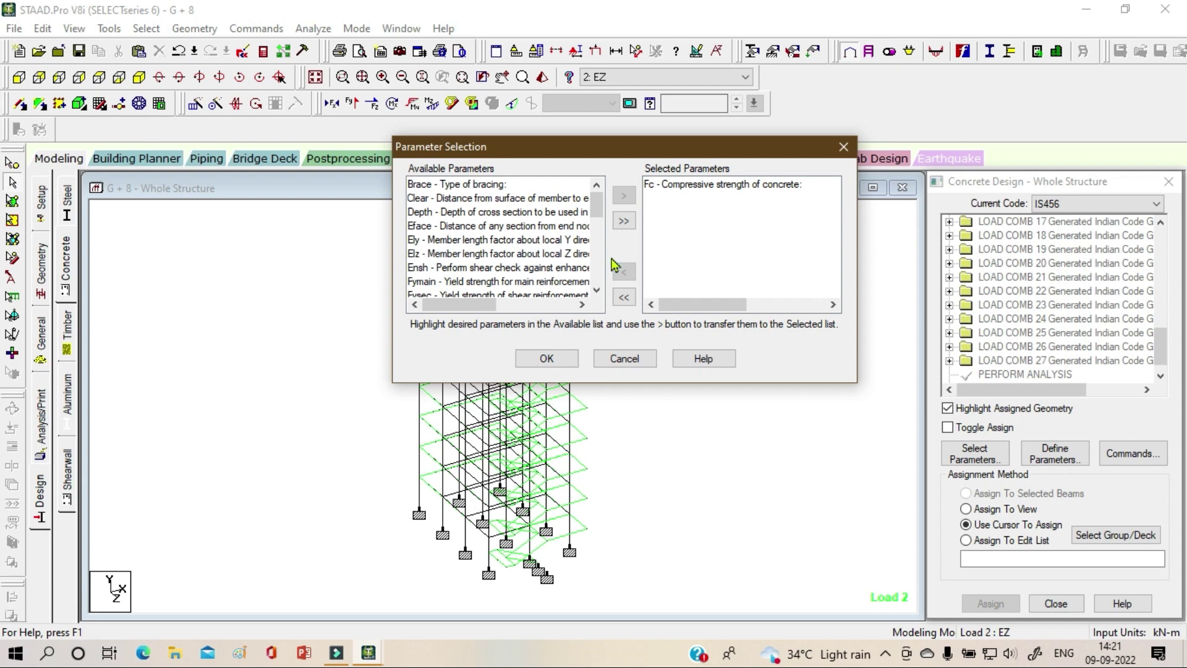
- Add the main and shear reinforcement yield strengths, Fymain and Fysec, to the selected design parameters
{"action": "scroll", "coordinate": [538, 258], "scroll_direction": "down", "scroll_amount": 1}
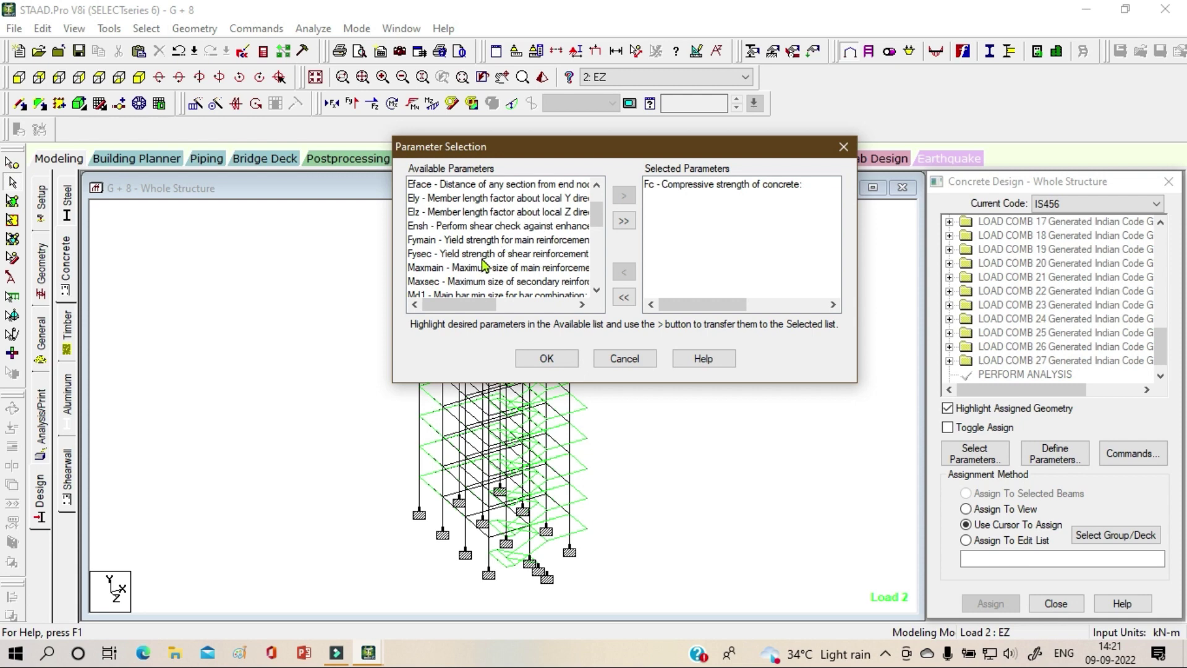
{"action": "left_click", "coordinate": [516, 241]}
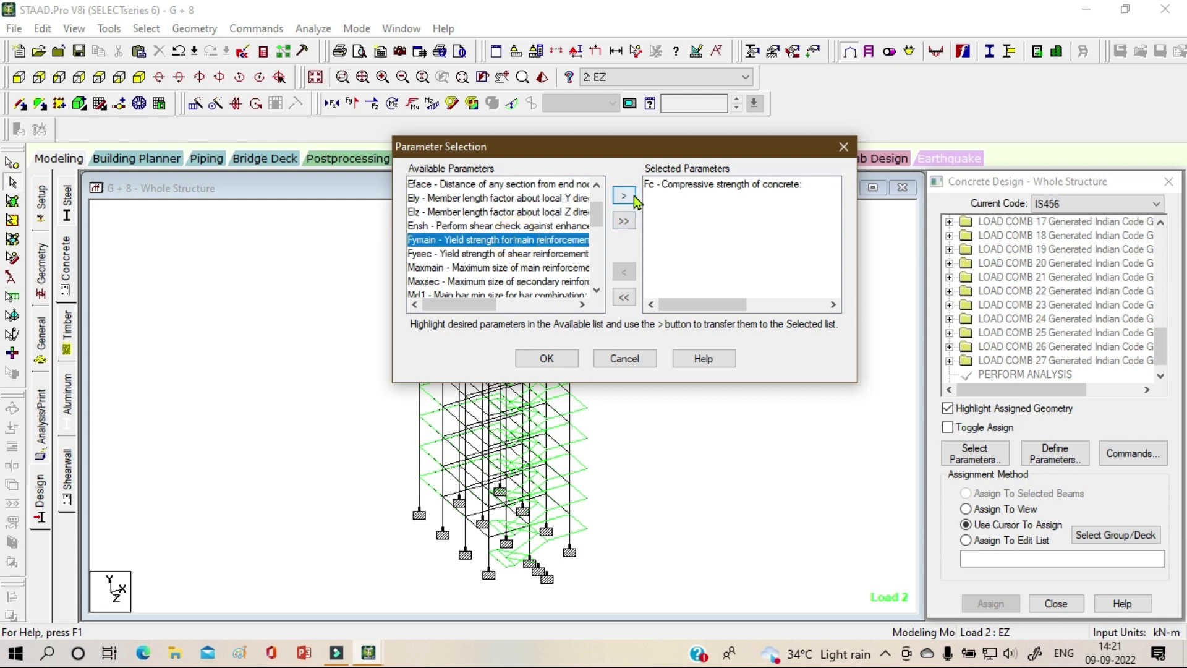
{"action": "left_click", "coordinate": [623, 196]}
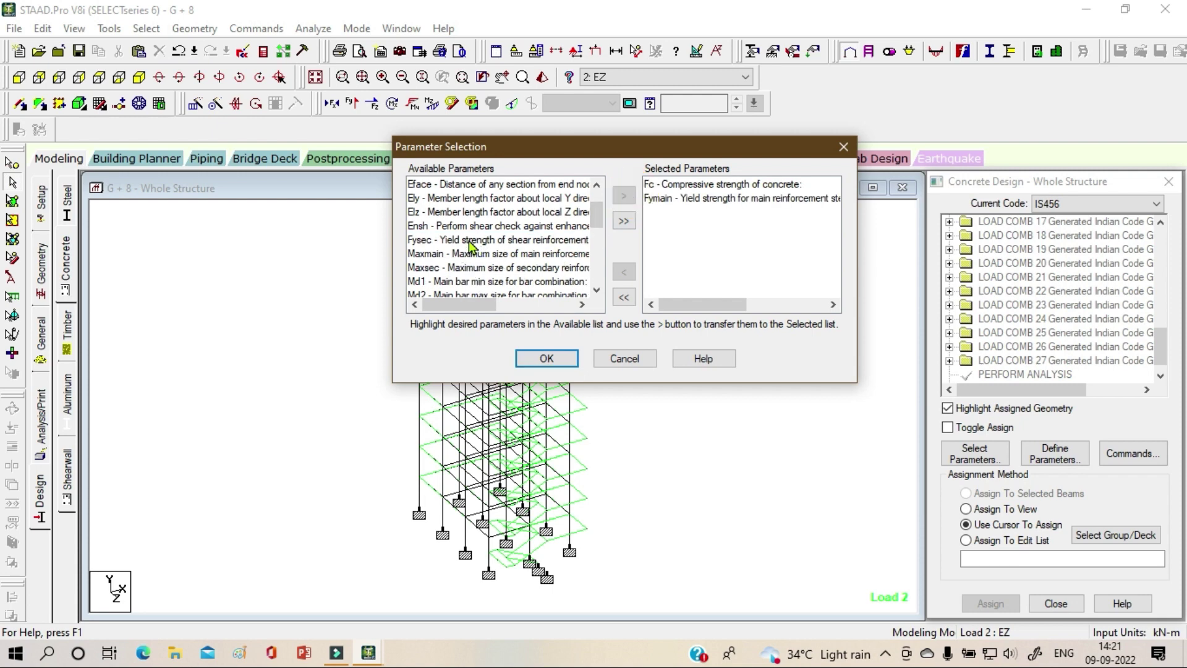
{"action": "left_click", "coordinate": [523, 241]}
{"action": "left_click", "coordinate": [624, 195]}
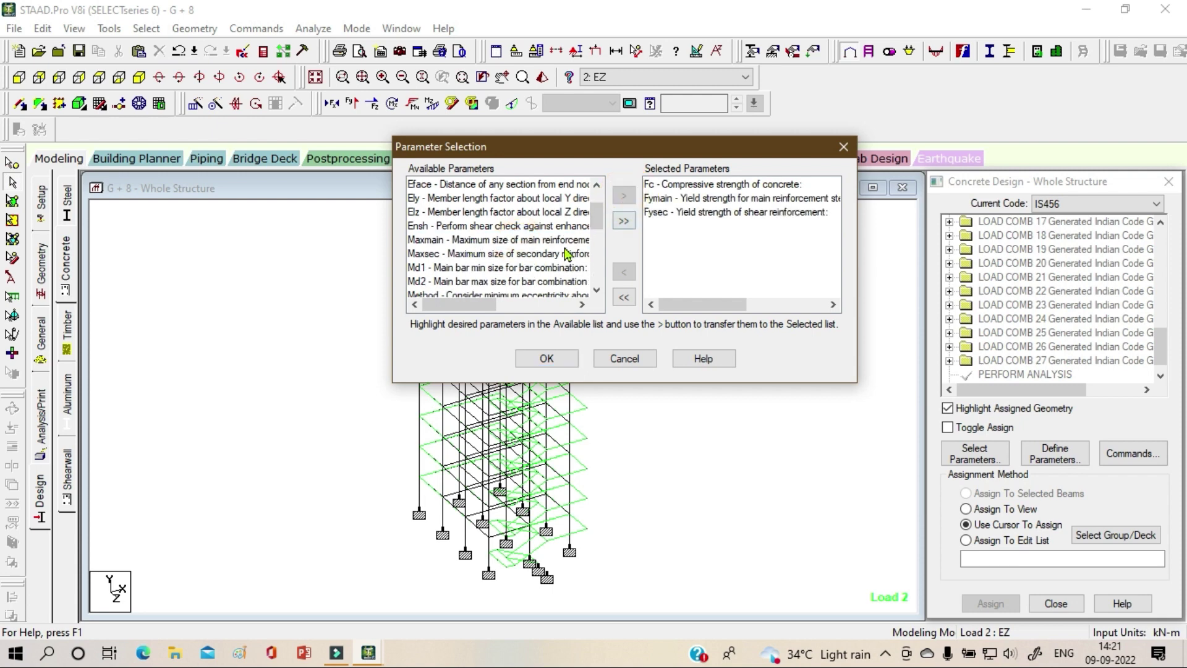
- Add the maximum main and secondary reinforcement sizes, Maxmain and Maxsec, and accept the parameter selection
{"action": "left_click", "coordinate": [500, 244]}
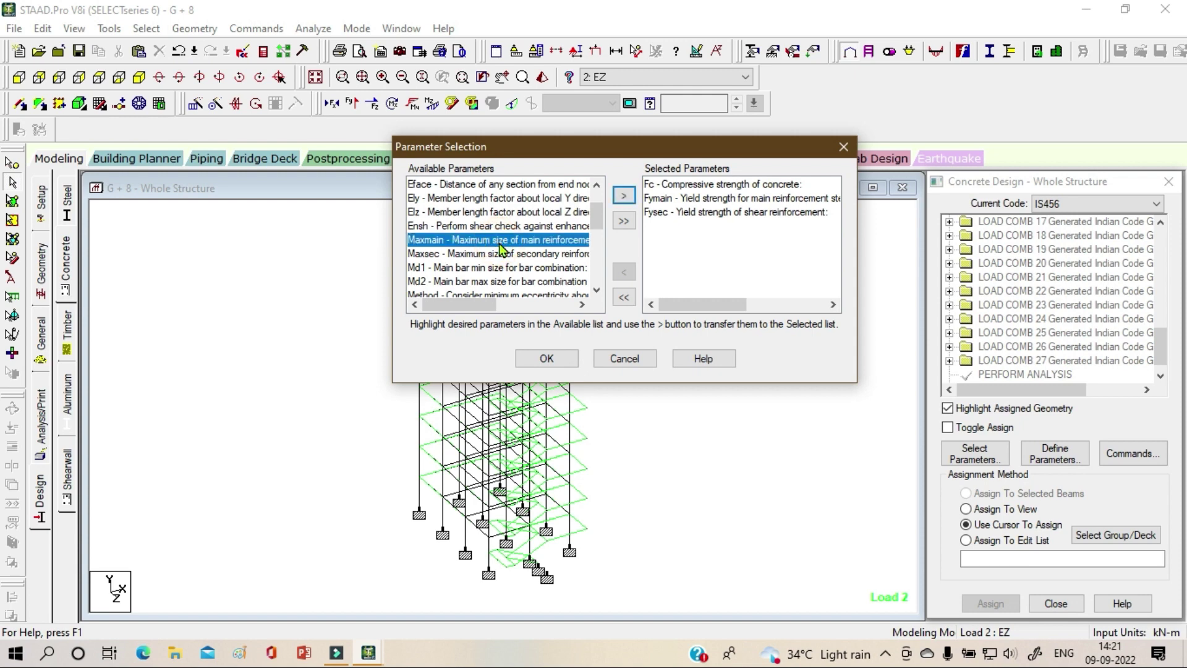
{"action": "left_click", "coordinate": [622, 196]}
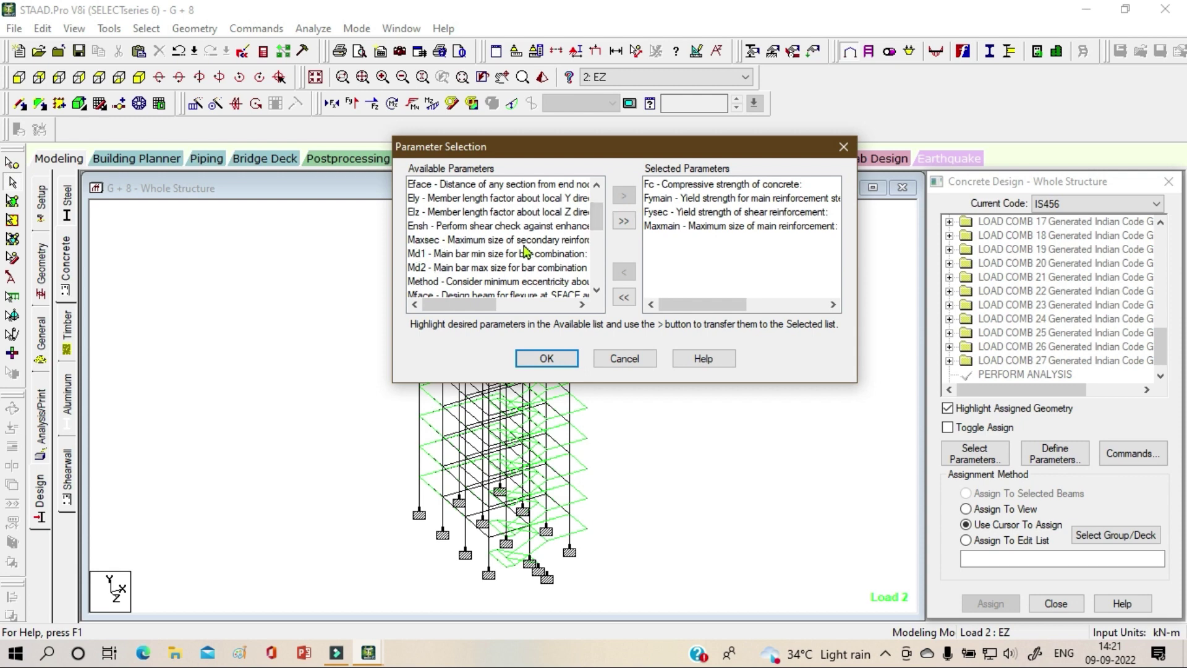
{"action": "left_click", "coordinate": [523, 242]}
{"action": "left_click", "coordinate": [623, 196]}
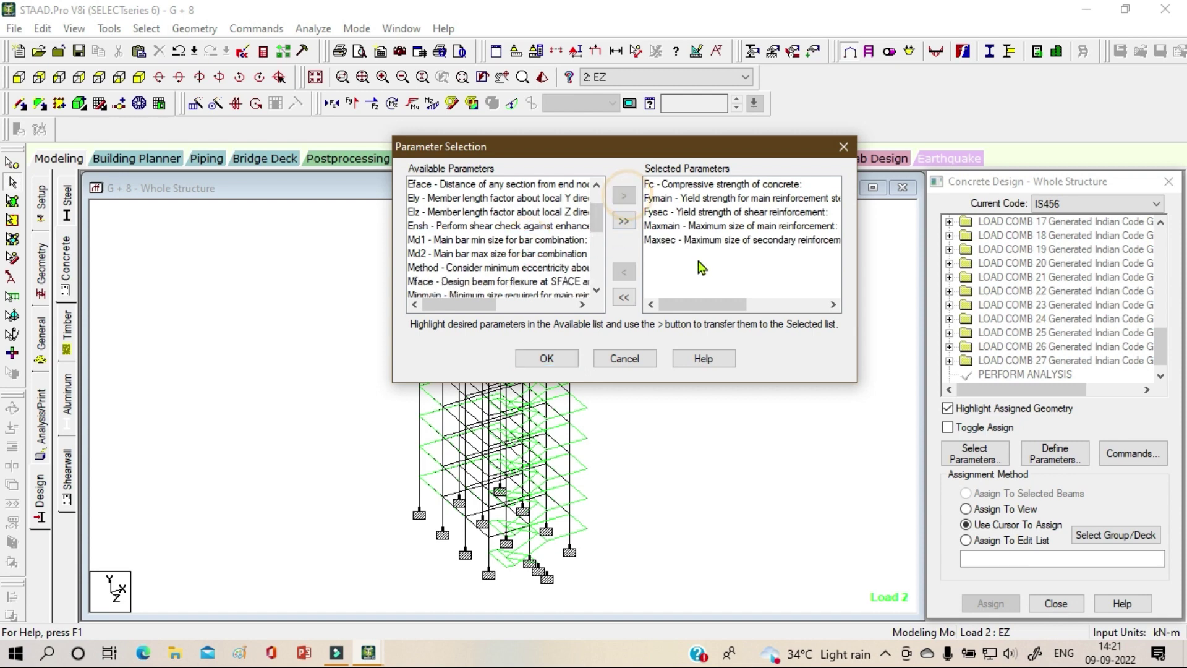
{"action": "left_click", "coordinate": [556, 363]}
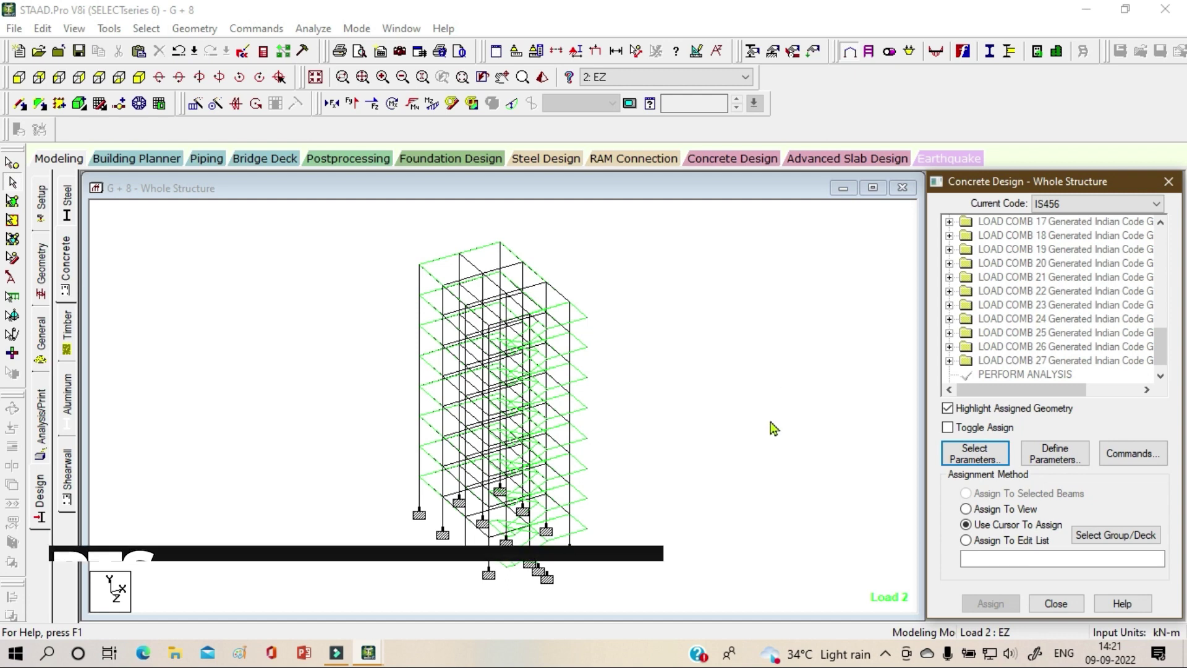
- Define the FC design parameter with a concrete compressive strength of 30000 kN/m2 and add it
{"action": "left_click", "coordinate": [1054, 458]}
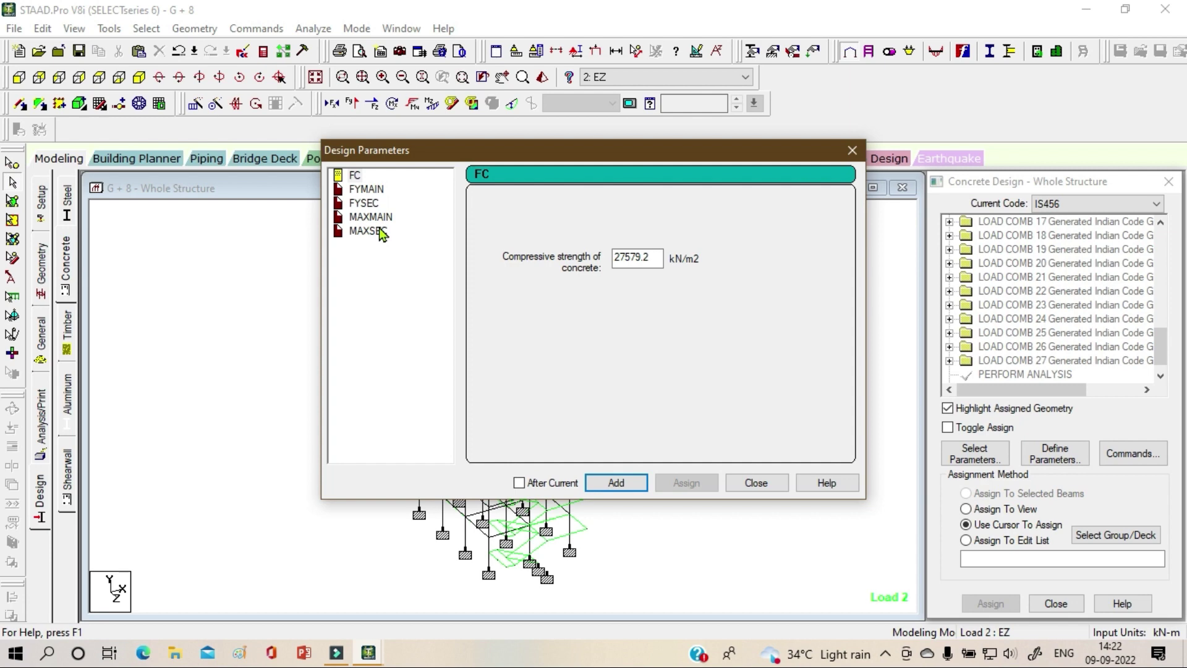
{"action": "left_click_drag", "start_coordinate": [613, 257], "coordinate": [661, 257]}
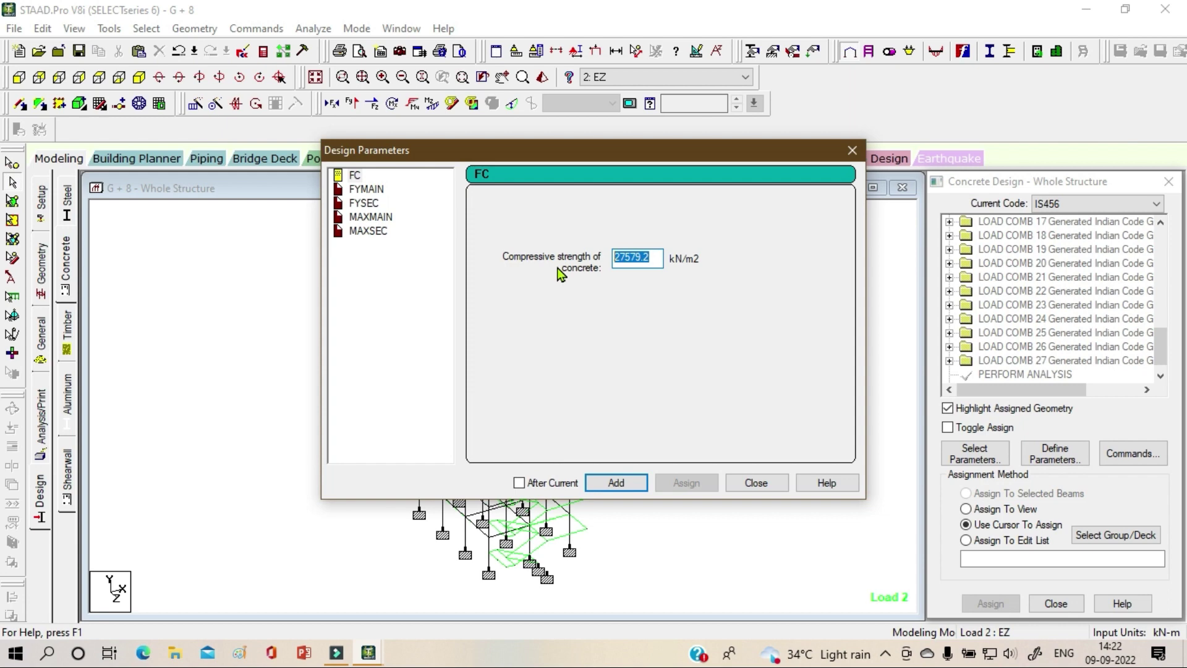
{"action": "type", "text": "30000"}
{"action": "left_click", "coordinate": [616, 482]}
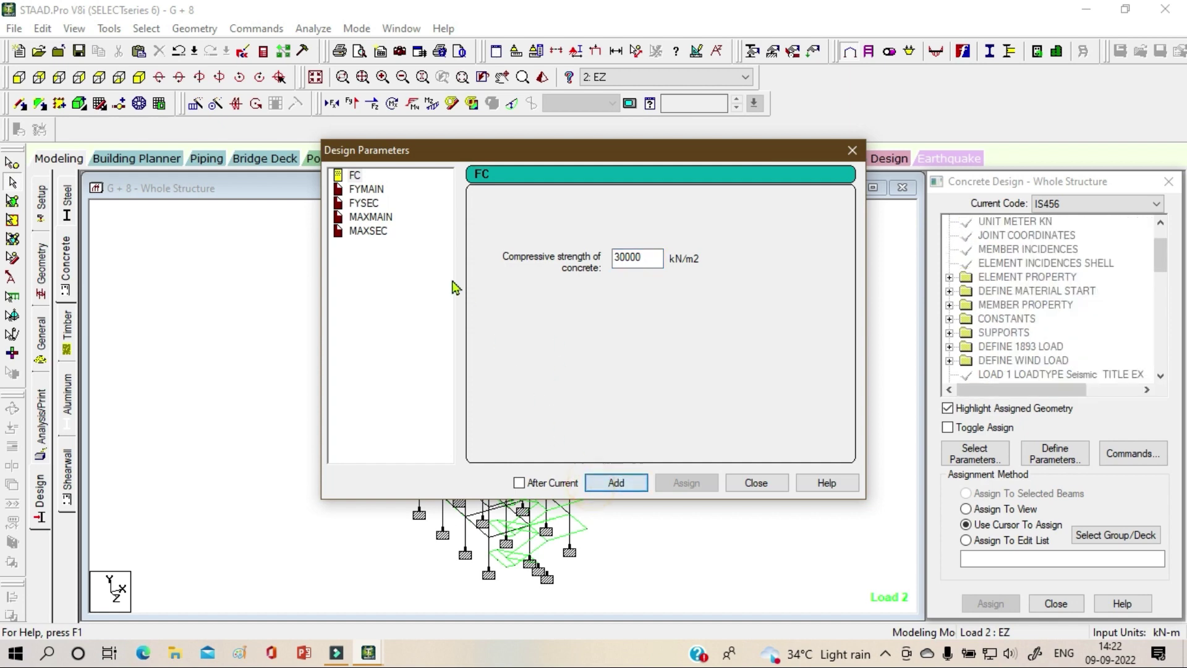
- Define the FYMAIN and FYSEC parameters with yield strengths of 500000 kN/m2 for main and shear reinforcement, and add them
{"action": "left_click", "coordinate": [363, 189]}
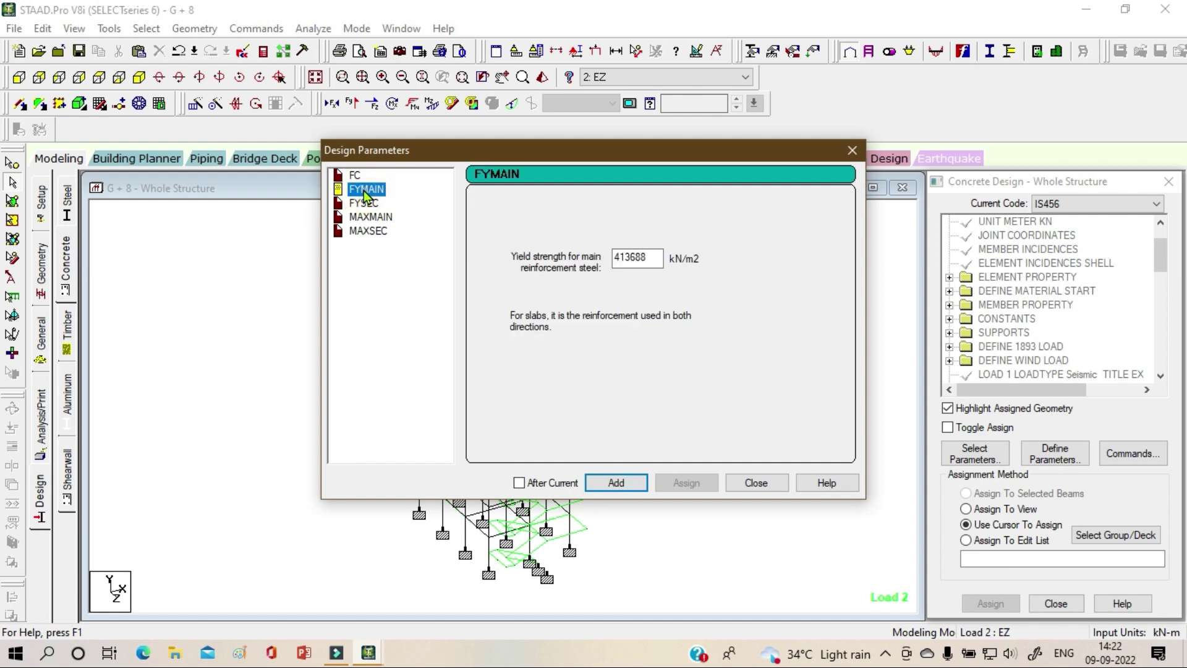
{"action": "double_click", "coordinate": [657, 258]}
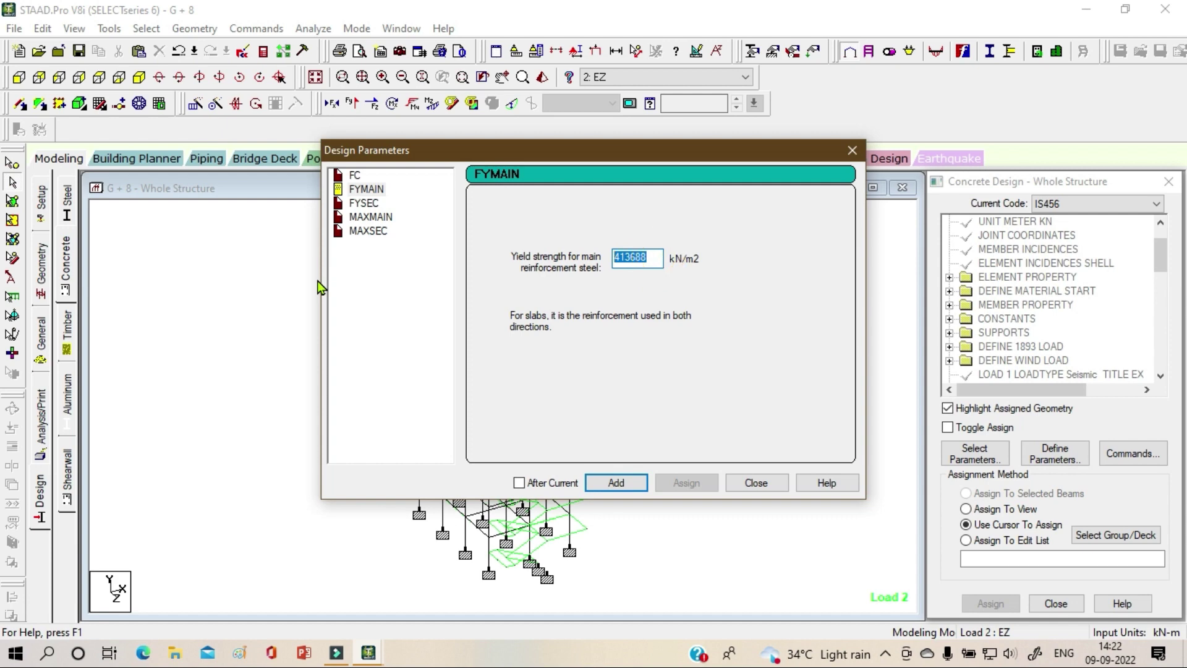
{"action": "type", "text": "500000"}
{"action": "left_click", "coordinate": [364, 203]}
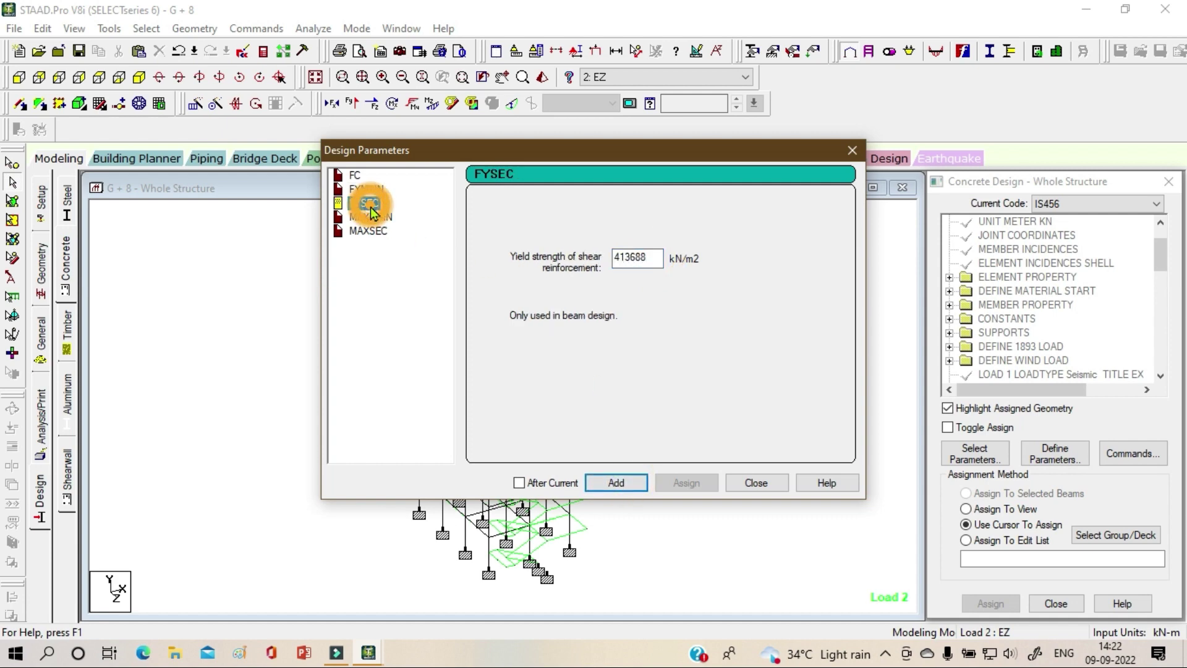
{"action": "double_click", "coordinate": [639, 258]}
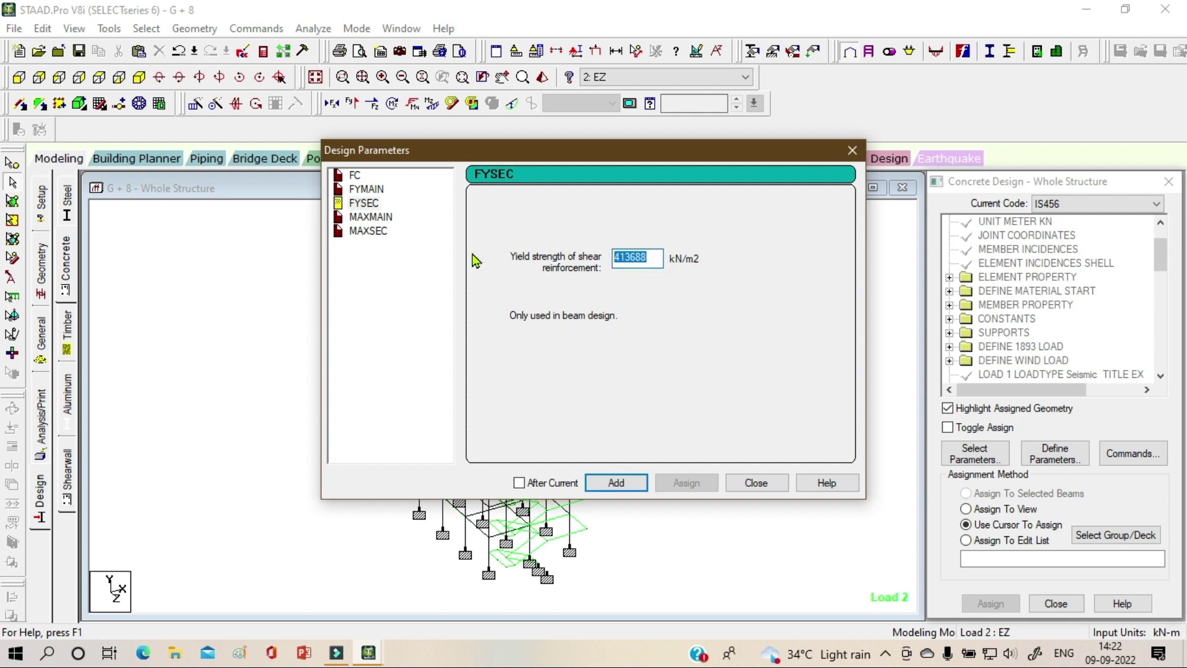
{"action": "type", "text": "500000"}
{"action": "left_click", "coordinate": [623, 482]}
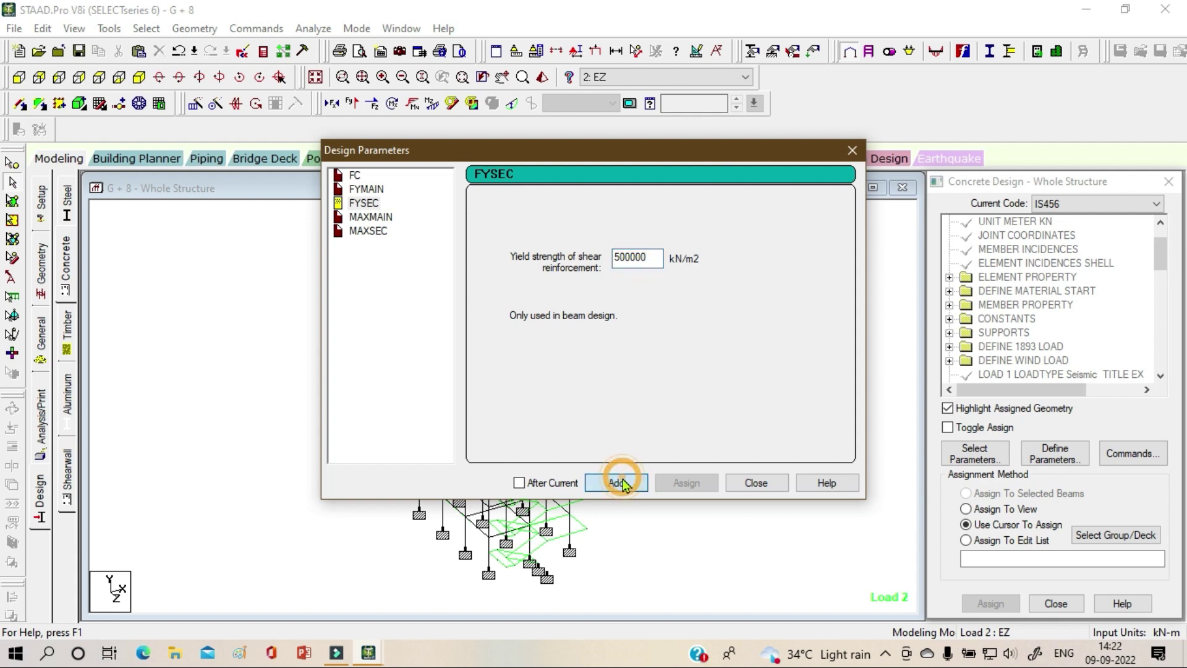
- Add MAXMAIN with a maximum main bar size of 20 mm and MAXSEC with 16 mm, and finish defining parameters
{"action": "left_click", "coordinate": [368, 219]}
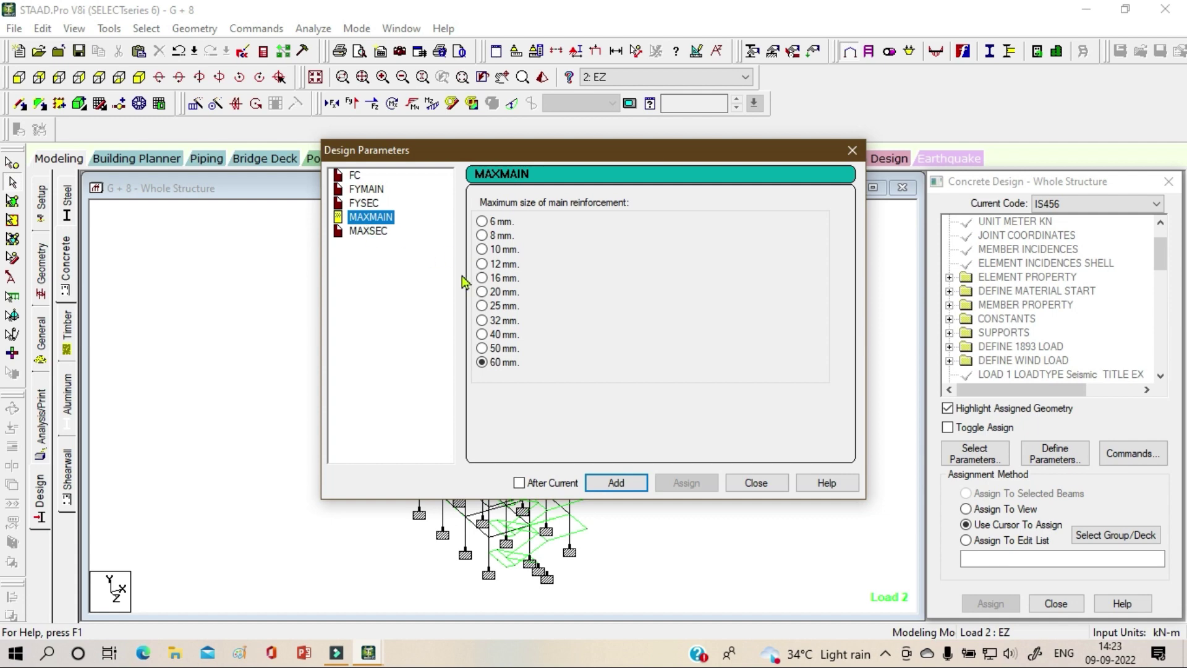
{"action": "left_click", "coordinate": [503, 292]}
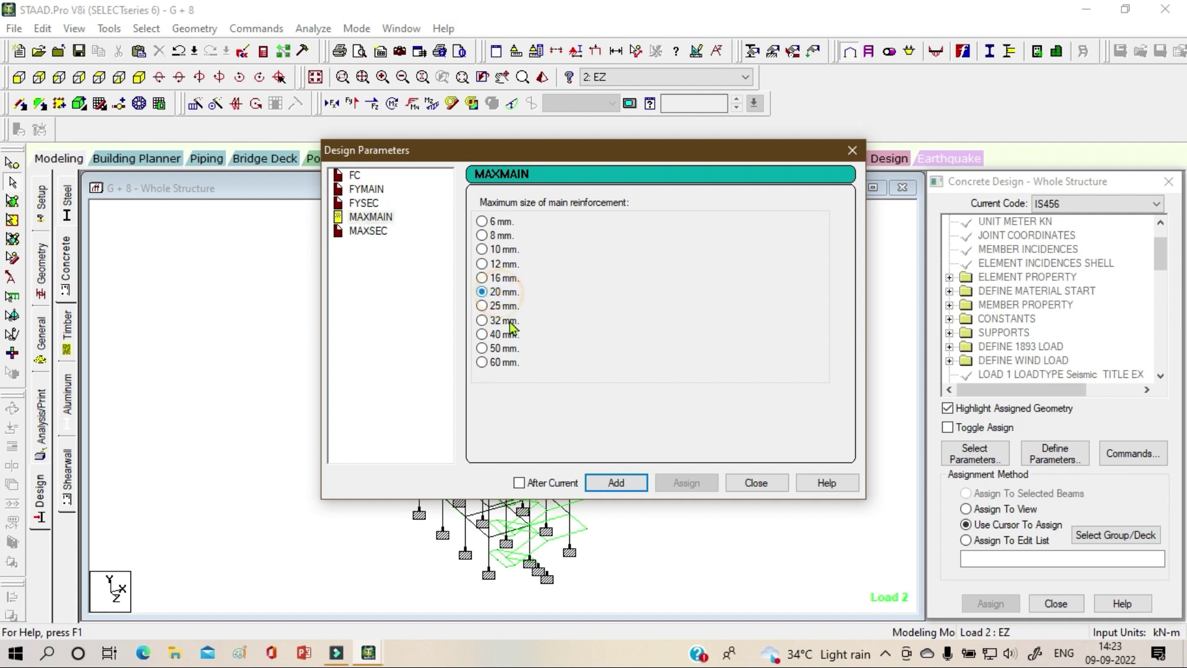
{"action": "left_click", "coordinate": [607, 482]}
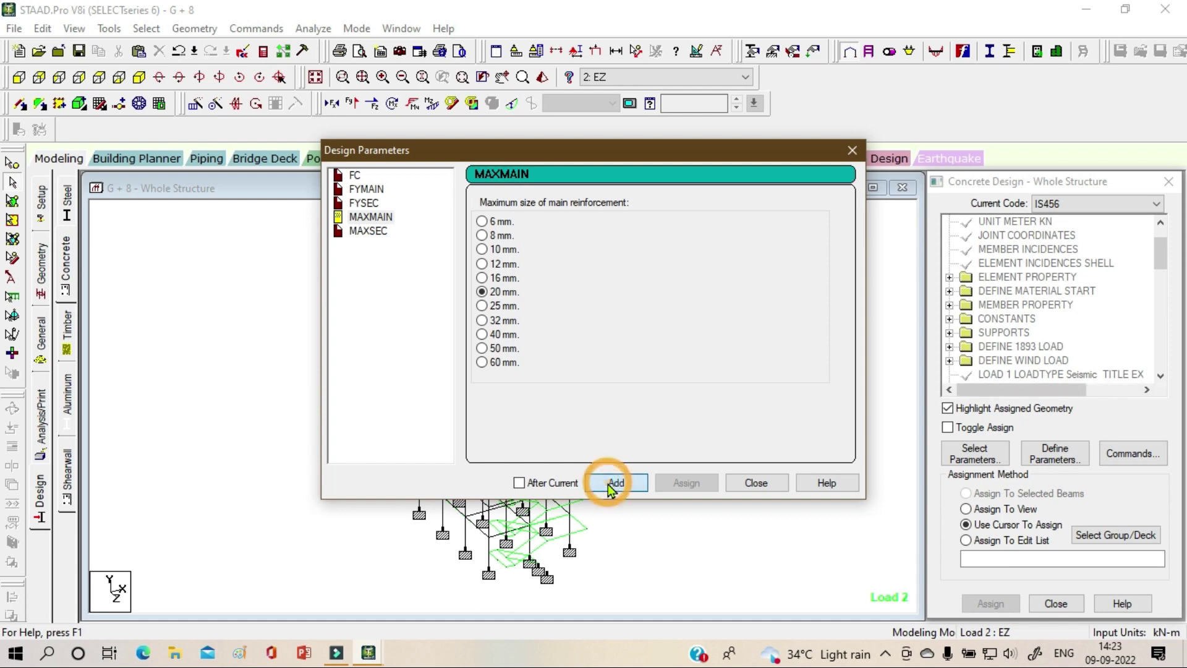
{"action": "left_click", "coordinate": [373, 231]}
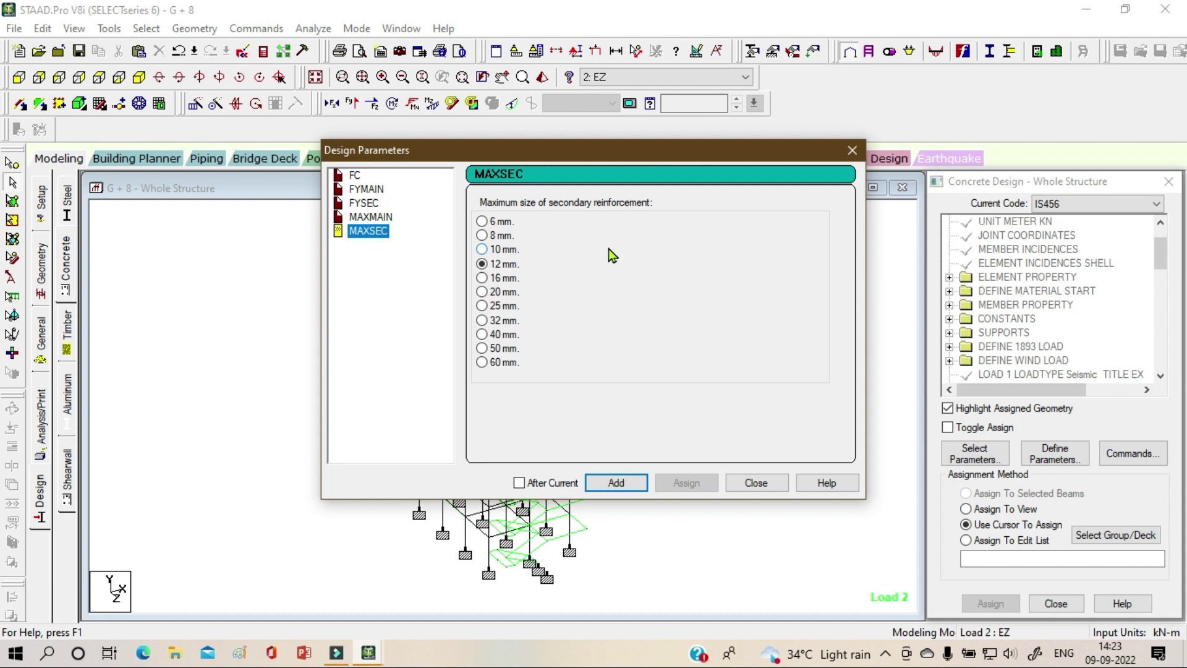
{"action": "left_click", "coordinate": [483, 278]}
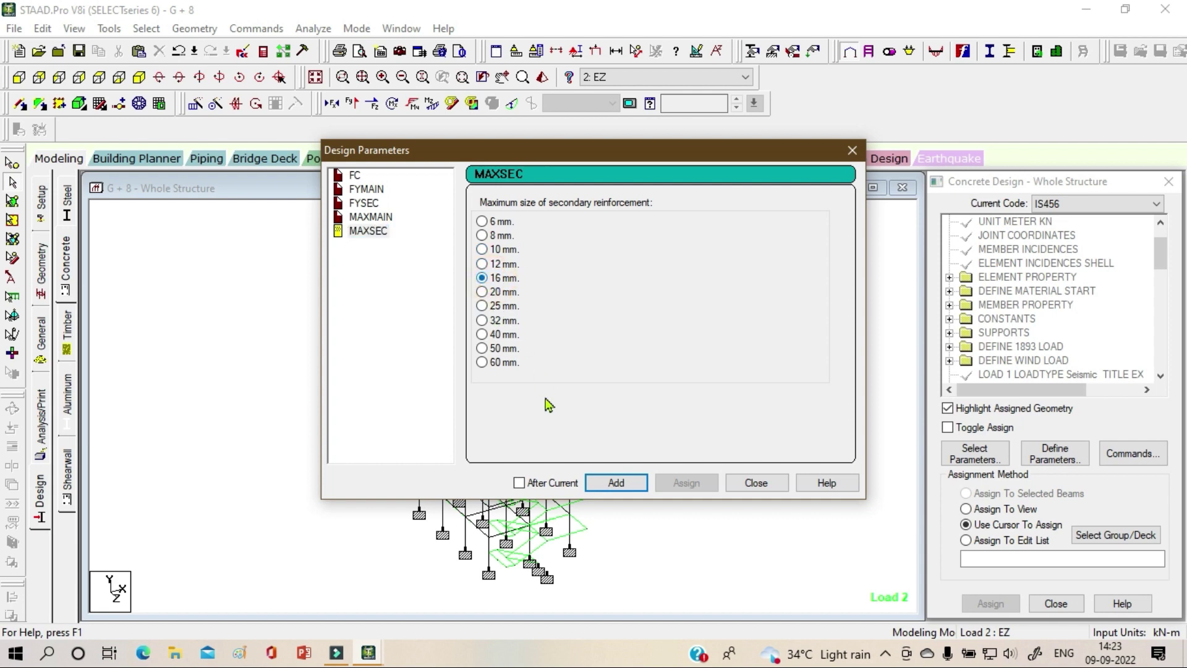
{"action": "left_click", "coordinate": [617, 488]}
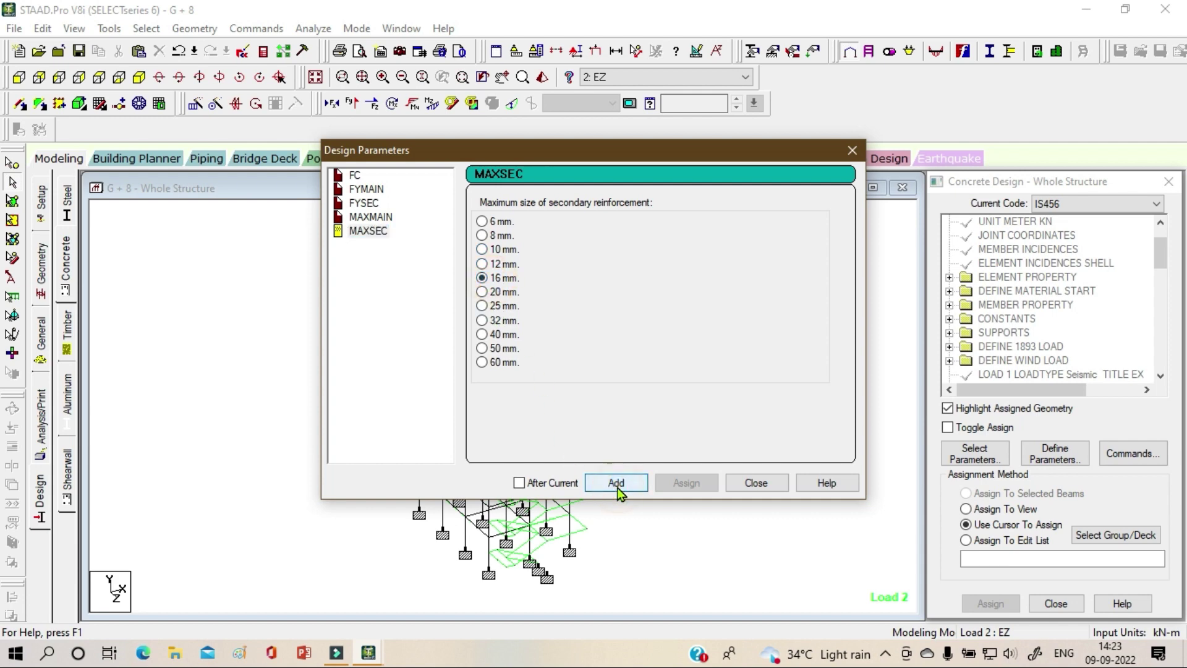
{"action": "left_click", "coordinate": [740, 490]}
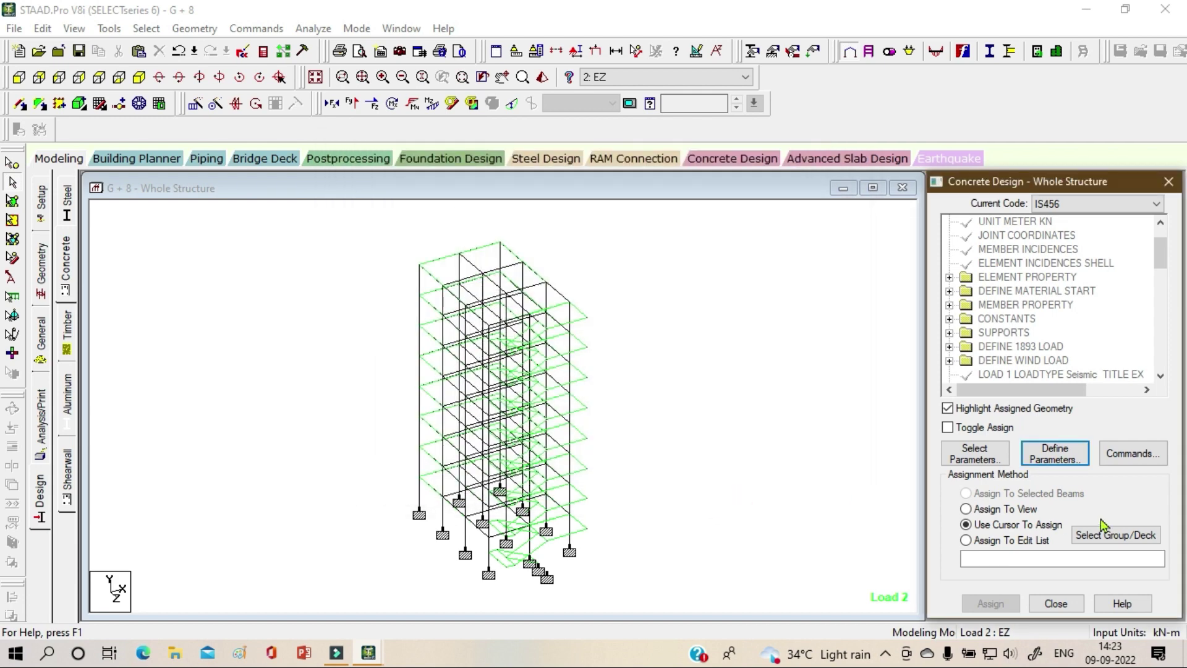
- Add the DESIGN BEAM and DESIGN COLUMN commands to the concrete design
{"action": "left_click", "coordinate": [1132, 453]}
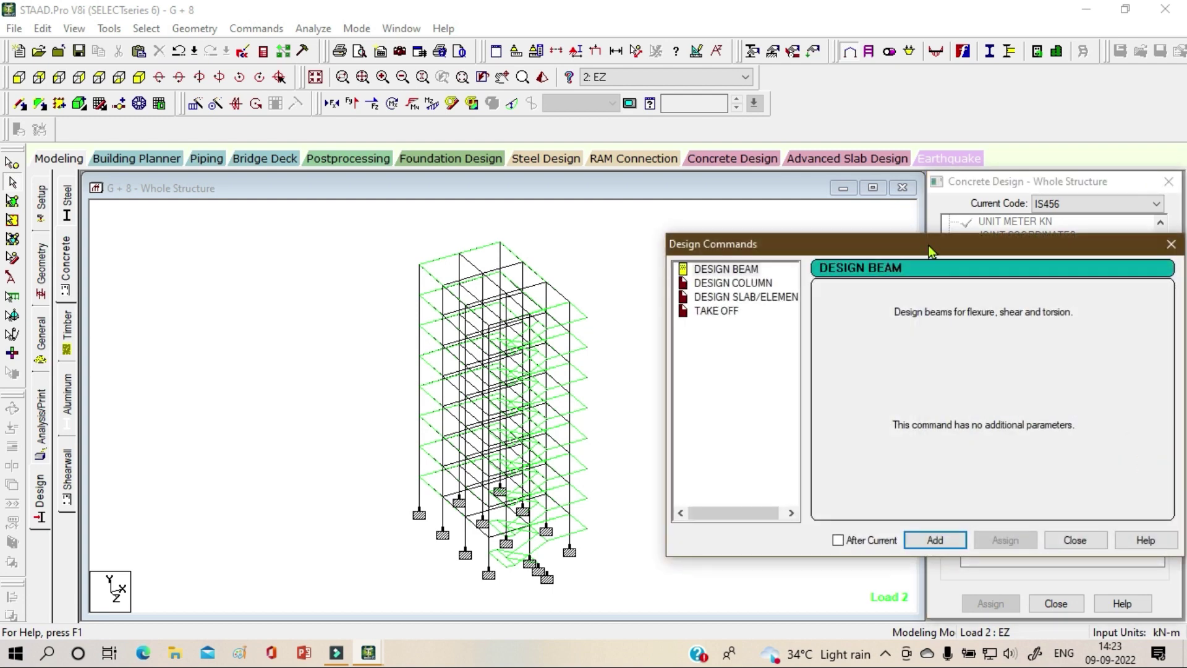
{"action": "left_click_drag", "start_coordinate": [930, 245], "coordinate": [613, 102]}
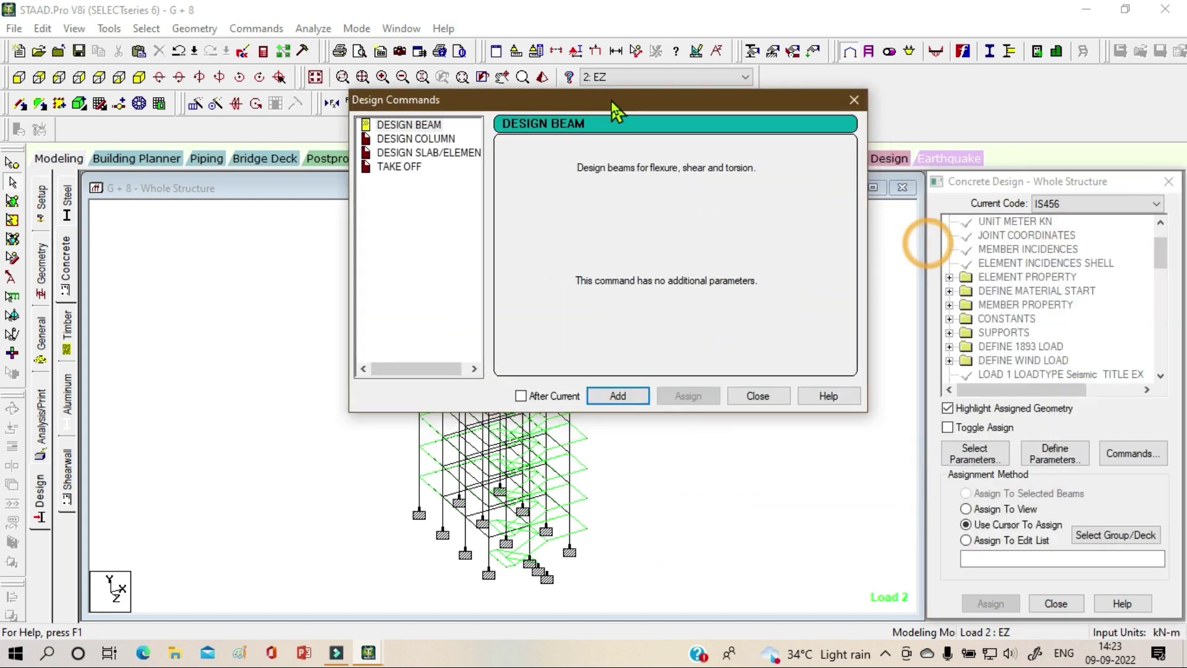
{"action": "left_click", "coordinate": [410, 125]}
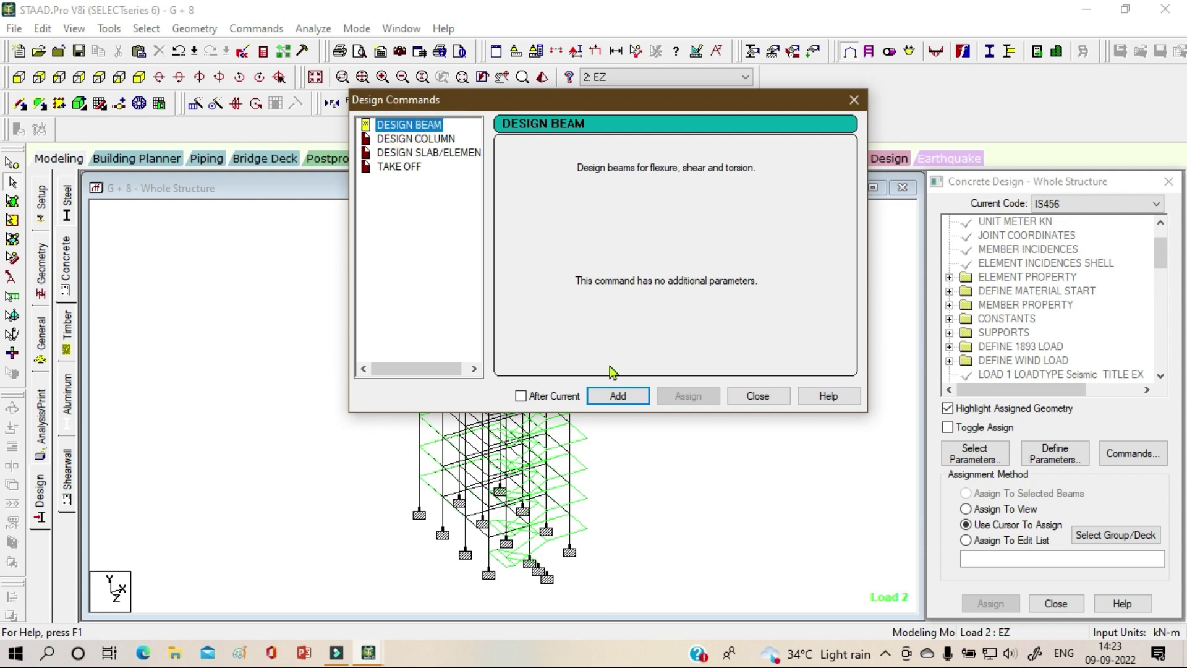
{"action": "left_click", "coordinate": [618, 396]}
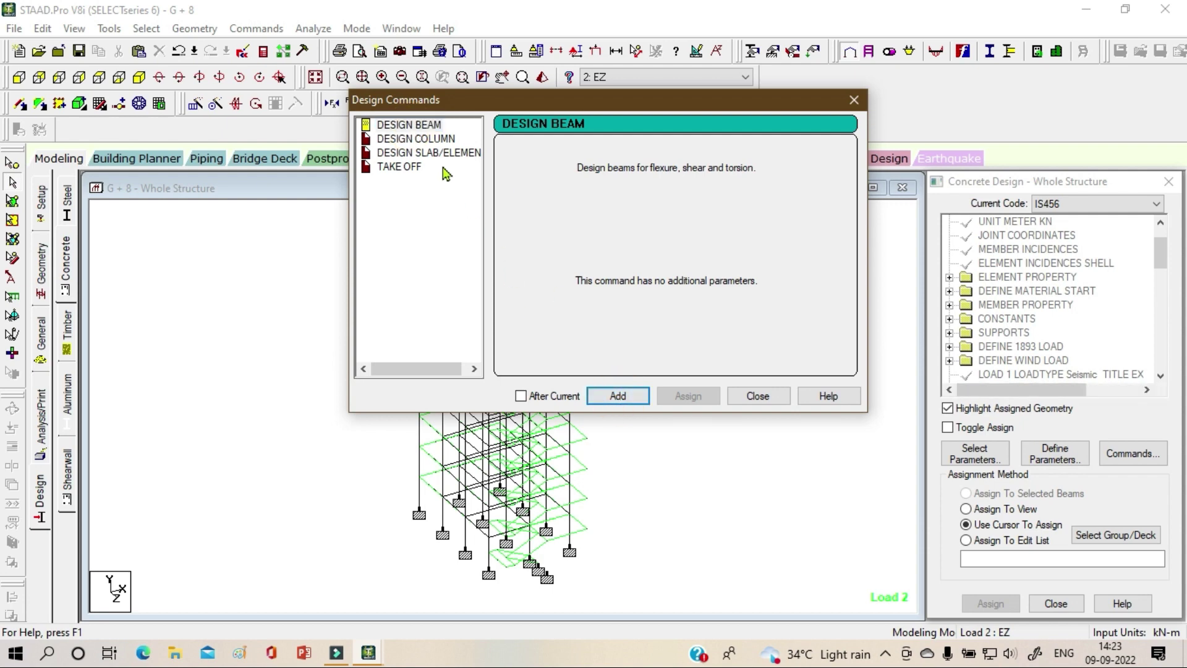
{"action": "left_click", "coordinate": [428, 144]}
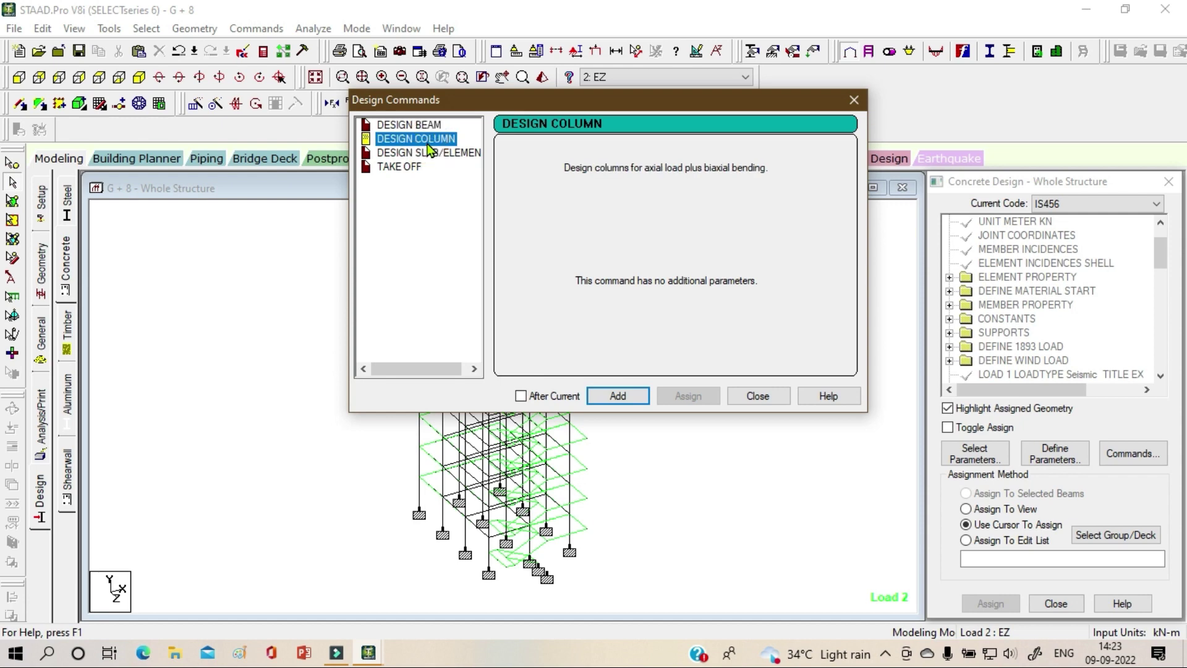
{"action": "left_click", "coordinate": [618, 395]}
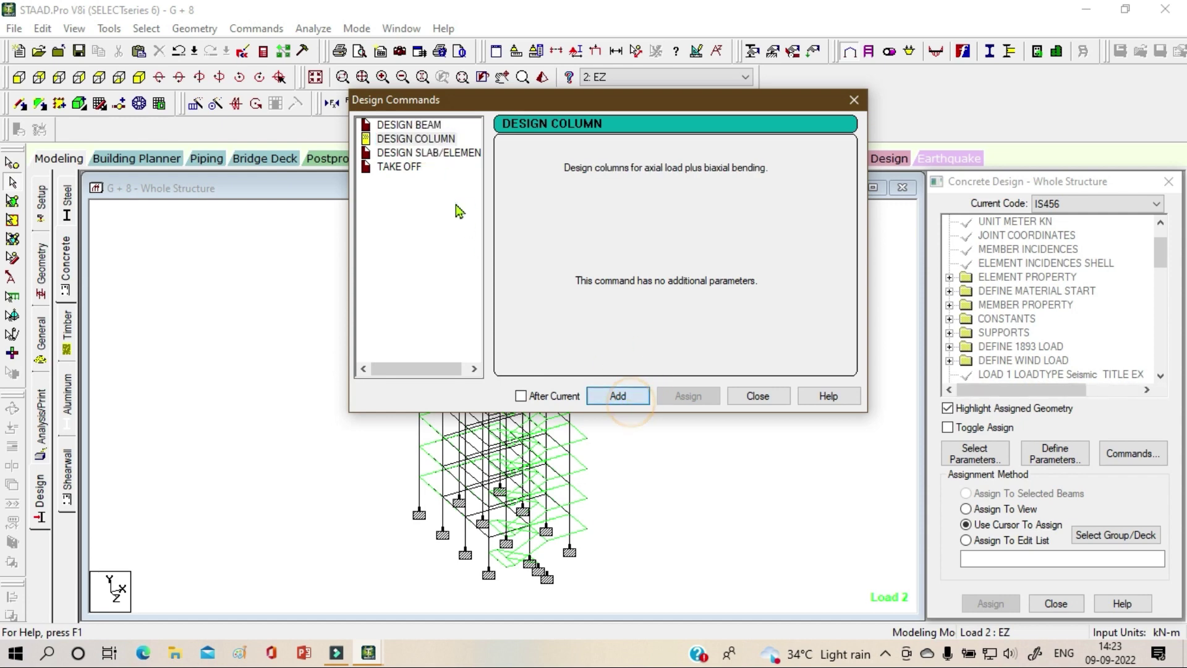
- Add the DESIGN SLAB/ELEMENT and TAKE OFF commands and finish adding design commands
{"action": "left_click", "coordinate": [444, 160]}
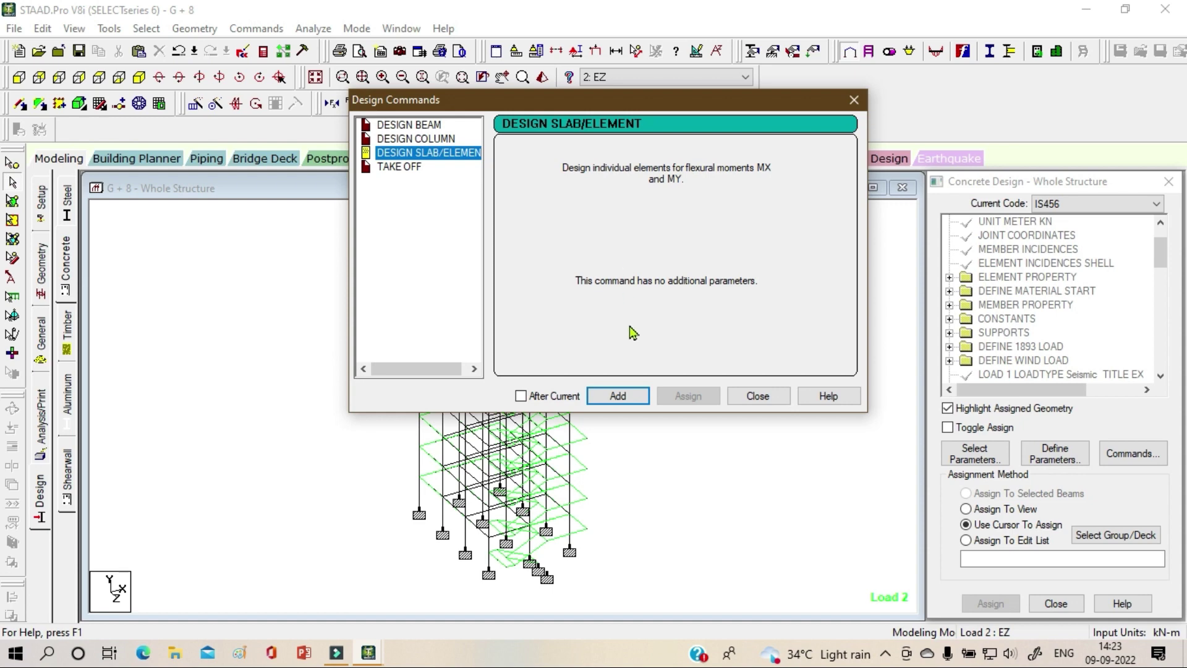
{"action": "left_click", "coordinate": [618, 396]}
{"action": "left_click", "coordinate": [395, 166]}
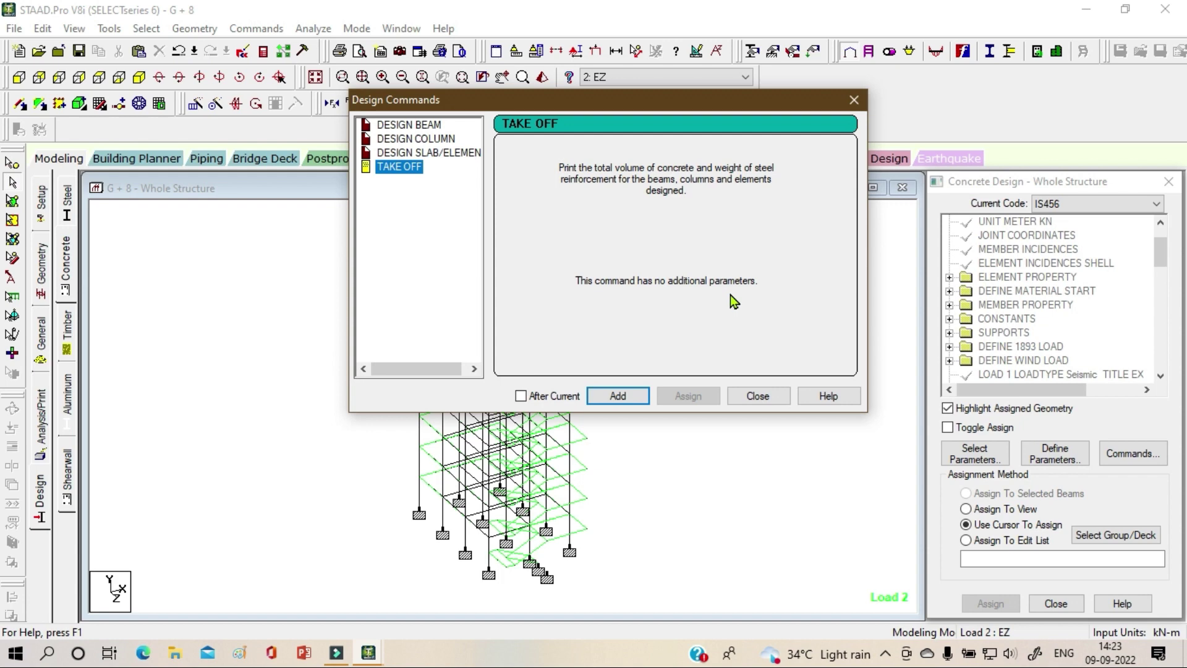
{"action": "left_click", "coordinate": [643, 397]}
{"action": "left_click", "coordinate": [764, 397]}
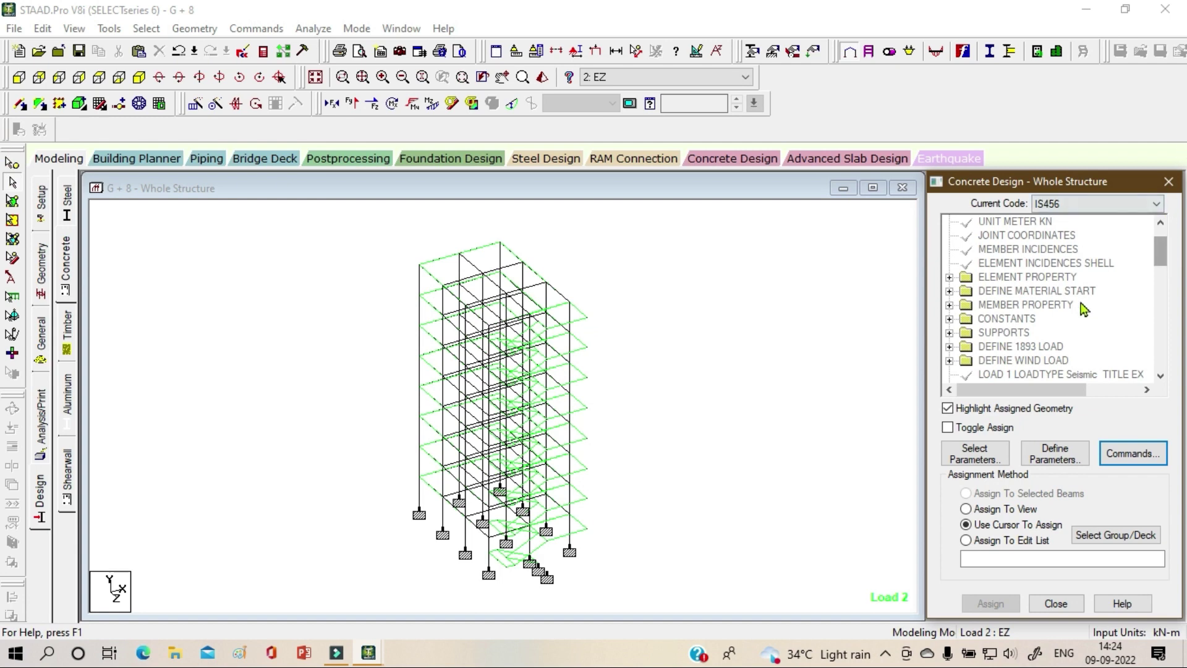
- Assign the FC 30000 concrete strength parameter to the entire structure using the Assign To View method
{"action": "scroll", "coordinate": [1079, 309], "scroll_direction": "down", "scroll_amount": 5}
{"action": "scroll", "coordinate": [1078, 328], "scroll_direction": "down", "scroll_amount": 1}
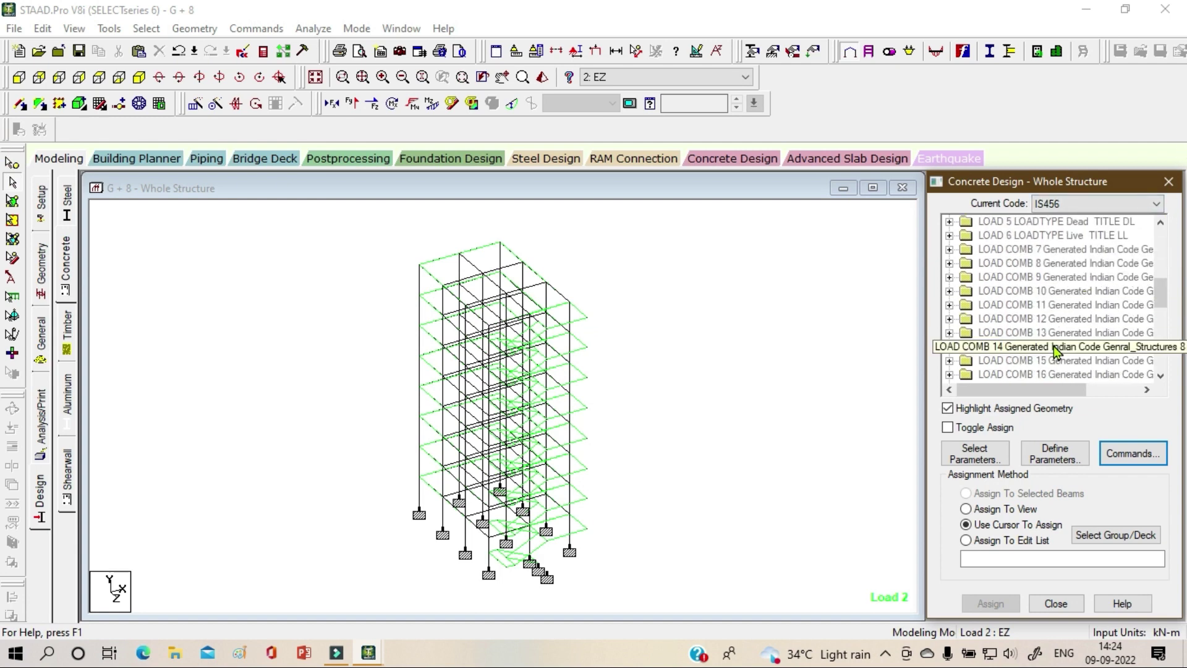
{"action": "scroll", "coordinate": [1075, 319], "scroll_direction": "down", "scroll_amount": 5}
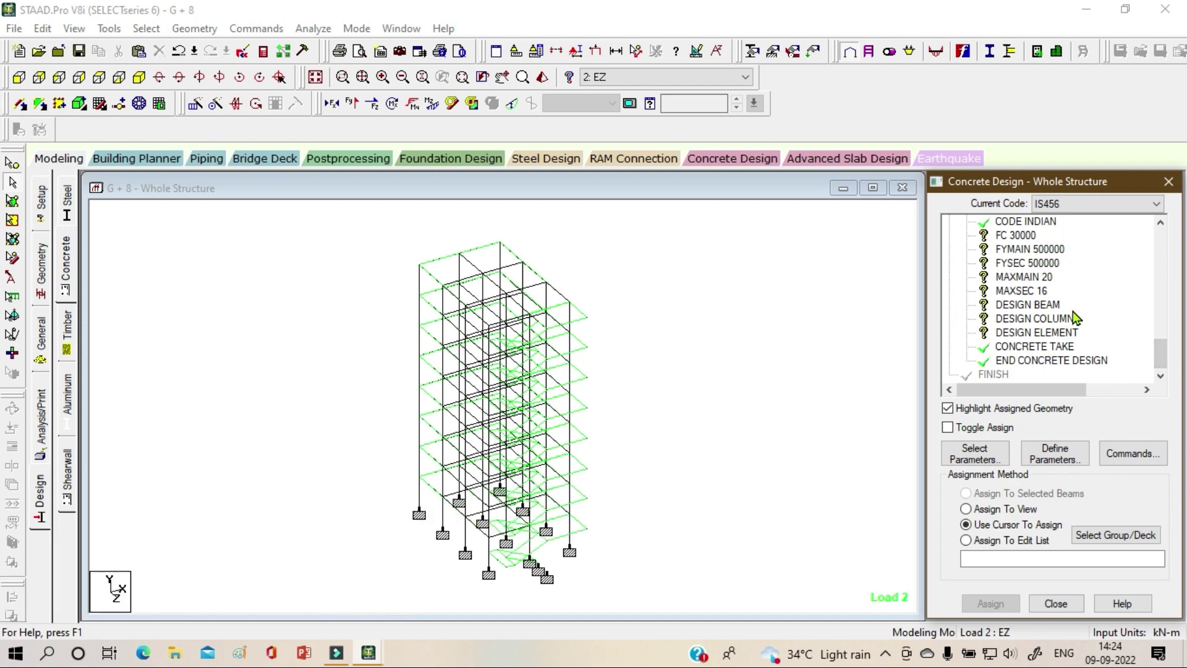
{"action": "left_click", "coordinate": [1015, 237]}
{"action": "left_click", "coordinate": [1004, 509]}
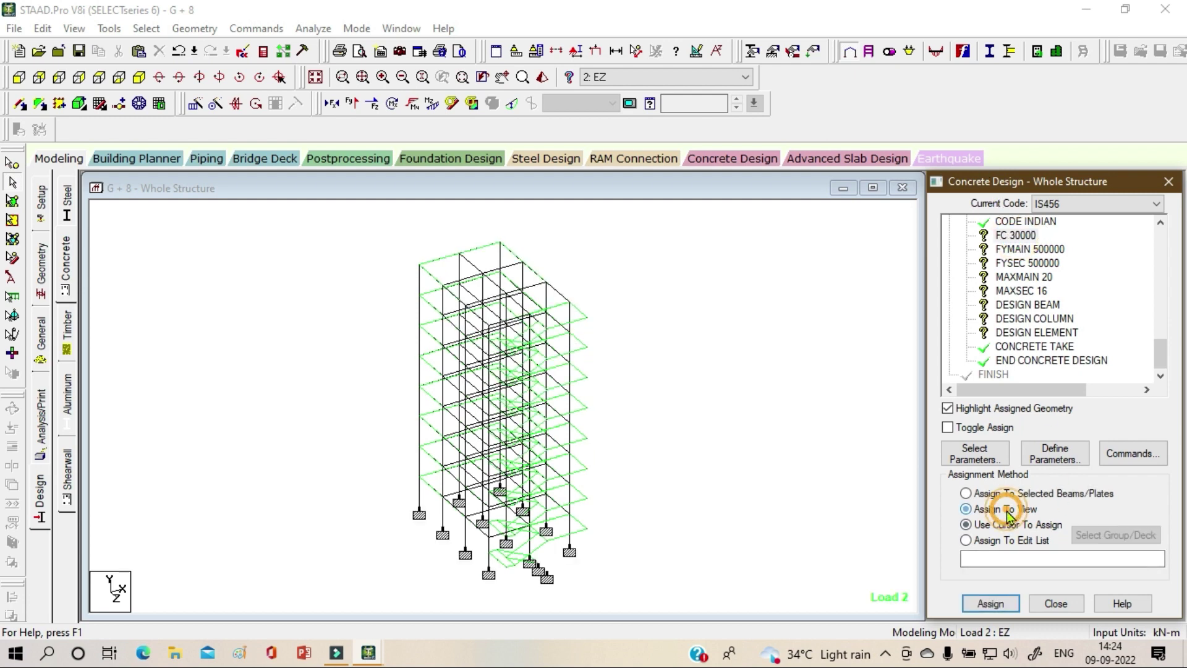
{"action": "left_click", "coordinate": [990, 603]}
{"action": "left_click", "coordinate": [1065, 440]}
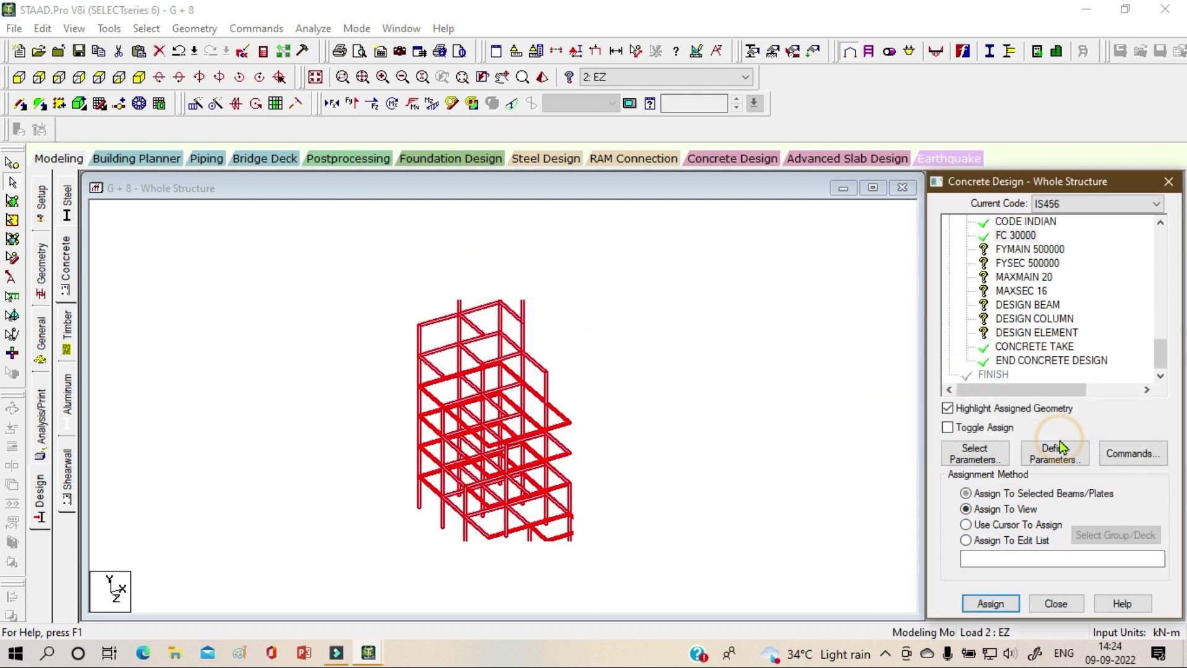
- Assign the FYMAIN 500000 main reinforcement parameter to the entire structure in view
{"action": "left_click", "coordinate": [1029, 248]}
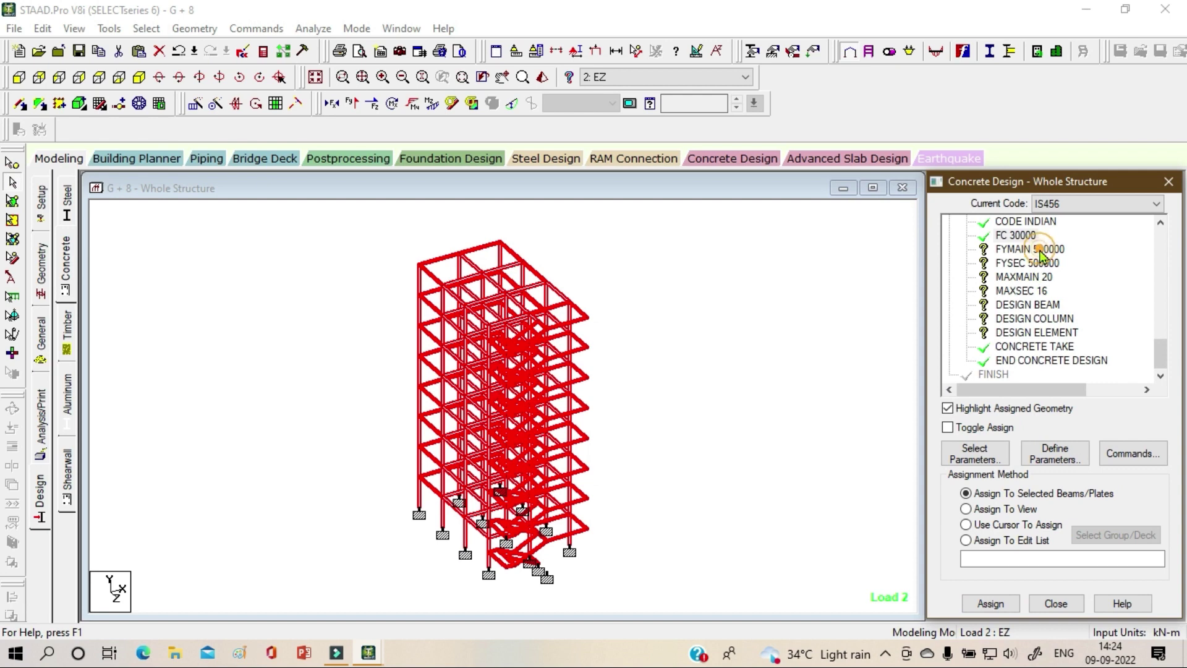
{"action": "left_click", "coordinate": [1001, 525]}
{"action": "left_click", "coordinate": [1001, 509]}
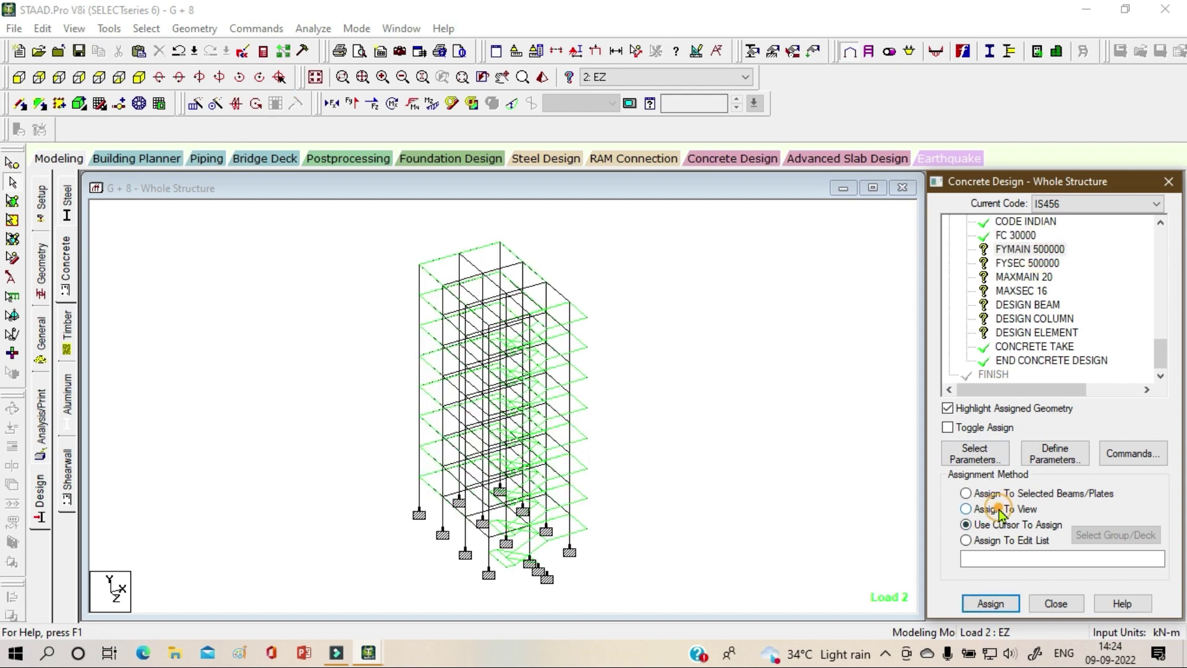
{"action": "left_click", "coordinate": [989, 602]}
{"action": "left_click", "coordinate": [1064, 440]}
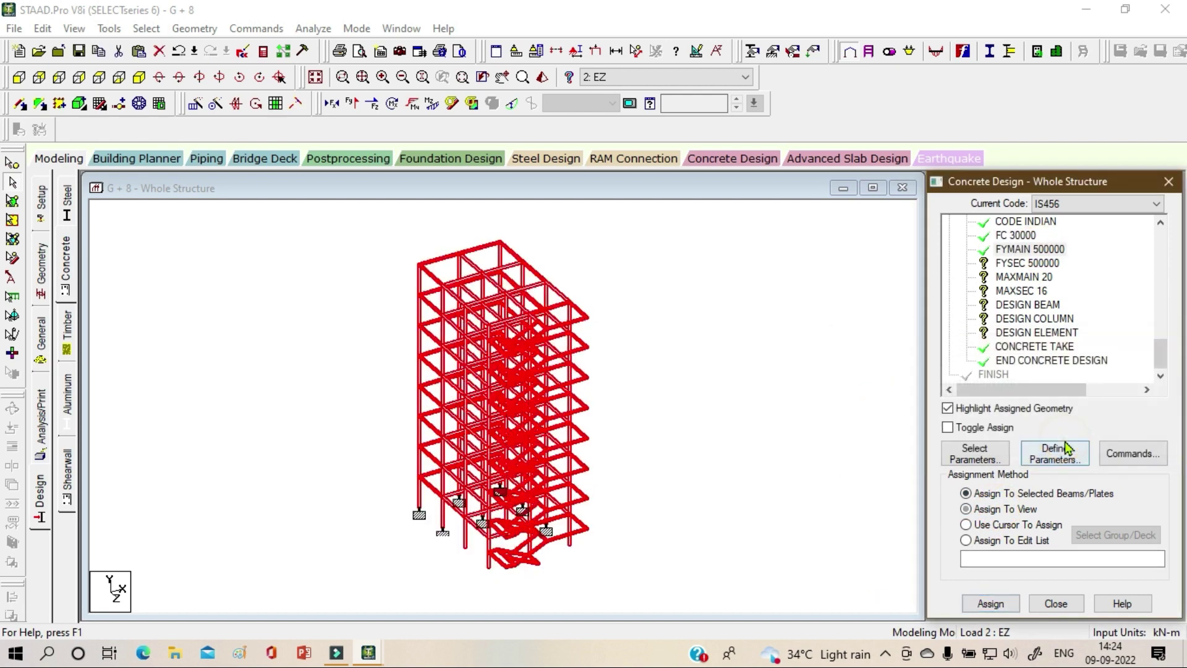
- Assign the FYSEC 500000 shear reinforcement parameter to all beams in view
{"action": "left_click", "coordinate": [1044, 263]}
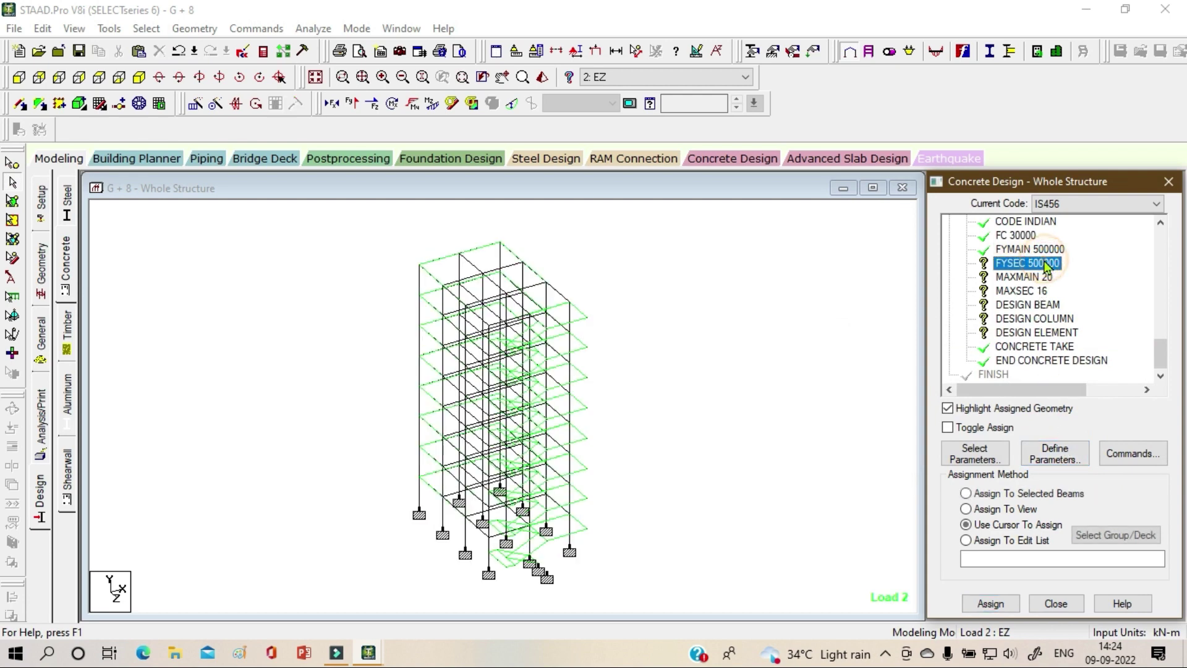
{"action": "left_click", "coordinate": [996, 509]}
{"action": "left_click", "coordinate": [990, 602]}
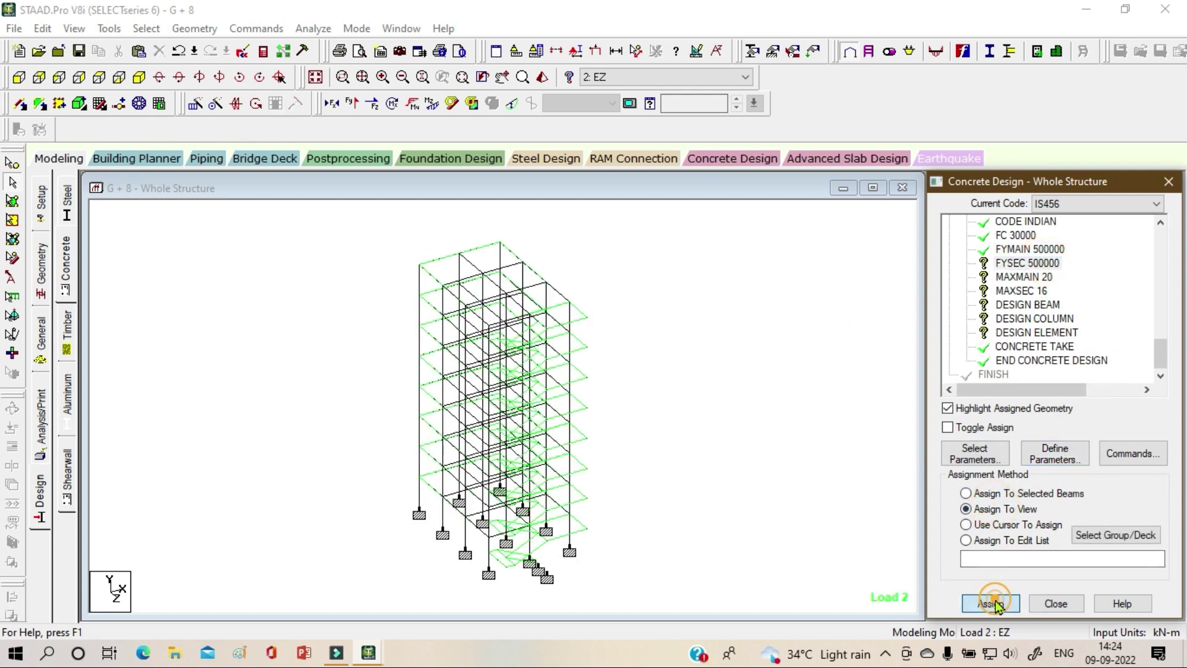
{"action": "left_click", "coordinate": [1065, 440]}
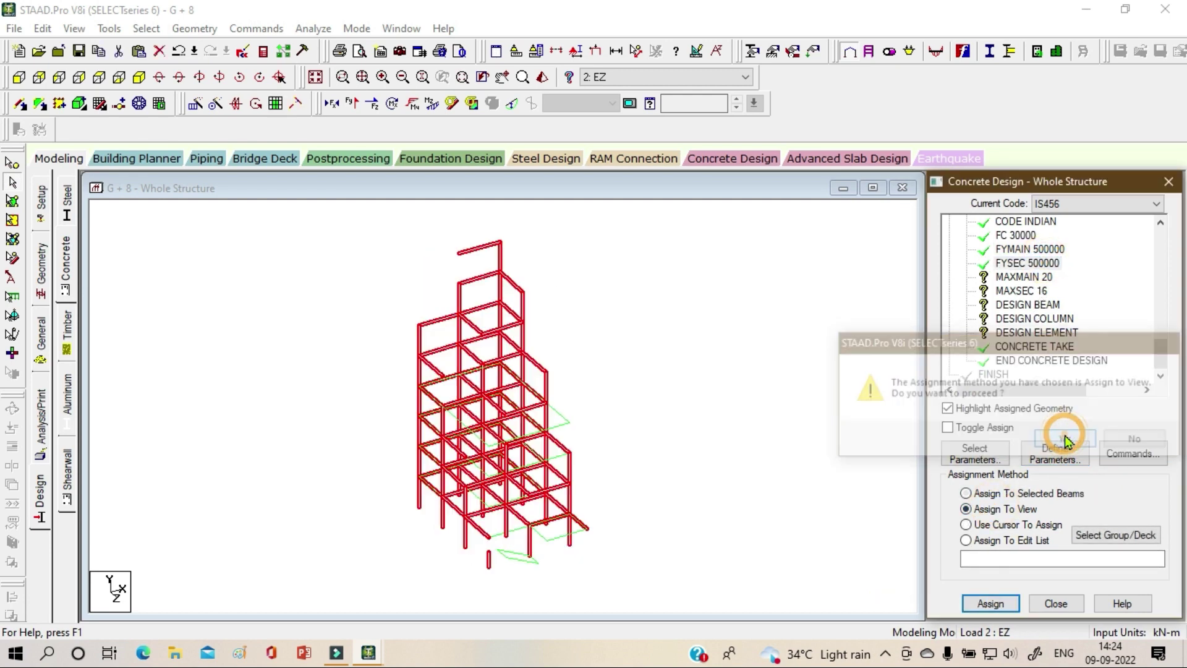
- Assign the MAXMAIN 20 maximum main bar size parameter to all beams in view
{"action": "left_click", "coordinate": [1025, 277]}
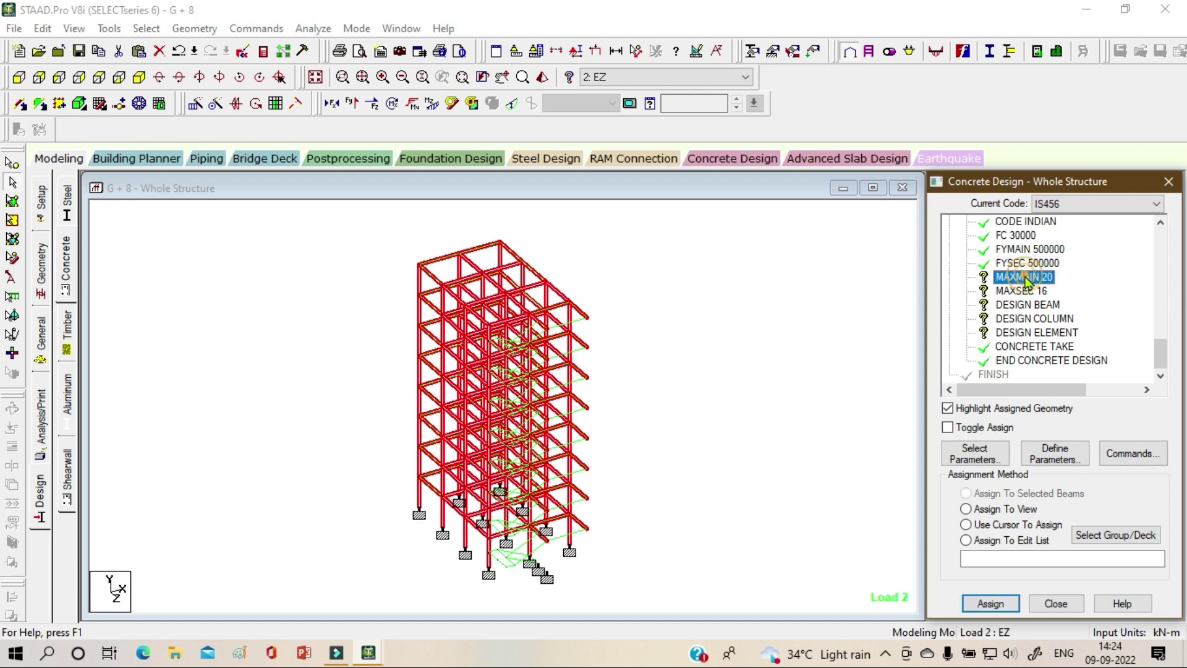
{"action": "left_click", "coordinate": [996, 508]}
{"action": "left_click", "coordinate": [989, 602]}
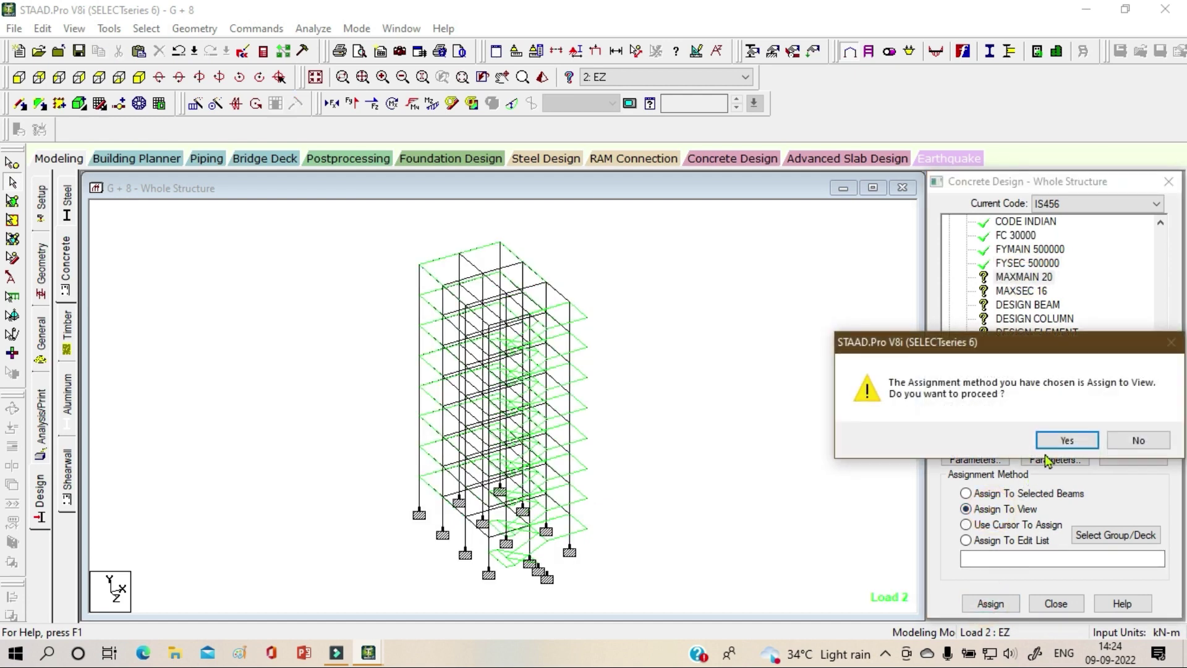
{"action": "left_click", "coordinate": [1064, 440]}
{"action": "left_click", "coordinate": [1071, 455]}
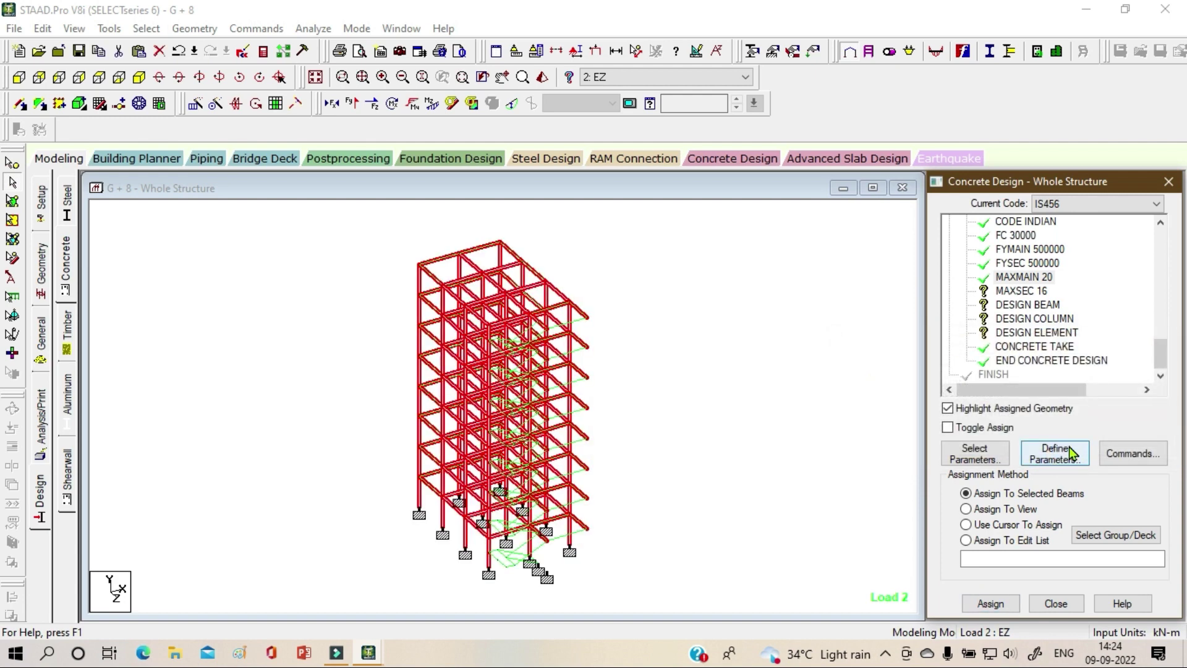
- Assign the MAXSEC 16 maximum secondary bar size parameter to all members using the Assign To View method
{"action": "left_click", "coordinate": [1029, 290]}
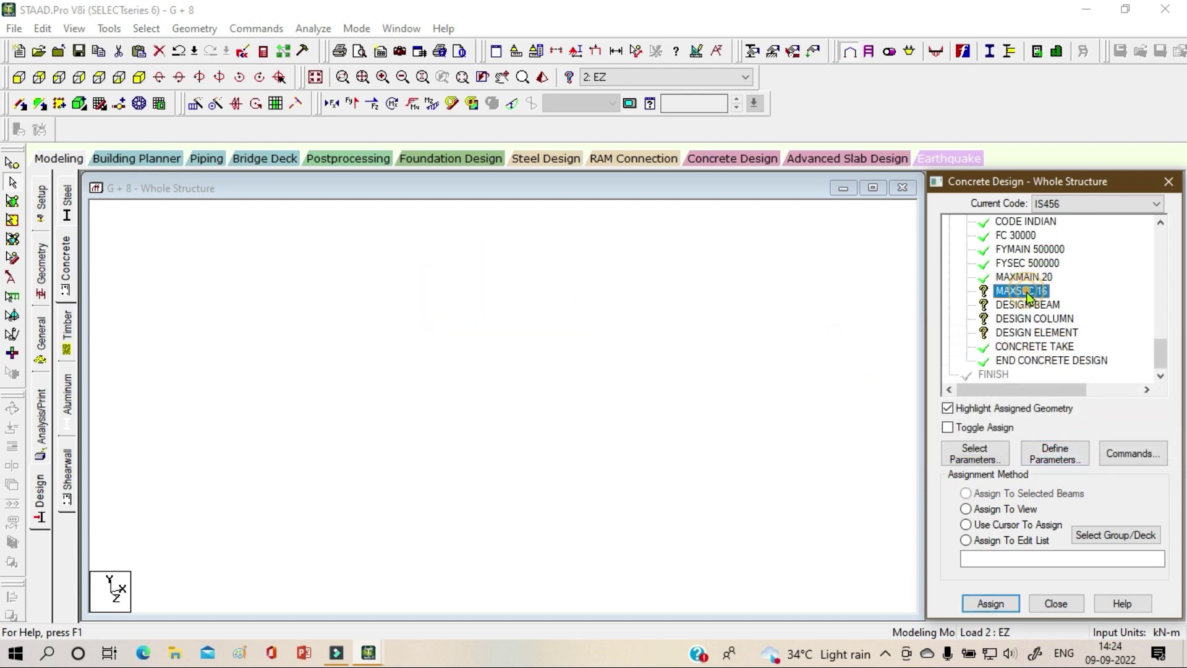
{"action": "left_click", "coordinate": [993, 509]}
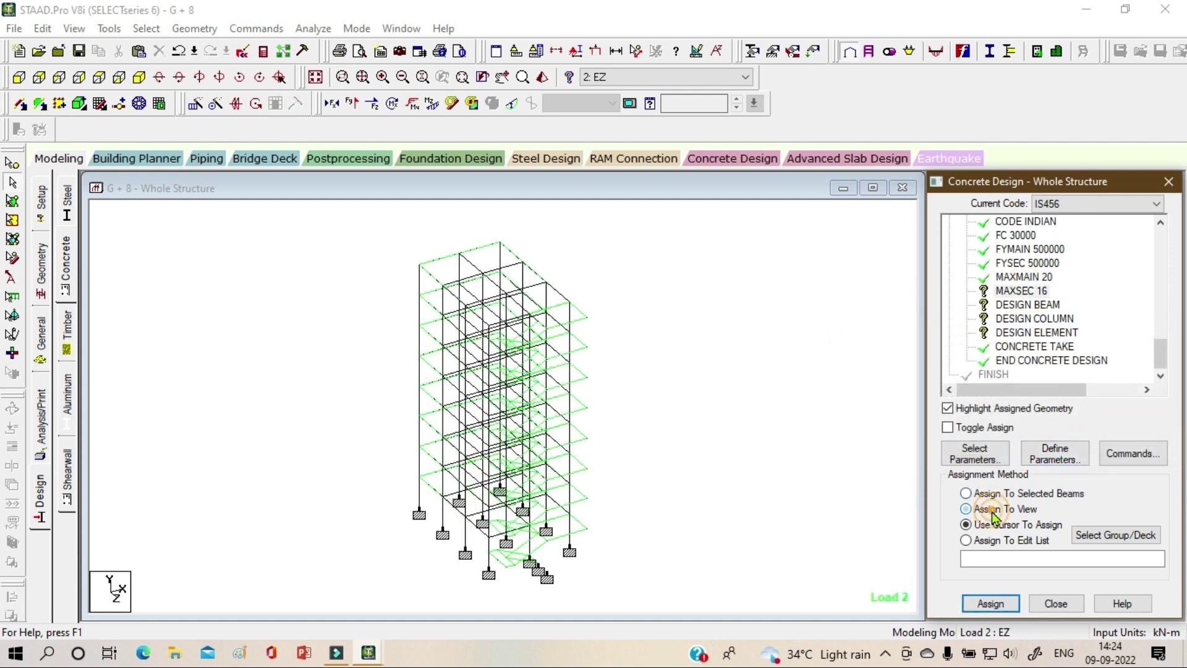
{"action": "left_click", "coordinate": [989, 602]}
{"action": "left_click", "coordinate": [1057, 440]}
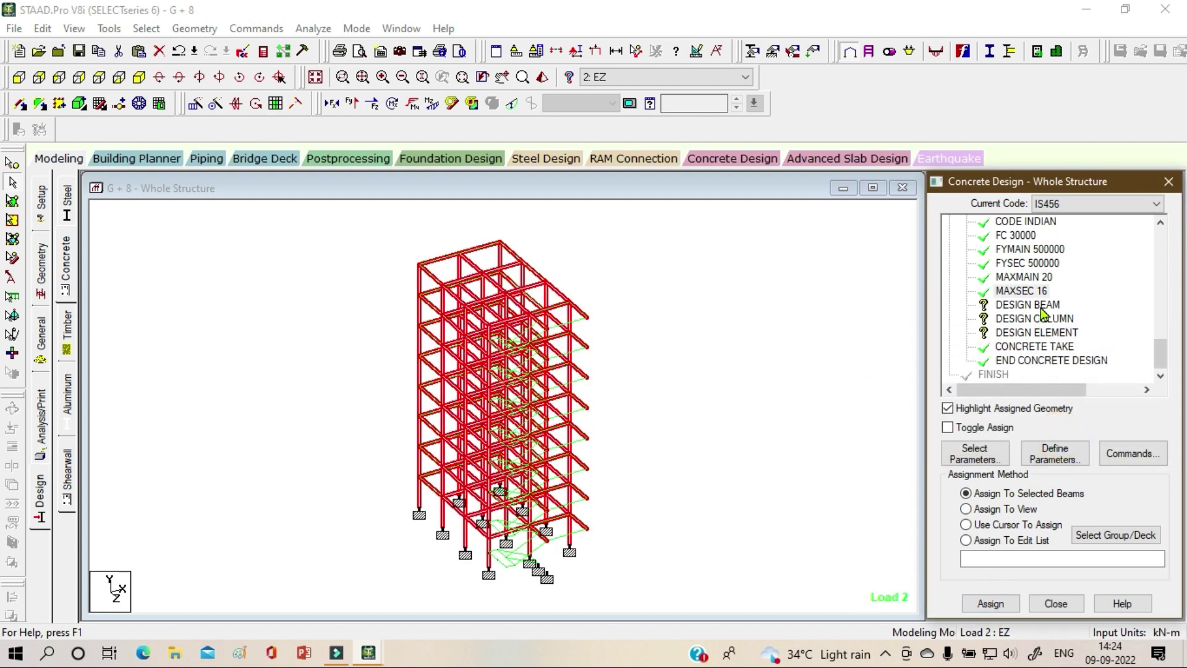
- Assign the DESIGN BEAM command to all beams parallel to the X and Z axes
{"action": "left_click", "coordinate": [1041, 306]}
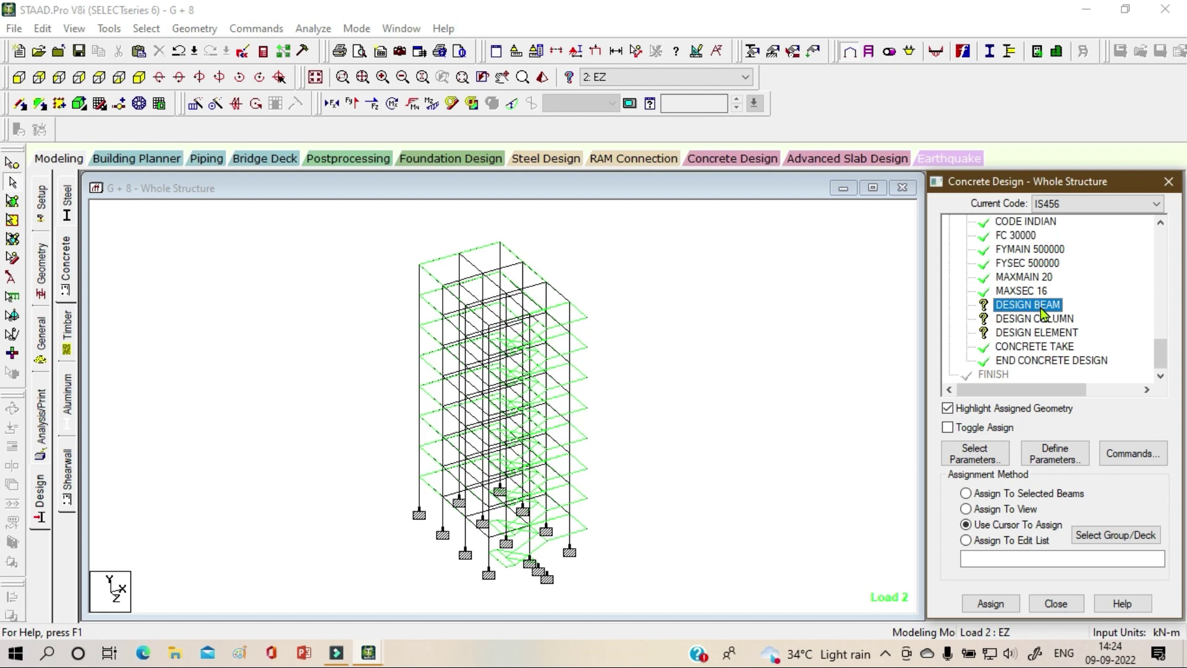
{"action": "left_click", "coordinate": [151, 29]}
{"action": "mouse_move", "coordinate": [290, 340]}
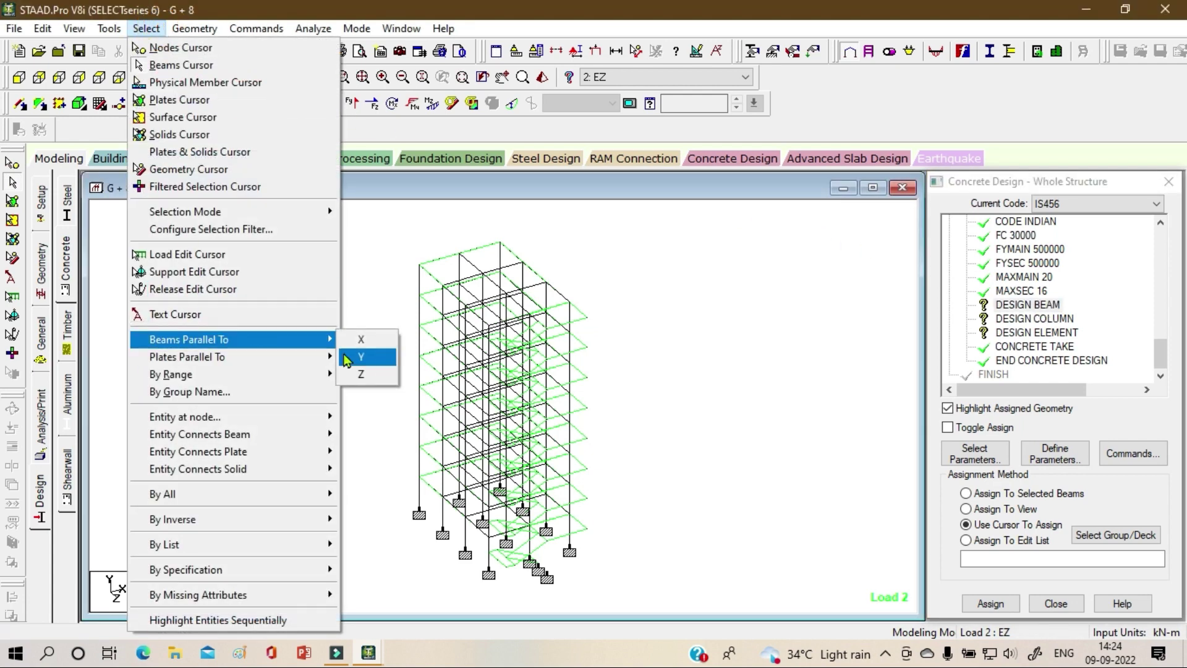
{"action": "left_click", "coordinate": [360, 340]}
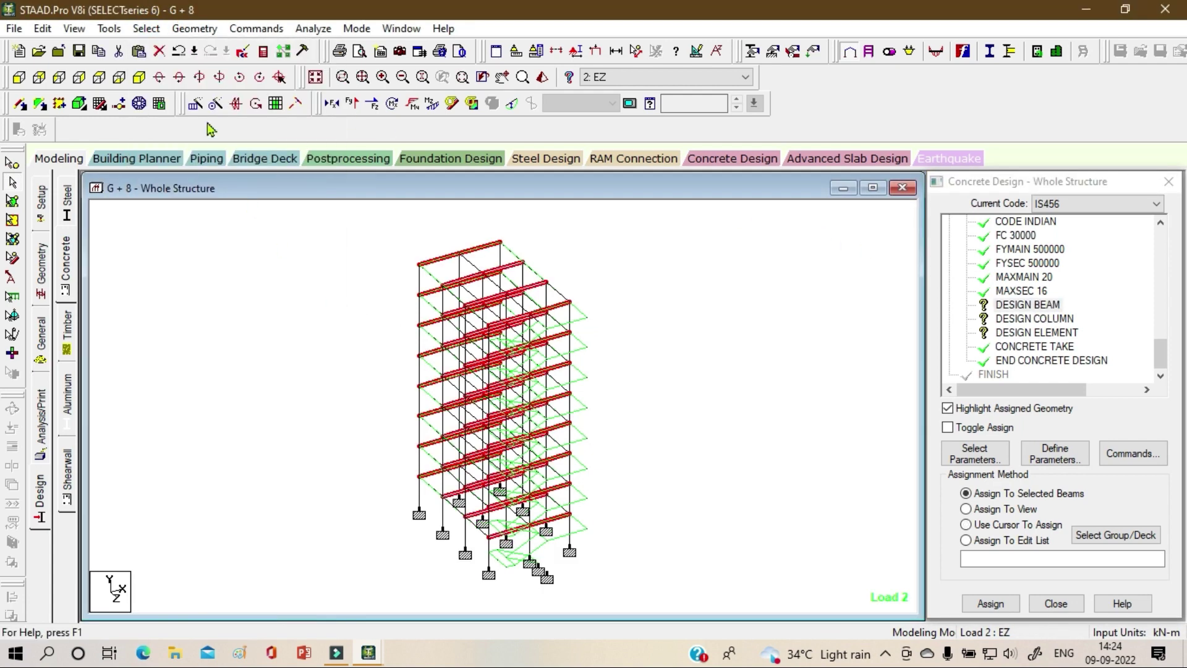
{"action": "left_click", "coordinate": [147, 29]}
{"action": "mouse_move", "coordinate": [237, 340]}
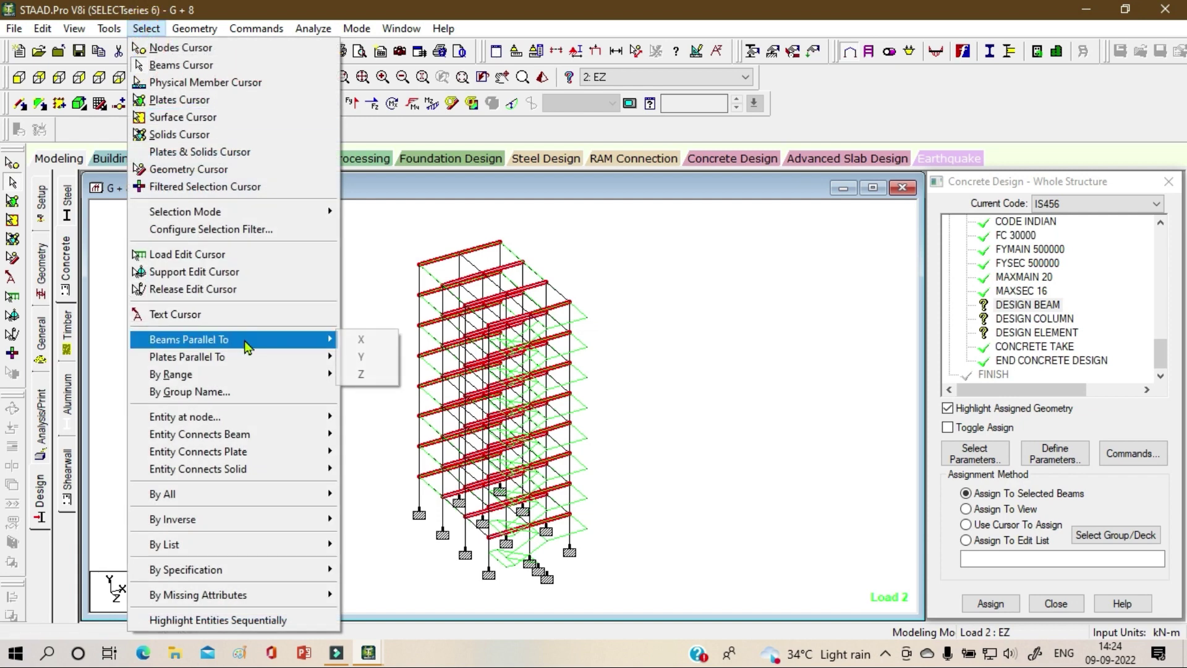
{"action": "left_click", "coordinate": [370, 383]}
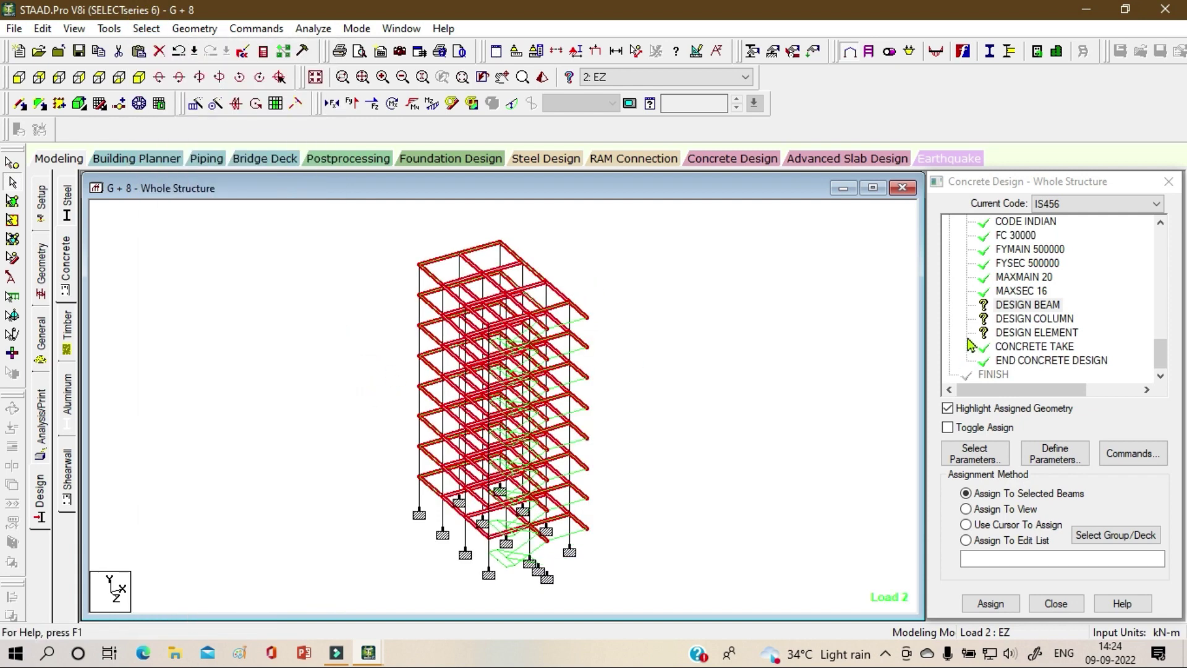
{"action": "left_click", "coordinate": [990, 603]}
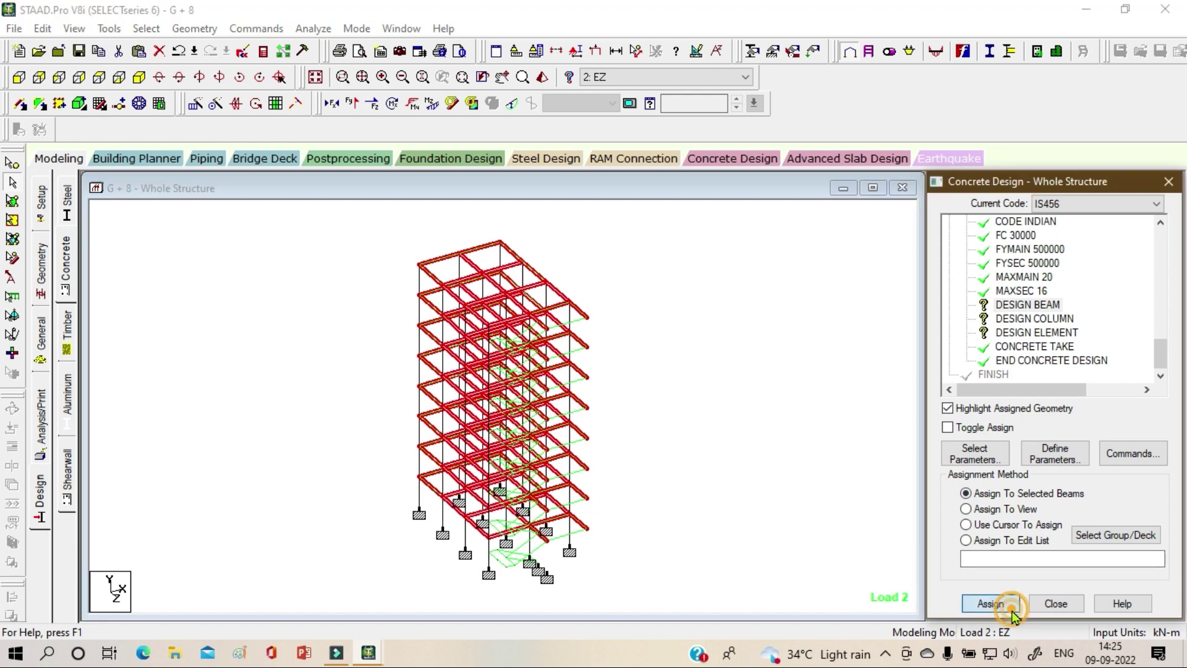
{"action": "left_click", "coordinate": [1080, 439]}
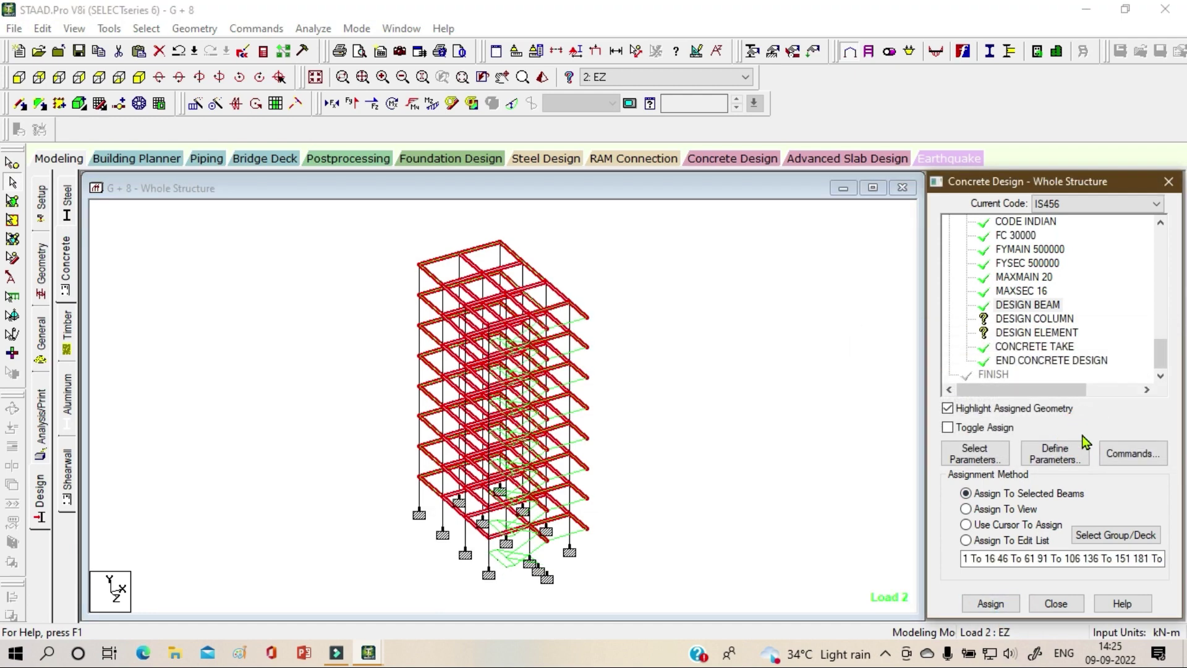
- Assign the DESIGN COLUMN command to all members parallel to the Y axis
{"action": "left_click", "coordinate": [1031, 319]}
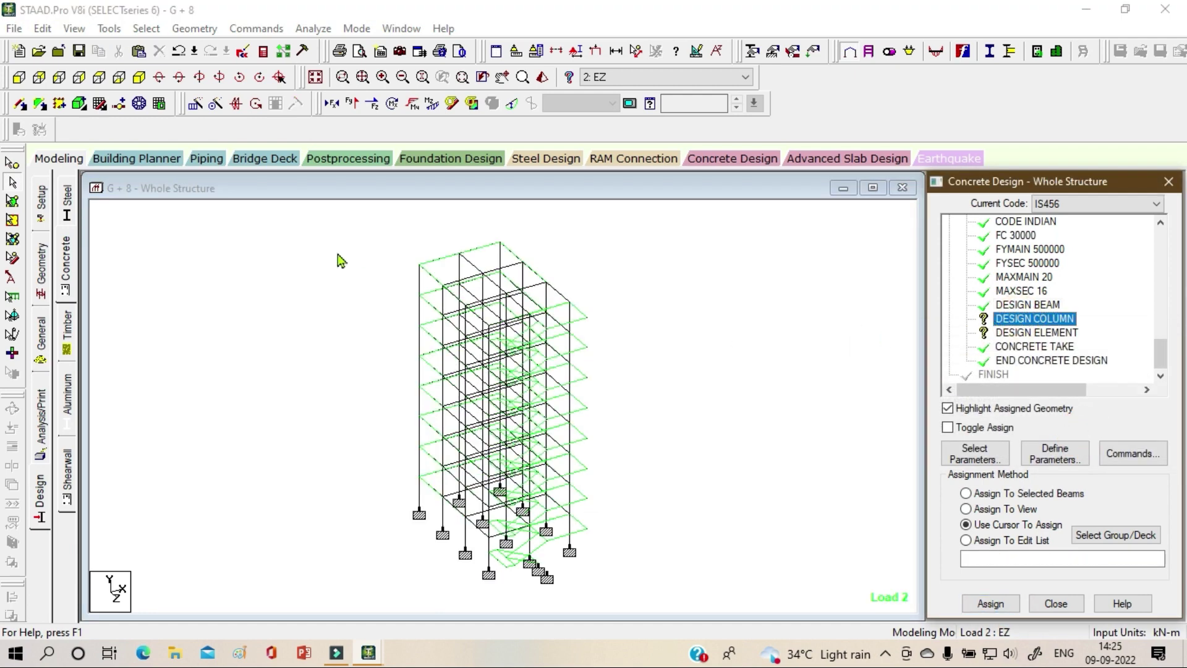
{"action": "left_click", "coordinate": [145, 28]}
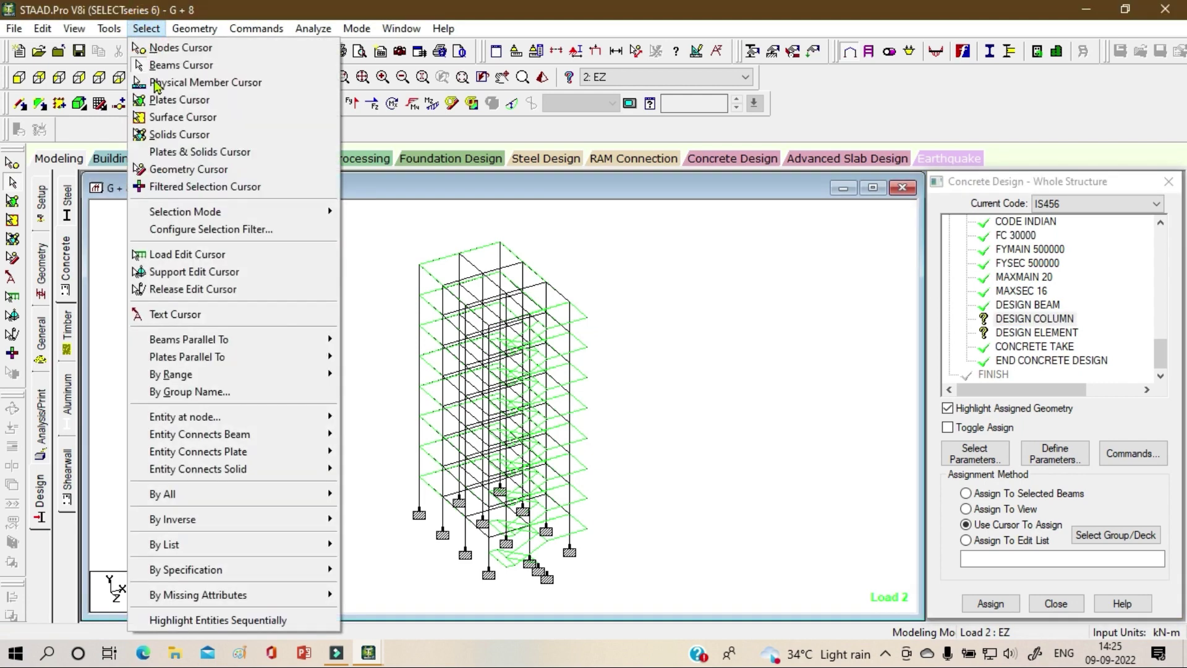
{"action": "mouse_move", "coordinate": [312, 343]}
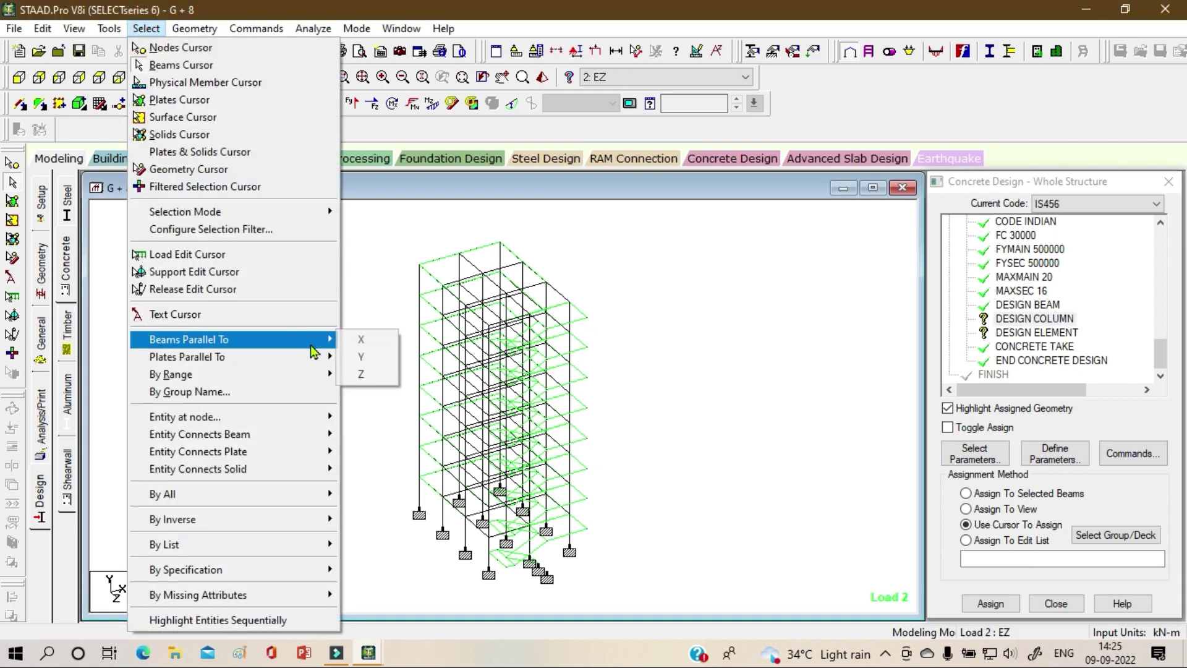
{"action": "left_click", "coordinate": [380, 357]}
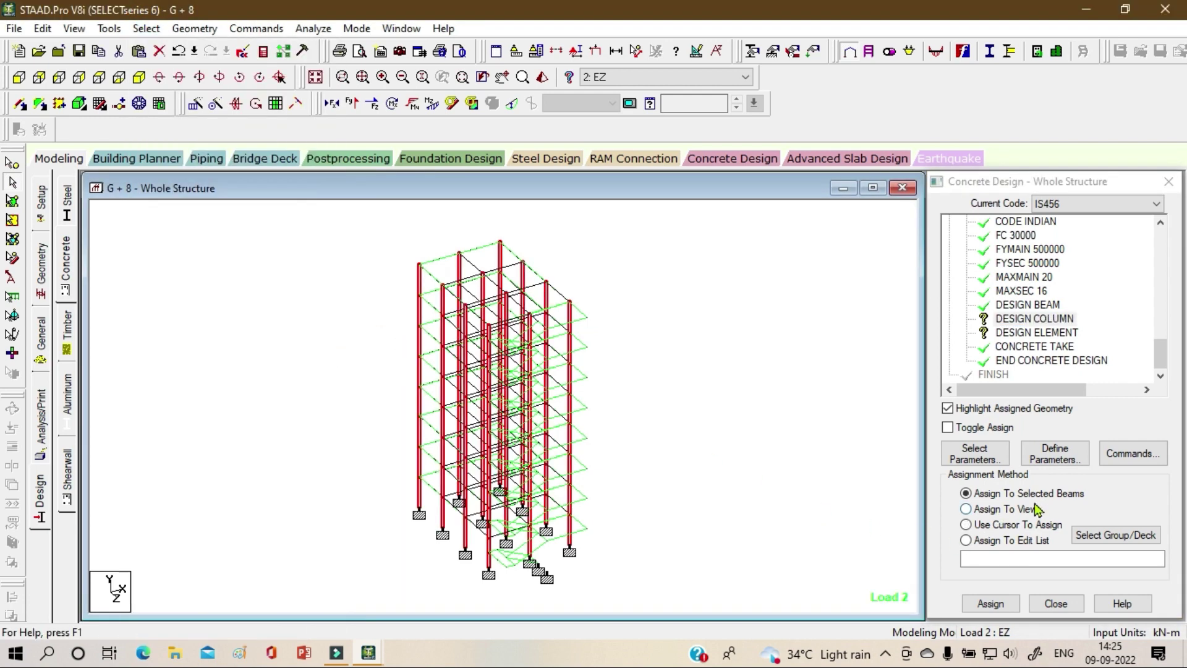
{"action": "left_click", "coordinate": [990, 603]}
{"action": "left_click", "coordinate": [1059, 440]}
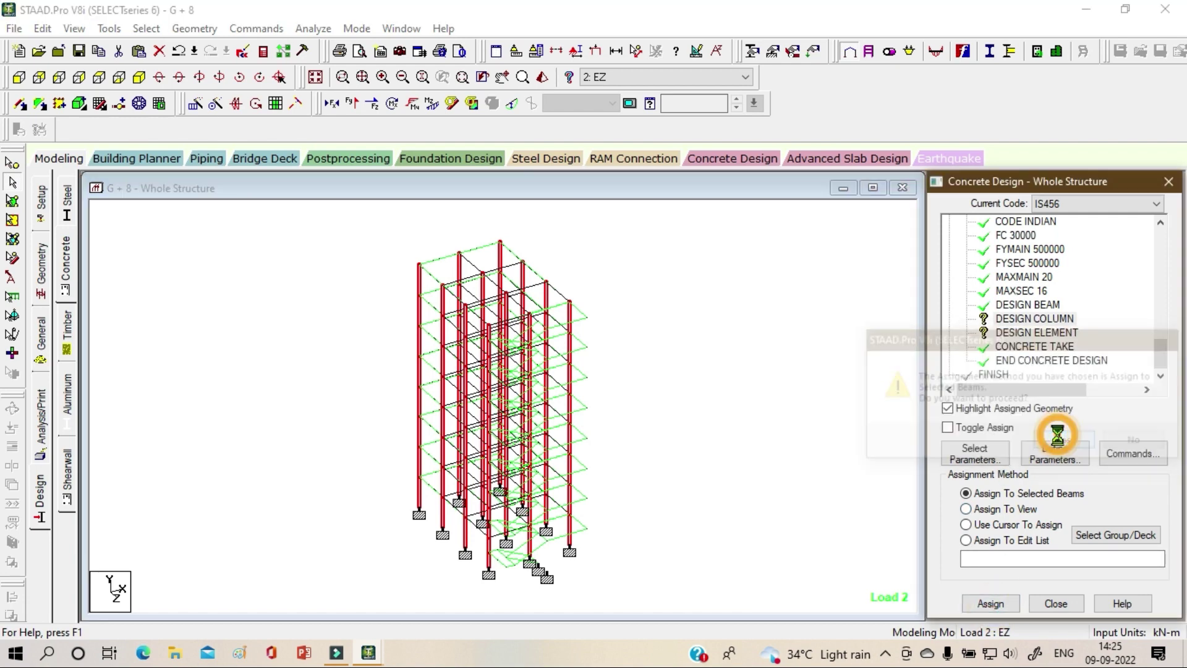
- Assign the DESIGN ELEMENT command to all plates using the Assign To View method and clear the selection
{"action": "left_click", "coordinate": [1034, 334]}
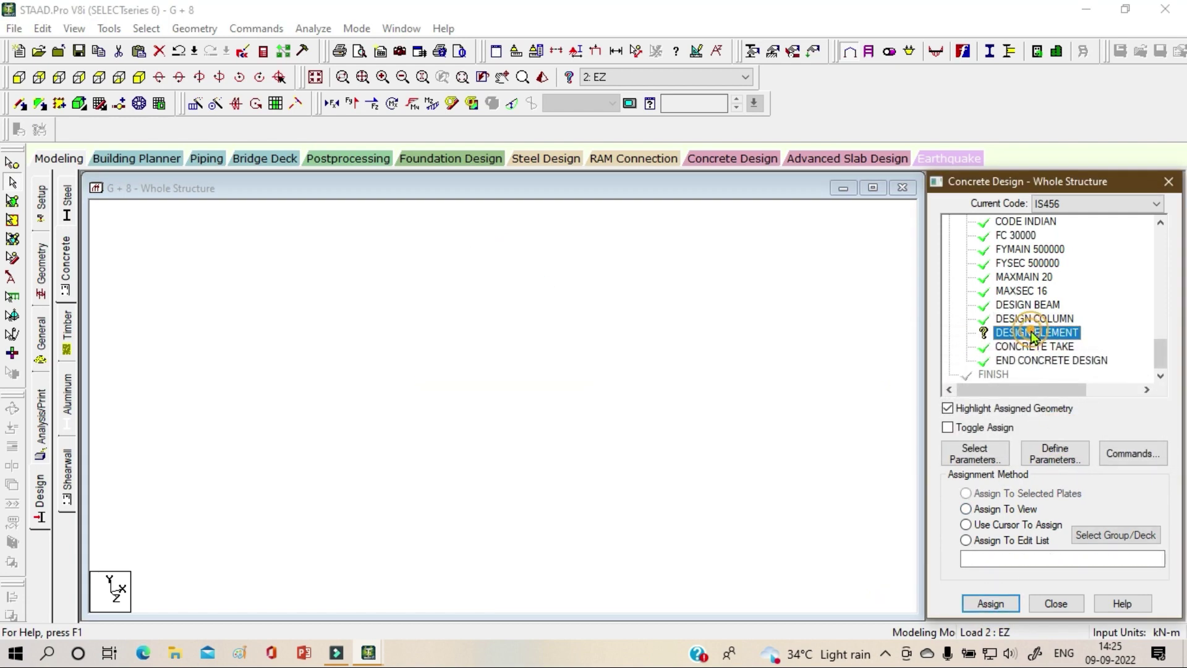
{"action": "left_click", "coordinate": [1005, 509]}
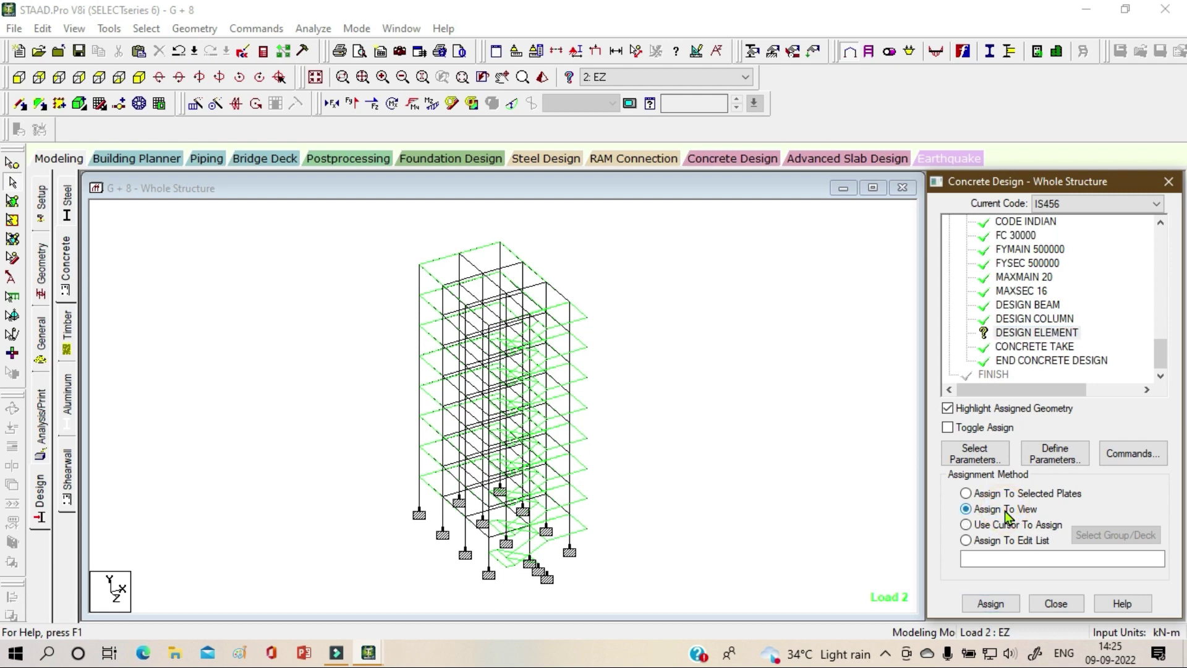
{"action": "left_click", "coordinate": [990, 603]}
{"action": "left_click", "coordinate": [1049, 440]}
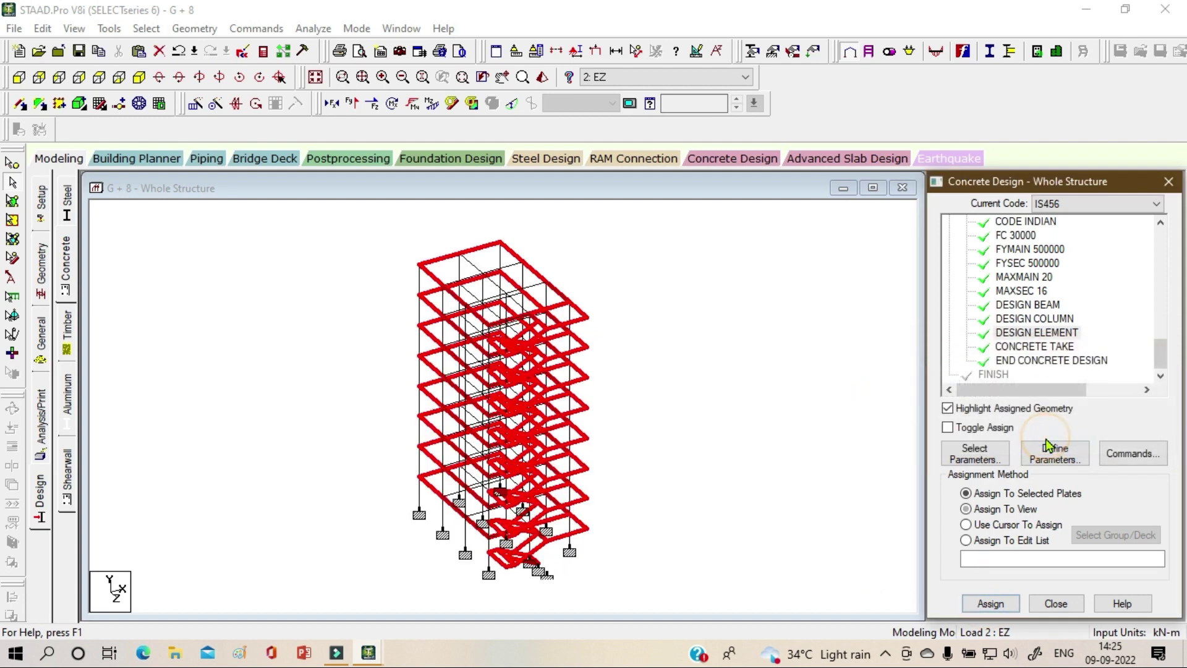
{"action": "left_click", "coordinate": [663, 408]}
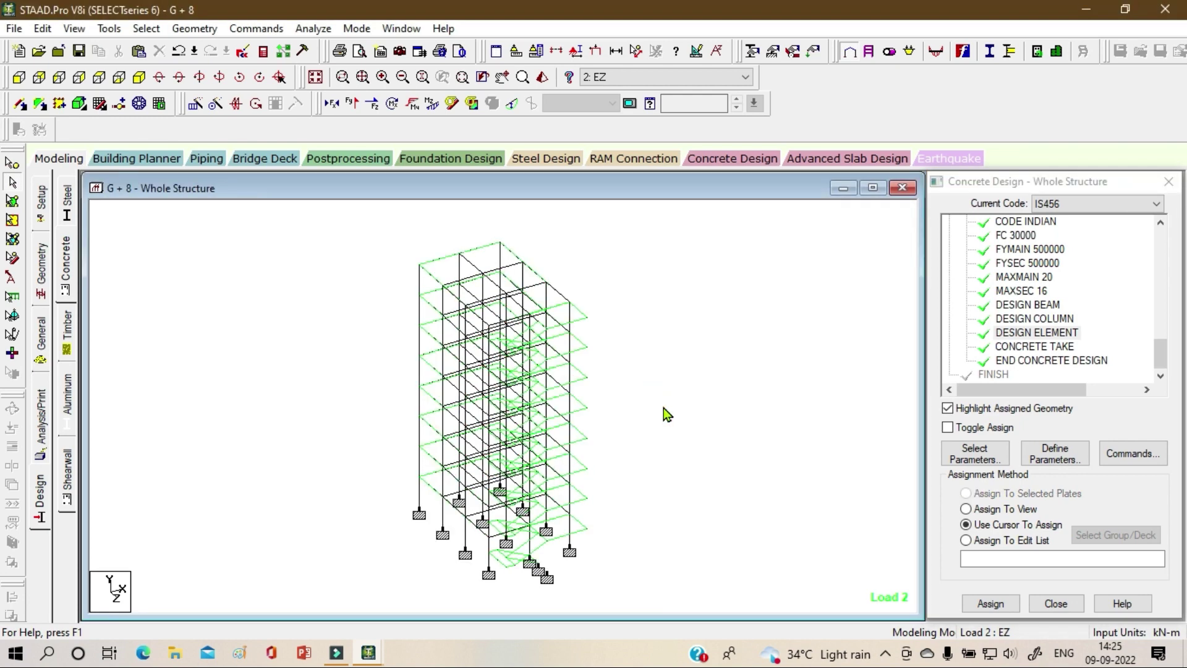
- Add the Perform Analysis command with the No Print option twice after the concrete design block
{"action": "left_click", "coordinate": [46, 435]}
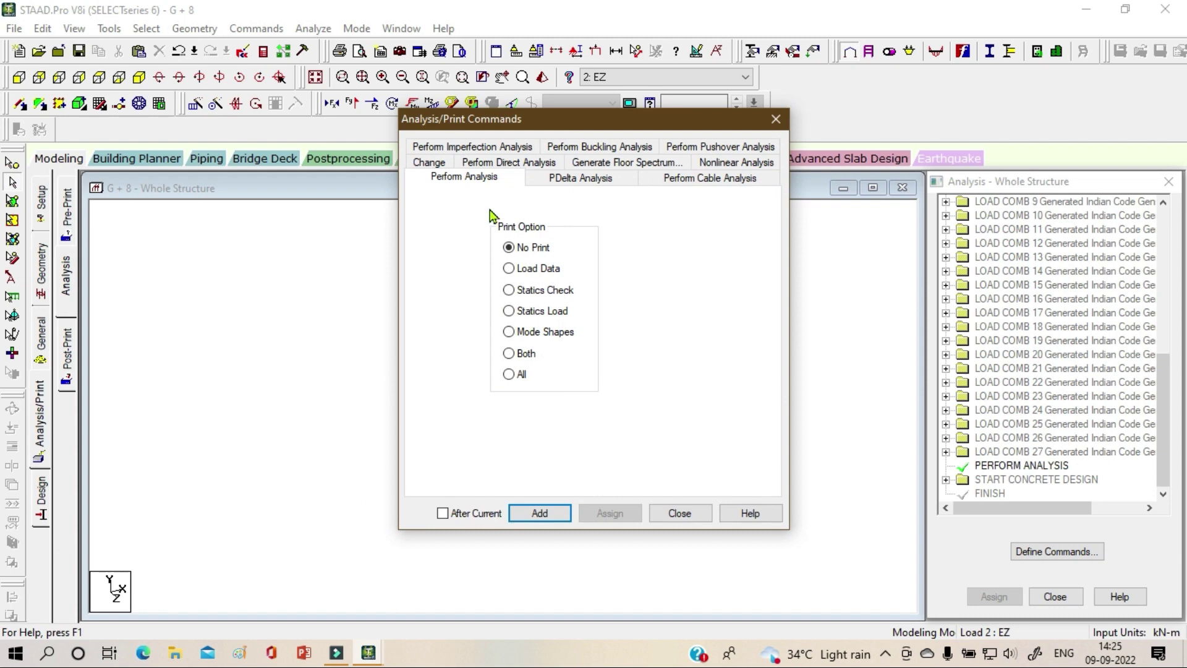
{"action": "left_click", "coordinate": [539, 513]}
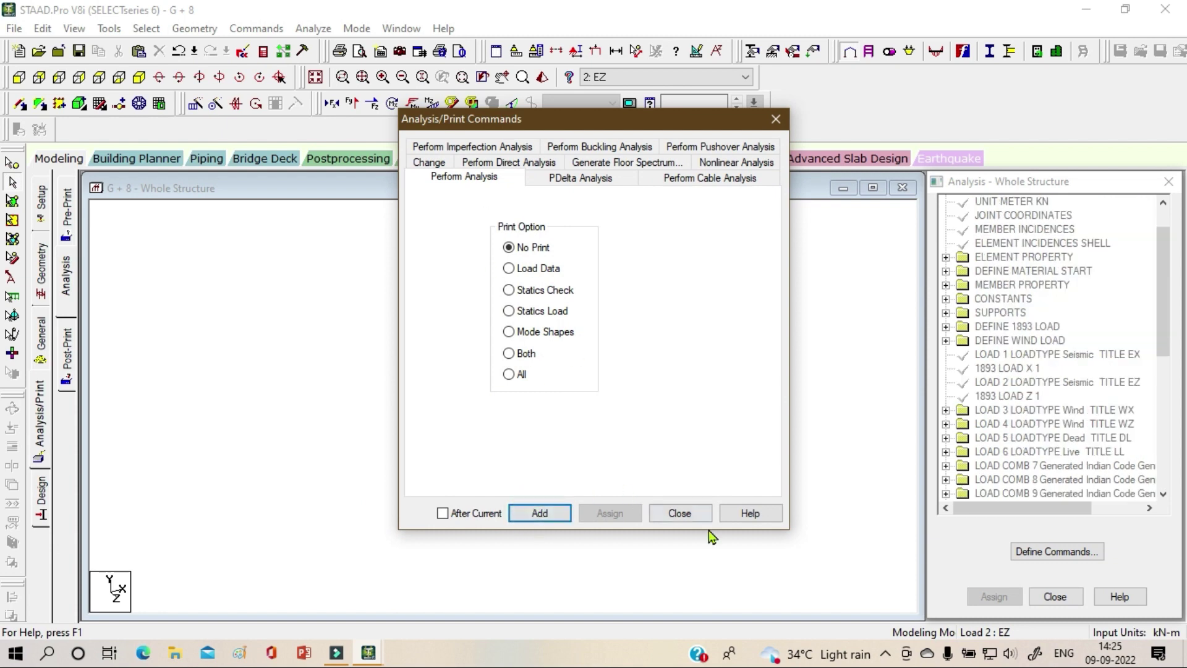
{"action": "left_click", "coordinate": [679, 513]}
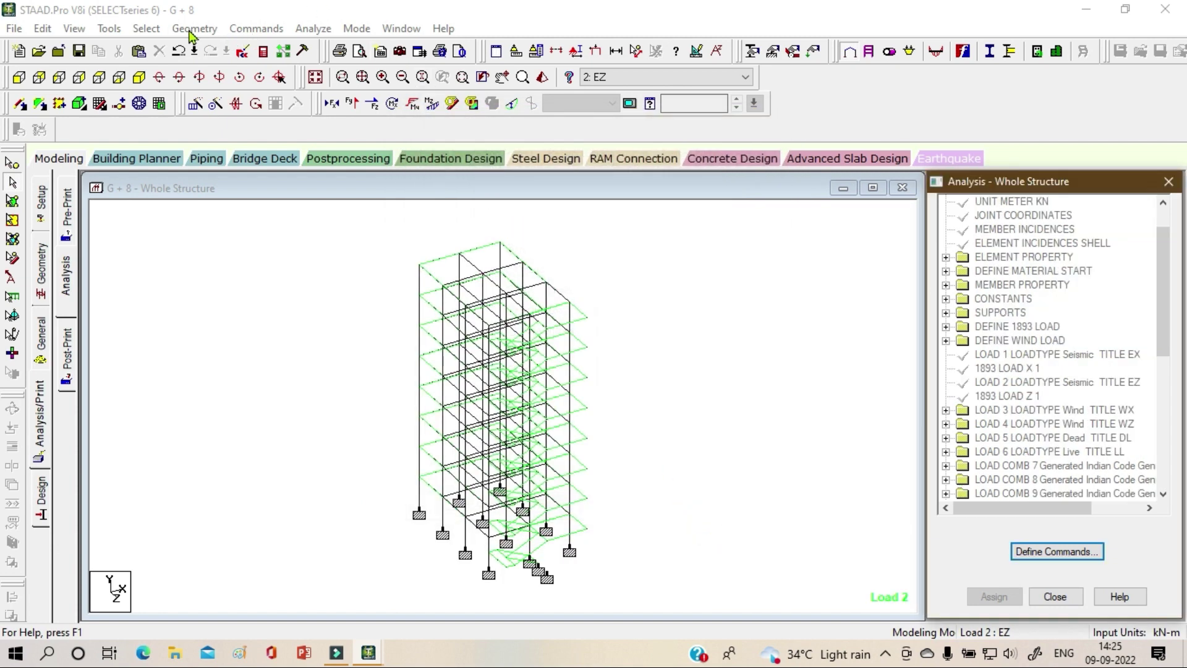
{"action": "left_click", "coordinate": [54, 420]}
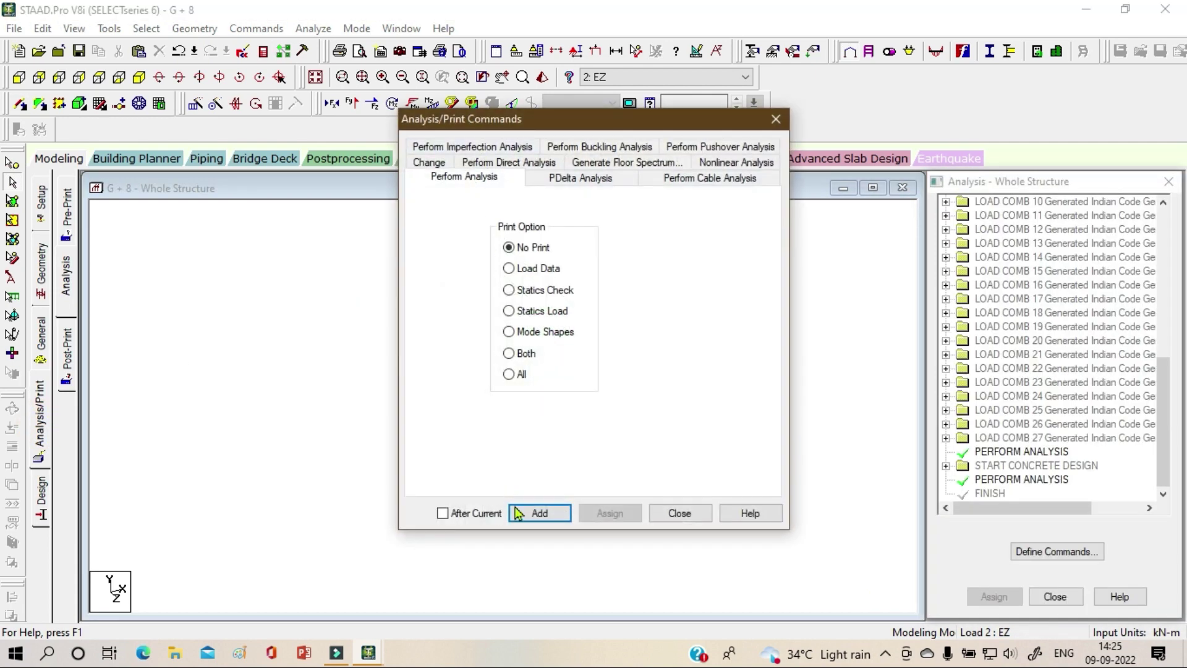
{"action": "left_click", "coordinate": [530, 511]}
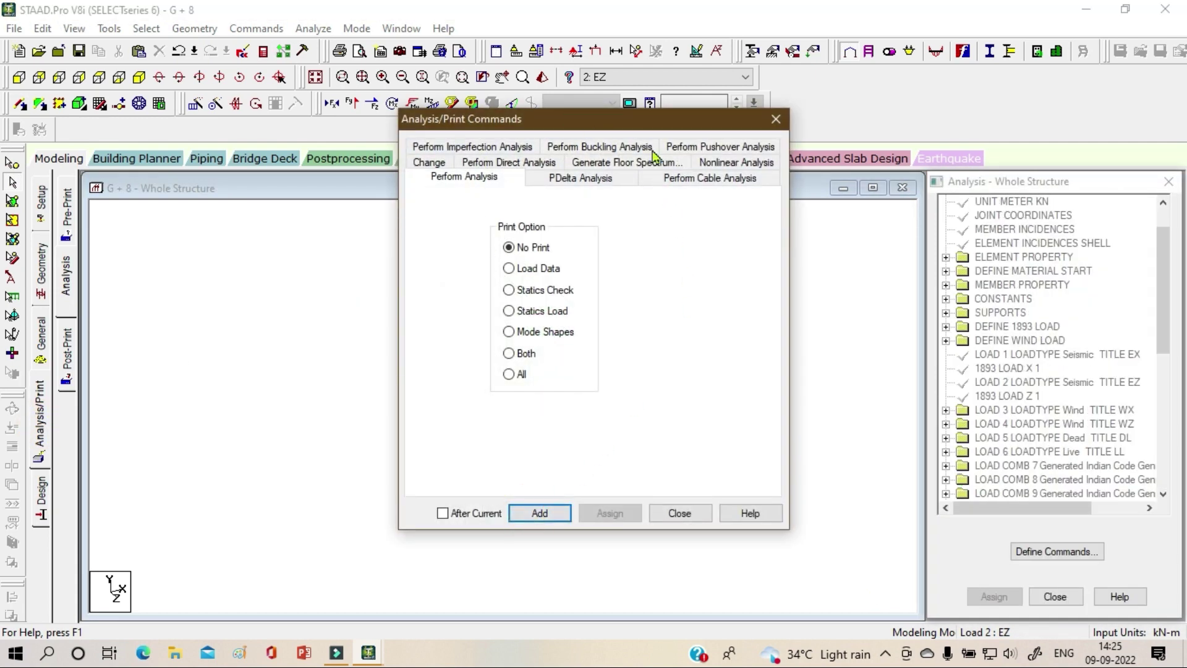
{"action": "left_click", "coordinate": [701, 516]}
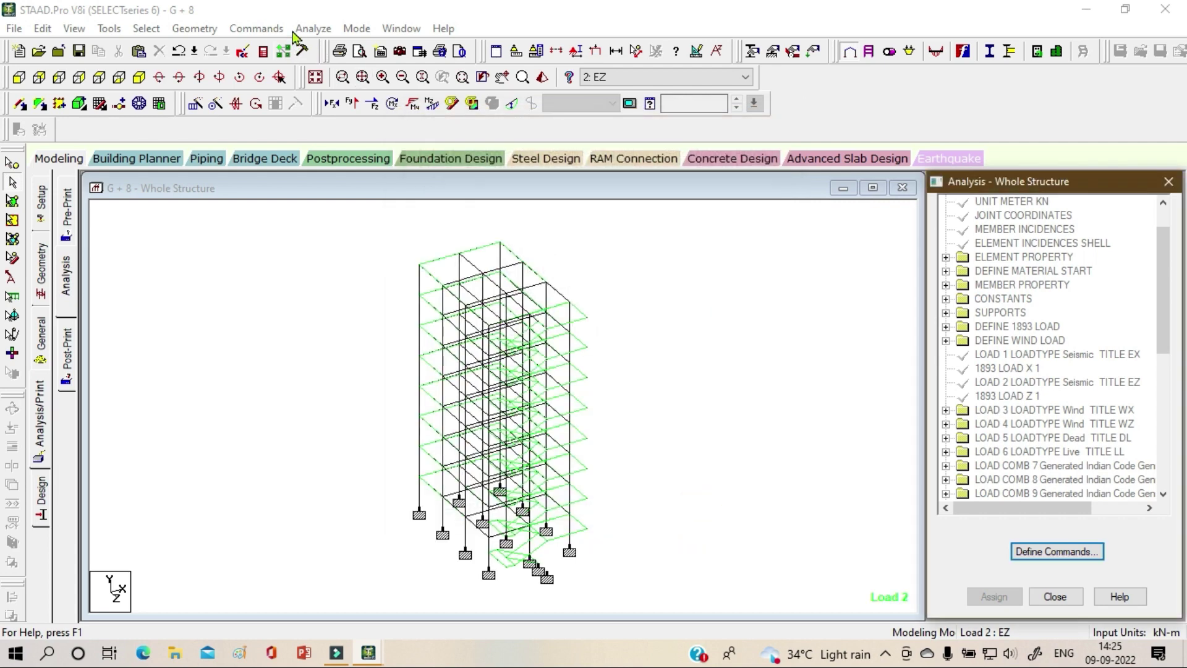
- Run the analysis and design, saving the modified structure, and go to Post Processing Mode
{"action": "left_click", "coordinate": [297, 30]}
{"action": "left_click", "coordinate": [315, 46]}
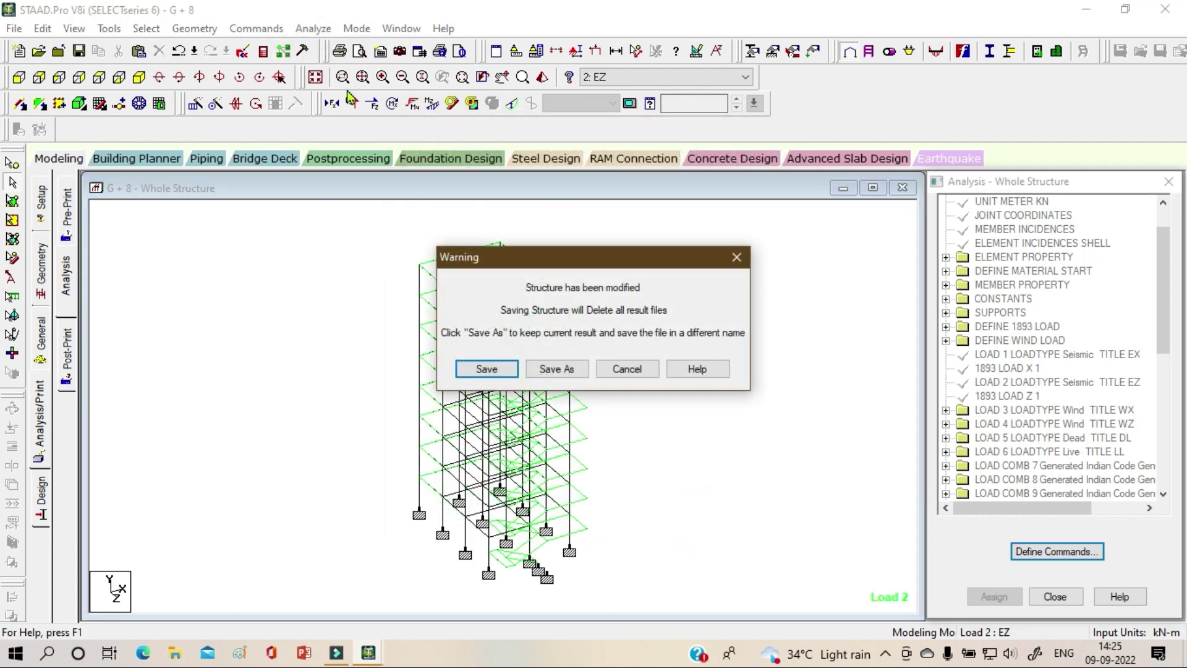
{"action": "left_click", "coordinate": [486, 369]}
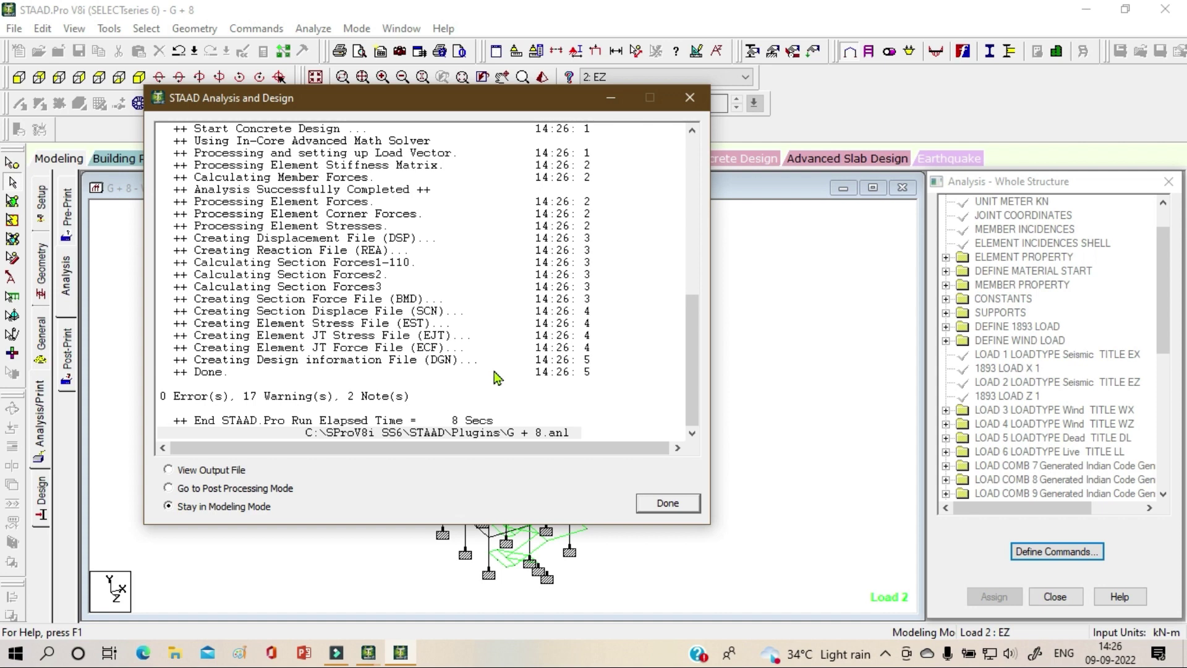
{"action": "left_click", "coordinate": [187, 493]}
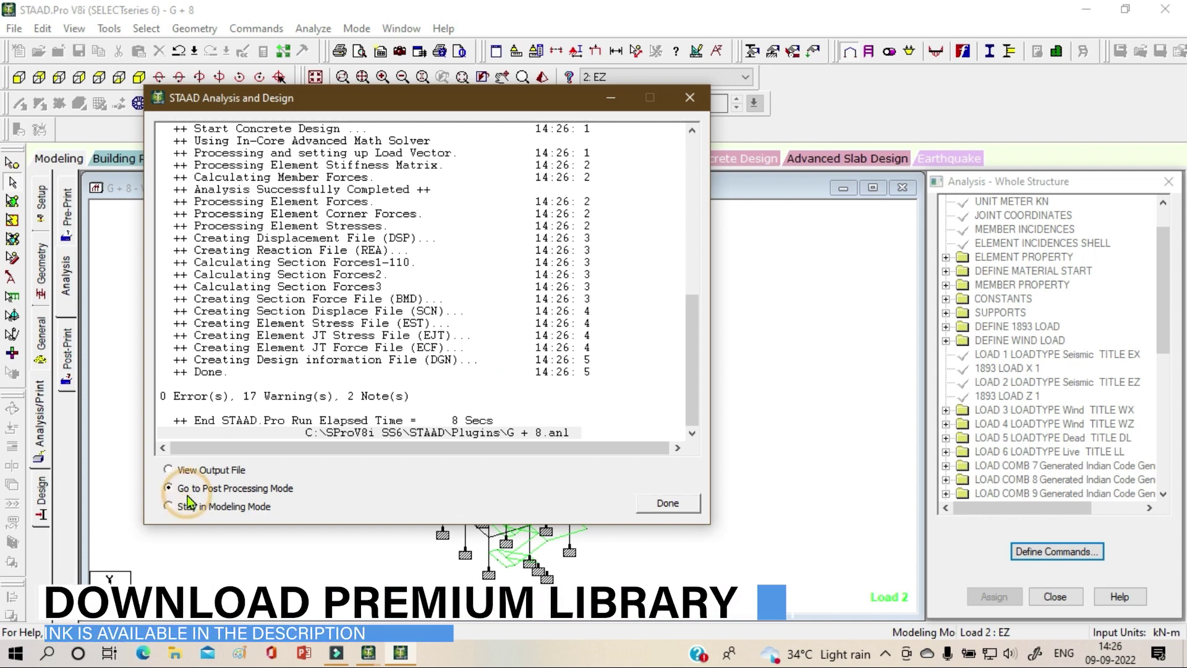
{"action": "left_click", "coordinate": [668, 509]}
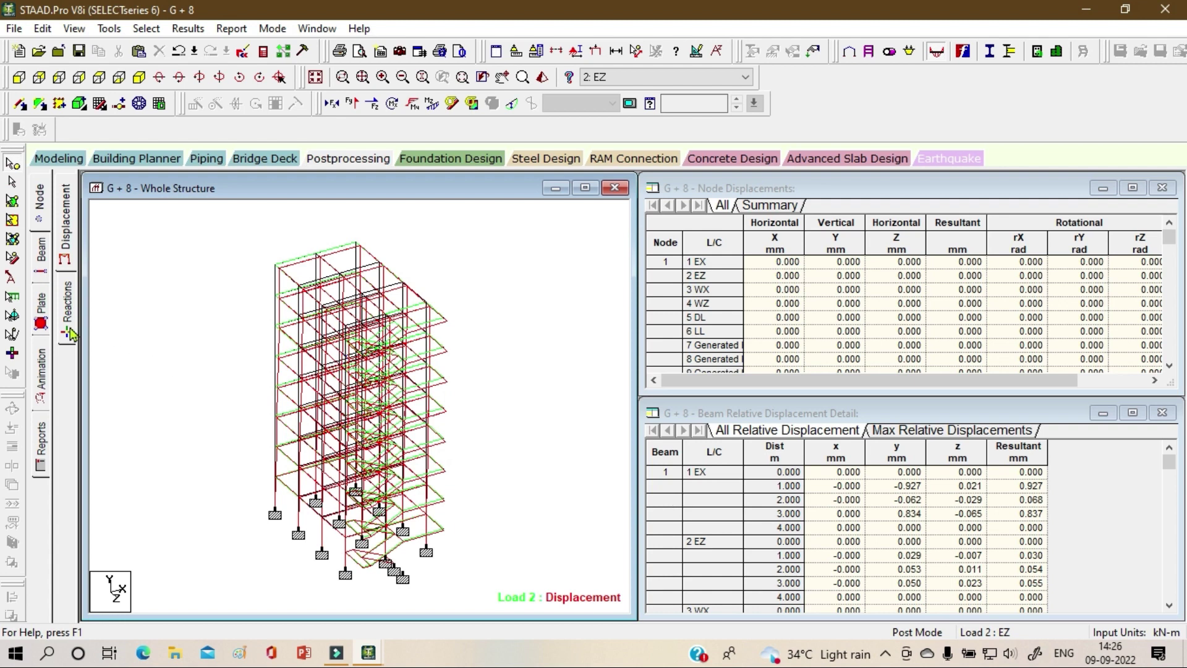
- Display the Bending Y and Bending Z moment diagrams on the whole structure and hide them again
{"action": "left_click", "coordinate": [413, 103]}
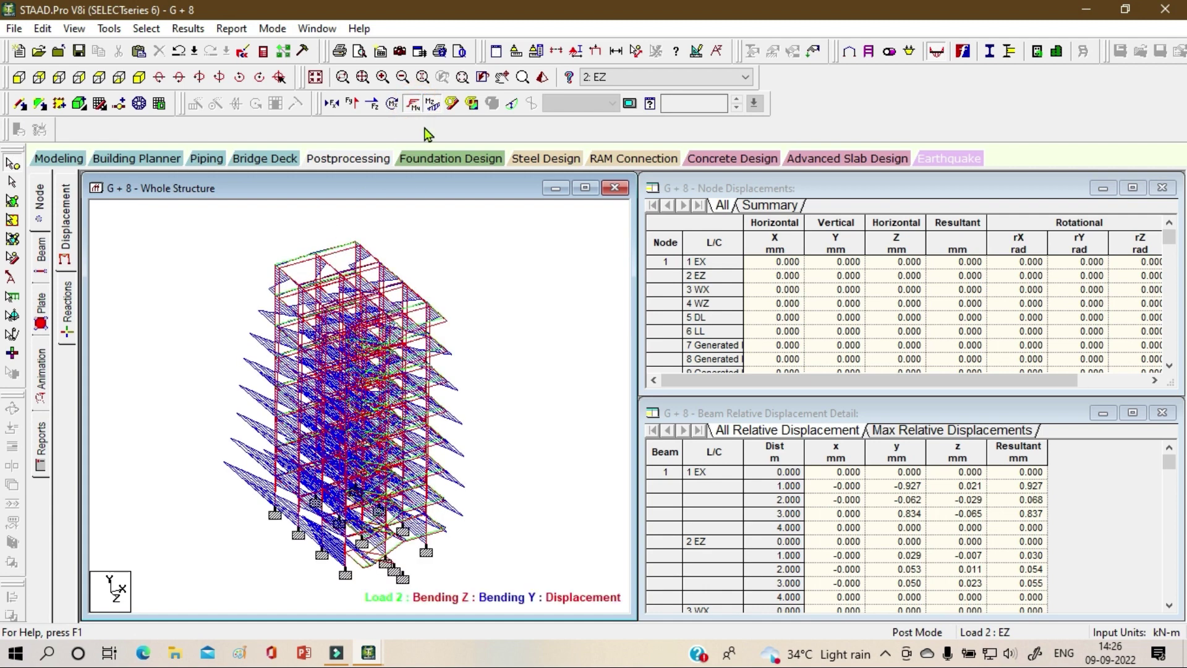
{"action": "left_click", "coordinate": [413, 107]}
{"action": "left_click", "coordinate": [429, 112]}
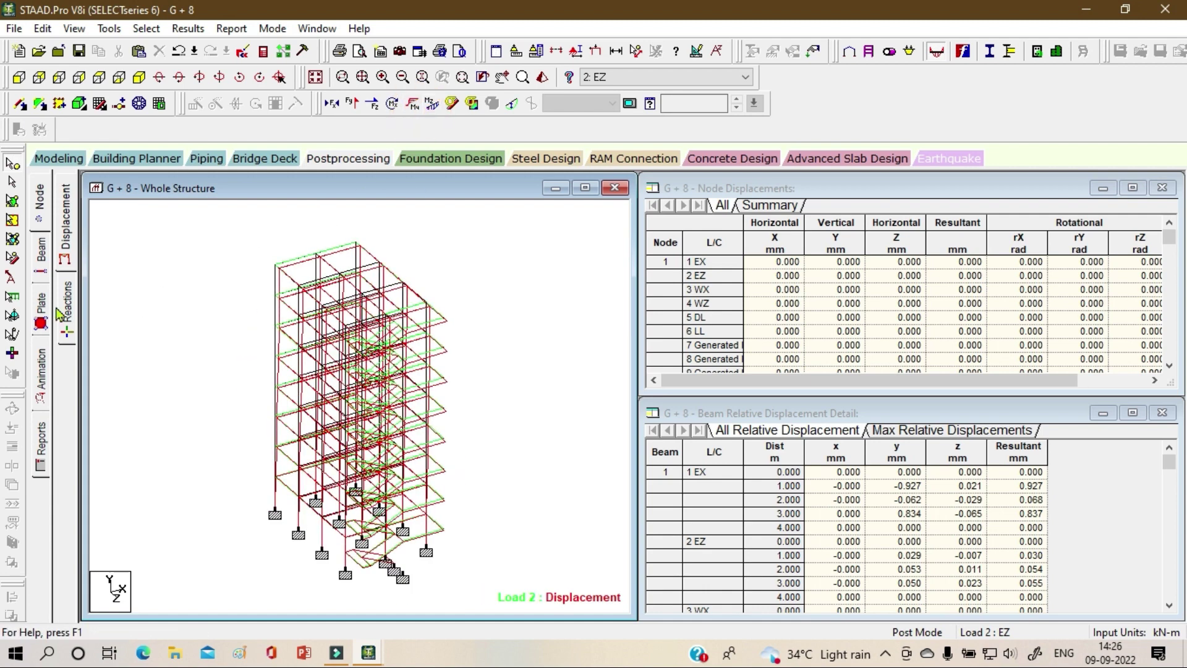
- Show the beam force results and examine the section properties and concrete design details of beam 181
{"action": "left_click", "coordinate": [41, 252]}
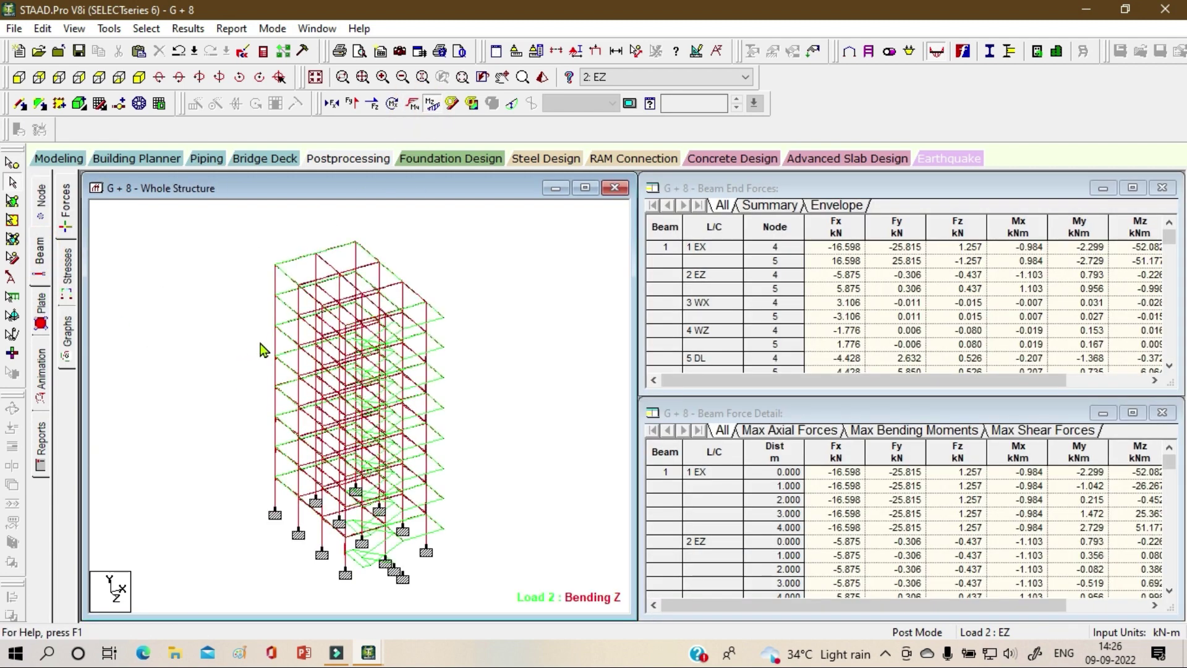
{"action": "double_click", "coordinate": [288, 487]}
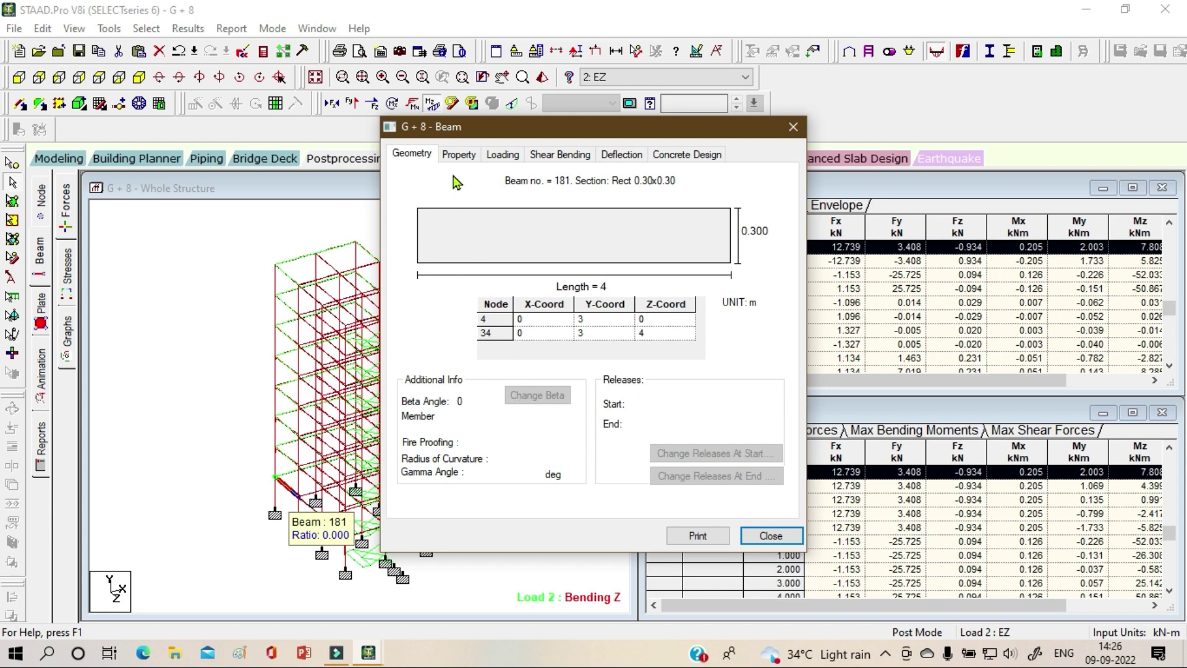
{"action": "left_click", "coordinate": [458, 154]}
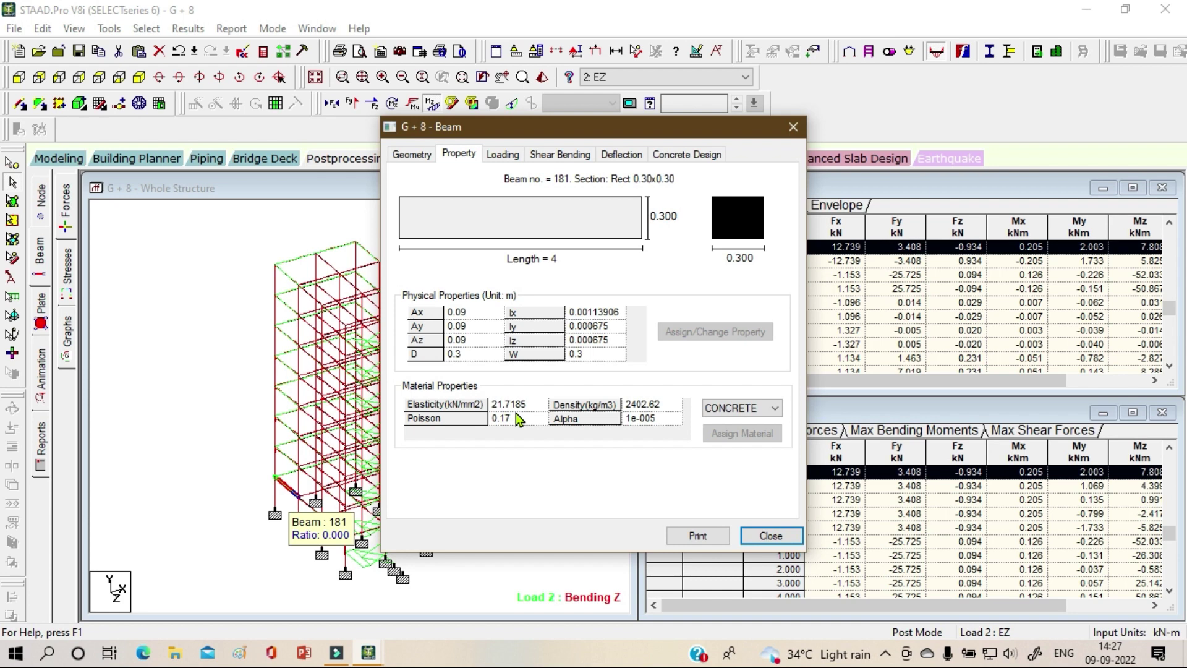
{"action": "left_click", "coordinate": [688, 155]}
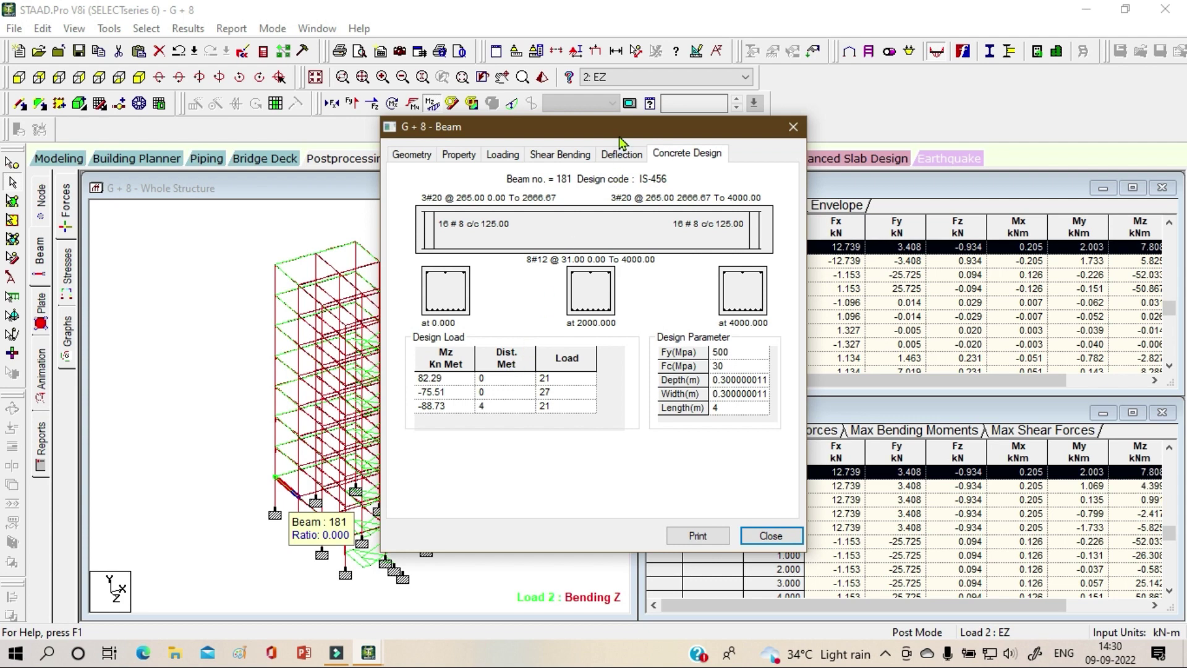
- Examine the global X deflection of beam 181 under load cases 6:LL and 5:DL
{"action": "left_click", "coordinate": [624, 158]}
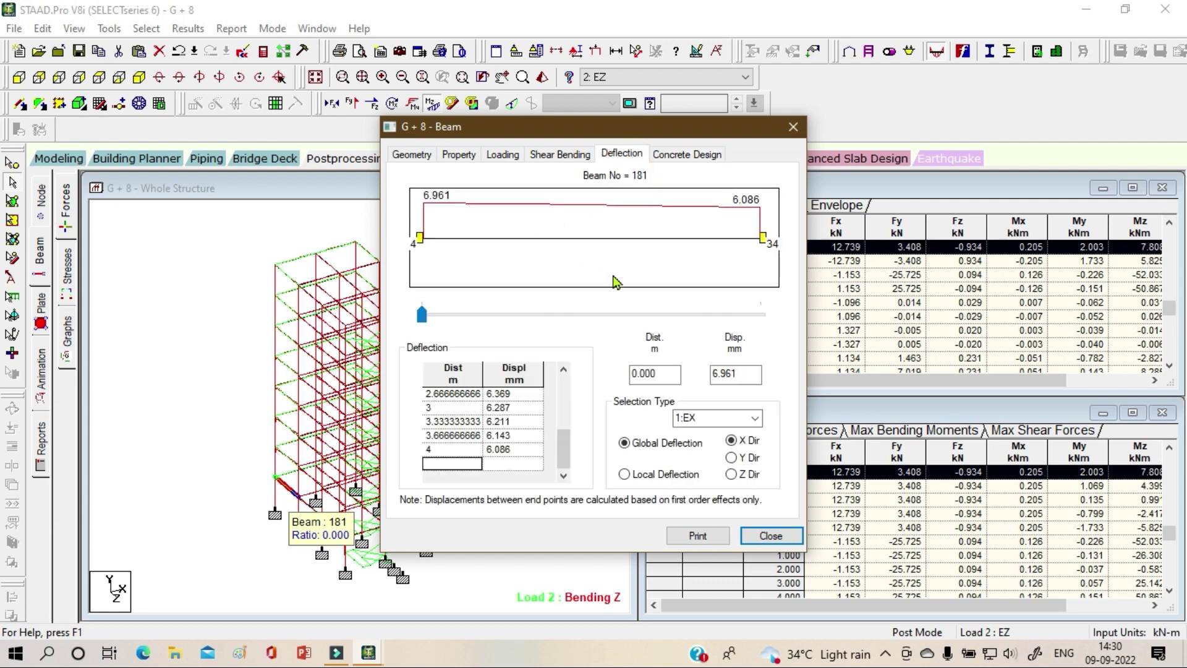
{"action": "left_click", "coordinate": [754, 418]}
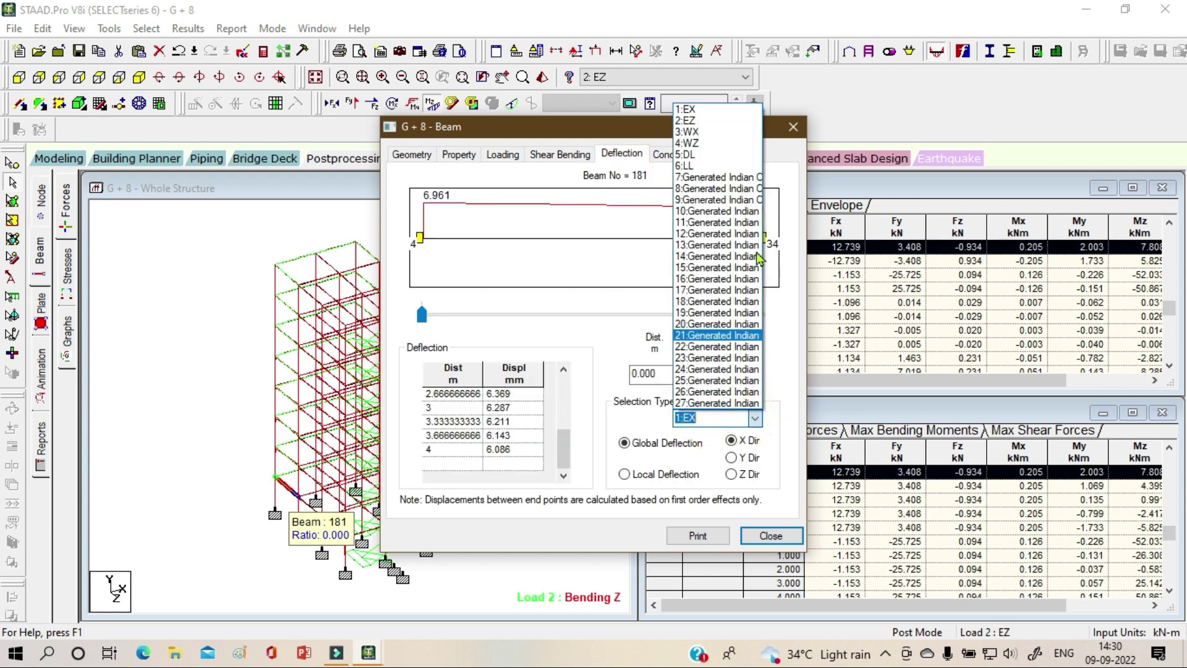
{"action": "left_click", "coordinate": [720, 165]}
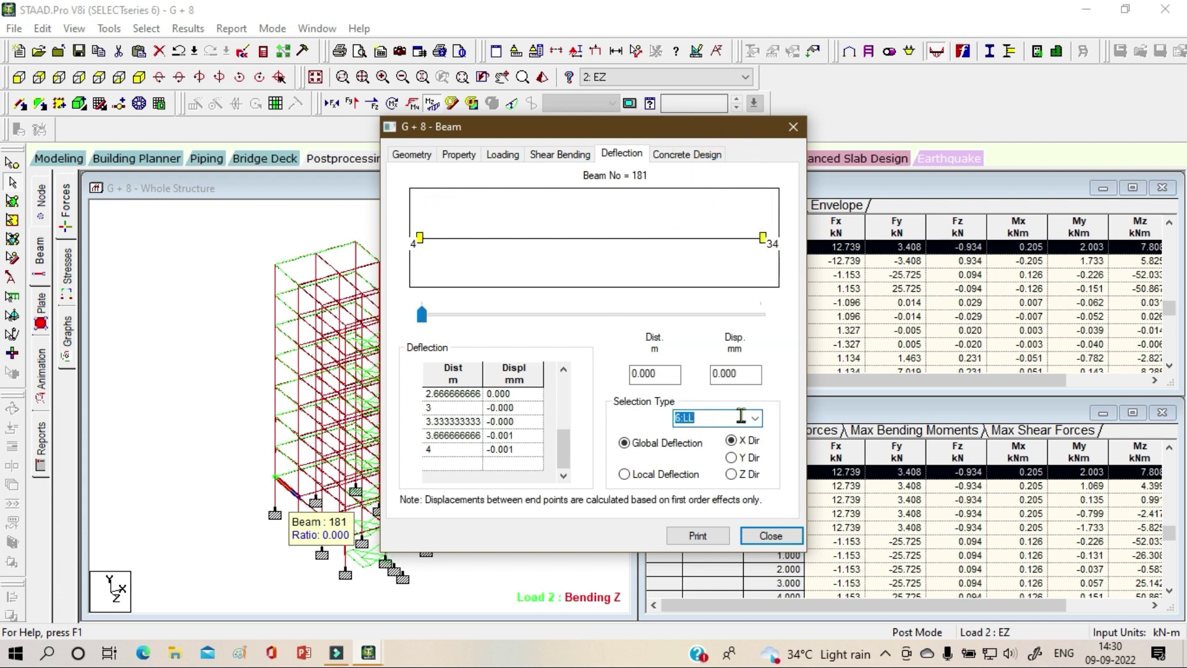
{"action": "left_click", "coordinate": [754, 419]}
{"action": "left_click", "coordinate": [727, 156]}
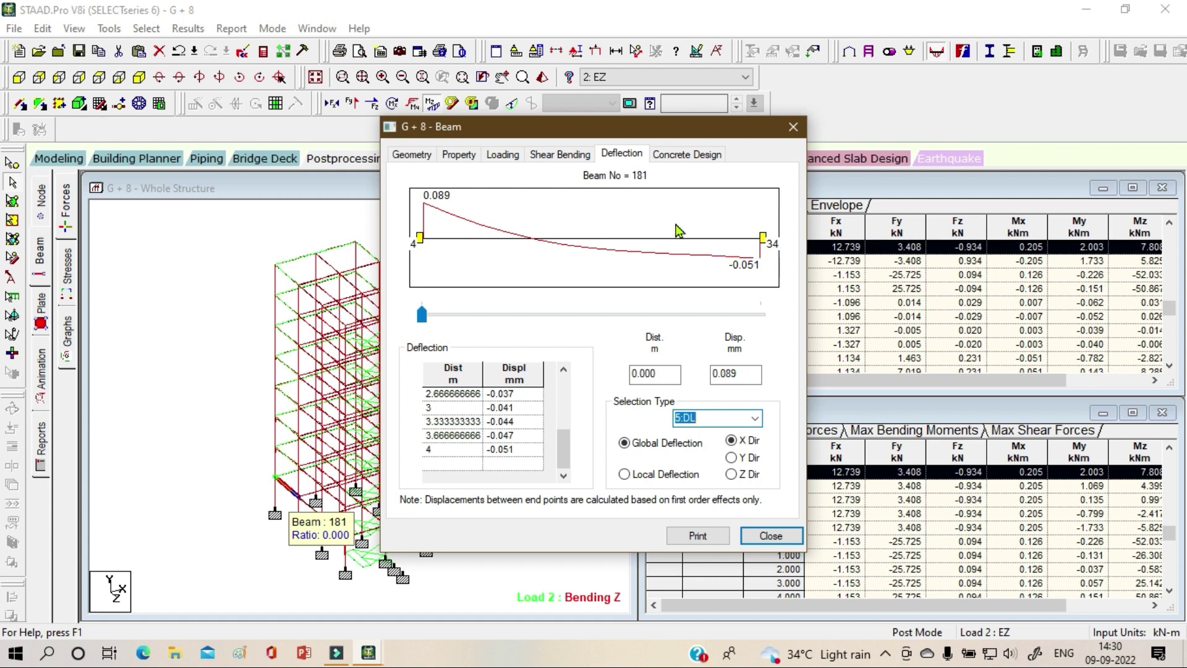
- Check the shear and bending diagram and the loading of beam 181, and close its details
{"action": "left_click", "coordinate": [575, 155]}
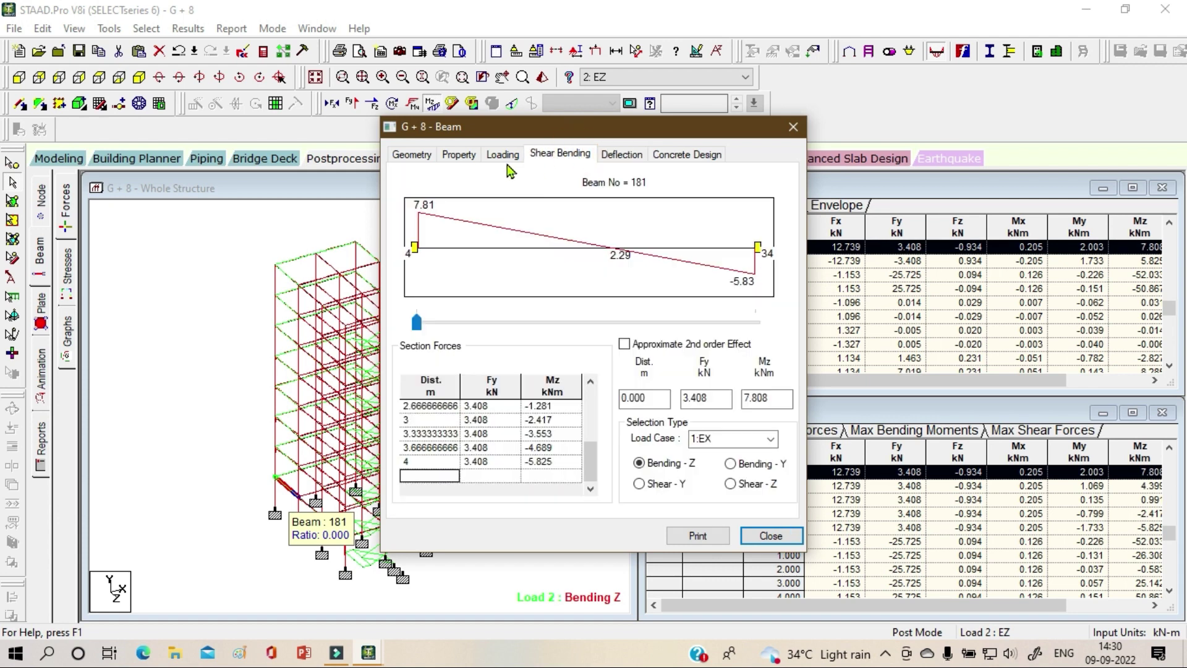
{"action": "left_click", "coordinate": [502, 155]}
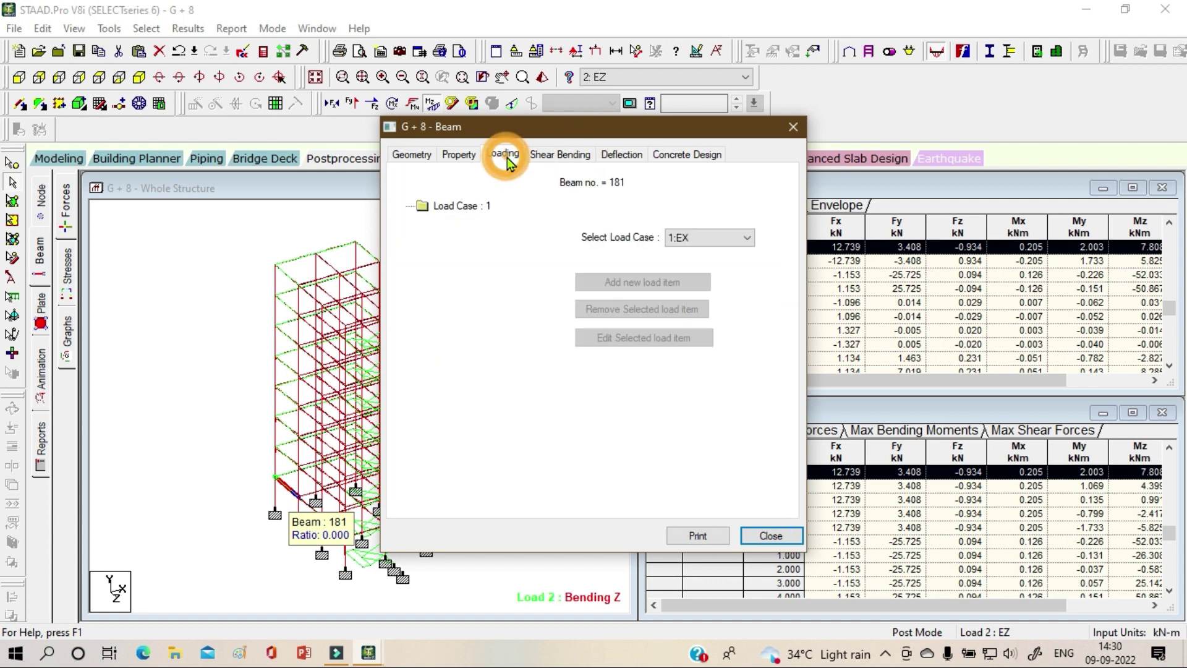
{"action": "left_click", "coordinate": [793, 127]}
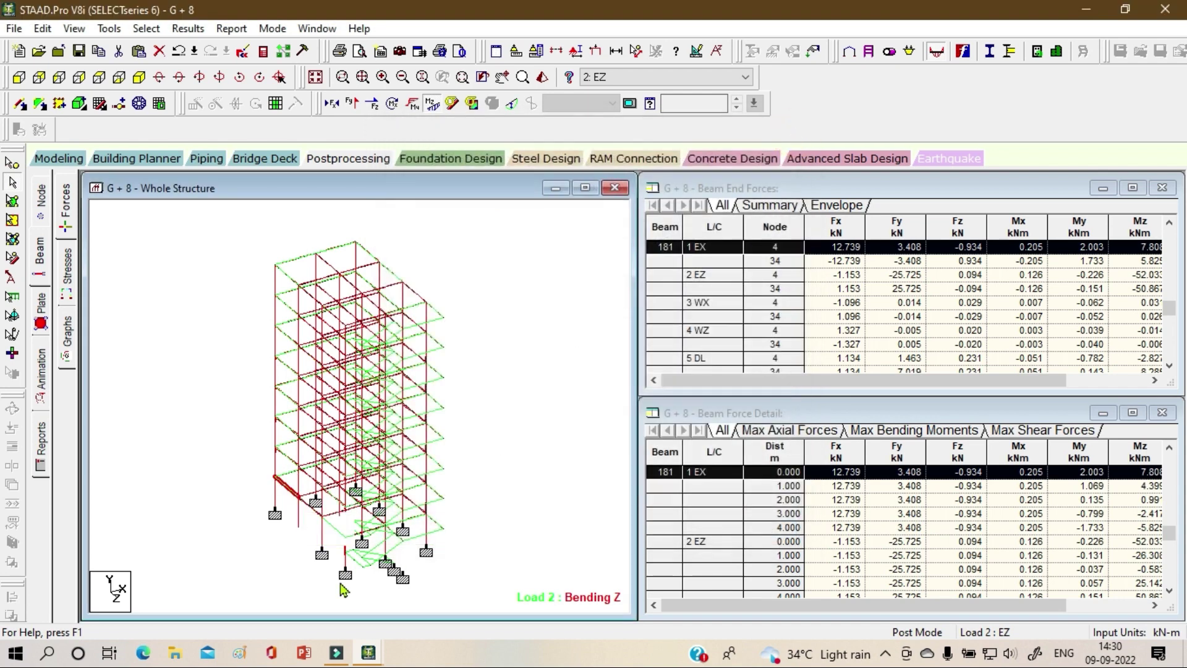
- Open the details of ground-level column 109 and examine its geometry, concrete design and bending diagram
{"action": "left_click", "coordinate": [556, 371]}
{"action": "double_click", "coordinate": [322, 542]}
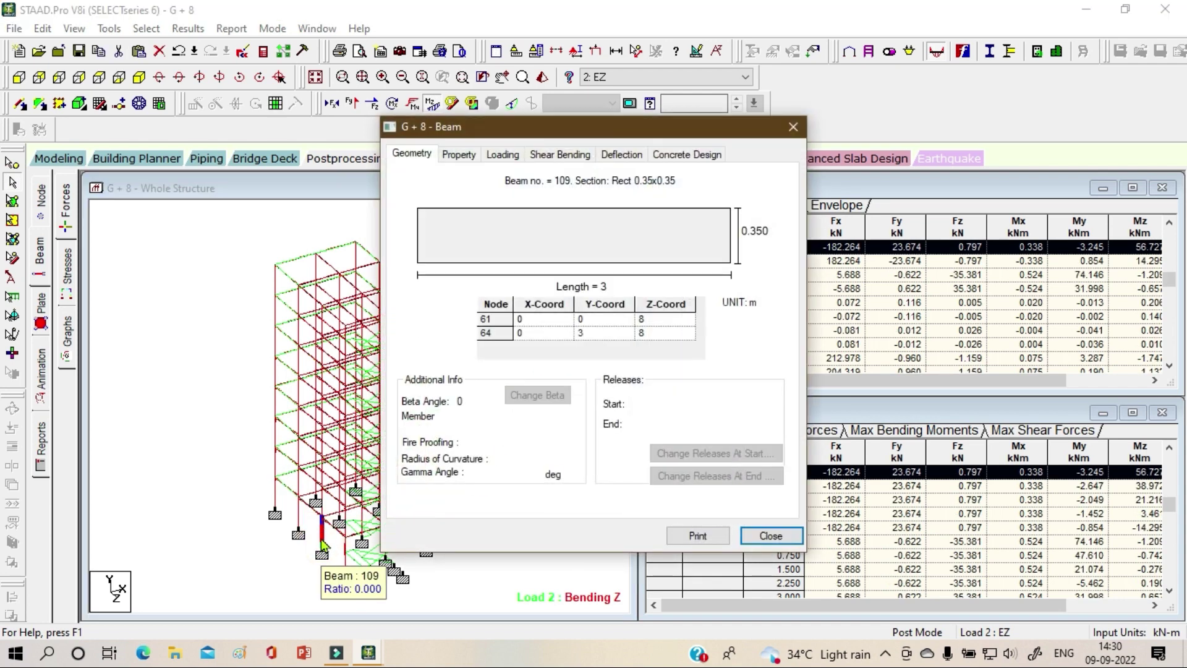
{"action": "left_click", "coordinate": [706, 156]}
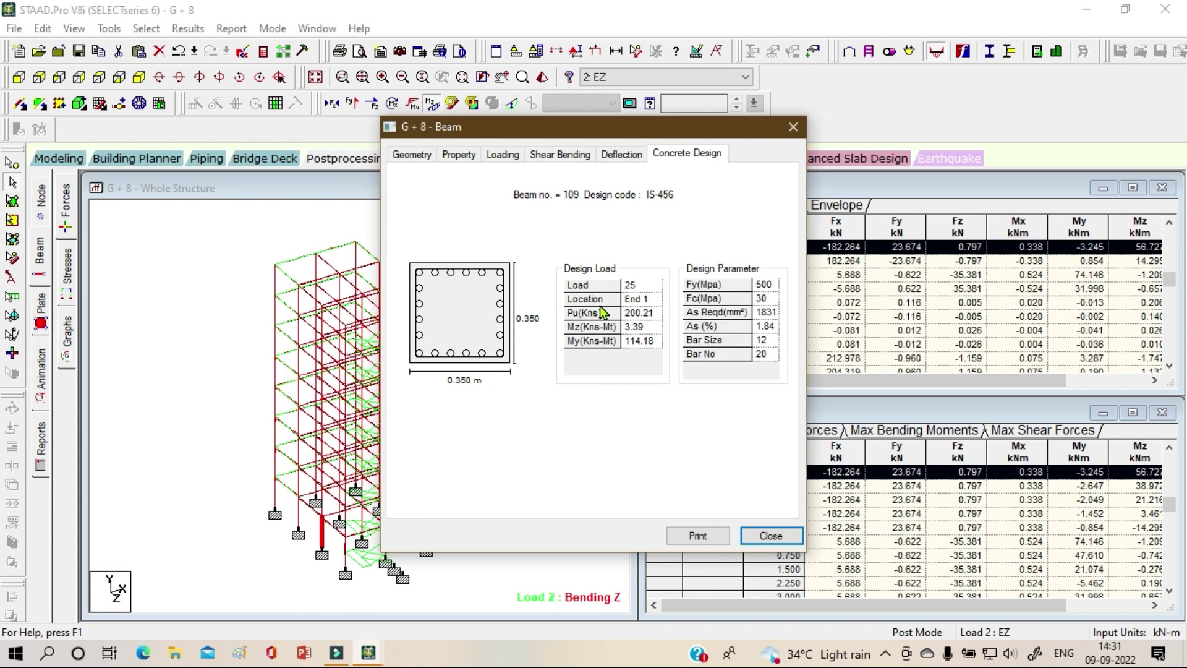
{"action": "left_click", "coordinate": [560, 154]}
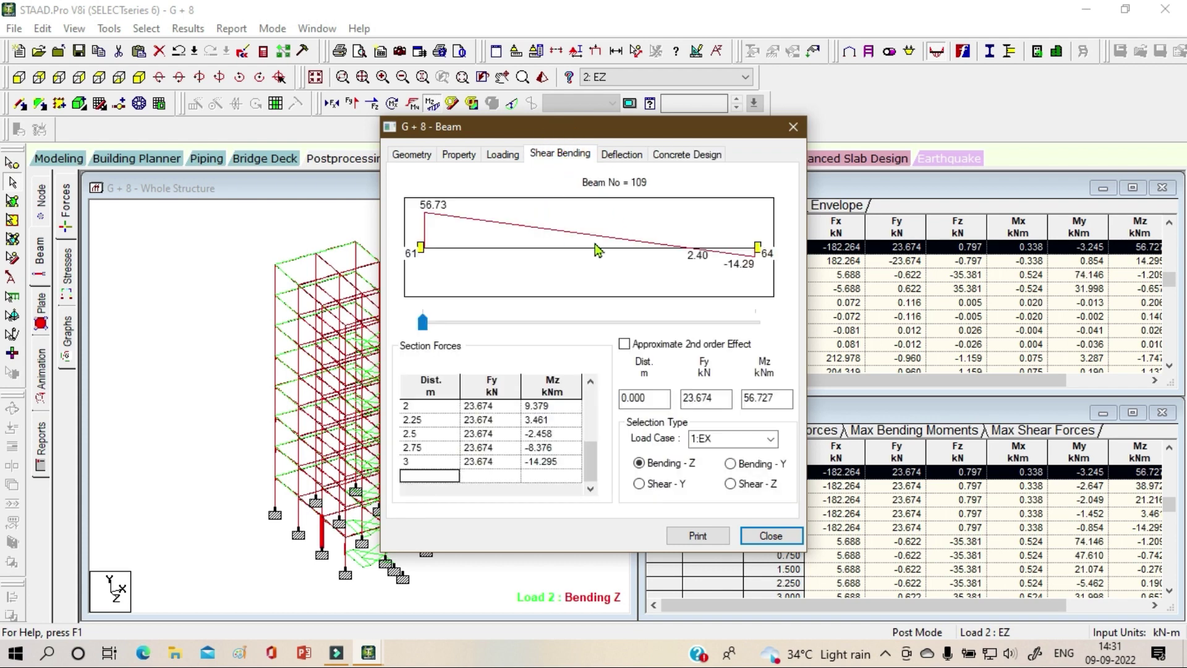
- Examine the global deflection of column 109 for load case 1:EX in the Y and Z directions, and close its details
{"action": "left_click", "coordinate": [622, 156]}
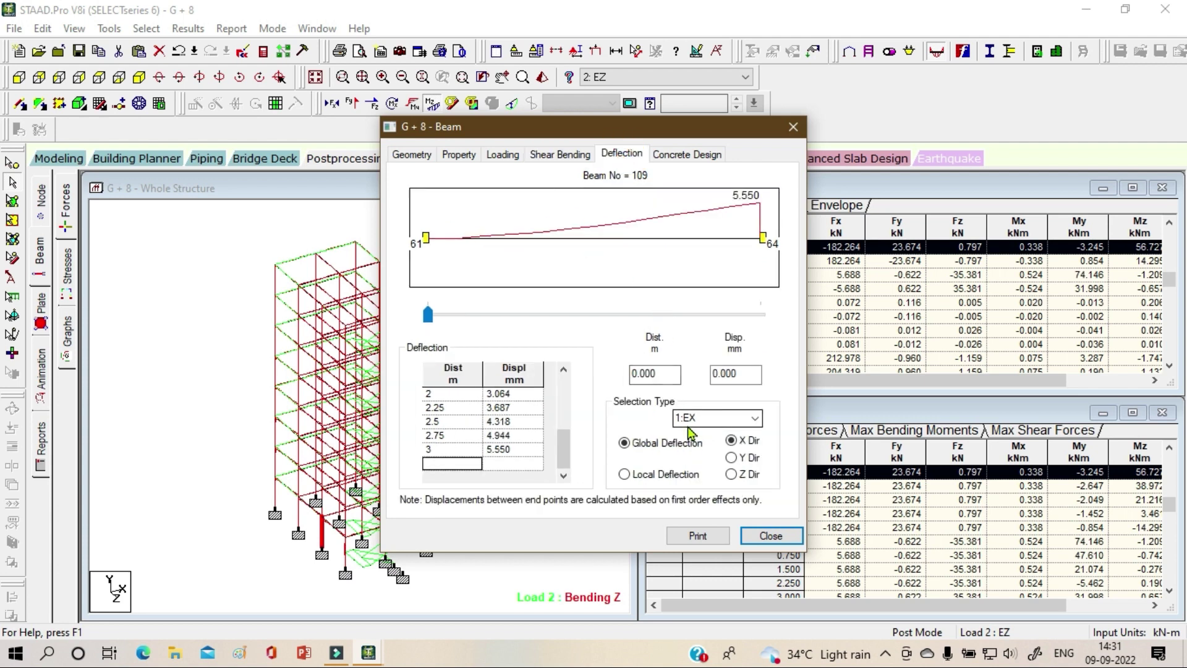
{"action": "left_click", "coordinate": [731, 458]}
{"action": "left_click", "coordinate": [732, 474]}
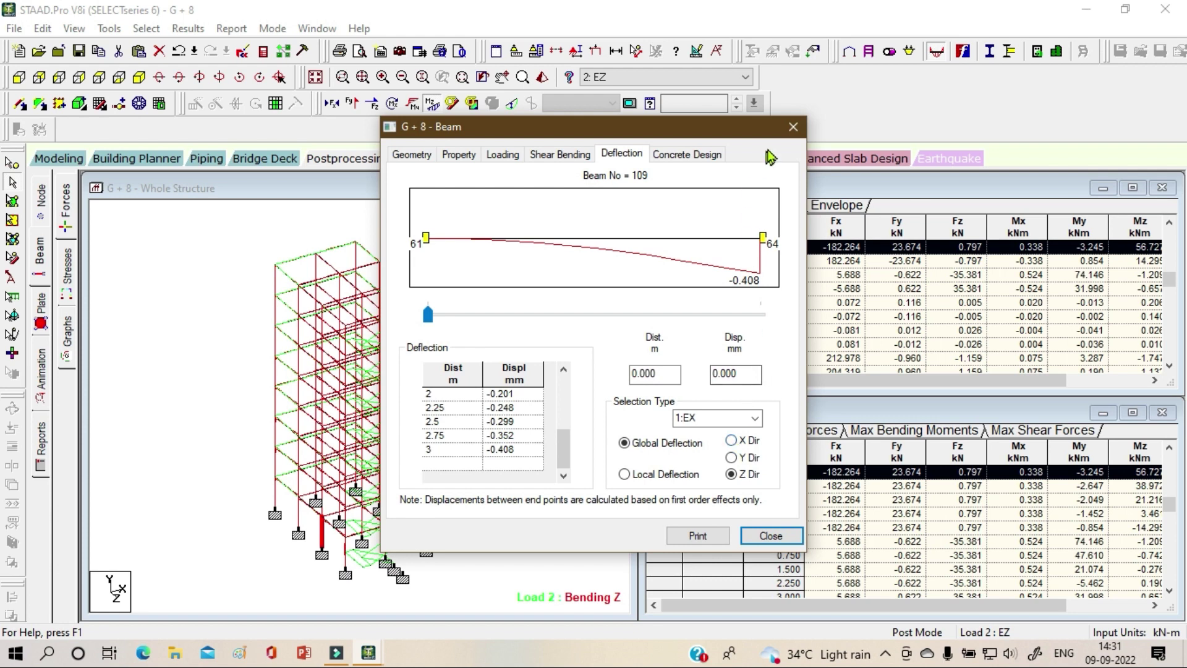
{"action": "left_click", "coordinate": [792, 128]}
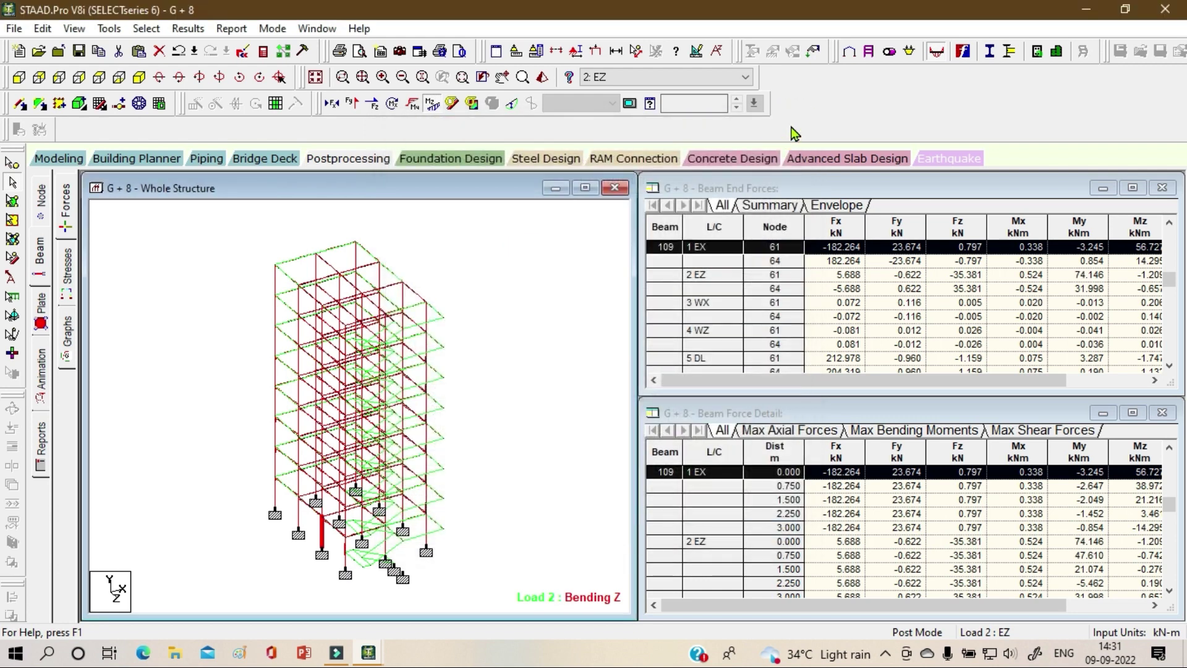
- Open the G + 8 analysis output file and go to its concrete design results
{"action": "left_click", "coordinate": [263, 53]}
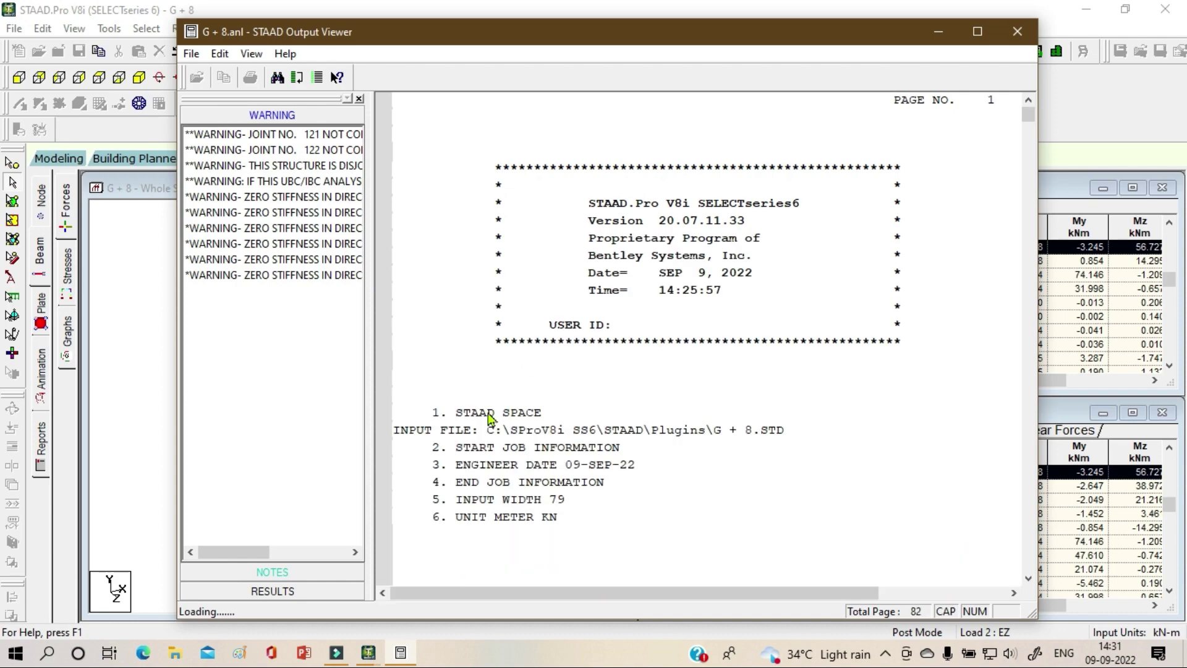
{"action": "left_click", "coordinate": [282, 595]}
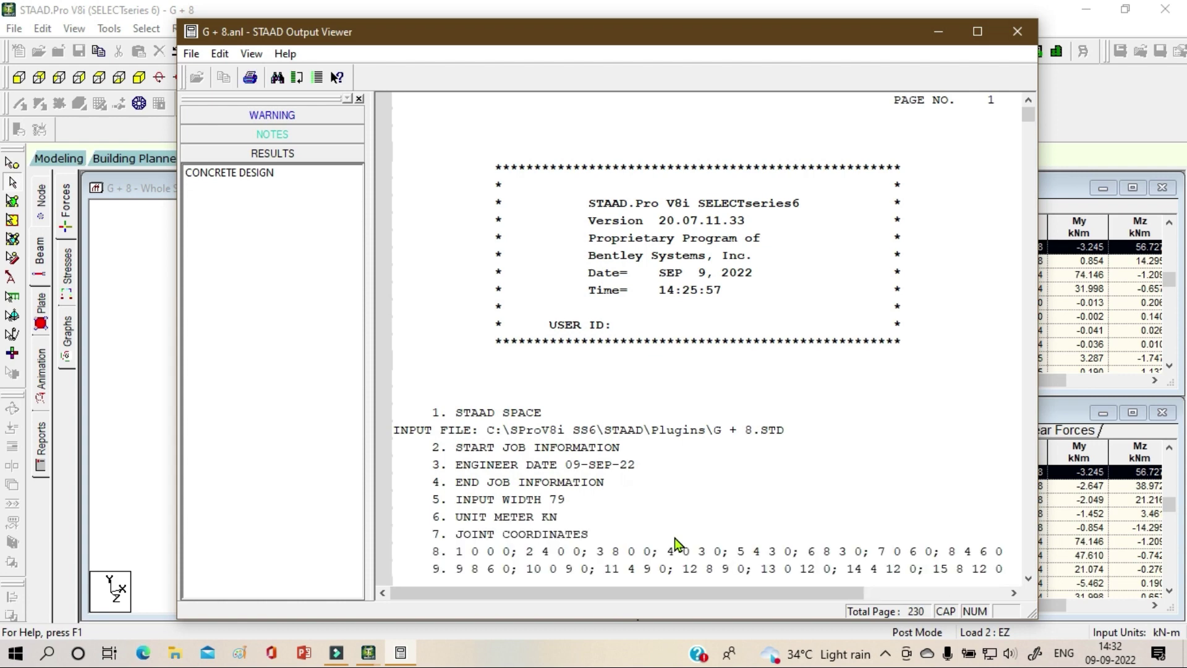
{"action": "left_click", "coordinate": [242, 175]}
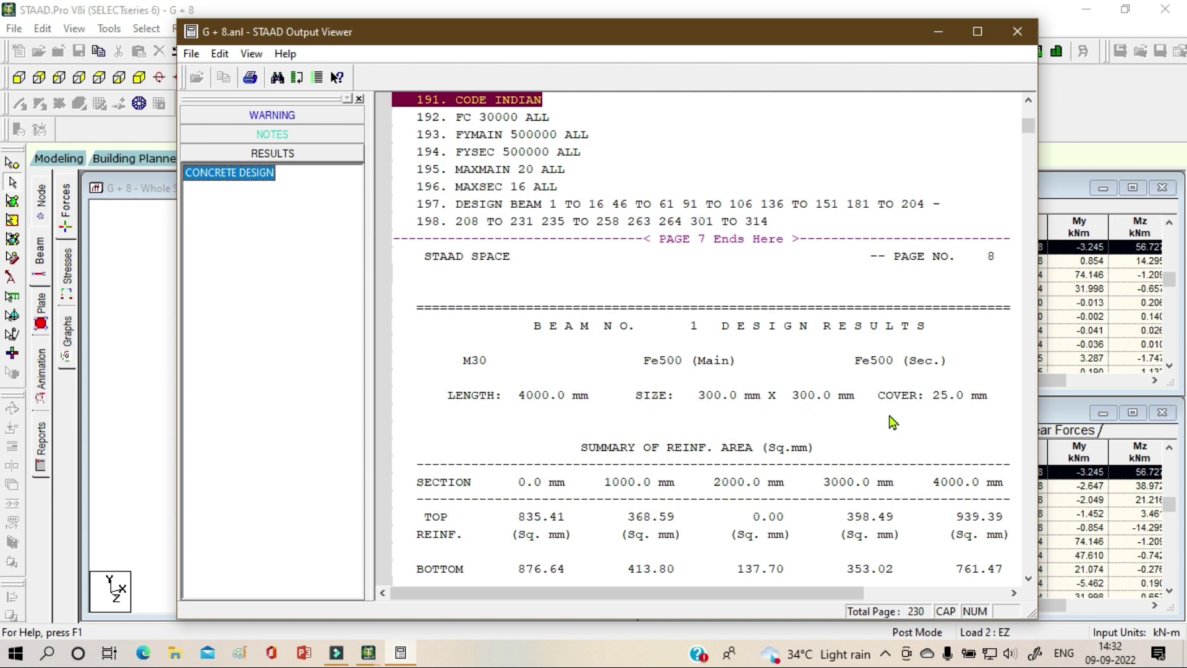
- Read the required and provided reinforcement and the shear design results in the output, from beam 1 through to beam 4
{"action": "scroll", "coordinate": [889, 432], "scroll_direction": "down", "scroll_amount": 2}
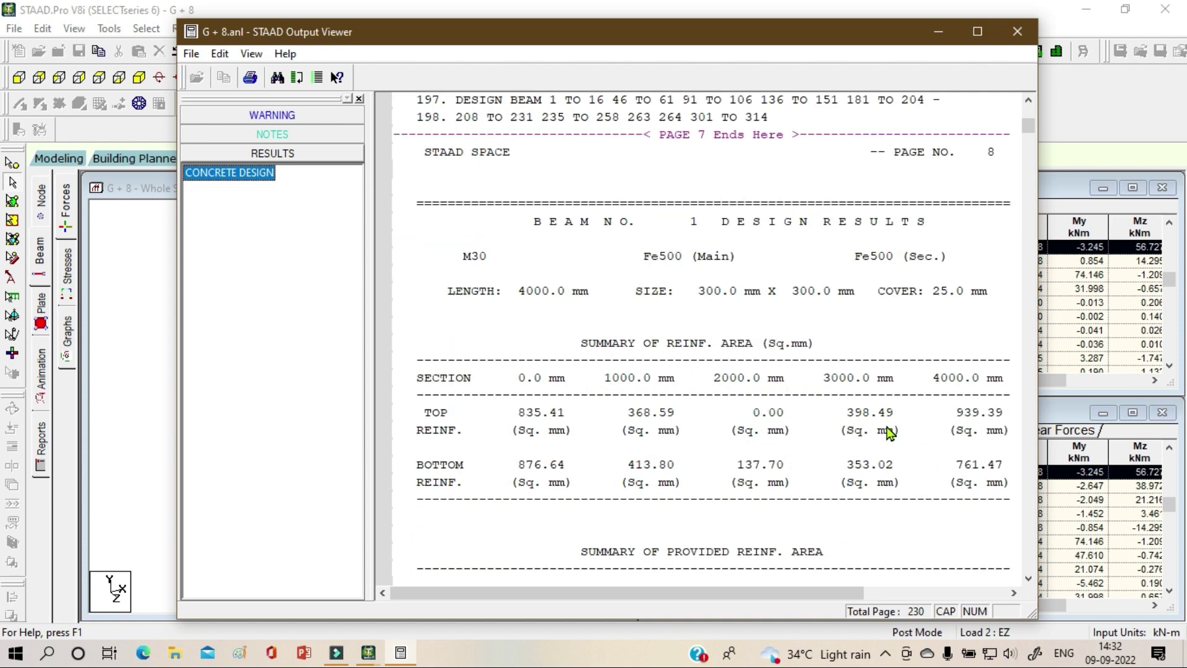
{"action": "scroll", "coordinate": [773, 339], "scroll_direction": "down", "scroll_amount": 3}
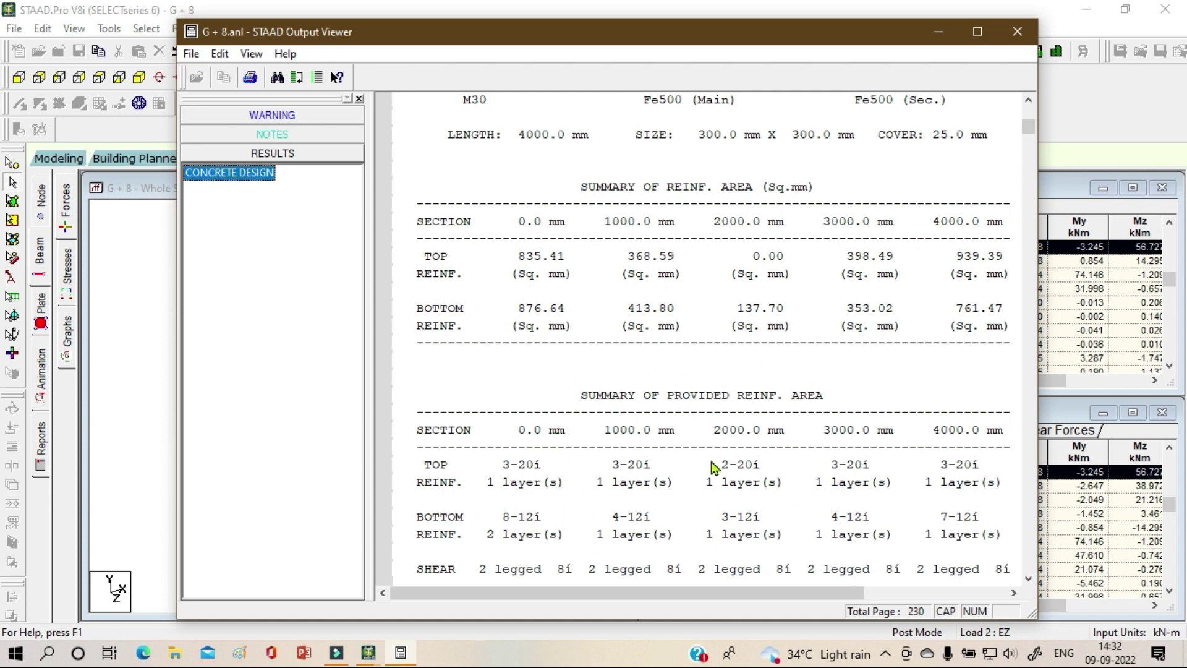
{"action": "scroll", "coordinate": [710, 443], "scroll_direction": "down", "scroll_amount": 1}
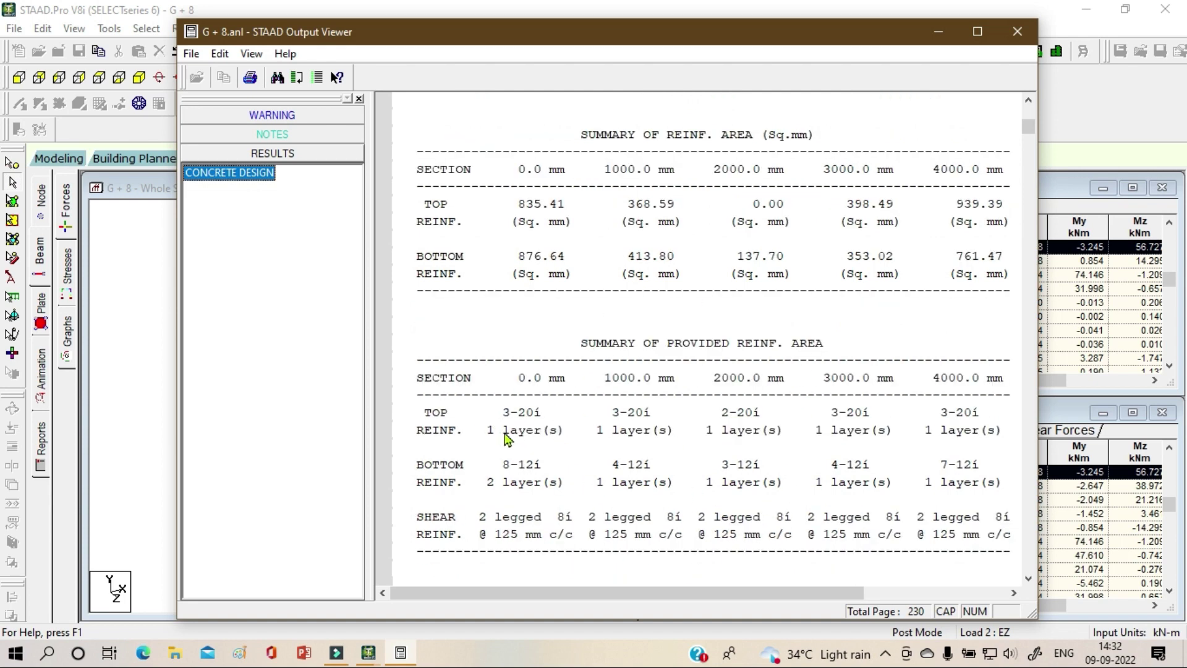
{"action": "scroll", "coordinate": [594, 461], "scroll_direction": "down", "scroll_amount": 2}
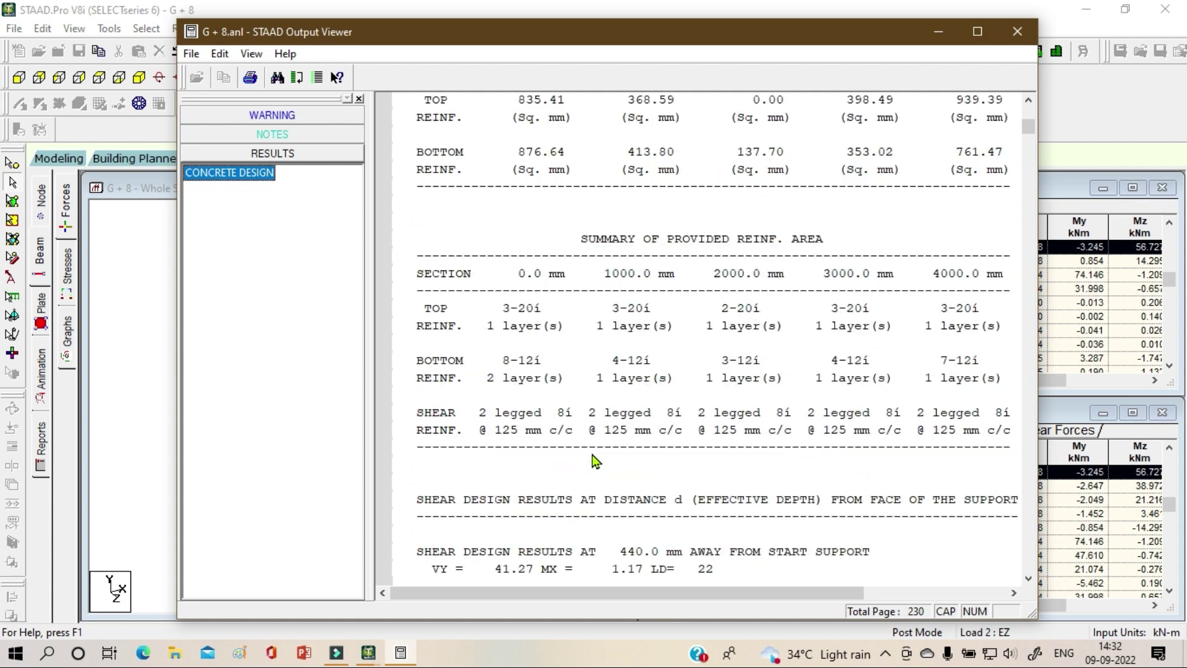
{"action": "scroll", "coordinate": [595, 460], "scroll_direction": "down", "scroll_amount": 1}
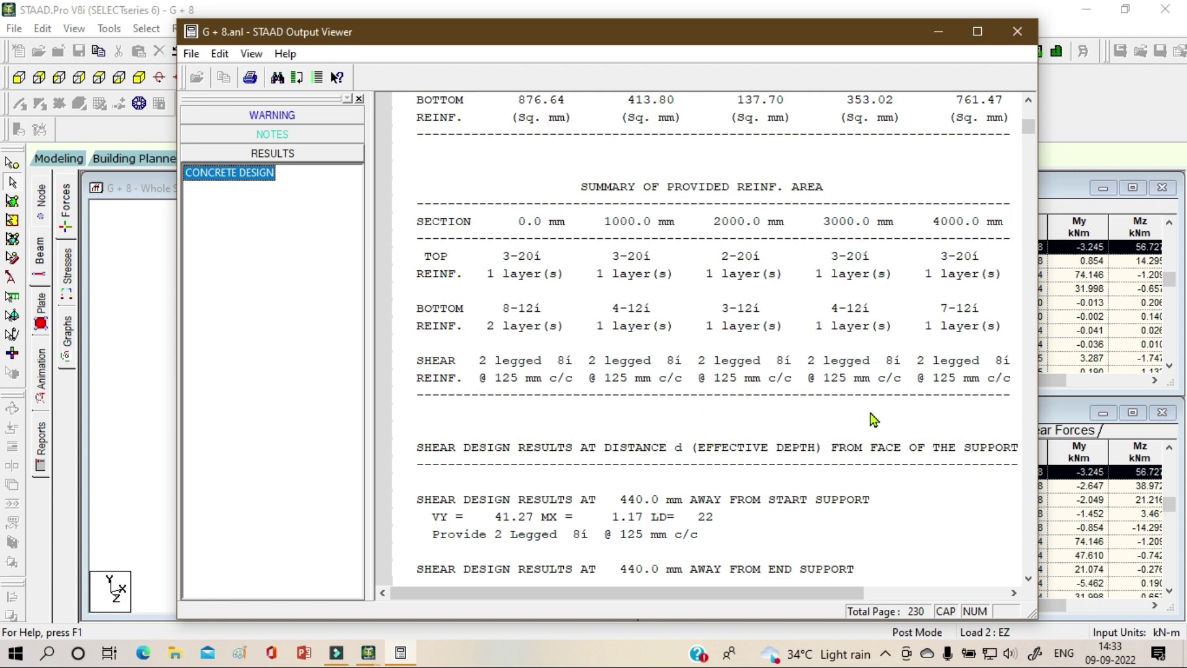
{"action": "scroll", "coordinate": [874, 420], "scroll_direction": "down", "scroll_amount": 2}
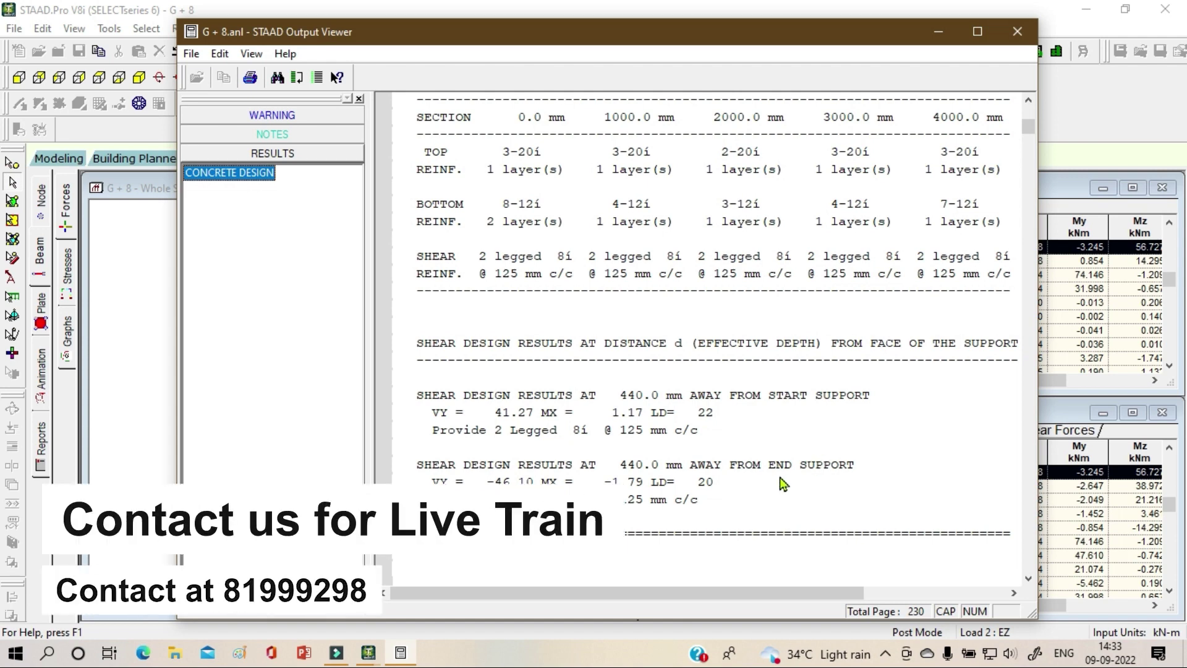
{"action": "scroll", "coordinate": [765, 494], "scroll_direction": "down", "scroll_amount": 5}
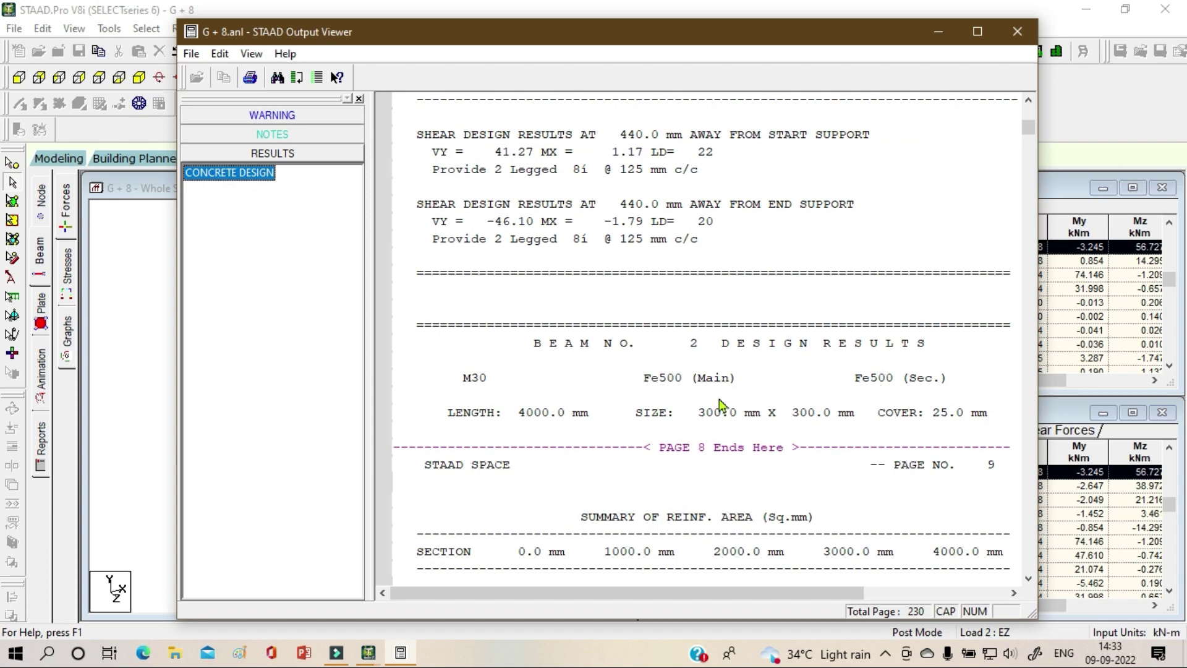
{"action": "scroll", "coordinate": [598, 549], "scroll_direction": "down", "scroll_amount": 4}
{"action": "scroll", "coordinate": [598, 548], "scroll_direction": "down", "scroll_amount": 20}
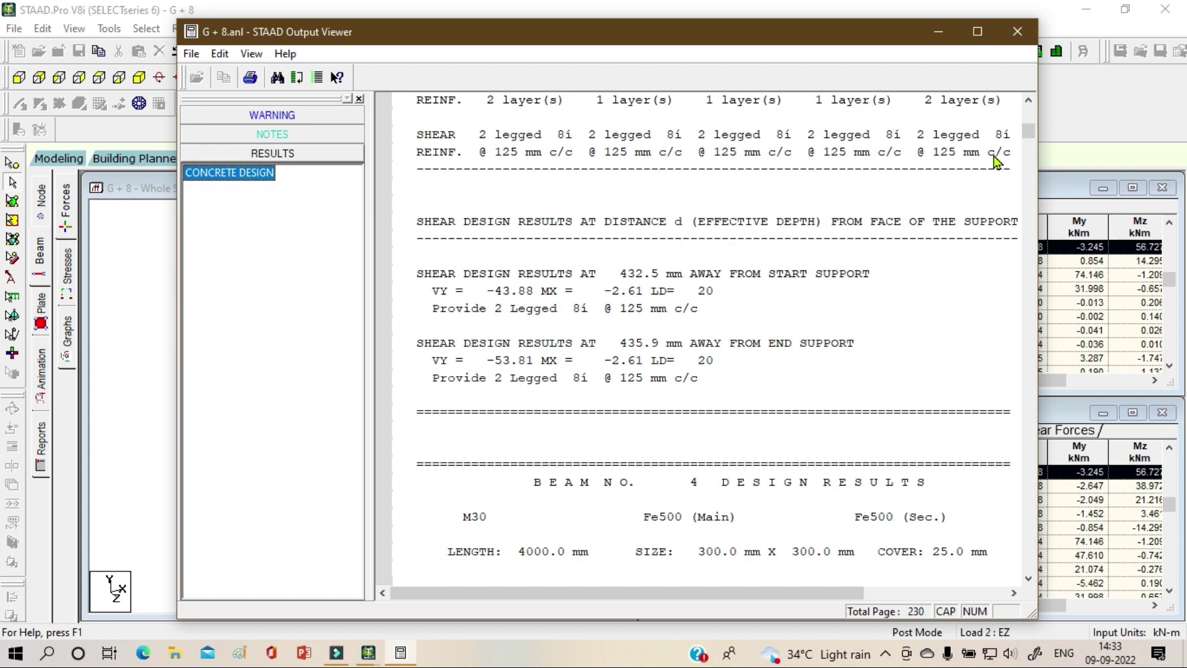
- Examine the column design results in the output, from column 109 back through columns 87, 86 and 85
{"action": "left_click_drag", "start_coordinate": [1021, 131], "coordinate": [1010, 484]}
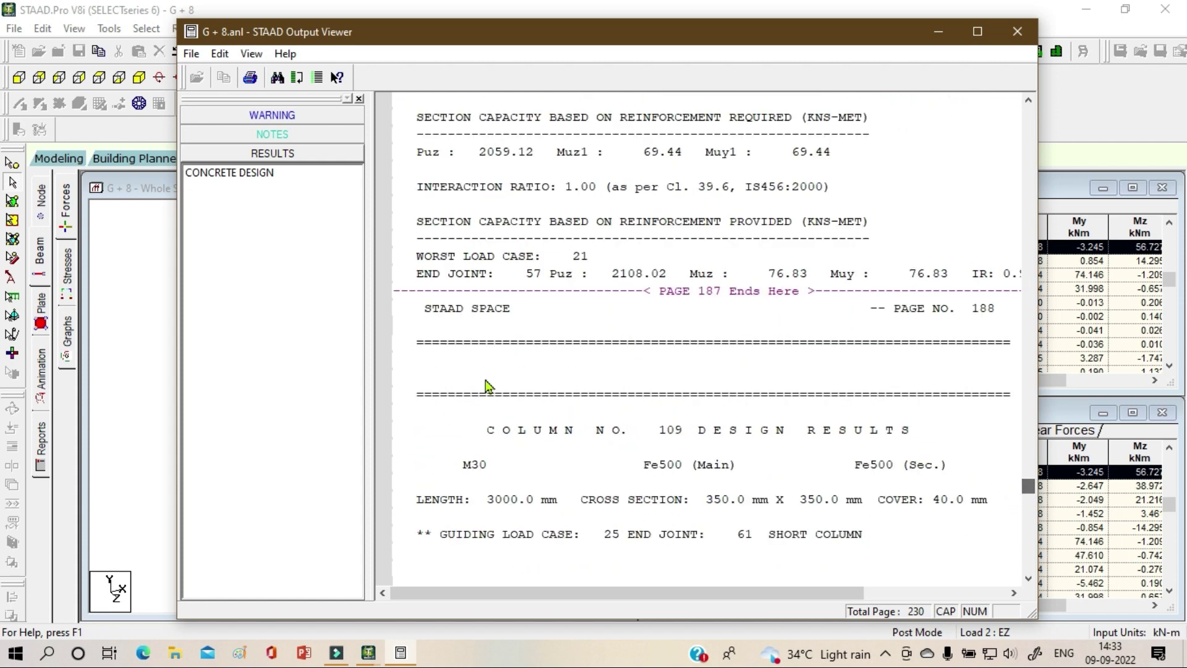
{"action": "scroll", "coordinate": [425, 383], "scroll_direction": "up", "scroll_amount": 1}
{"action": "scroll", "coordinate": [447, 351], "scroll_direction": "up", "scroll_amount": 3}
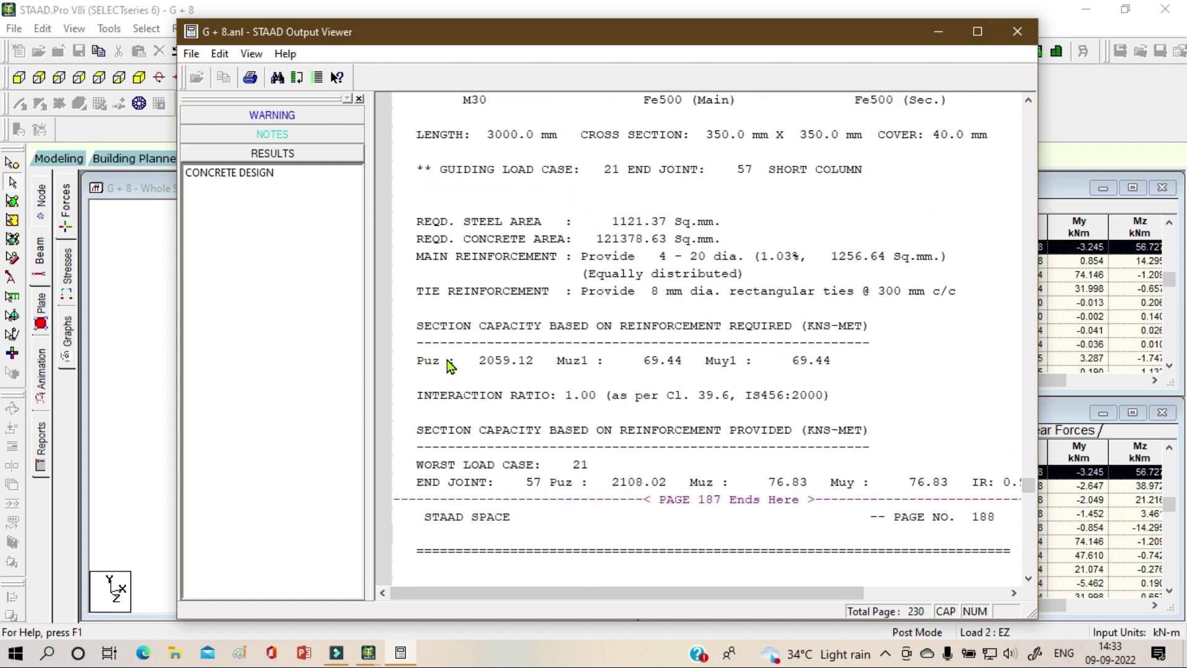
{"action": "scroll", "coordinate": [447, 360], "scroll_direction": "up", "scroll_amount": 1}
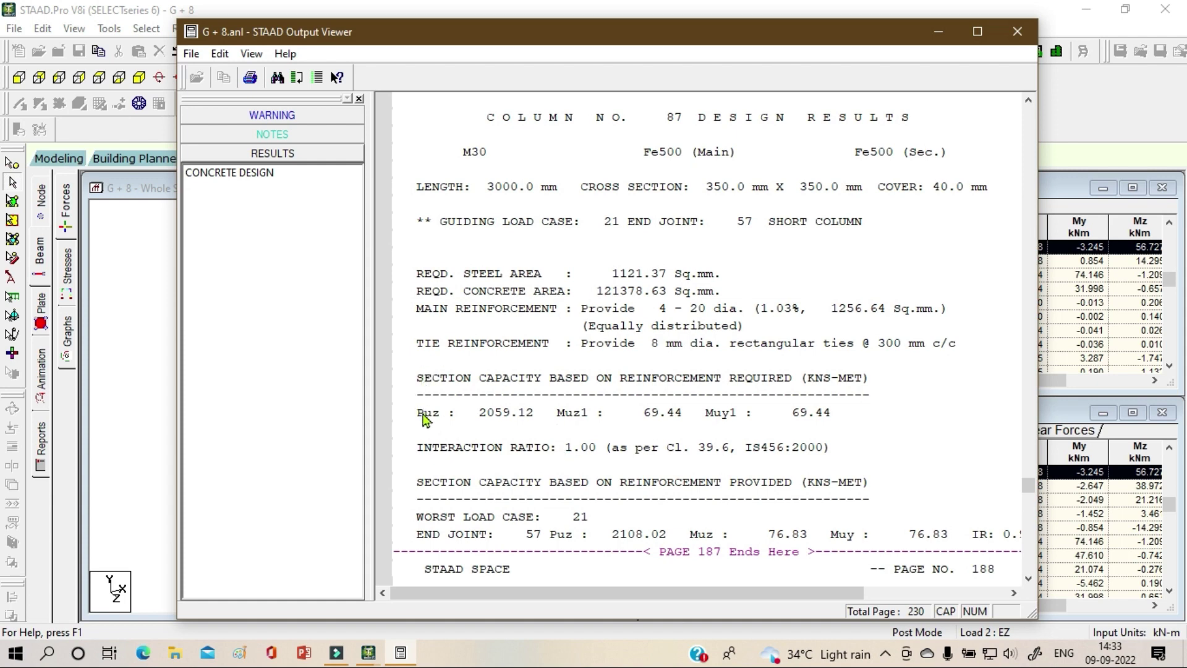
{"action": "scroll", "coordinate": [528, 489], "scroll_direction": "down", "scroll_amount": 2}
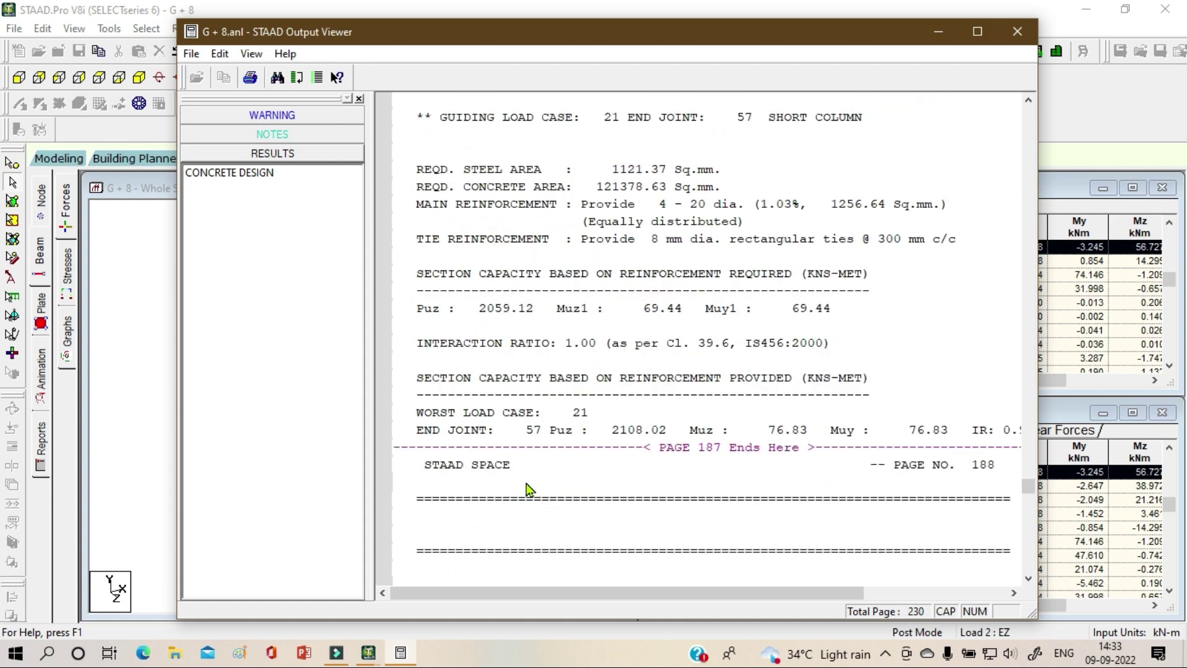
{"action": "scroll", "coordinate": [529, 489], "scroll_direction": "up", "scroll_amount": 10}
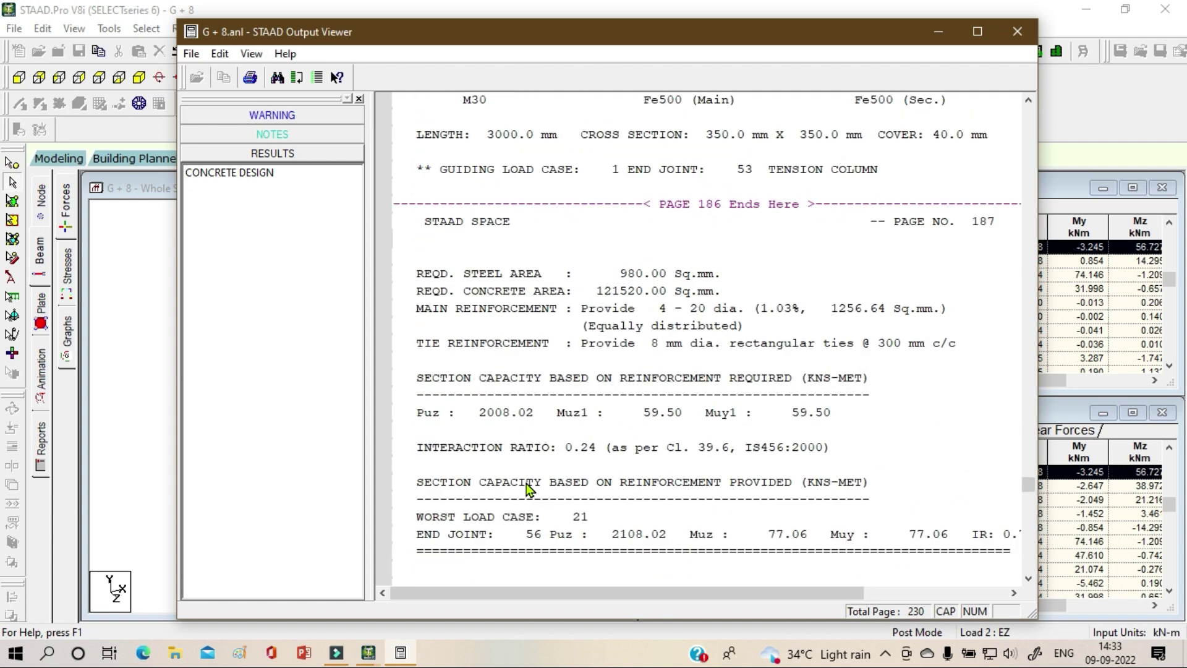
{"action": "scroll", "coordinate": [528, 488], "scroll_direction": "up", "scroll_amount": 4}
{"action": "scroll", "coordinate": [526, 484], "scroll_direction": "up", "scroll_amount": 9}
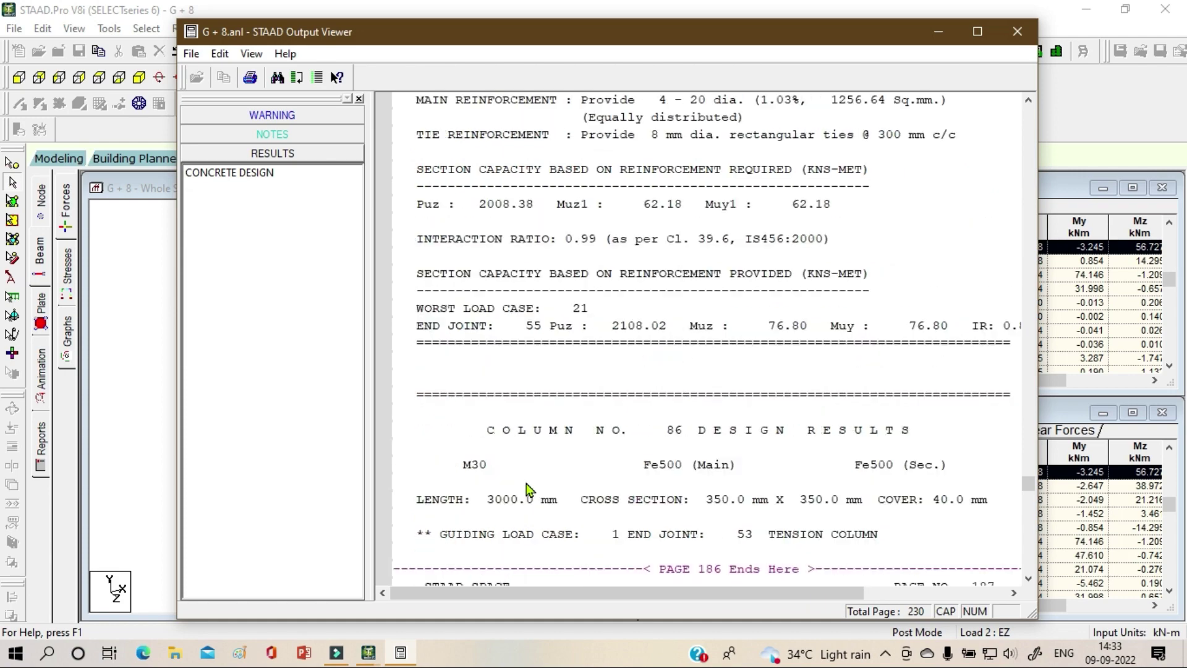
{"action": "scroll", "coordinate": [526, 486], "scroll_direction": "up", "scroll_amount": 18}
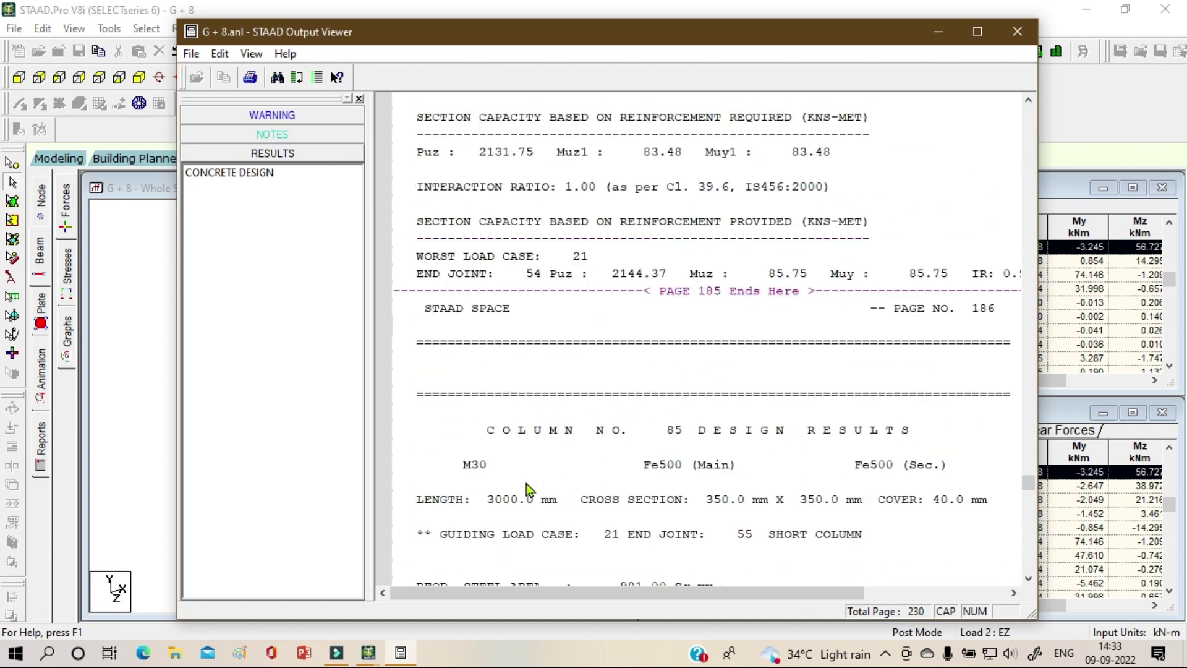